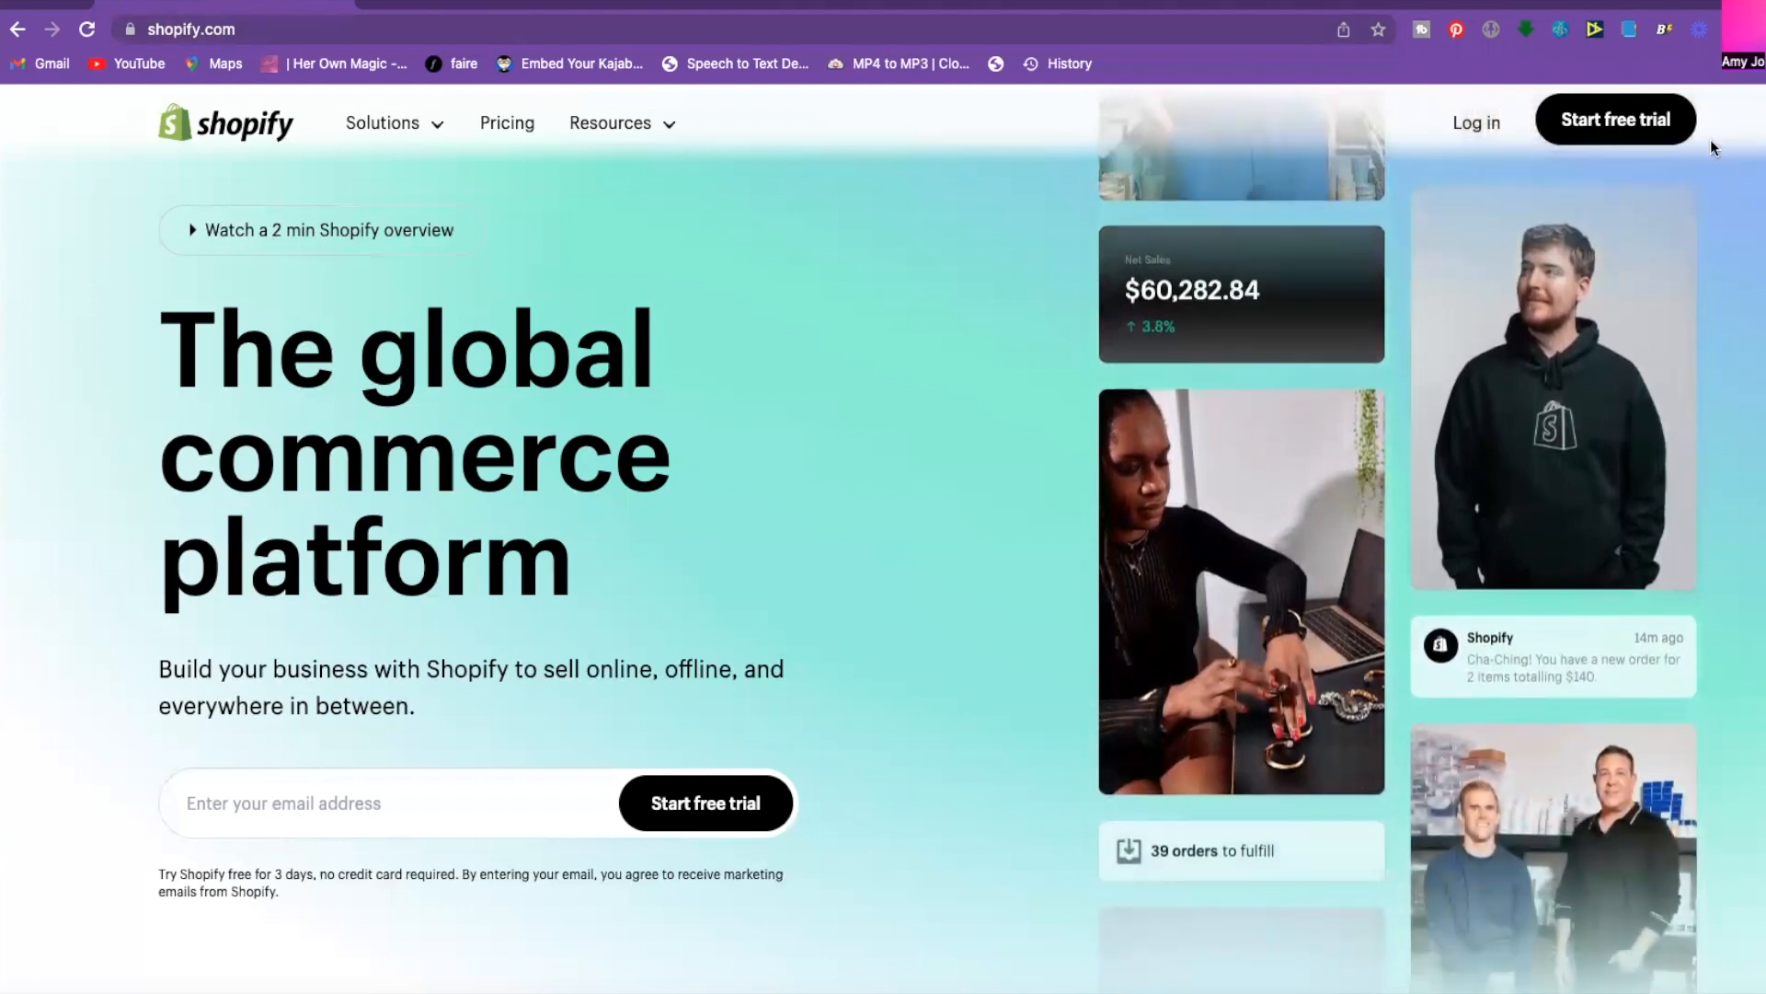
Start a Shopify free trial, answering that the business is just starting and will sell through an online store.
click(1653, 133)
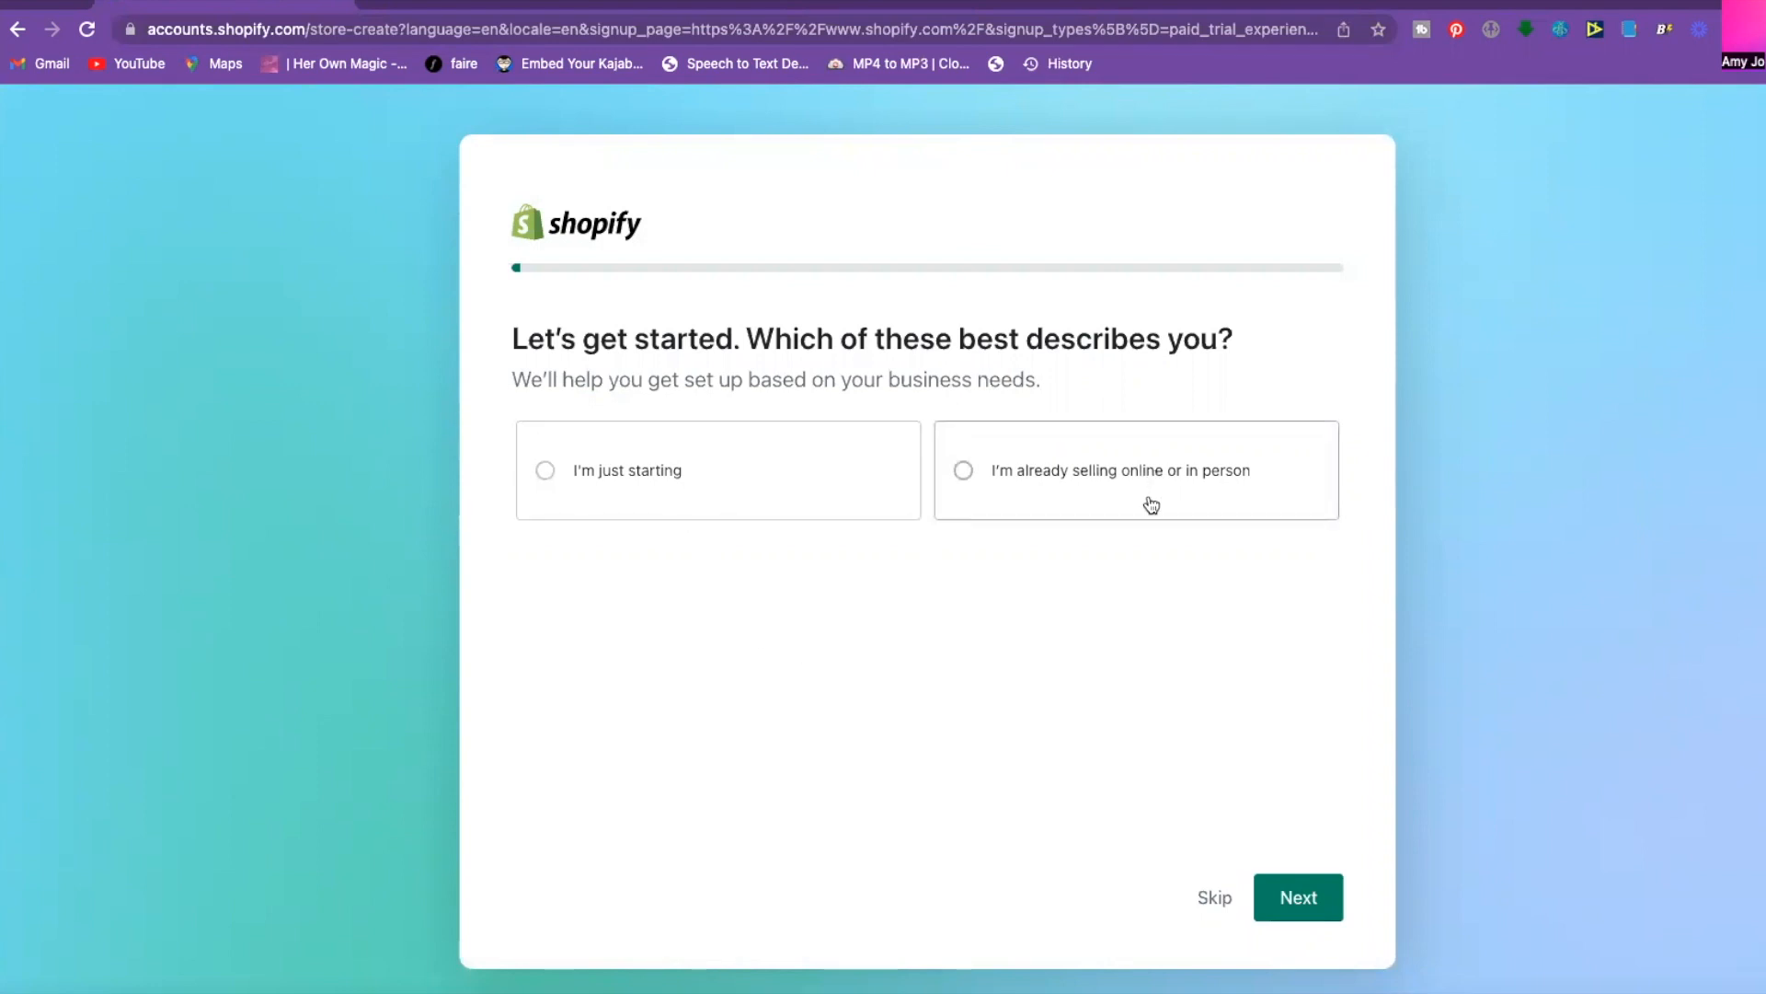
click(577, 473)
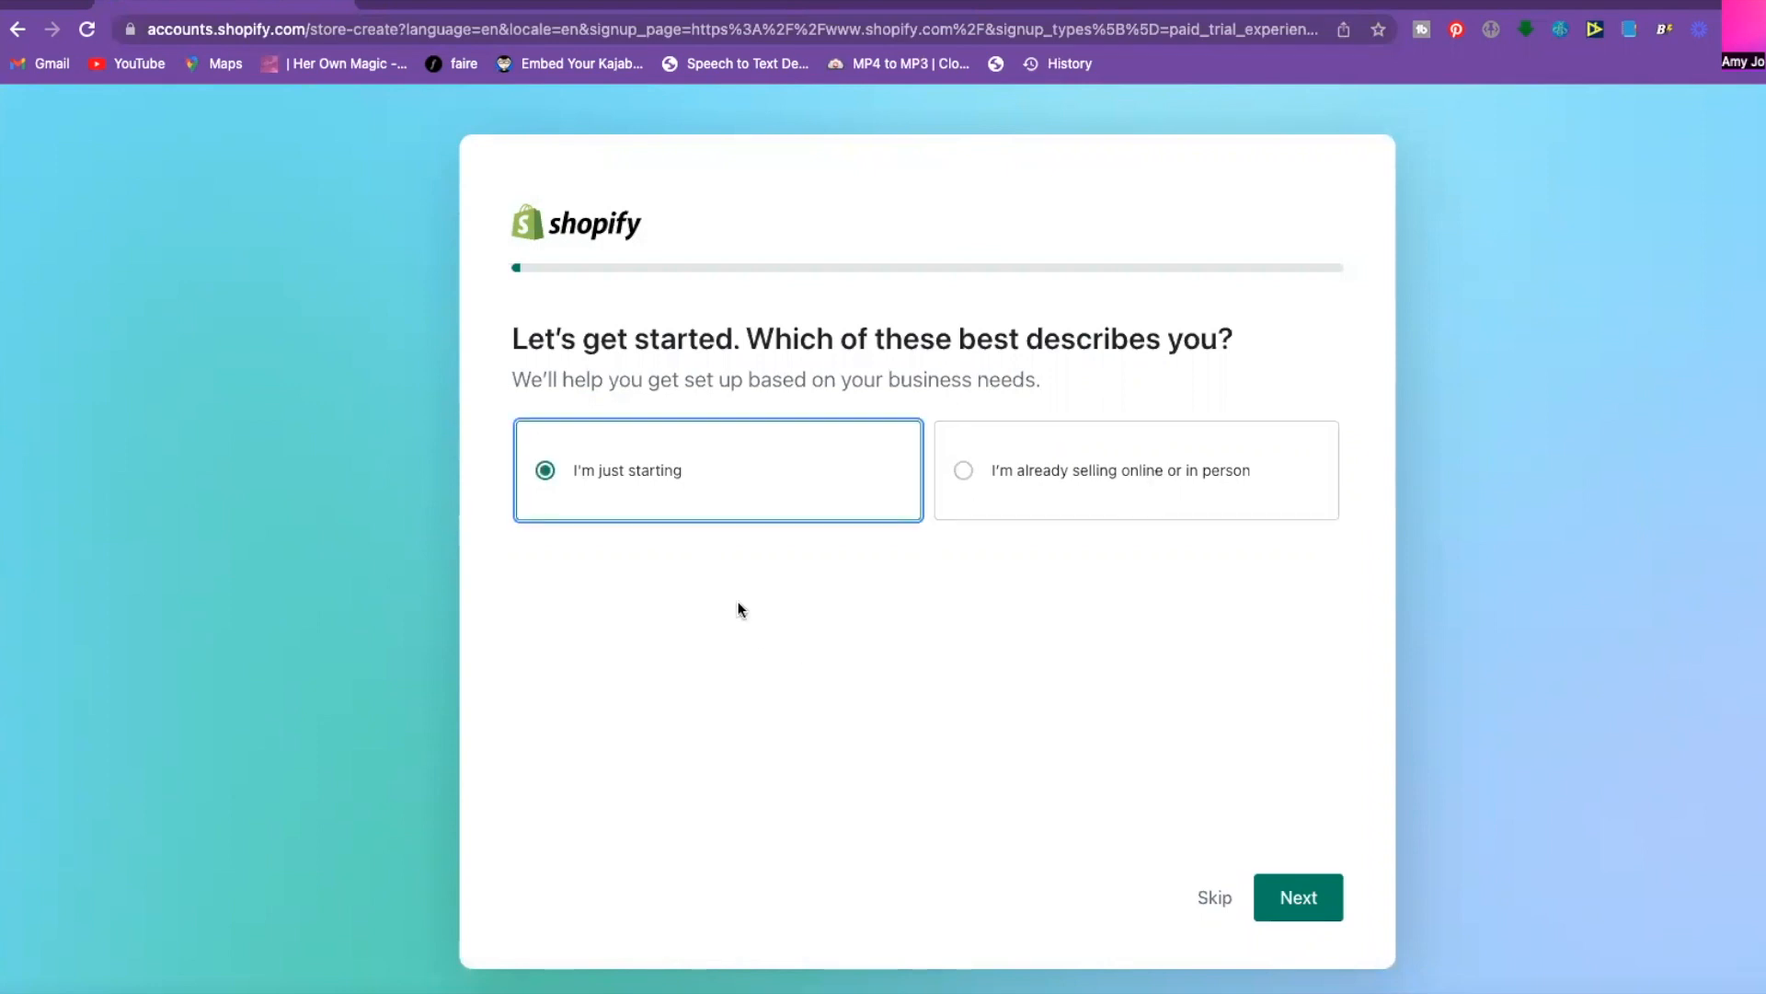
click(1296, 899)
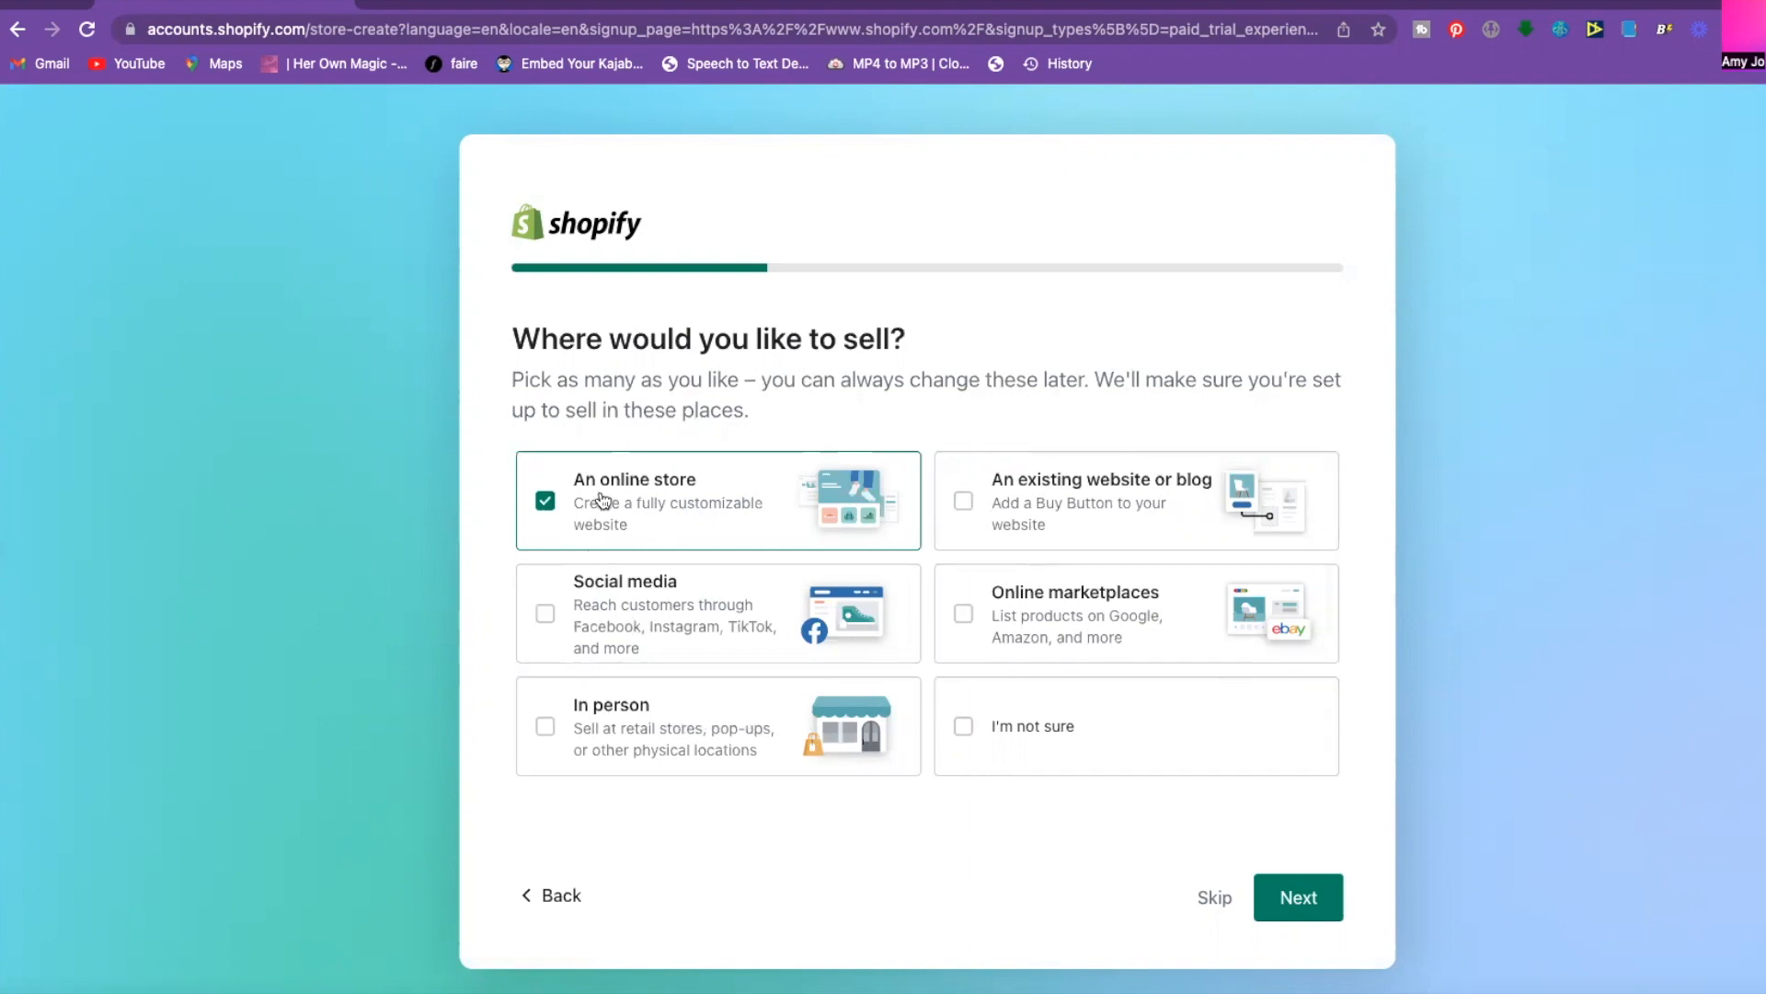
click(1297, 900)
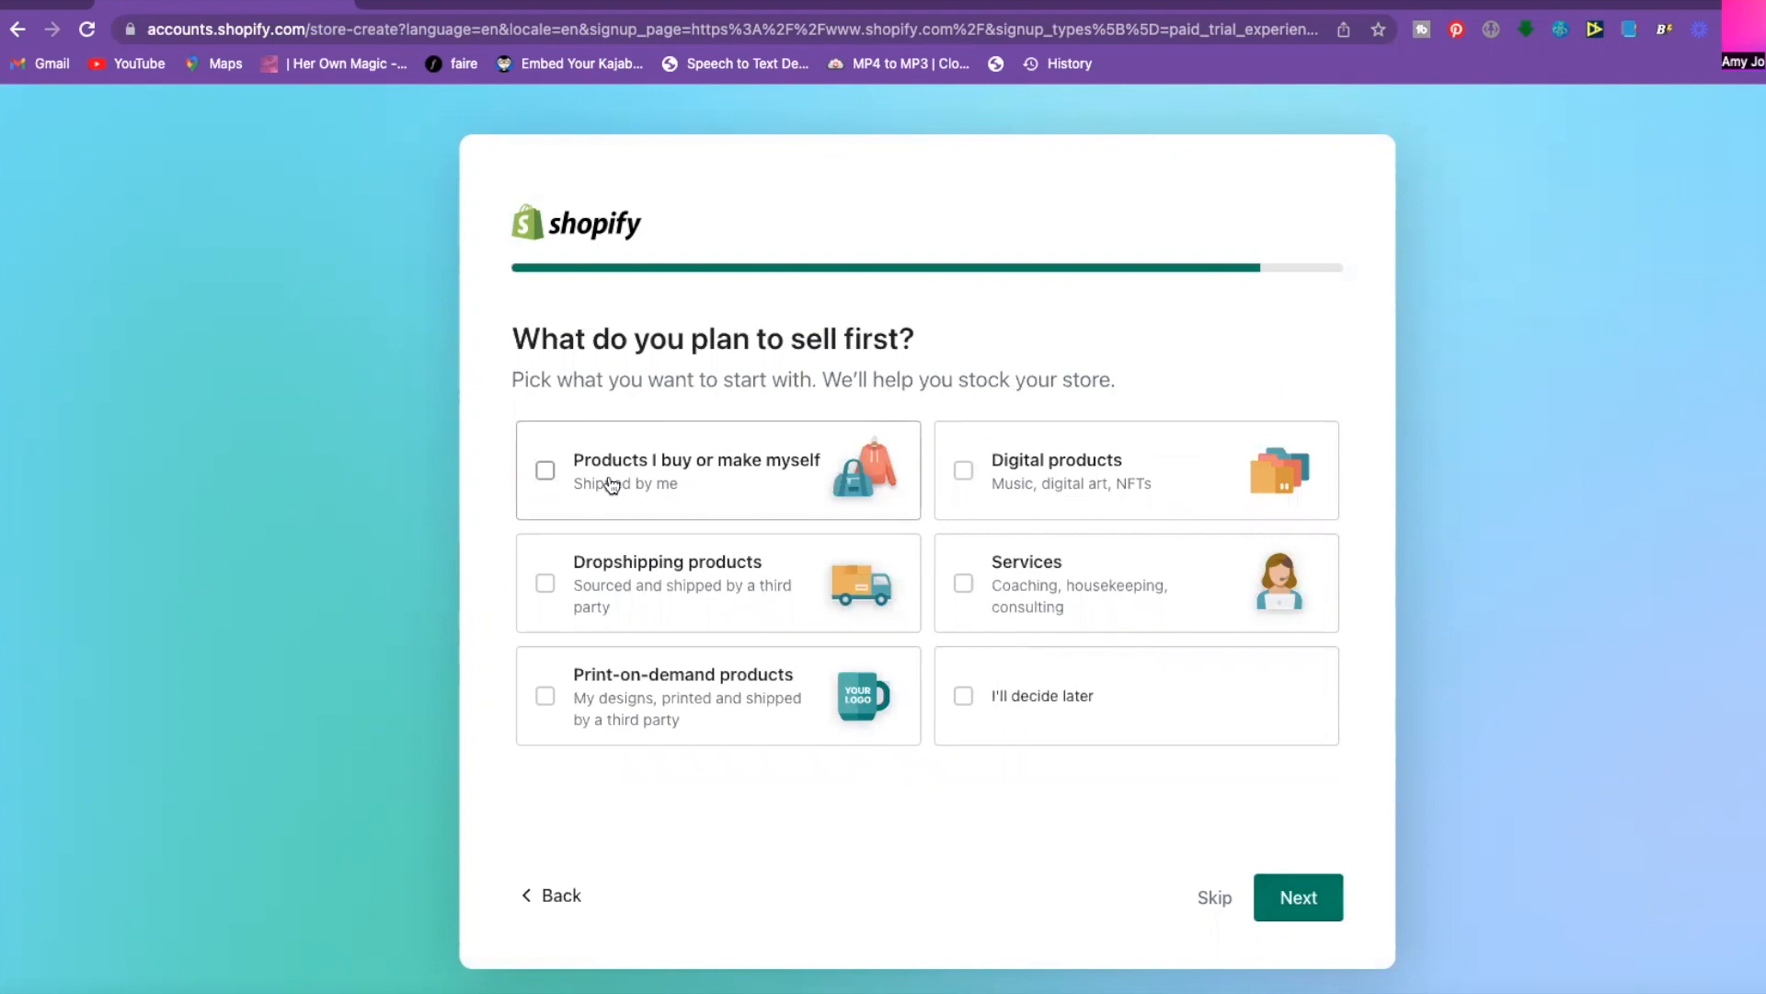
Choose self-bought or self-made, dropshipping, print-on-demand and digital products, services and "I'll decide later" as what to sell first.
click(607, 487)
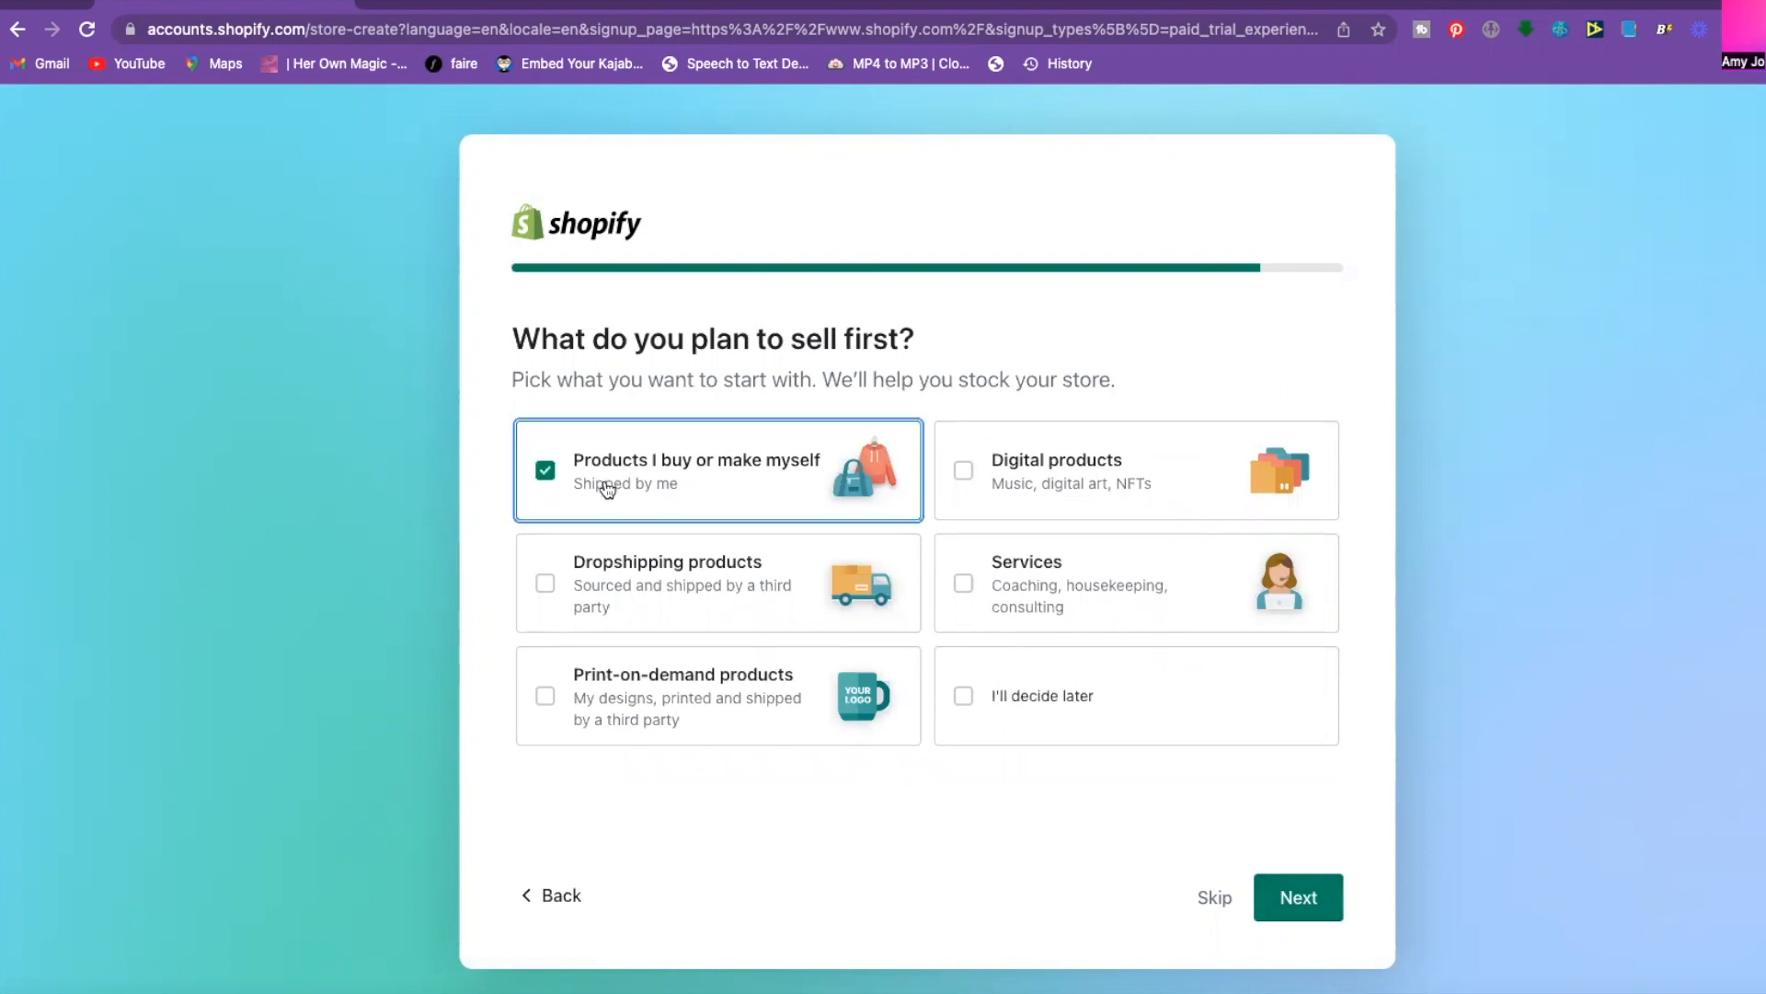
click(678, 592)
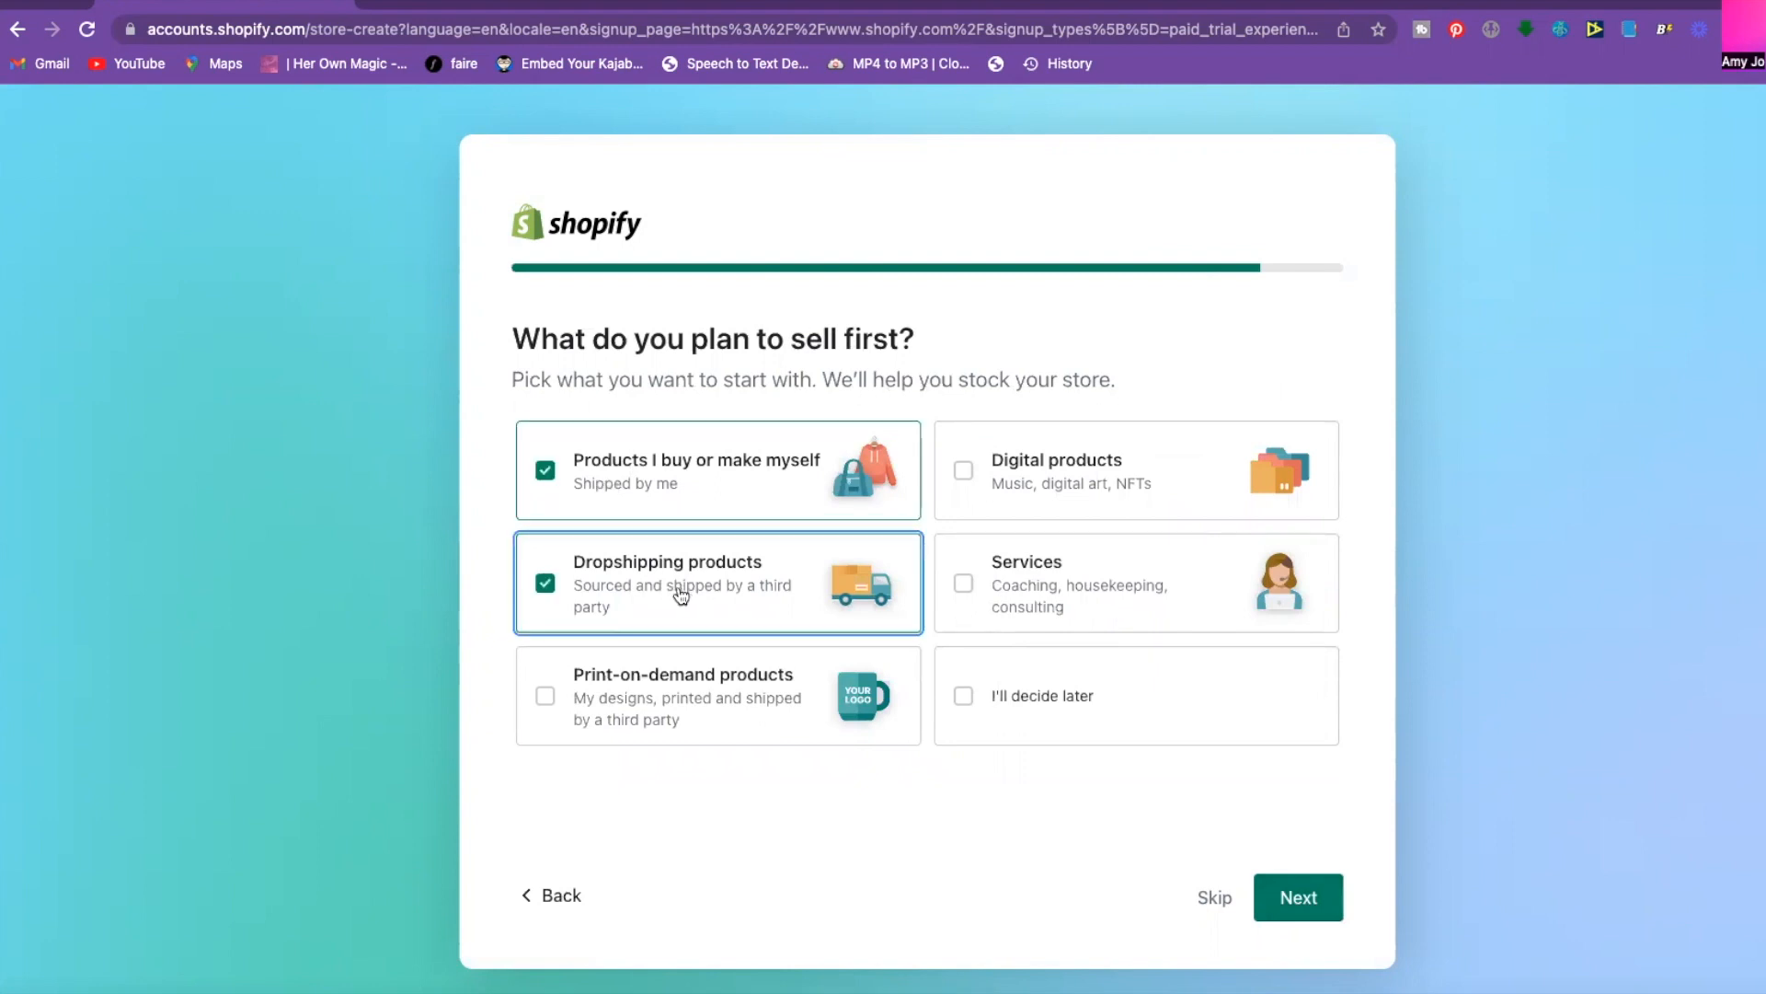
click(674, 696)
click(1131, 460)
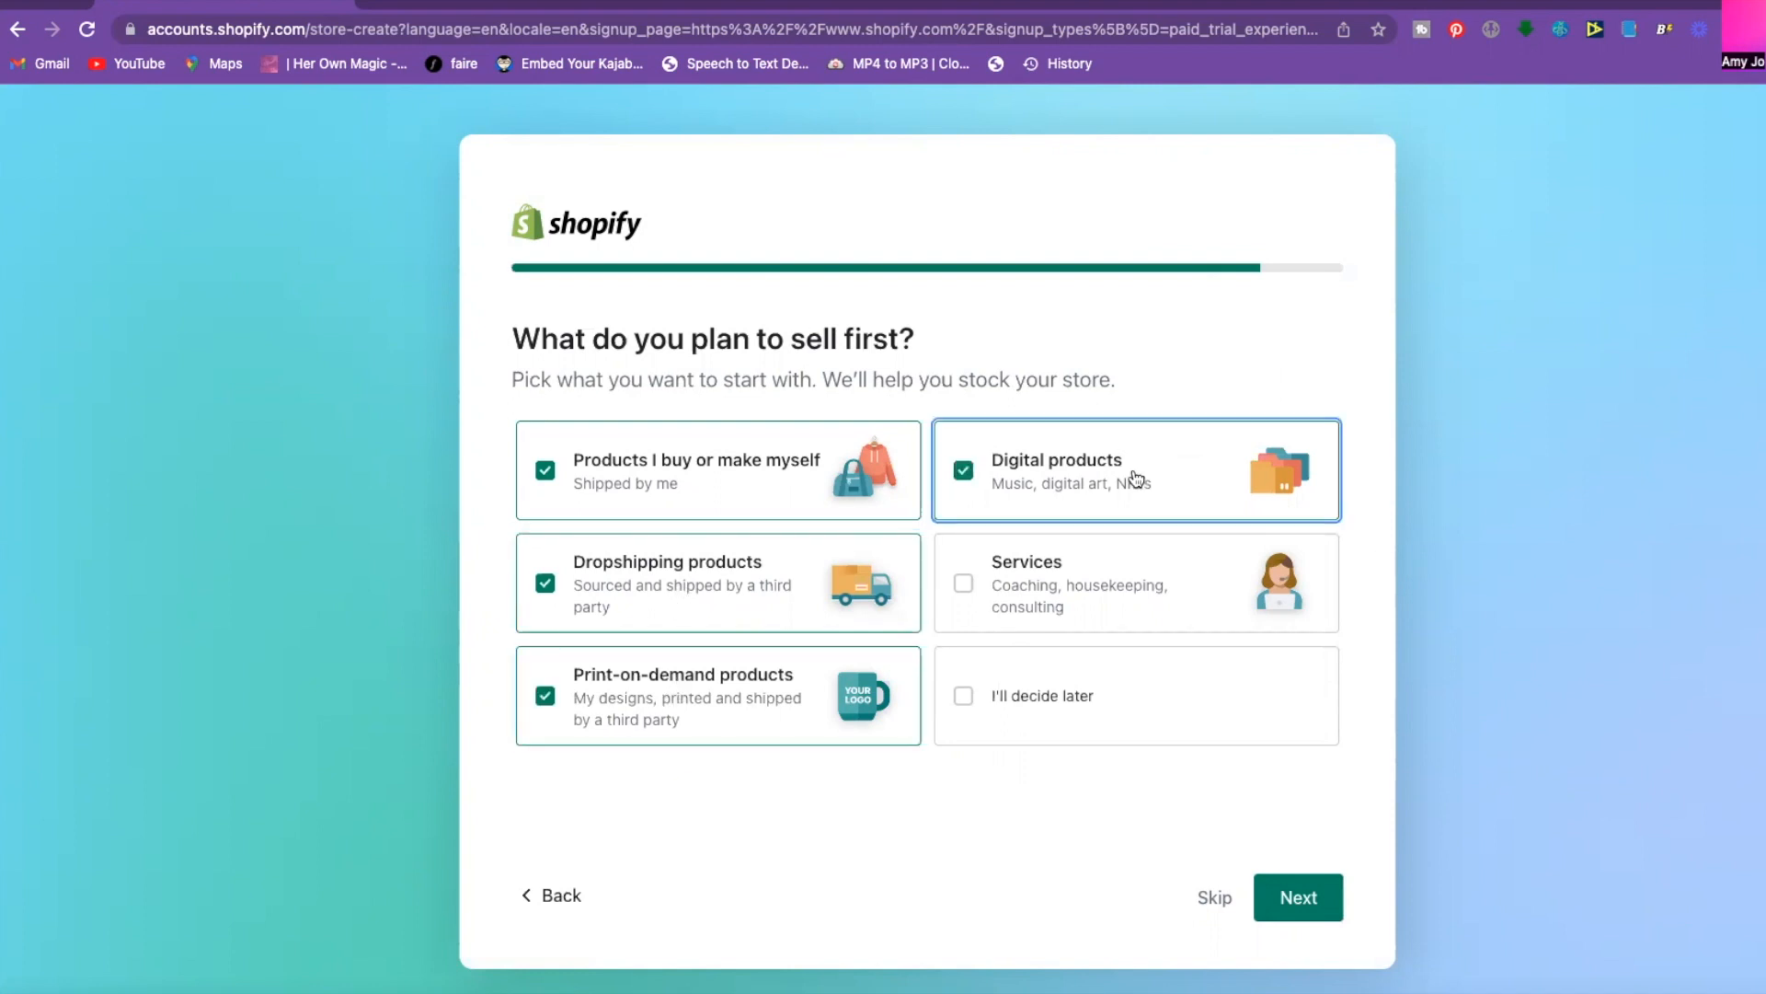
click(1121, 598)
click(1128, 716)
click(1312, 904)
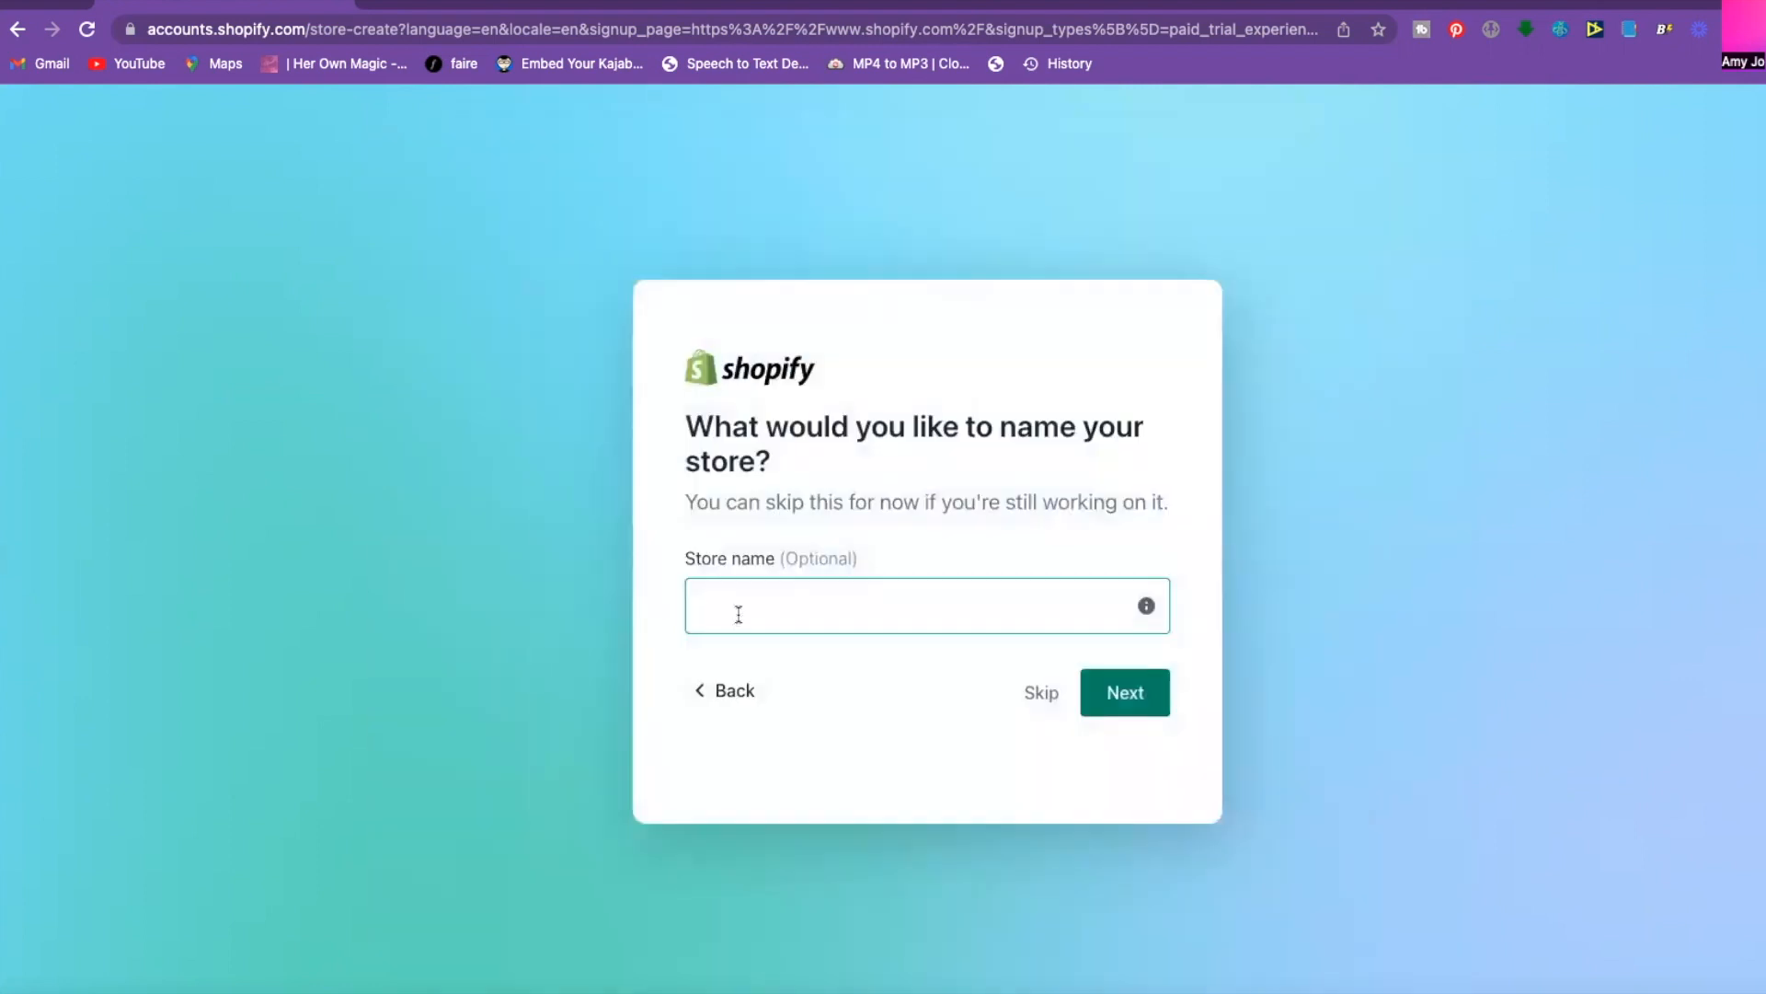
Finish the store sign-up with the name "a super cool shop name" and United States as location, creating the Shopify ID by email.
click(737, 617)
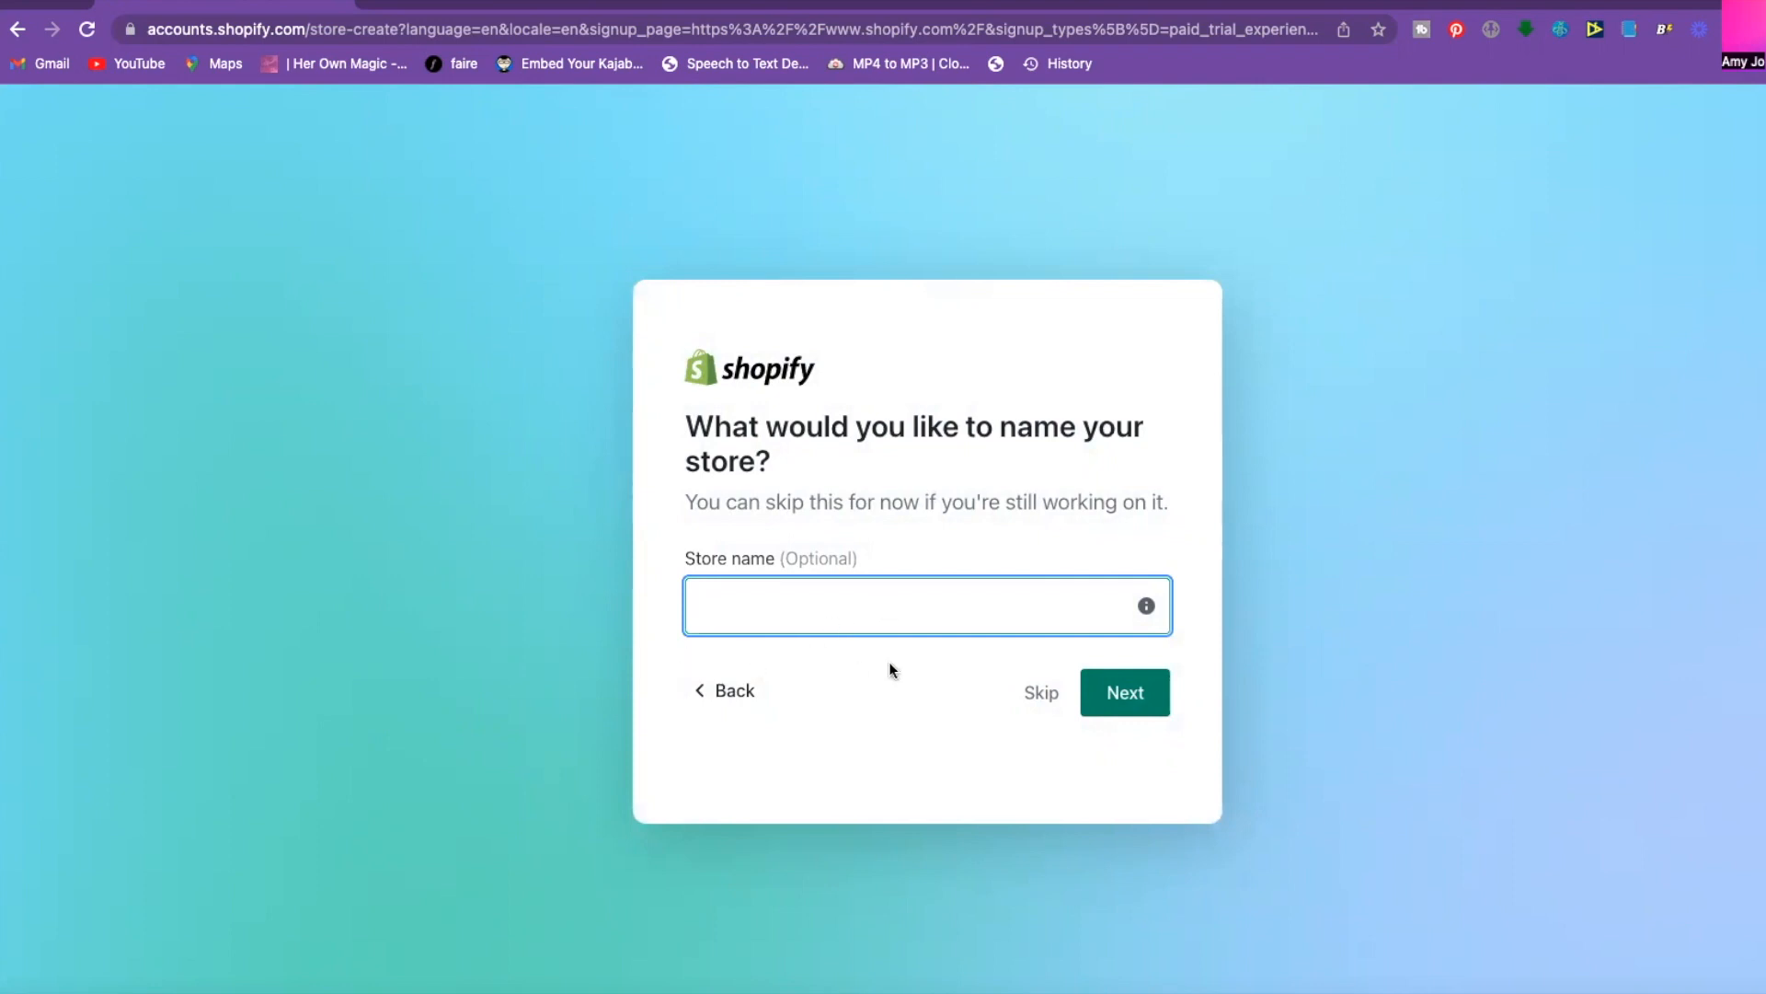
key(Return)
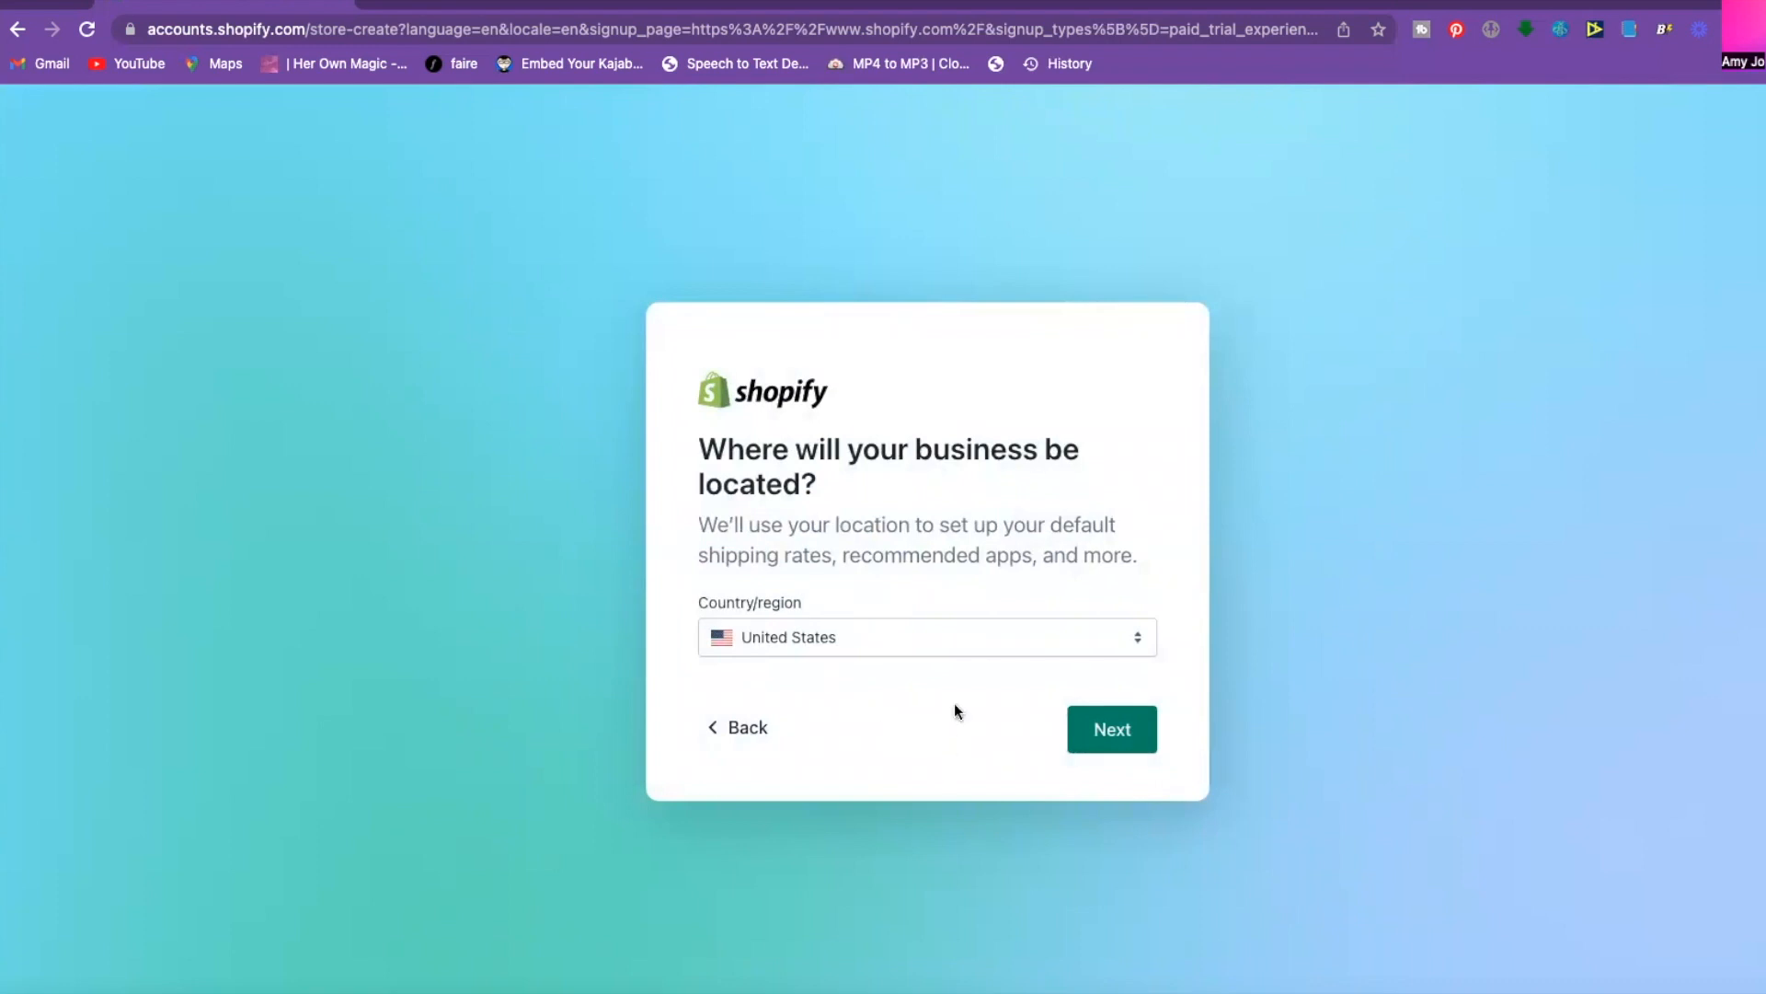
click(1101, 737)
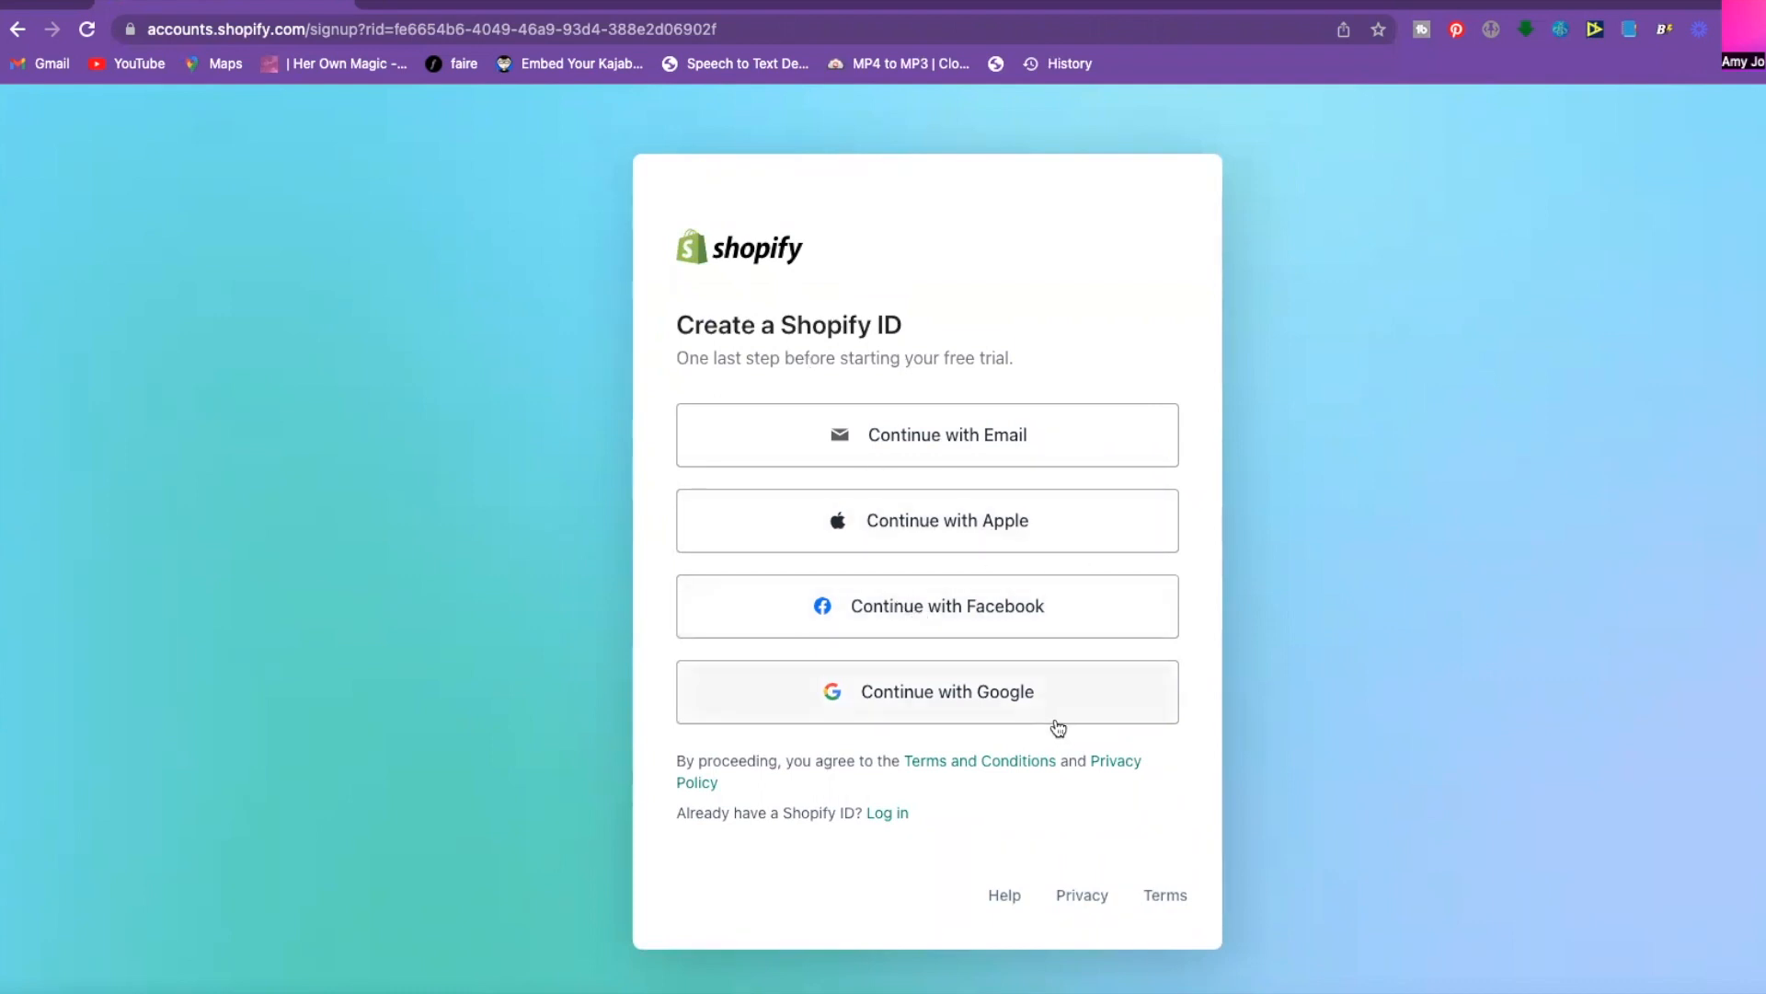
click(990, 433)
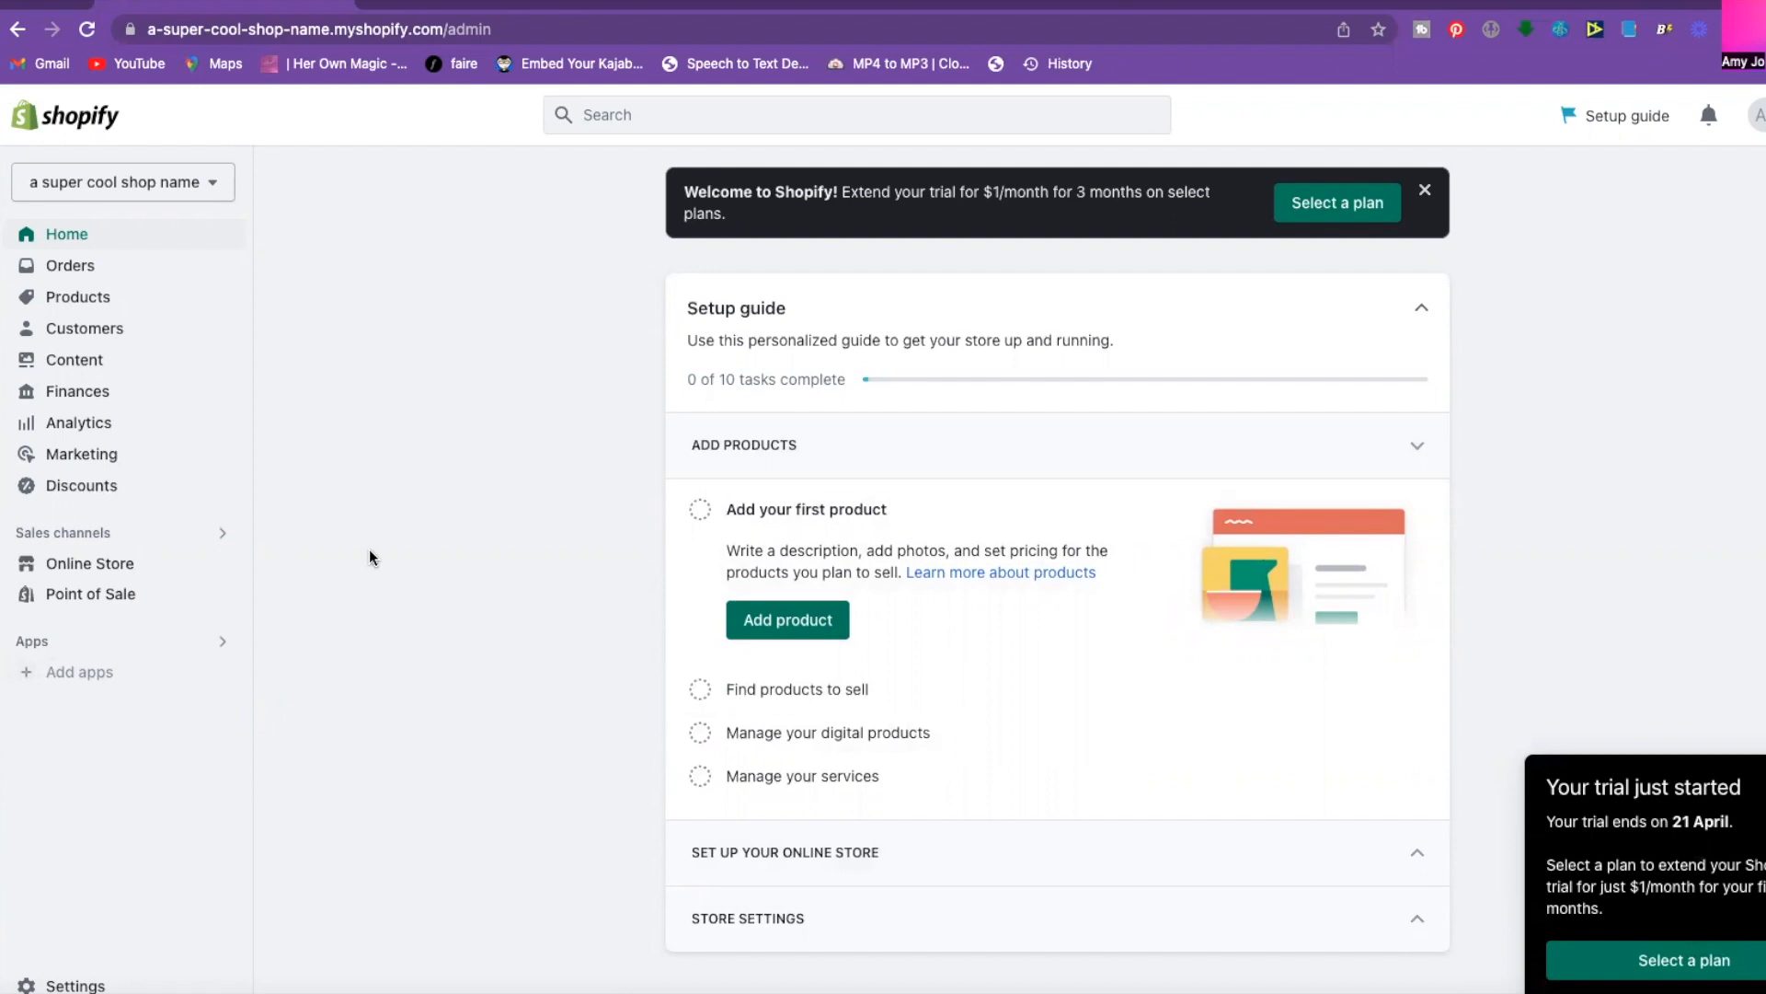
Open the online store's themes and view the options for adding a theme to the theme library.
click(90, 568)
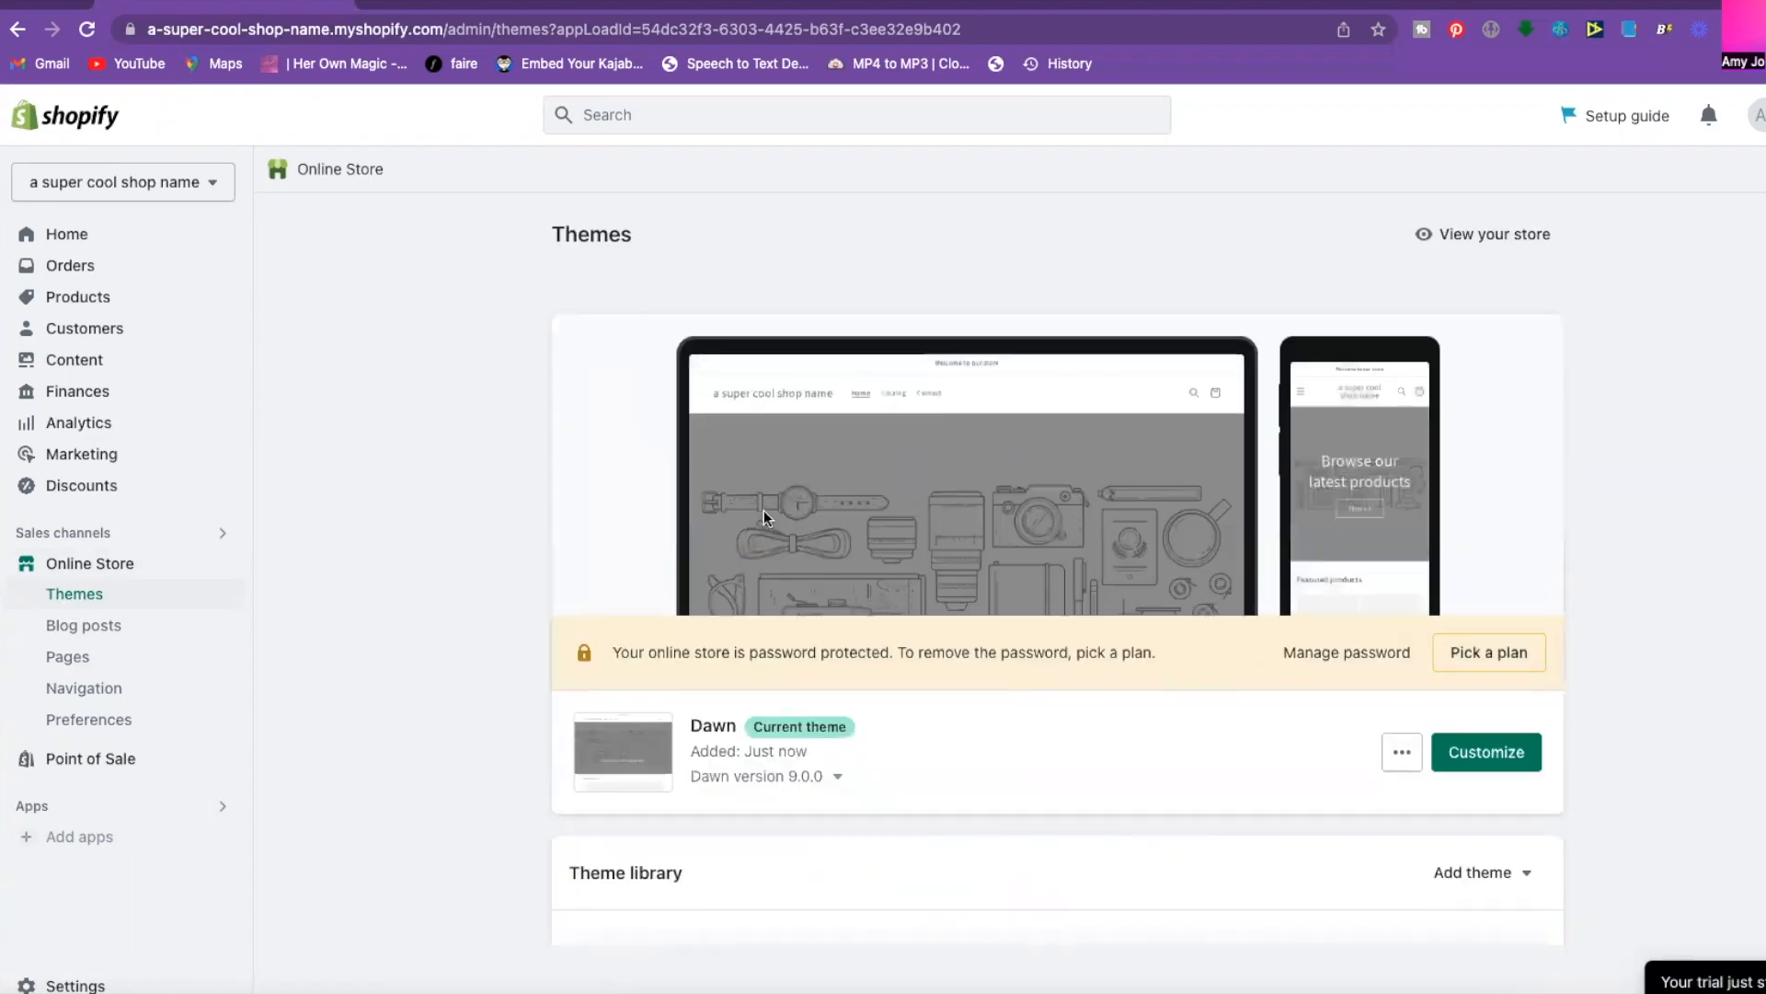
scroll(991, 697, down, 4)
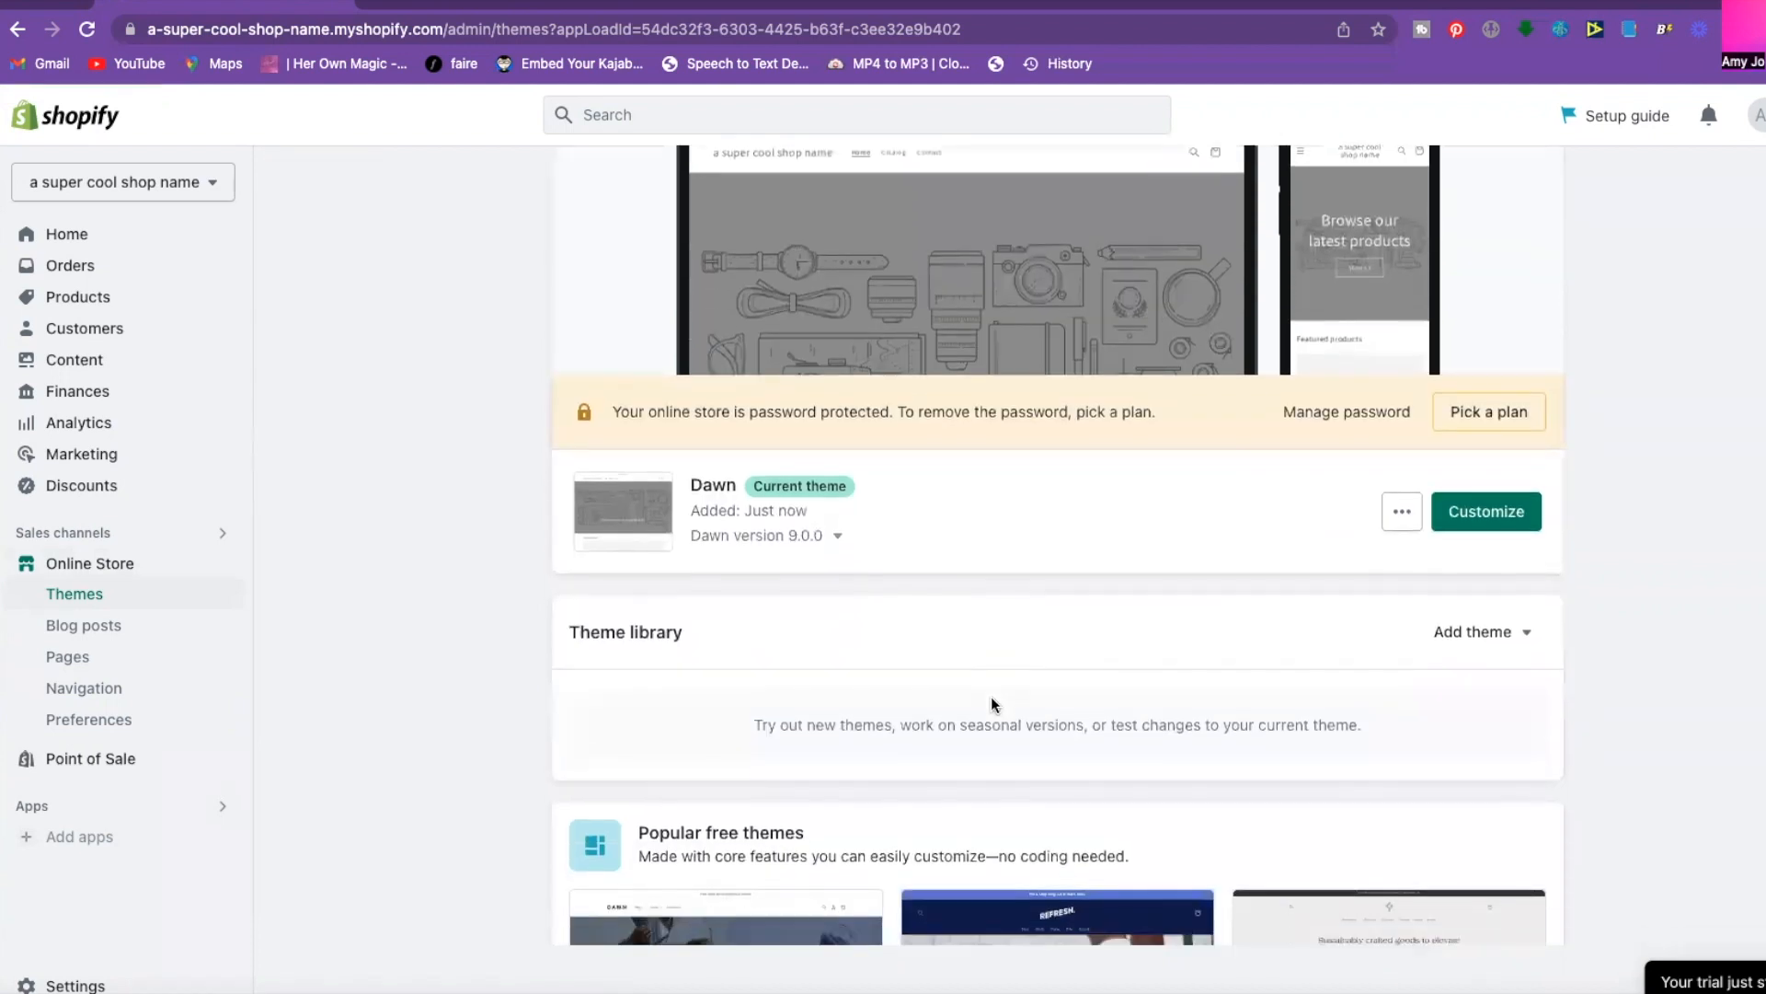
scroll(991, 698, down, 1)
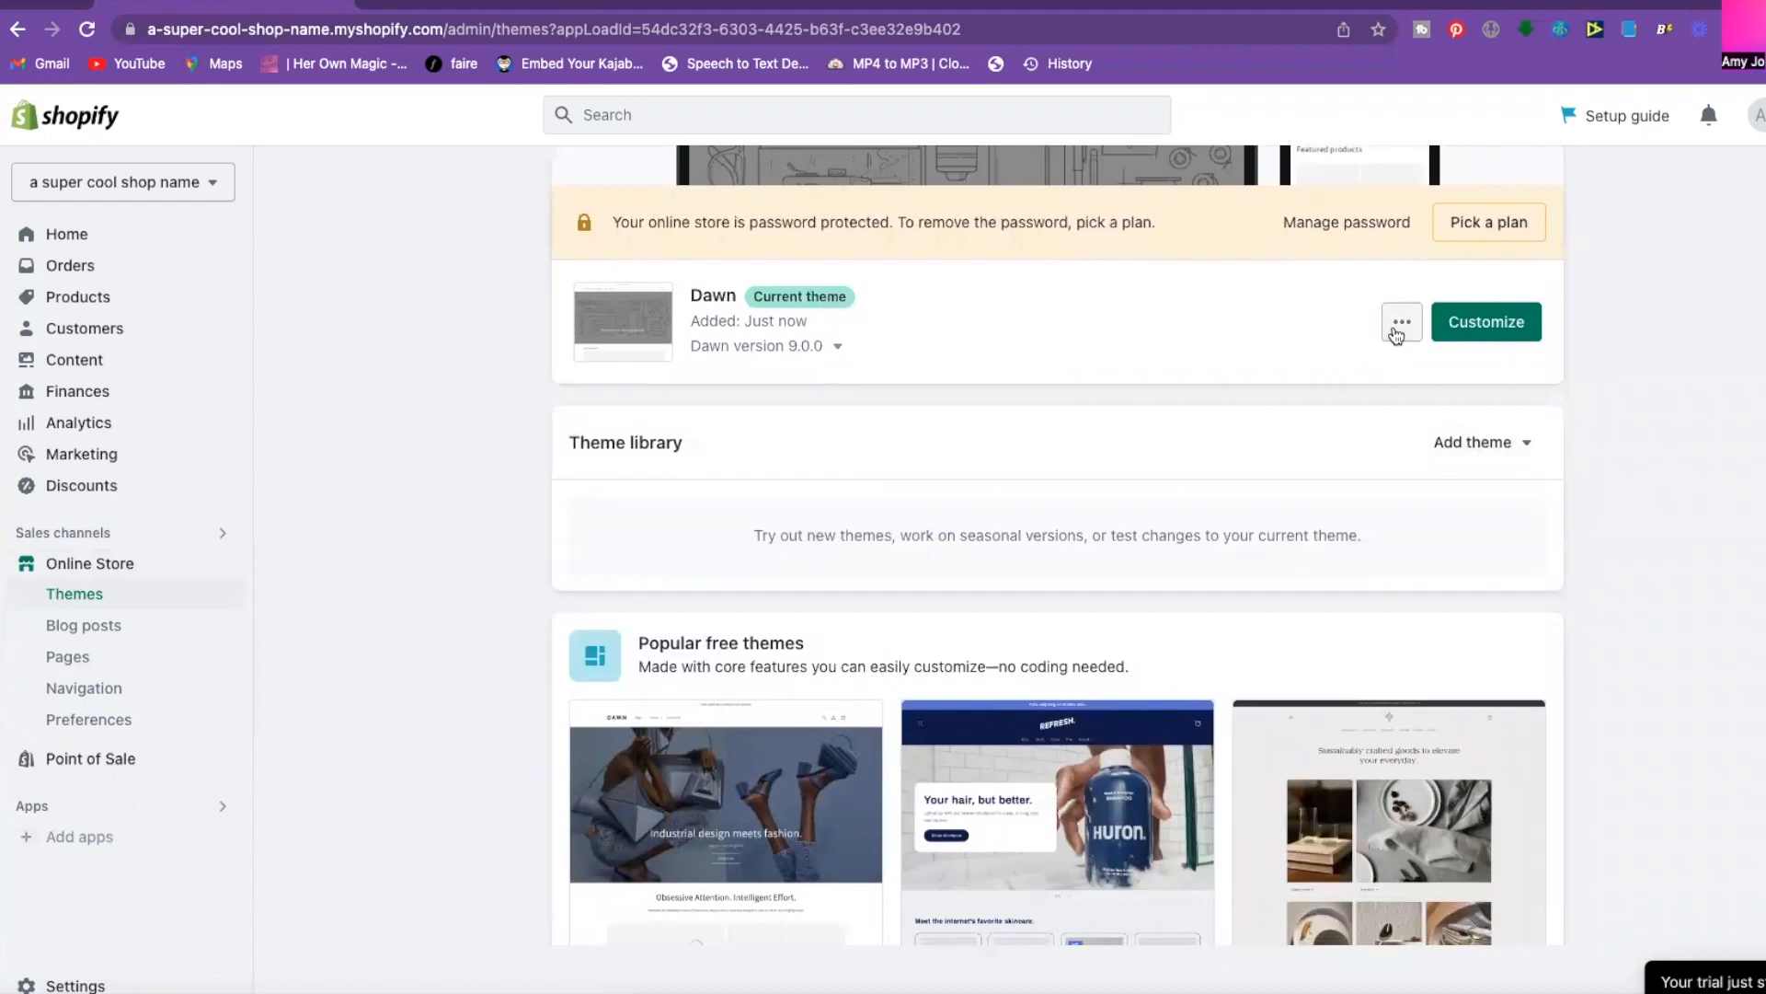
click(1474, 458)
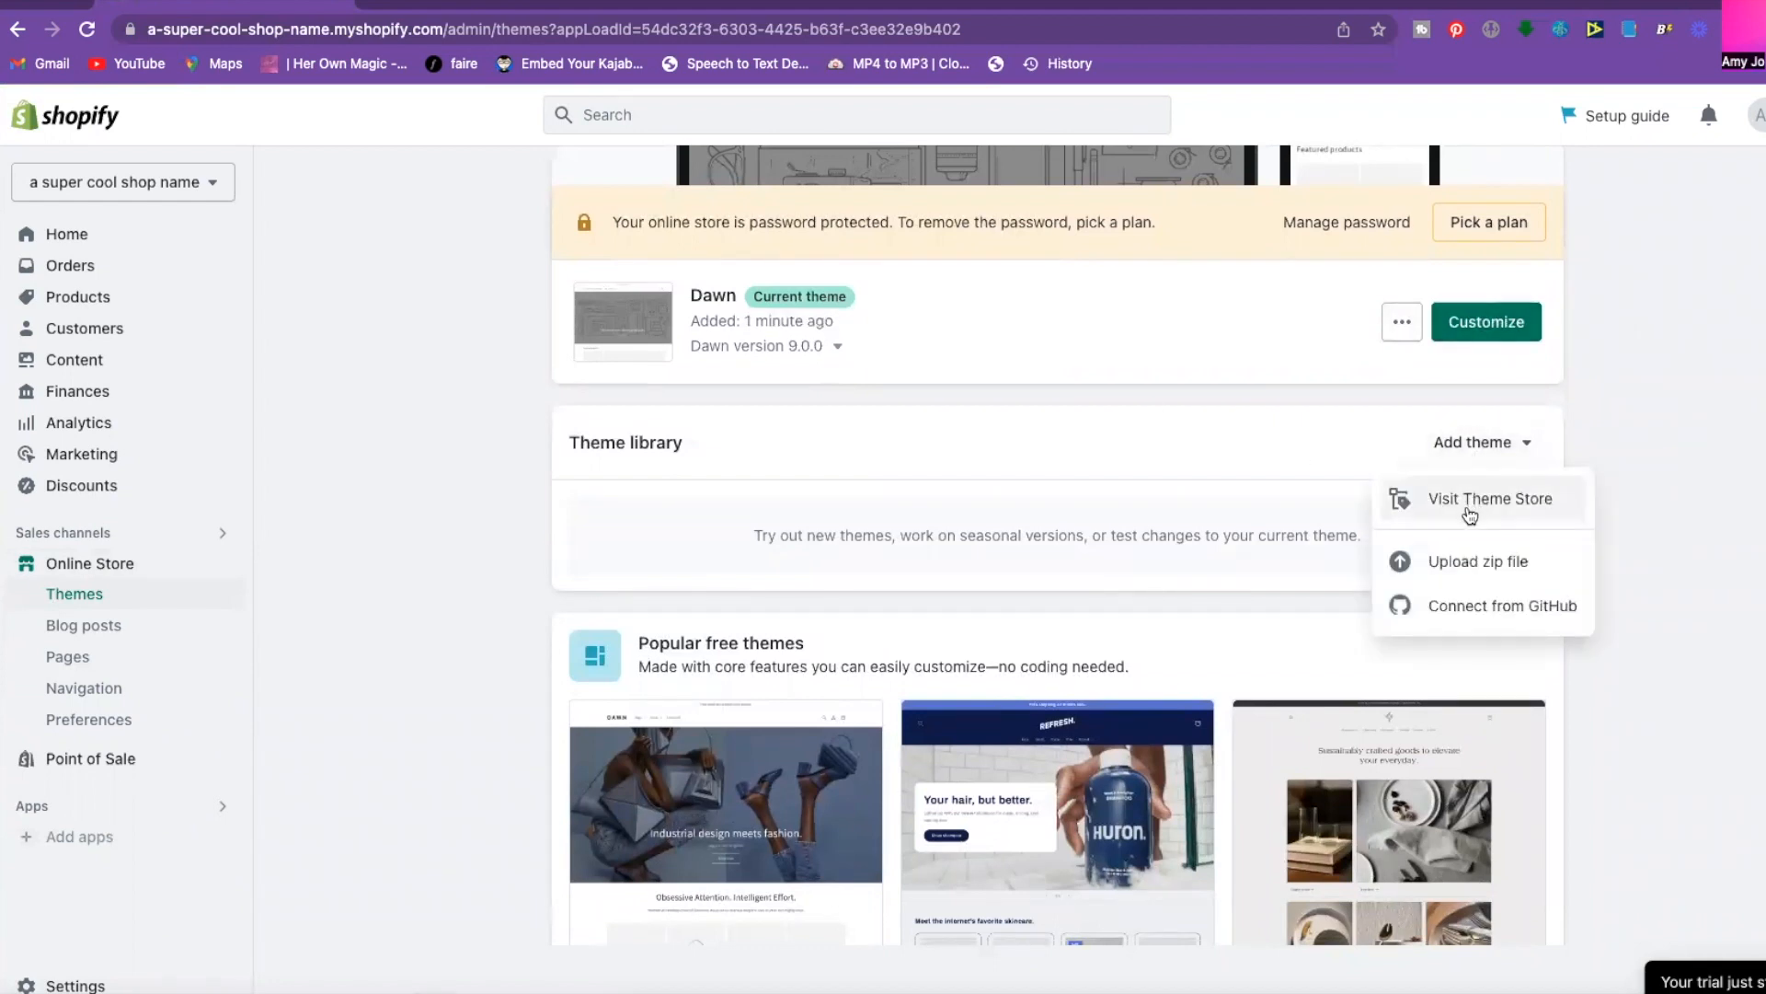
scroll(1468, 515, up, 1)
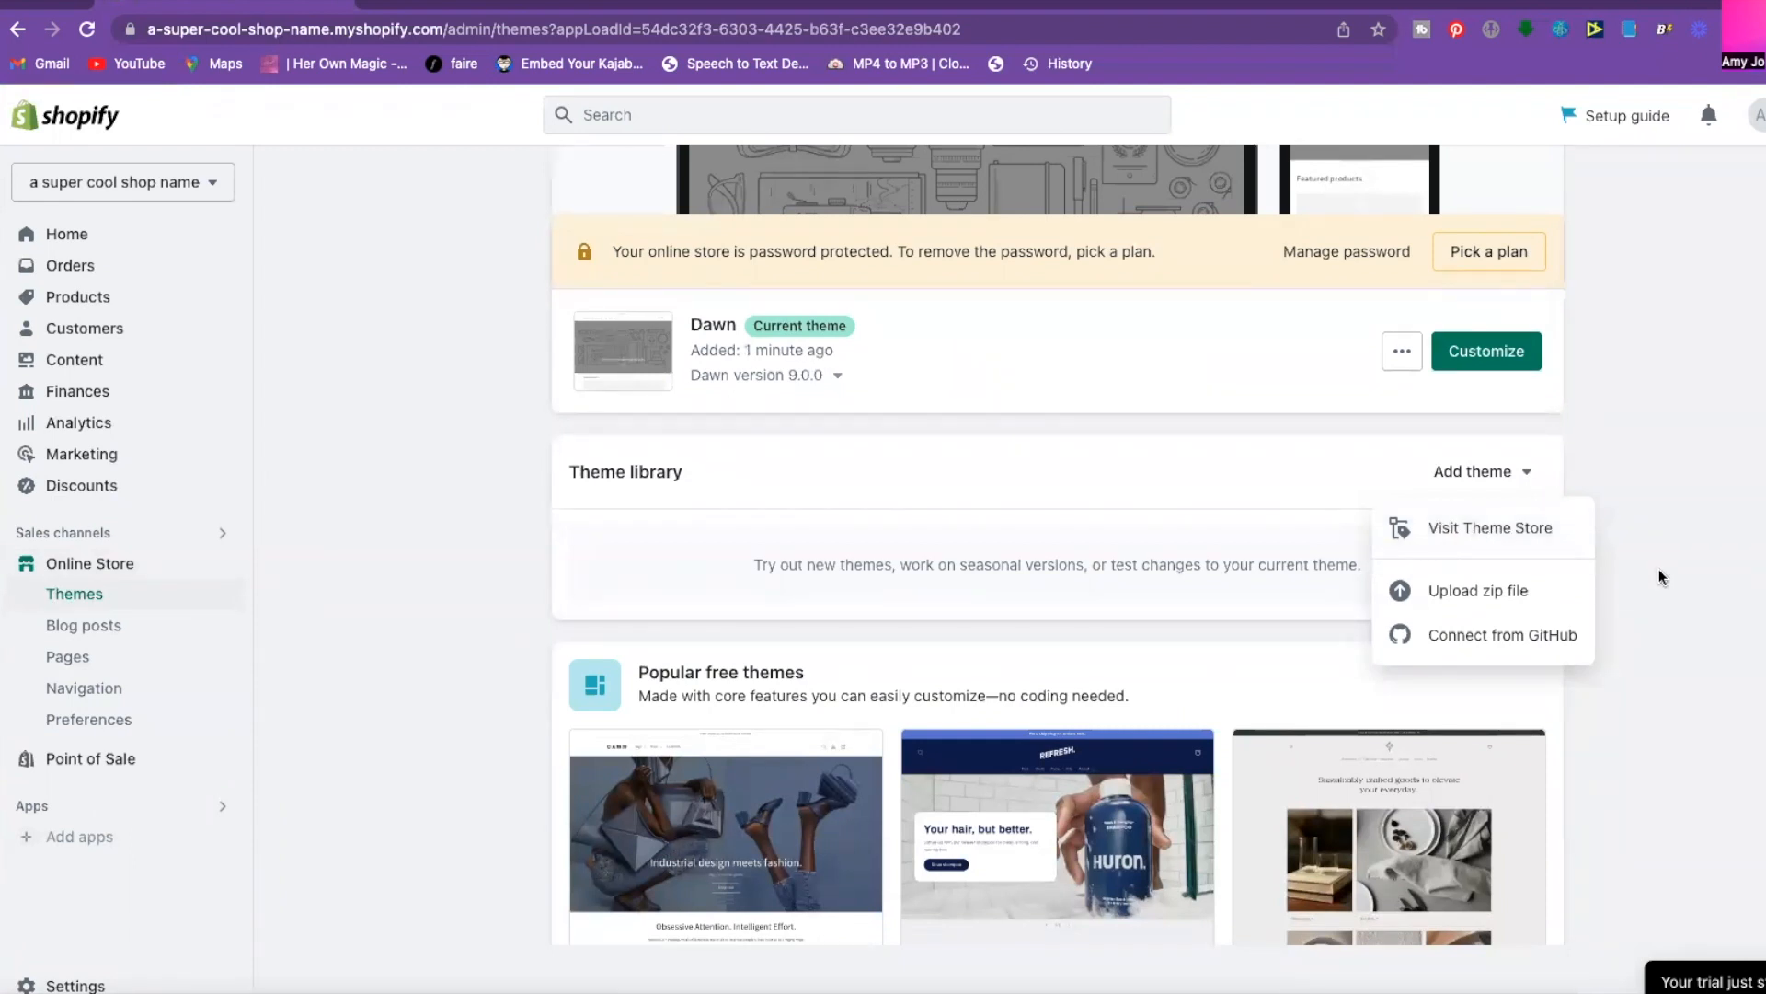
click(1654, 638)
Look through the popular free themes and visit the Theme Store to explore more themes.
scroll(1654, 637, down, 3)
scroll(1654, 644, down, 5)
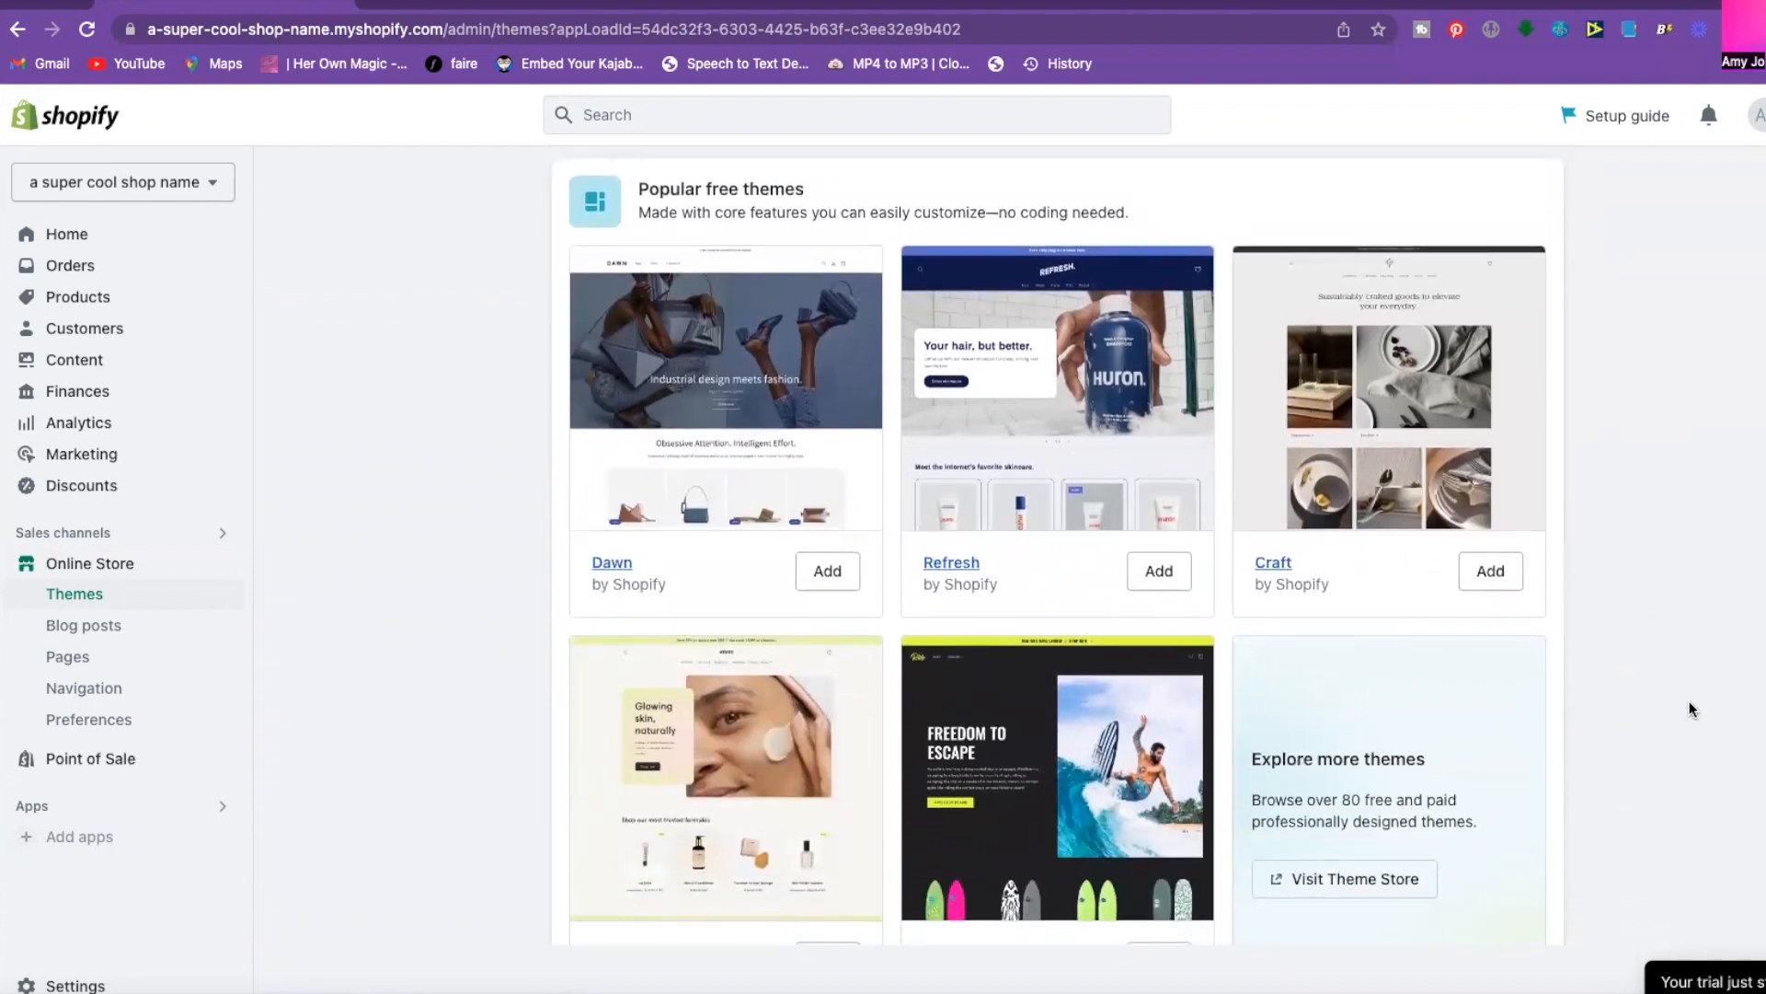
scroll(1689, 701, down, 2)
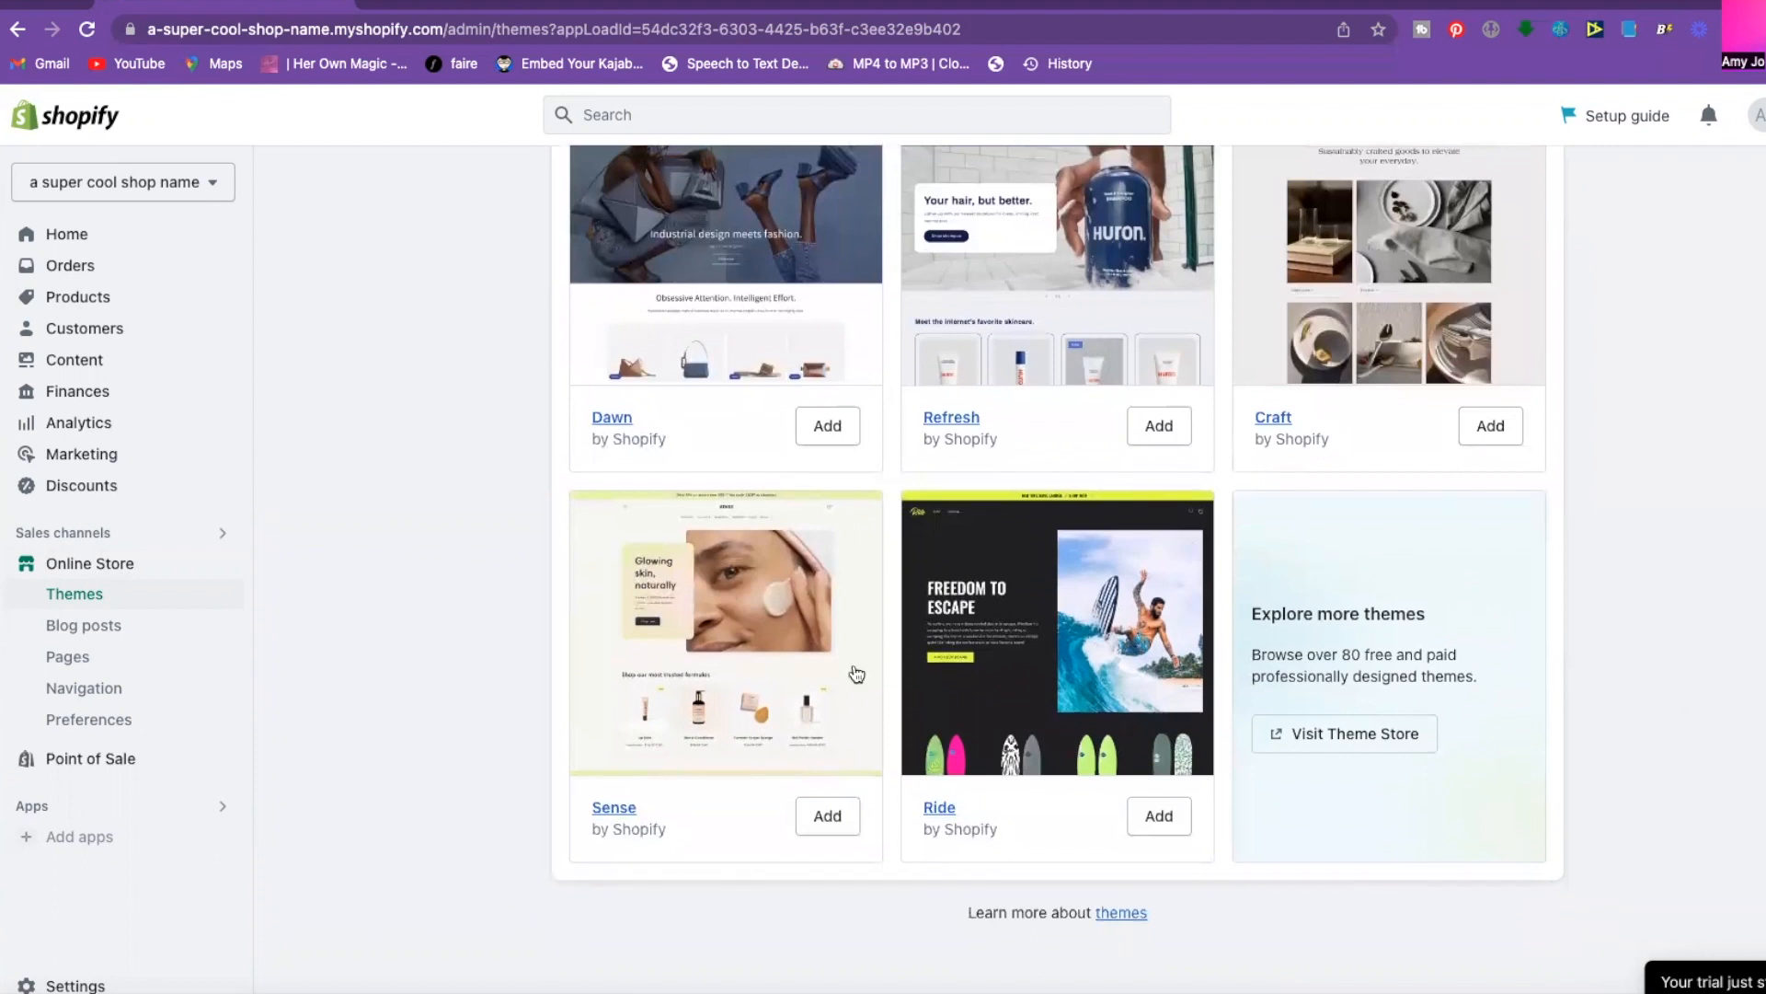
click(1300, 736)
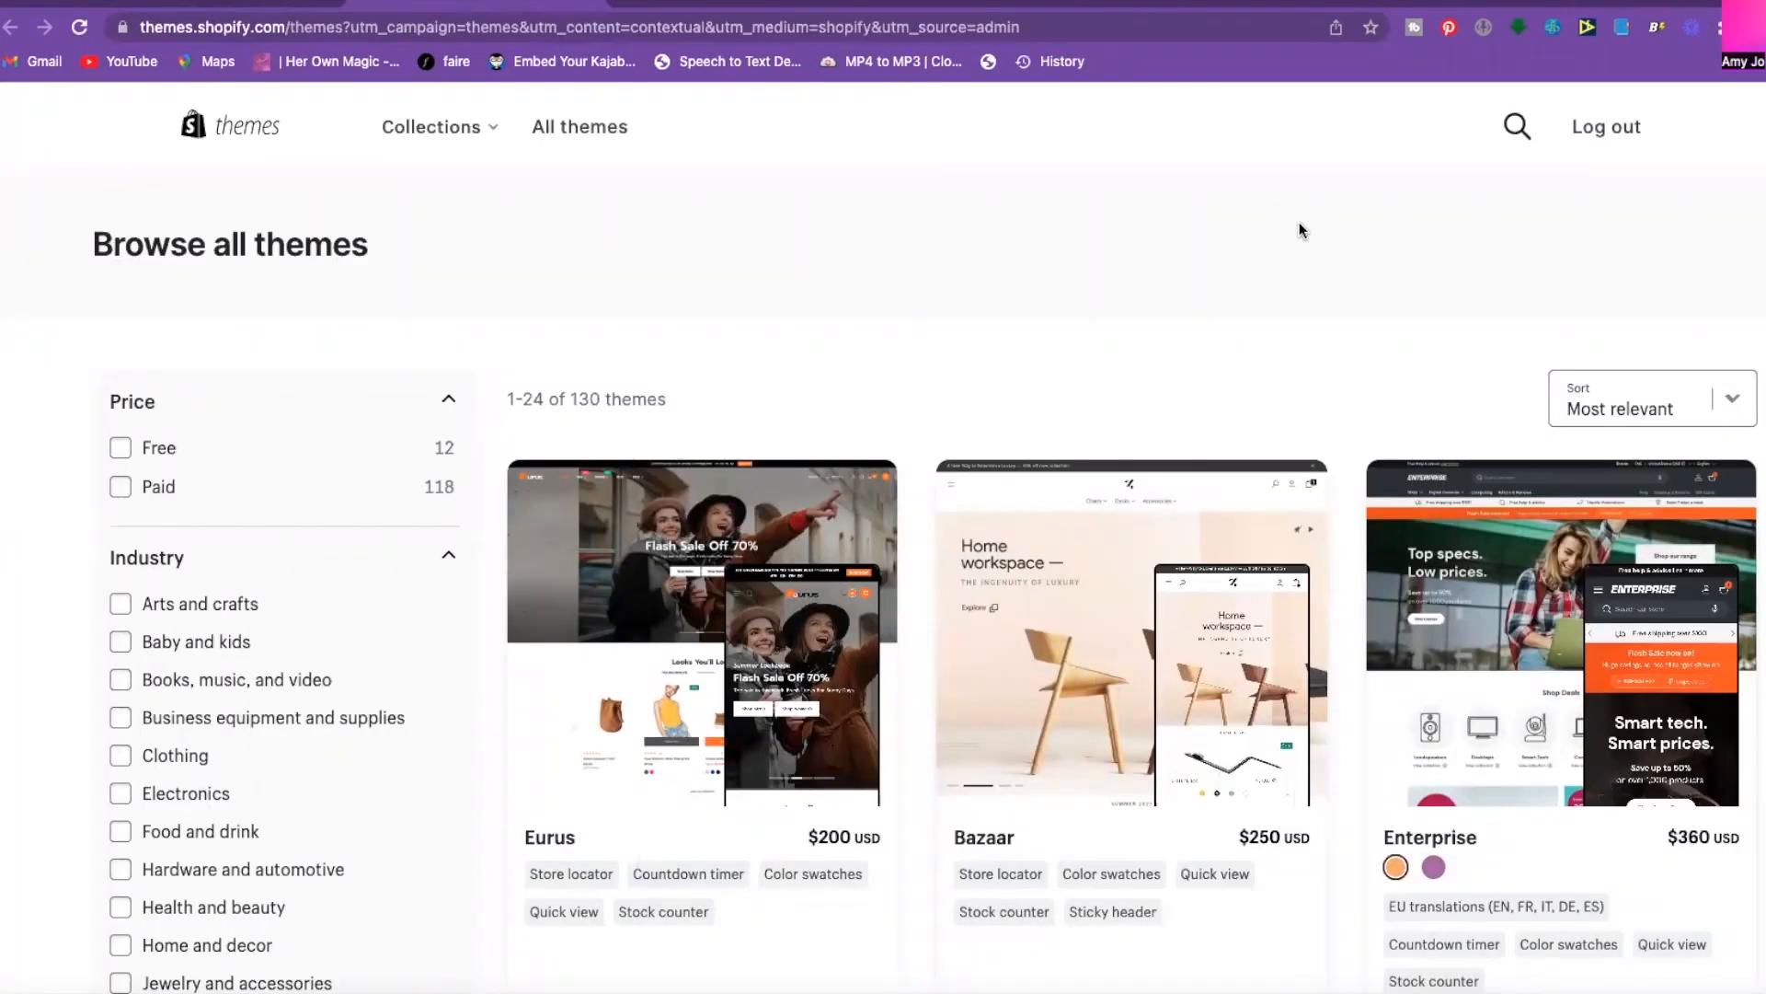
Filter the Theme Store by the Free price option and look through the matching themes.
scroll(1300, 229, down, 1)
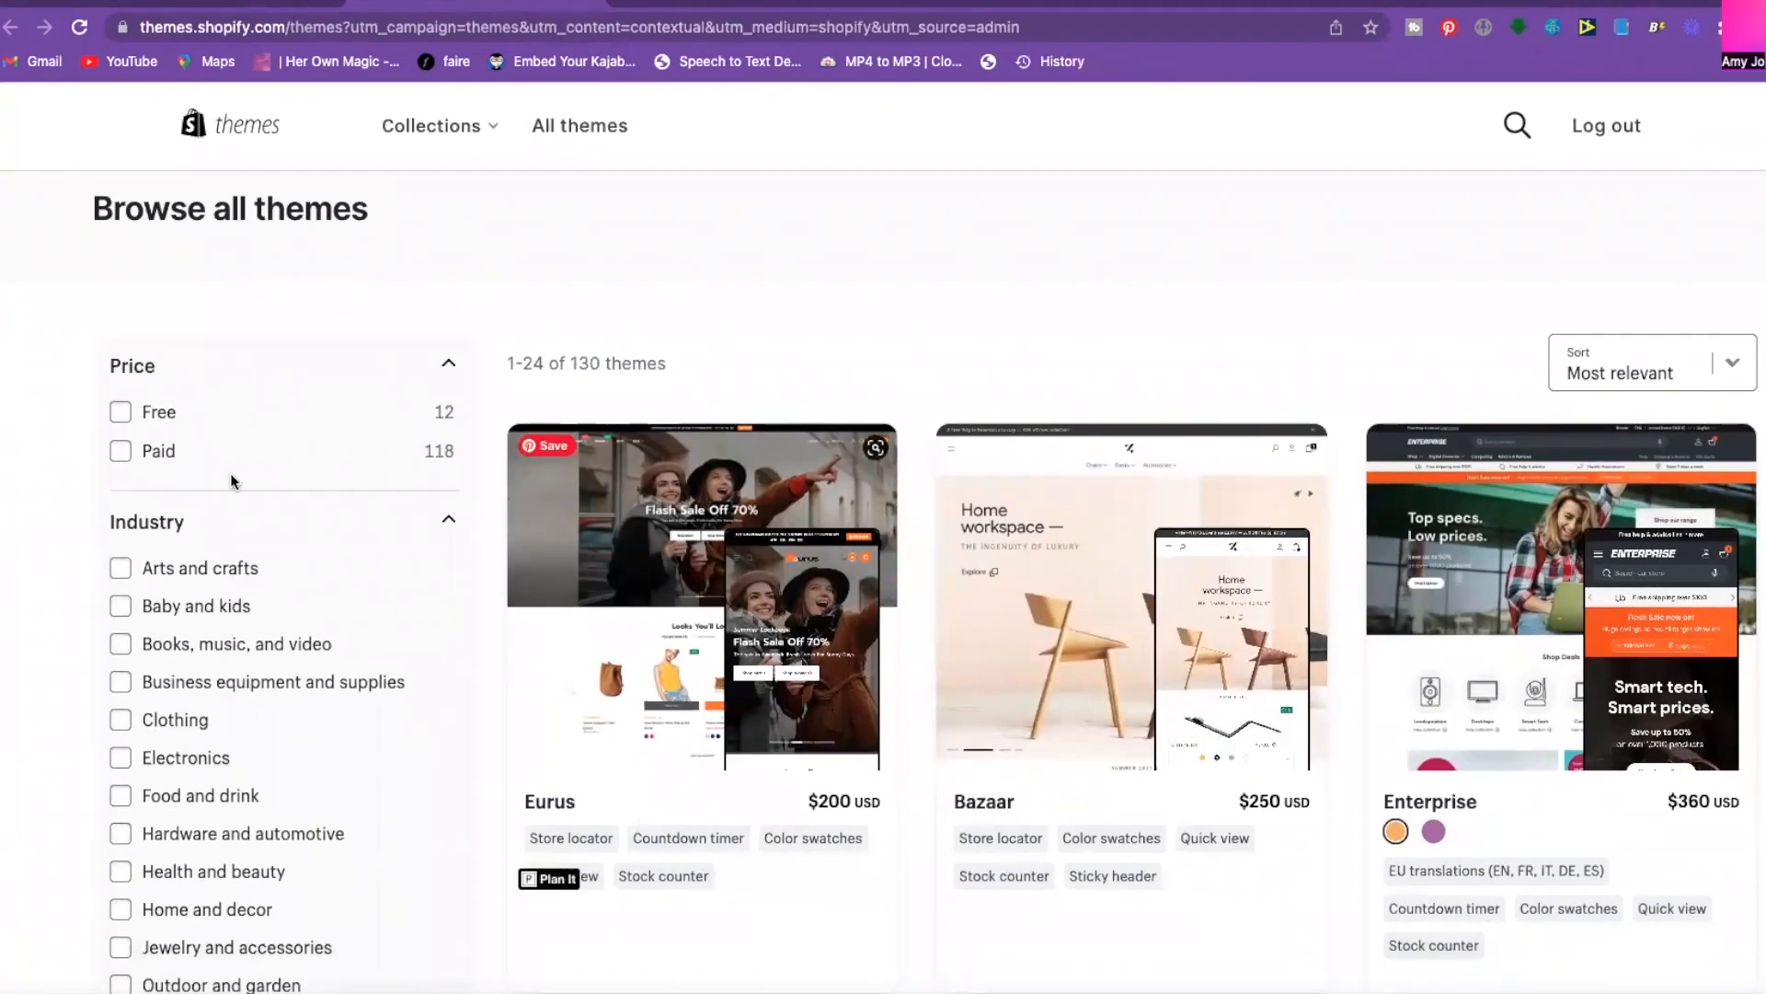
click(121, 413)
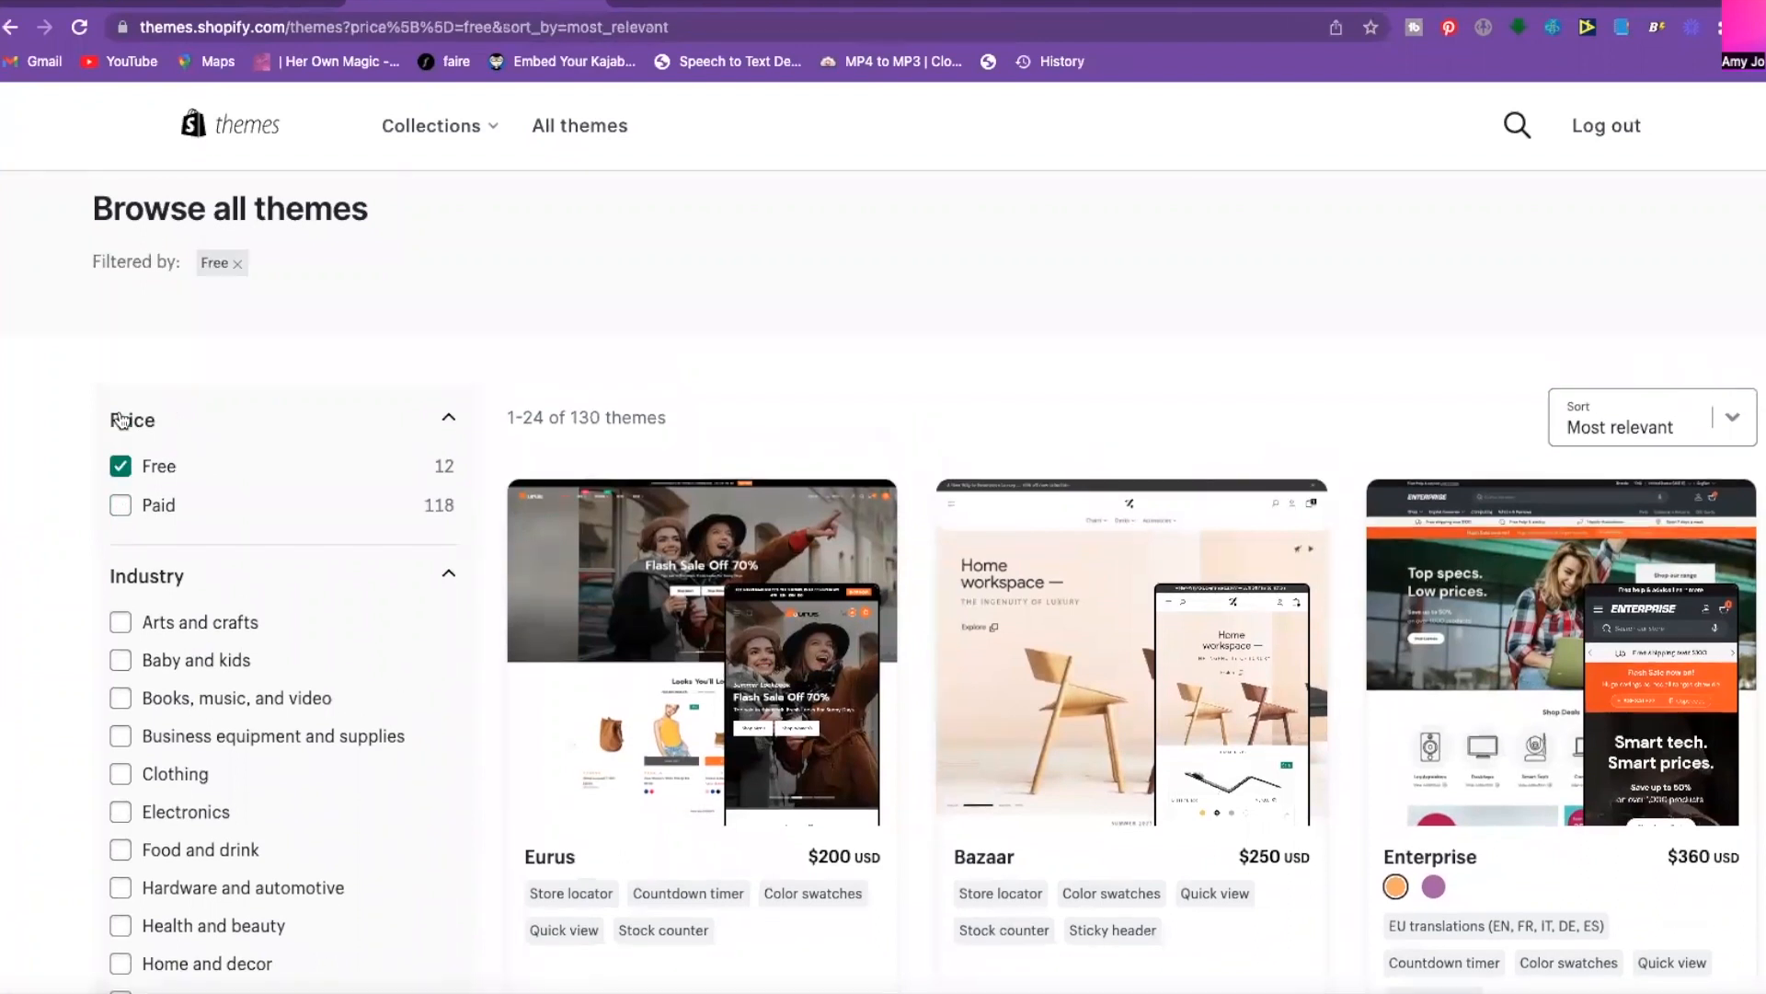
scroll(892, 425, down, 4)
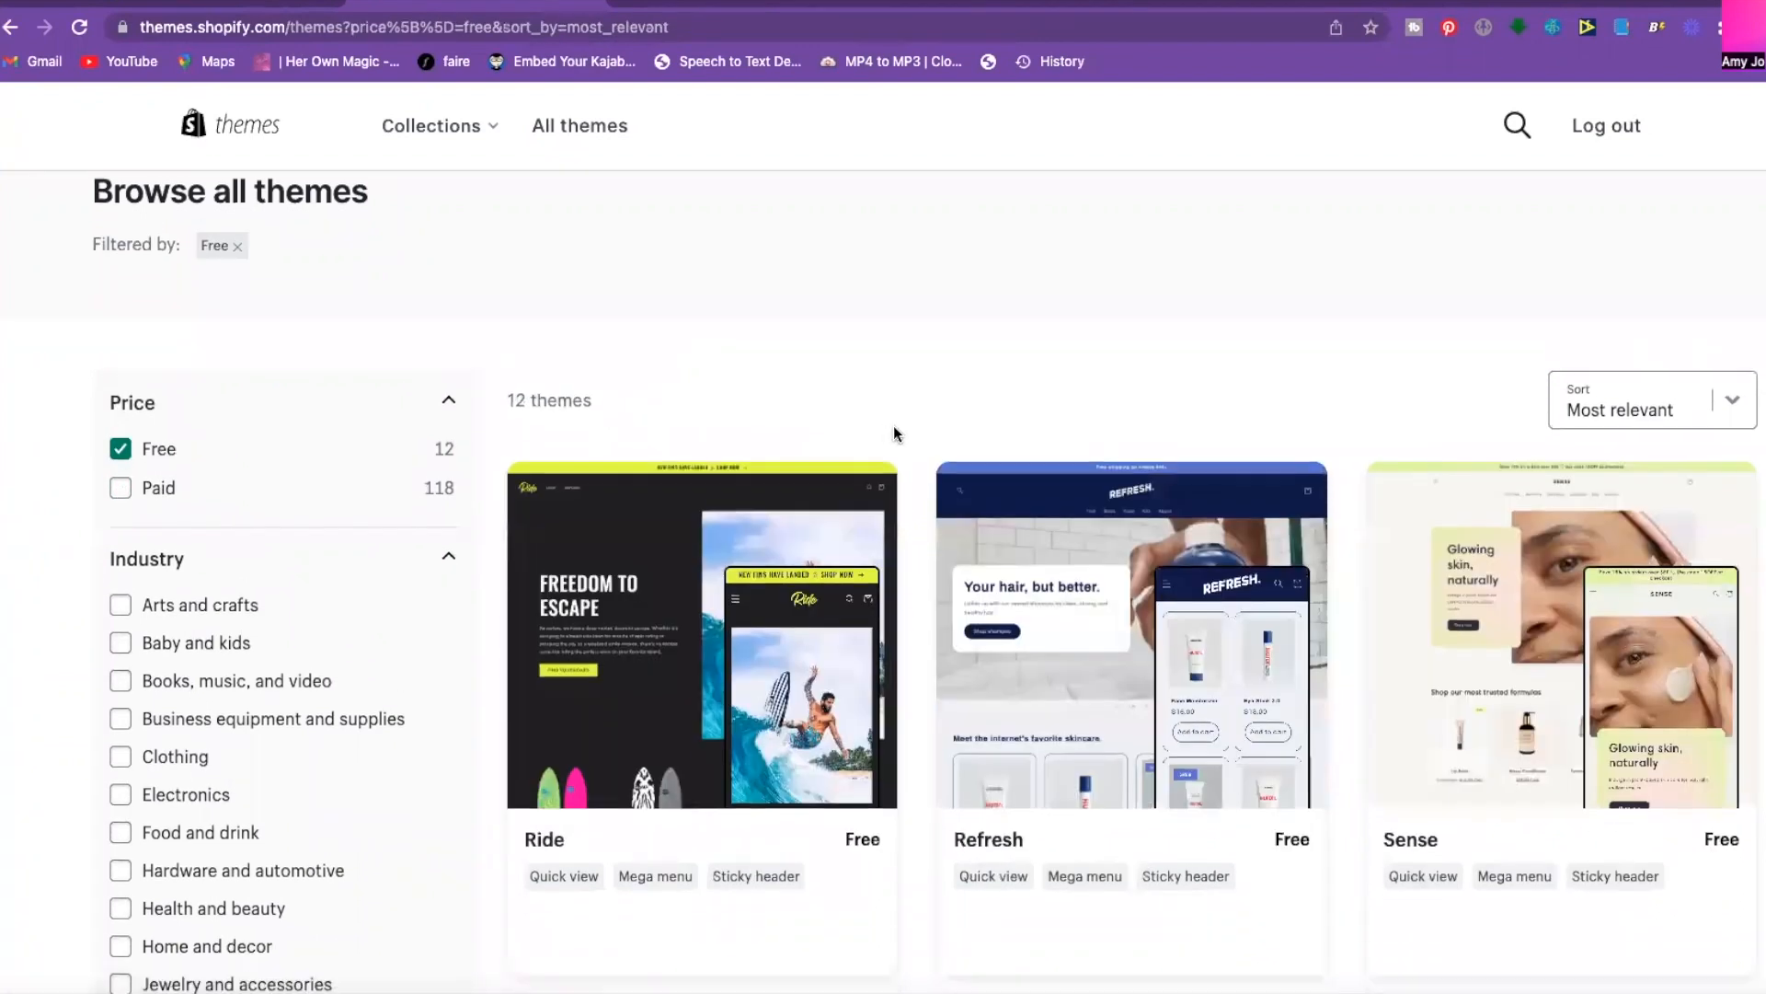
scroll(913, 443, down, 6)
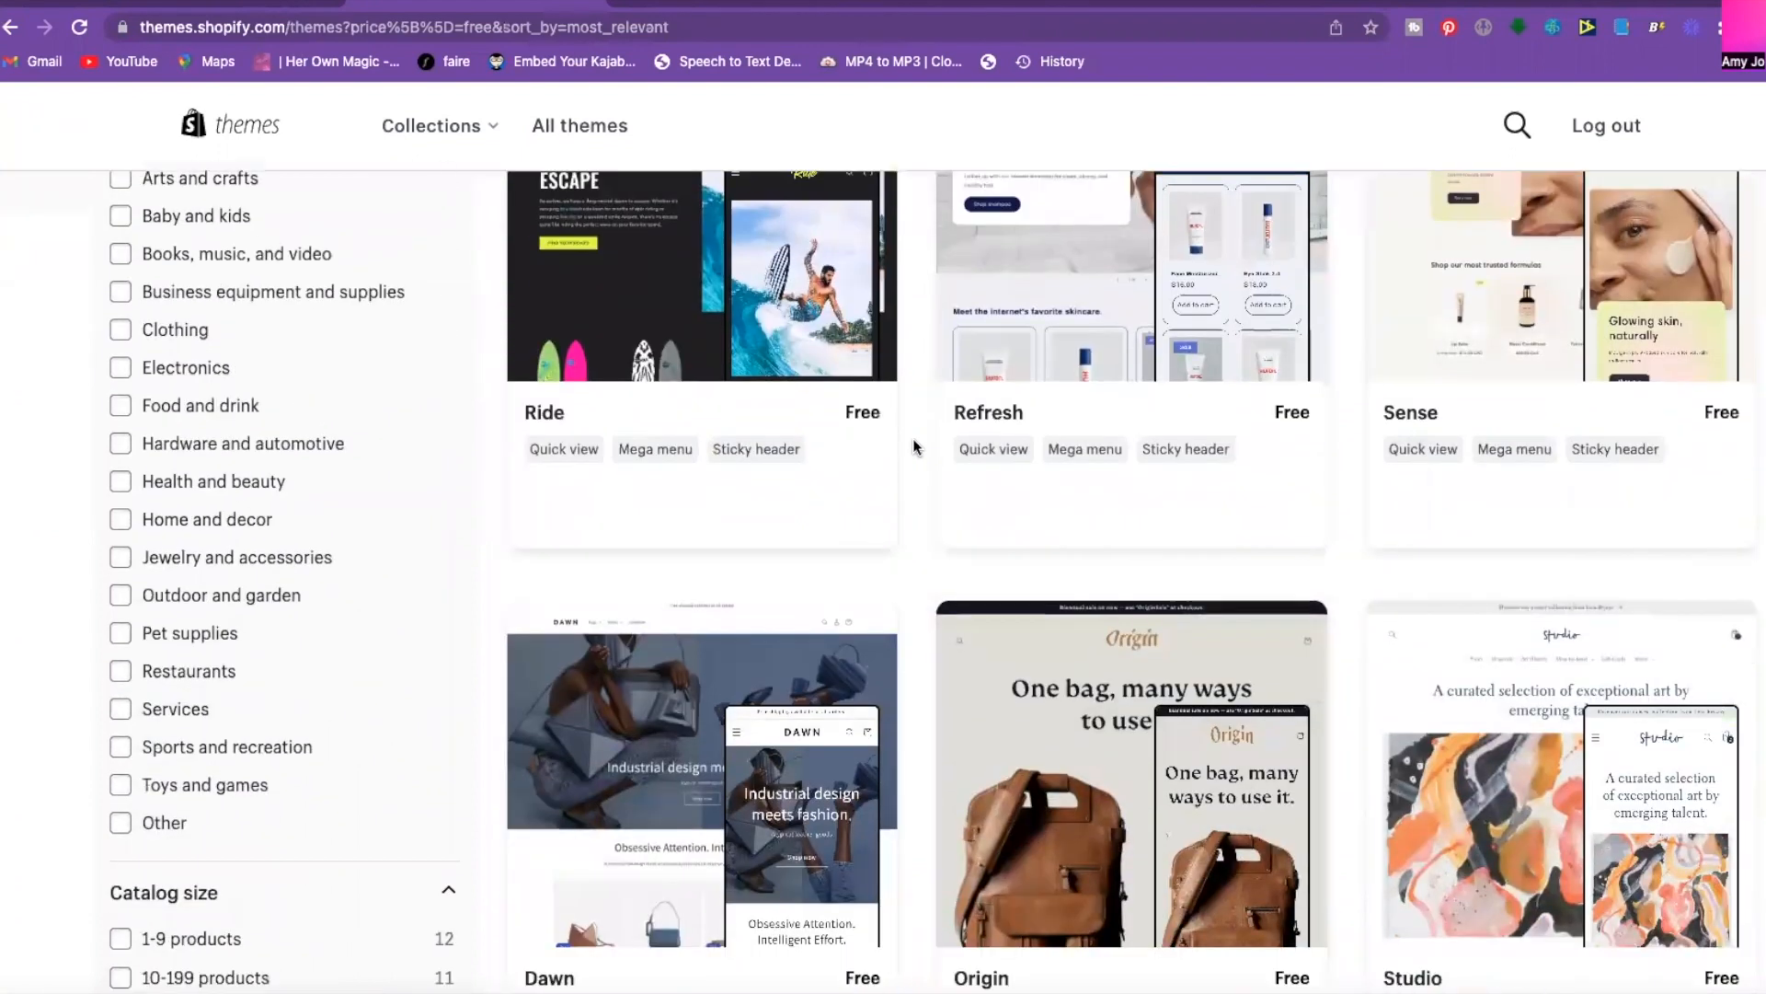
scroll(913, 446, down, 8)
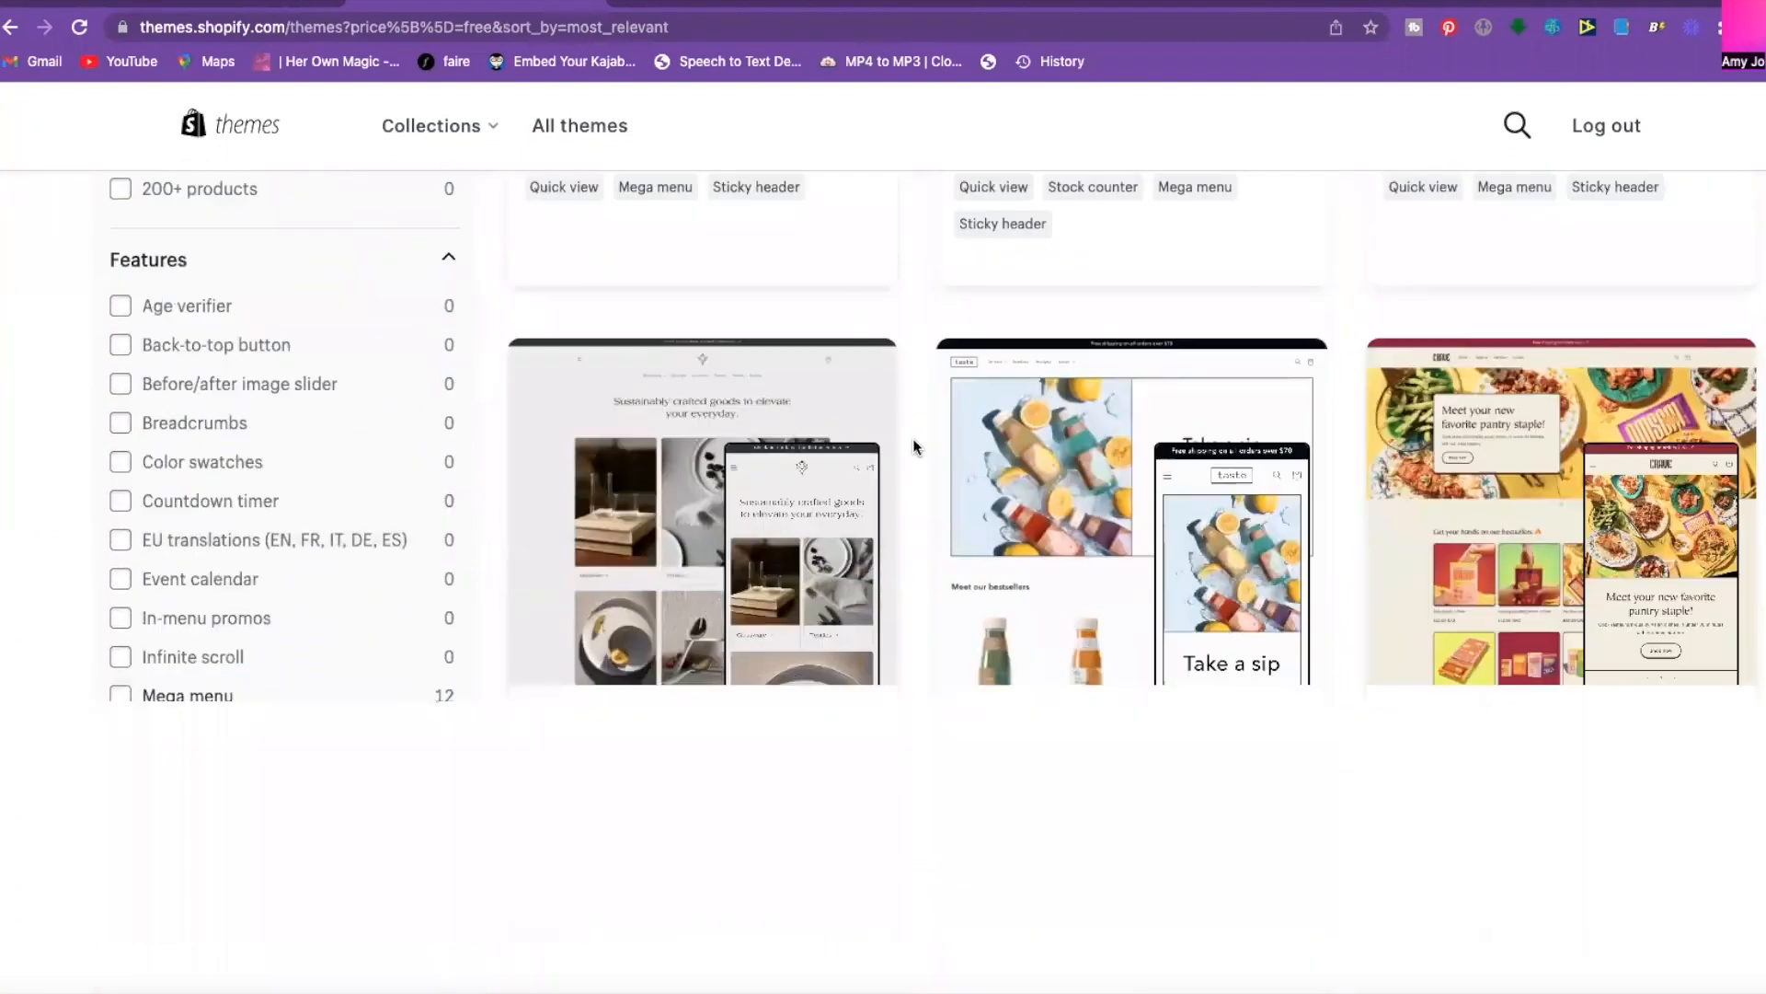
scroll(913, 446, down, 4)
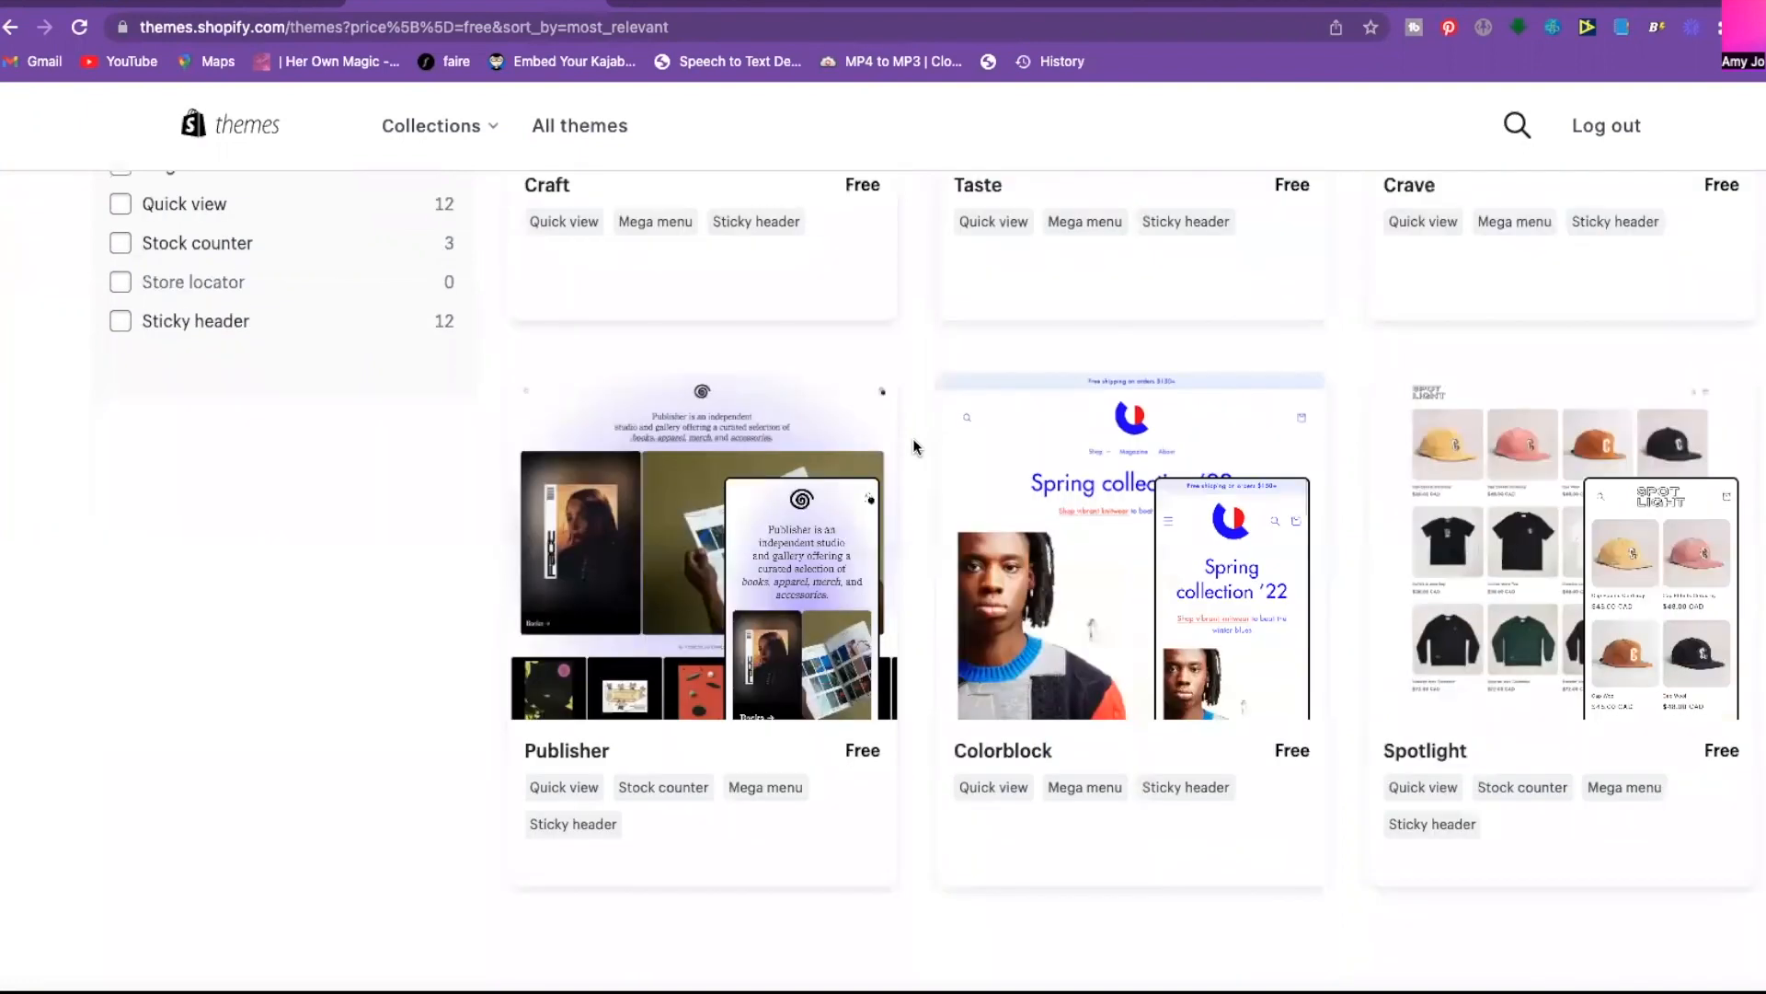
scroll(913, 446, up, 5)
scroll(914, 446, up, 12)
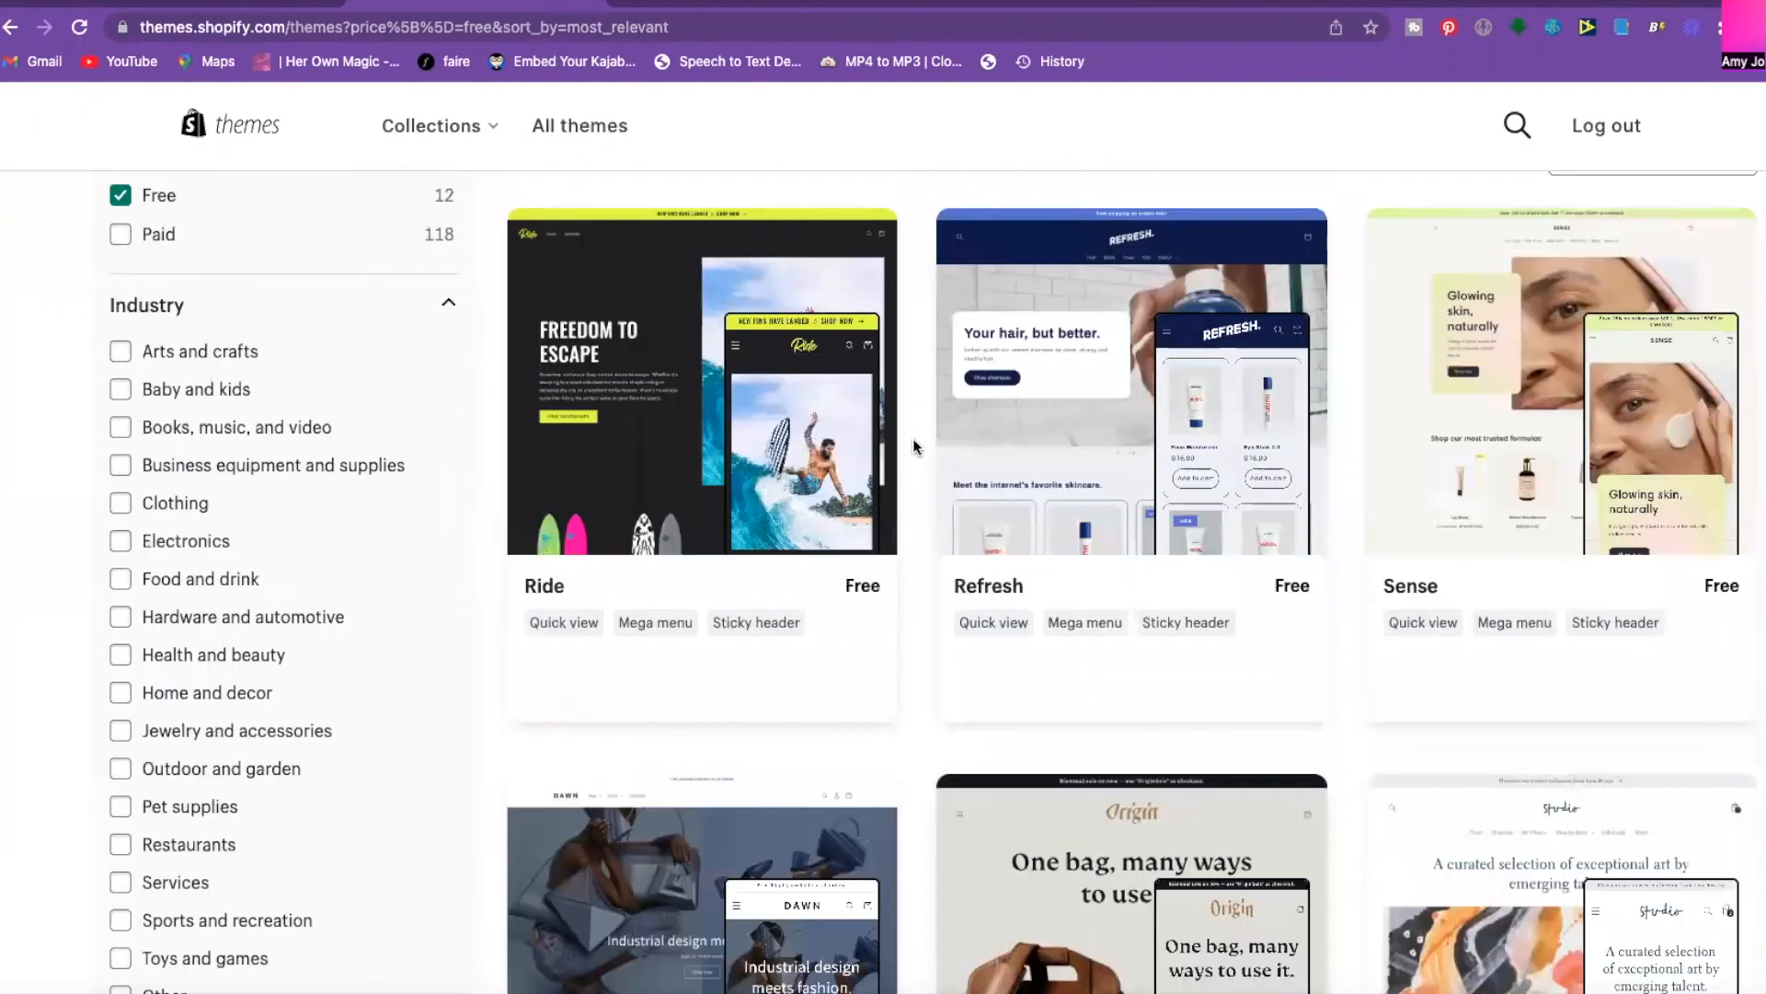
scroll(913, 446, up, 3)
Open etsy.com in a new browser tab.
click(628, 2)
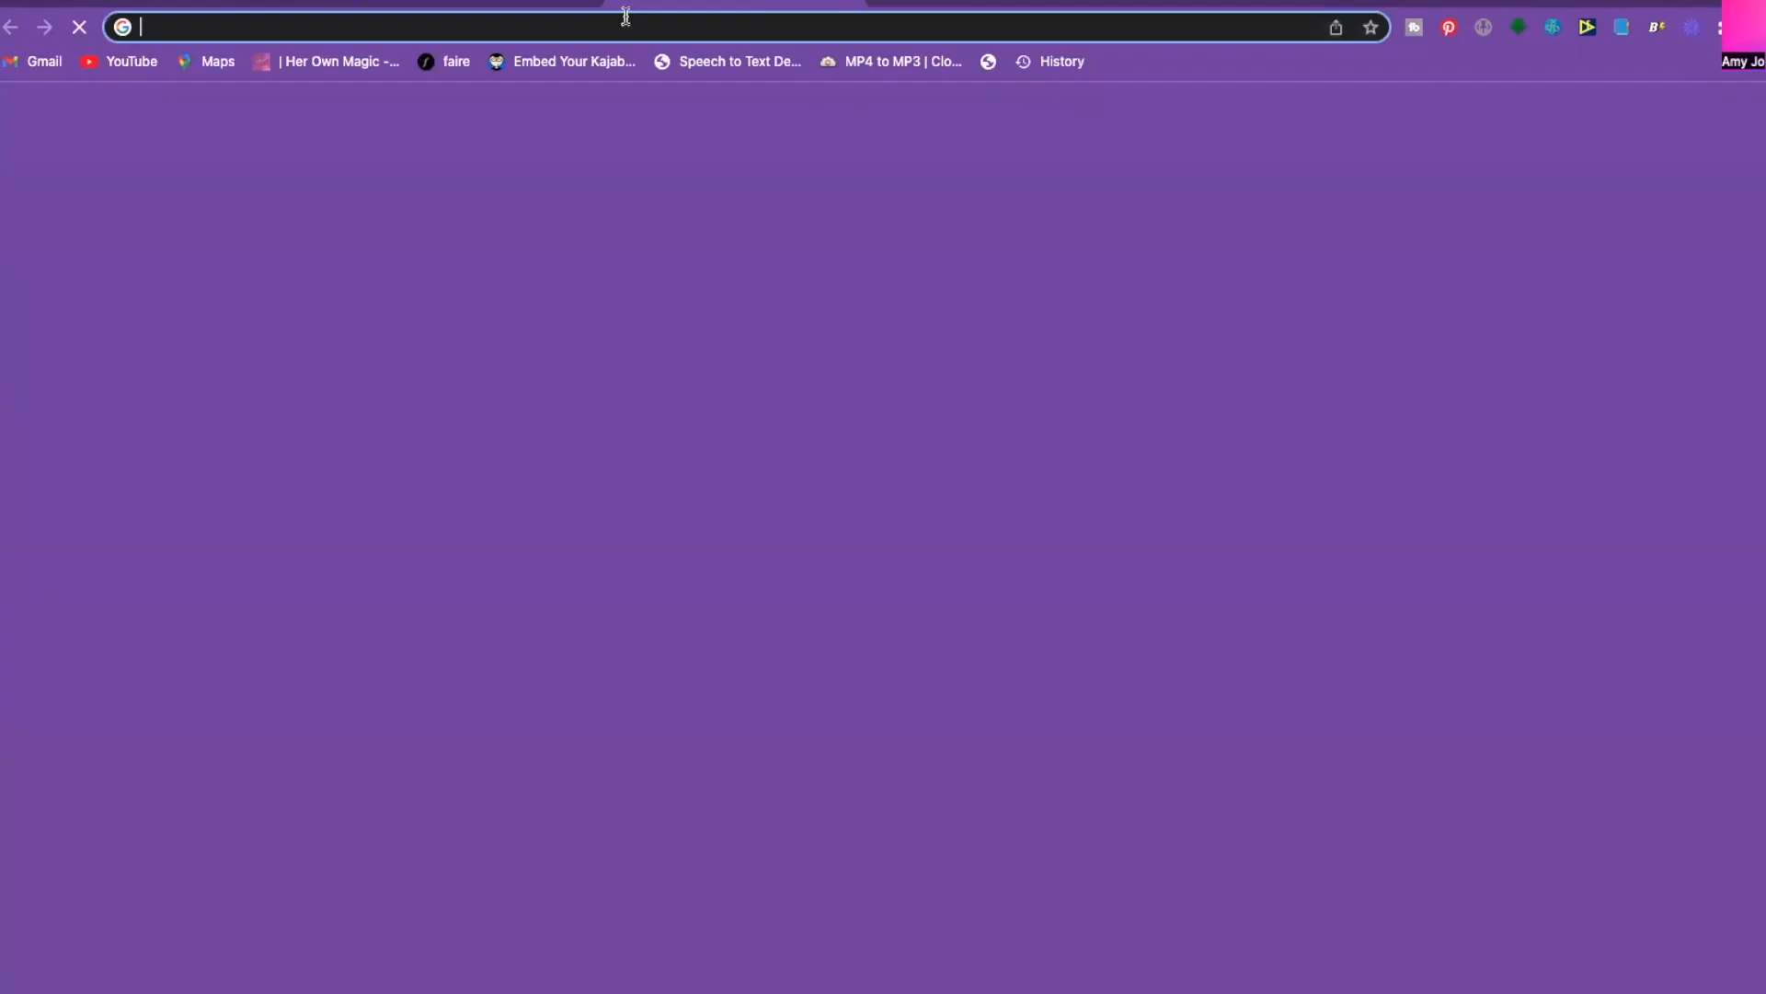
text(etsy.com)
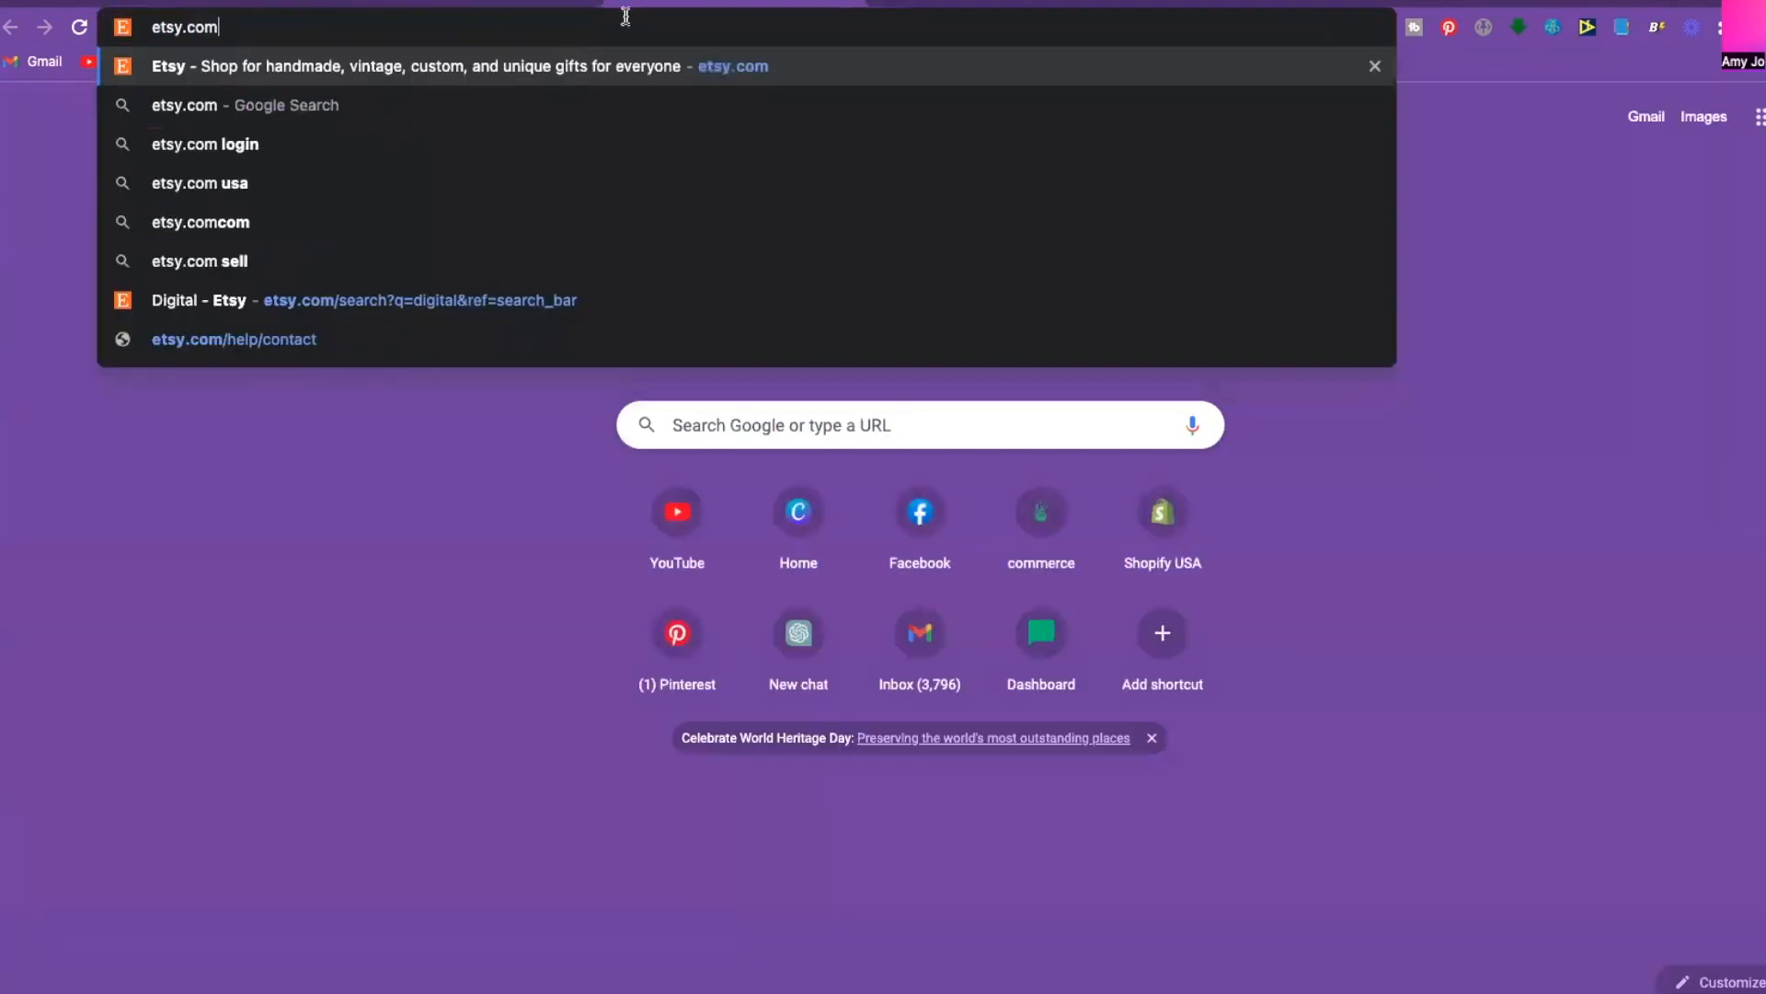
key(Return)
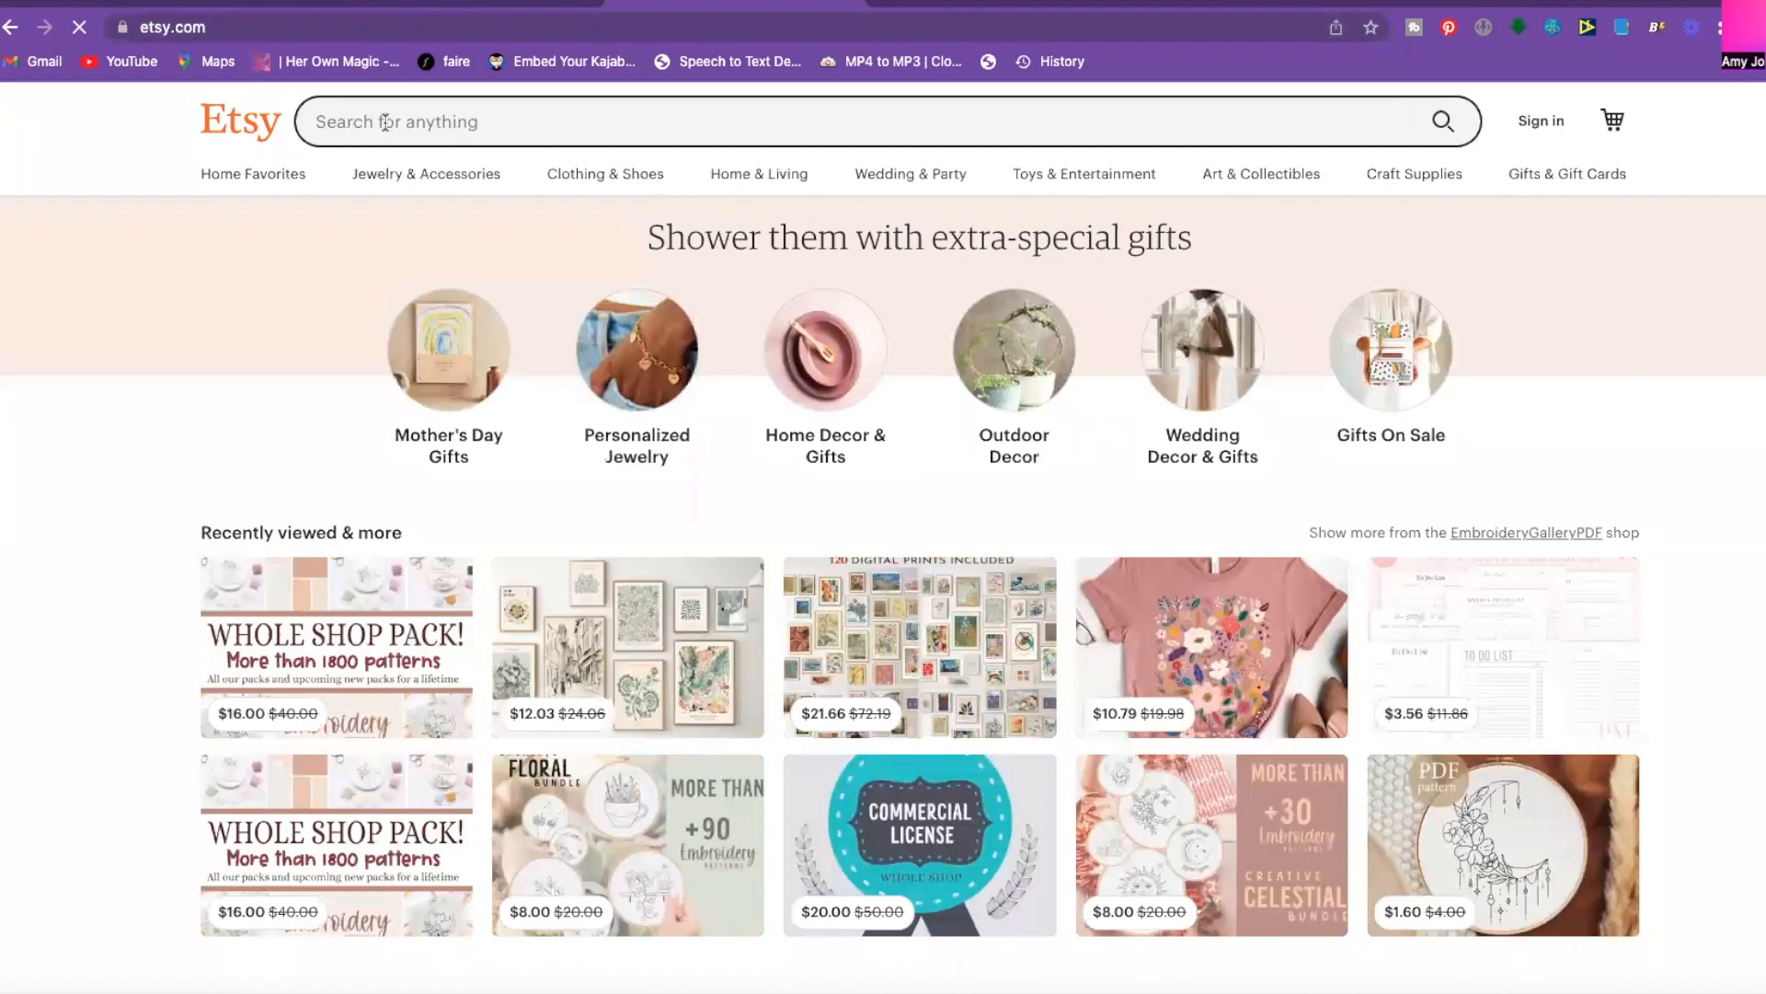
Search Etsy for "shopify themes" and look at the listings.
click(385, 122)
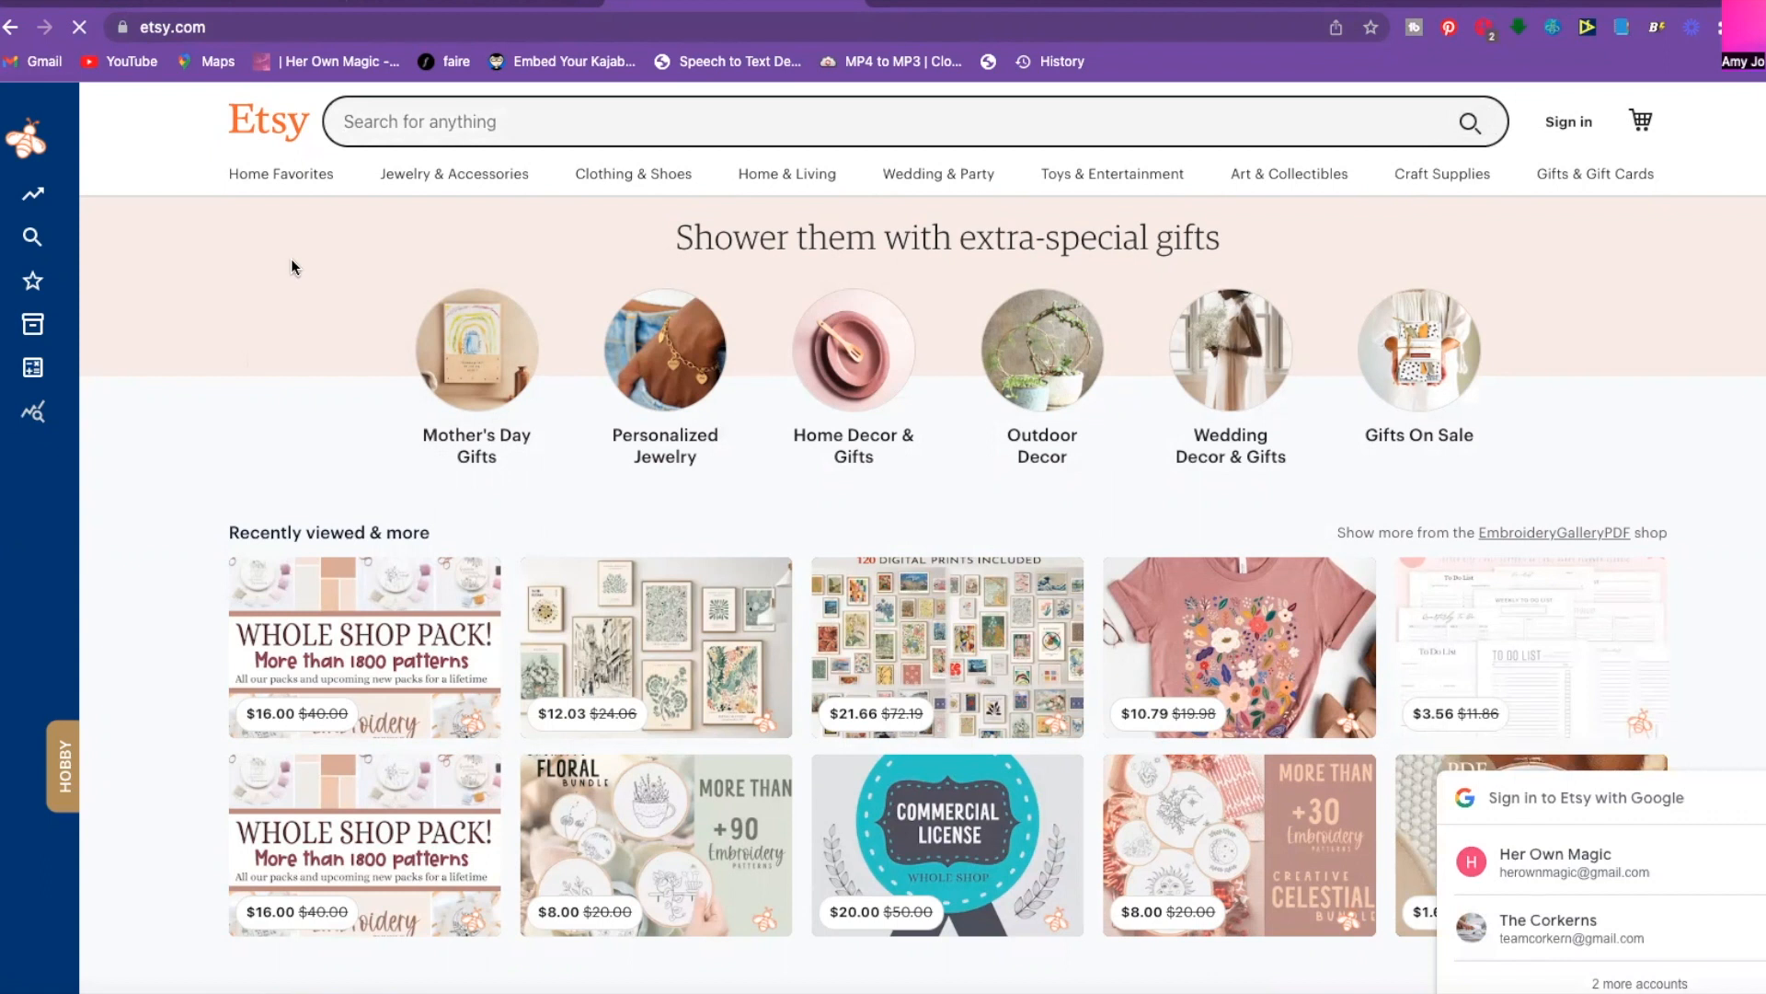
click(382, 119)
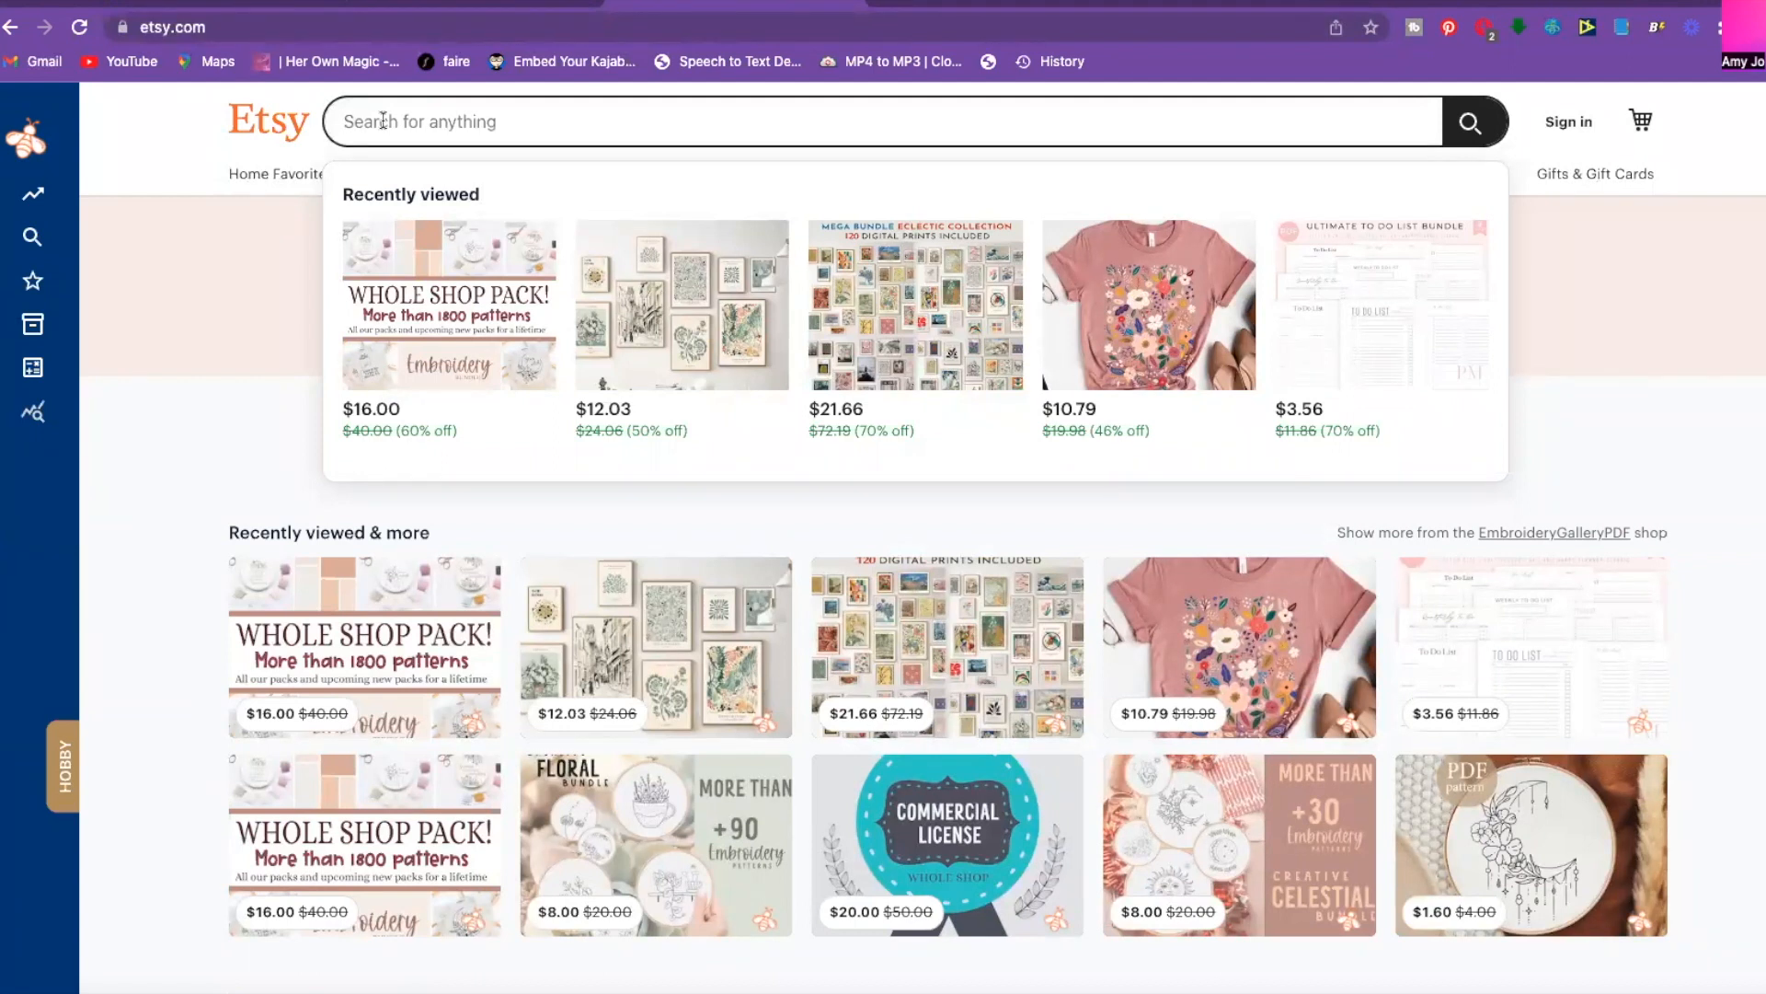
text(shopify themes)
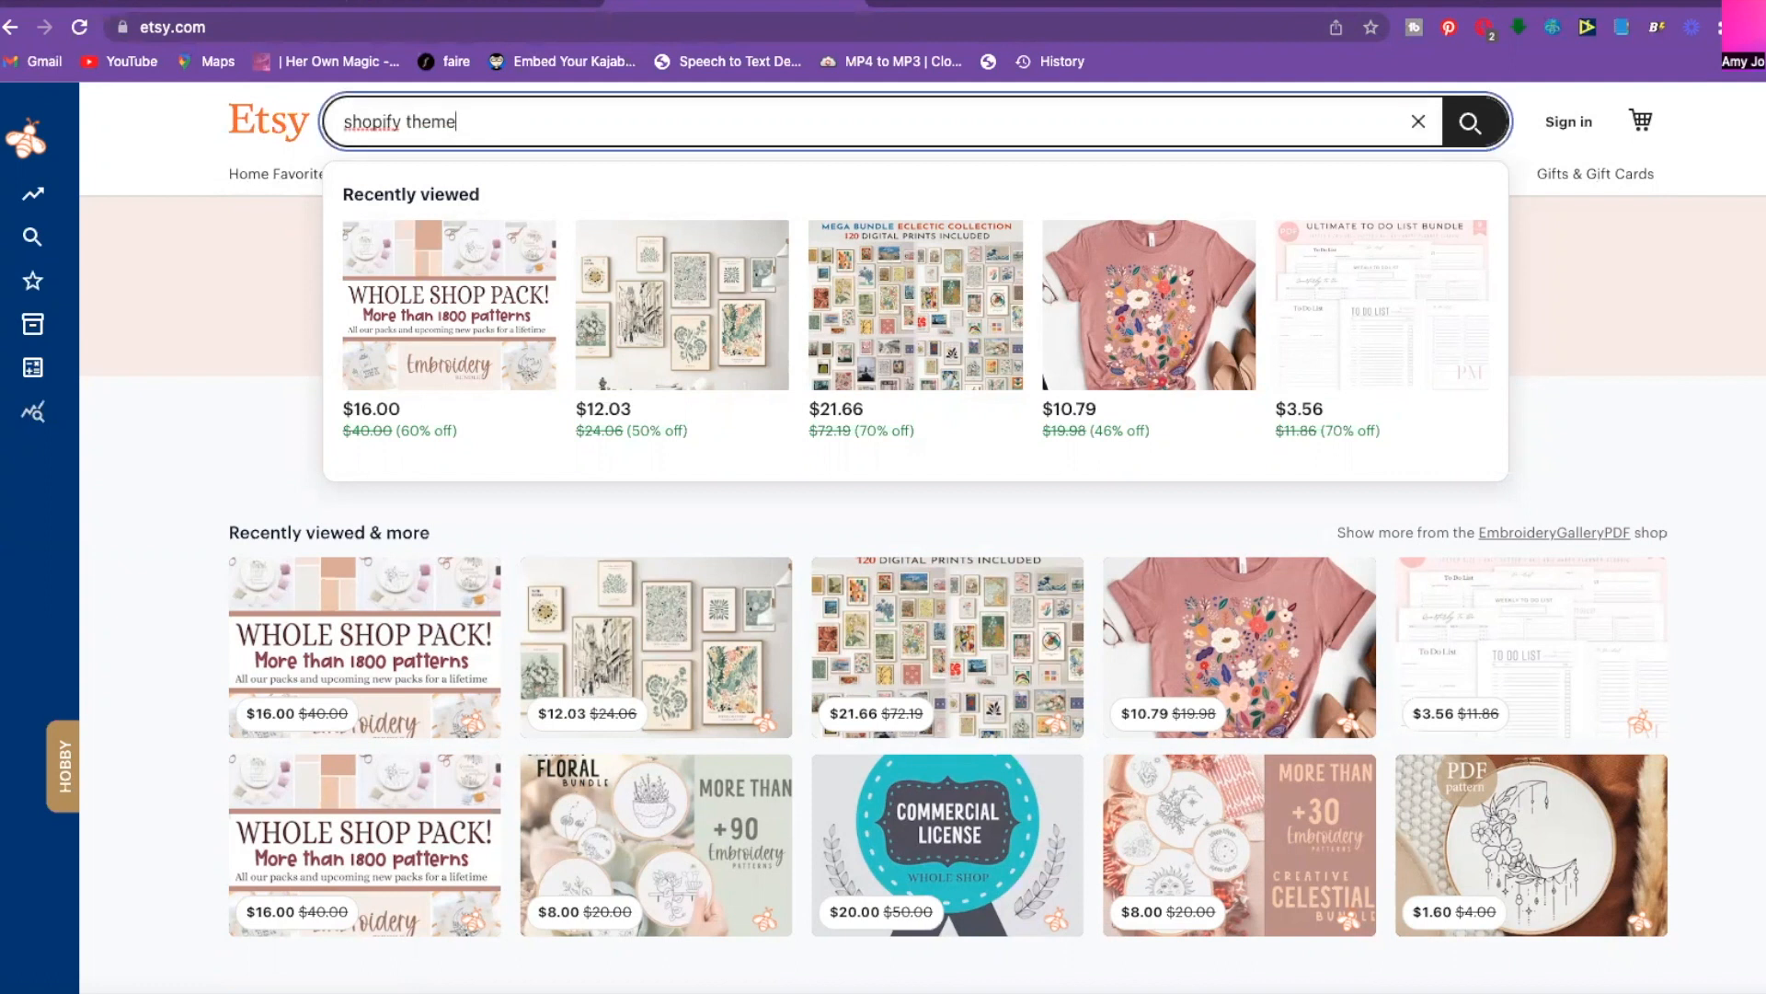
key(Return)
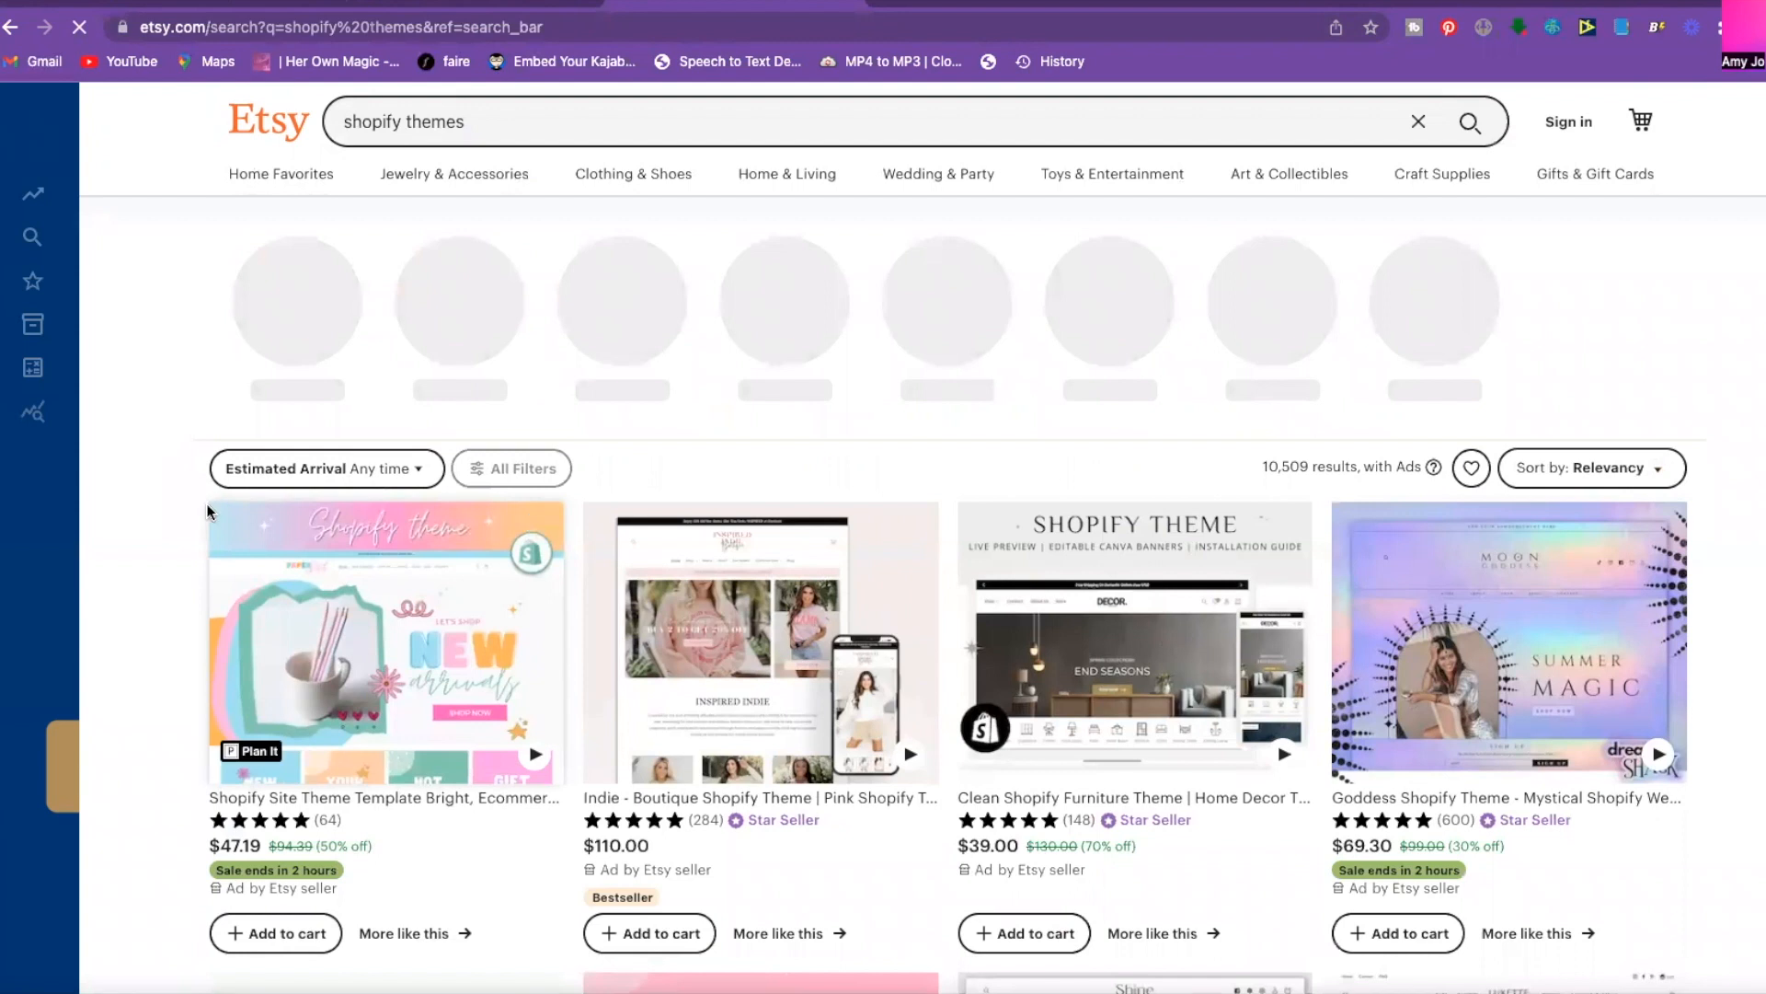
scroll(206, 481, down, 1)
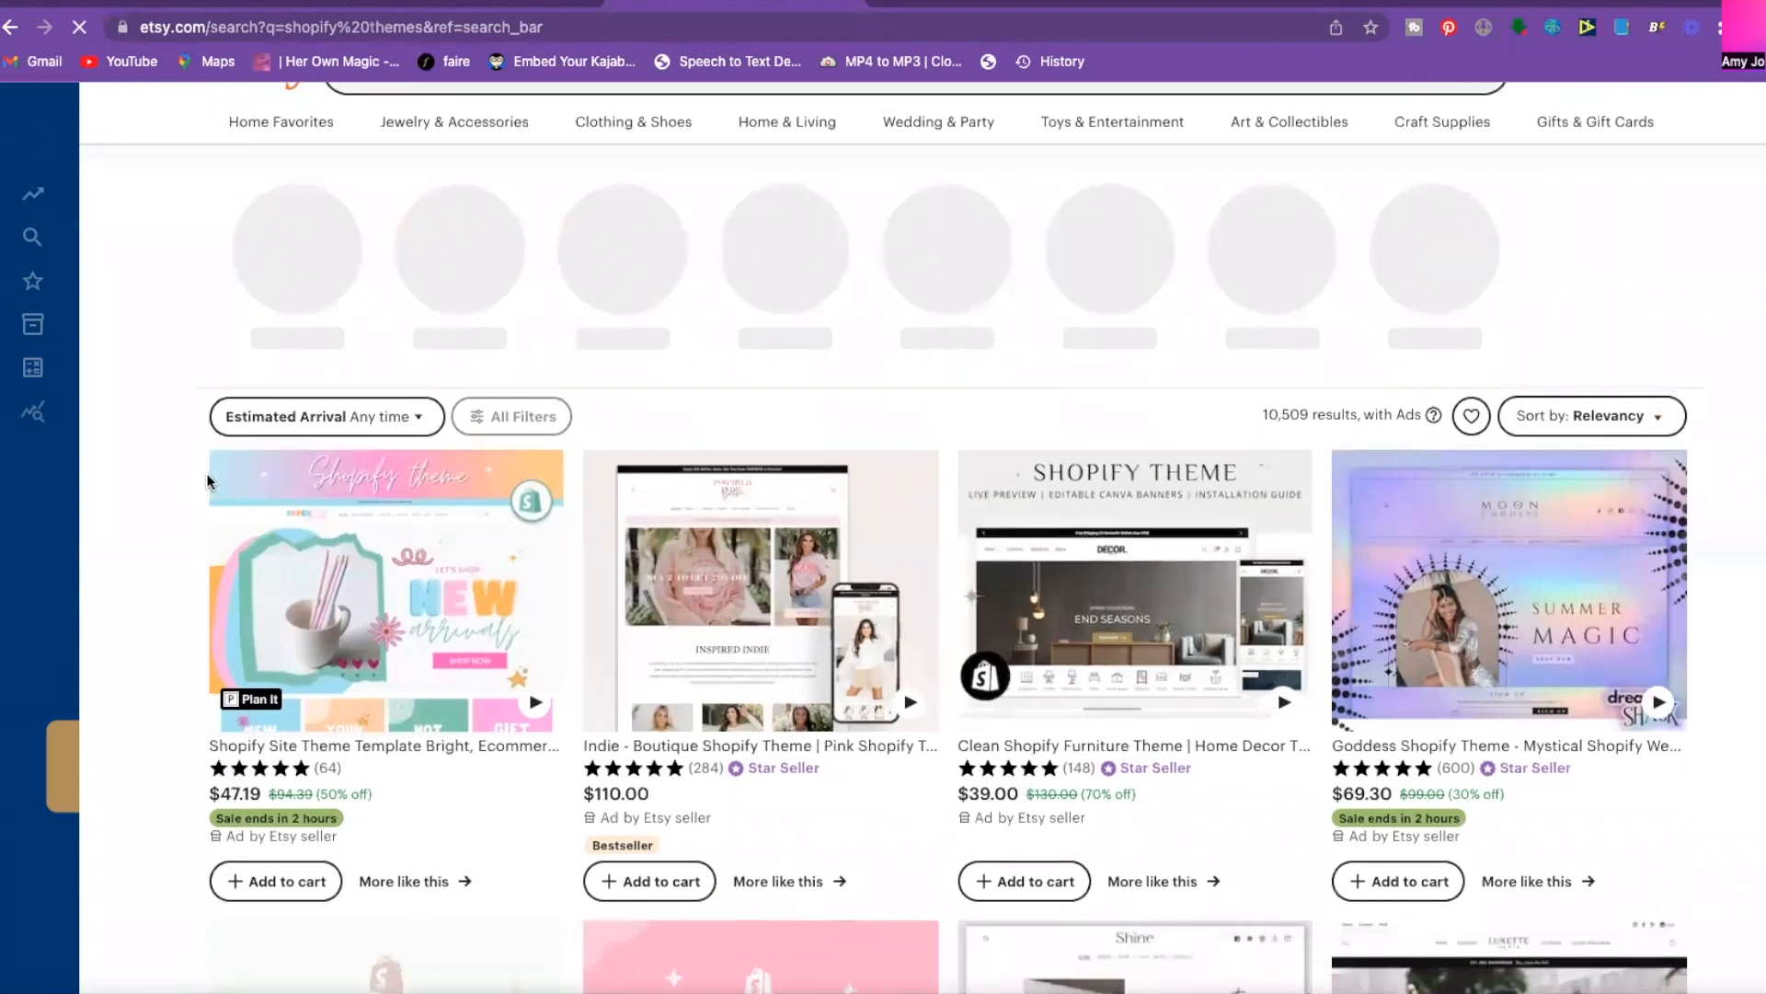
Compare the designs and prices of the Shopify themes listed in the Etsy search results.
scroll(167, 502, down, 5)
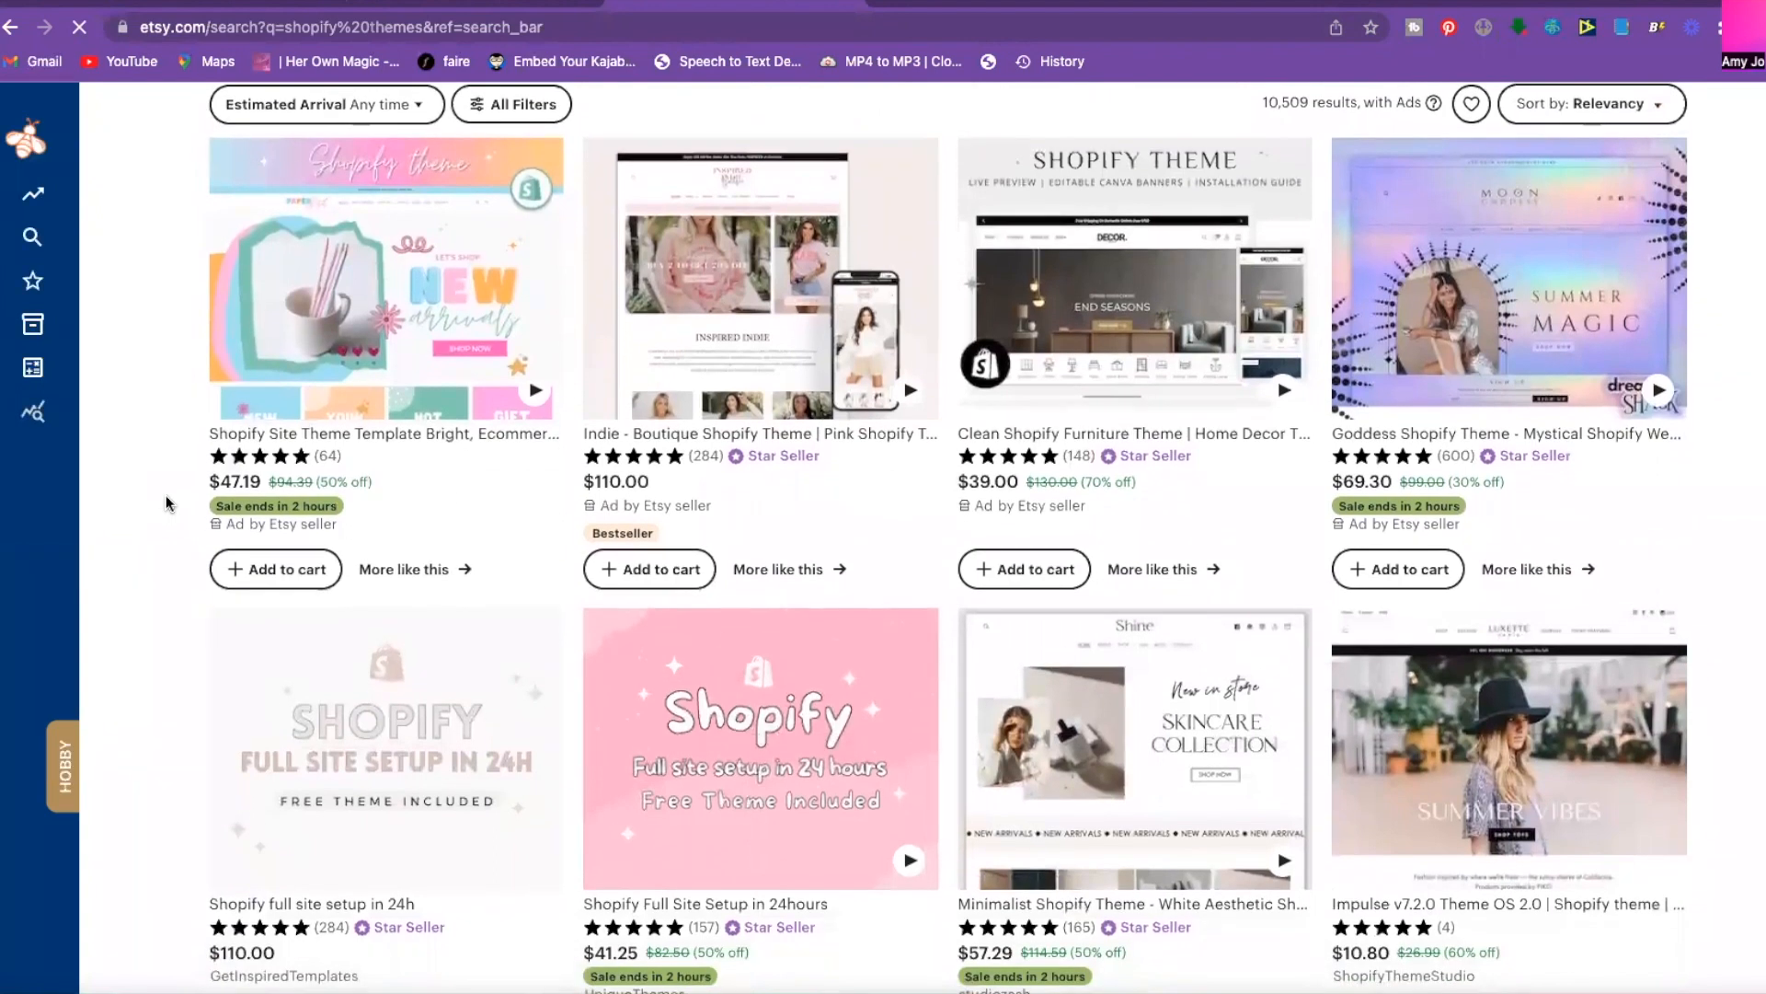
scroll(166, 502, down, 1)
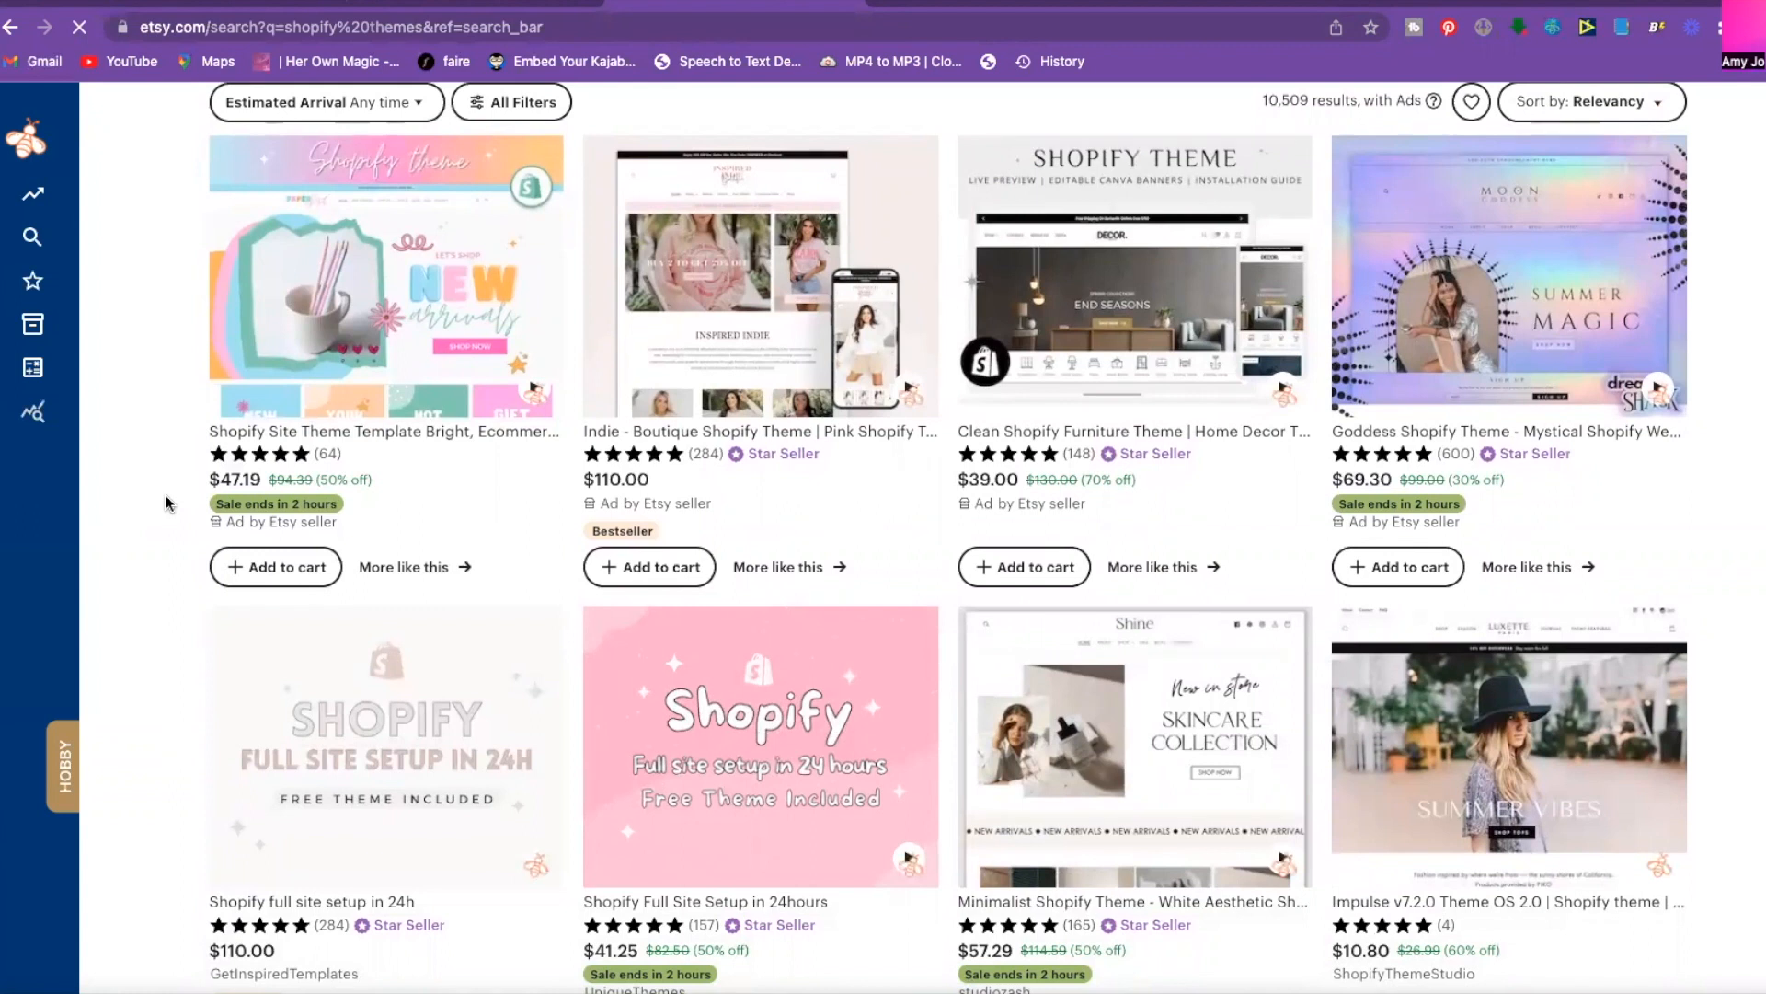
scroll(167, 502, down, 3)
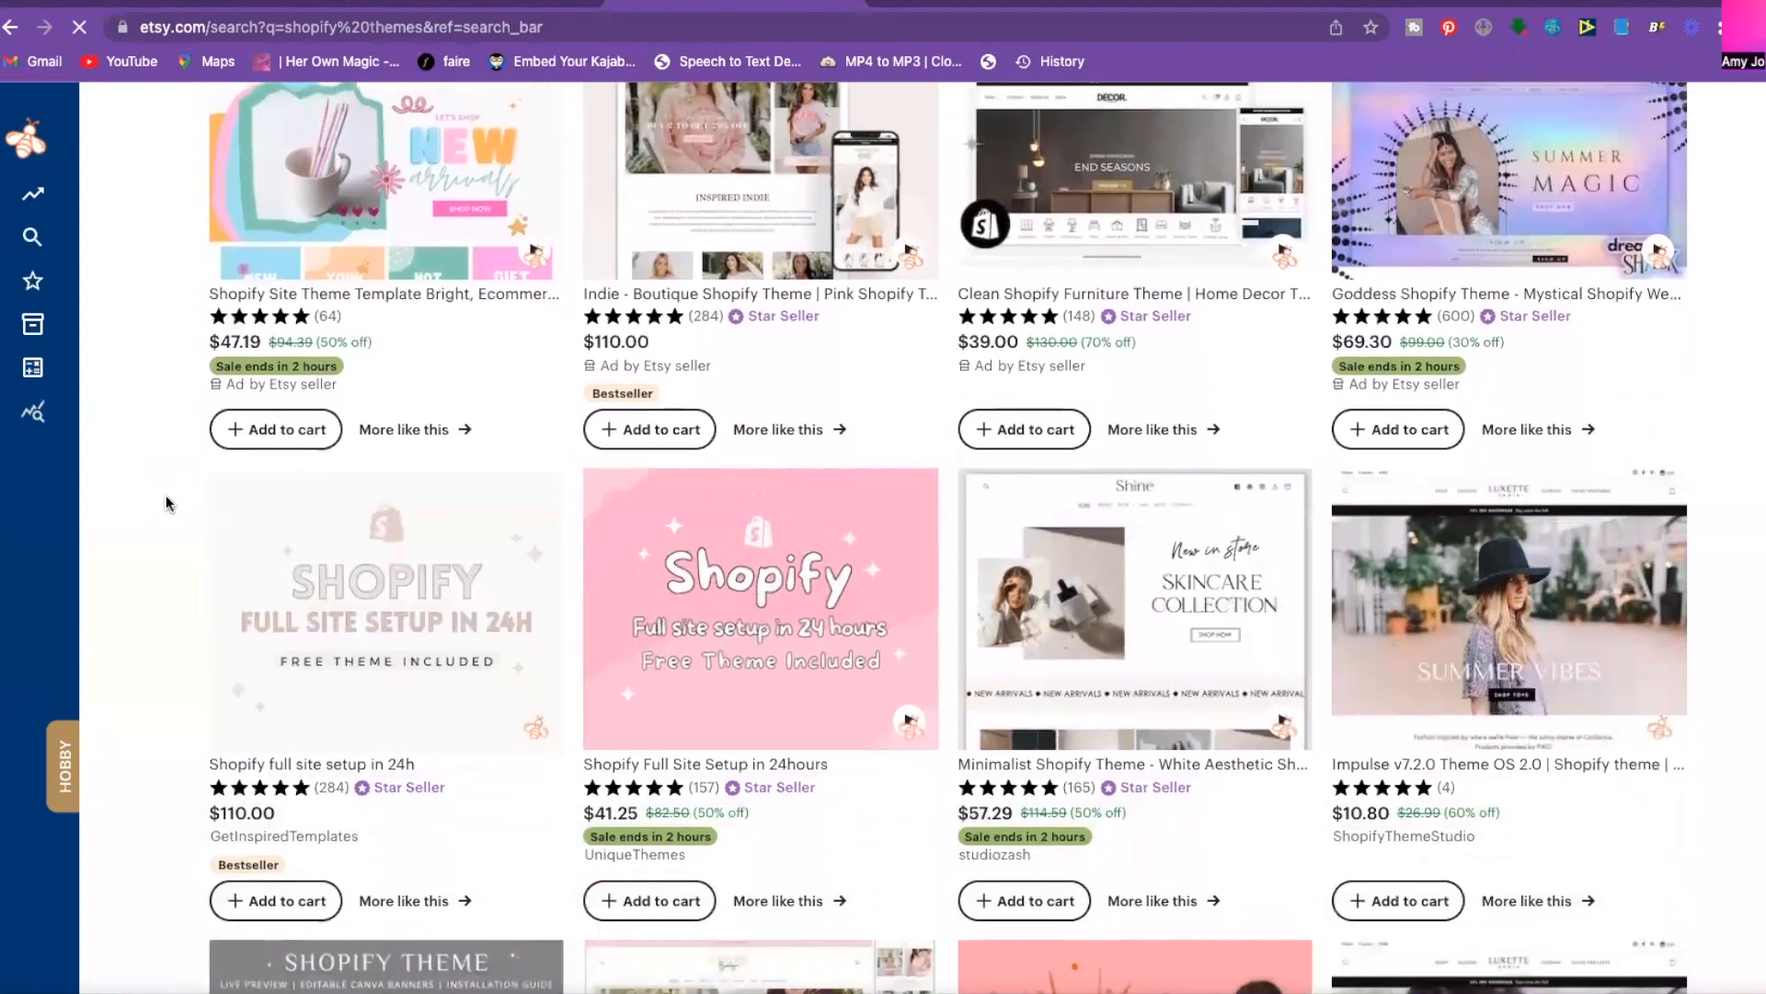
scroll(166, 503, down, 5)
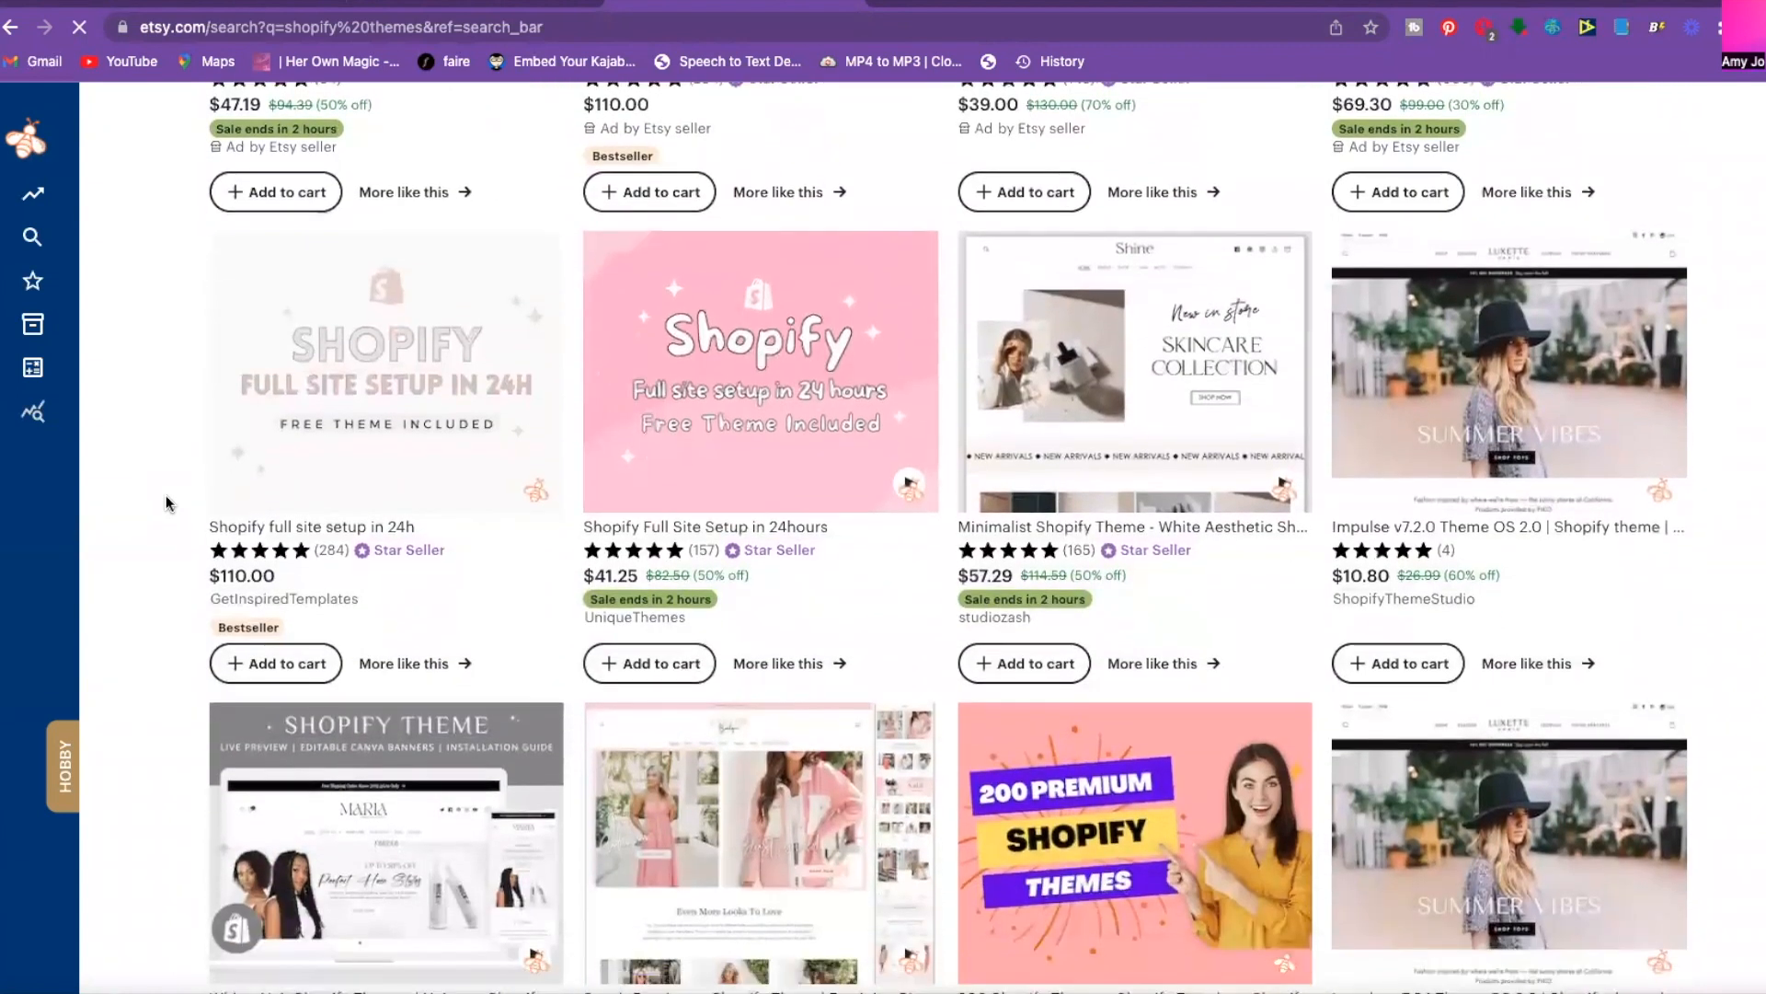
scroll(163, 494, up, 4)
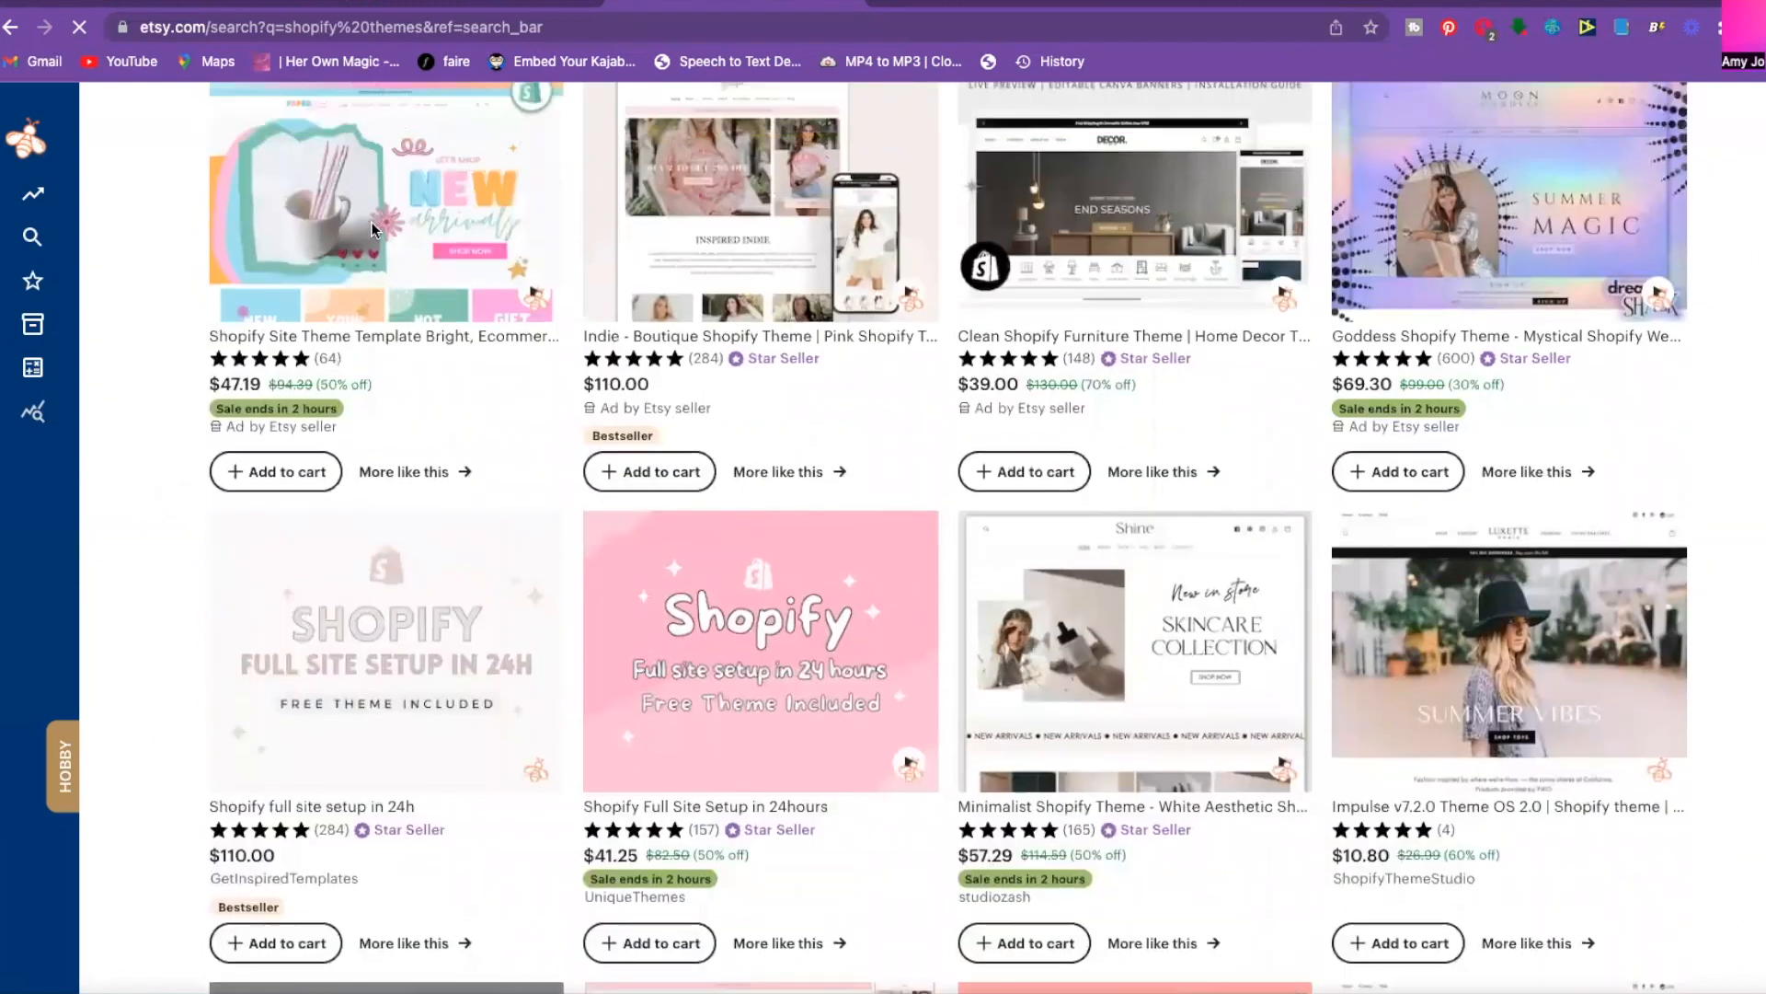
Return to the Shopify admin and open the current Dawn theme for customizing.
click(231, 2)
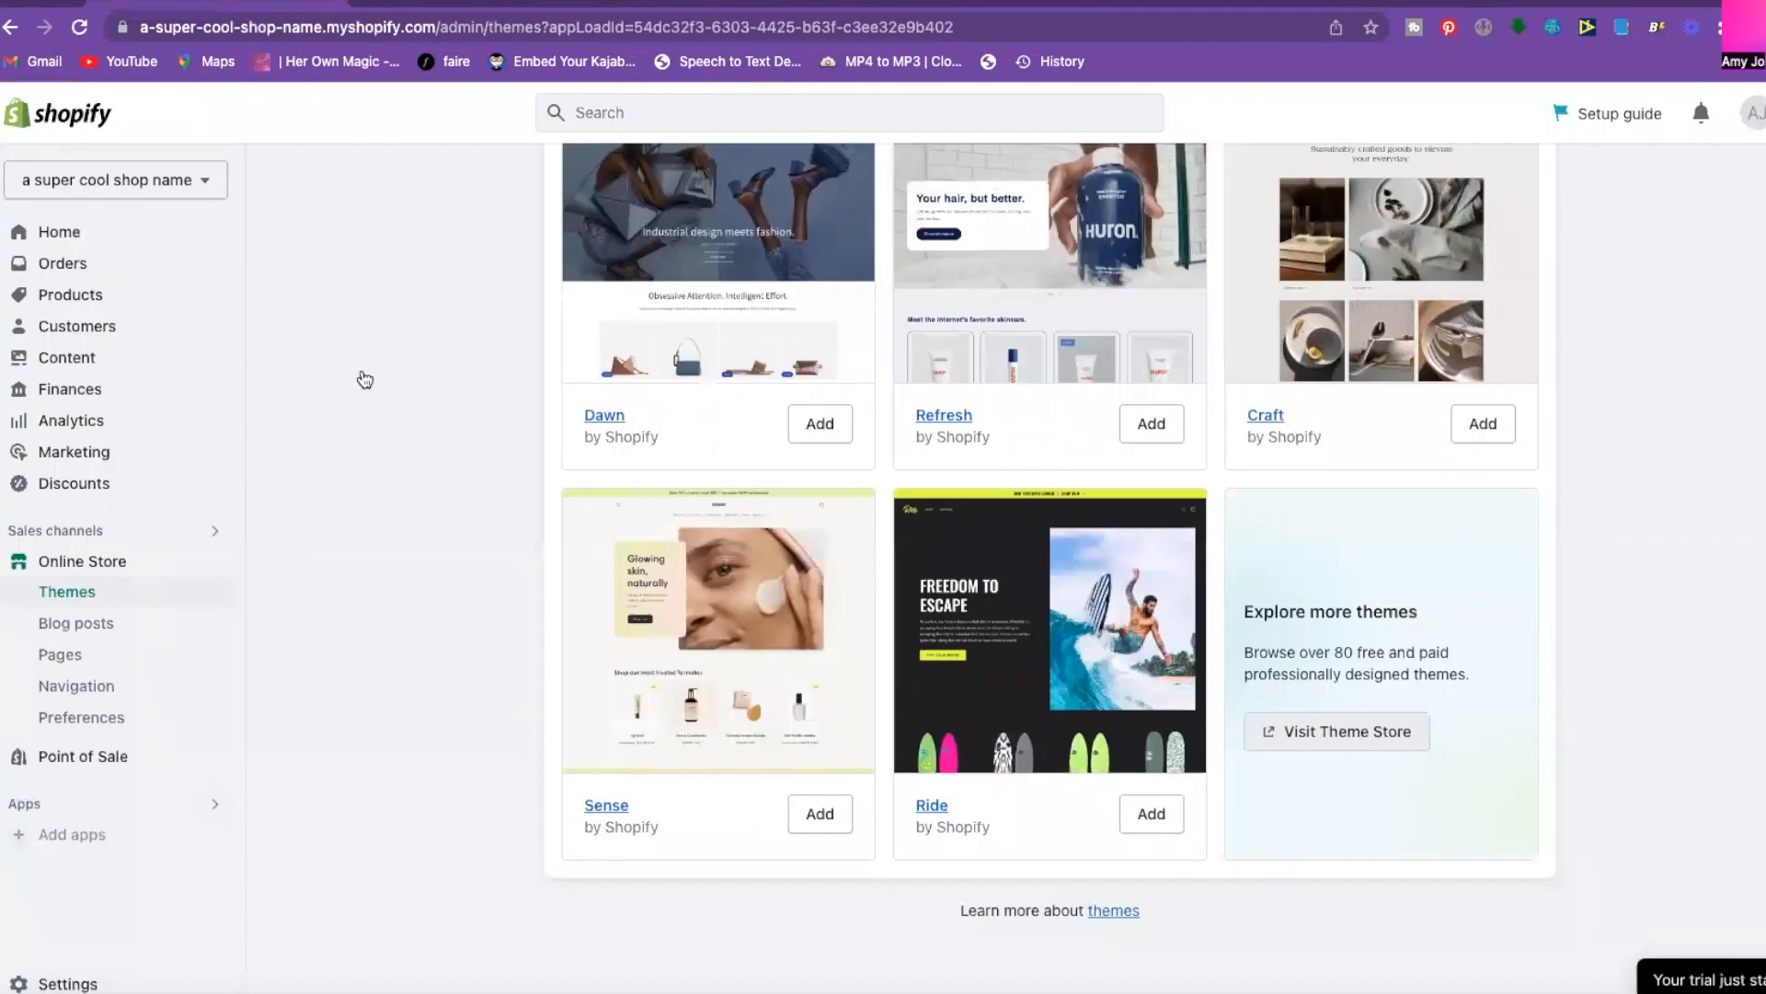
scroll(362, 368, up, 10)
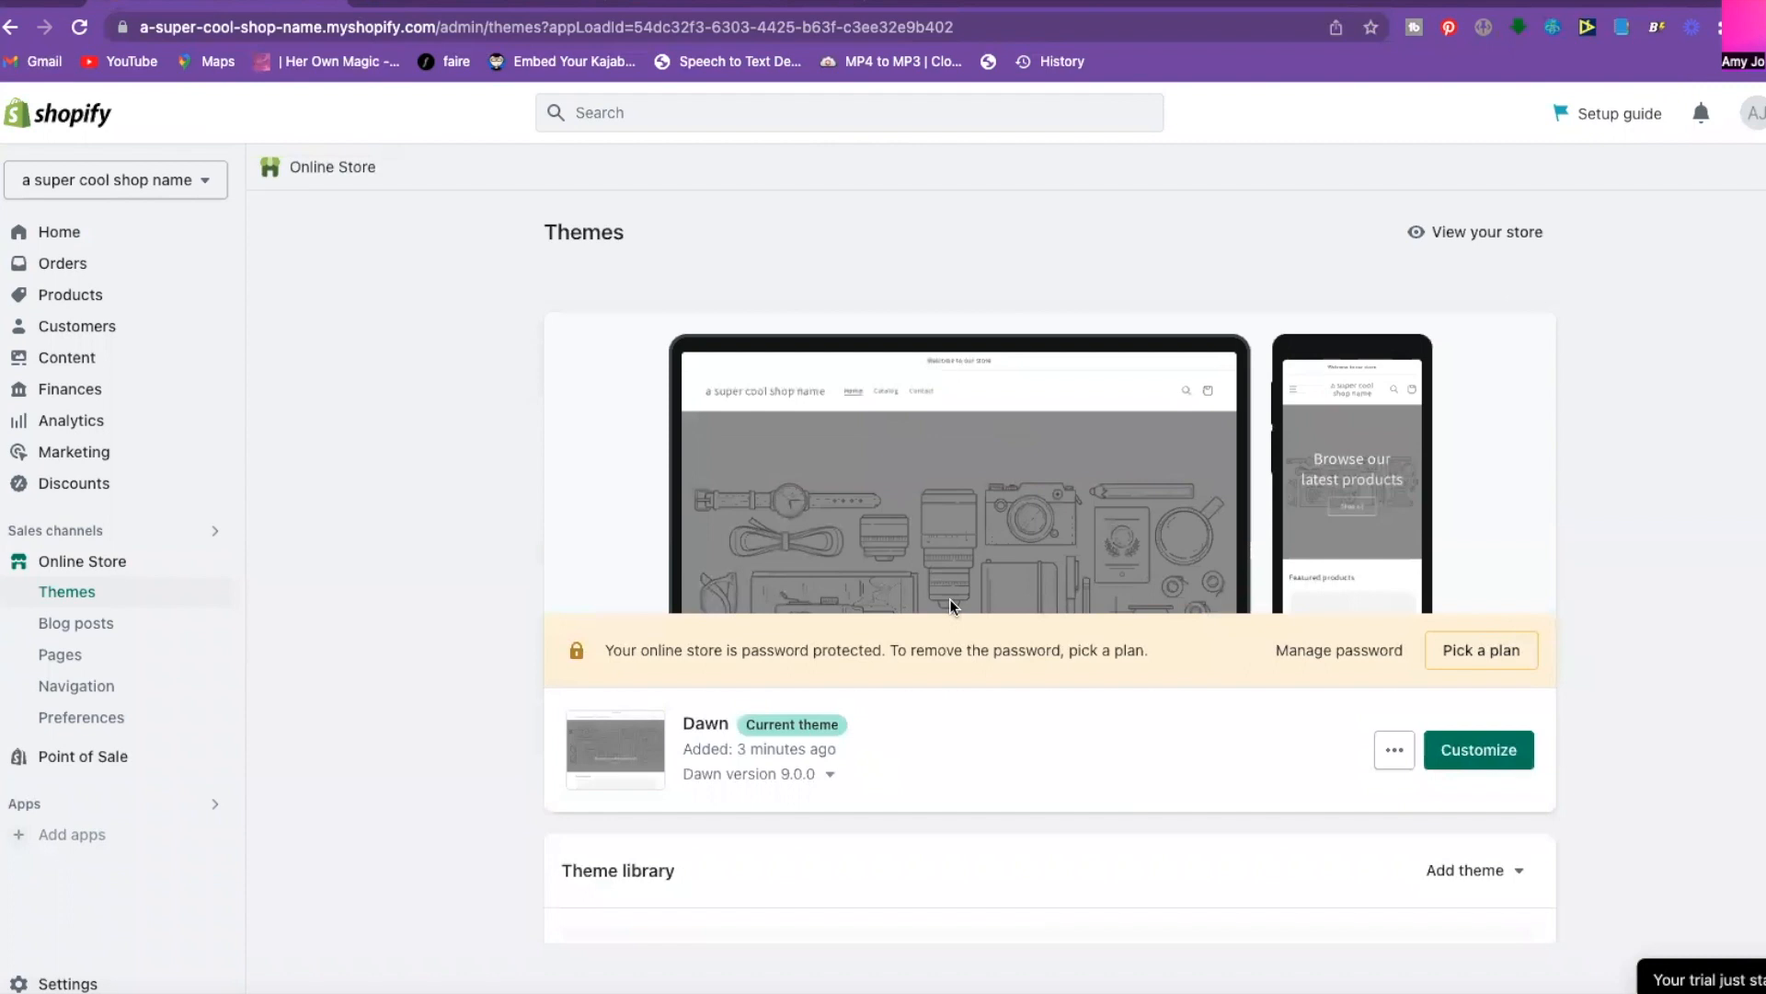
click(1470, 747)
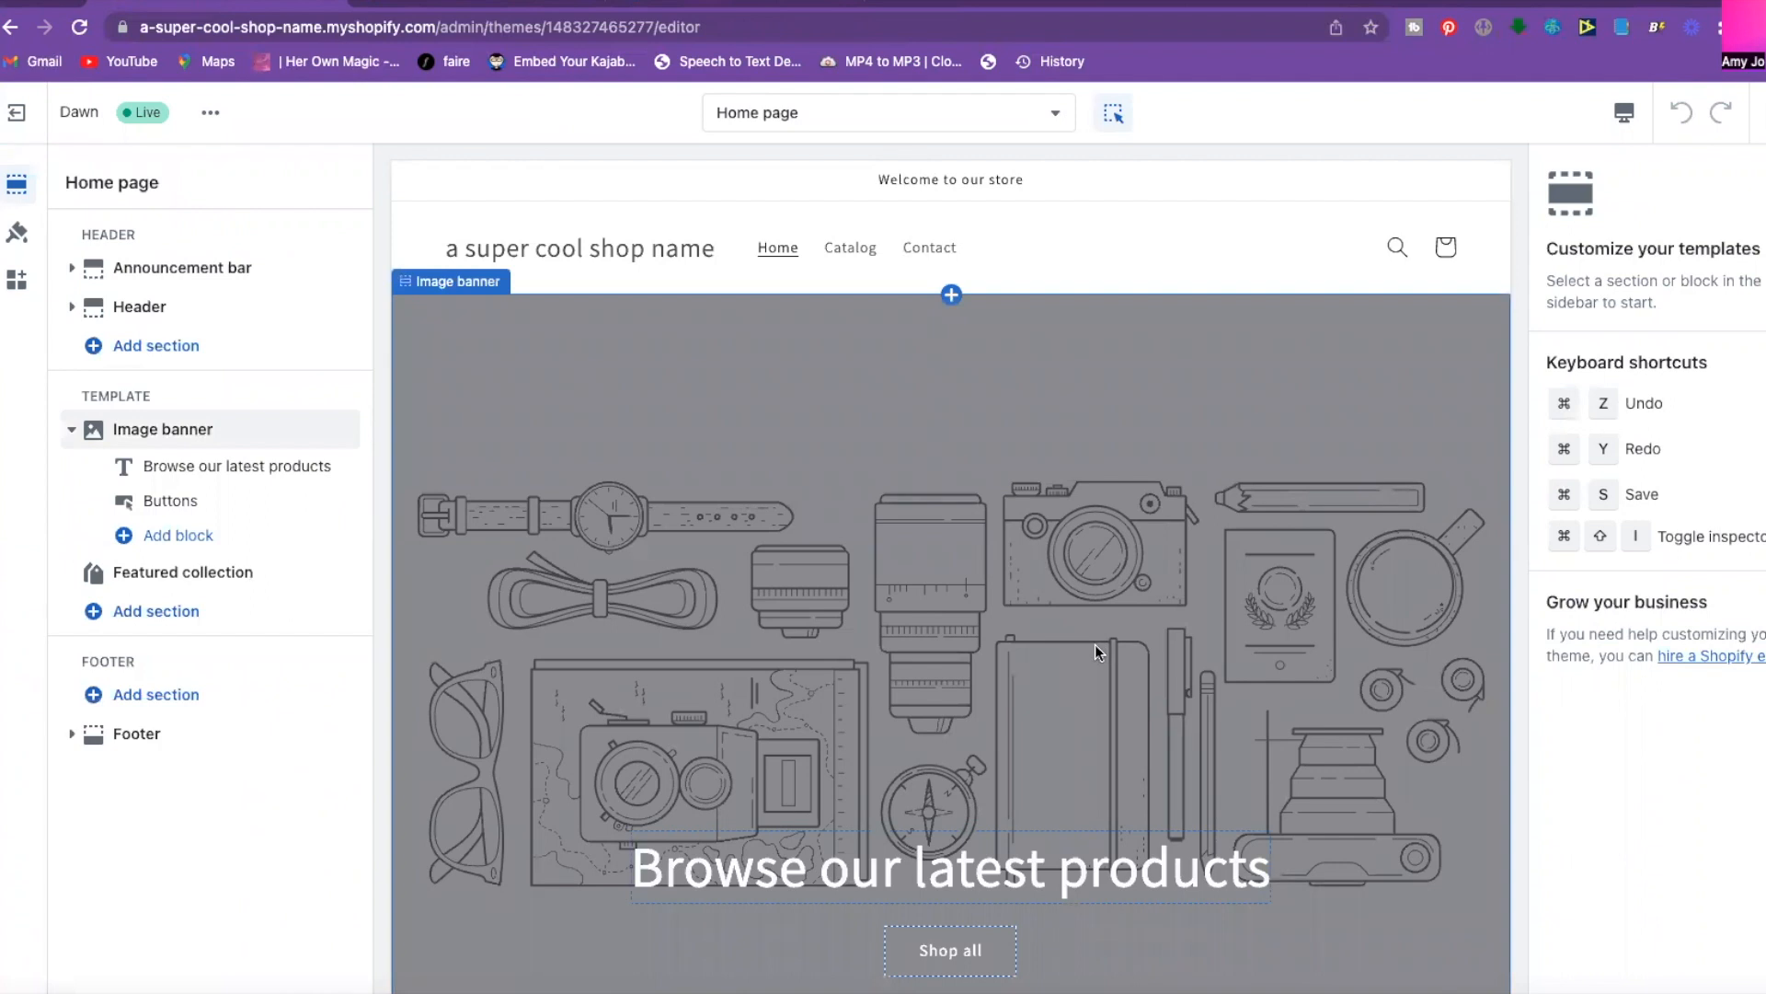
Examine the home page preview from the header and image banner through the featured products to the footer.
scroll(1095, 644, down, 3)
scroll(1095, 644, up, 3)
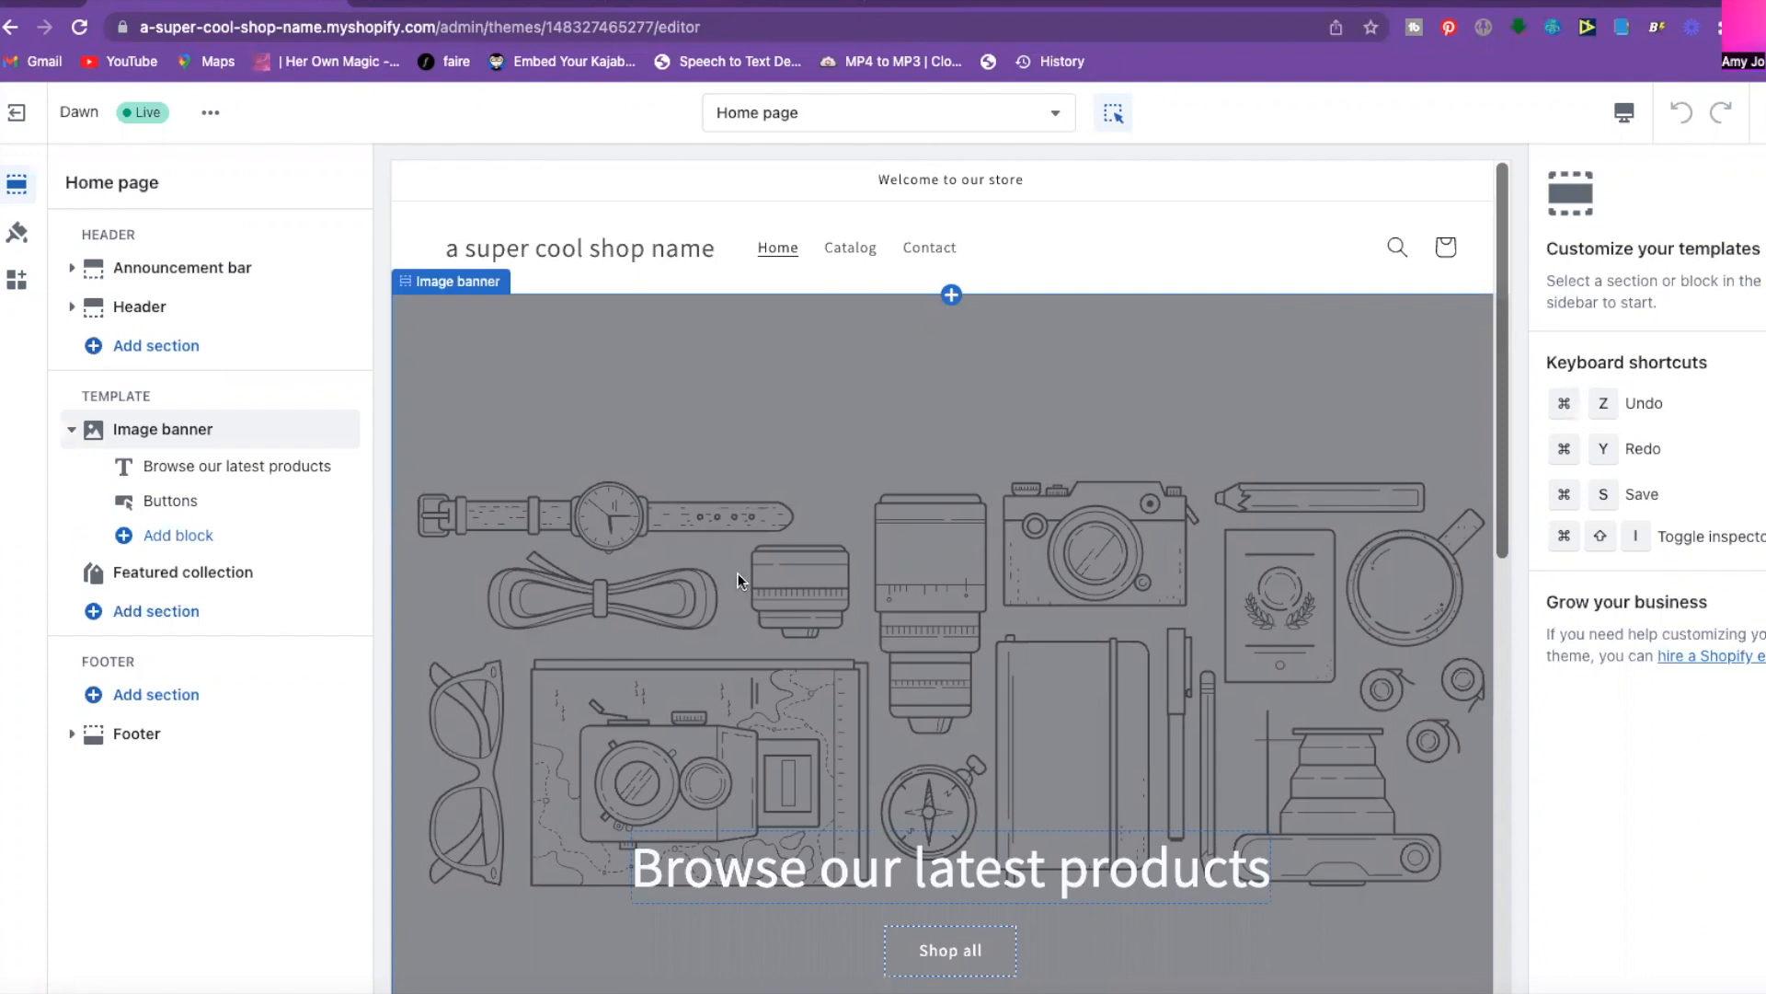
scroll(740, 580, down, 5)
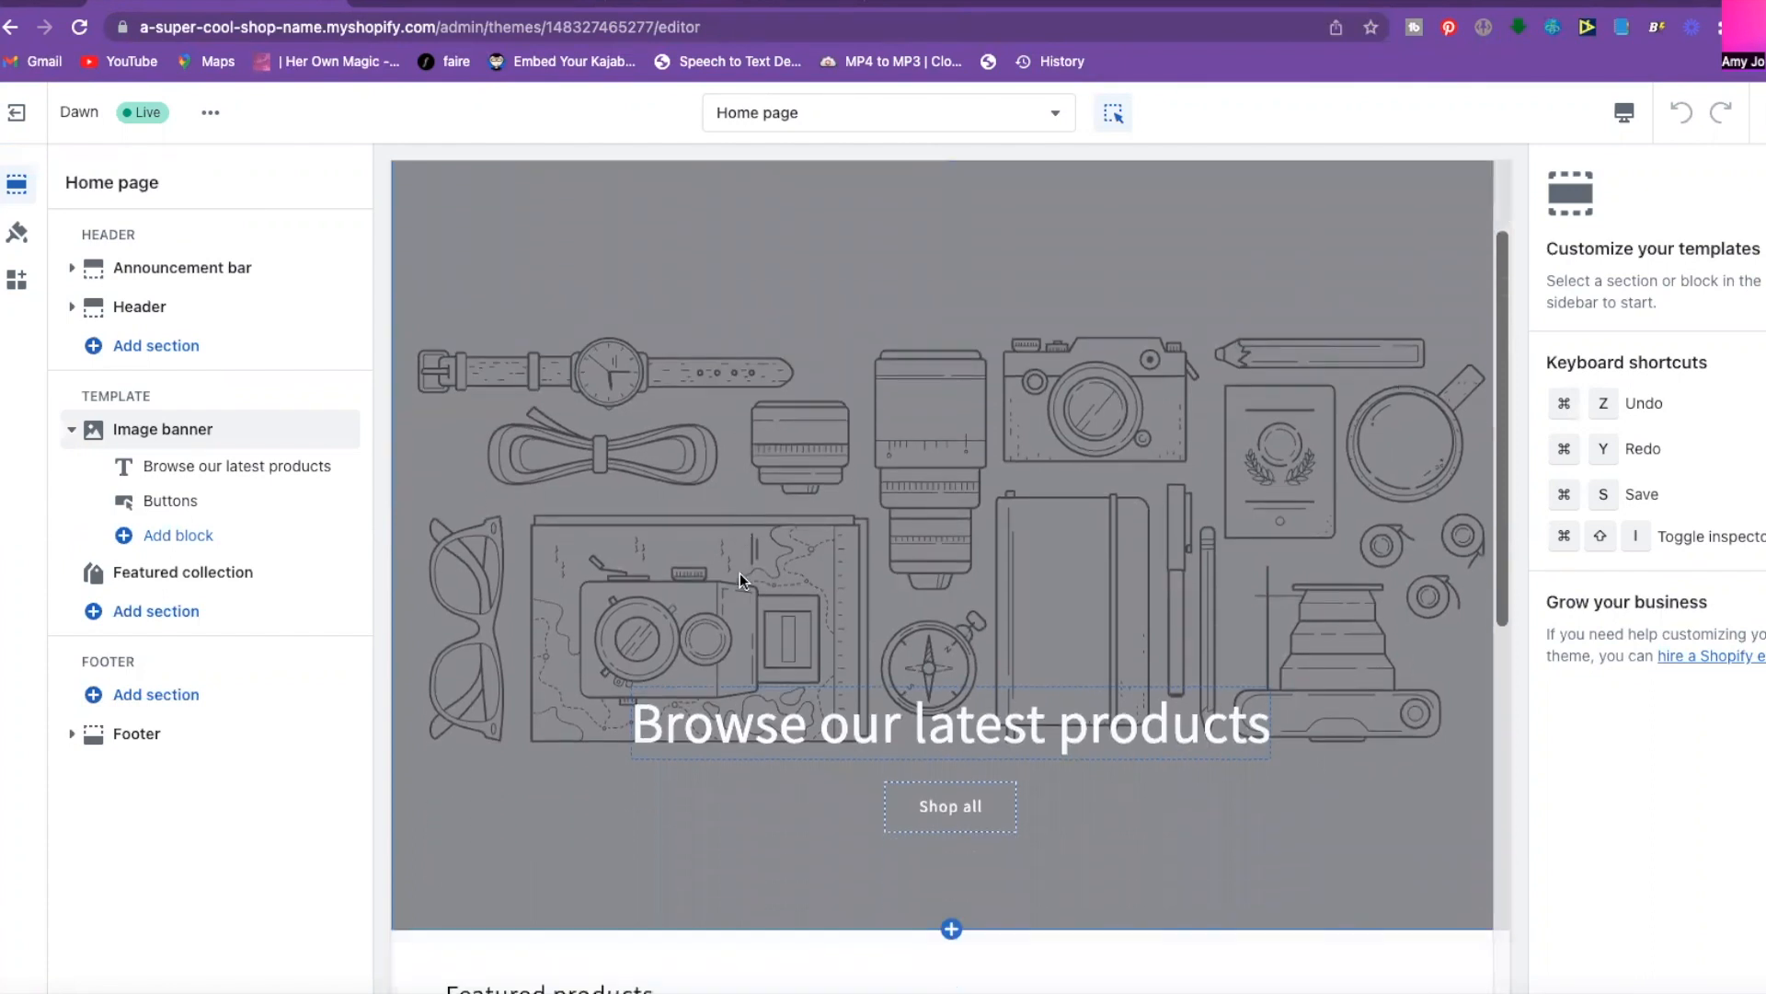
scroll(740, 580, down, 2)
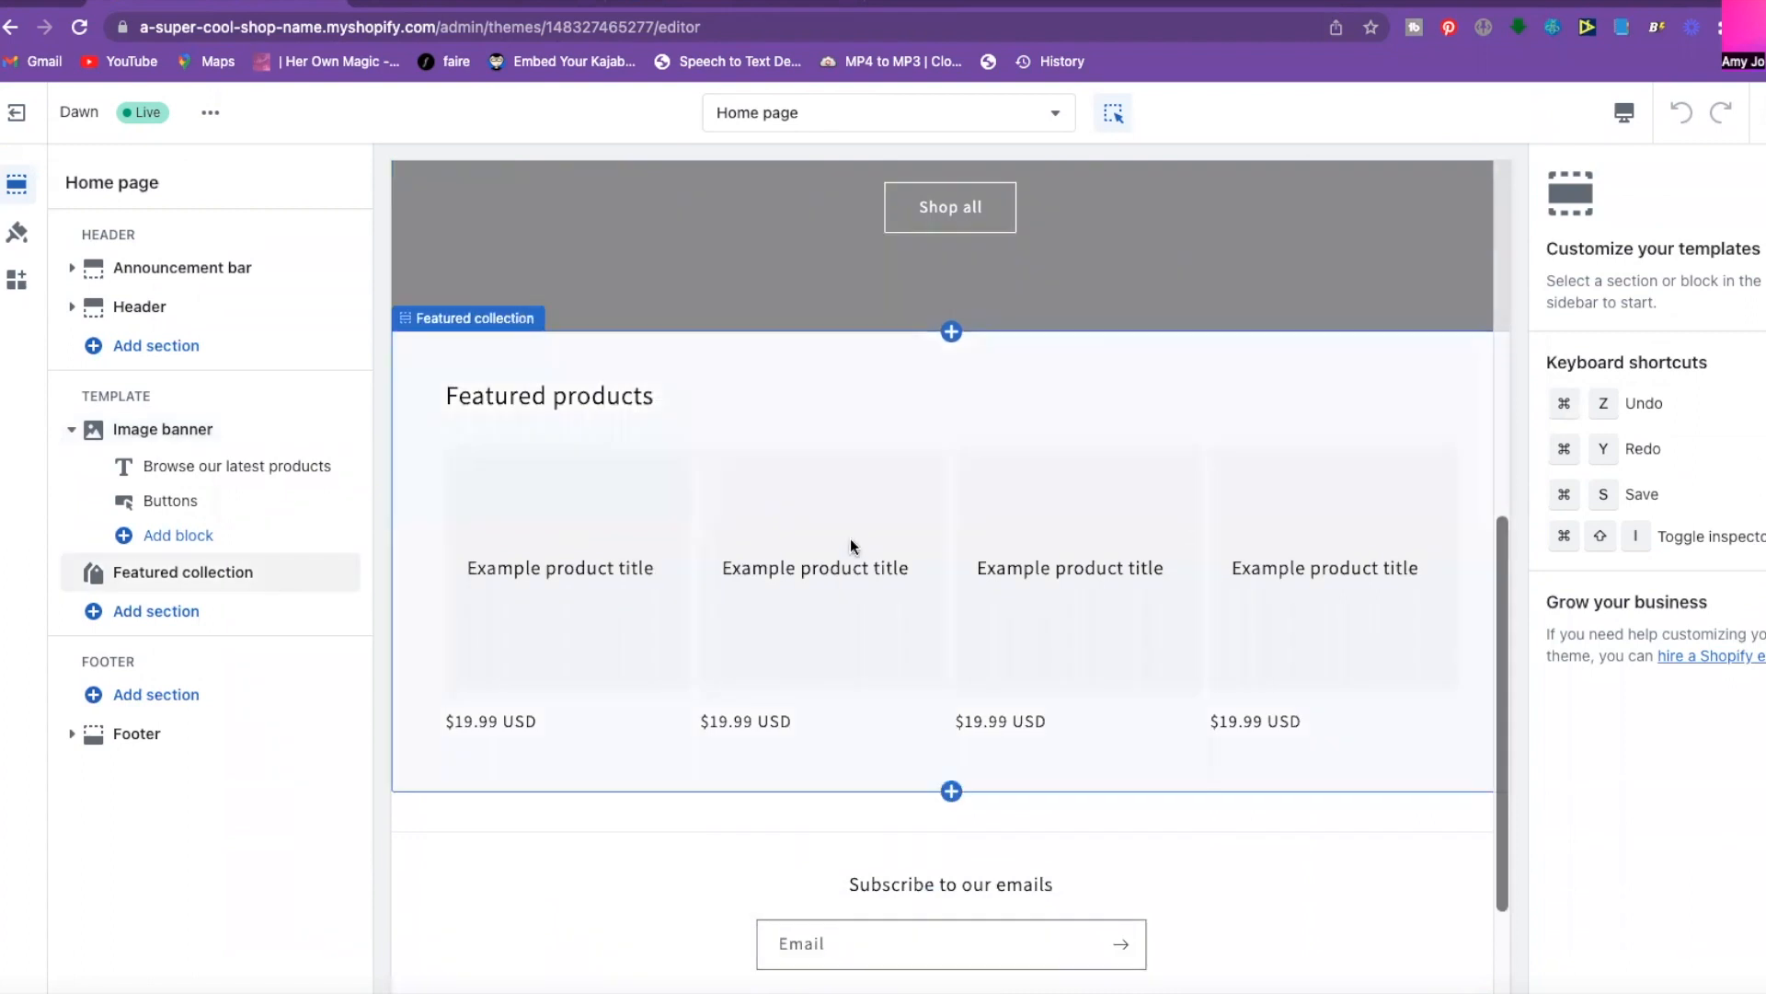
scroll(733, 684, down, 2)
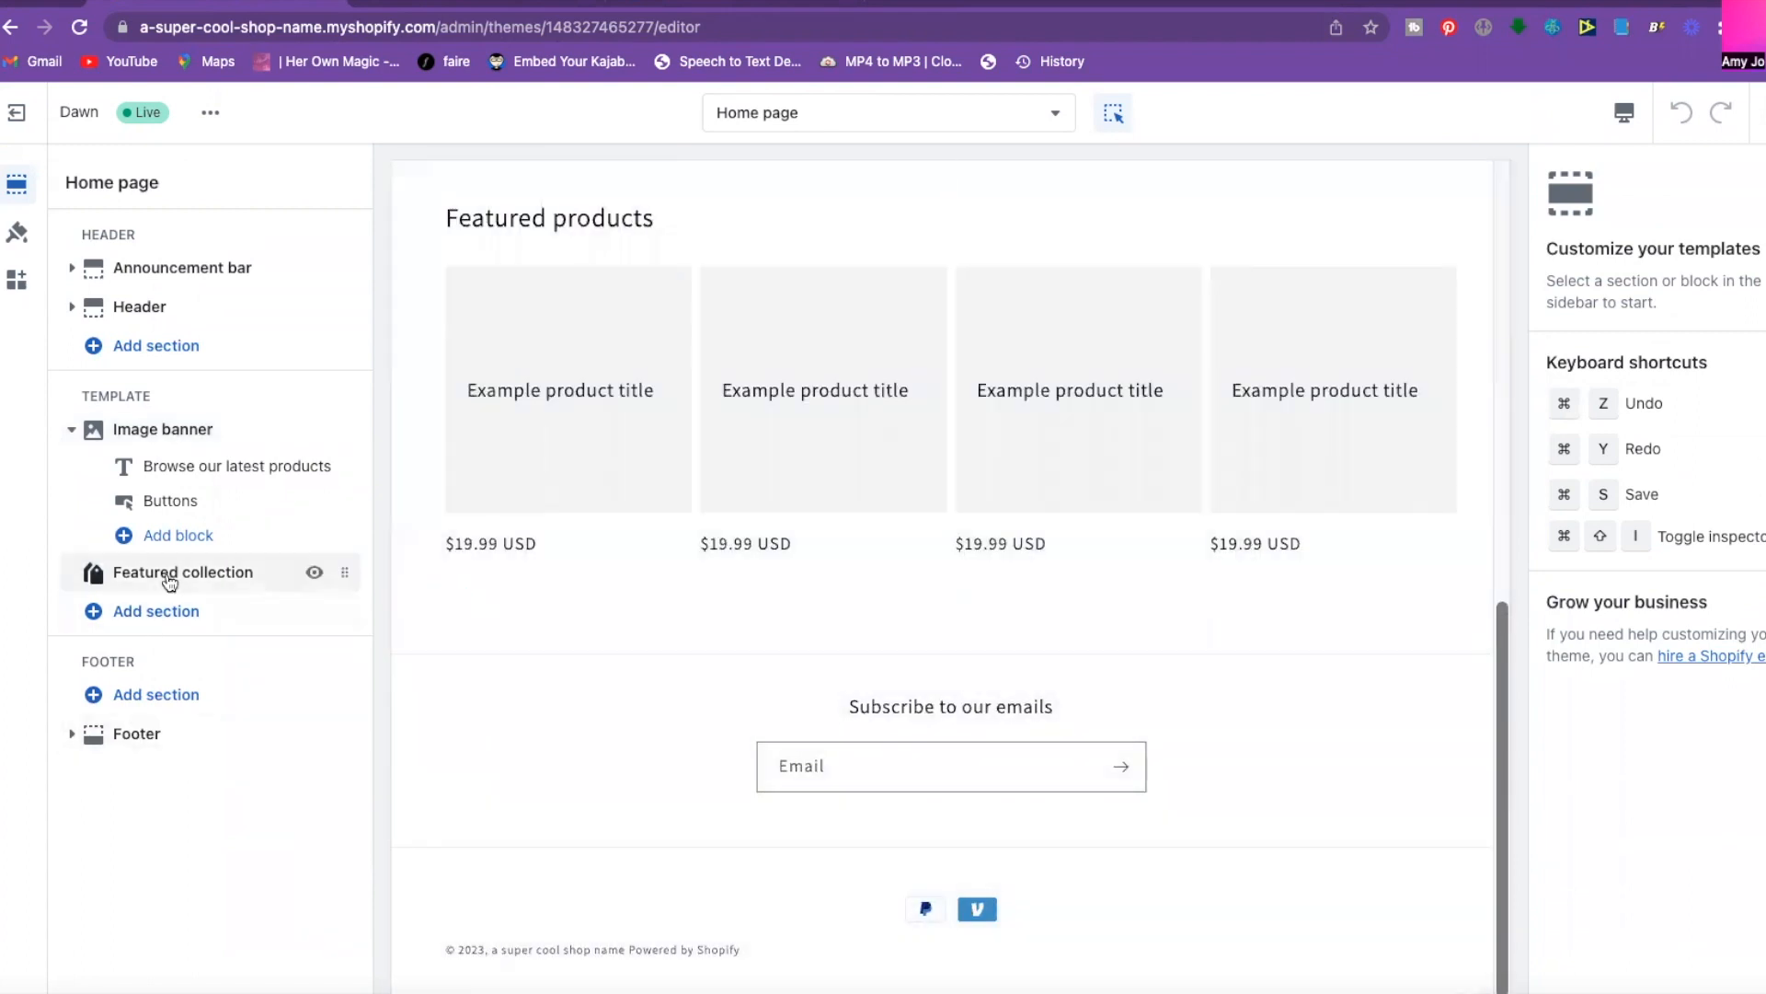
scroll(443, 590, up, 8)
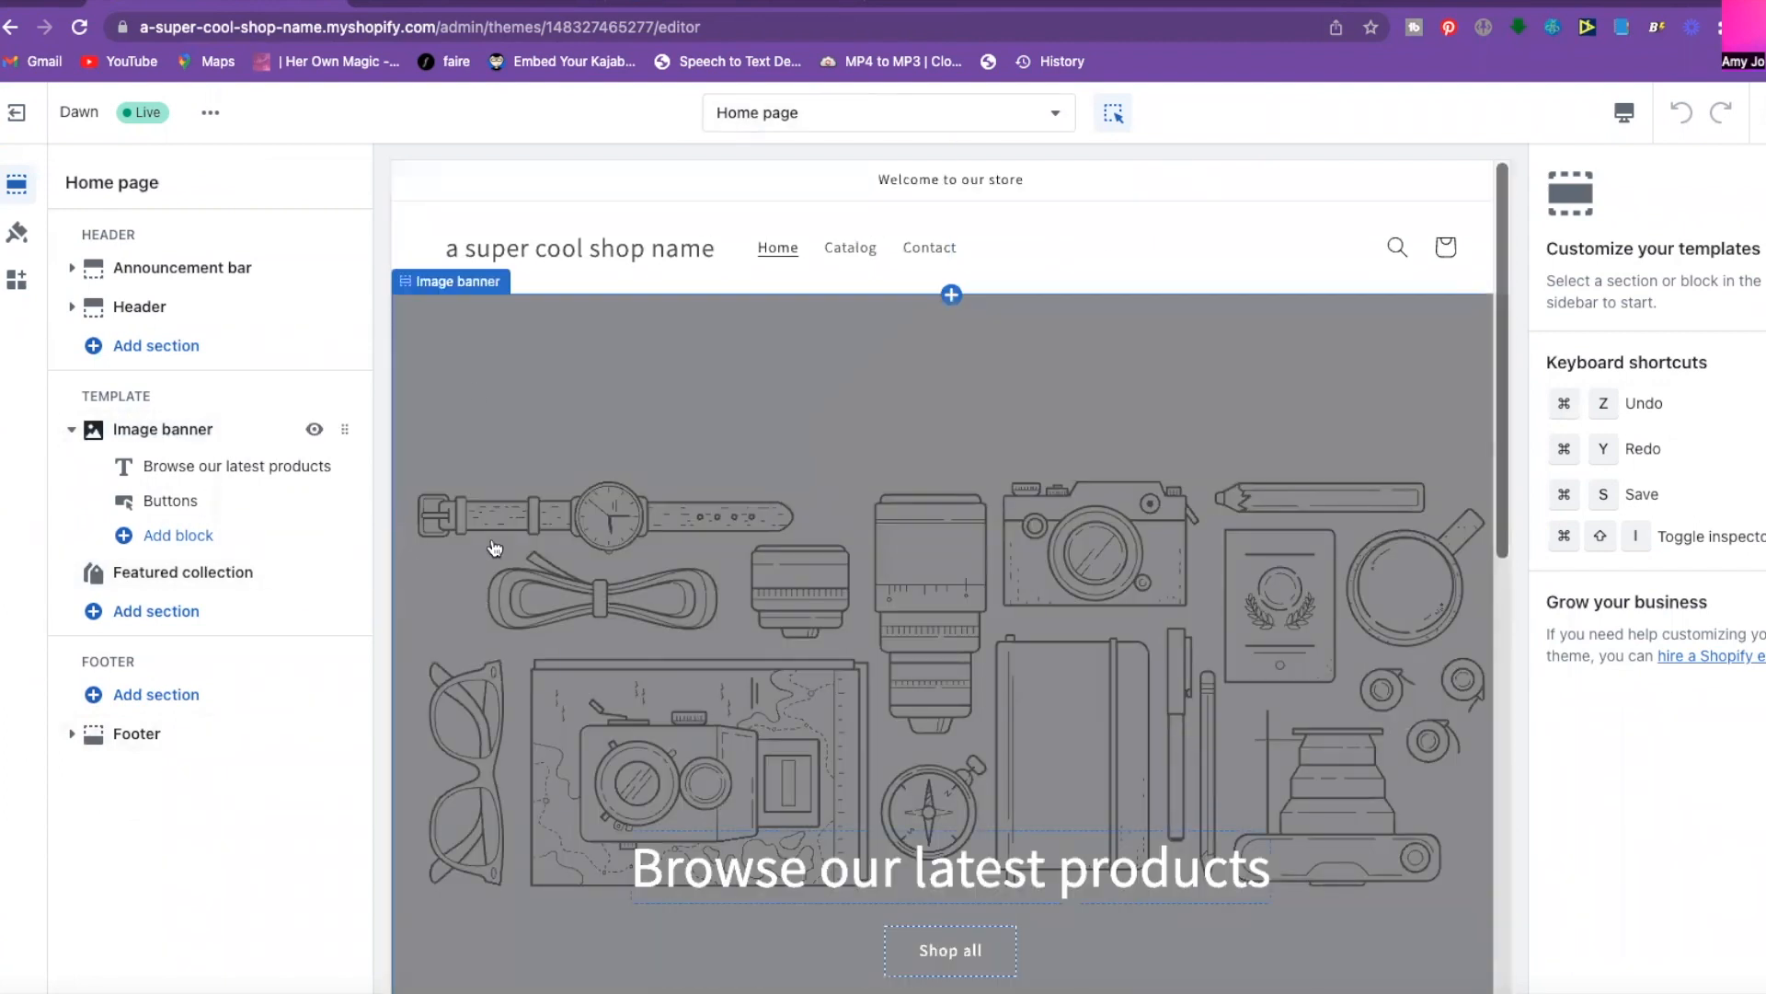
scroll(783, 676, down, 6)
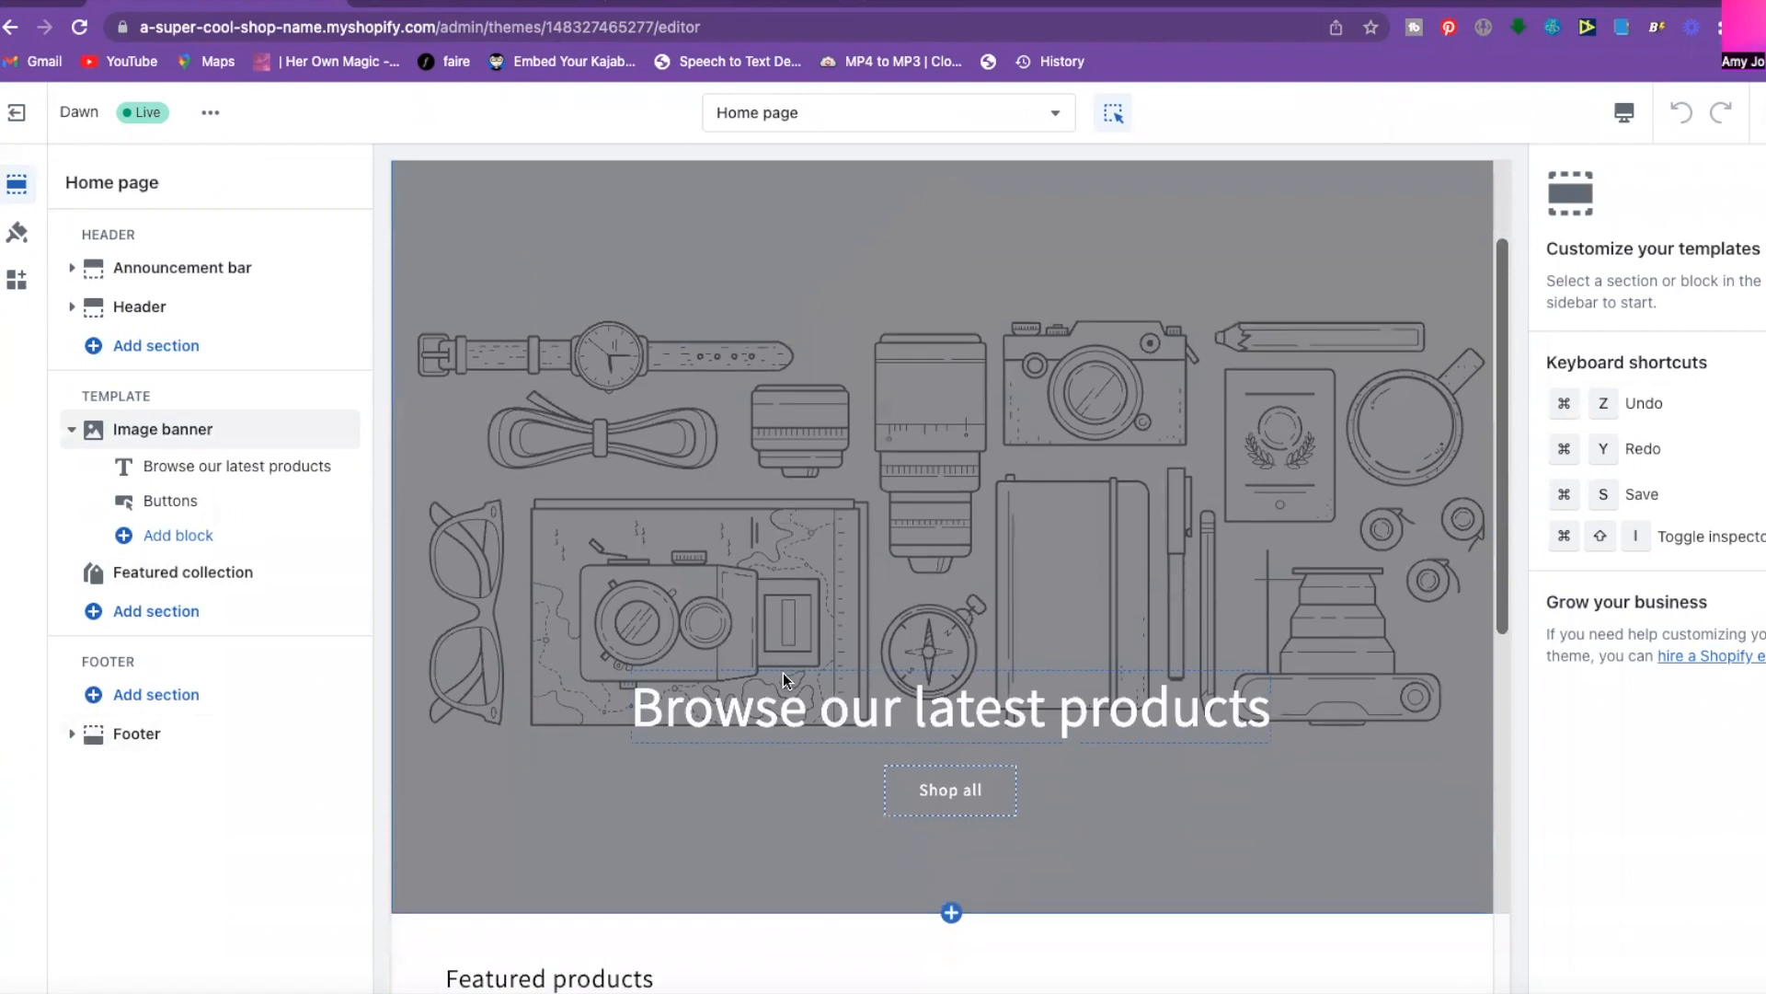
Add an Image with text section below the featured collection in the home page template.
scroll(745, 679, down, 1)
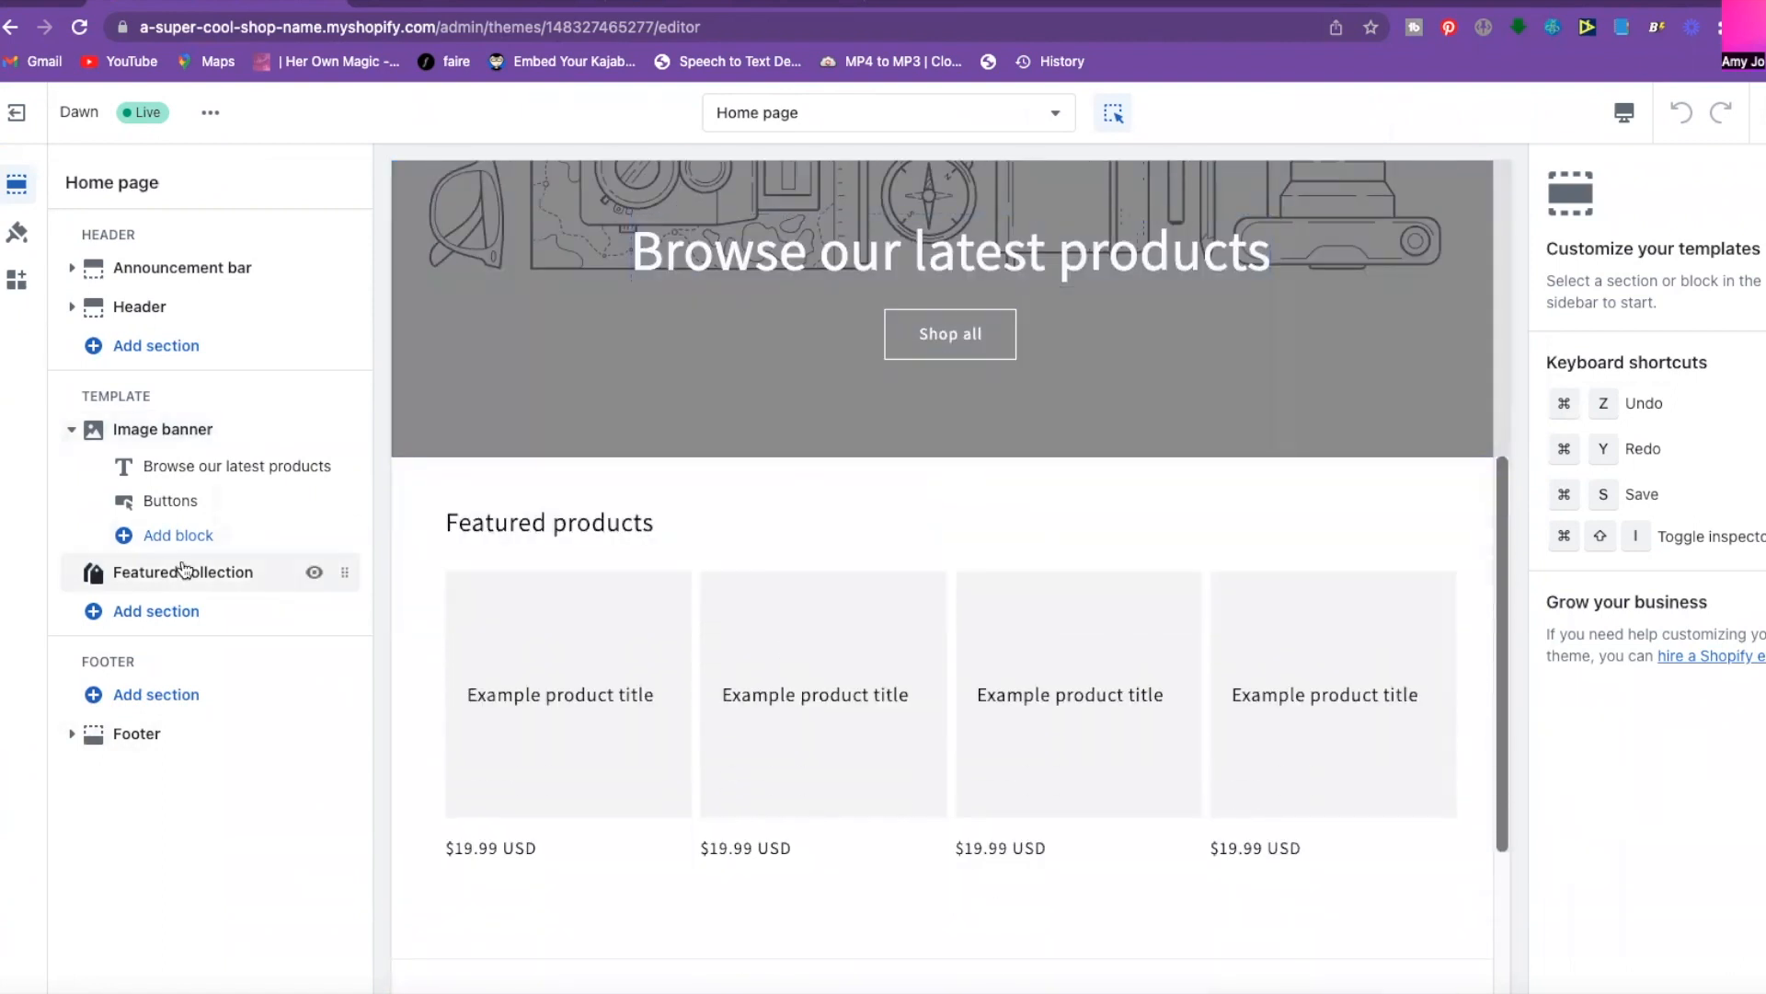
click(144, 614)
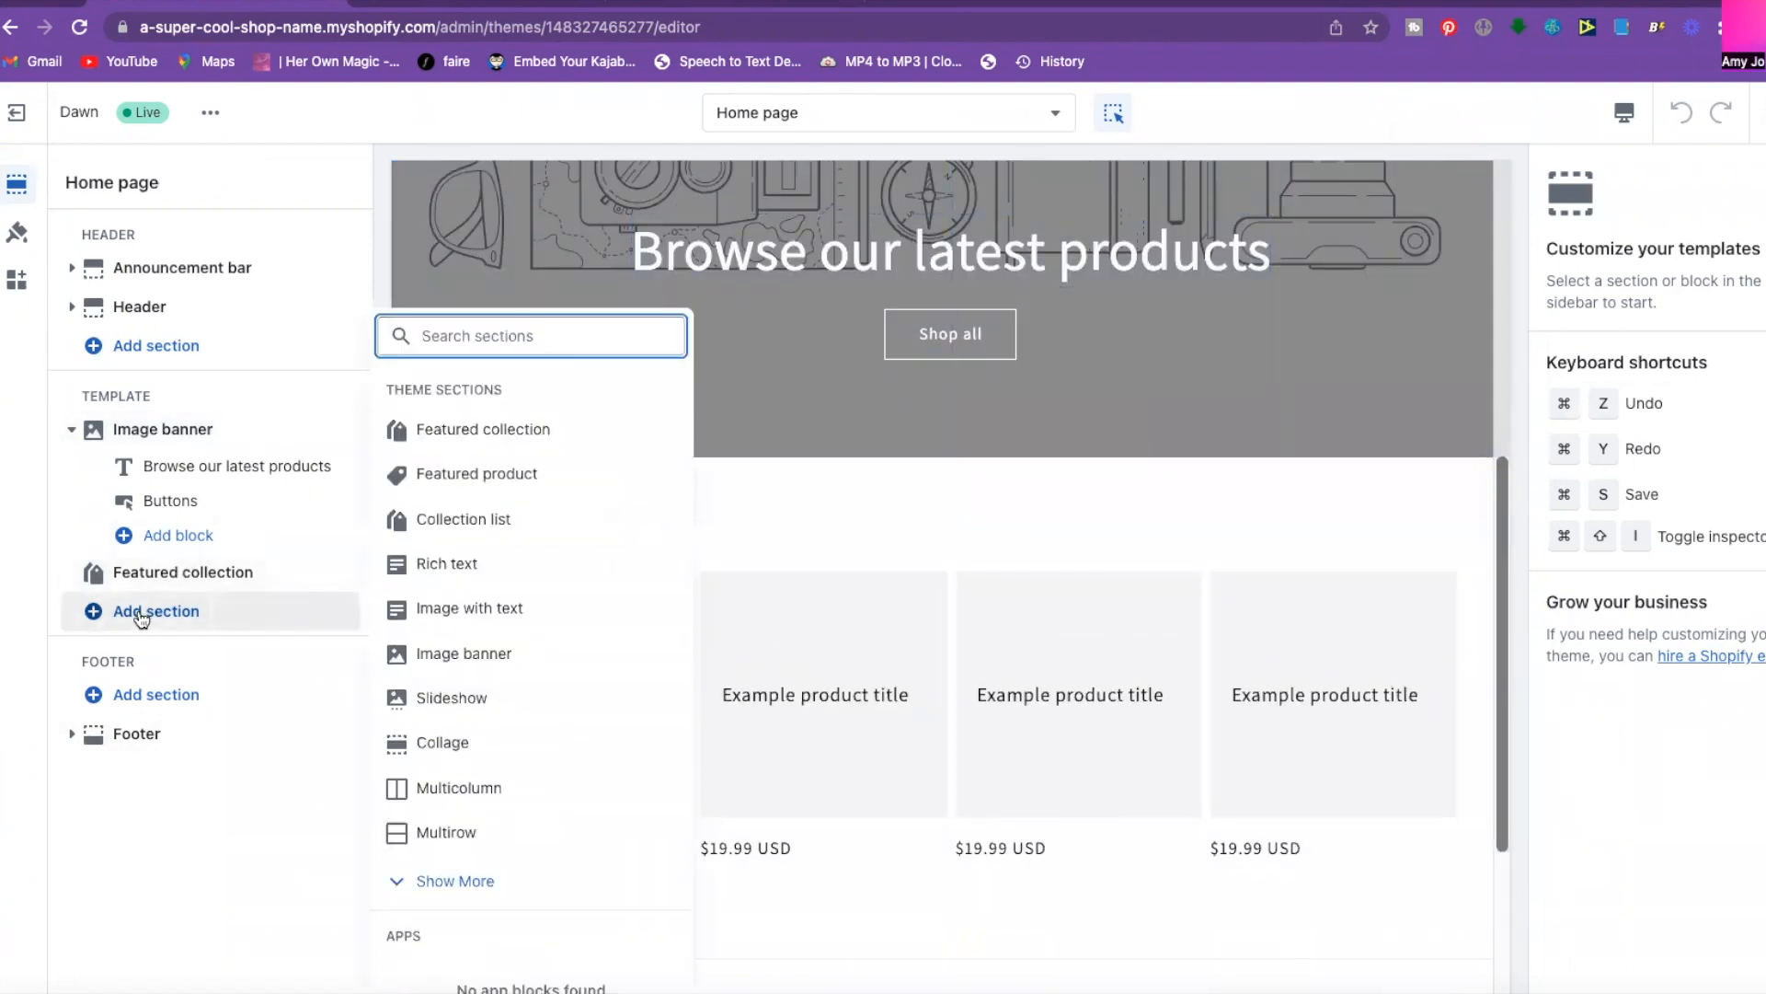
click(513, 616)
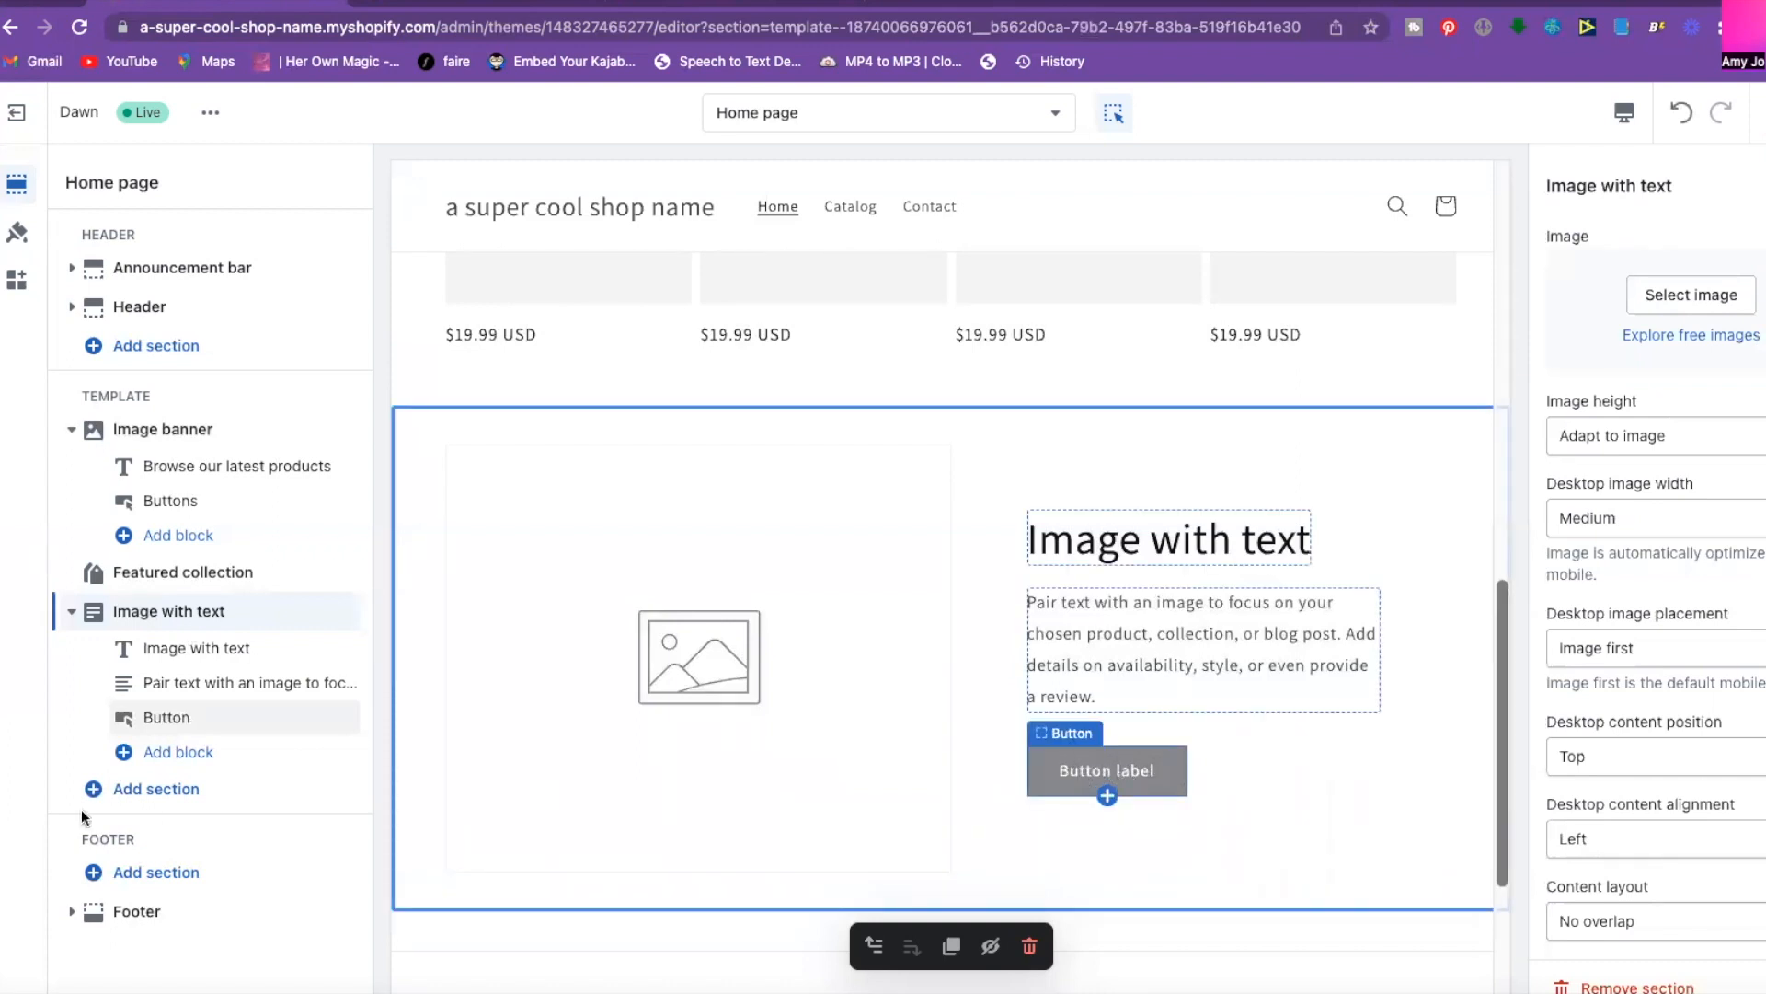
Look through the full list of theme sections that can be added to the home page template.
click(134, 797)
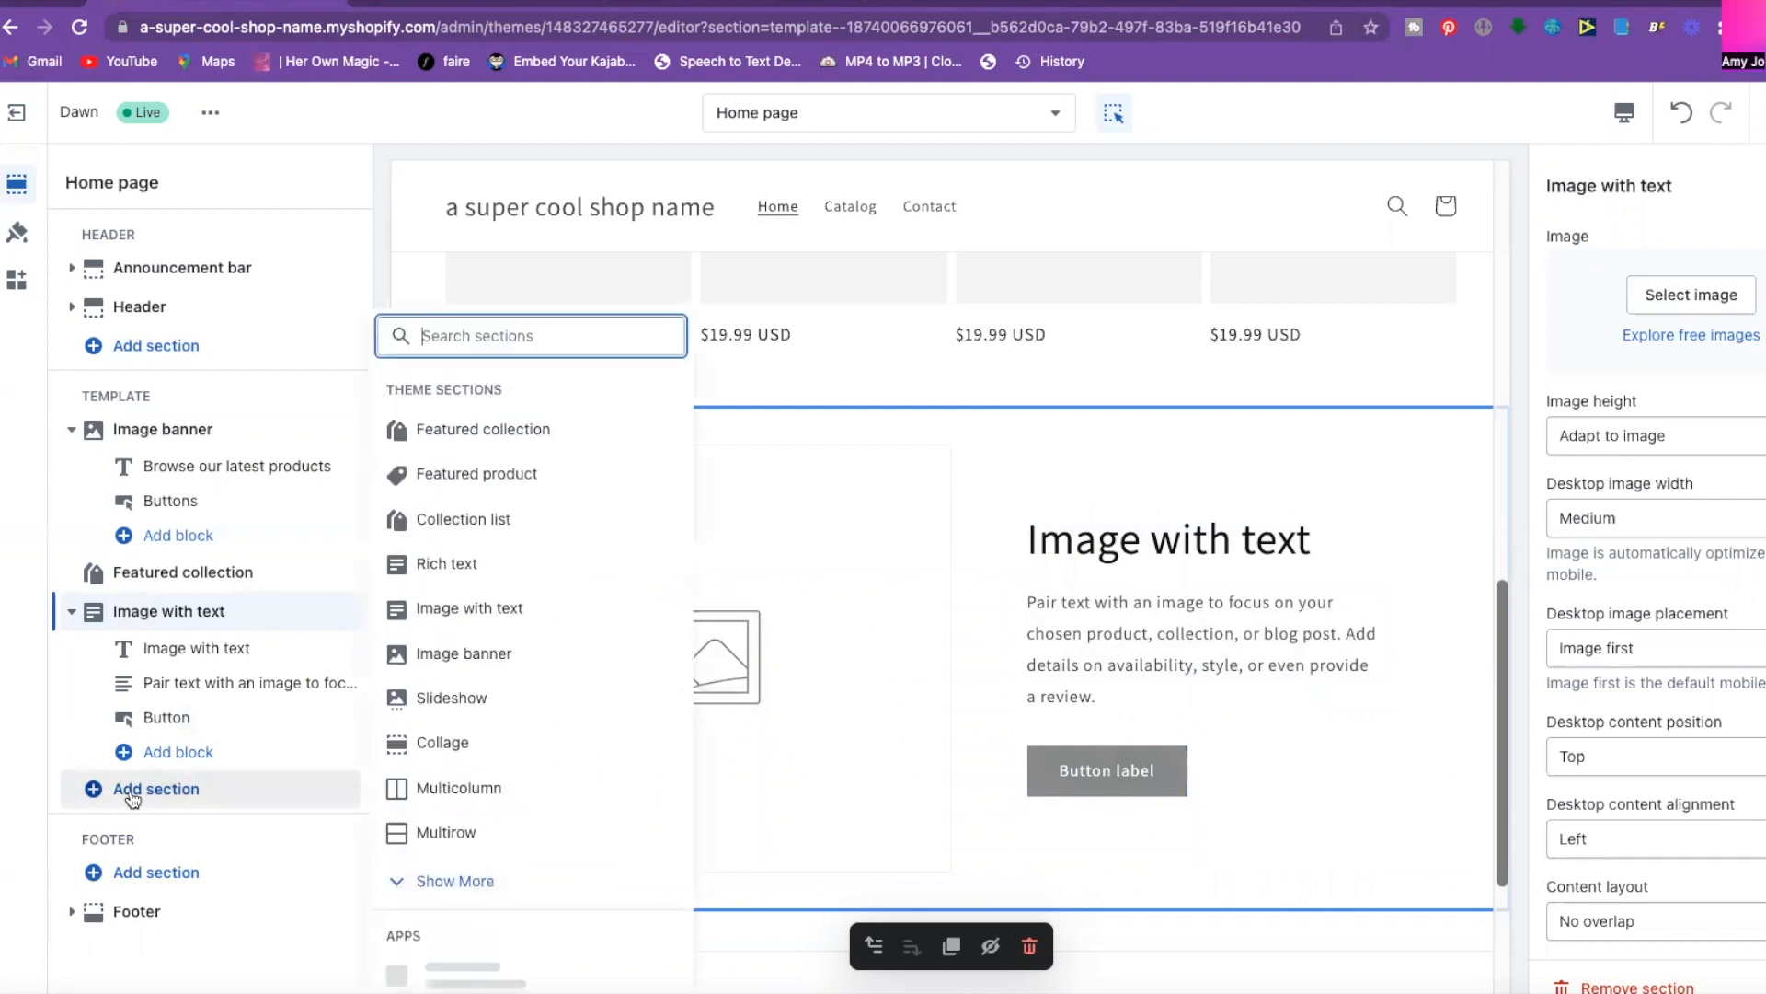
scroll(443, 679, down, 2)
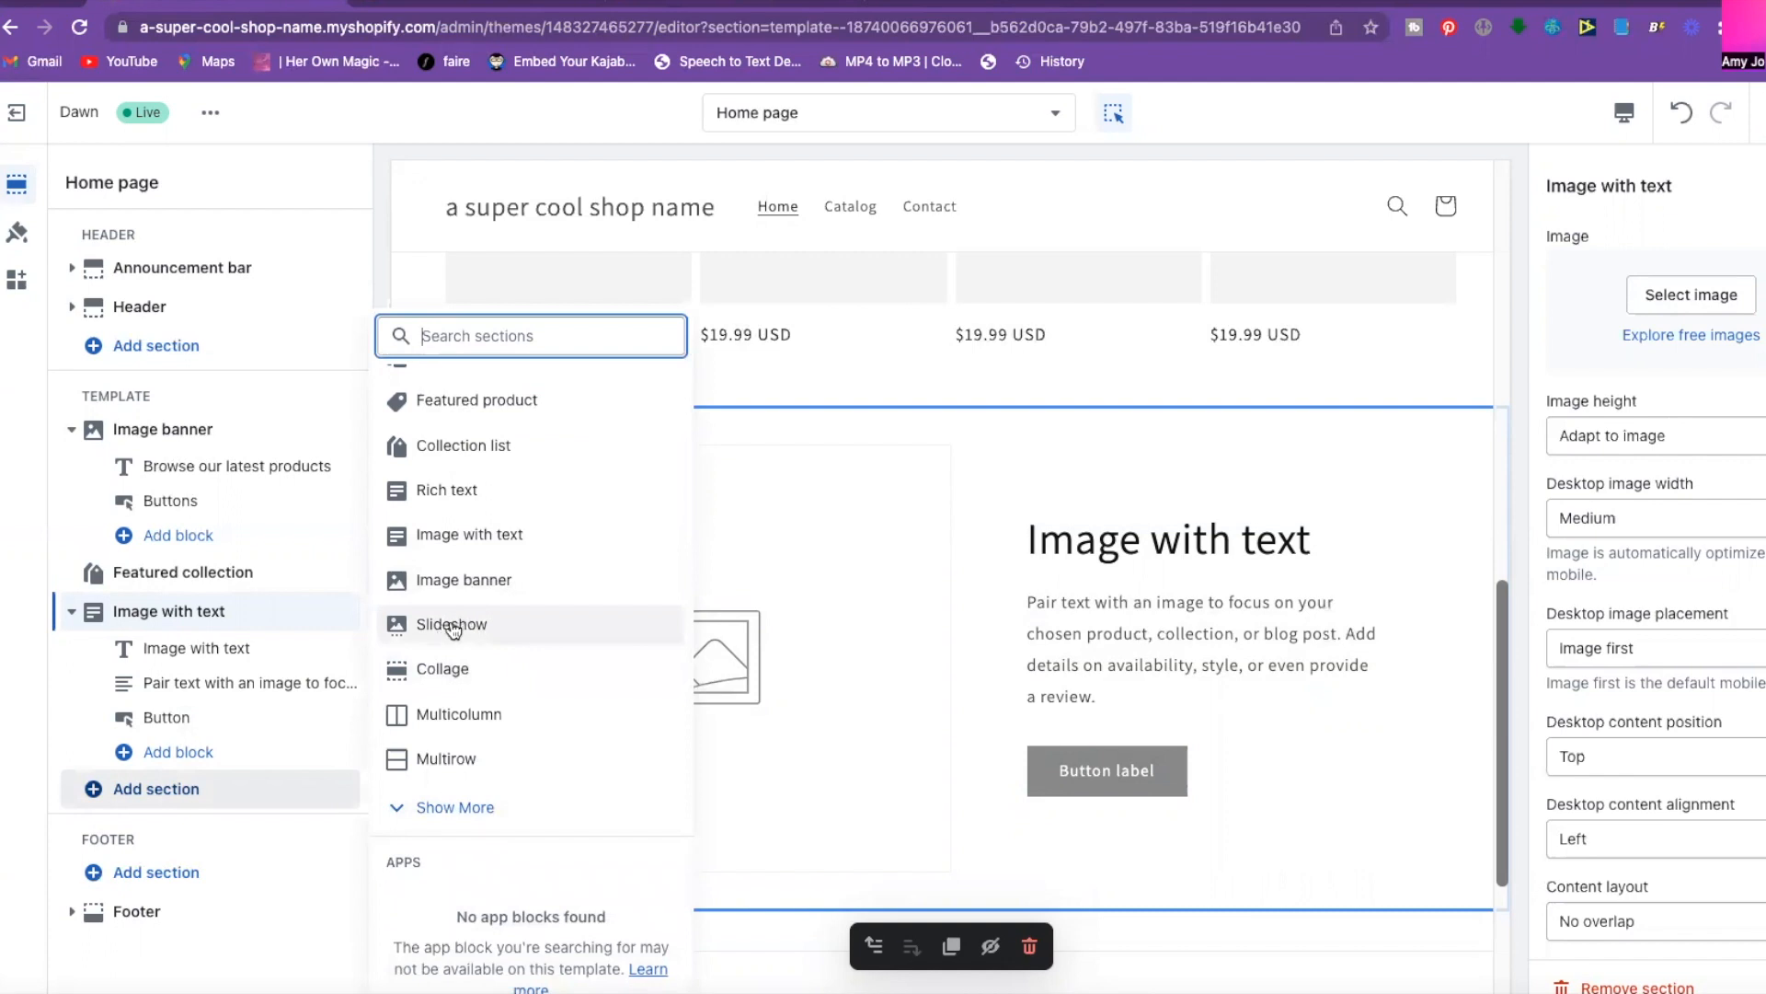
click(443, 807)
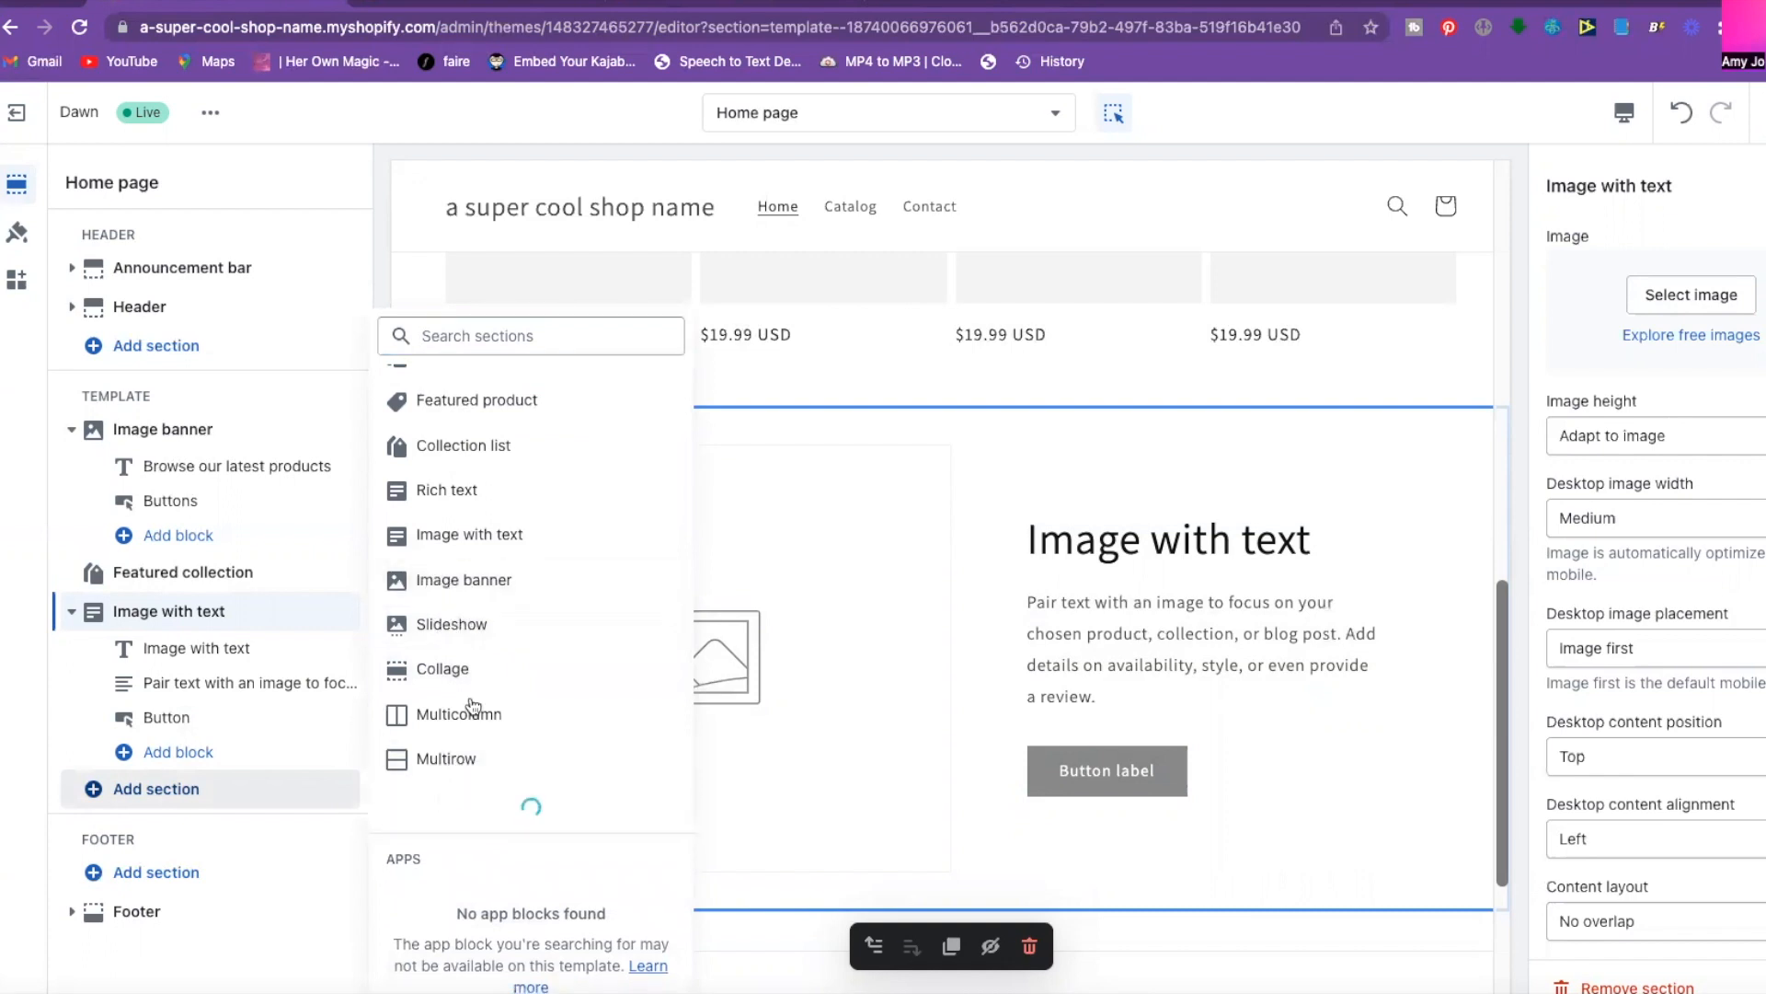
scroll(557, 764, down, 3)
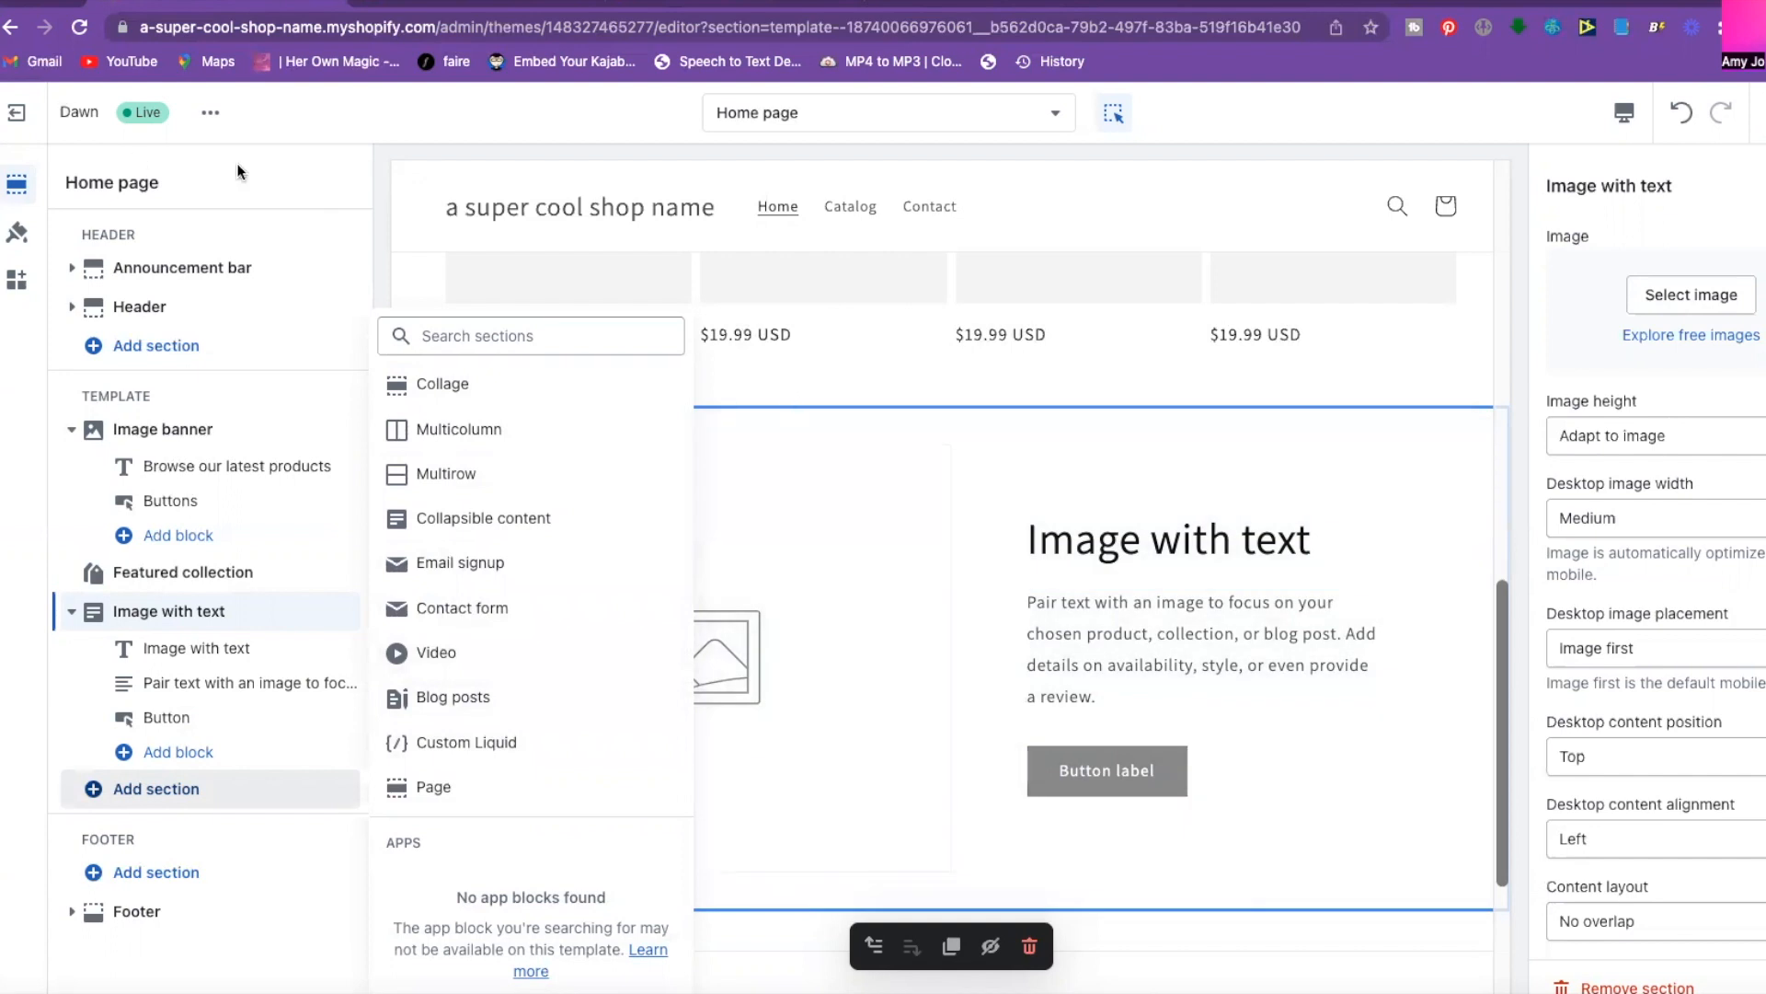
click(140, 182)
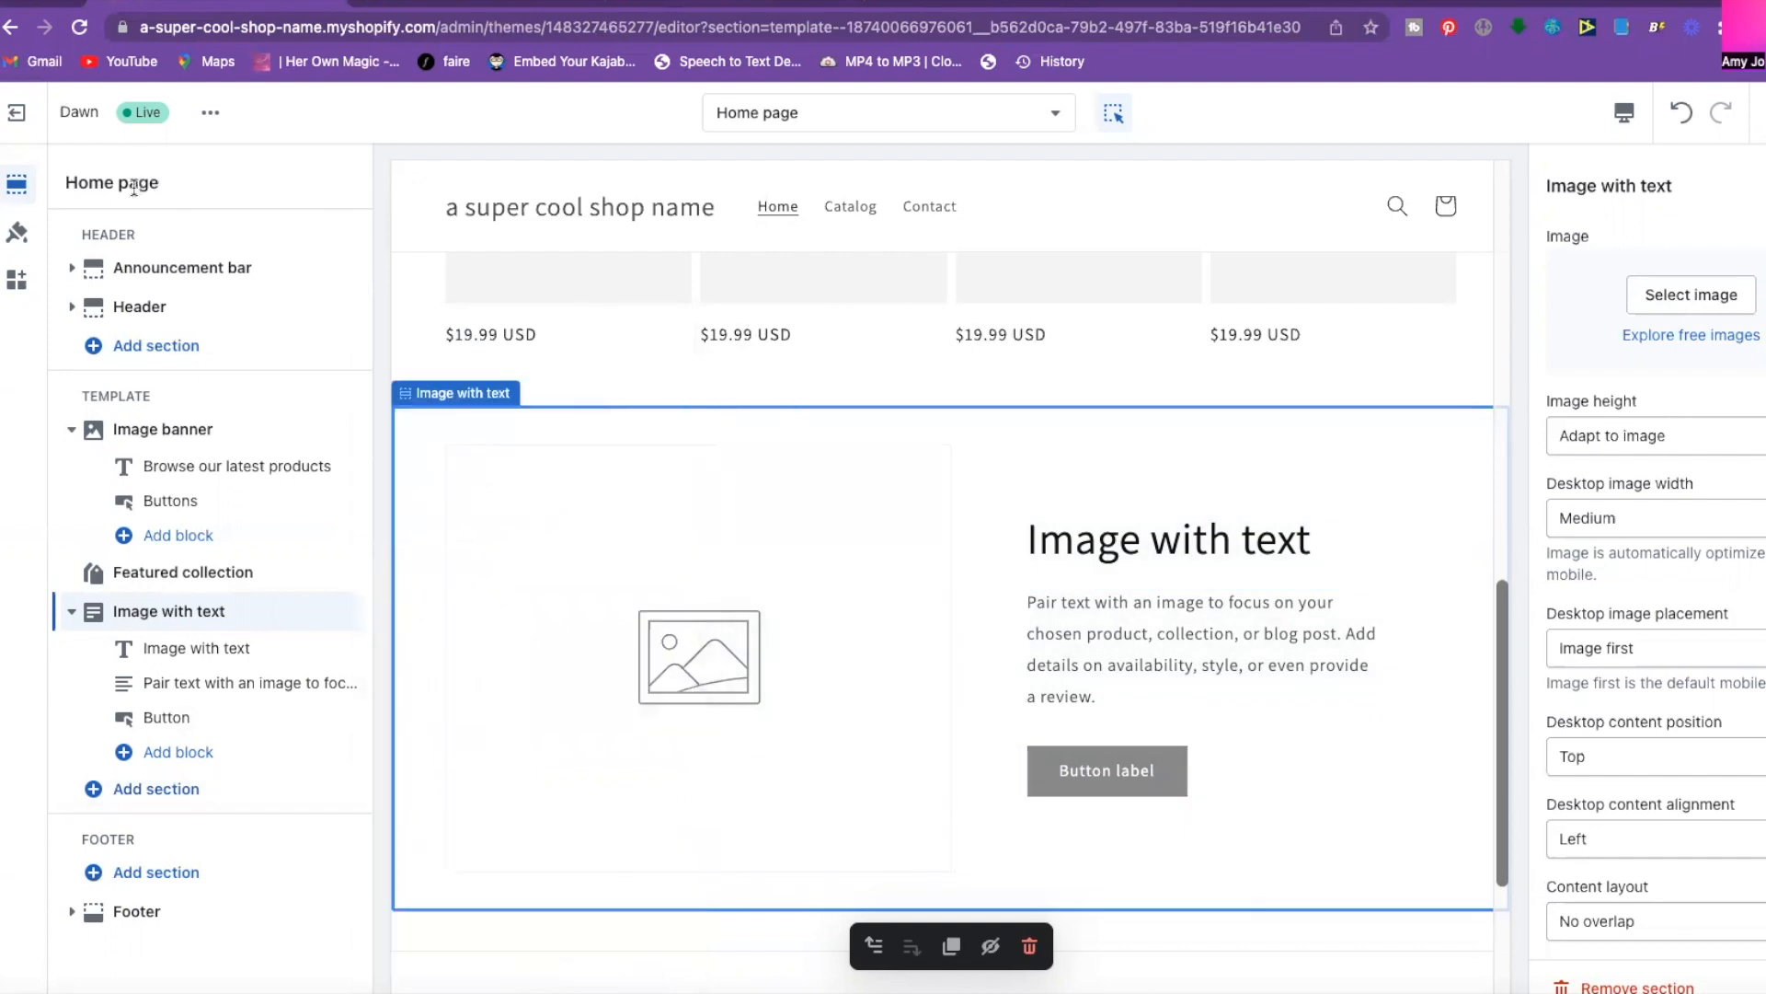
Review the logo options and the primary and secondary colors in the theme settings.
click(14, 234)
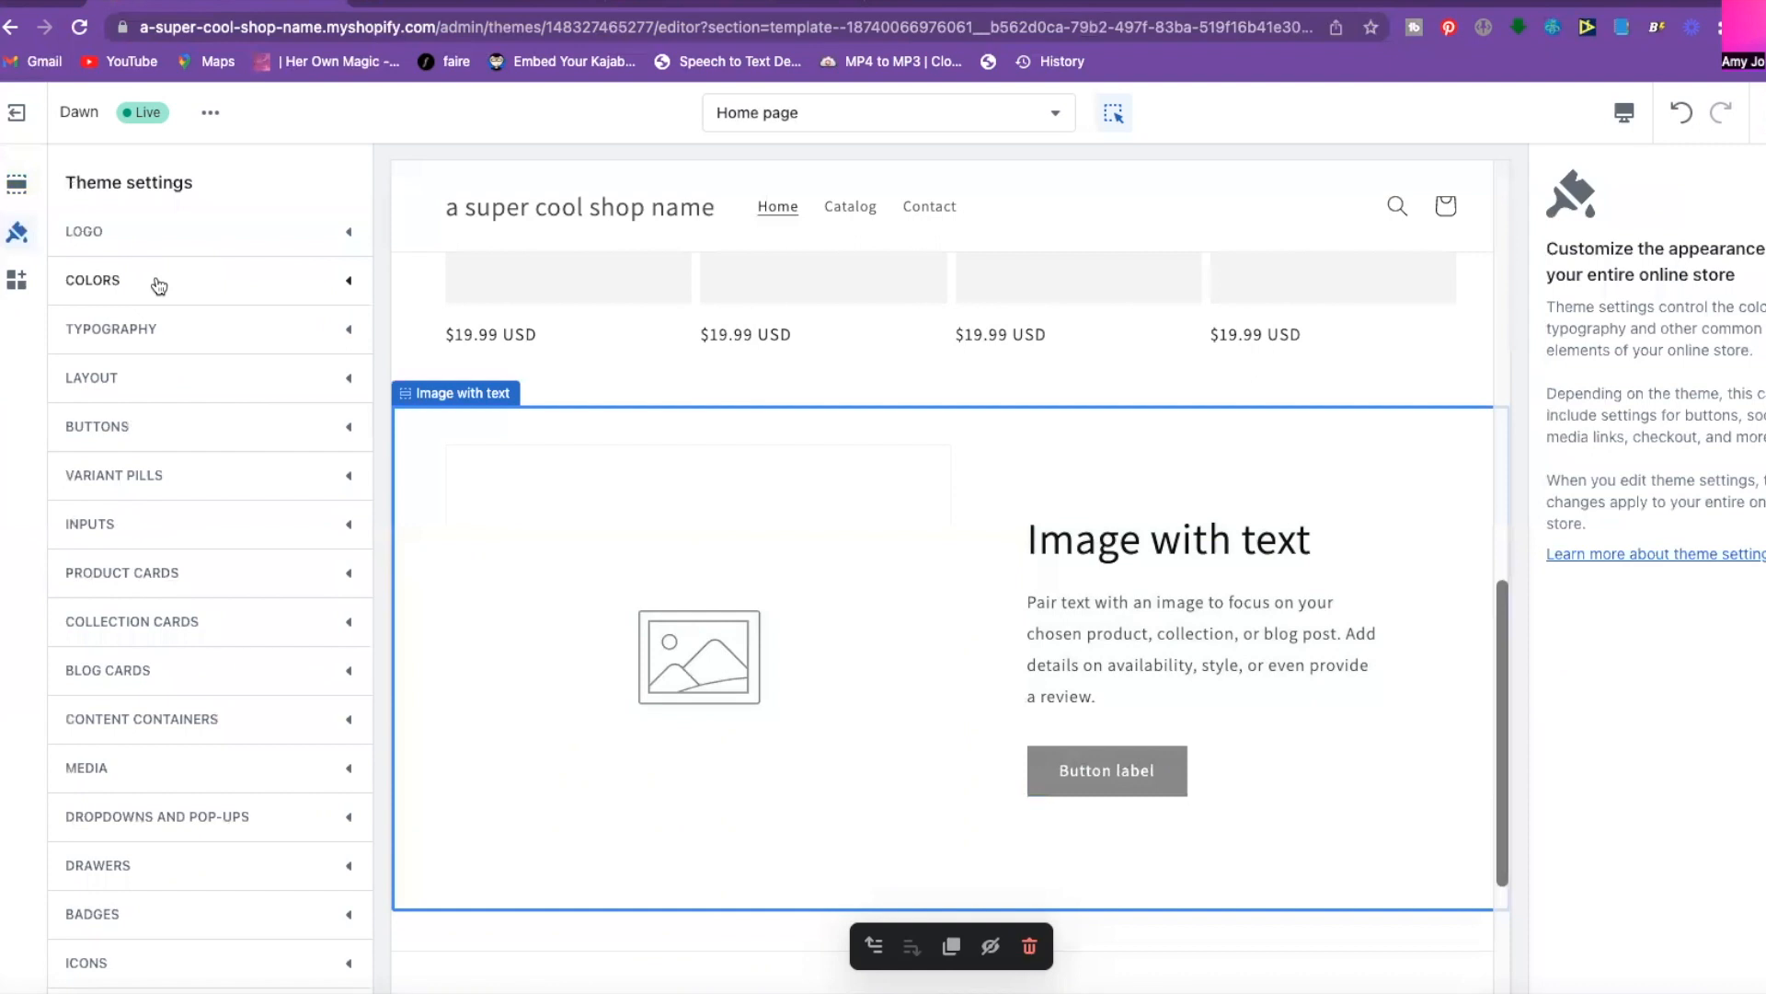
click(78, 232)
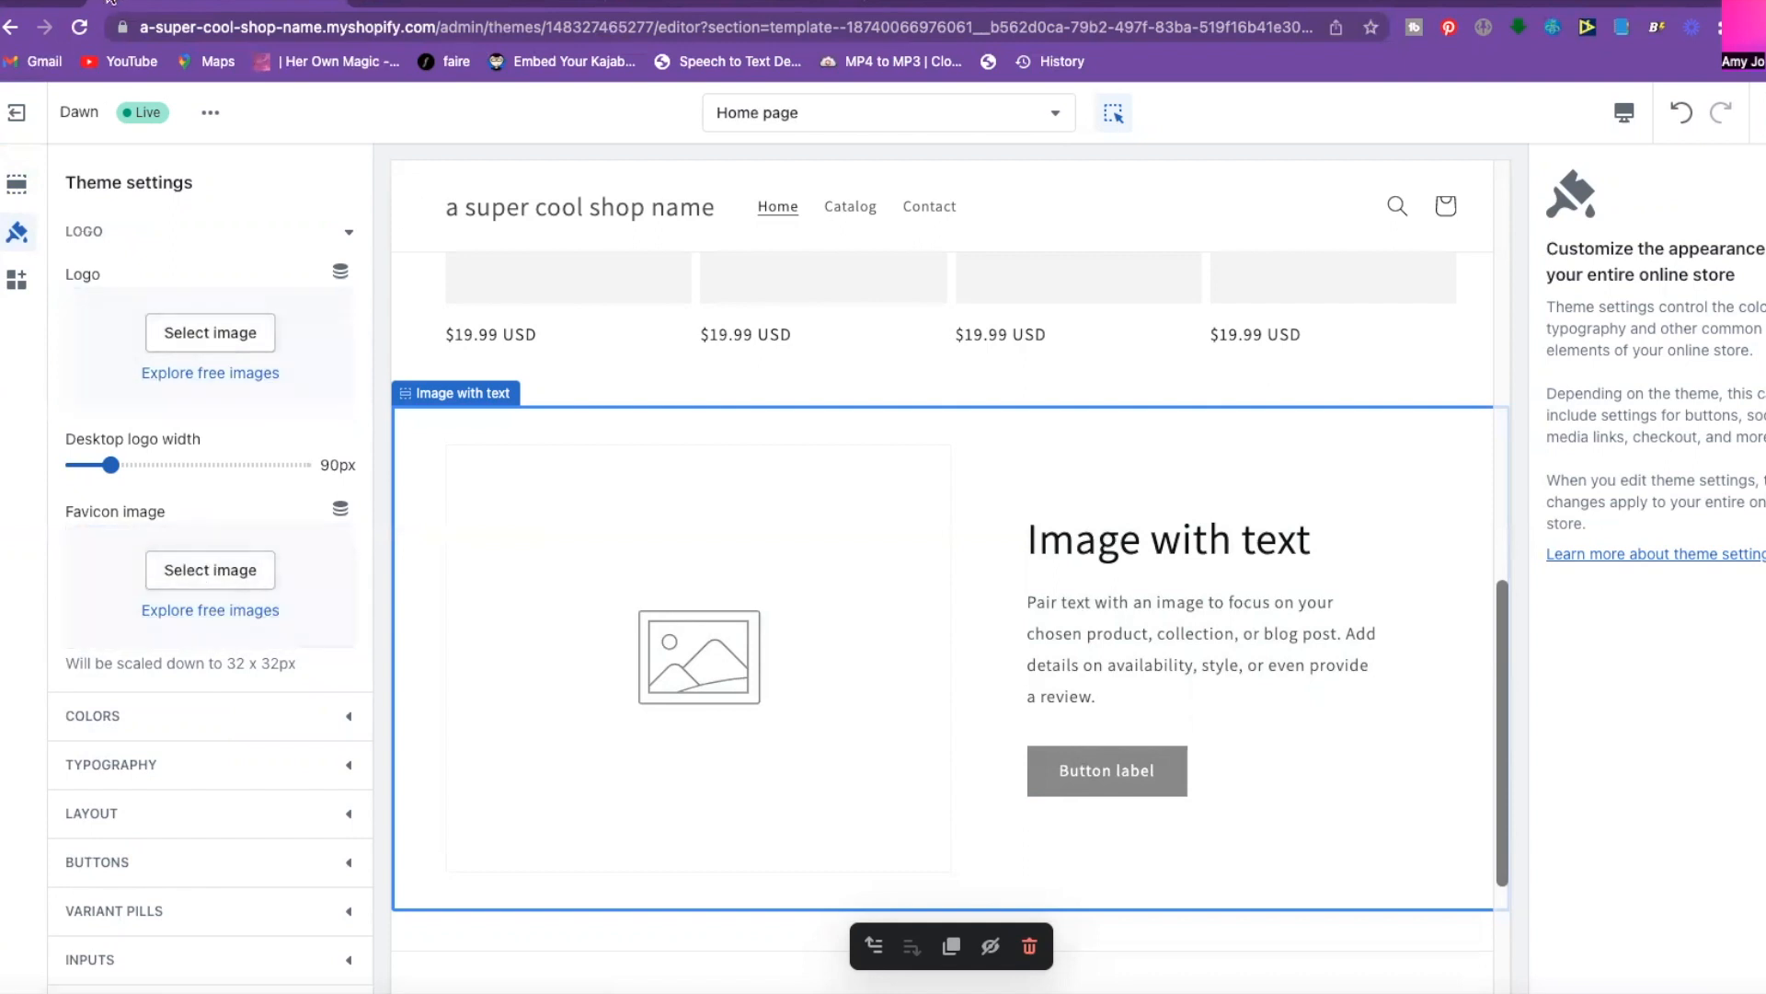
click(138, 713)
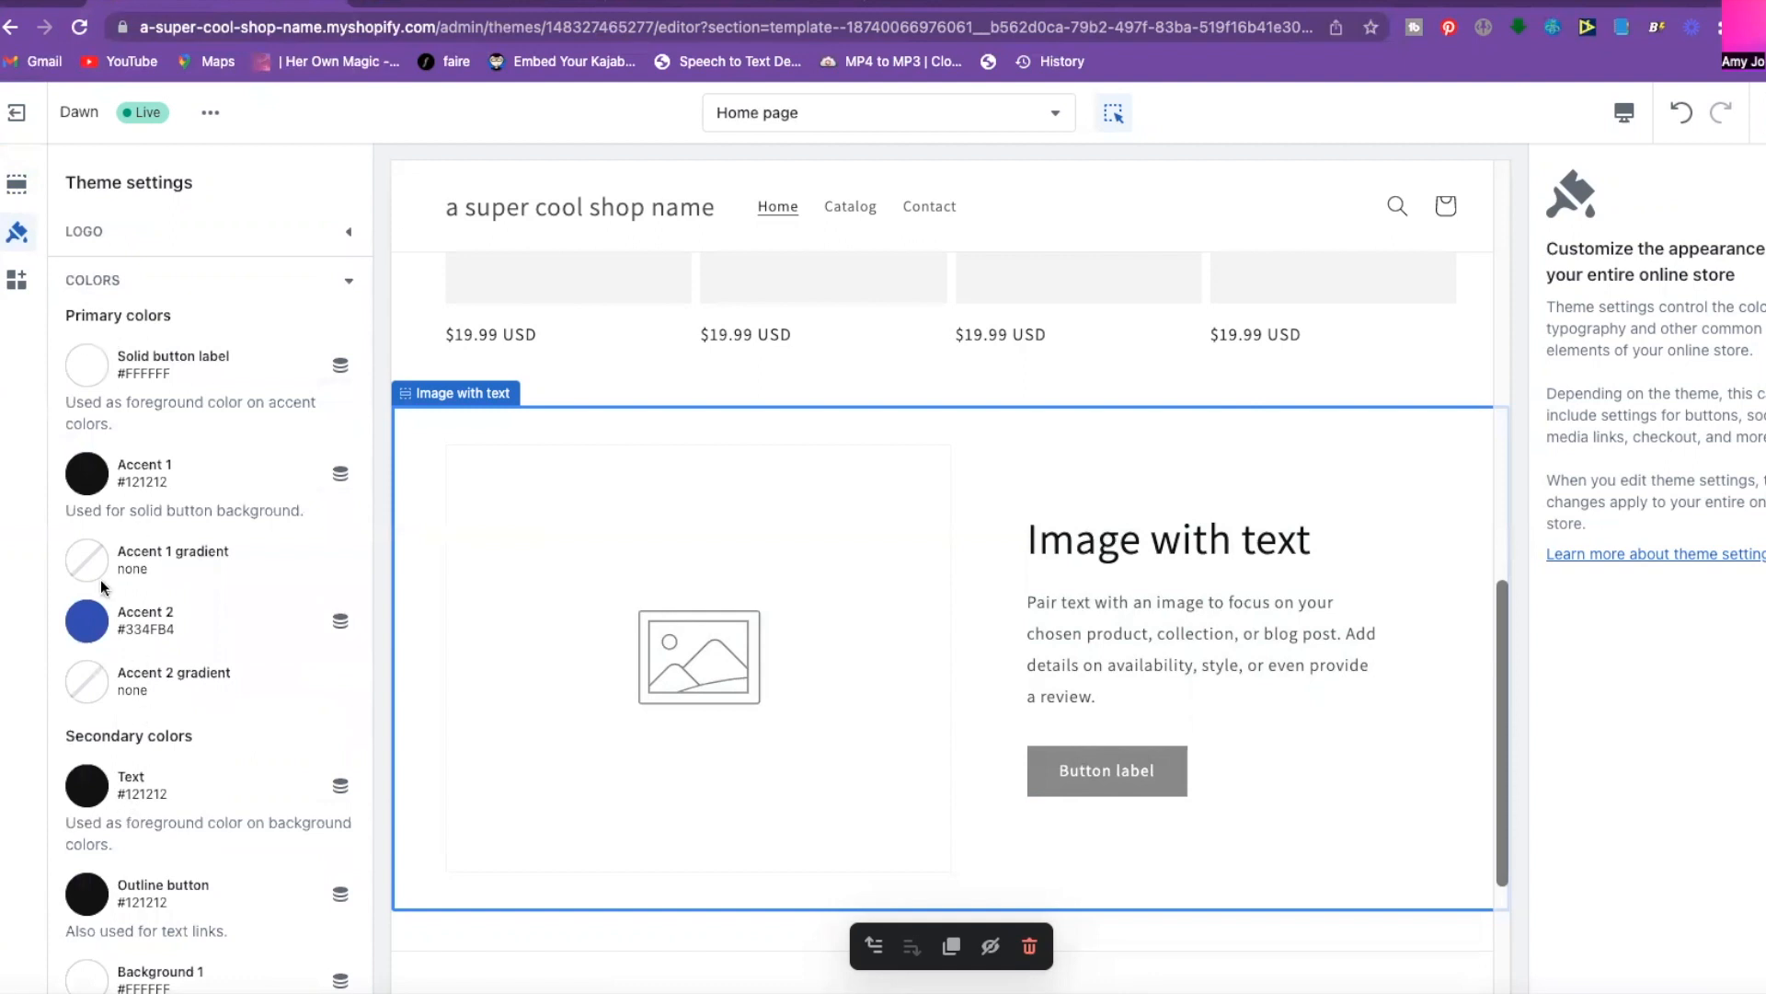
scroll(241, 535, down, 1)
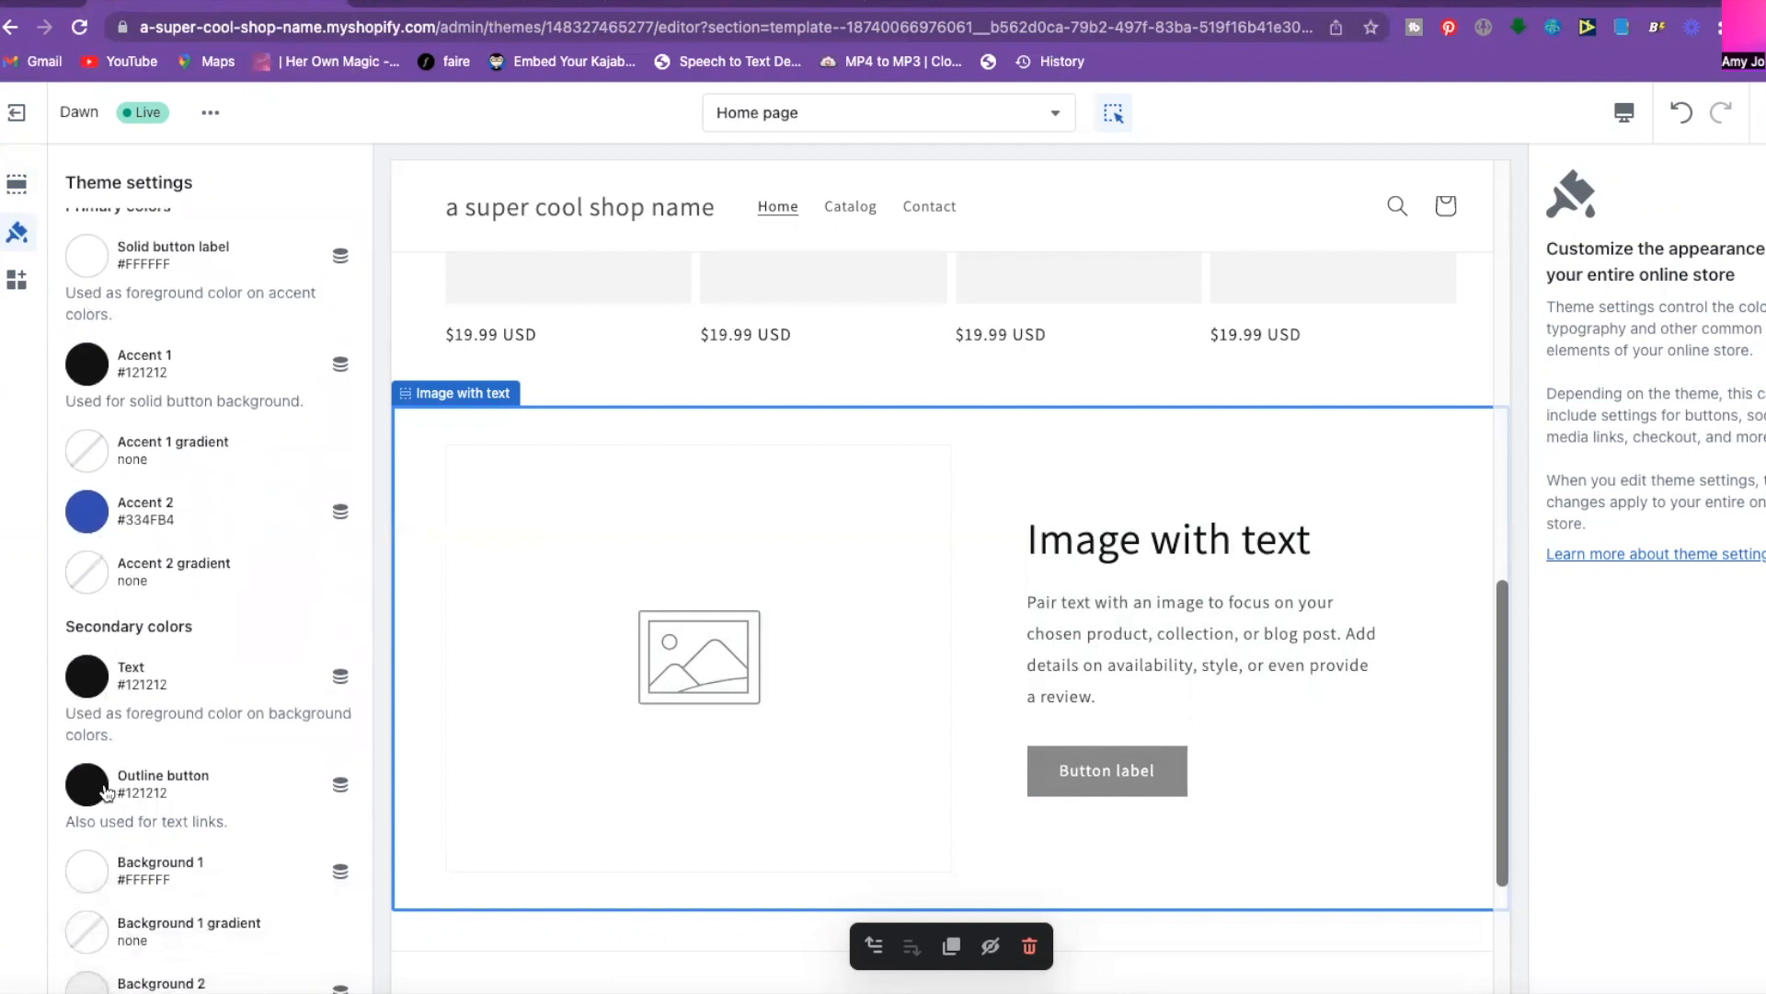
scroll(234, 616, down, 1)
scroll(232, 614, up, 1)
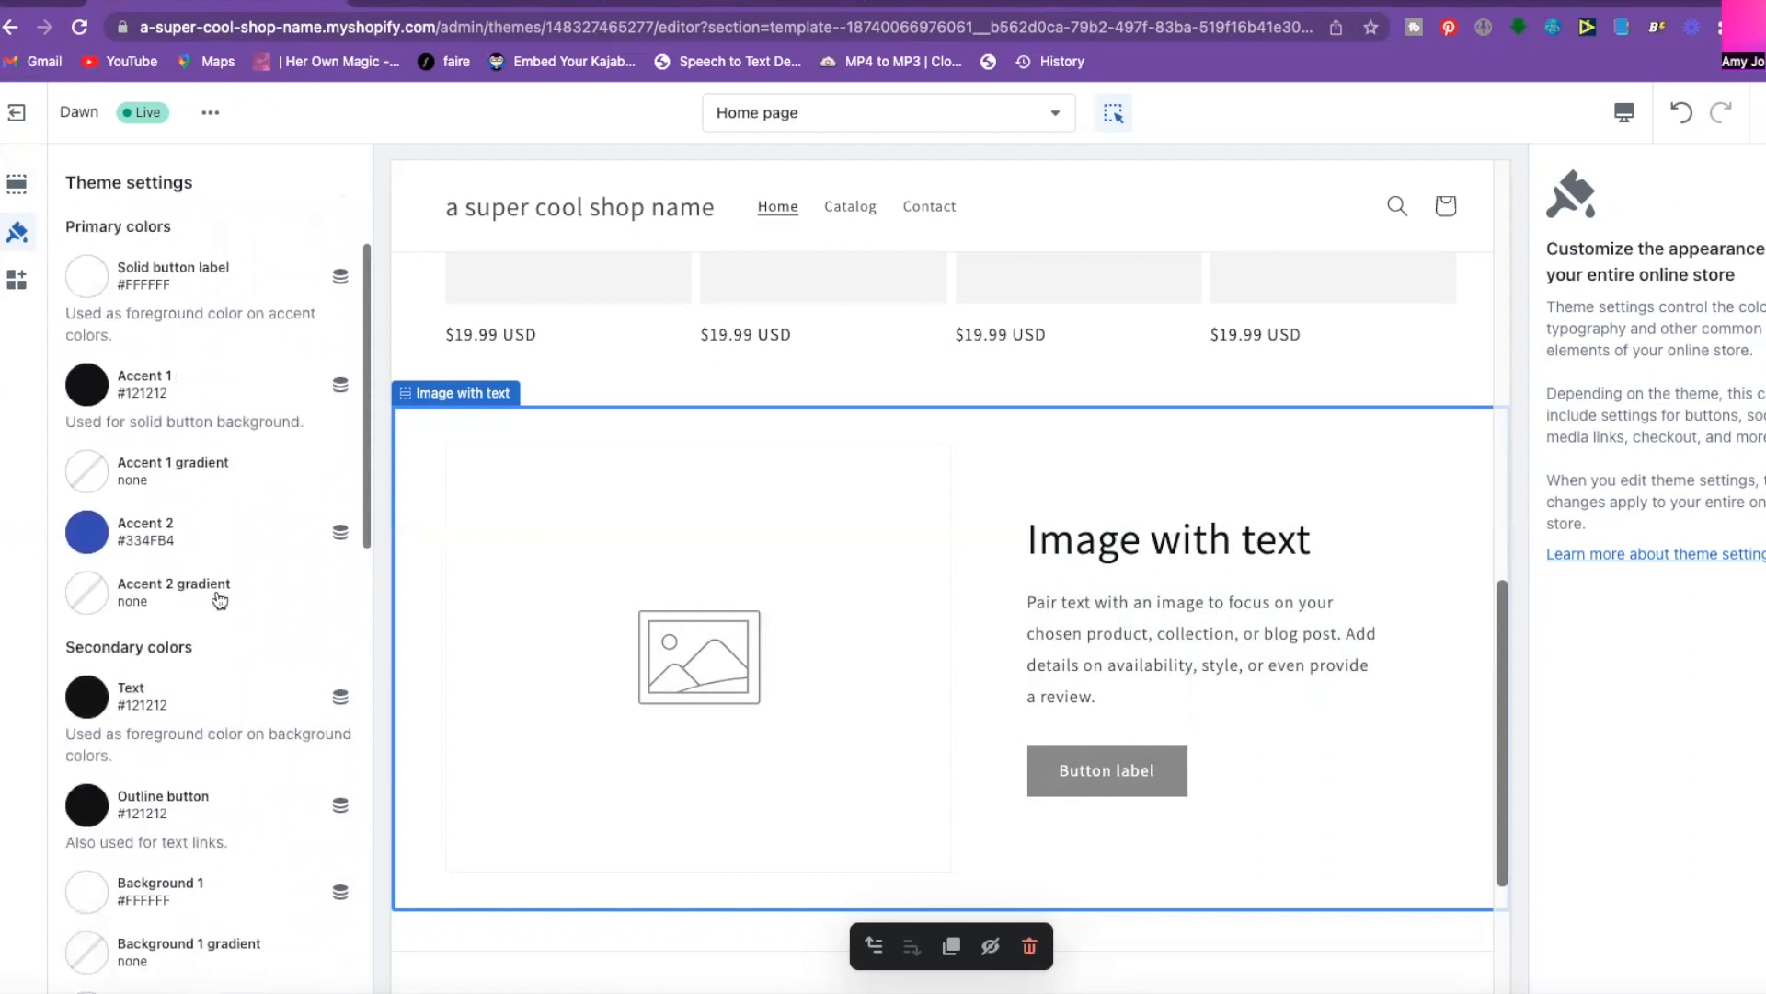
View the color pickers for the solid button label and Accent 1 without changing the colors.
click(89, 282)
click(90, 282)
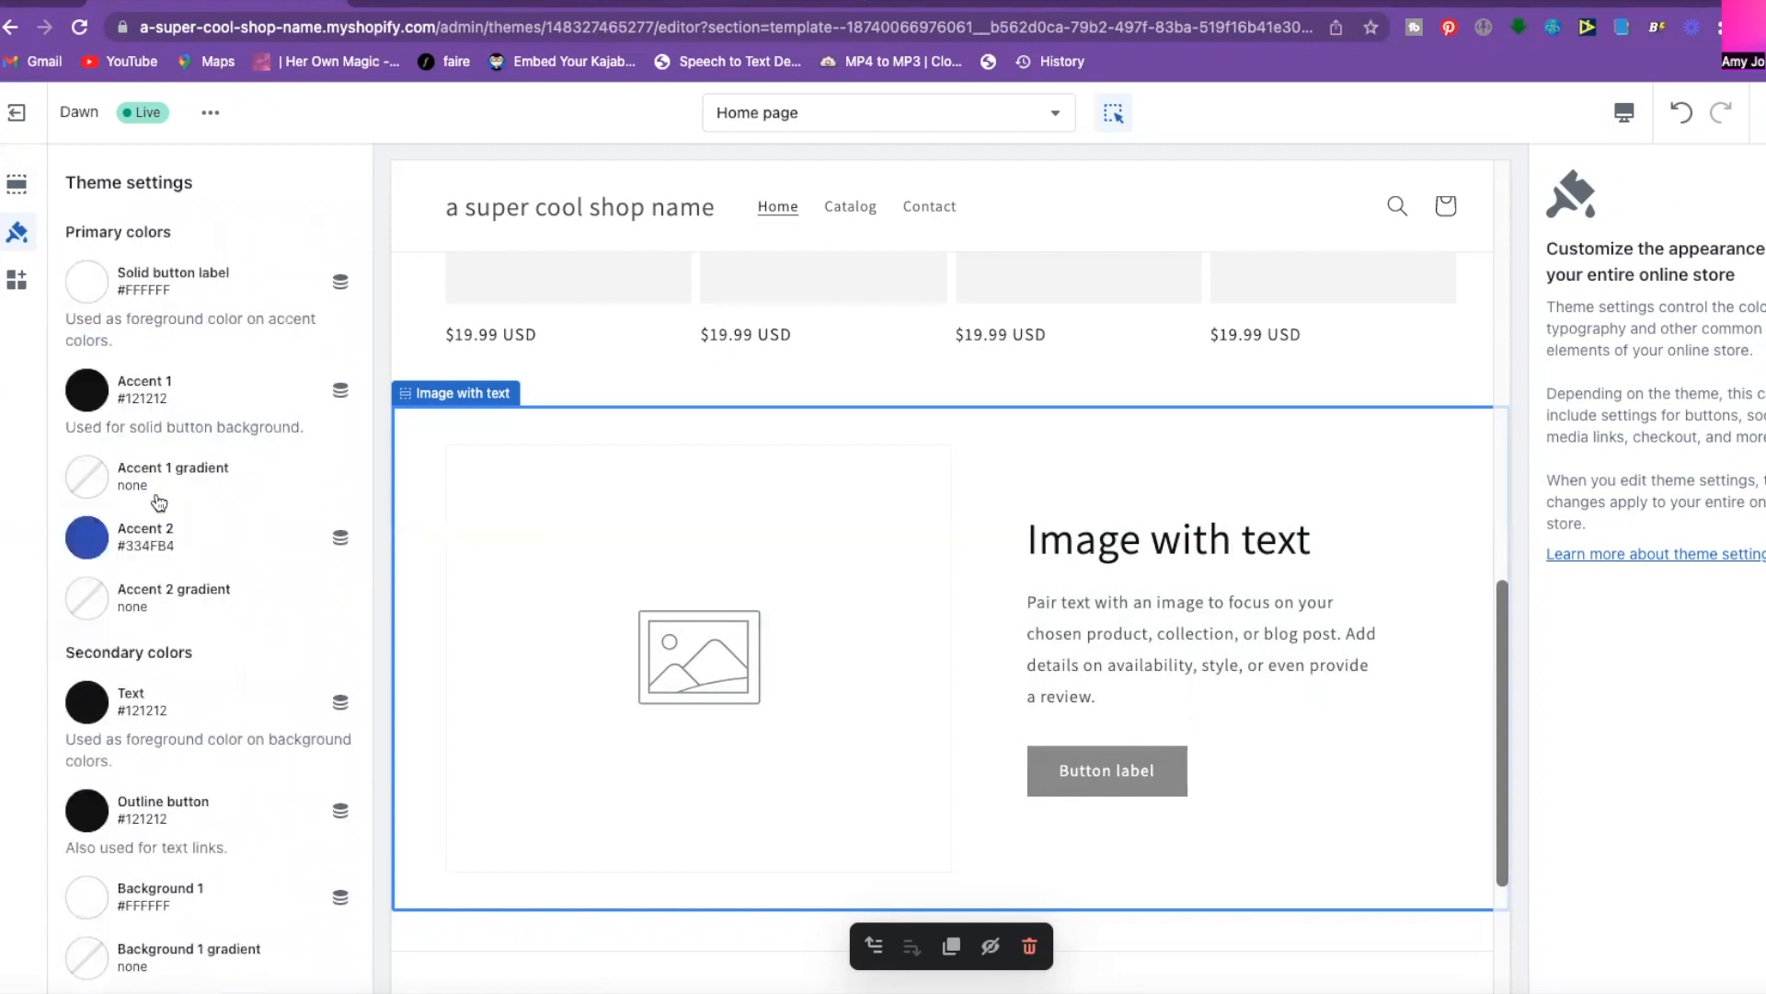
click(80, 385)
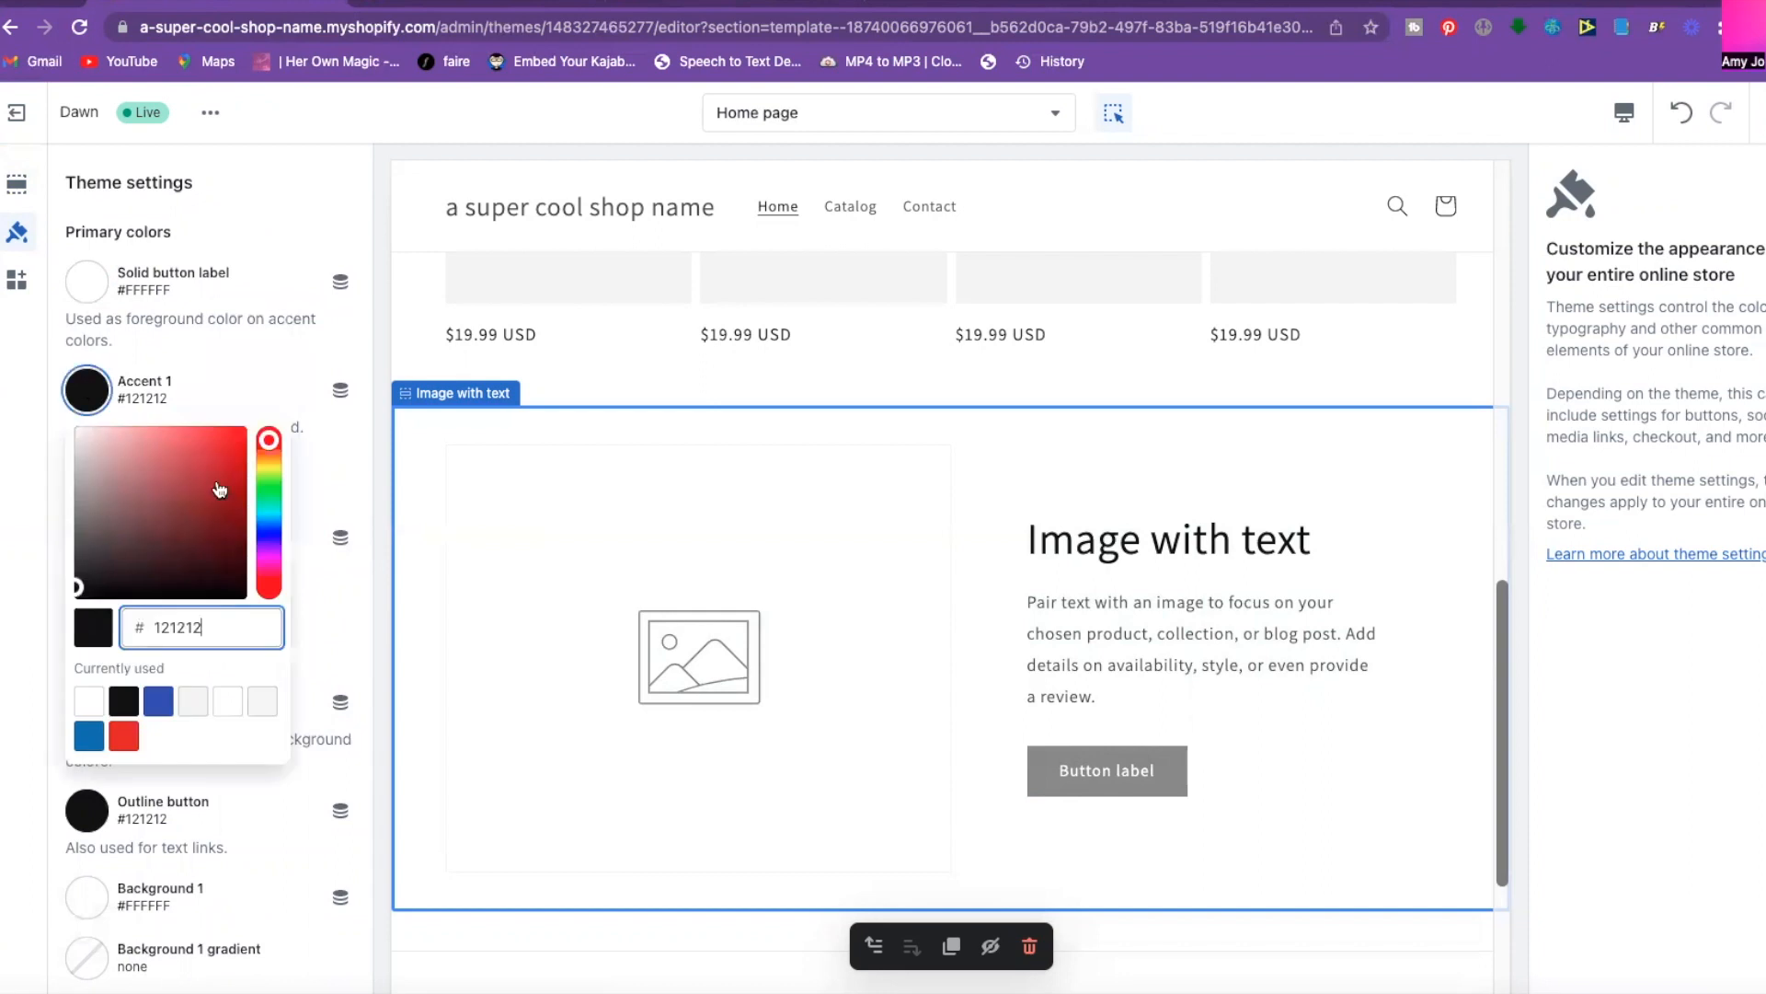
click(169, 378)
View the settings of the home page's image banner and the list of other store pages available for editing.
scroll(892, 611, up, 10)
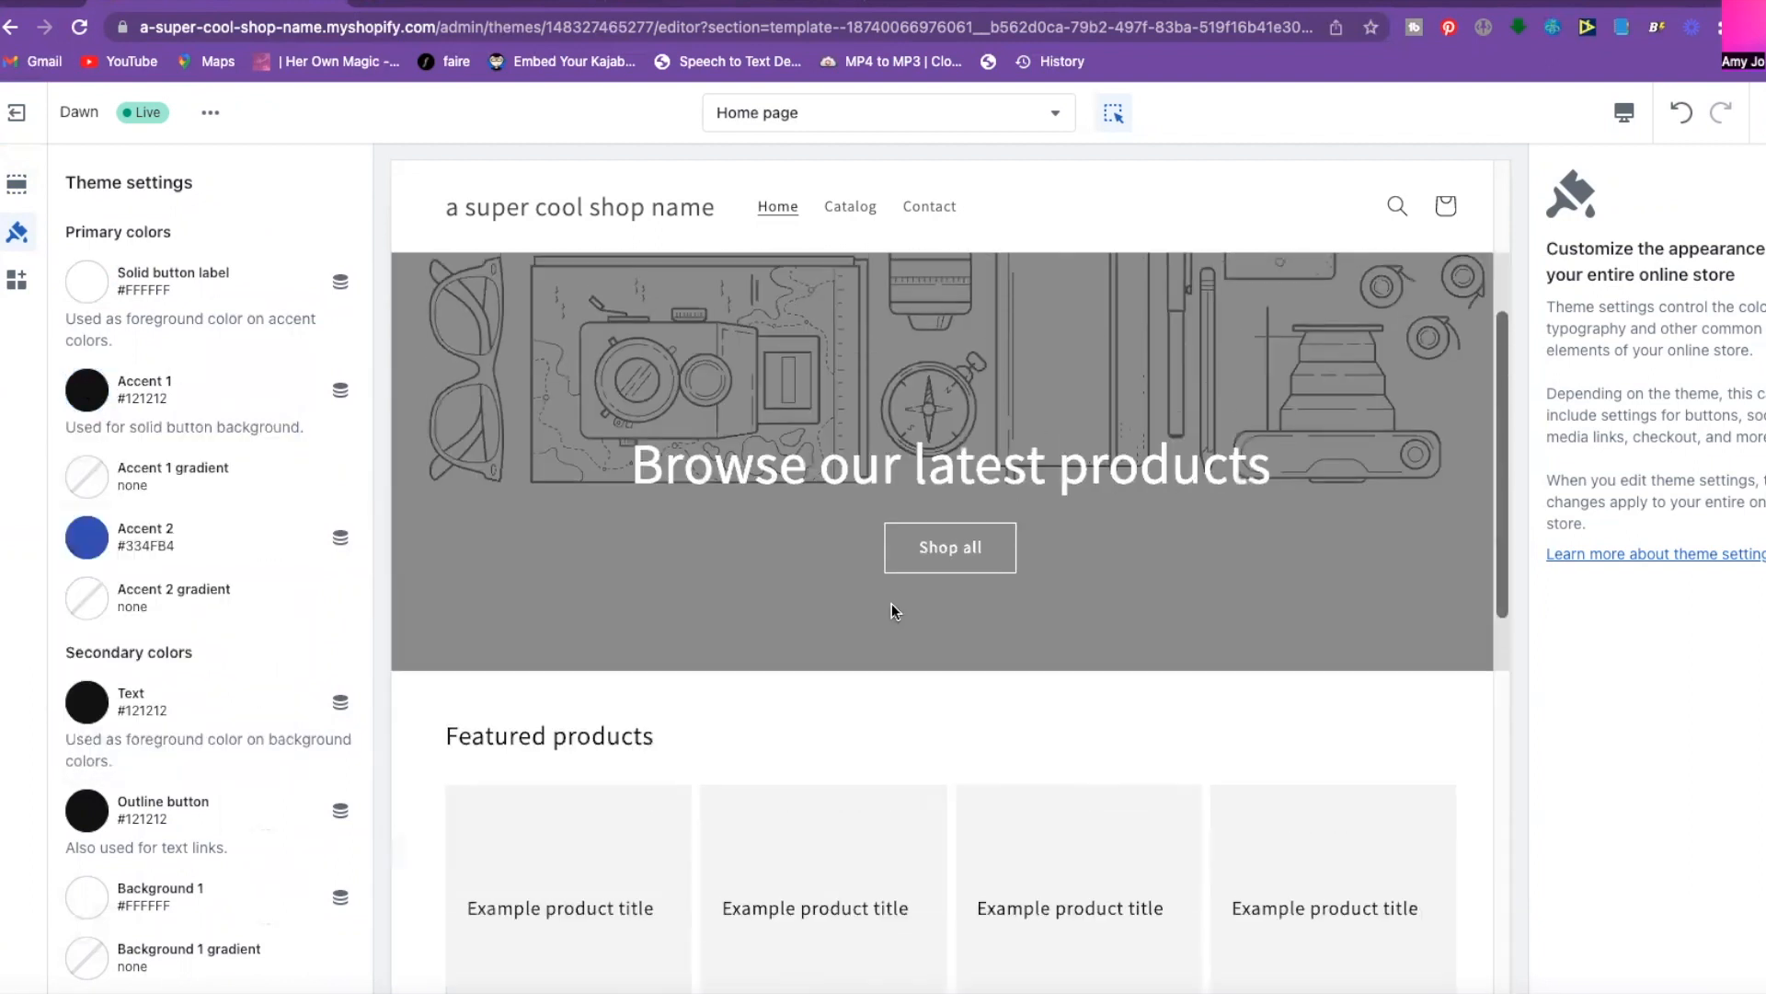
scroll(1013, 538, up, 2)
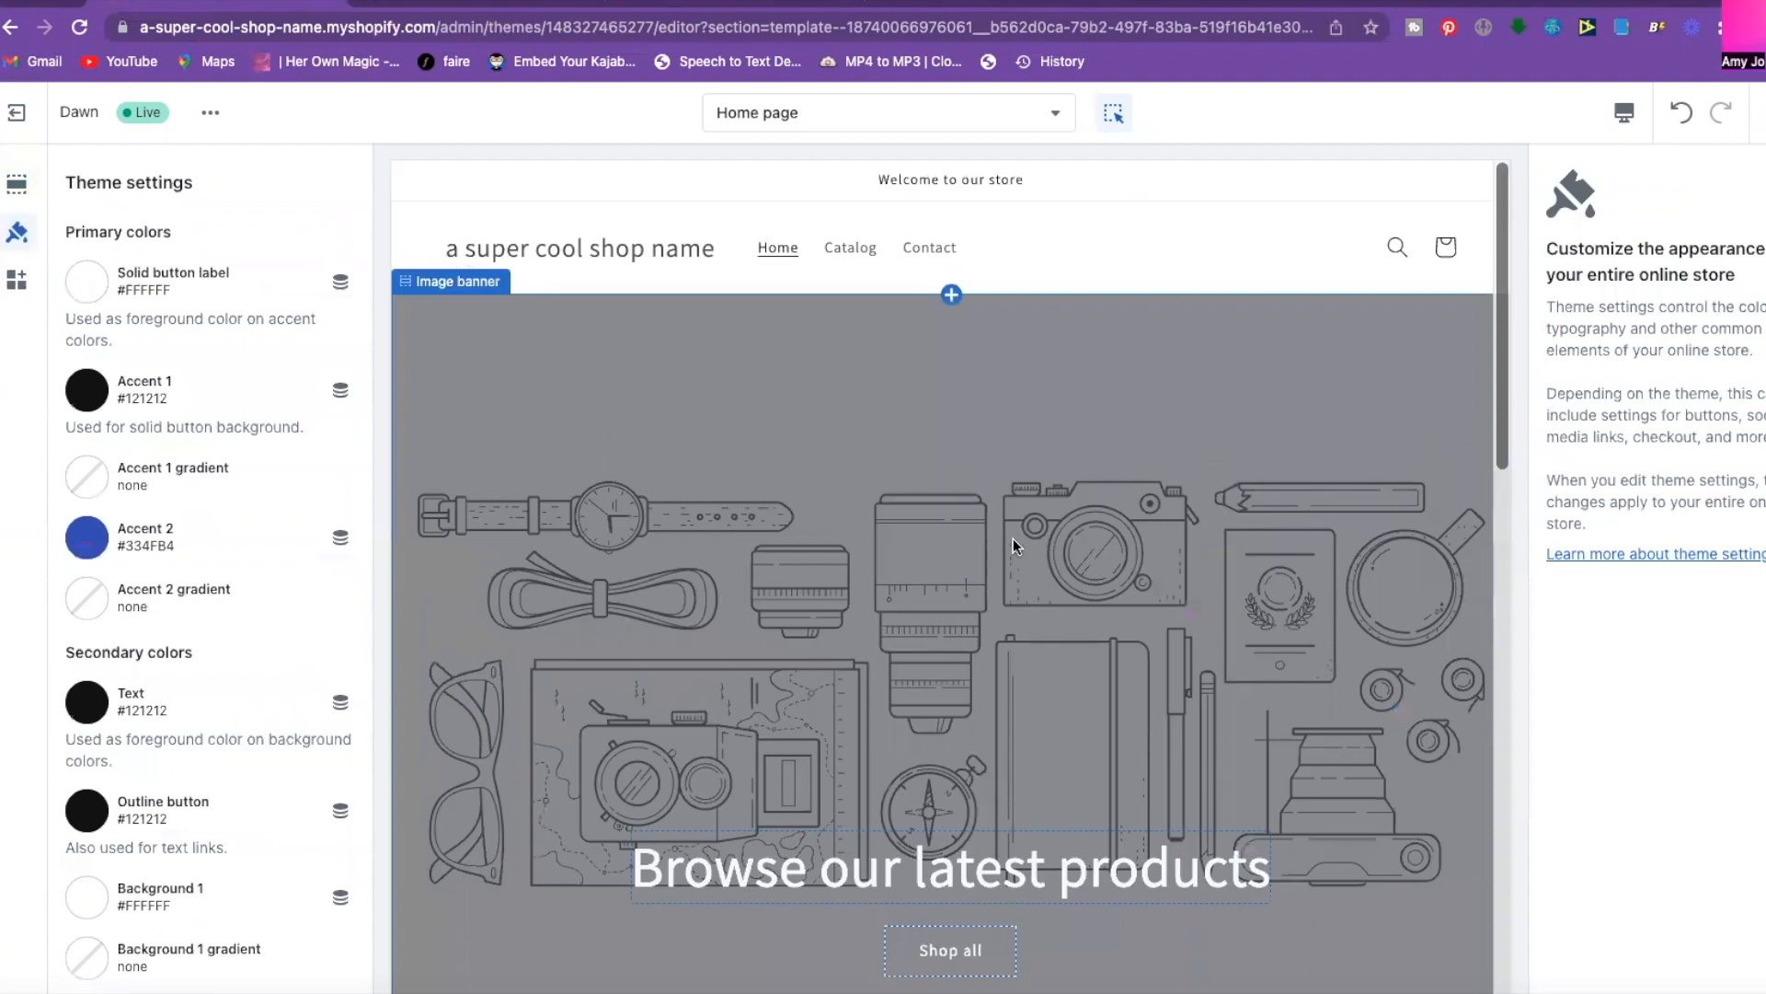
click(1047, 524)
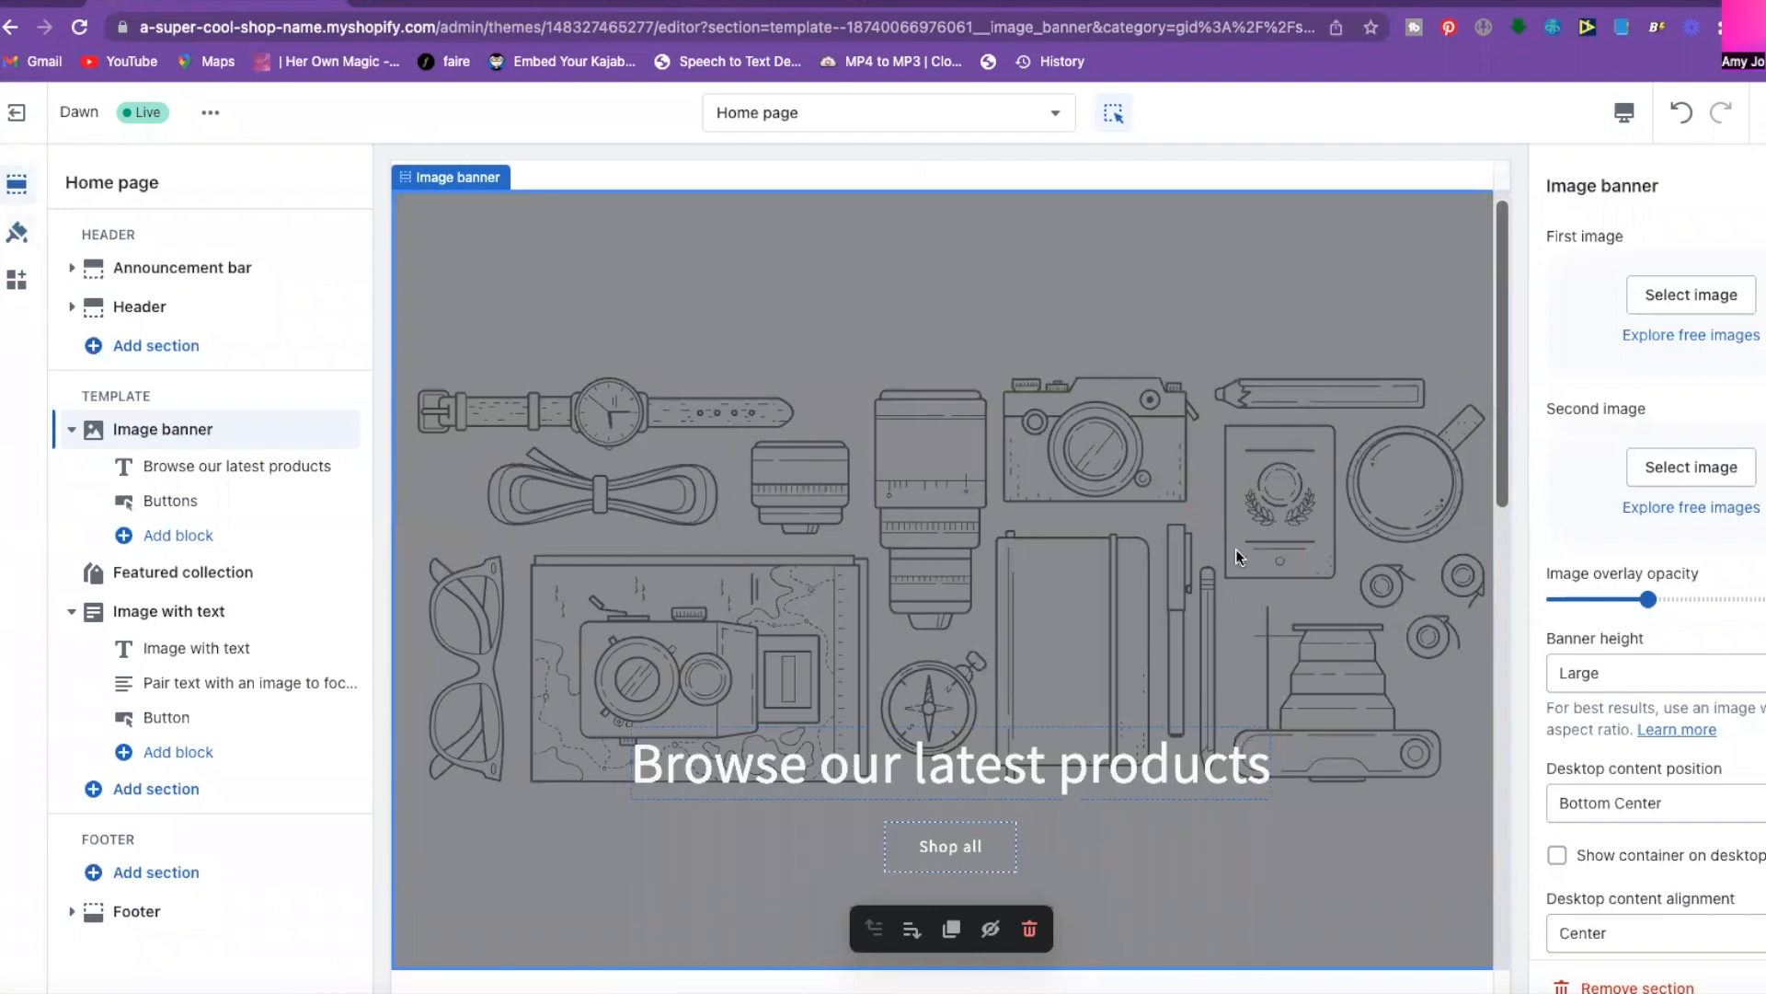
click(837, 113)
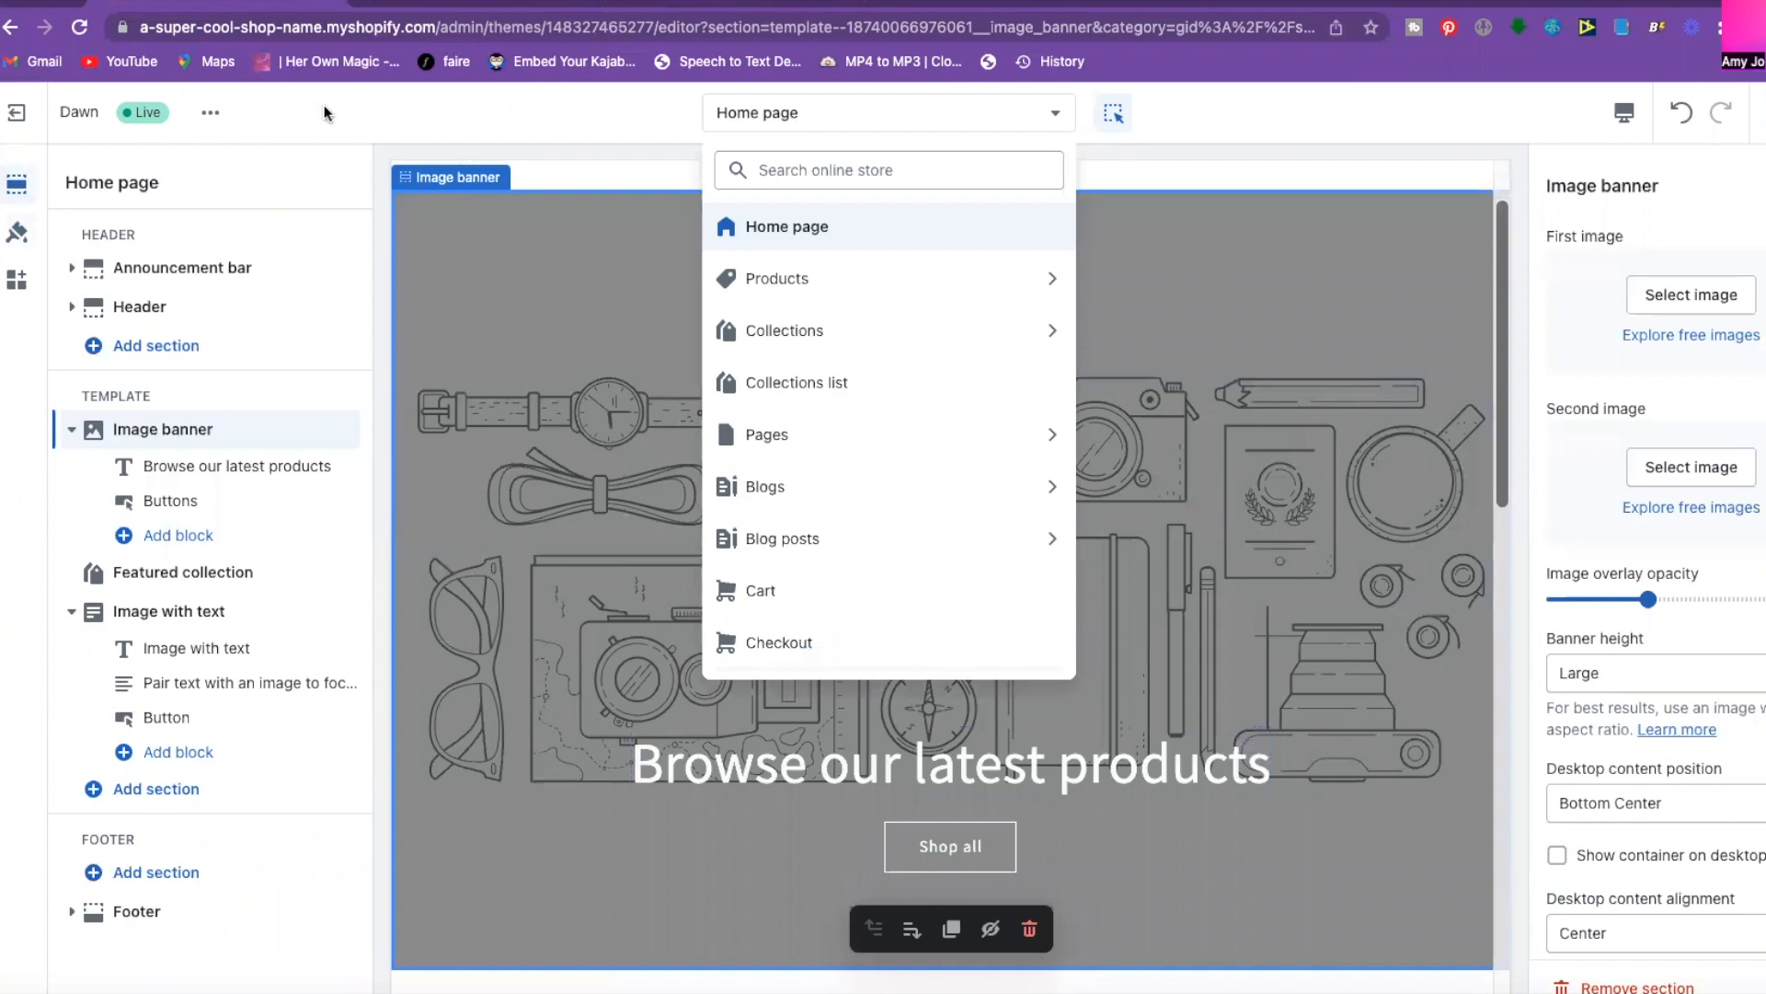
click(519, 116)
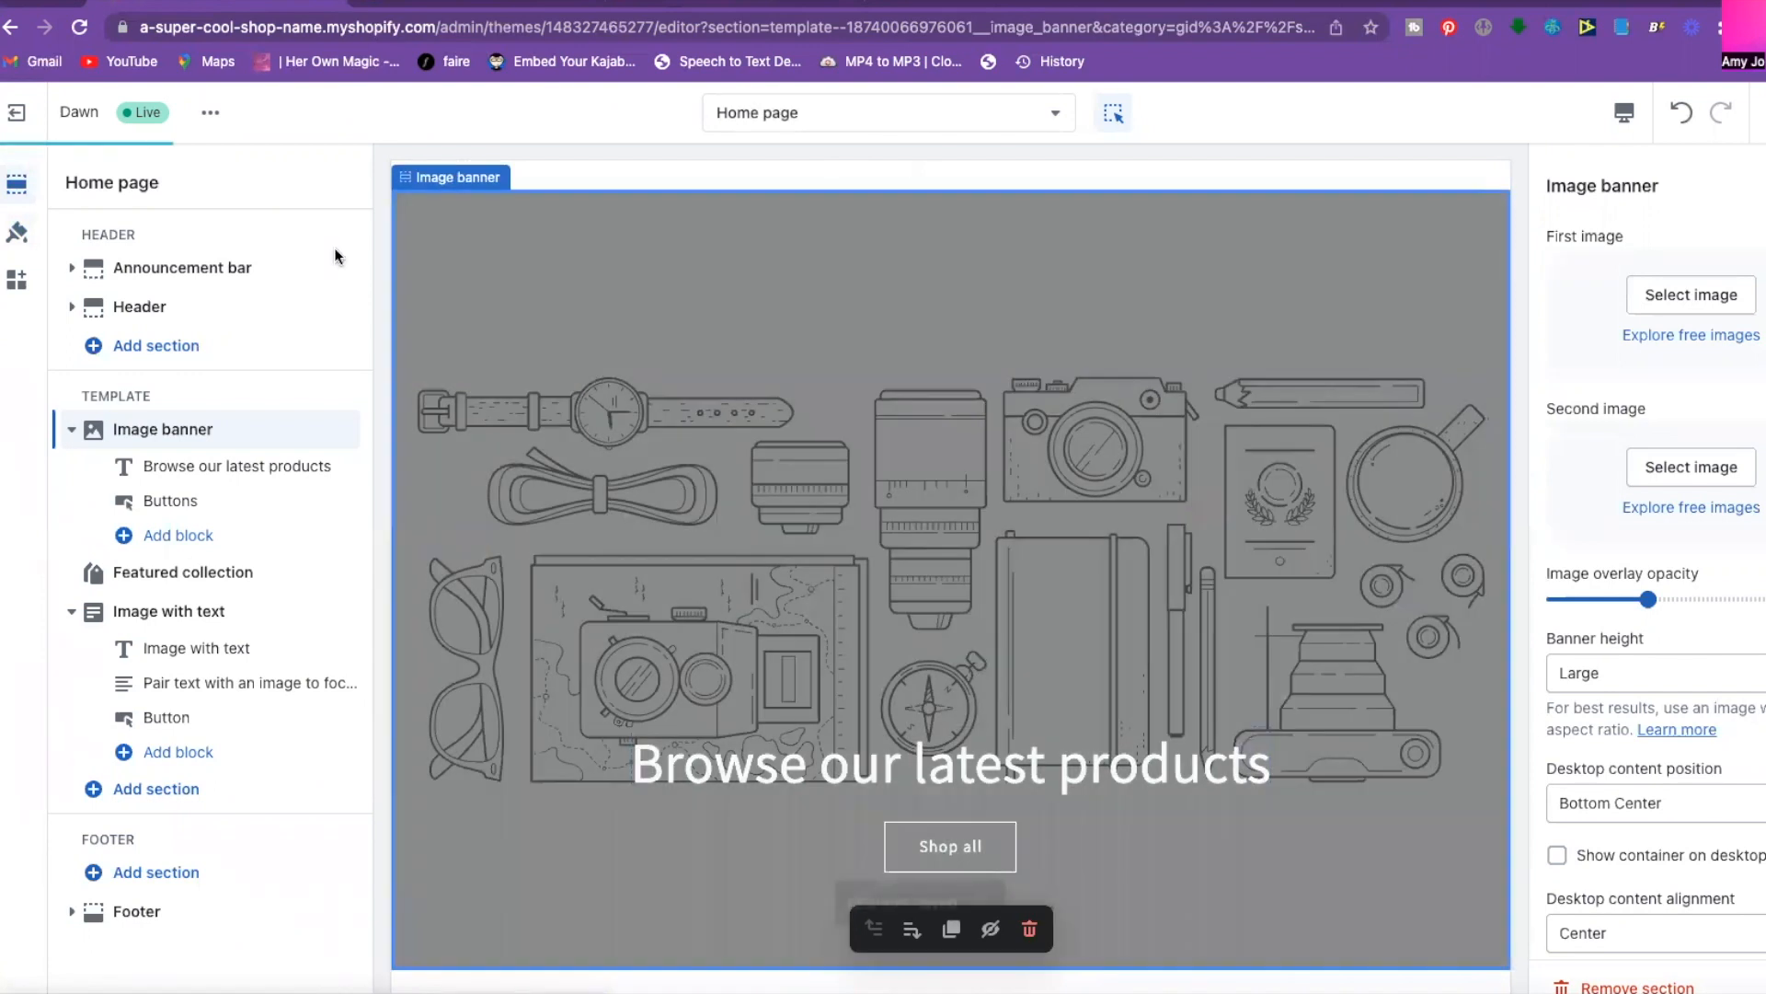
Save the Dawn theme changes and exit the theme editor to the Themes page.
click(26, 115)
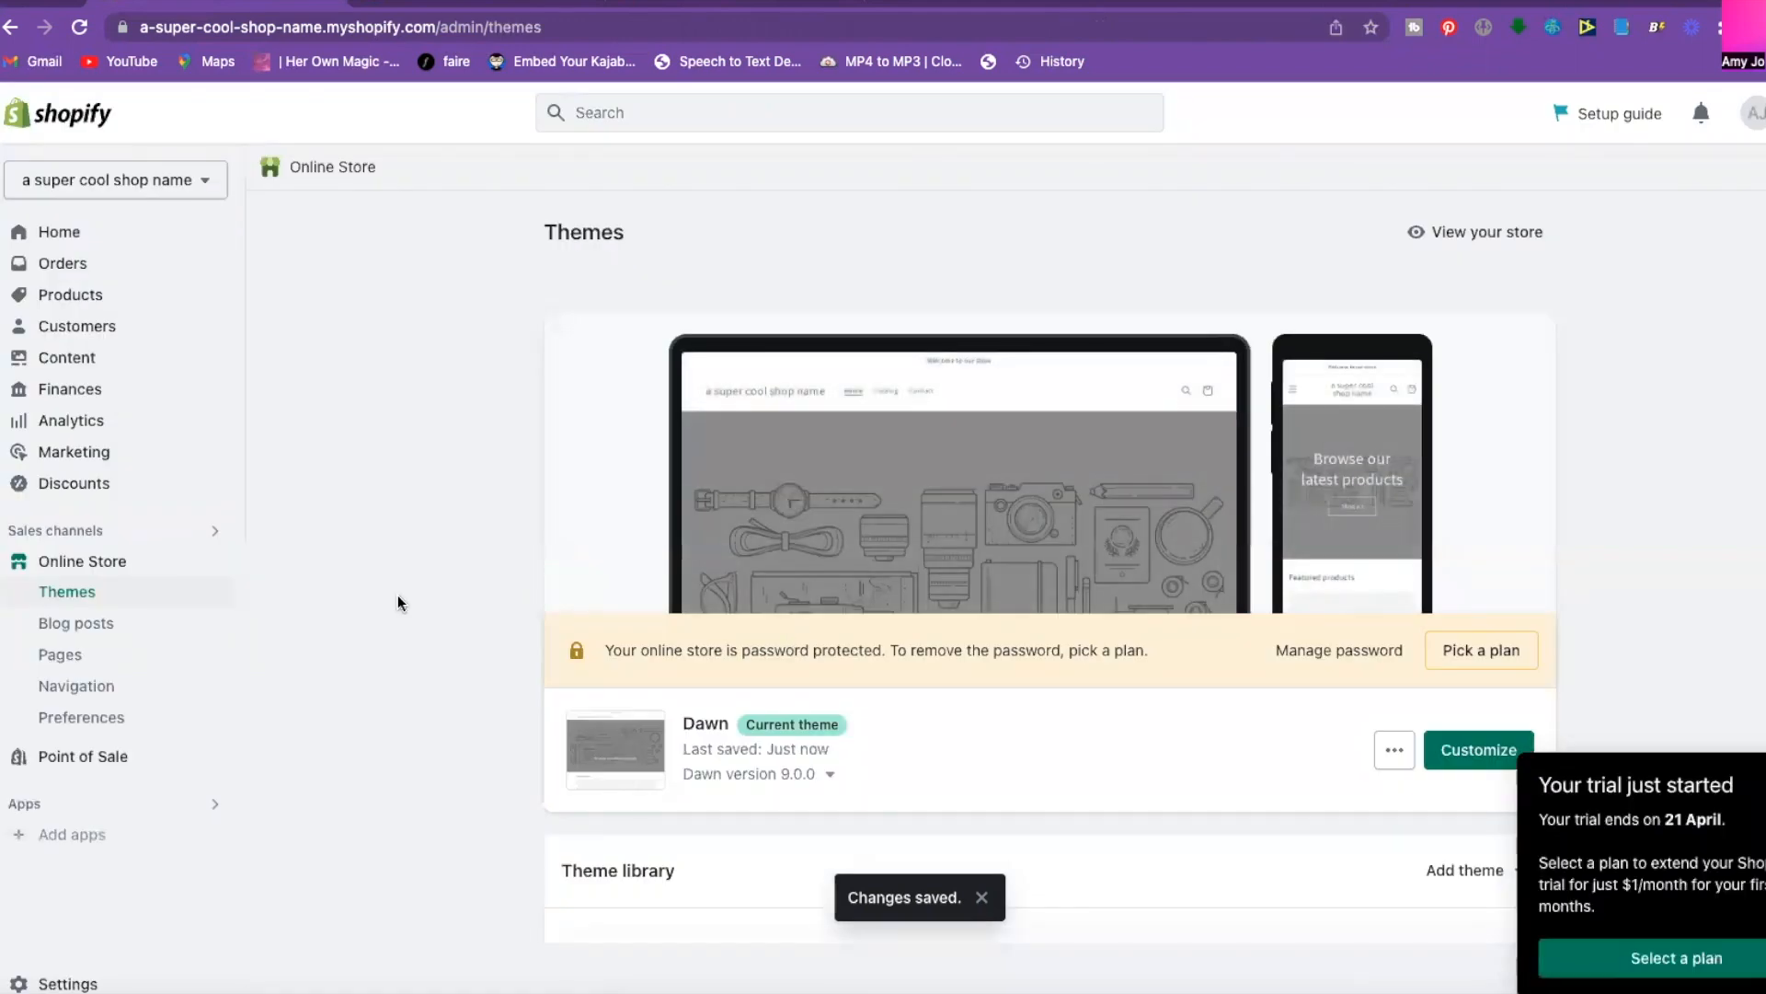
Open the plan selection from the Themes page and compare the Basic, Shopify and Advanced plans.
scroll(398, 594, down, 2)
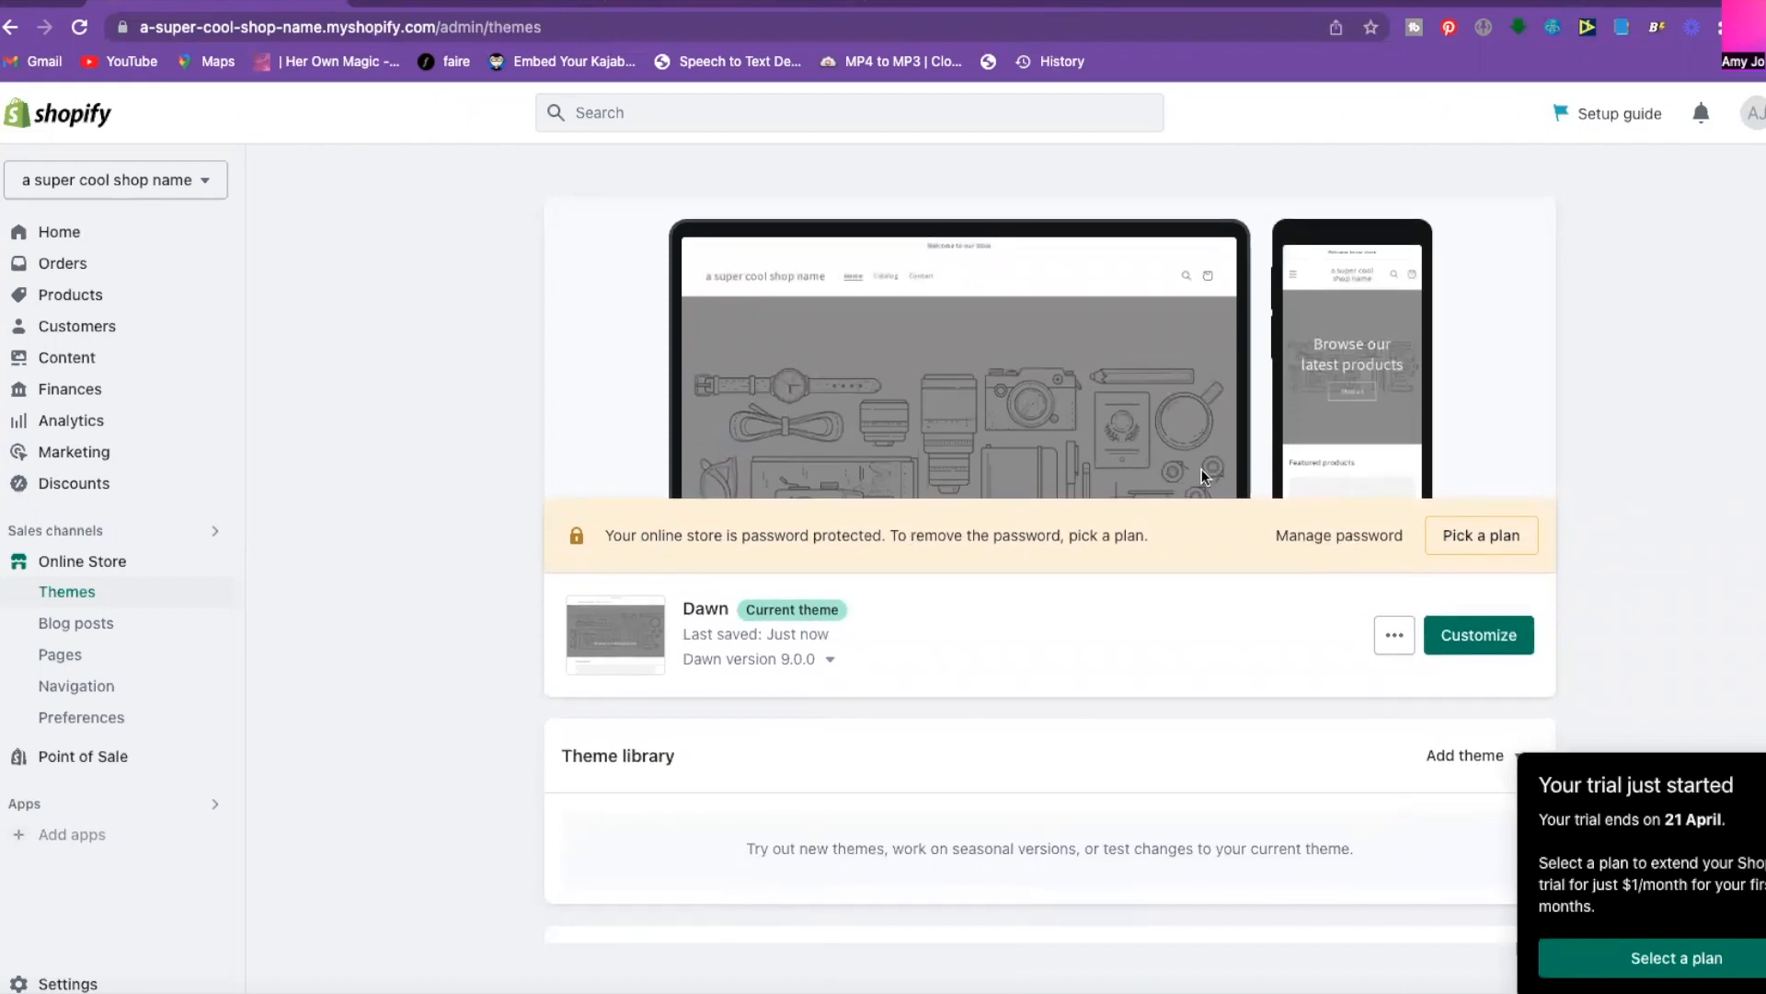
scroll(1139, 554, up, 1)
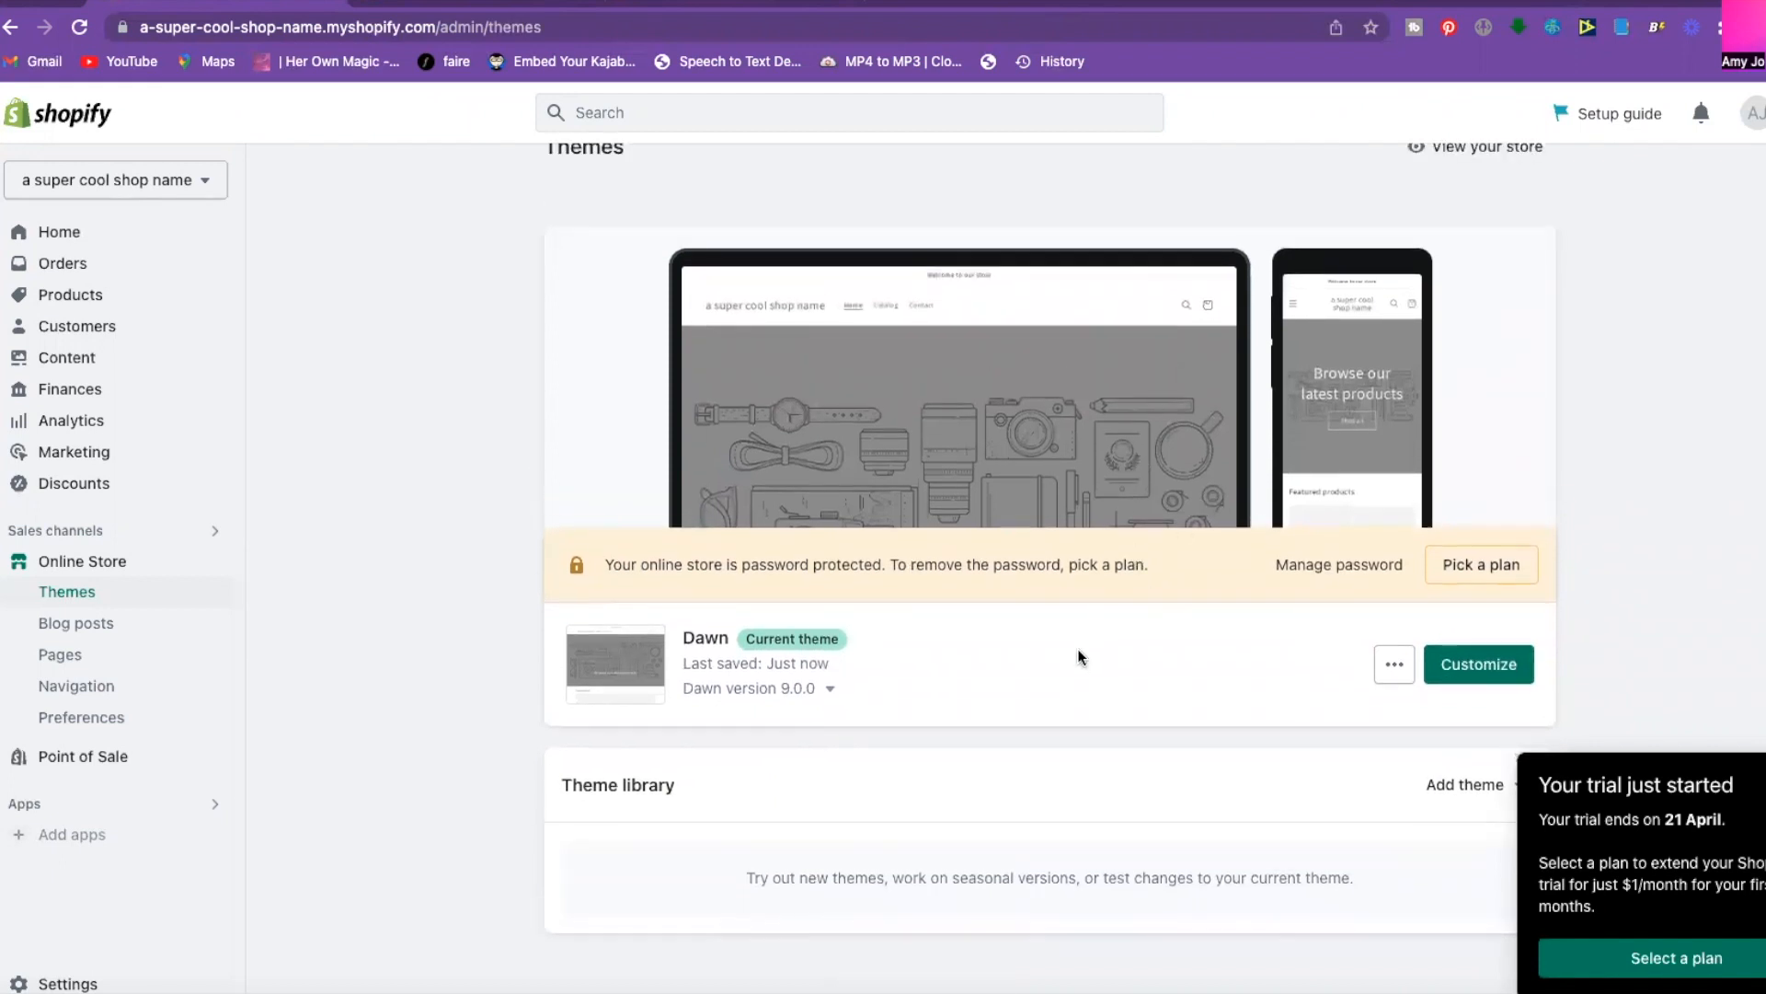
scroll(1067, 648, down, 1)
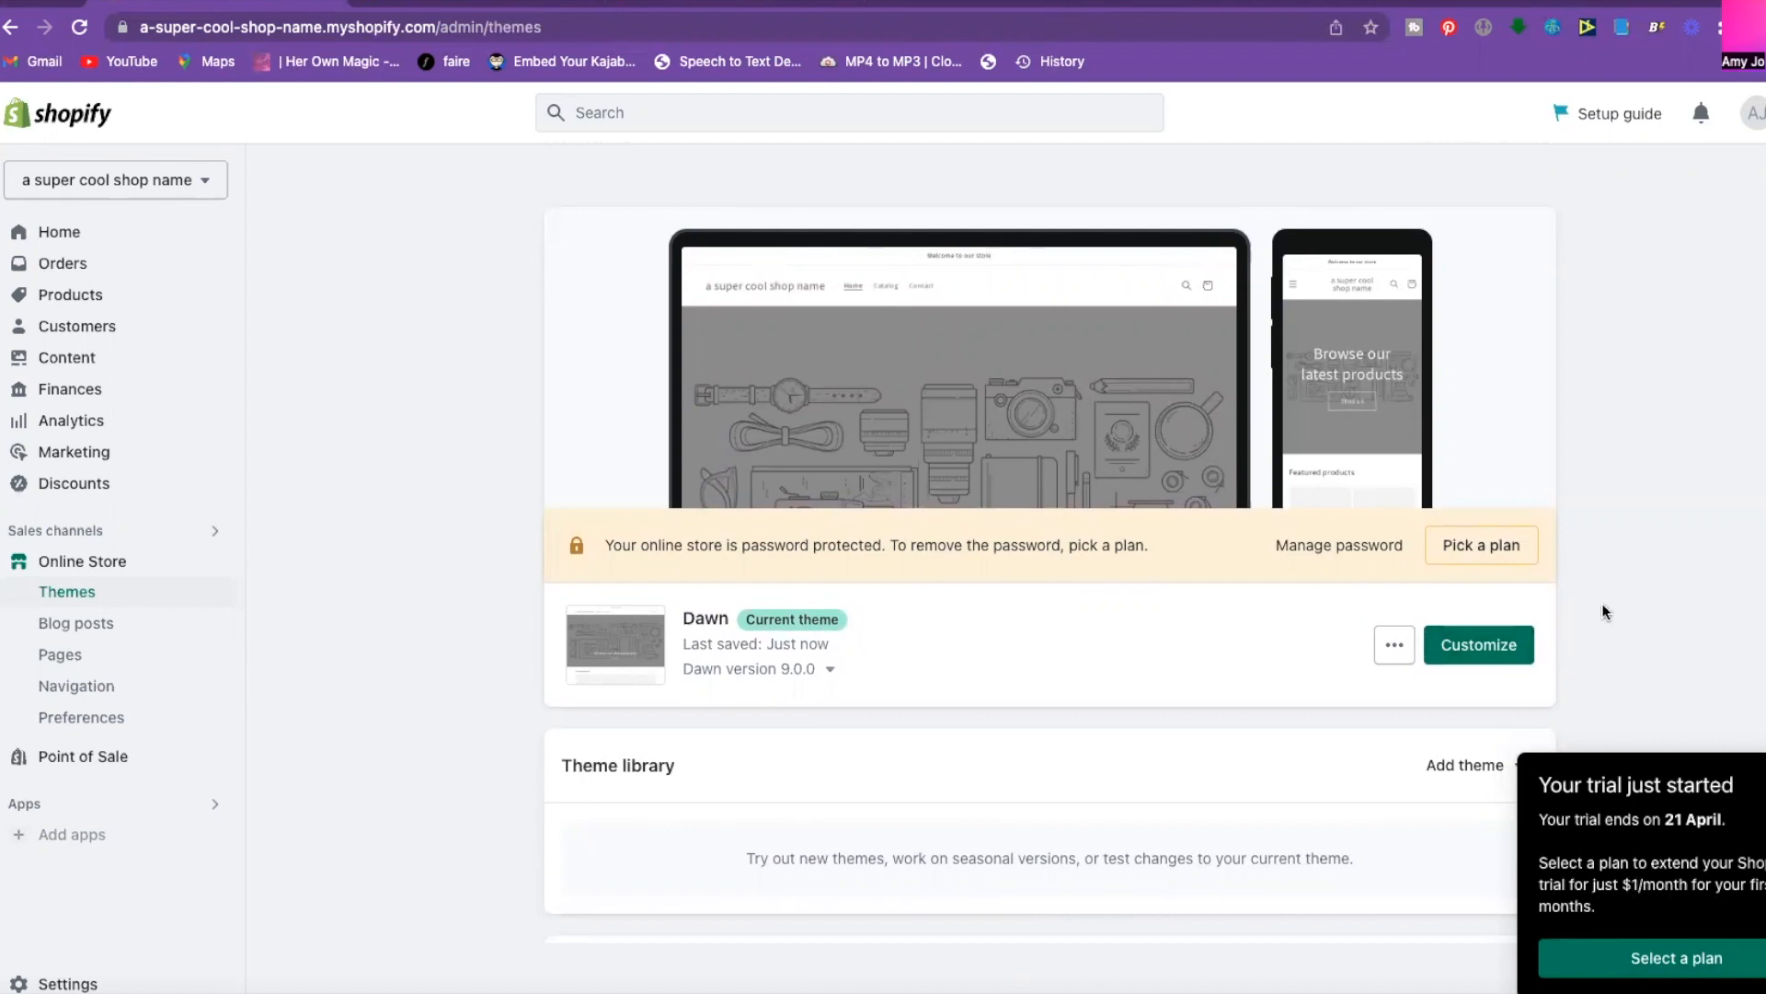
click(1483, 545)
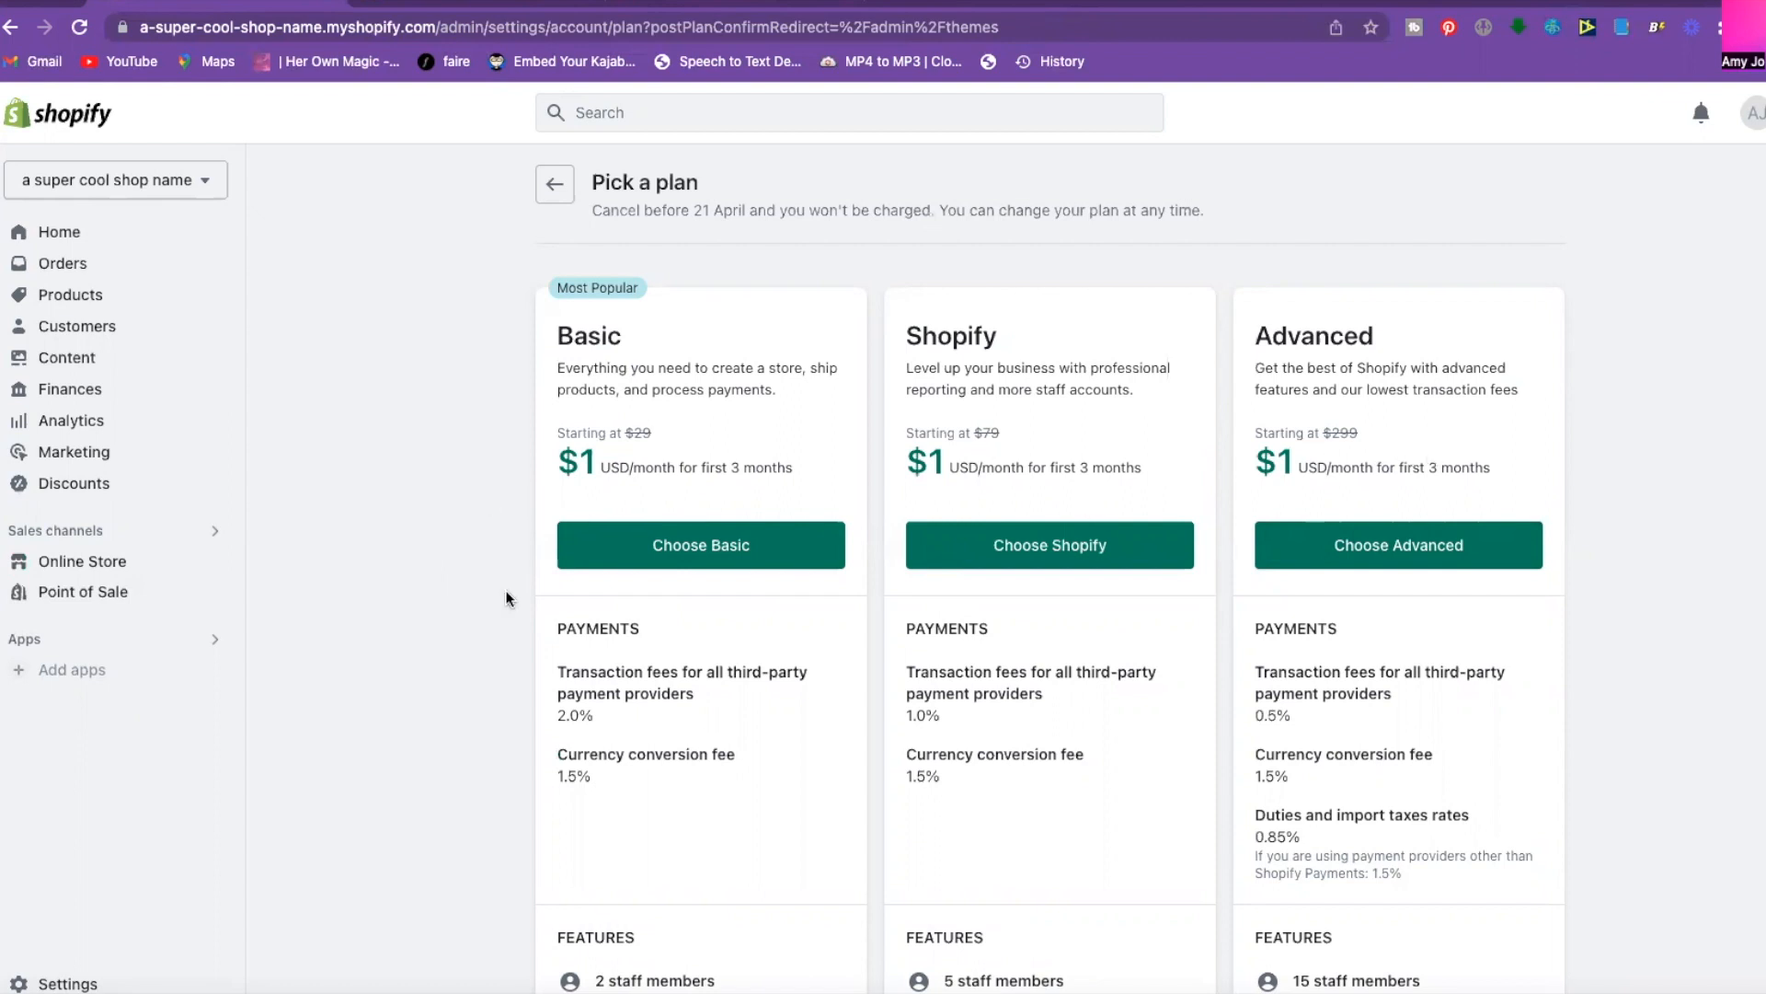
scroll(508, 596, down, 7)
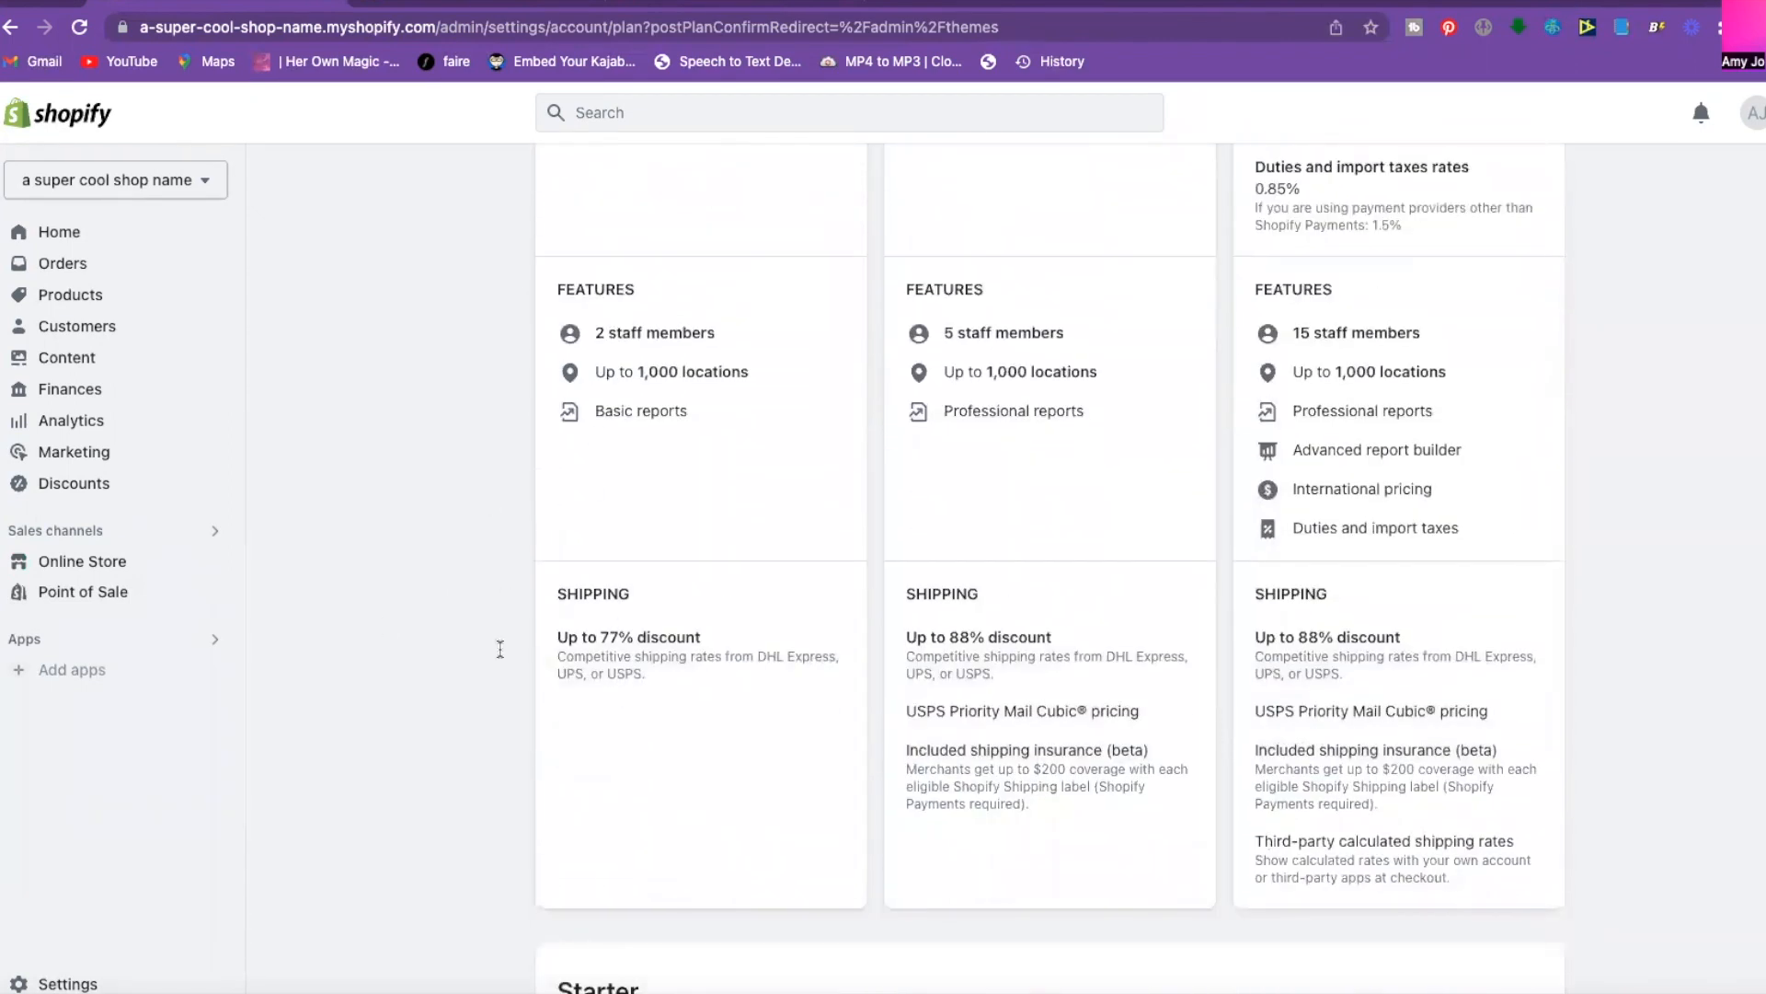
scroll(384, 618, up, 7)
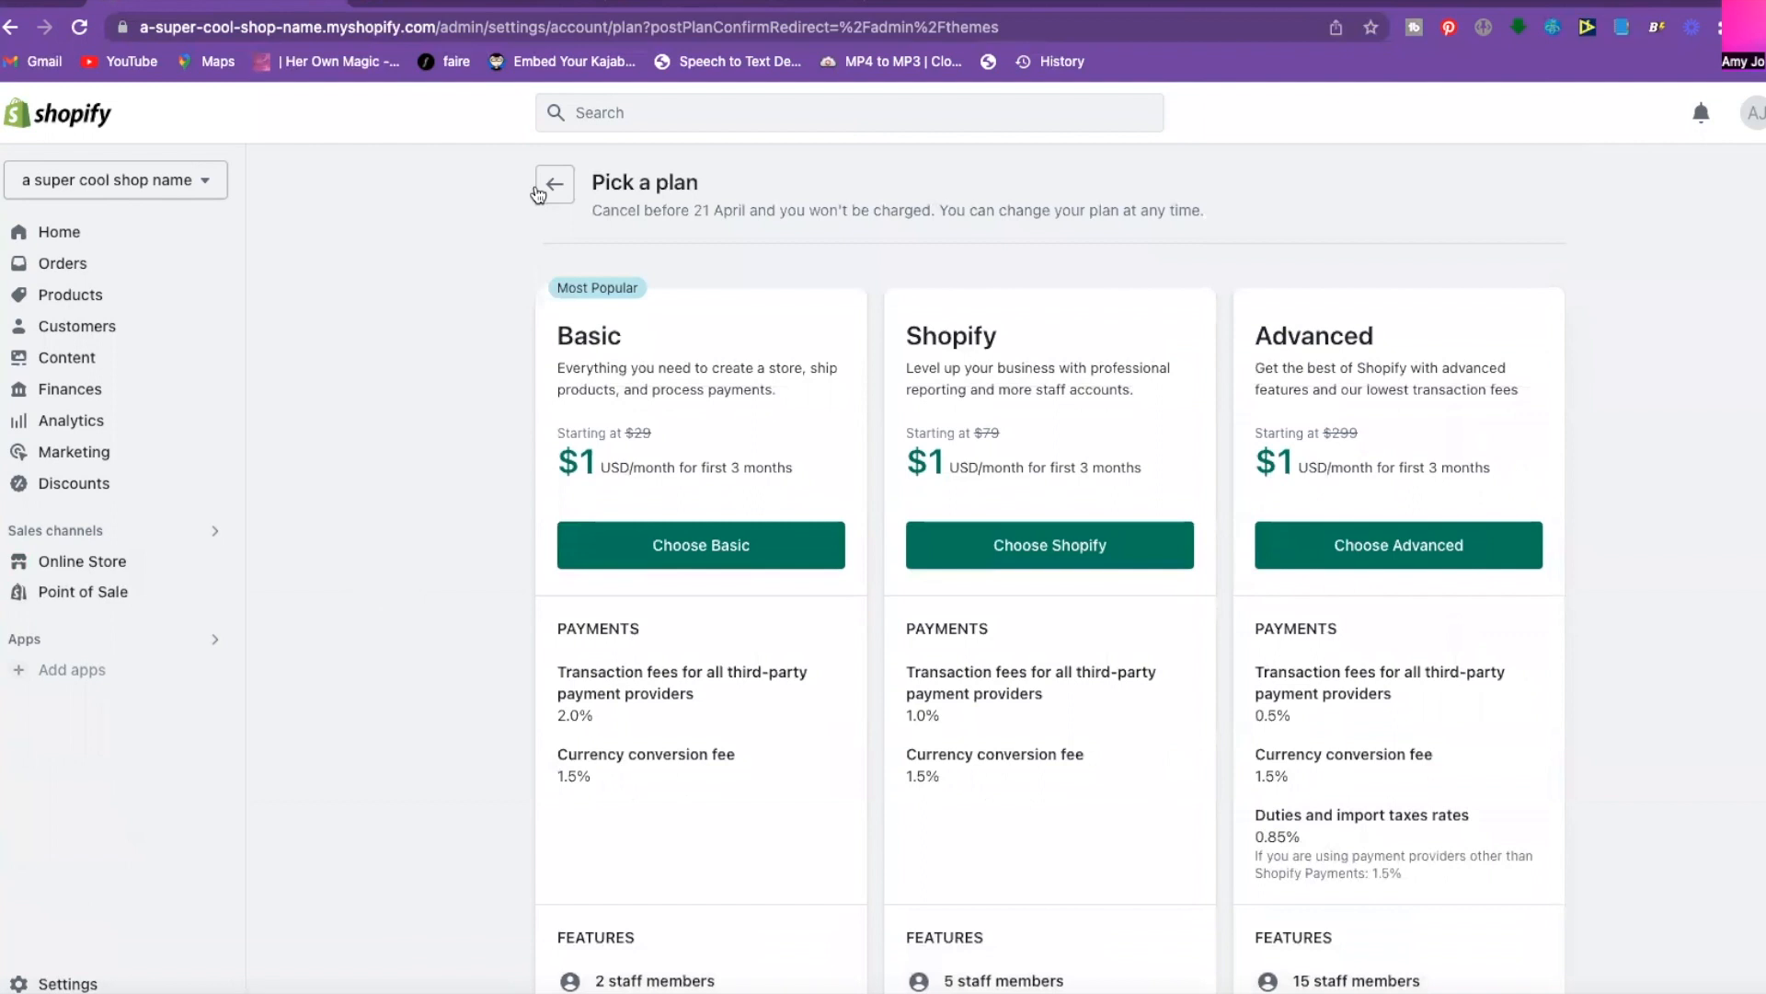
Start adding the first product from the home page's setup guide and title it "Necklace lalalal".
click(44, 236)
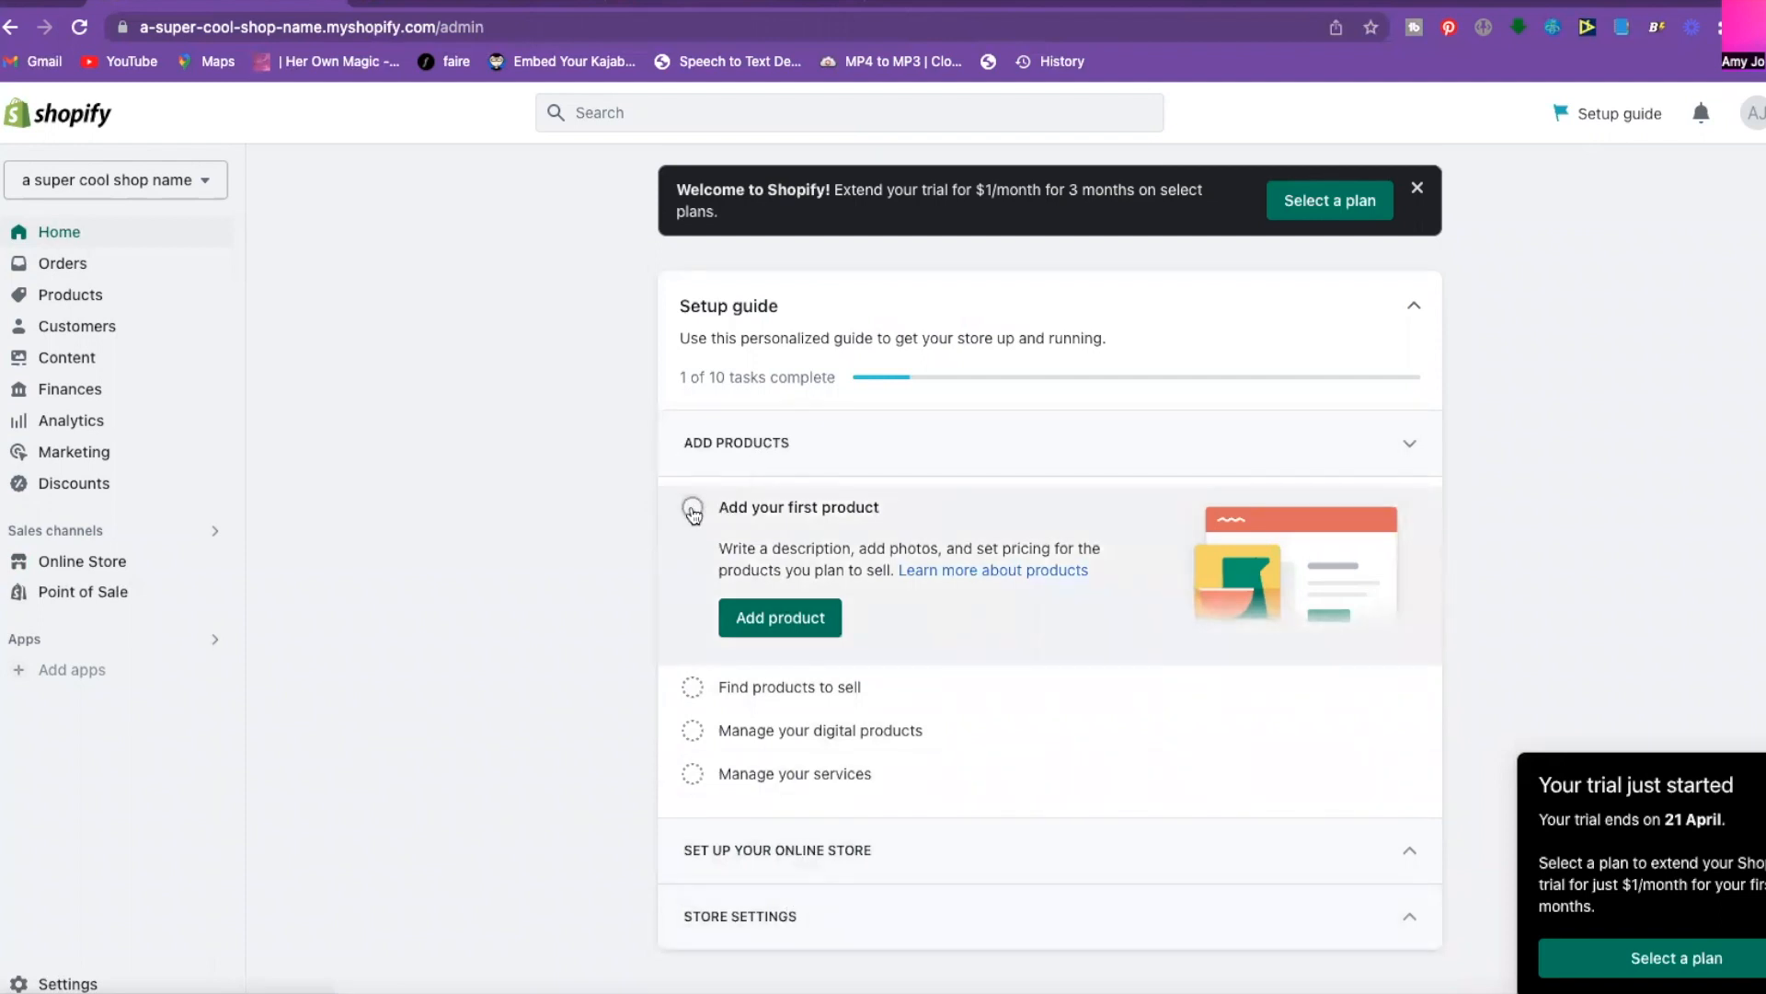
click(778, 619)
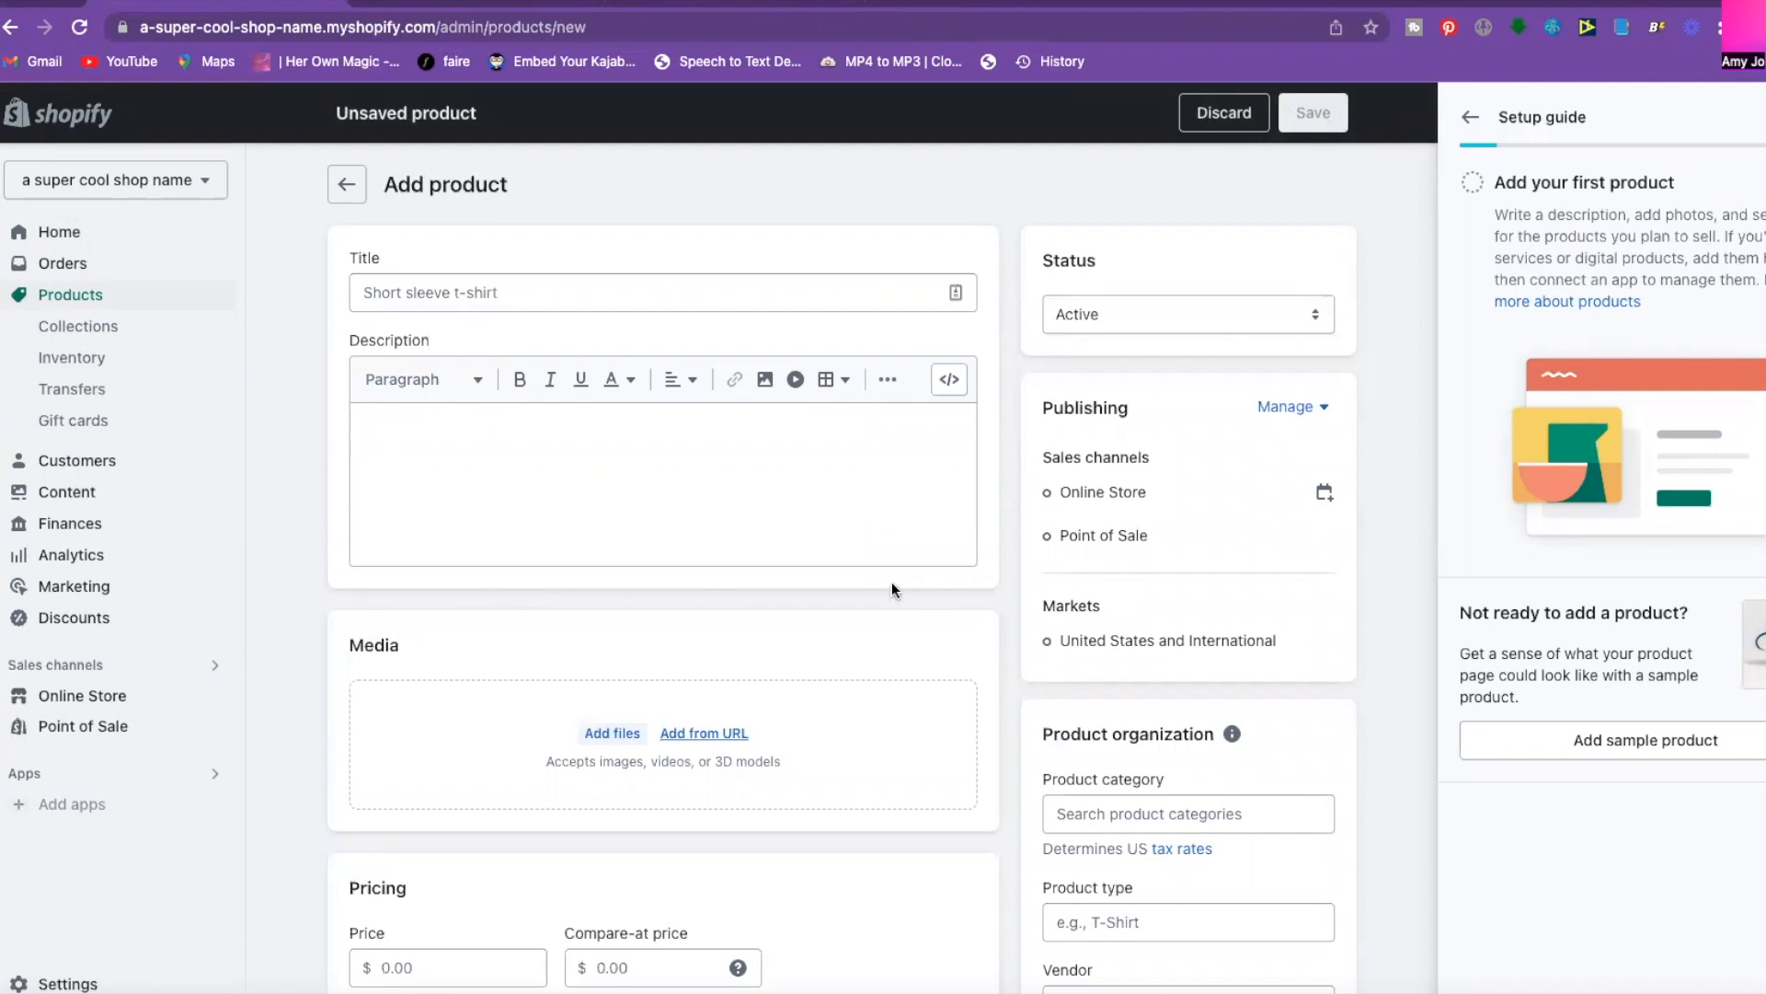
click(405, 299)
text(Necklace lalalal)
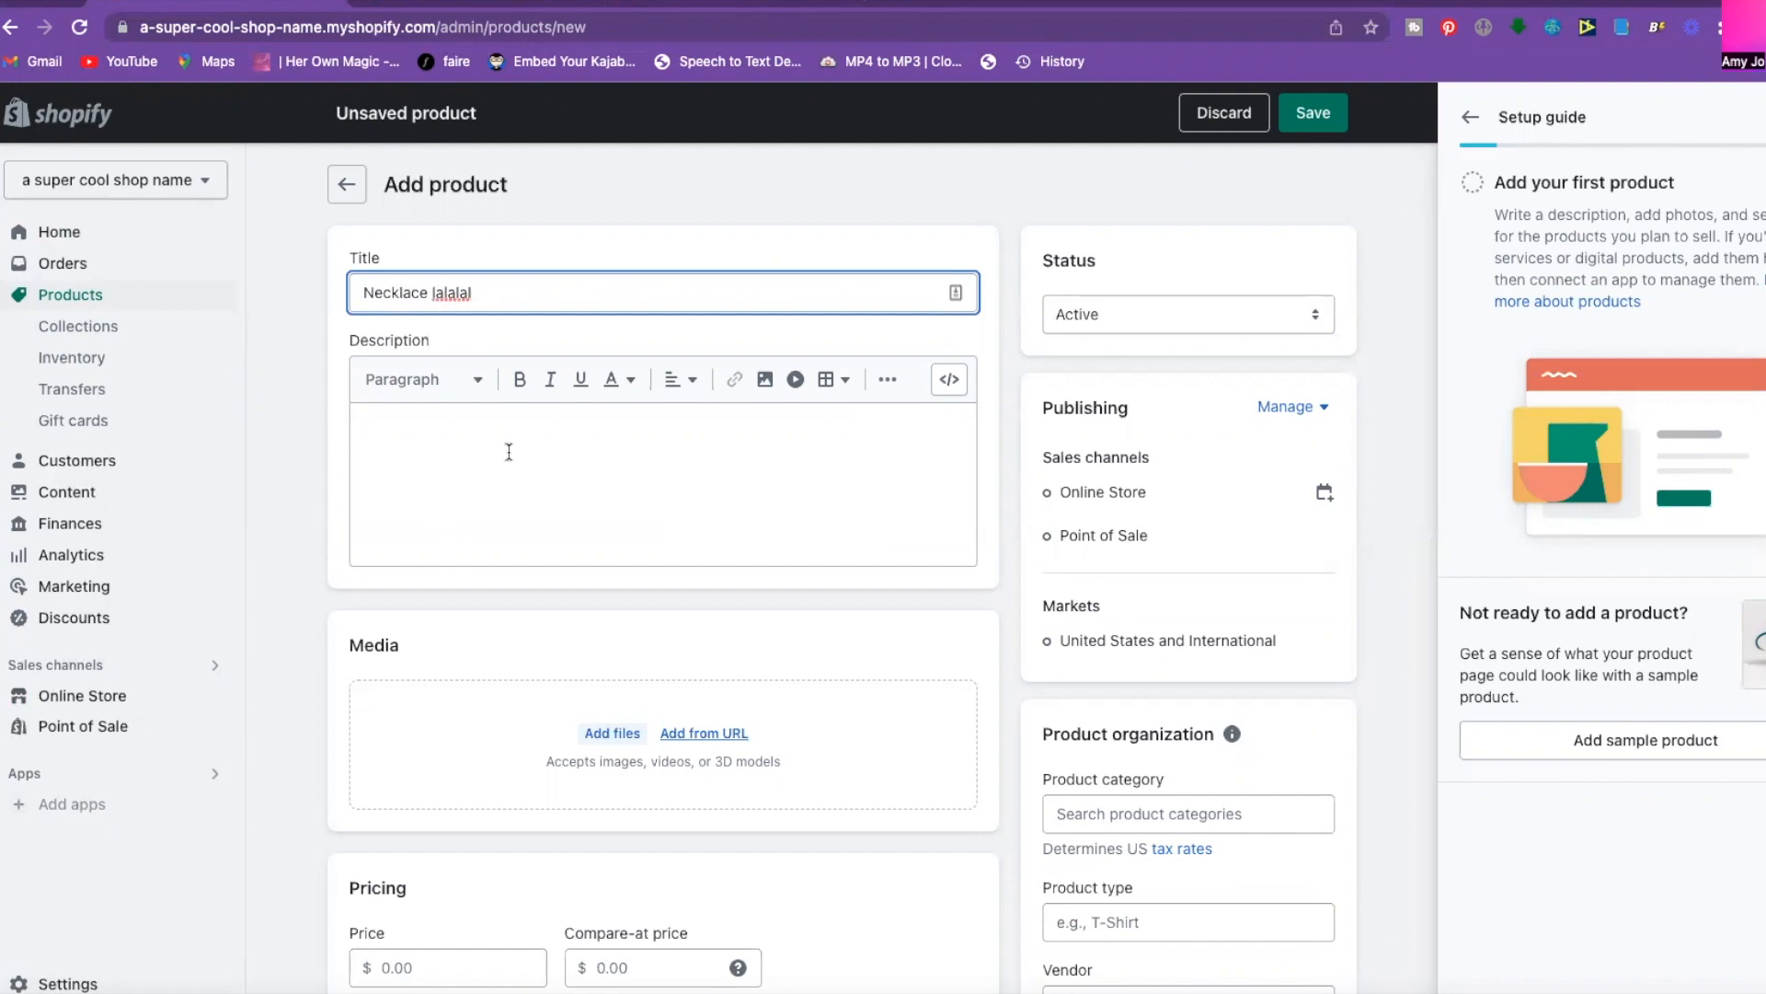
click(373, 570)
Set the necklace product's price to $9.99 and its compare-at price to $29.99.
scroll(374, 570, down, 3)
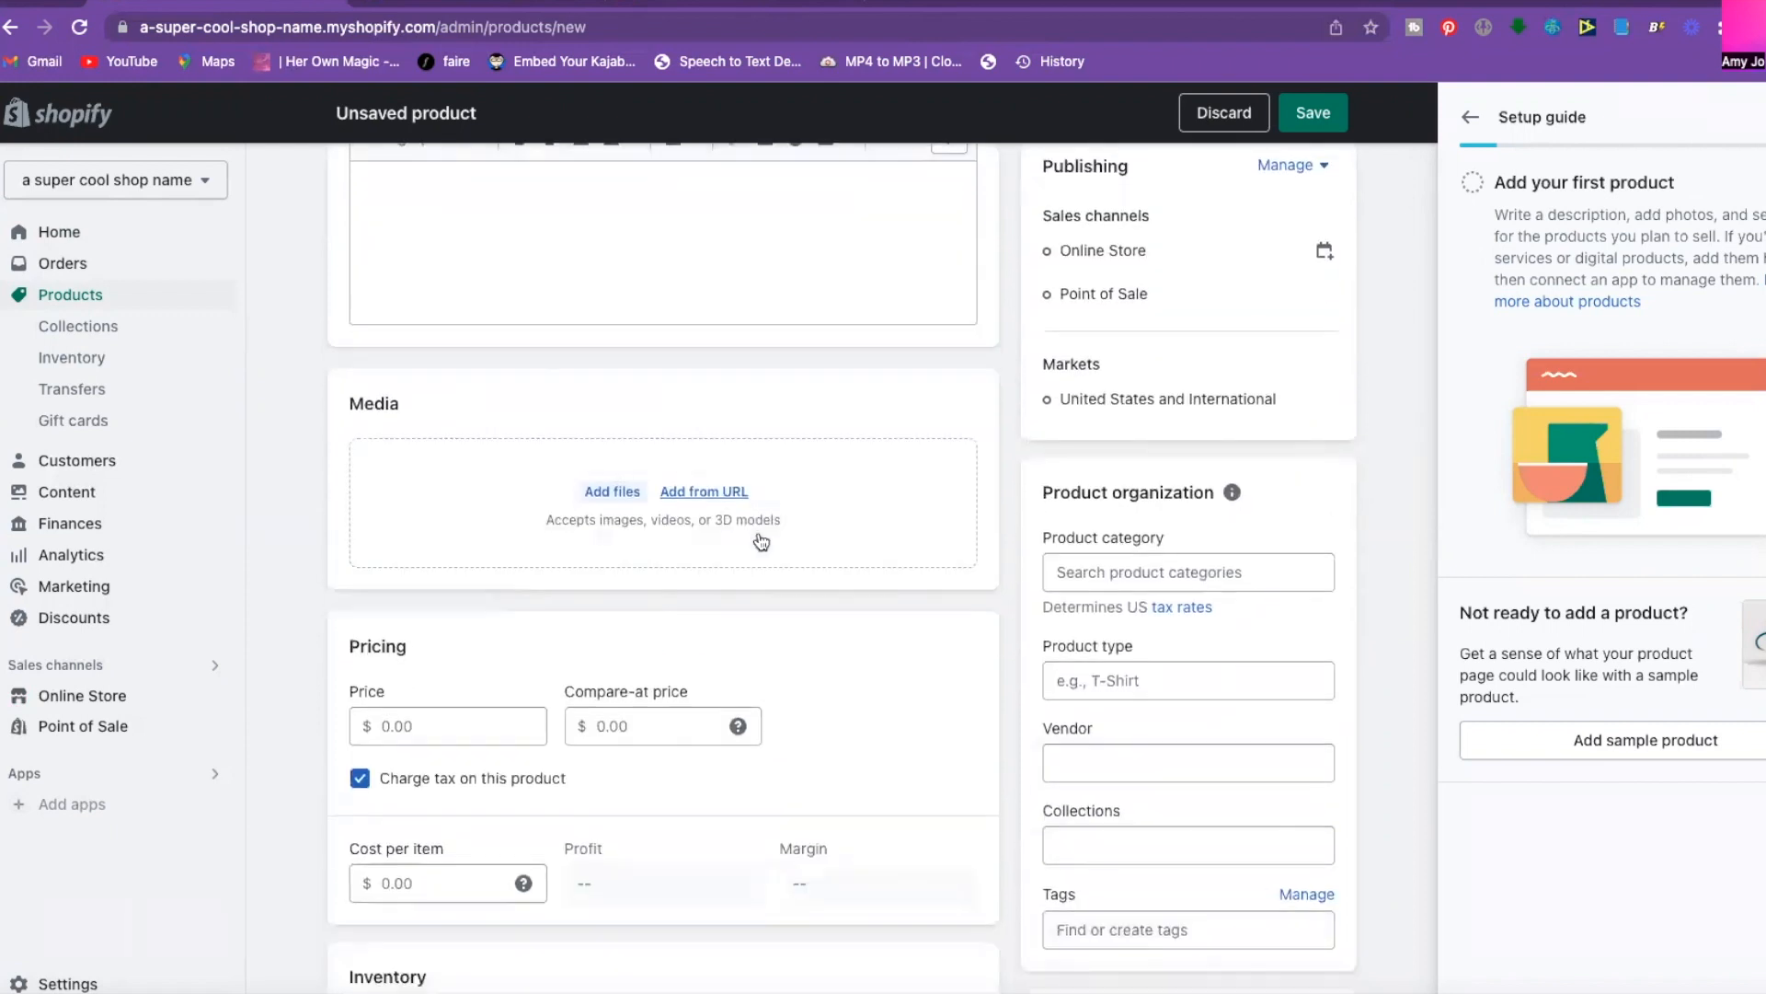
scroll(405, 515, down, 3)
scroll(428, 479, down, 1)
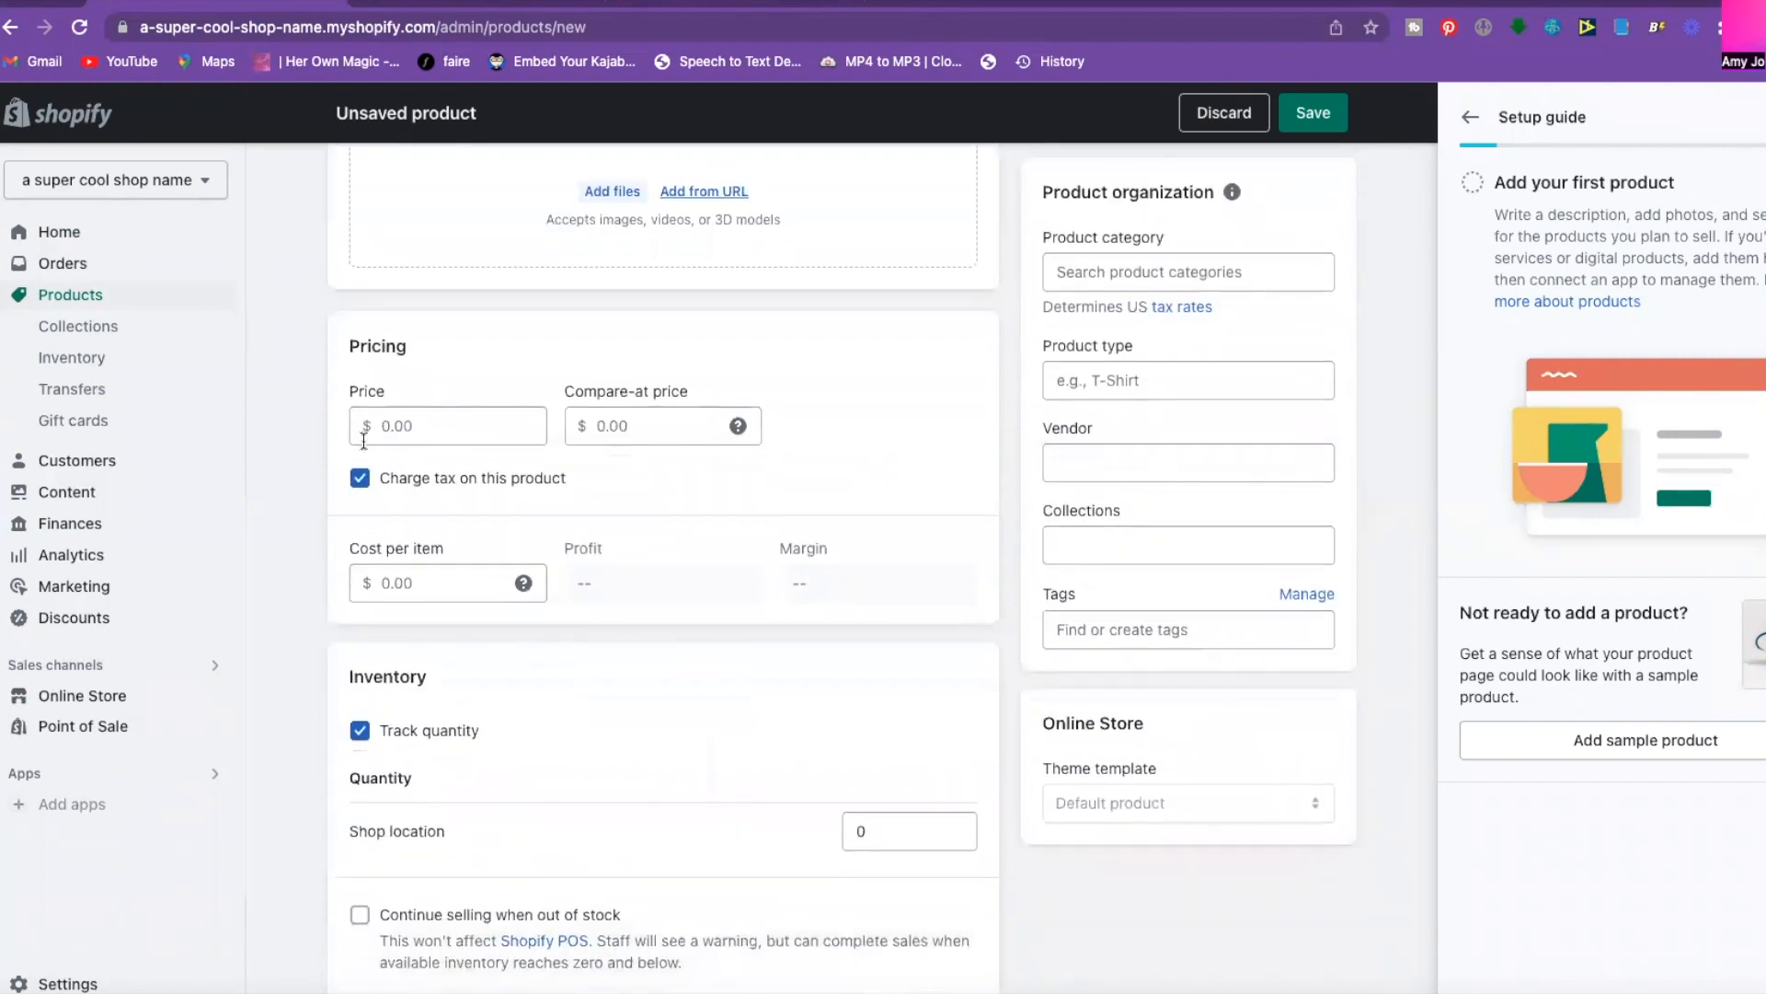
click(398, 426)
text(9.99)
click(600, 426)
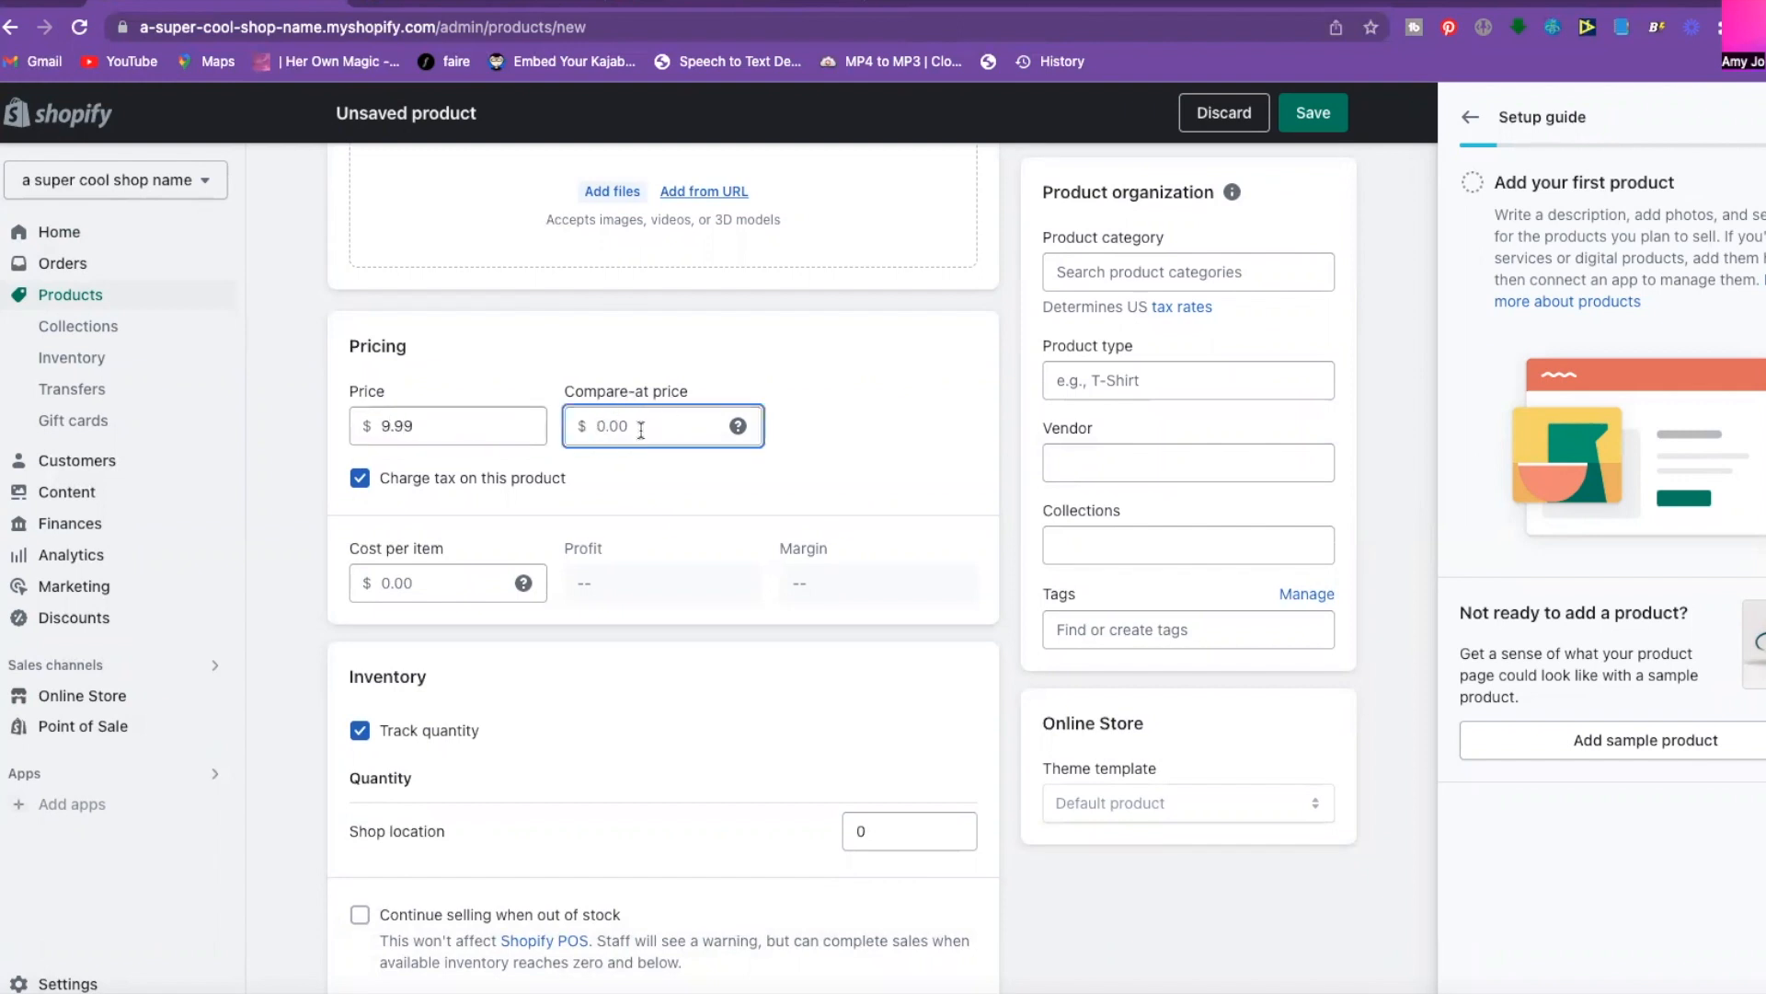
text(29.99)
click(741, 471)
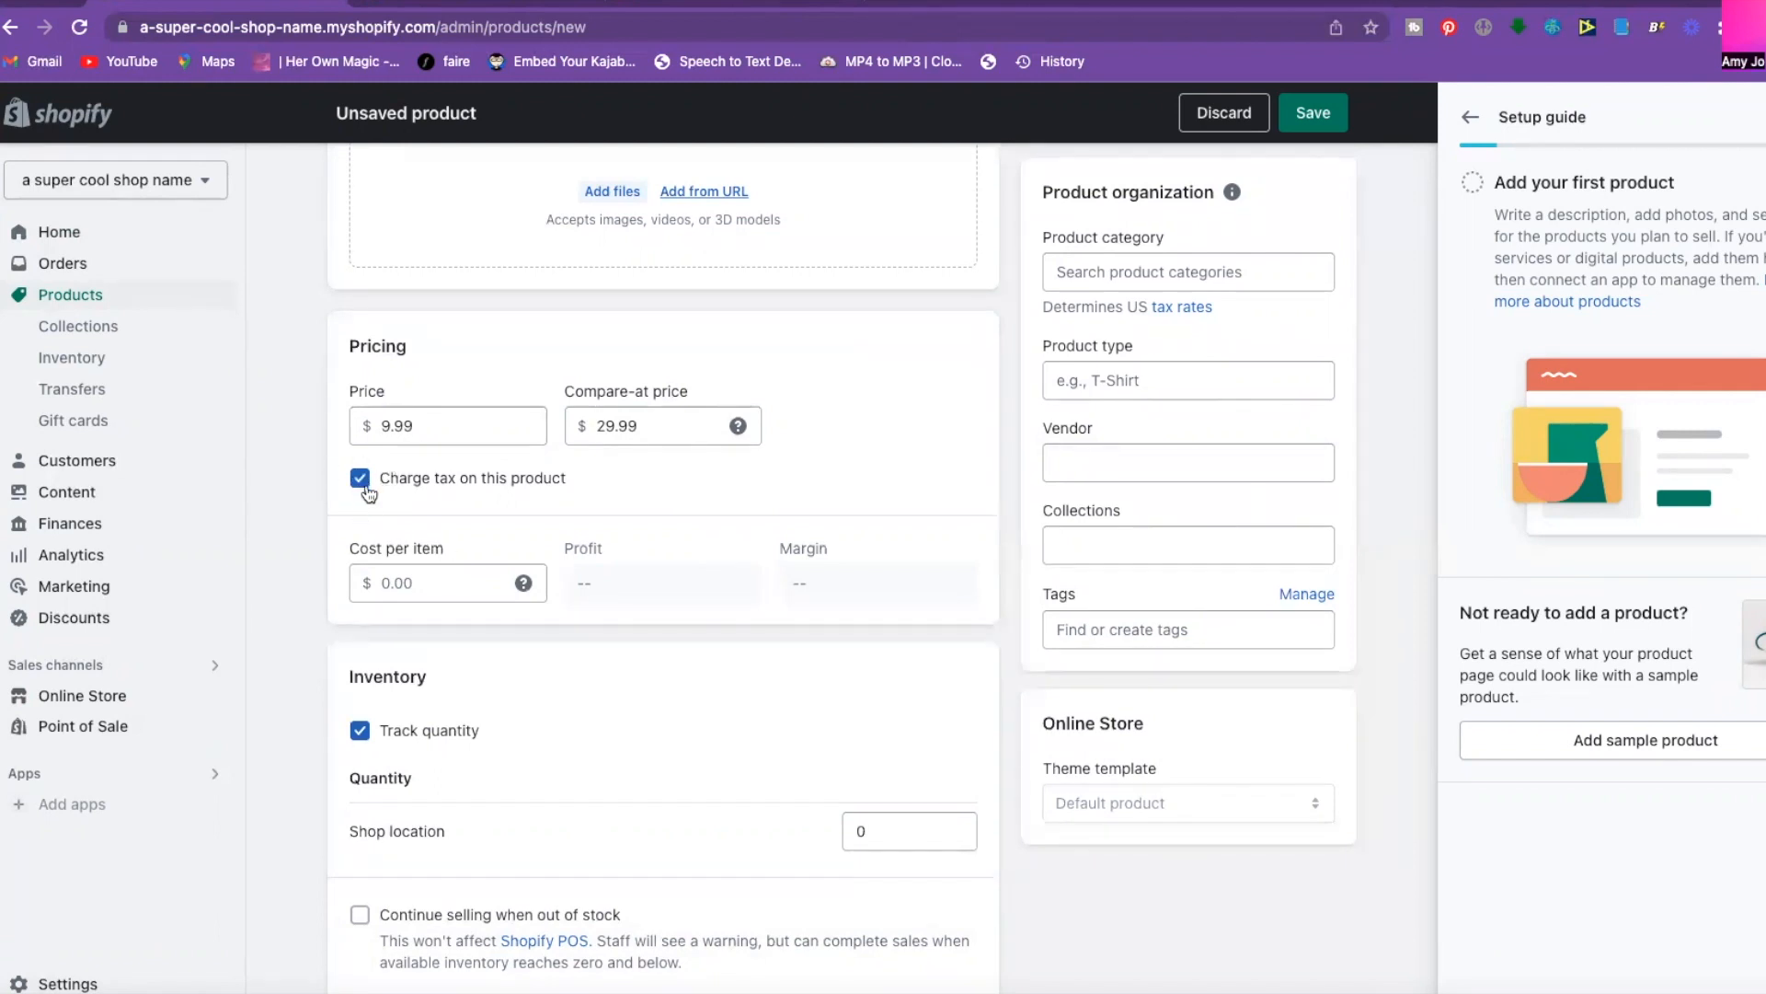
Set the necklace product's inventory quantity at Shop location to 1.
scroll(366, 502, down, 3)
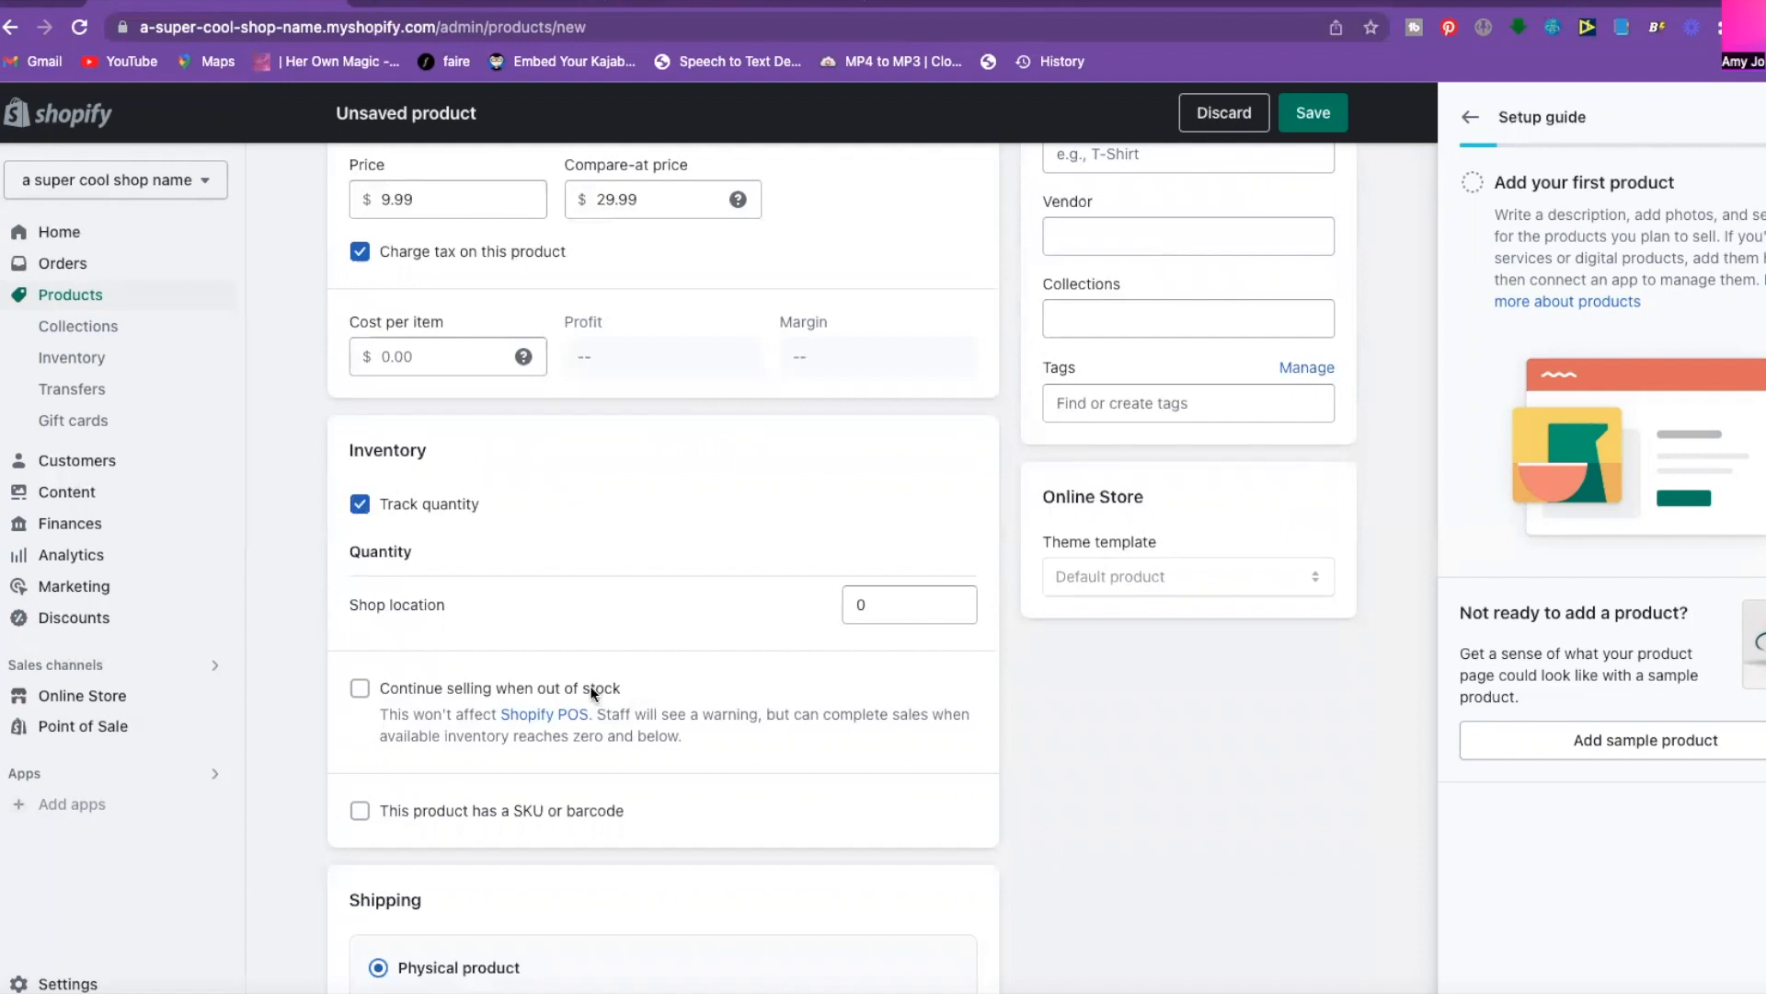
click(876, 603)
text(1)
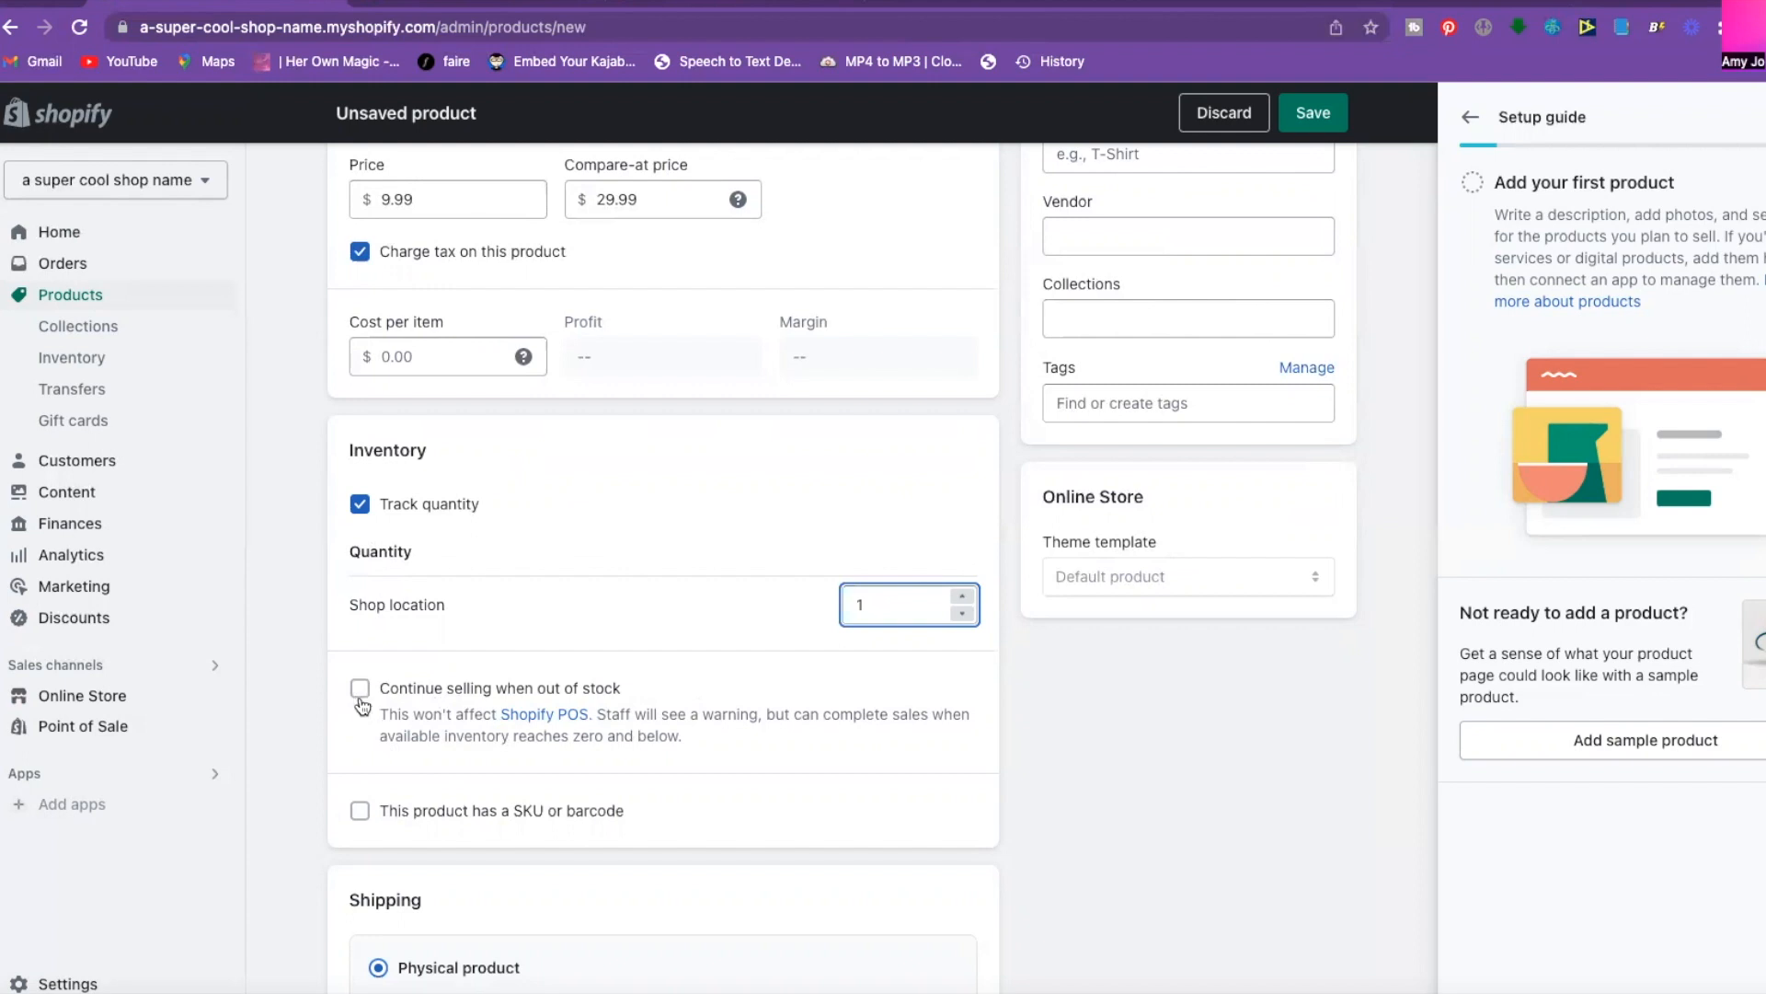
Add a variant option with its name left blank and try to save the necklace product.
scroll(371, 821, down, 8)
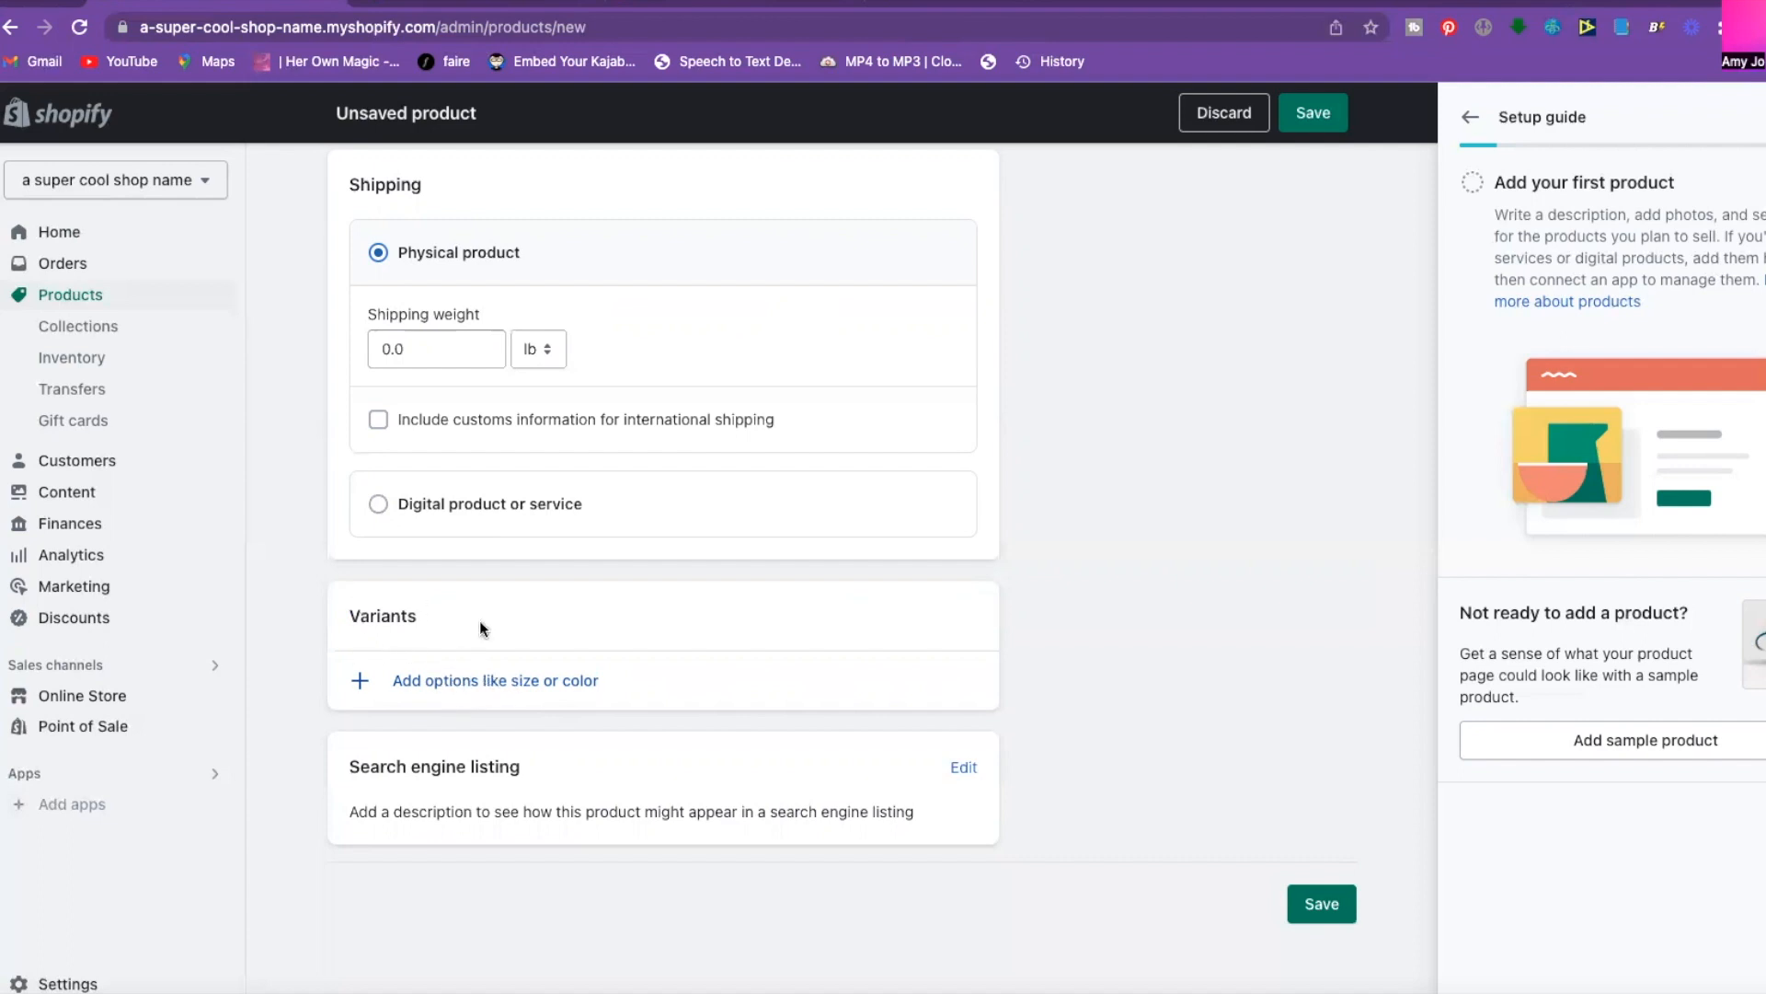
click(482, 680)
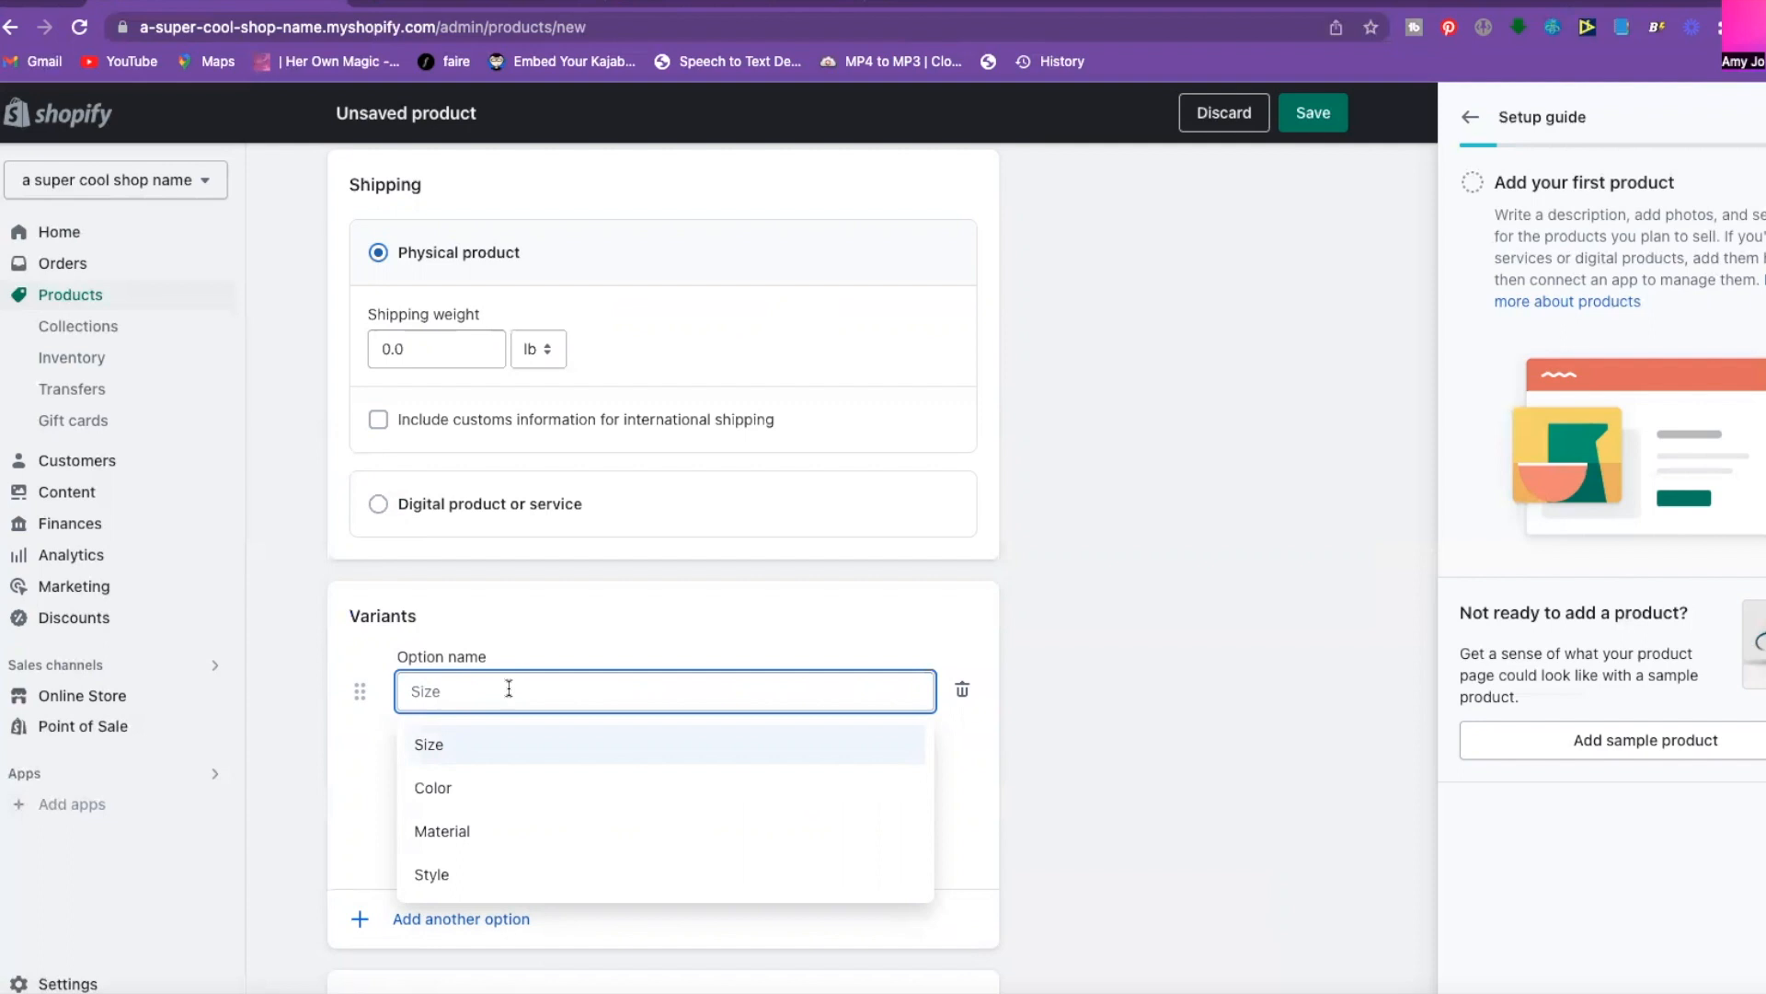
click(512, 644)
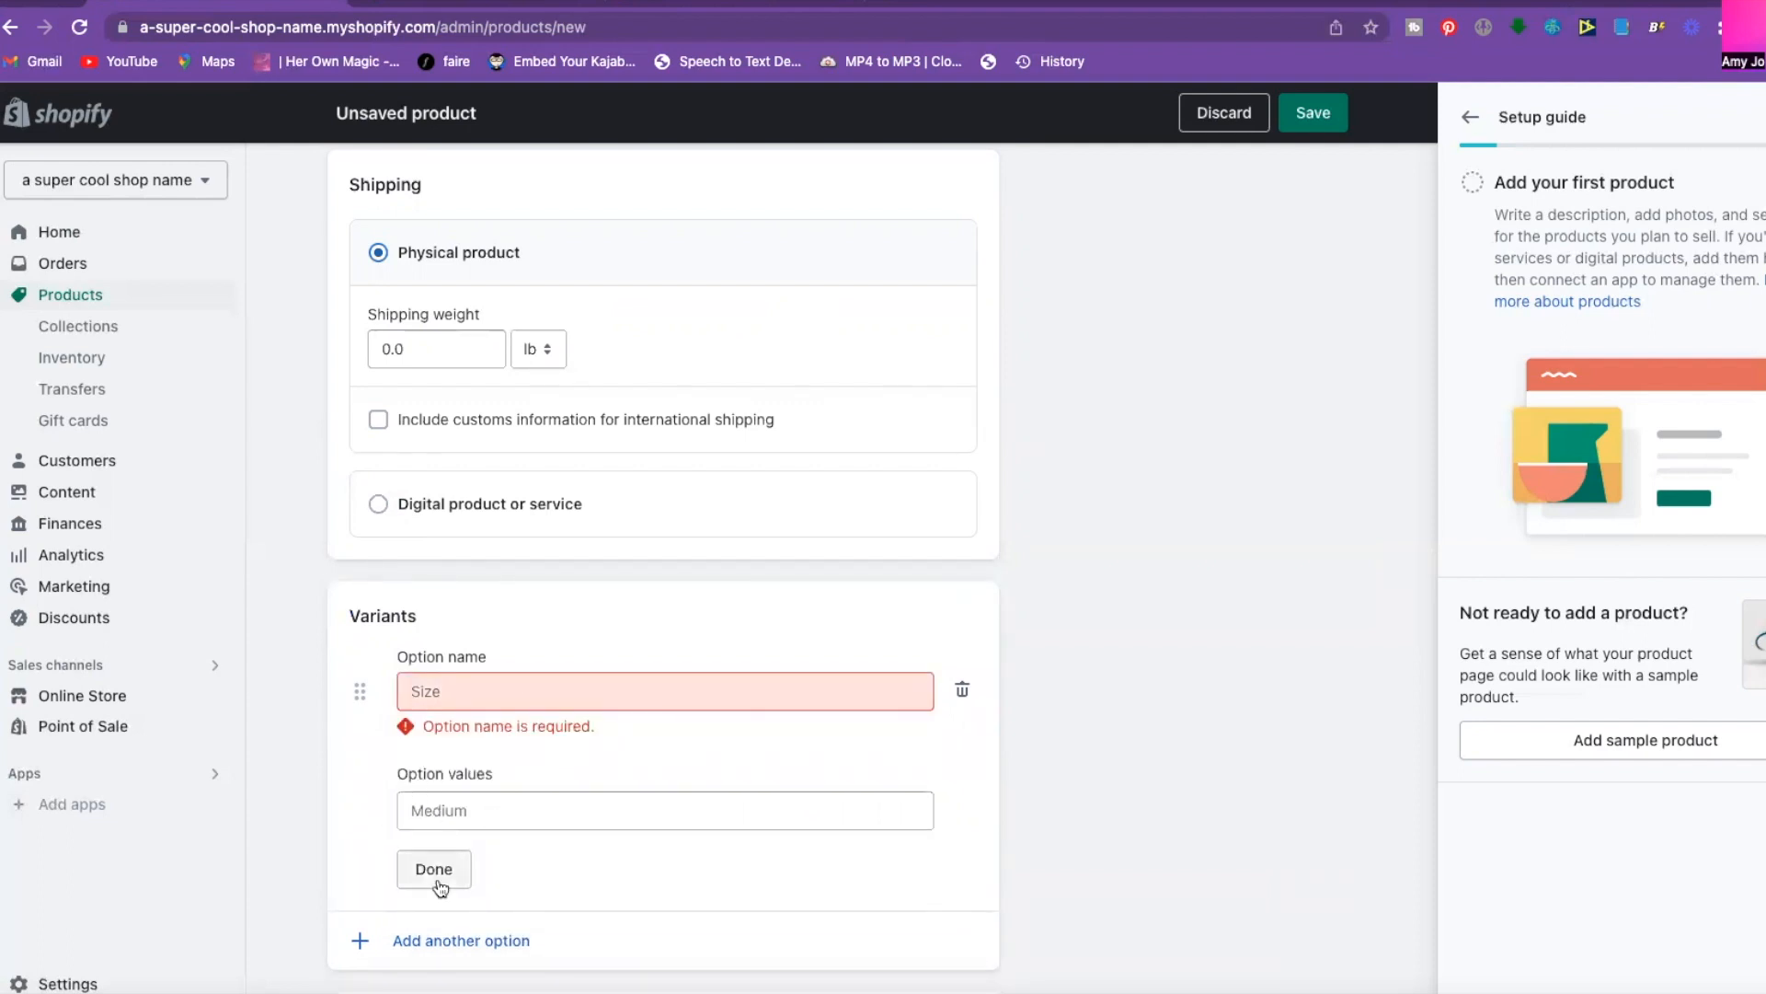
scroll(631, 858, down, 3)
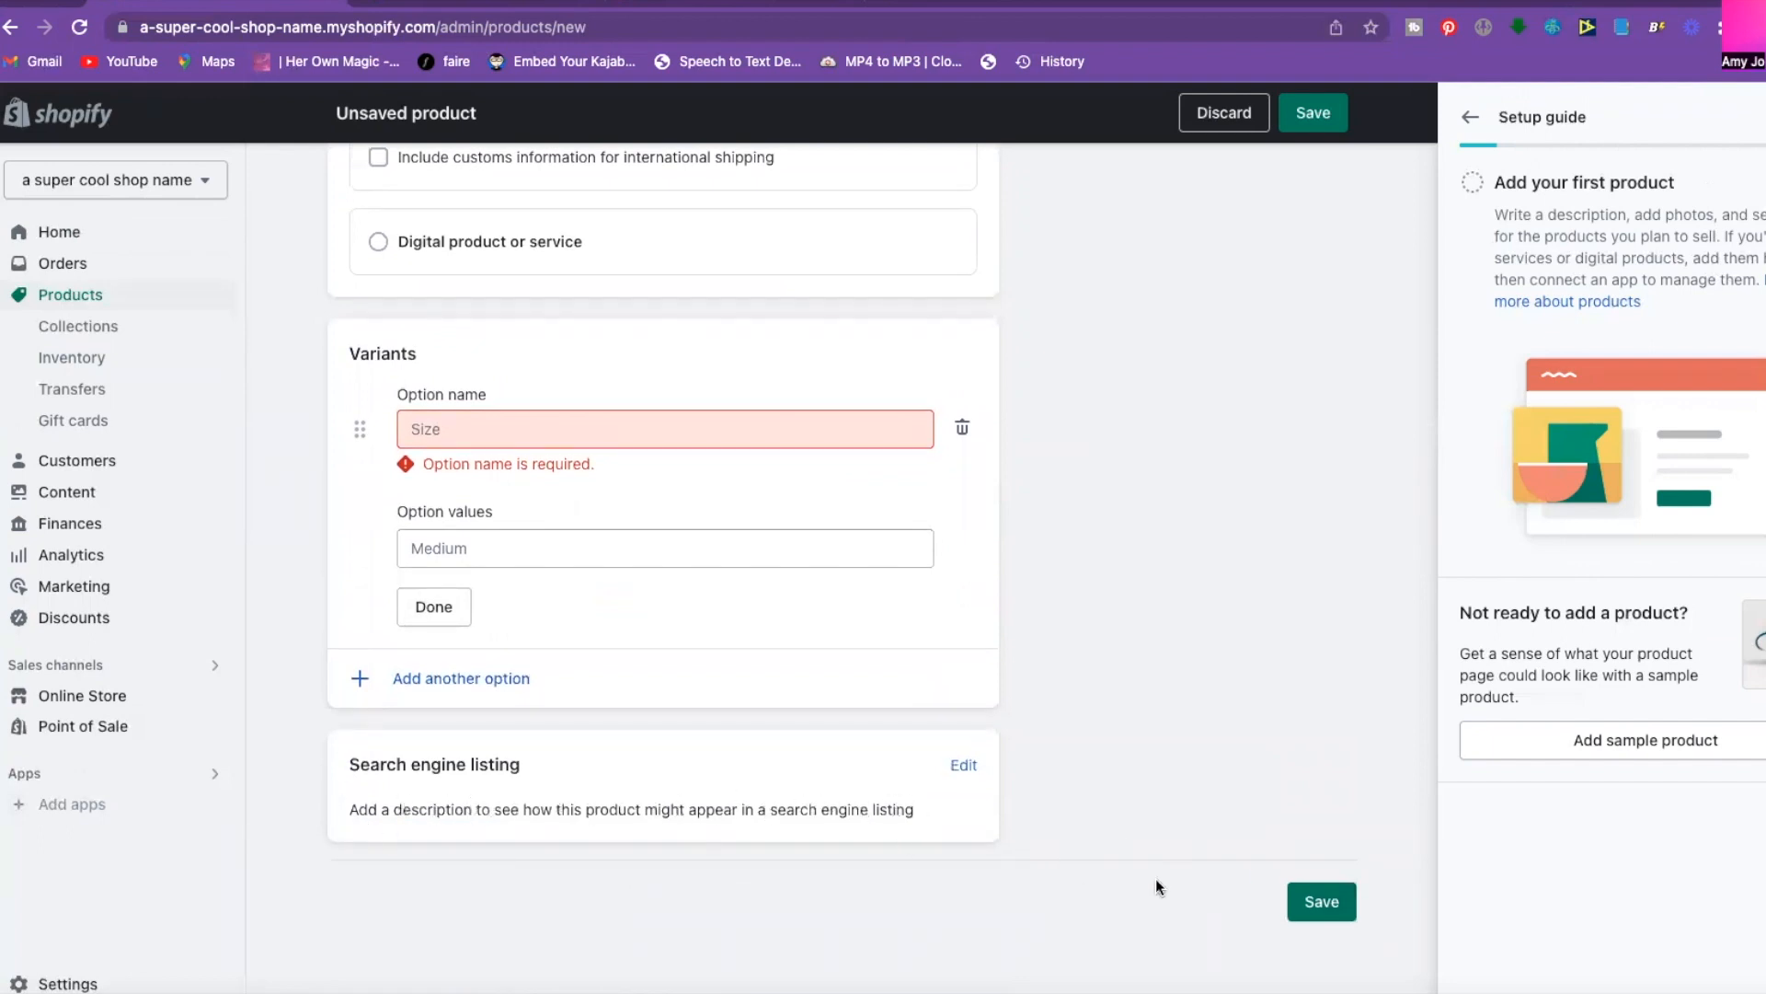
click(1325, 904)
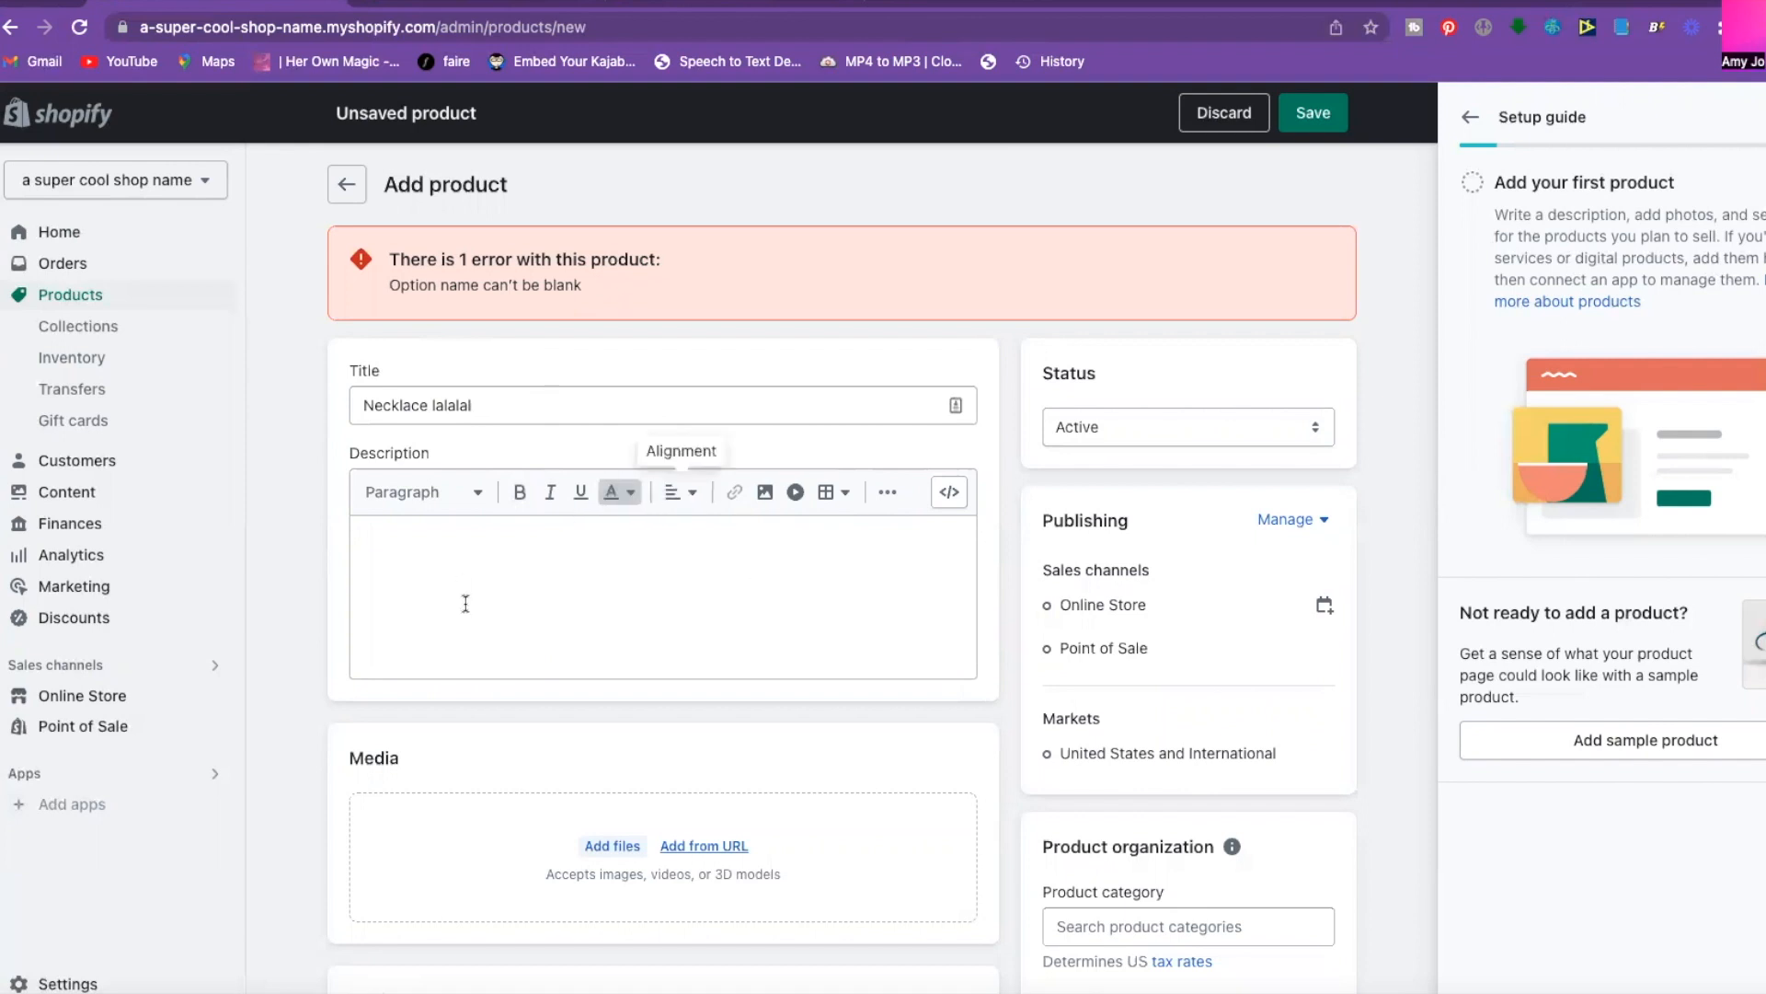
Leave the necklace product page, discarding the unsaved changes, and return to the store's home page.
click(348, 187)
click(991, 626)
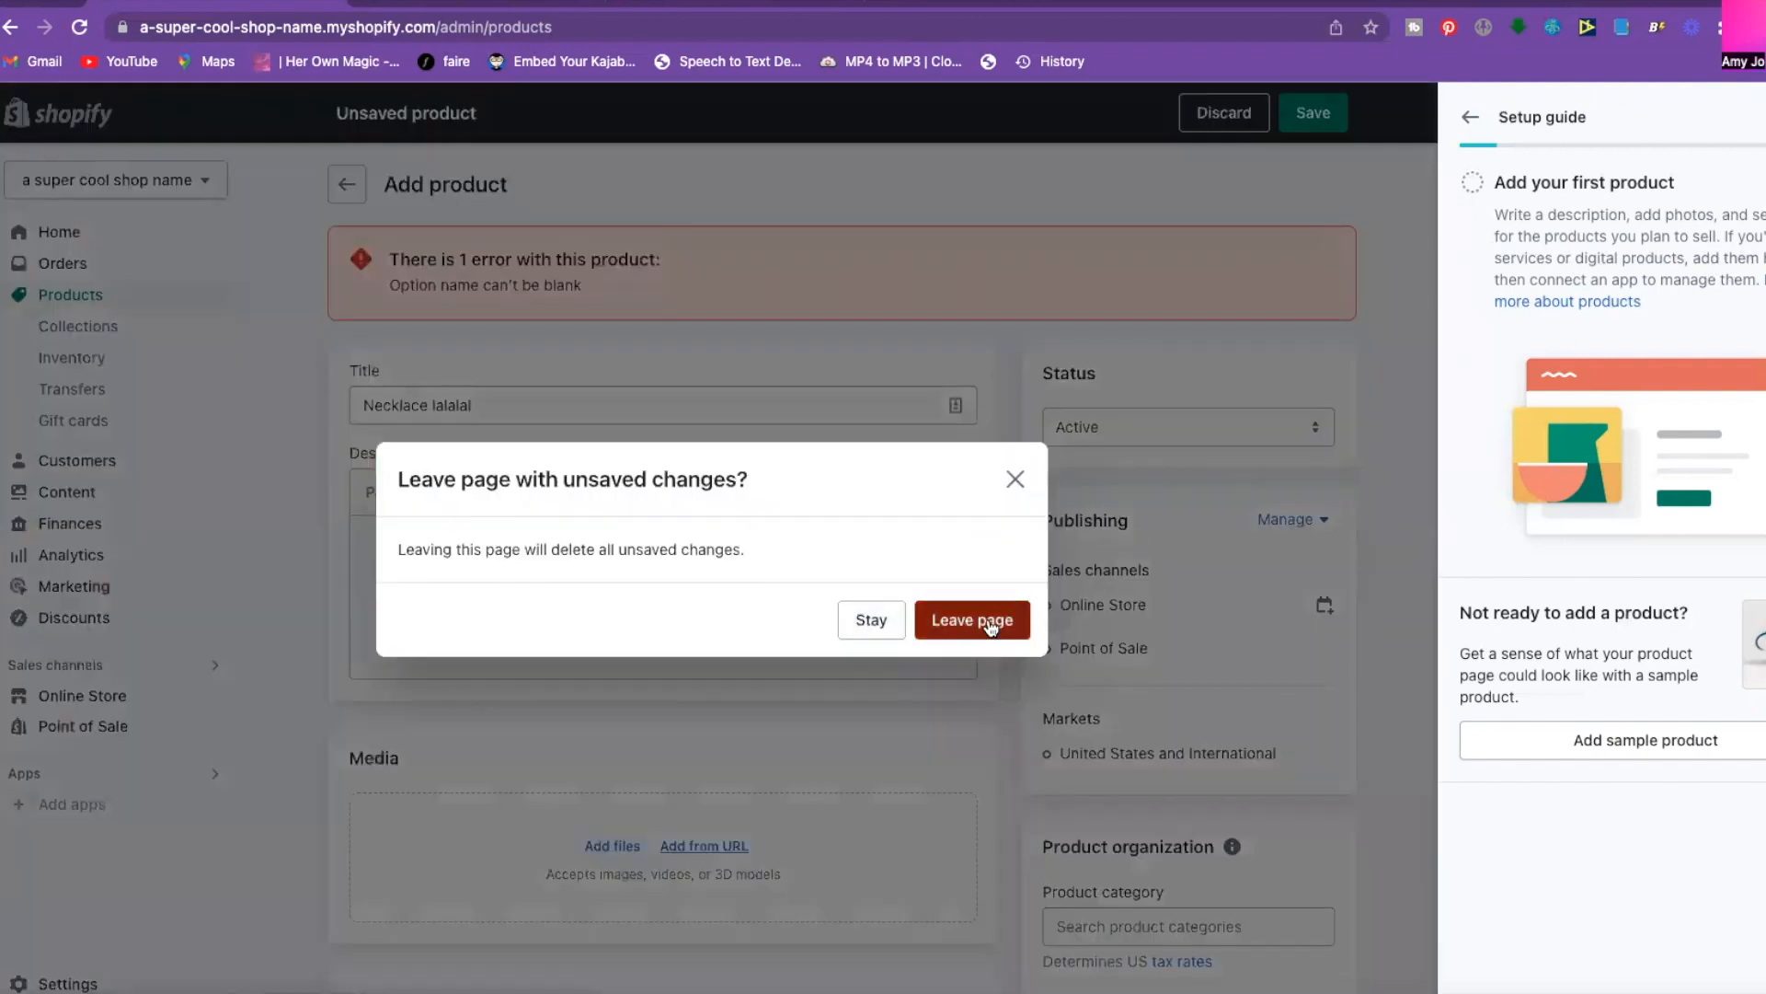
click(64, 230)
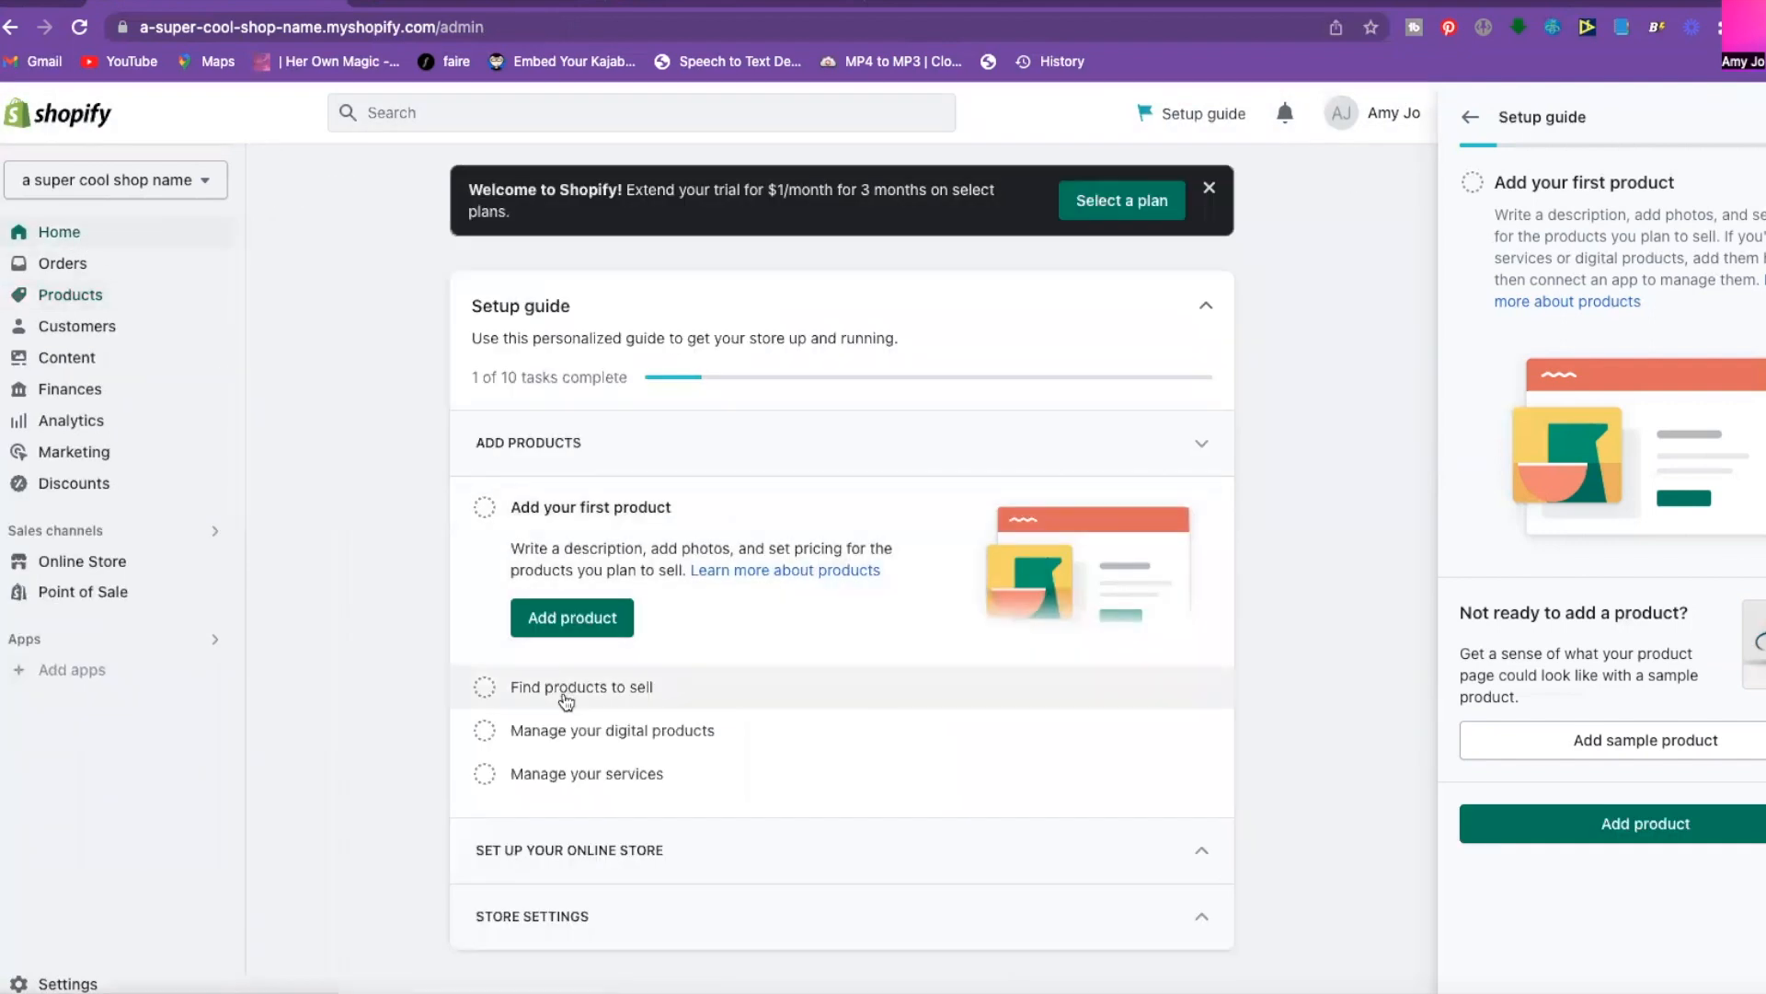
View the setup guide's tasks for finding products to sell and managing digital products.
click(559, 696)
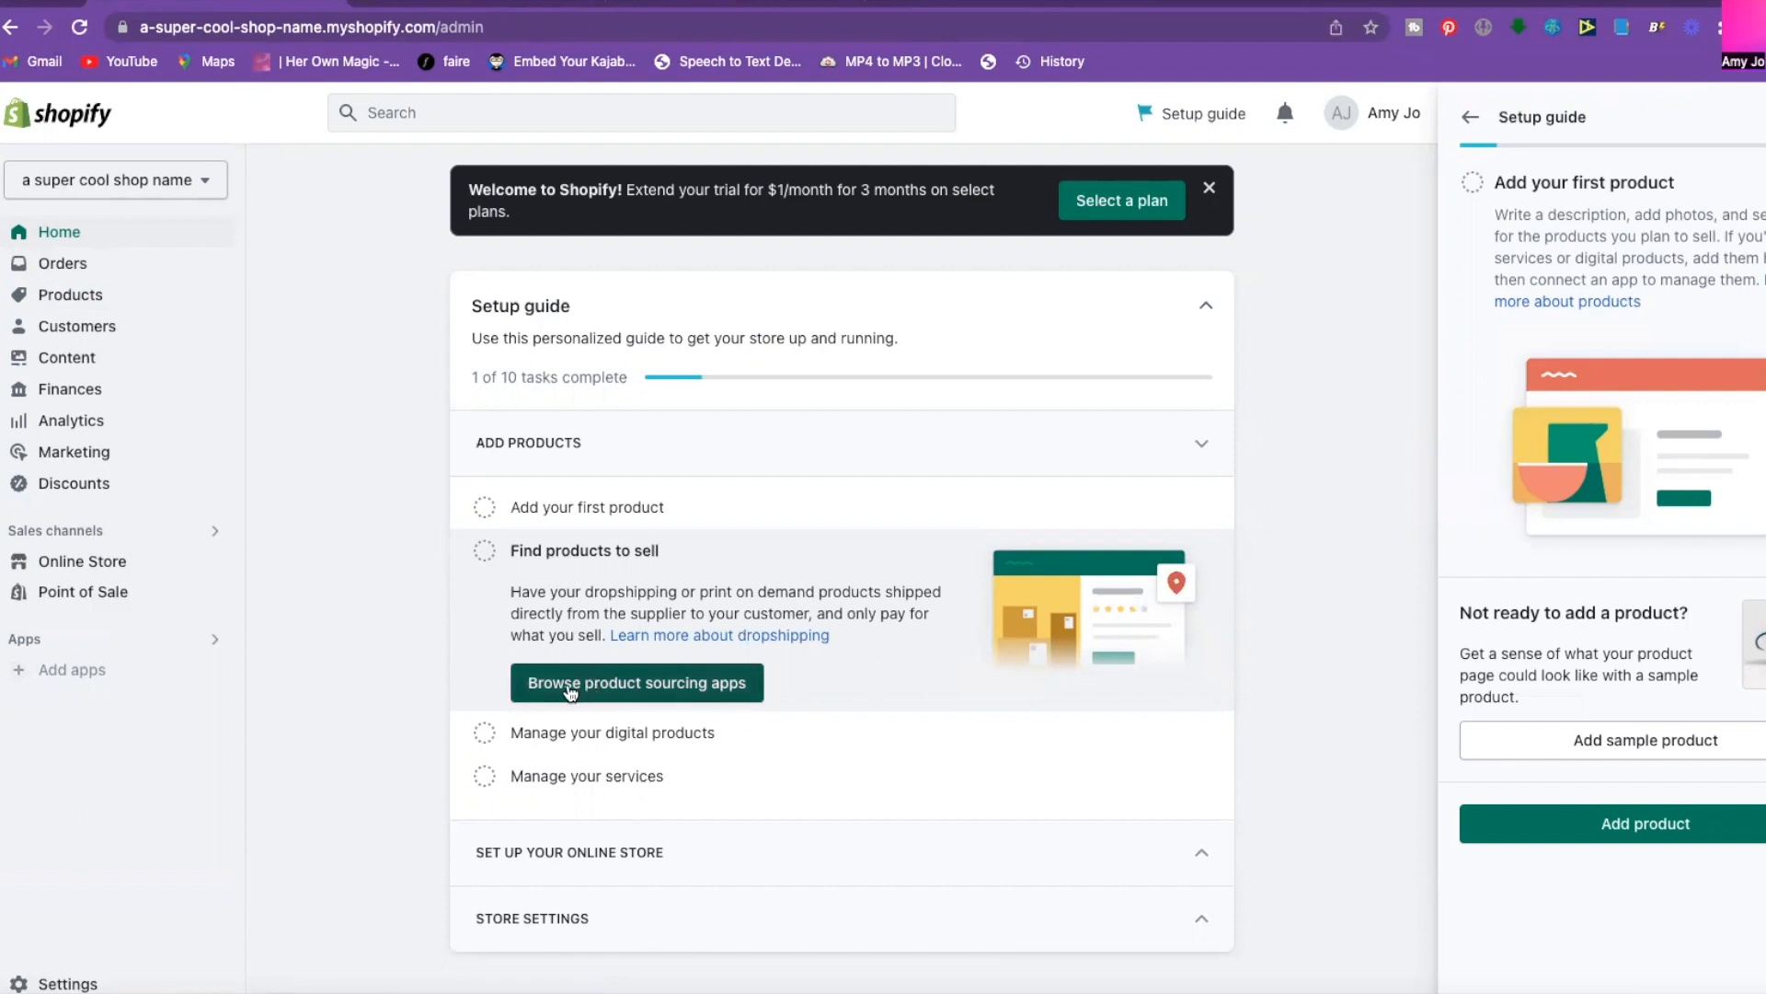
scroll(686, 633, down, 1)
click(686, 631)
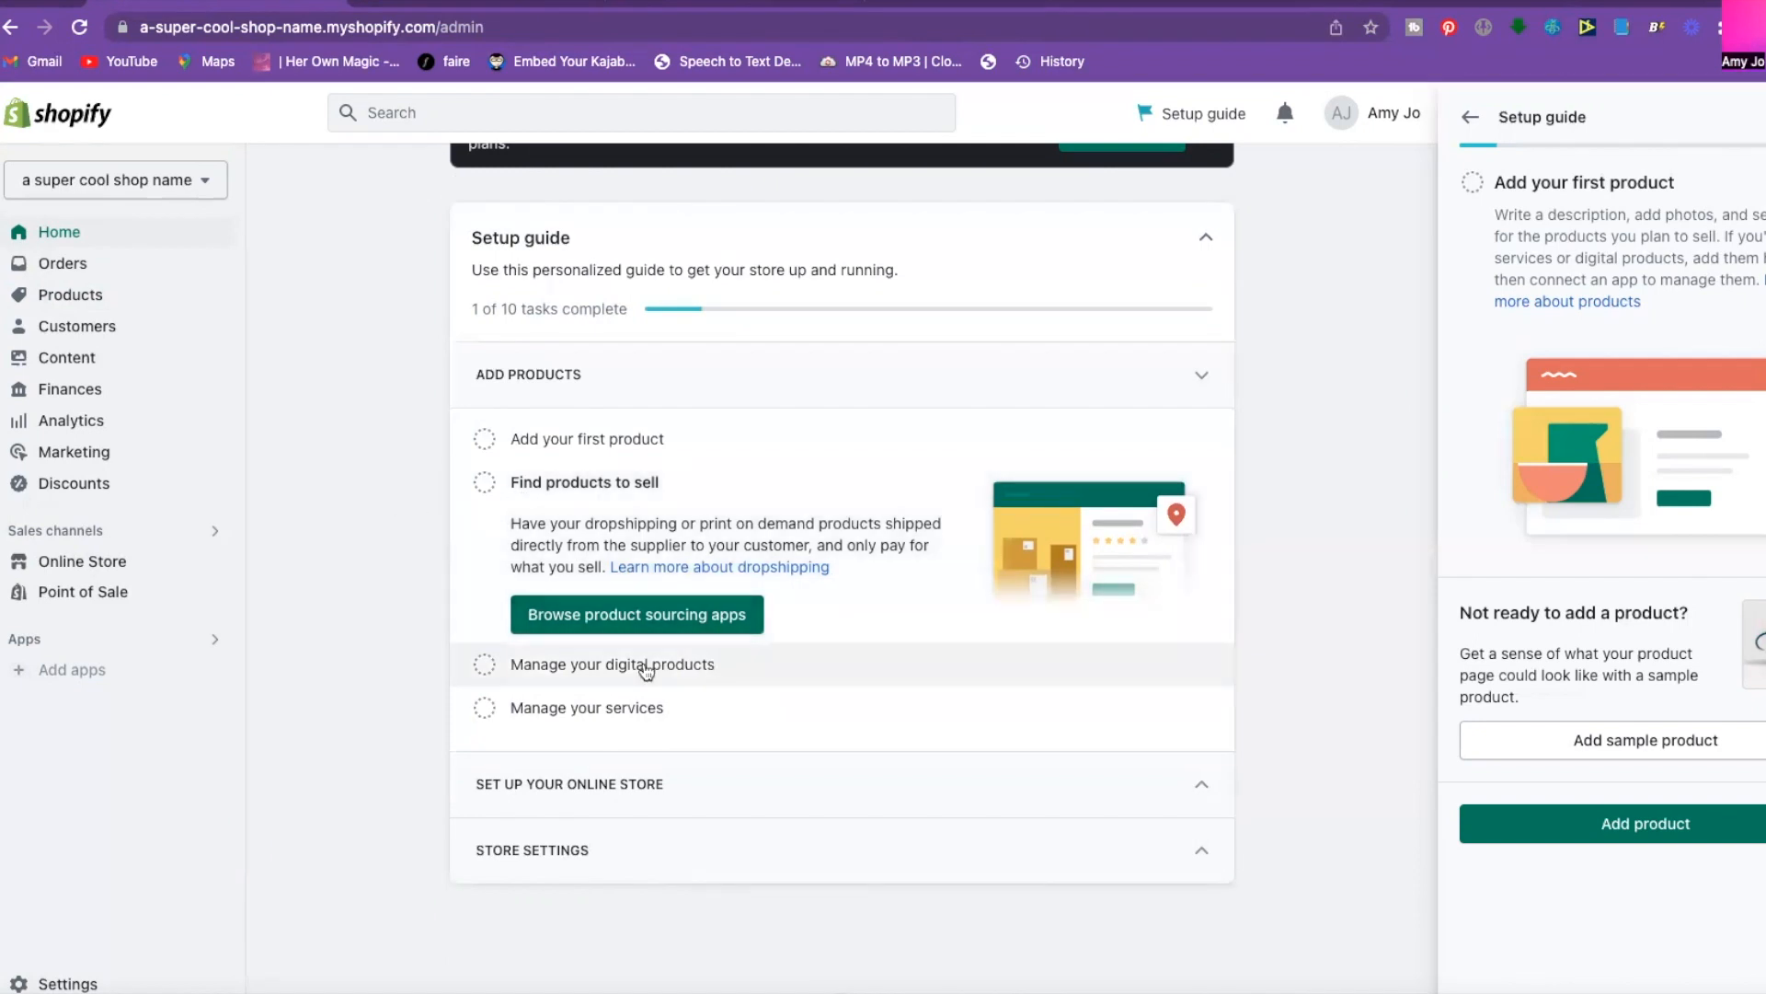
click(589, 665)
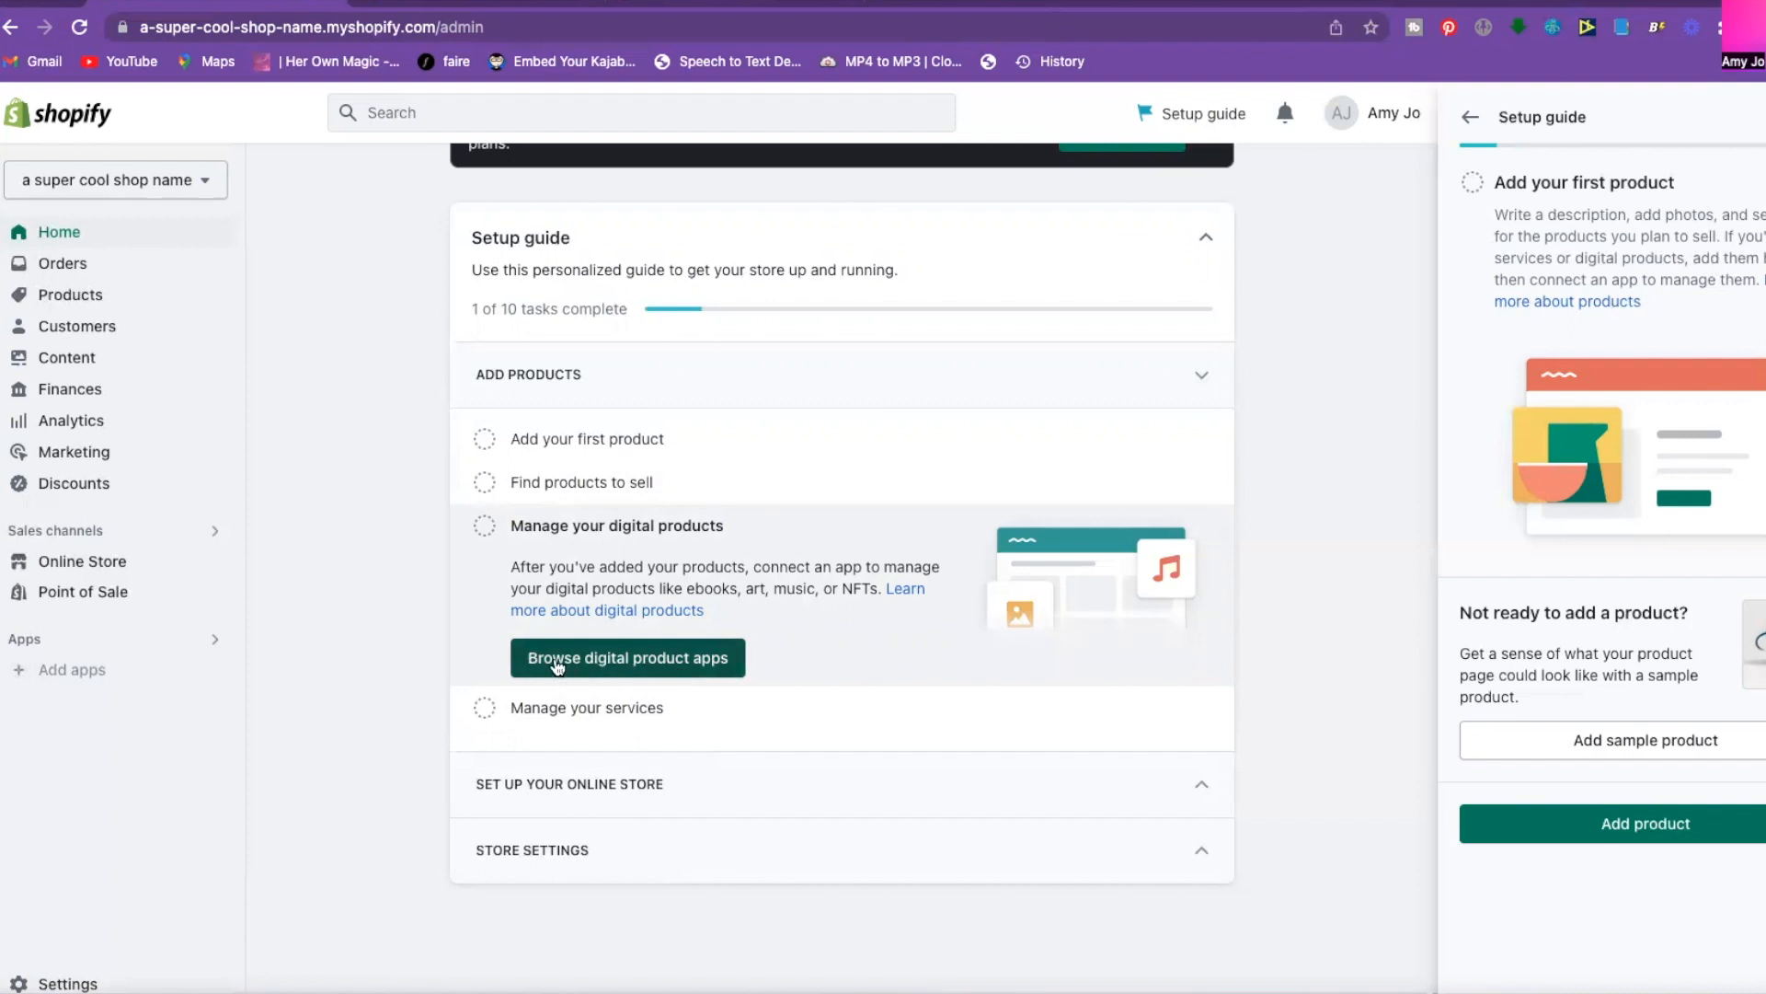
Browse the digital product apps and install the free Digital Downloads app in the store.
click(624, 658)
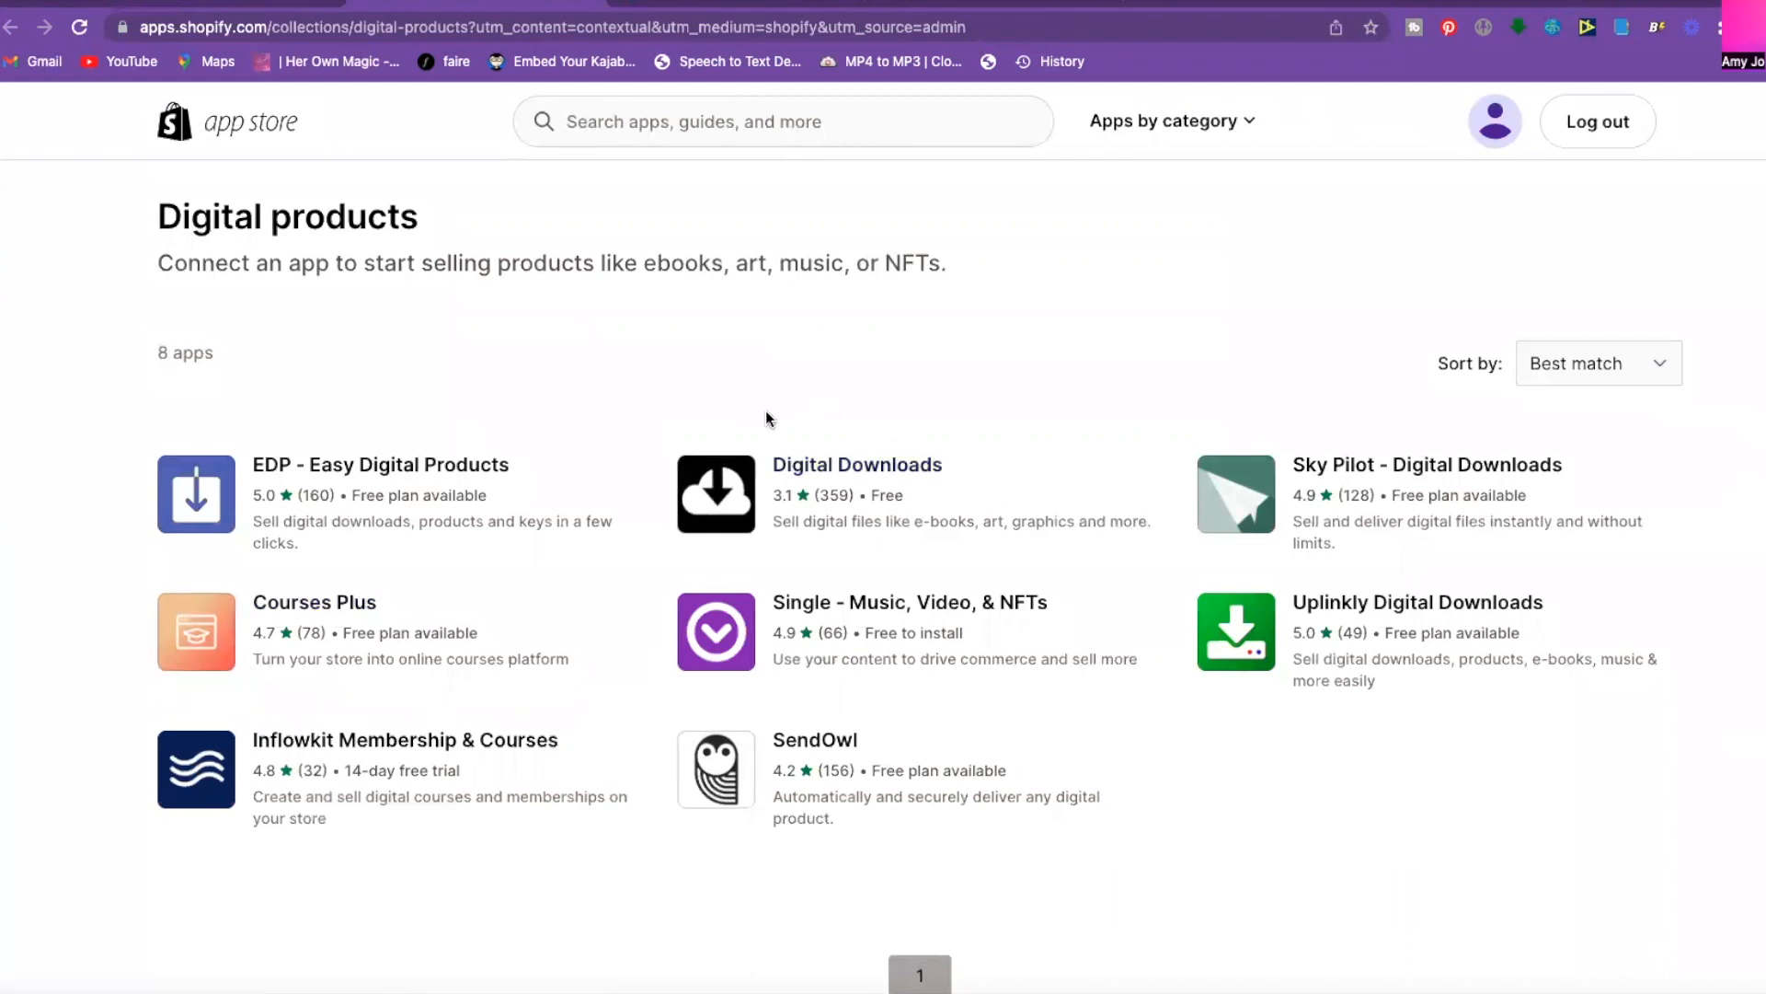
scroll(891, 514, down, 2)
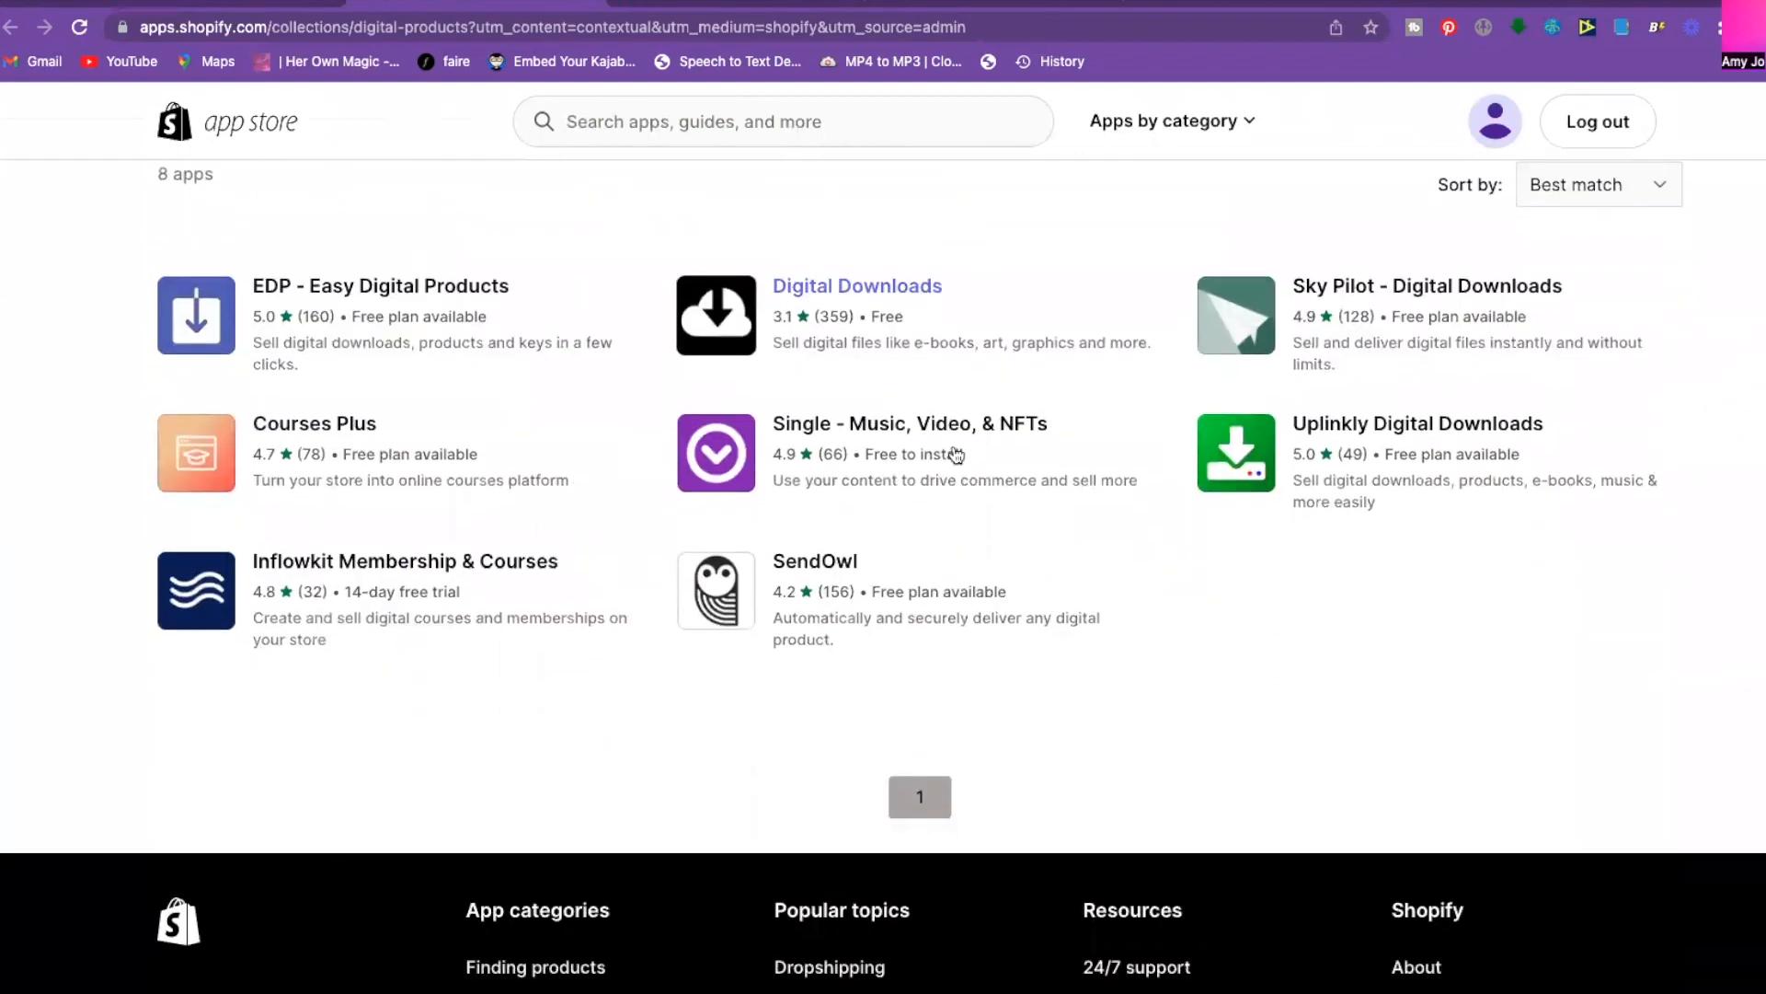
scroll(826, 358, up, 2)
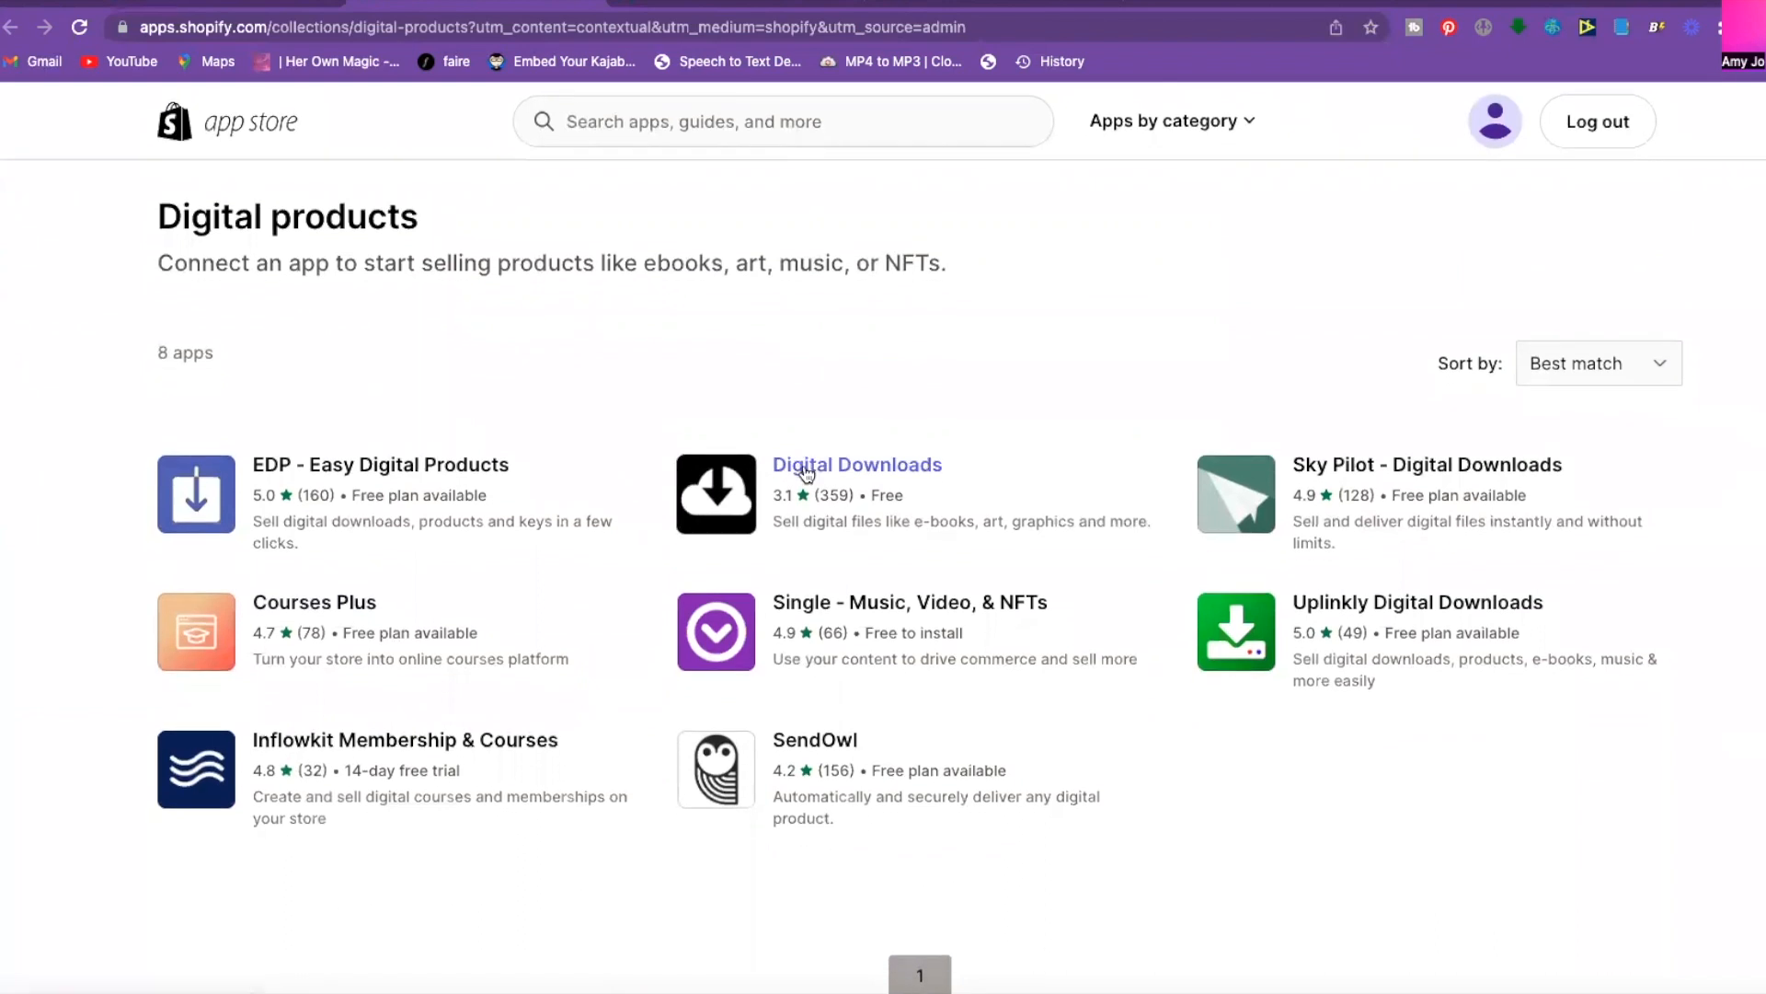
click(807, 474)
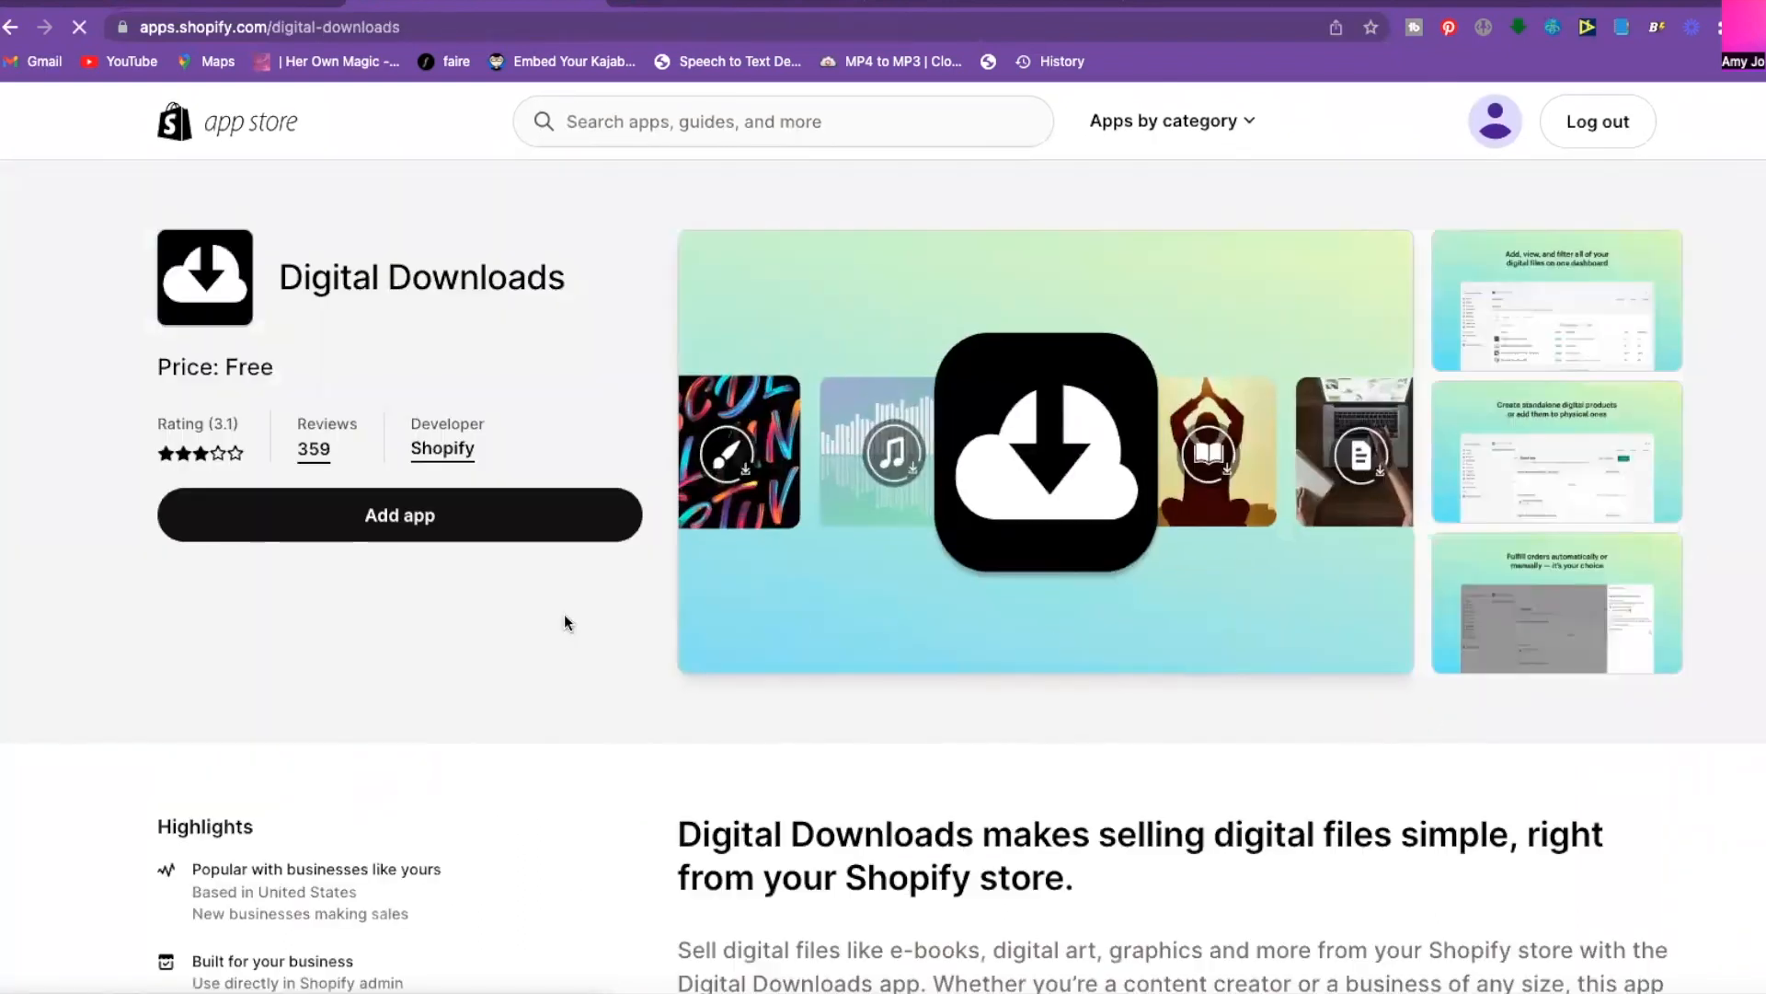
click(369, 521)
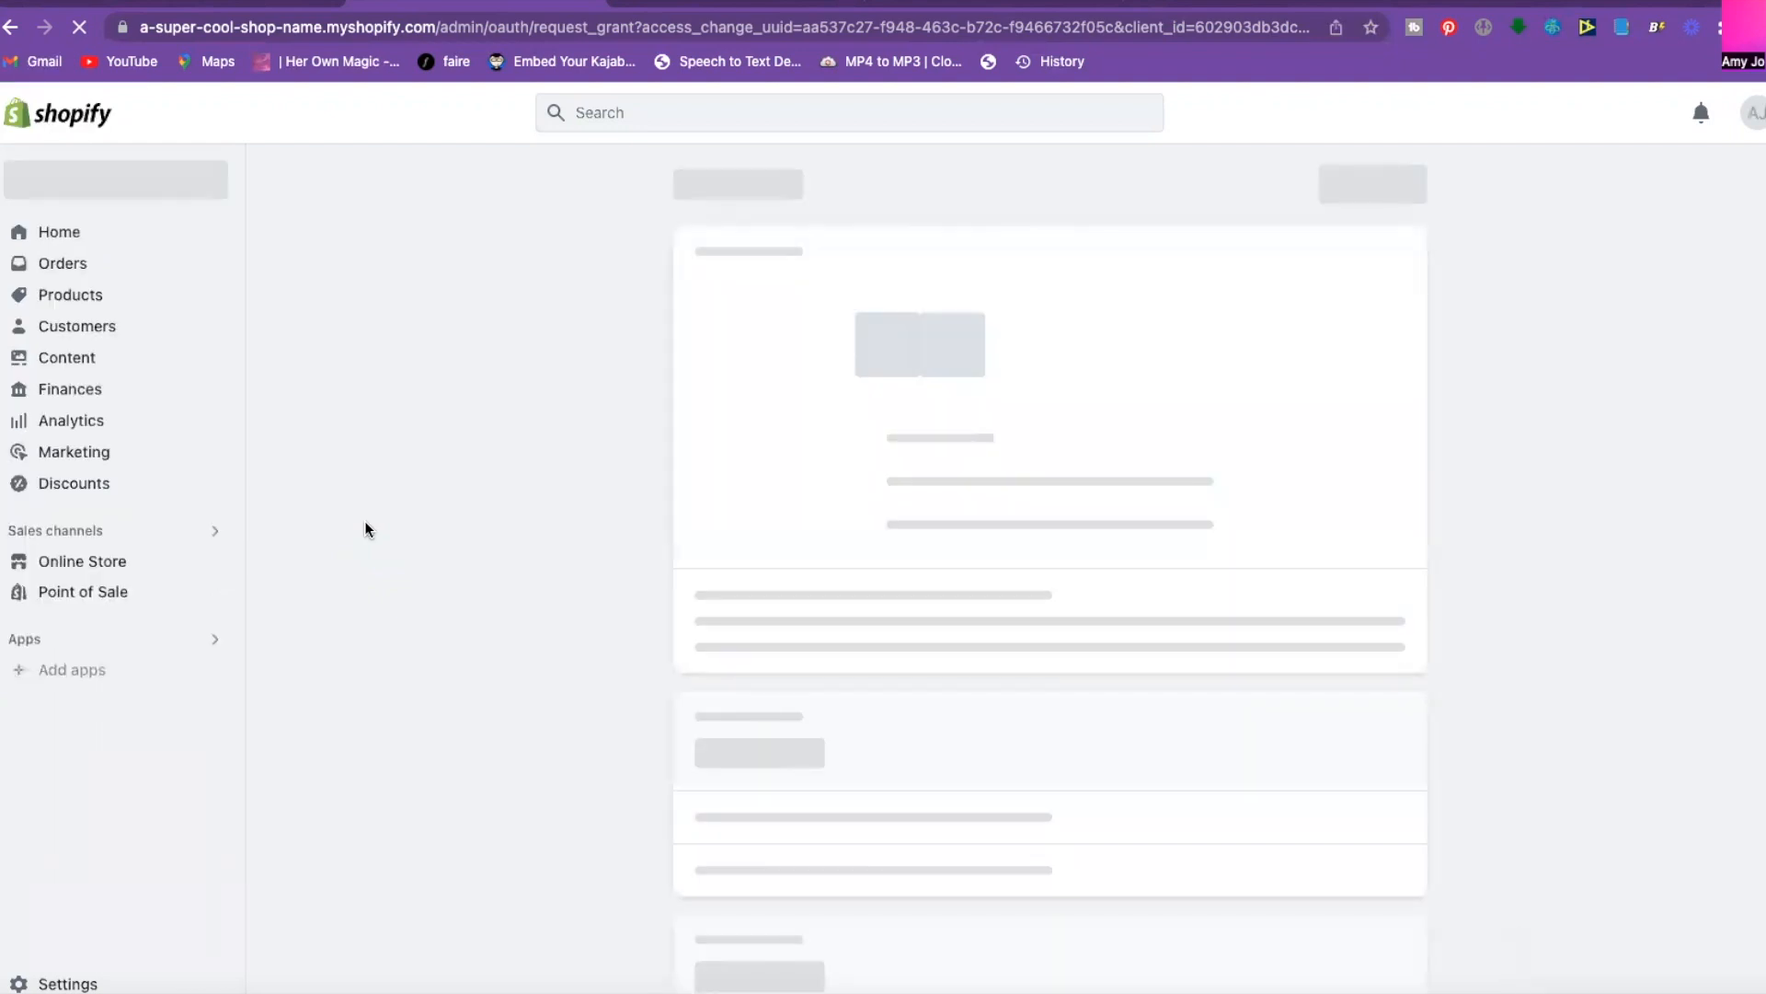
scroll(977, 451, down, 2)
scroll(980, 439, up, 1)
click(1370, 182)
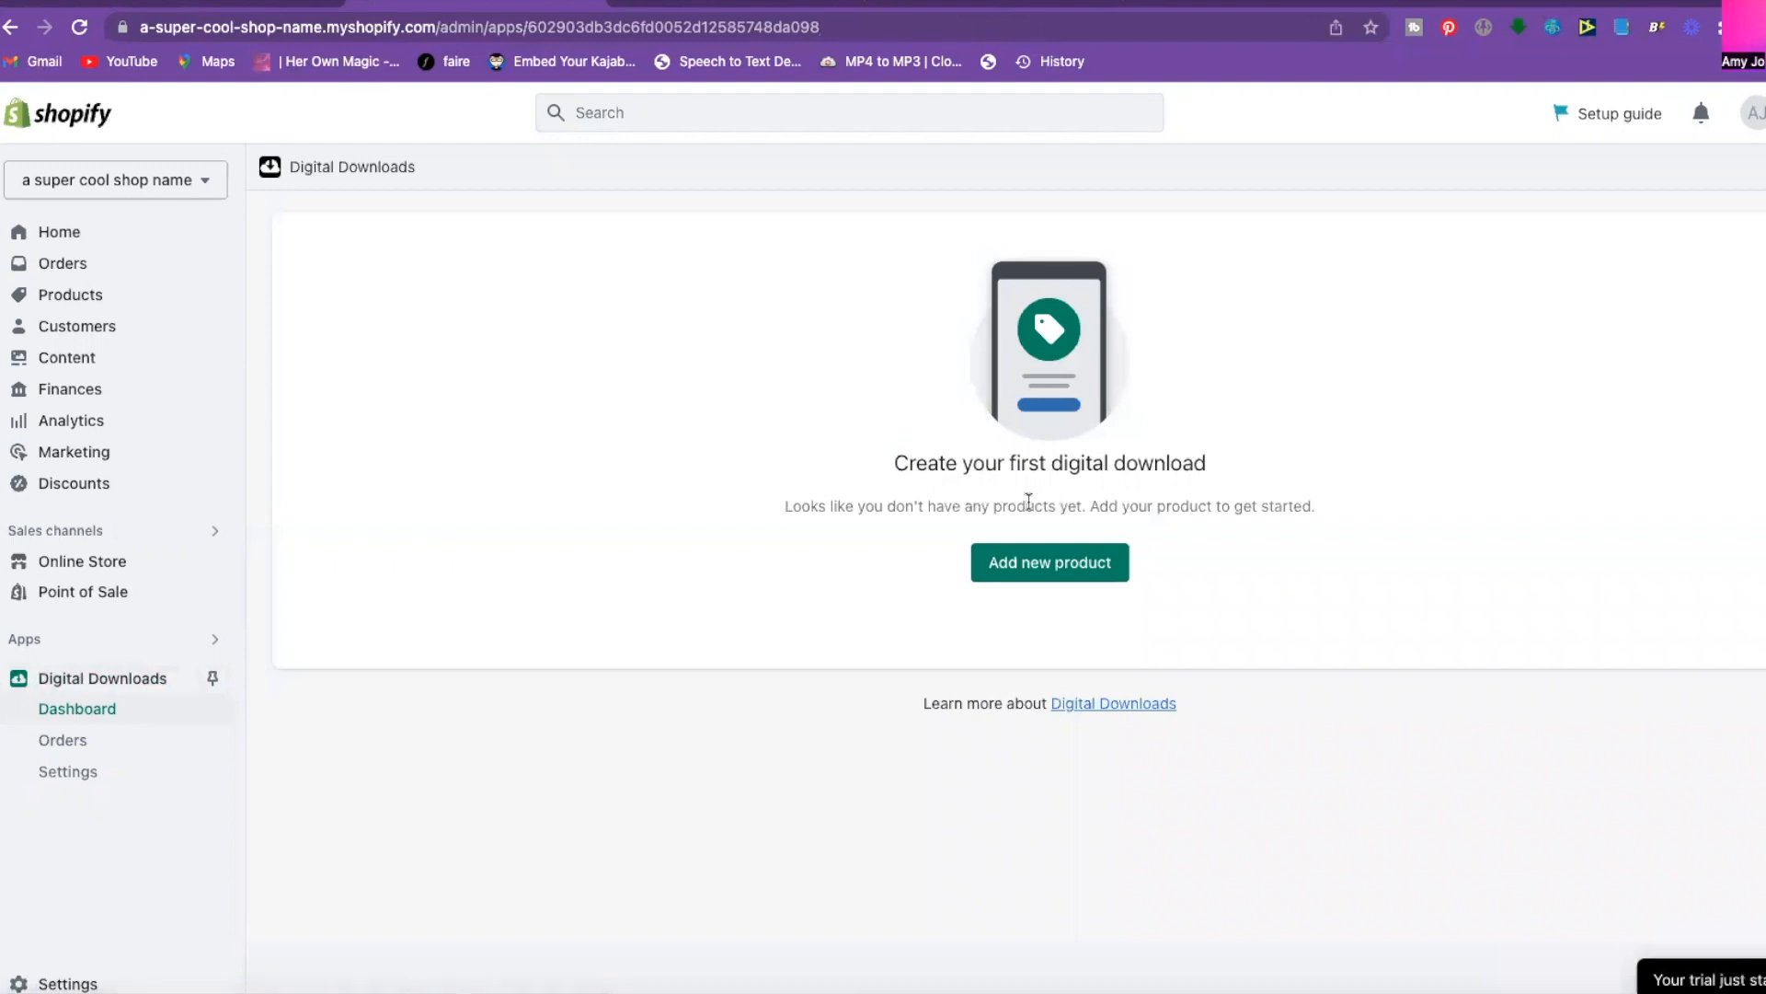
Start a new product from the Digital Downloads dashboard and title it "digital download".
click(1029, 568)
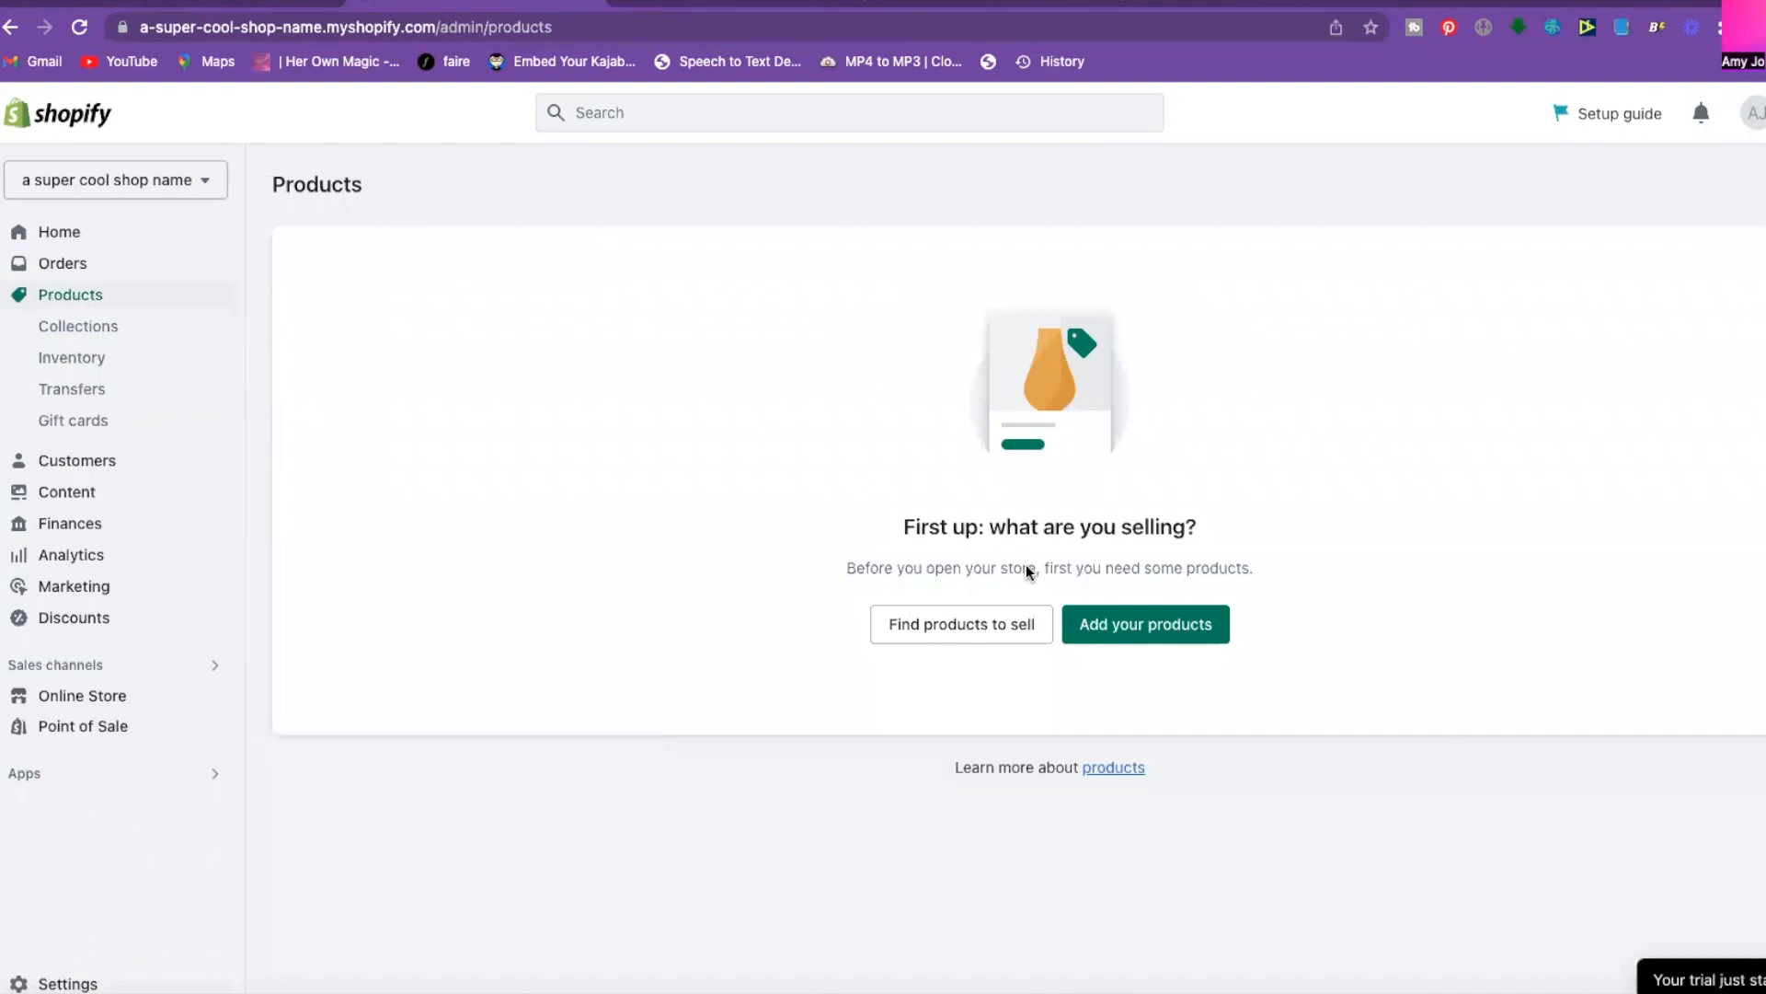
click(1137, 635)
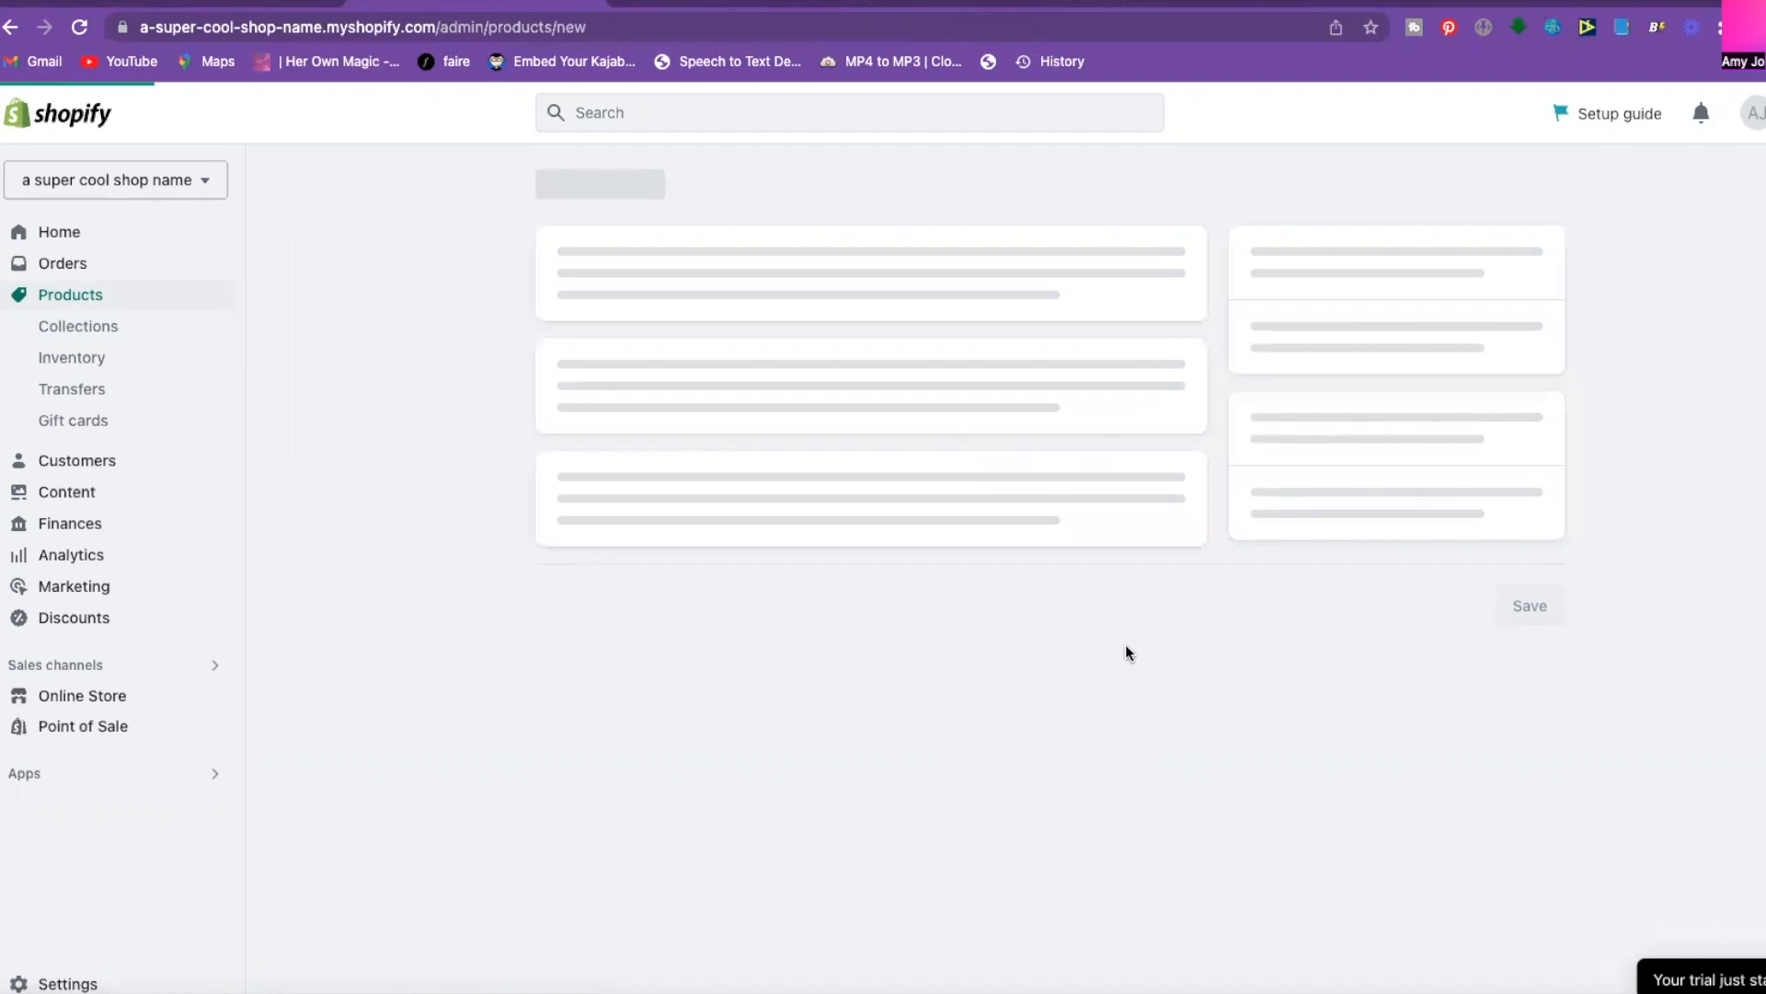
click(612, 282)
text(digital download)
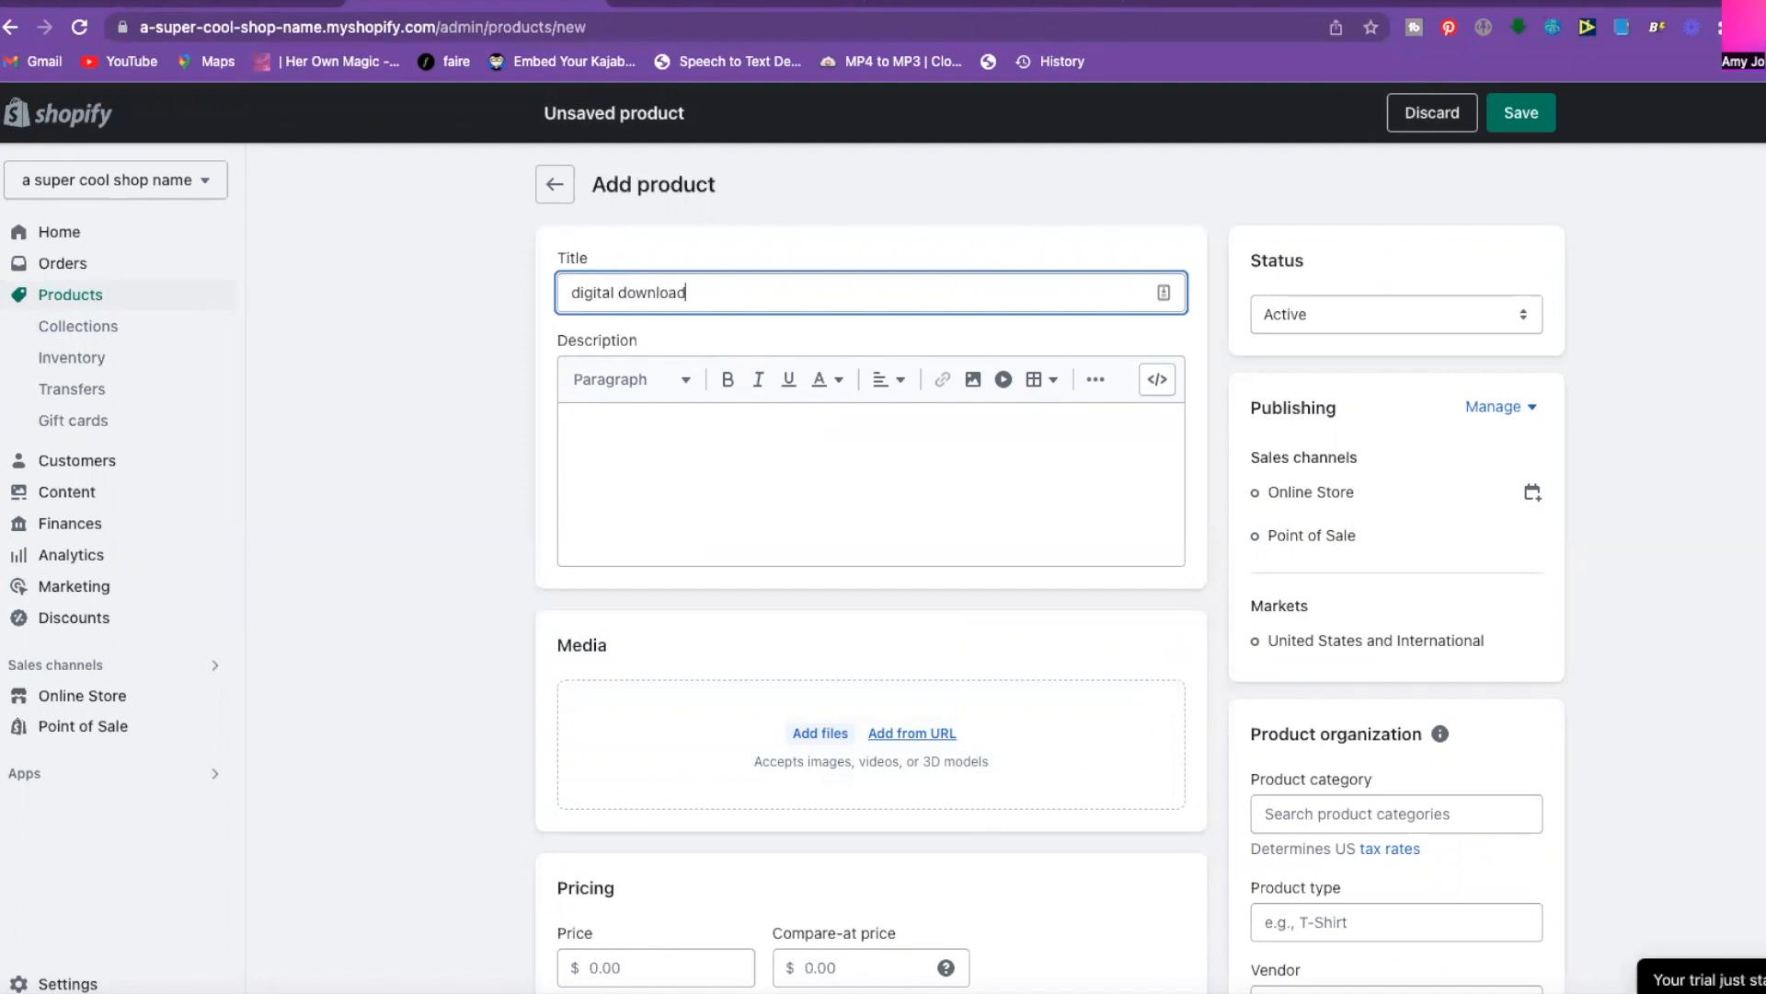
click(626, 431)
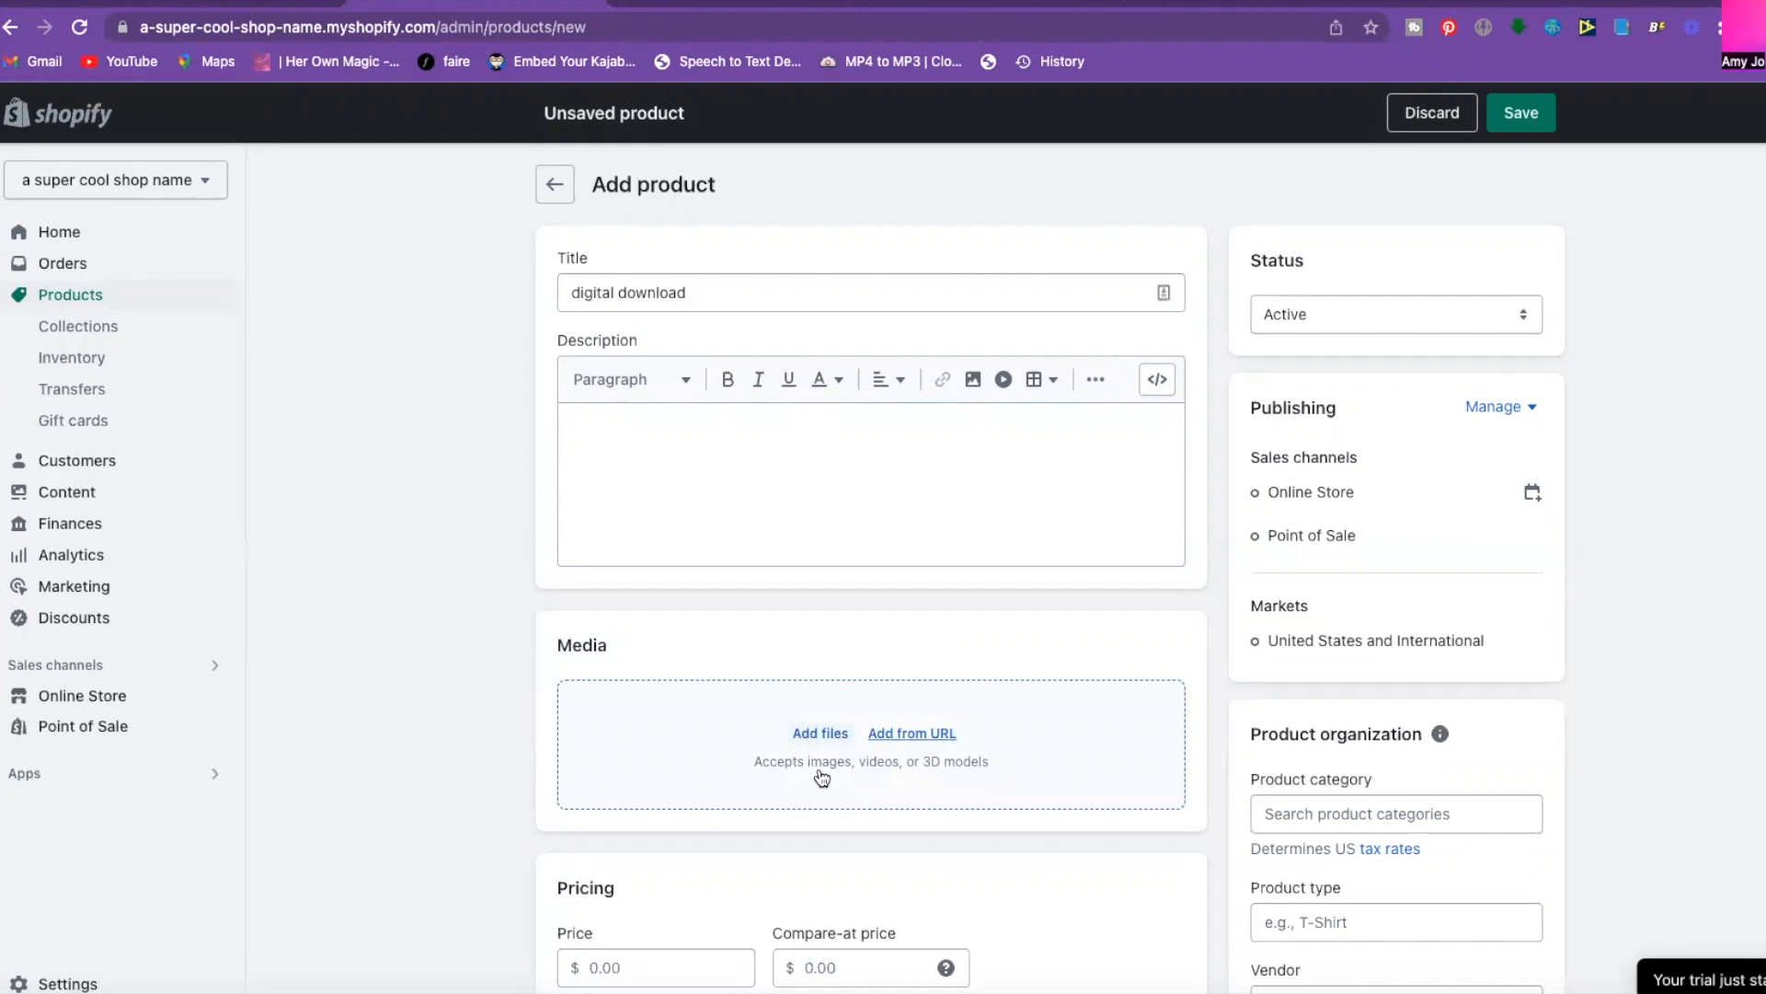
Set the product's shipping type to digital product or service, enter "description" as its description, and save it.
scroll(629, 791, down, 3)
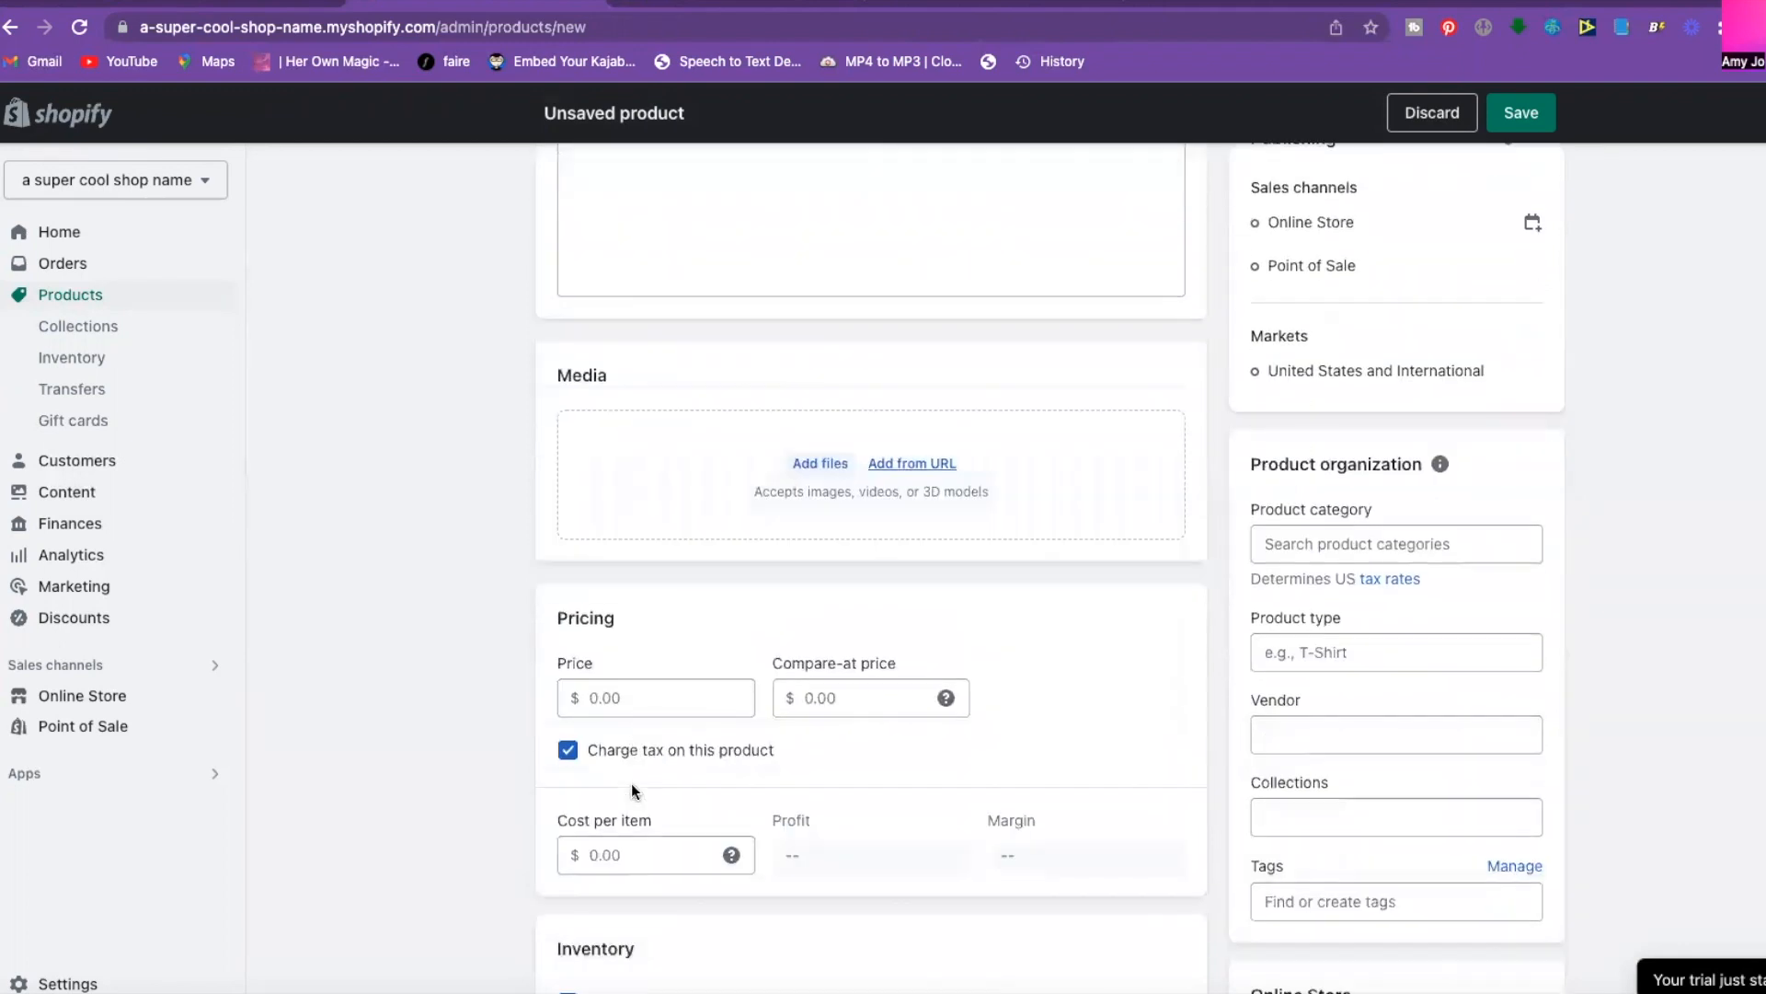
scroll(631, 782, down, 10)
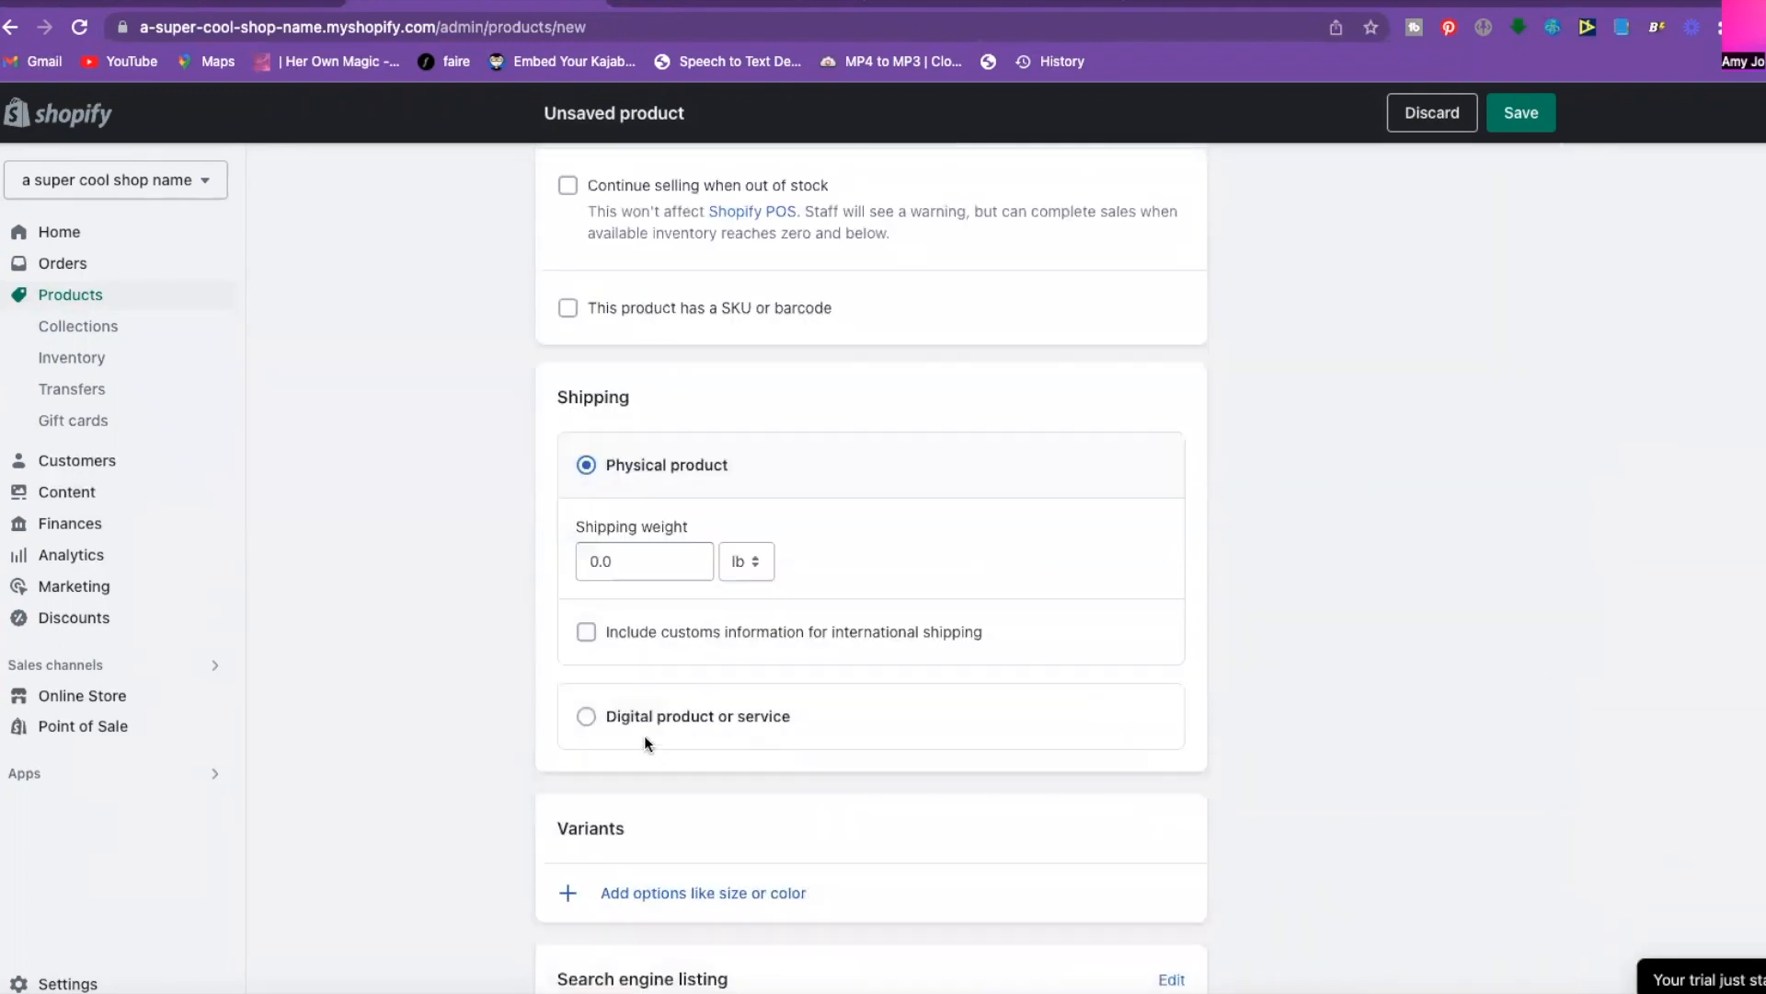
click(587, 717)
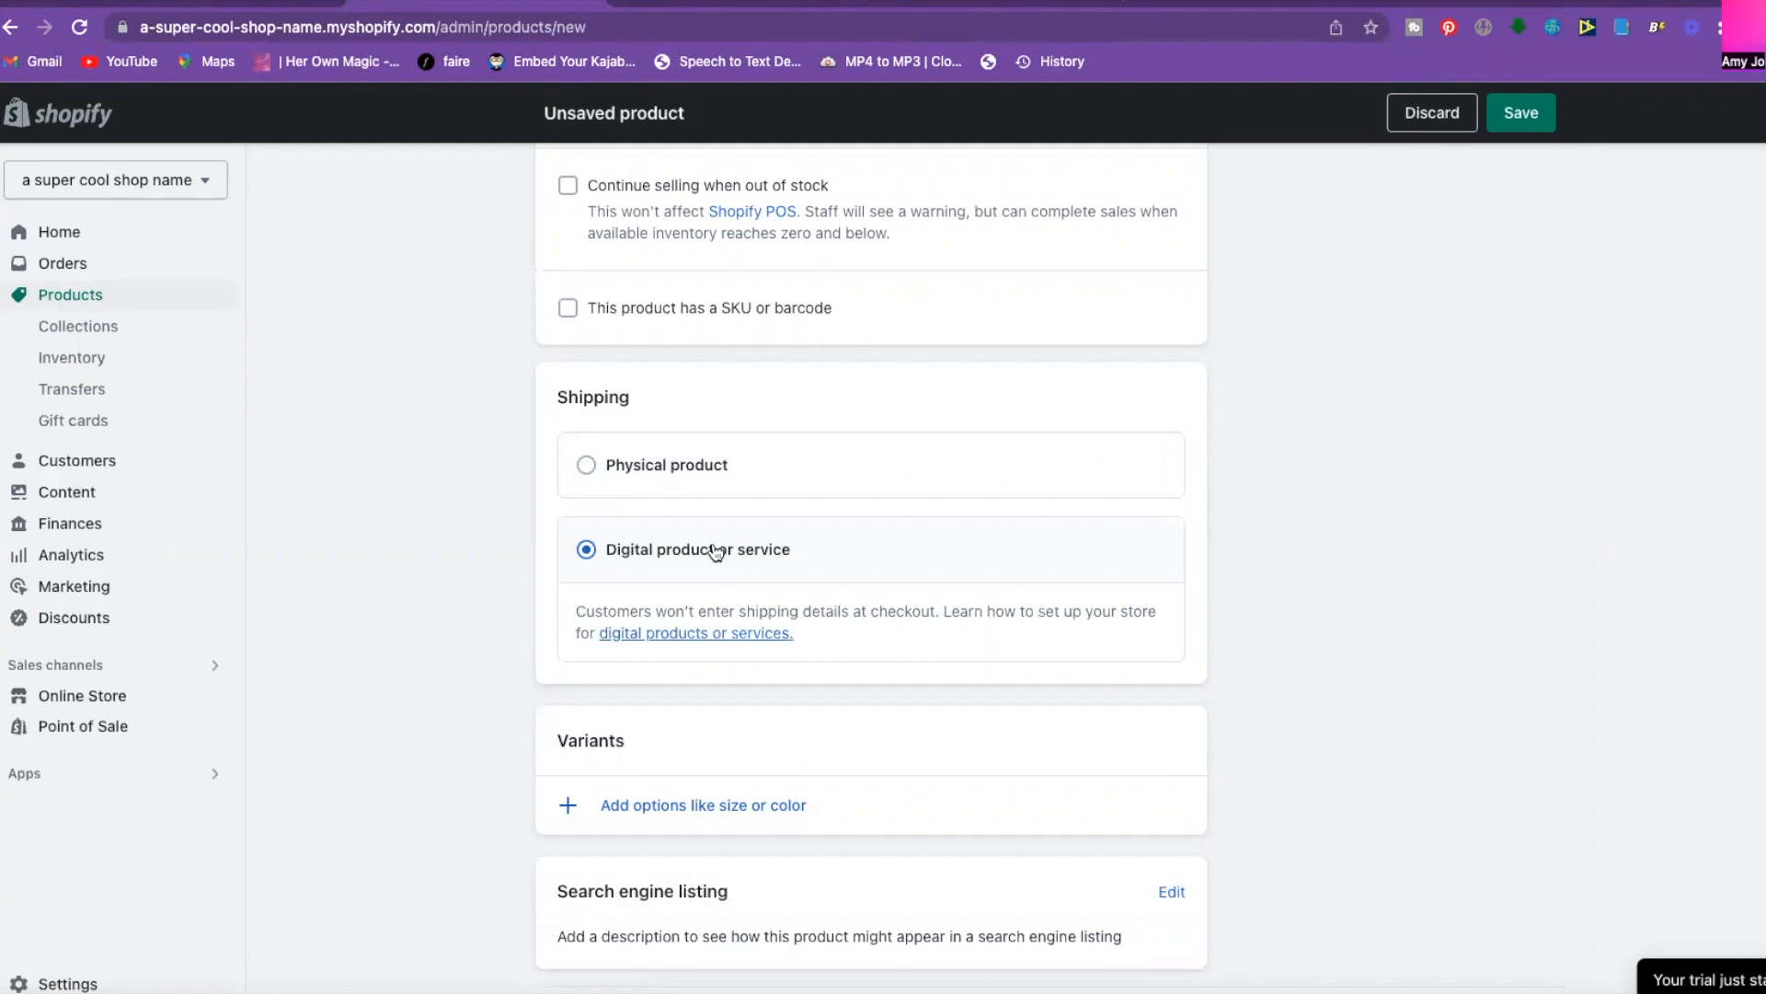
scroll(716, 552, down, 2)
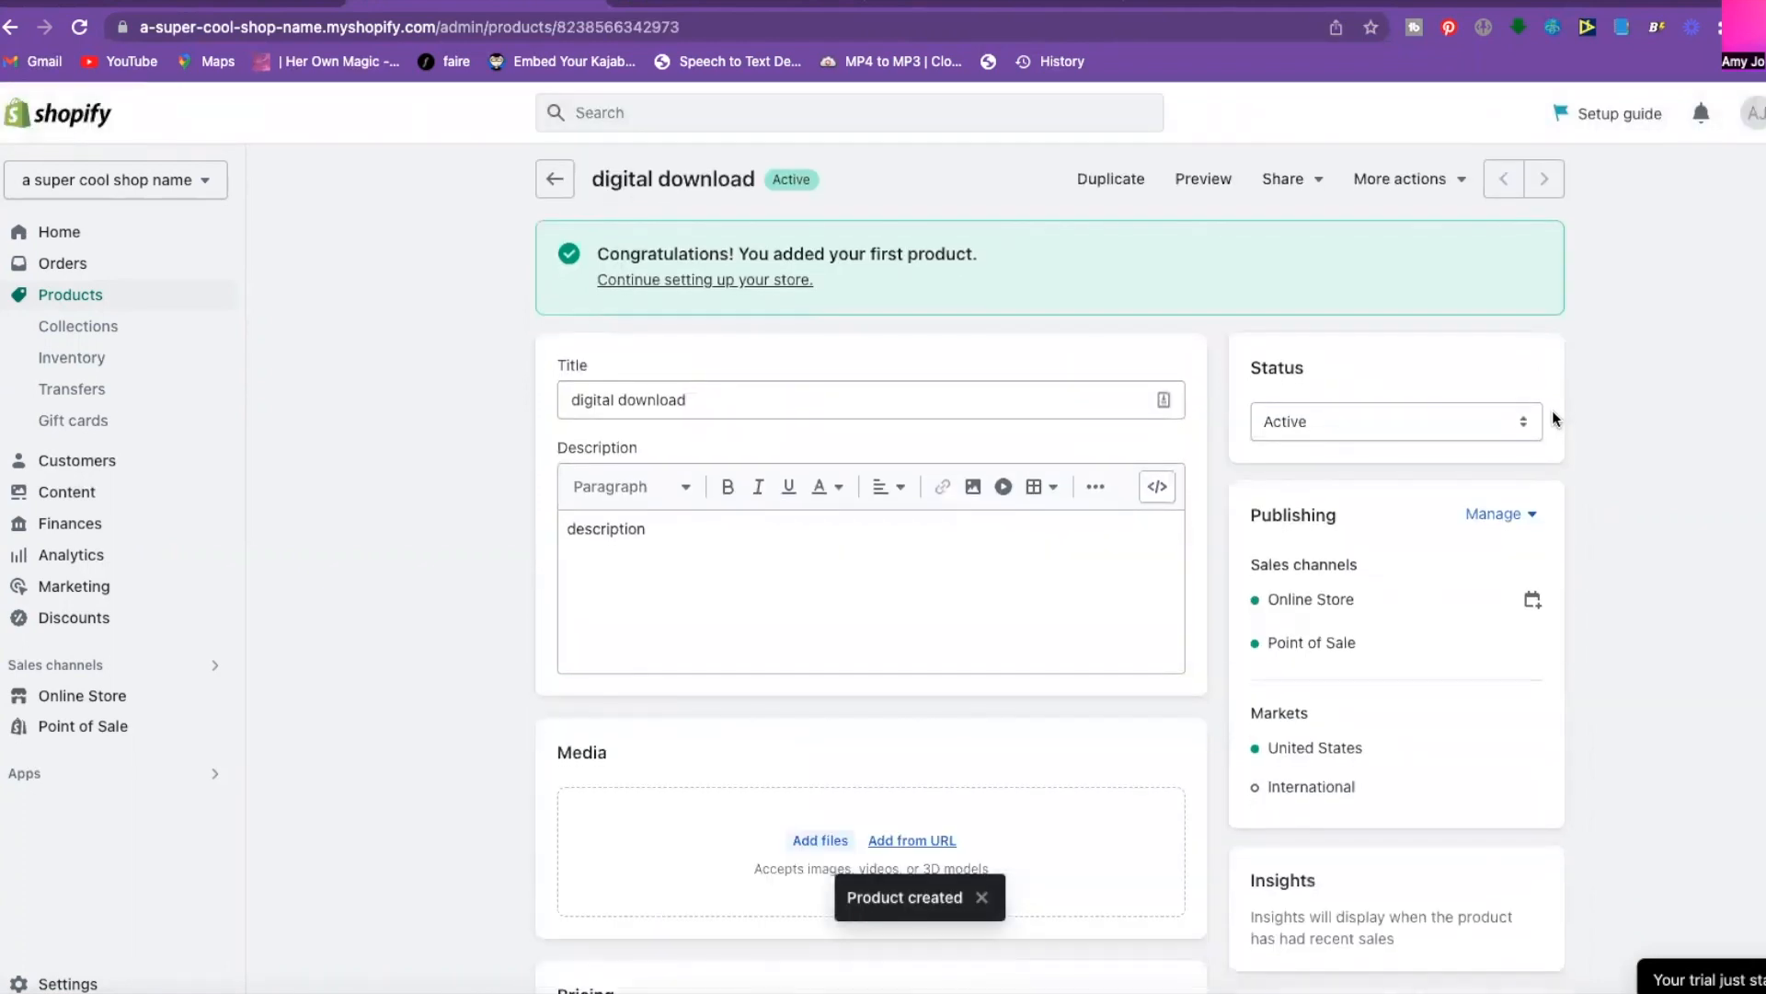
Attach SP3.jpg from the Downloads folder to the digital download product as its digital file and save.
click(1397, 182)
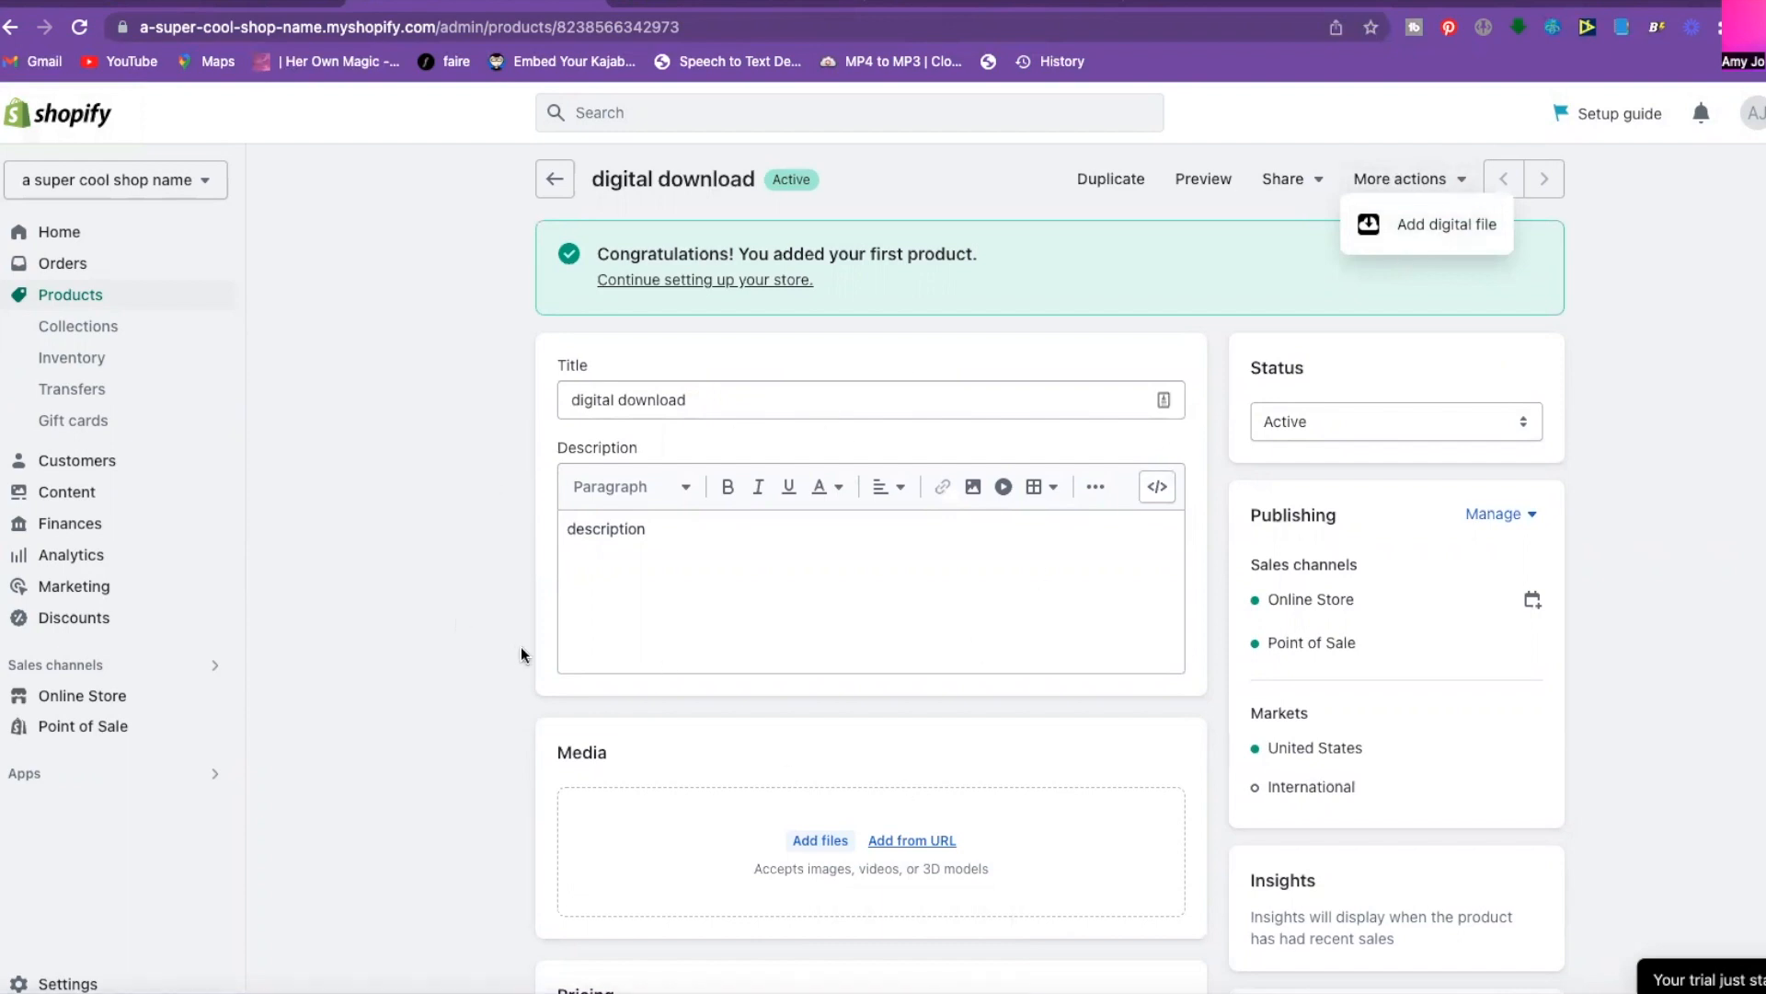
click(1406, 225)
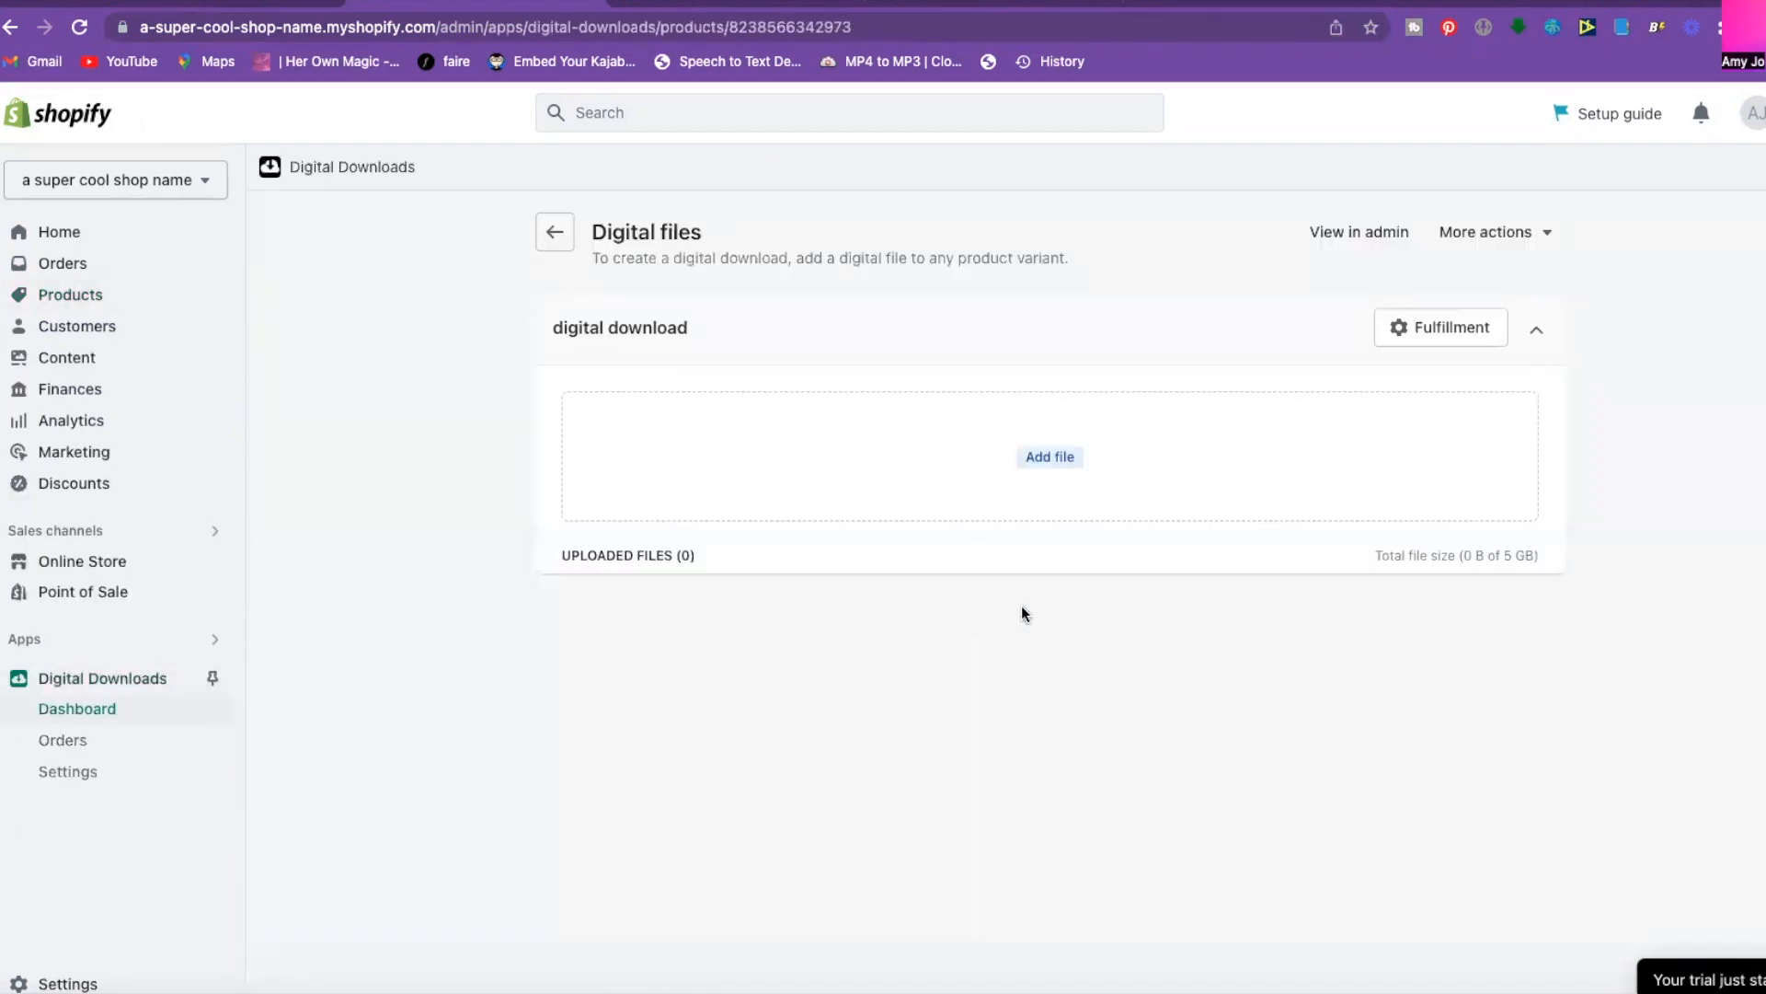
click(1044, 460)
click(540, 386)
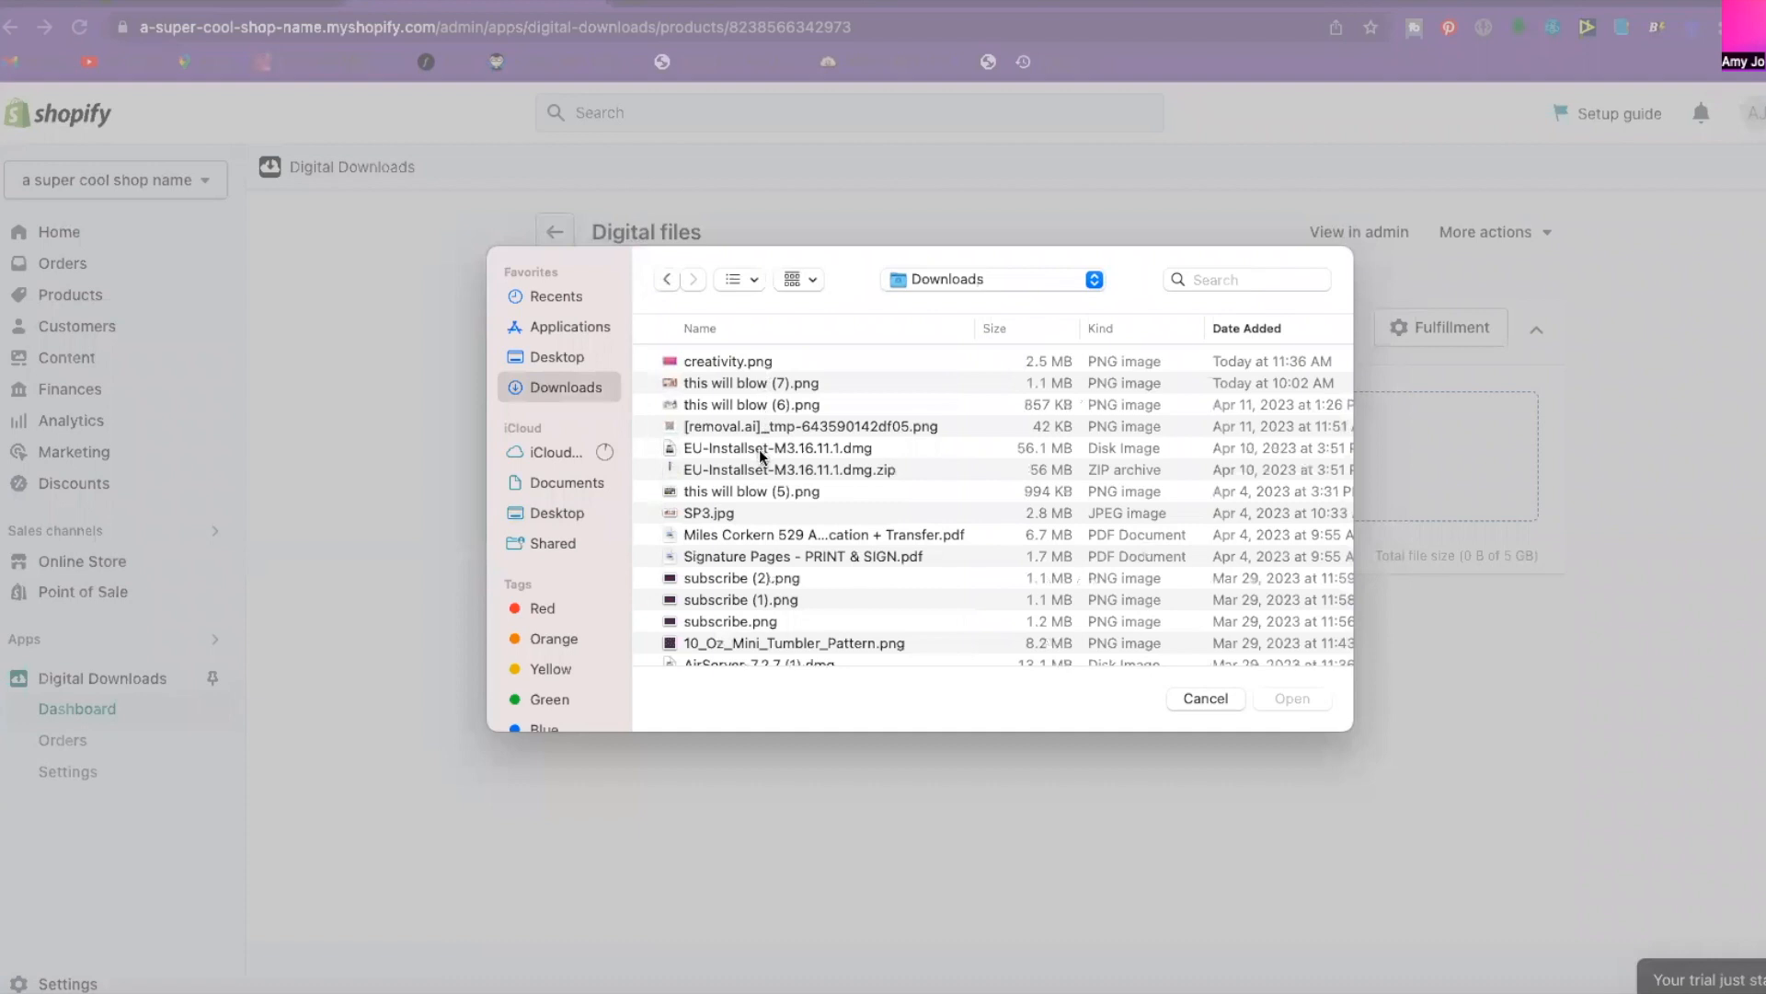
click(707, 514)
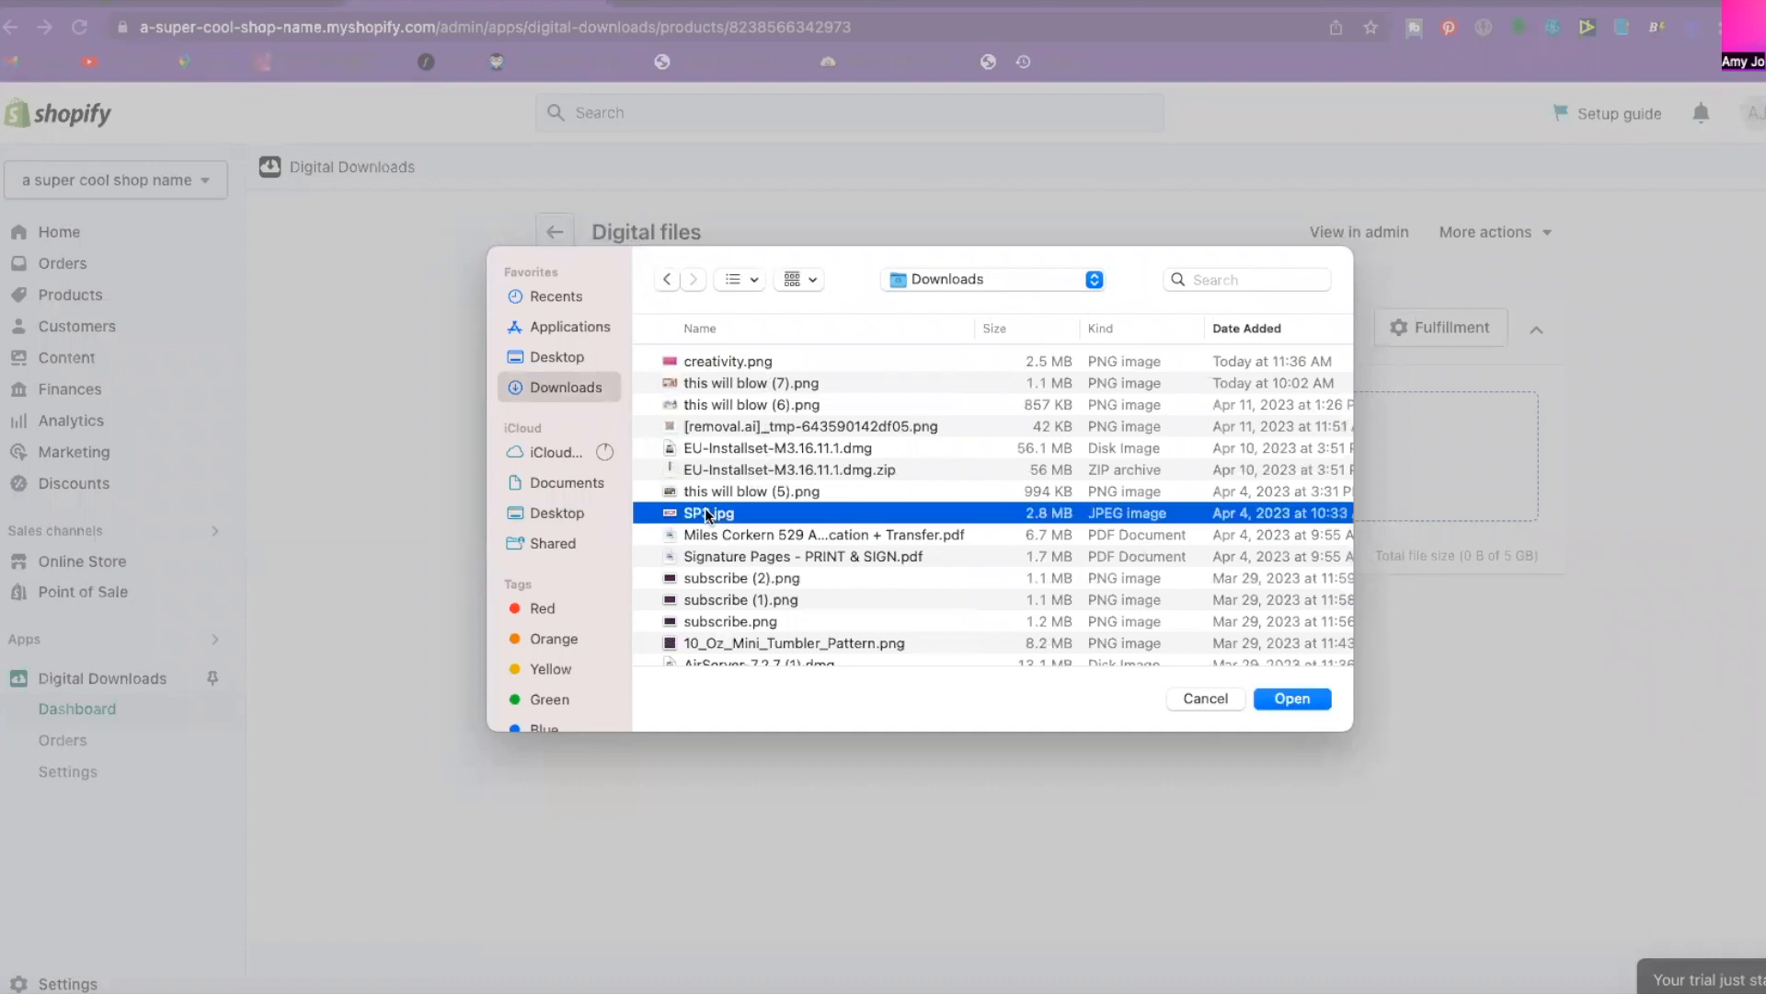
click(1292, 698)
click(1522, 112)
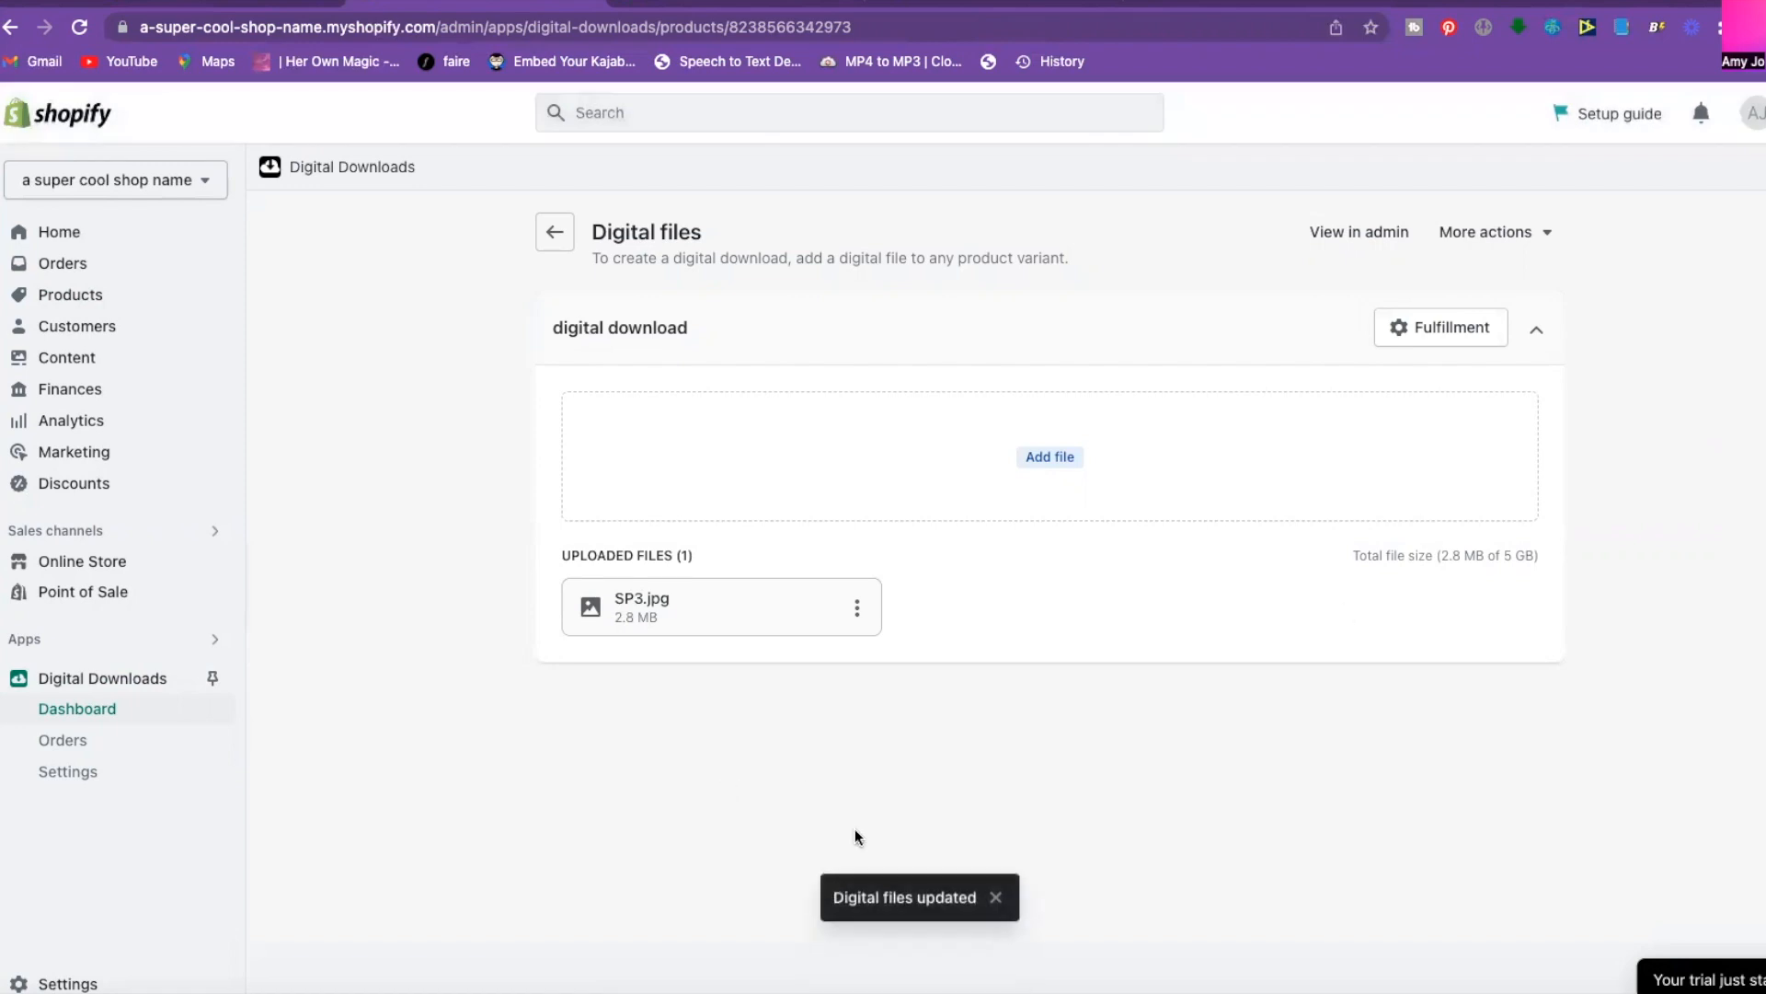
Return to the store's home page and view the appointment booking apps offered for managing services in the setup guide.
click(549, 231)
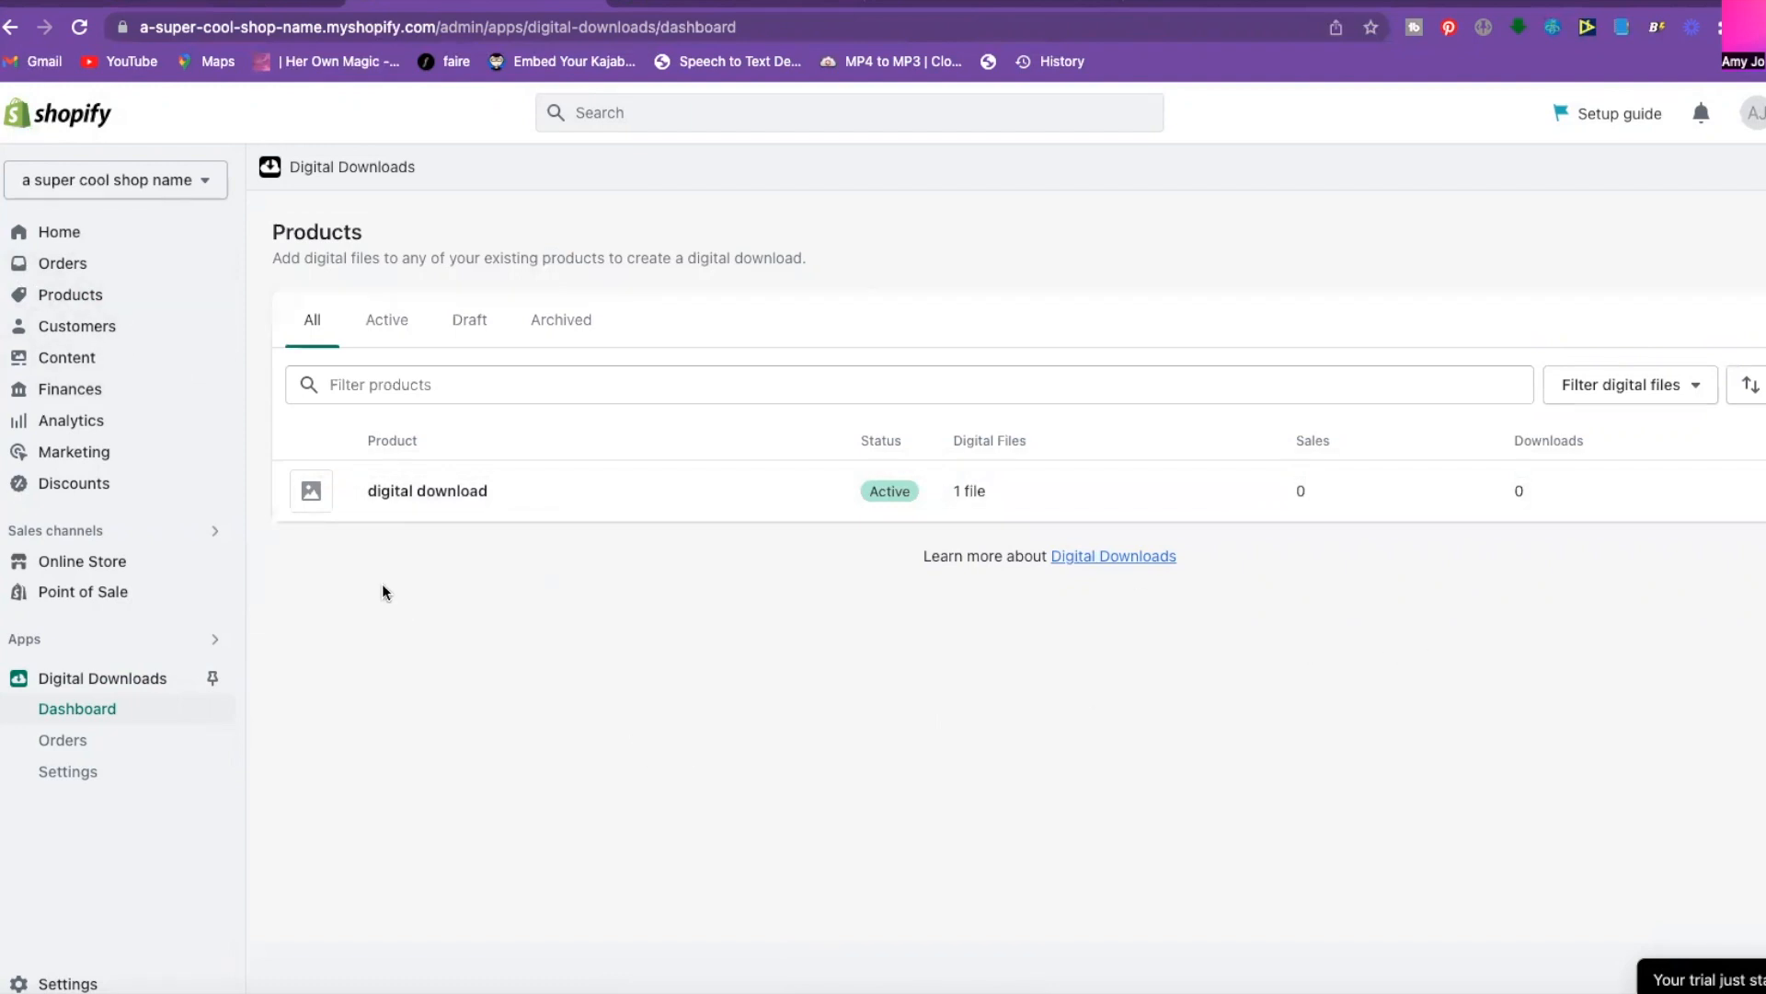
click(112, 246)
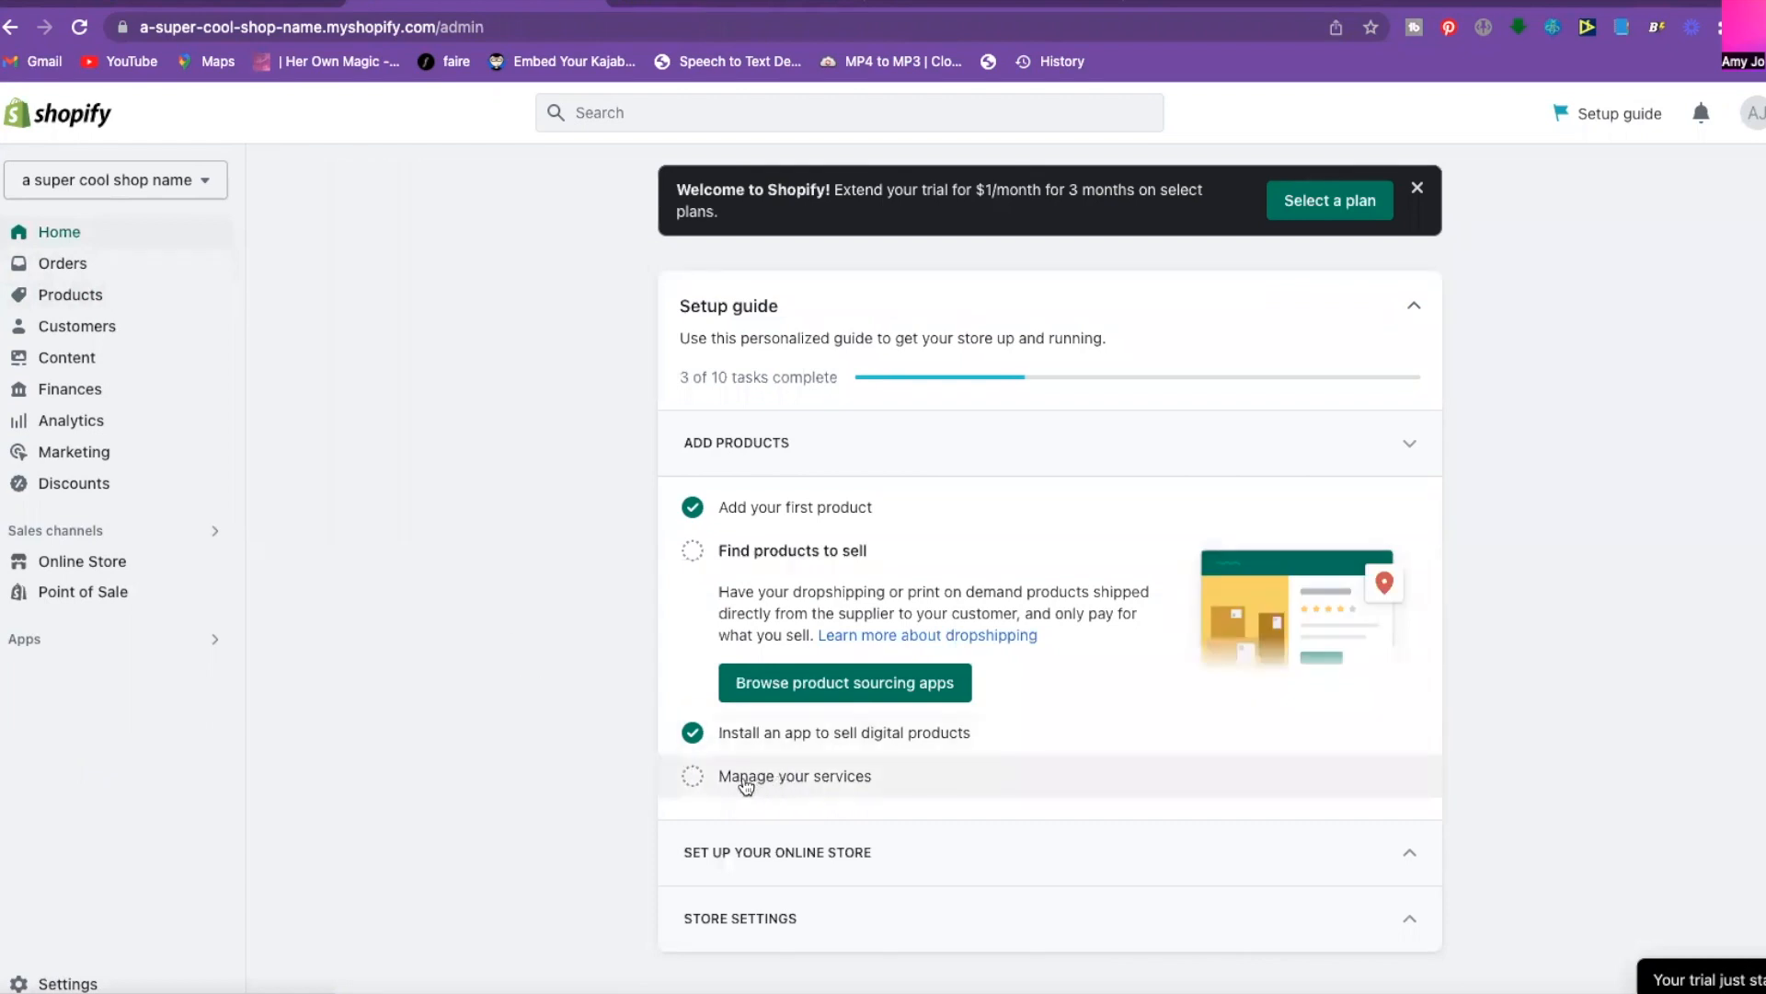
click(777, 782)
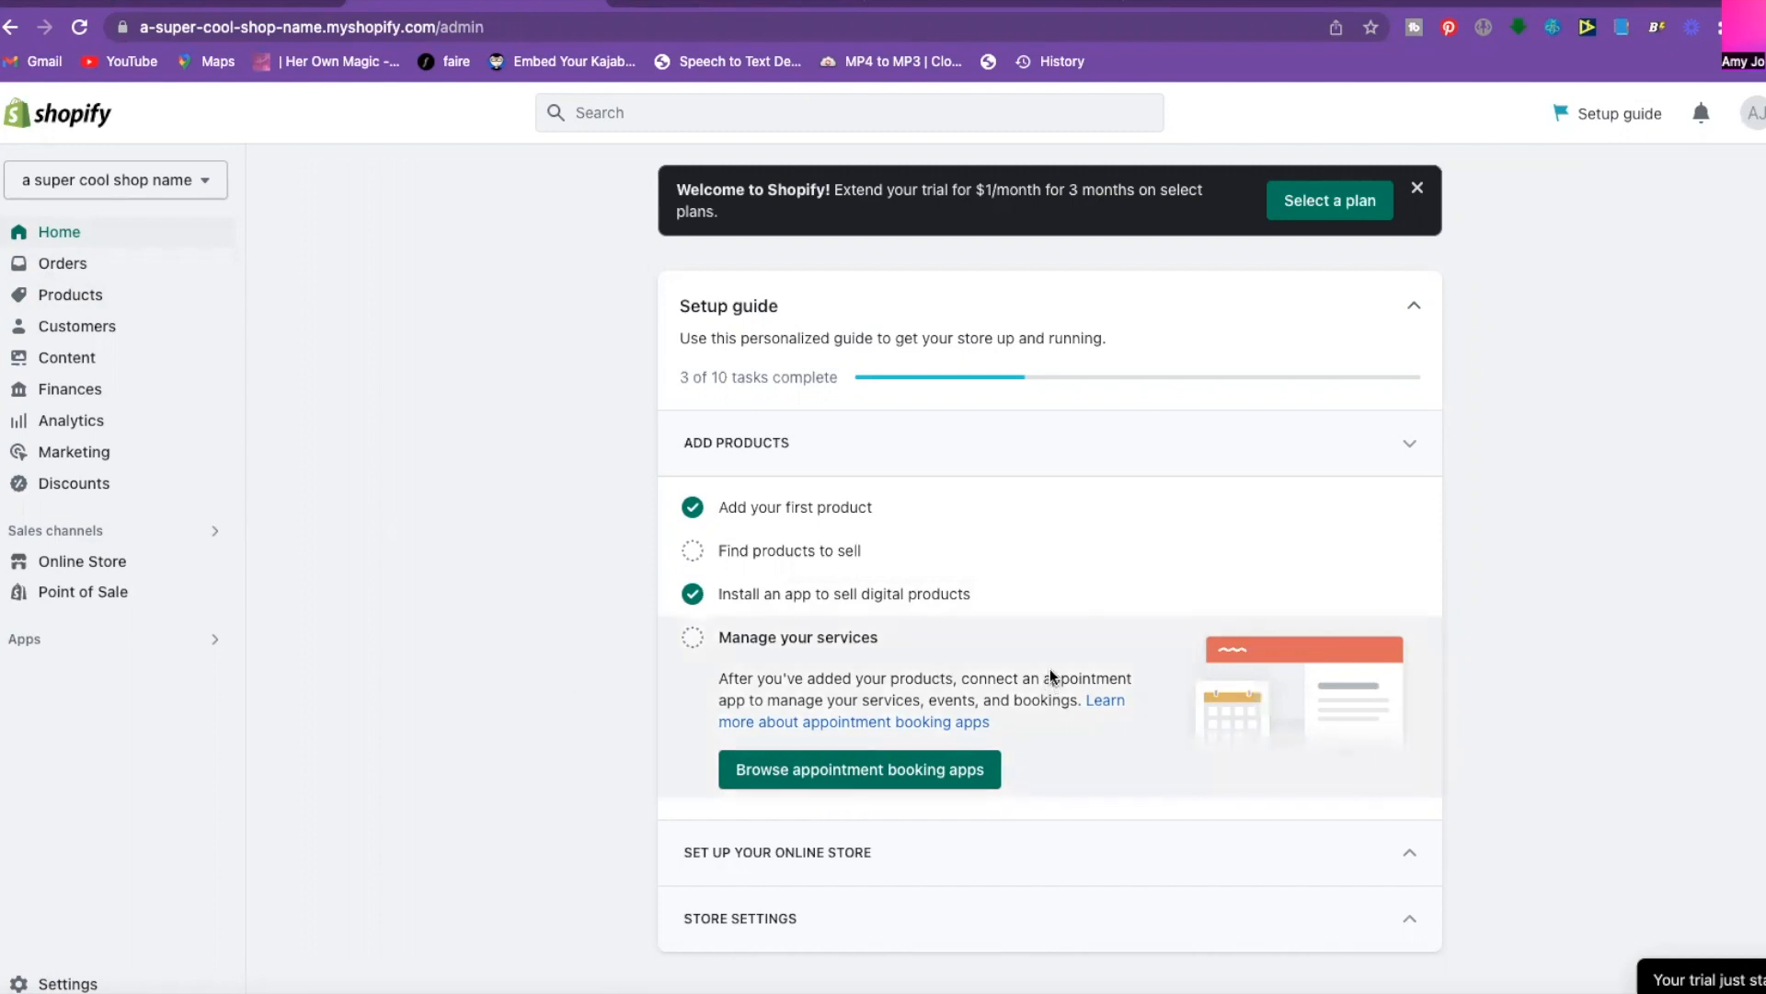
click(845, 777)
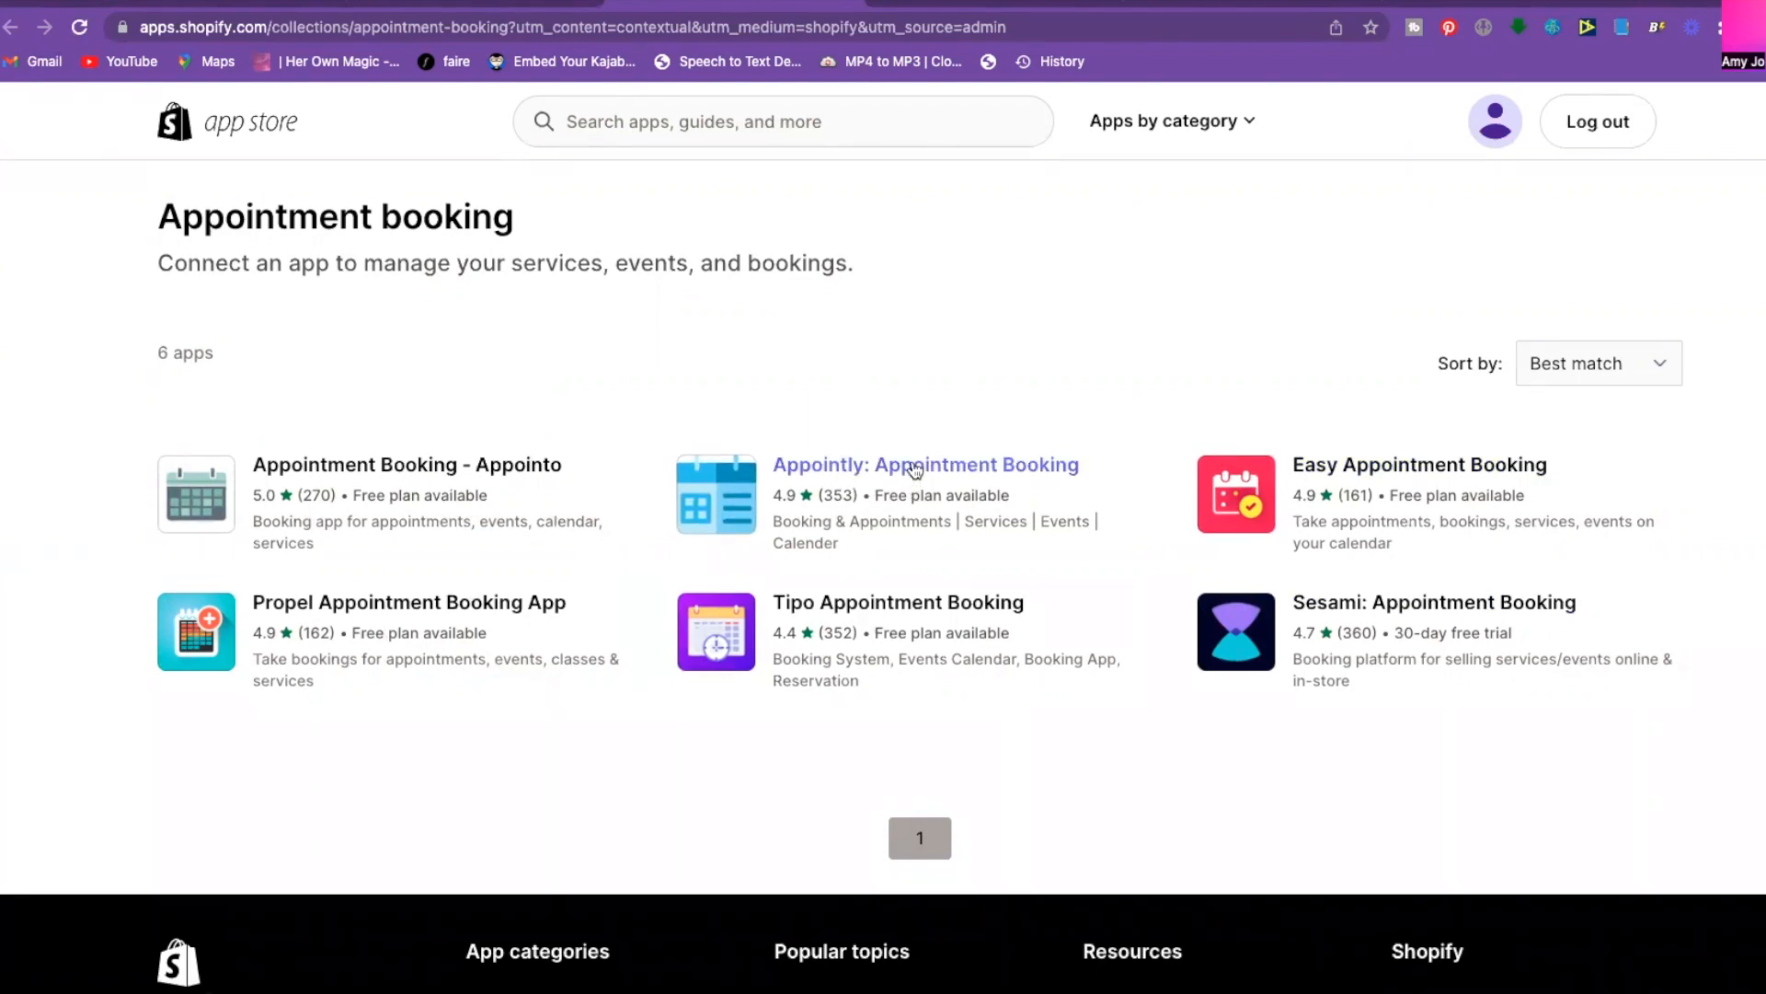
click(413, 3)
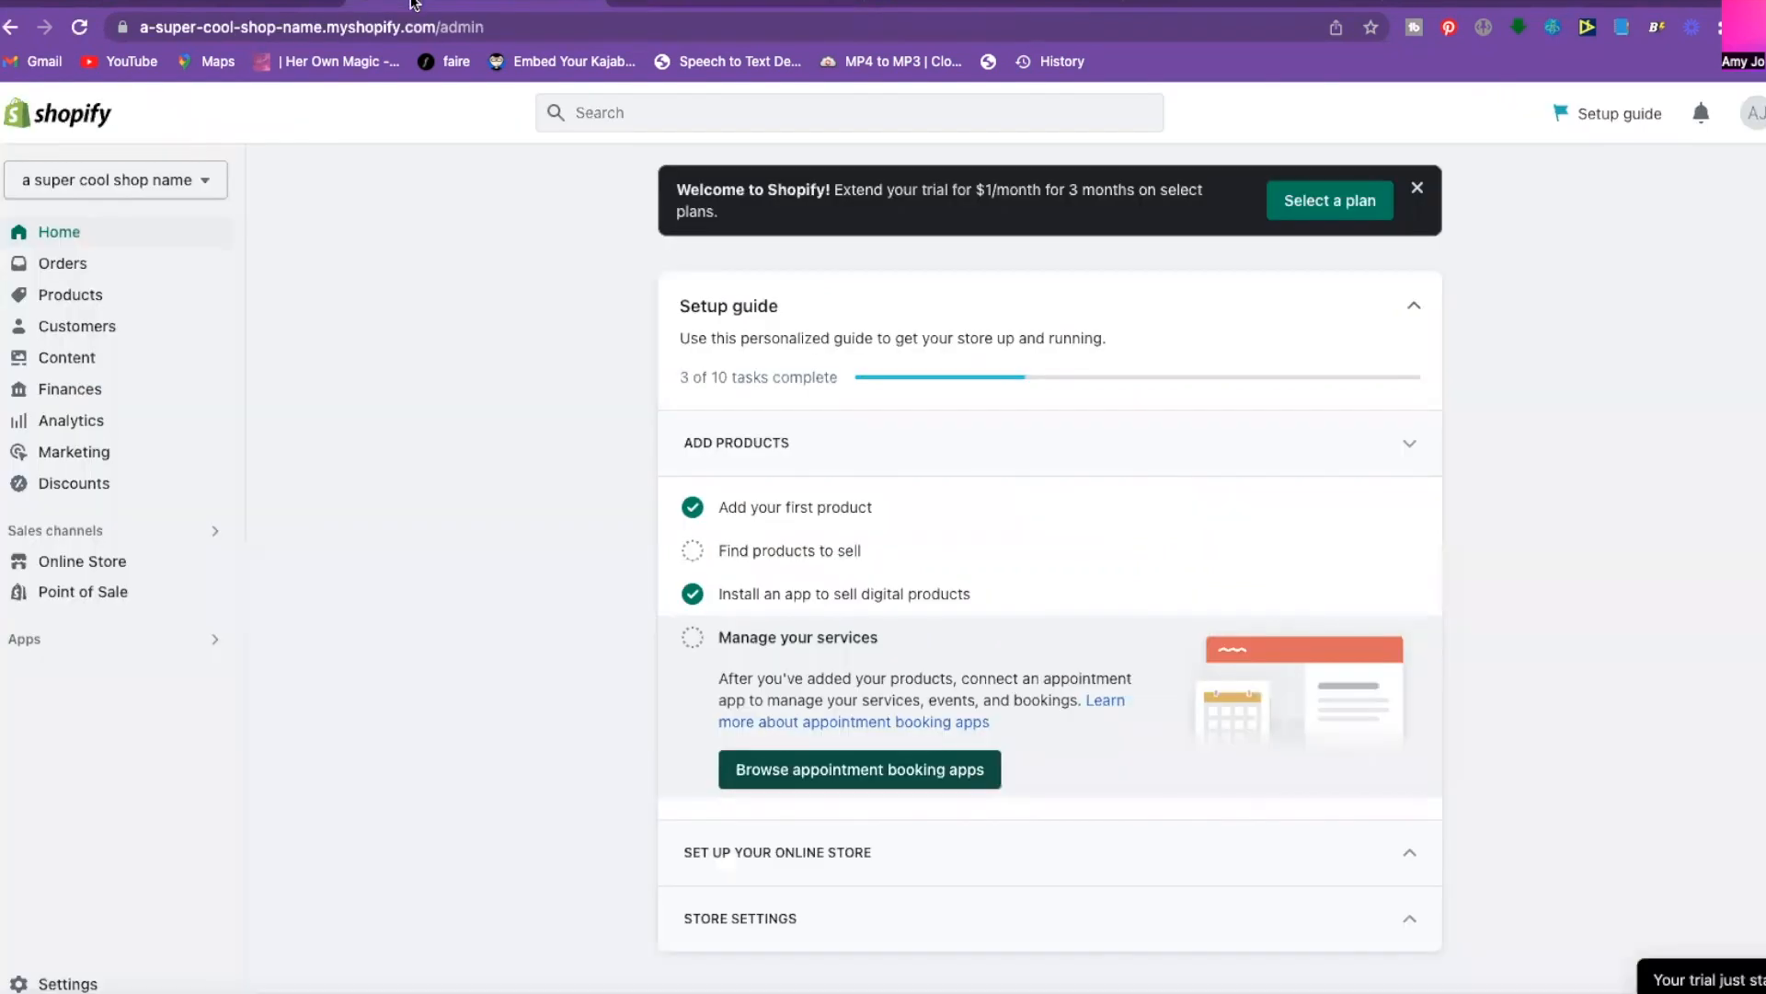
Add a page titled "About" from the setup guide's online store tasks and save it.
click(839, 852)
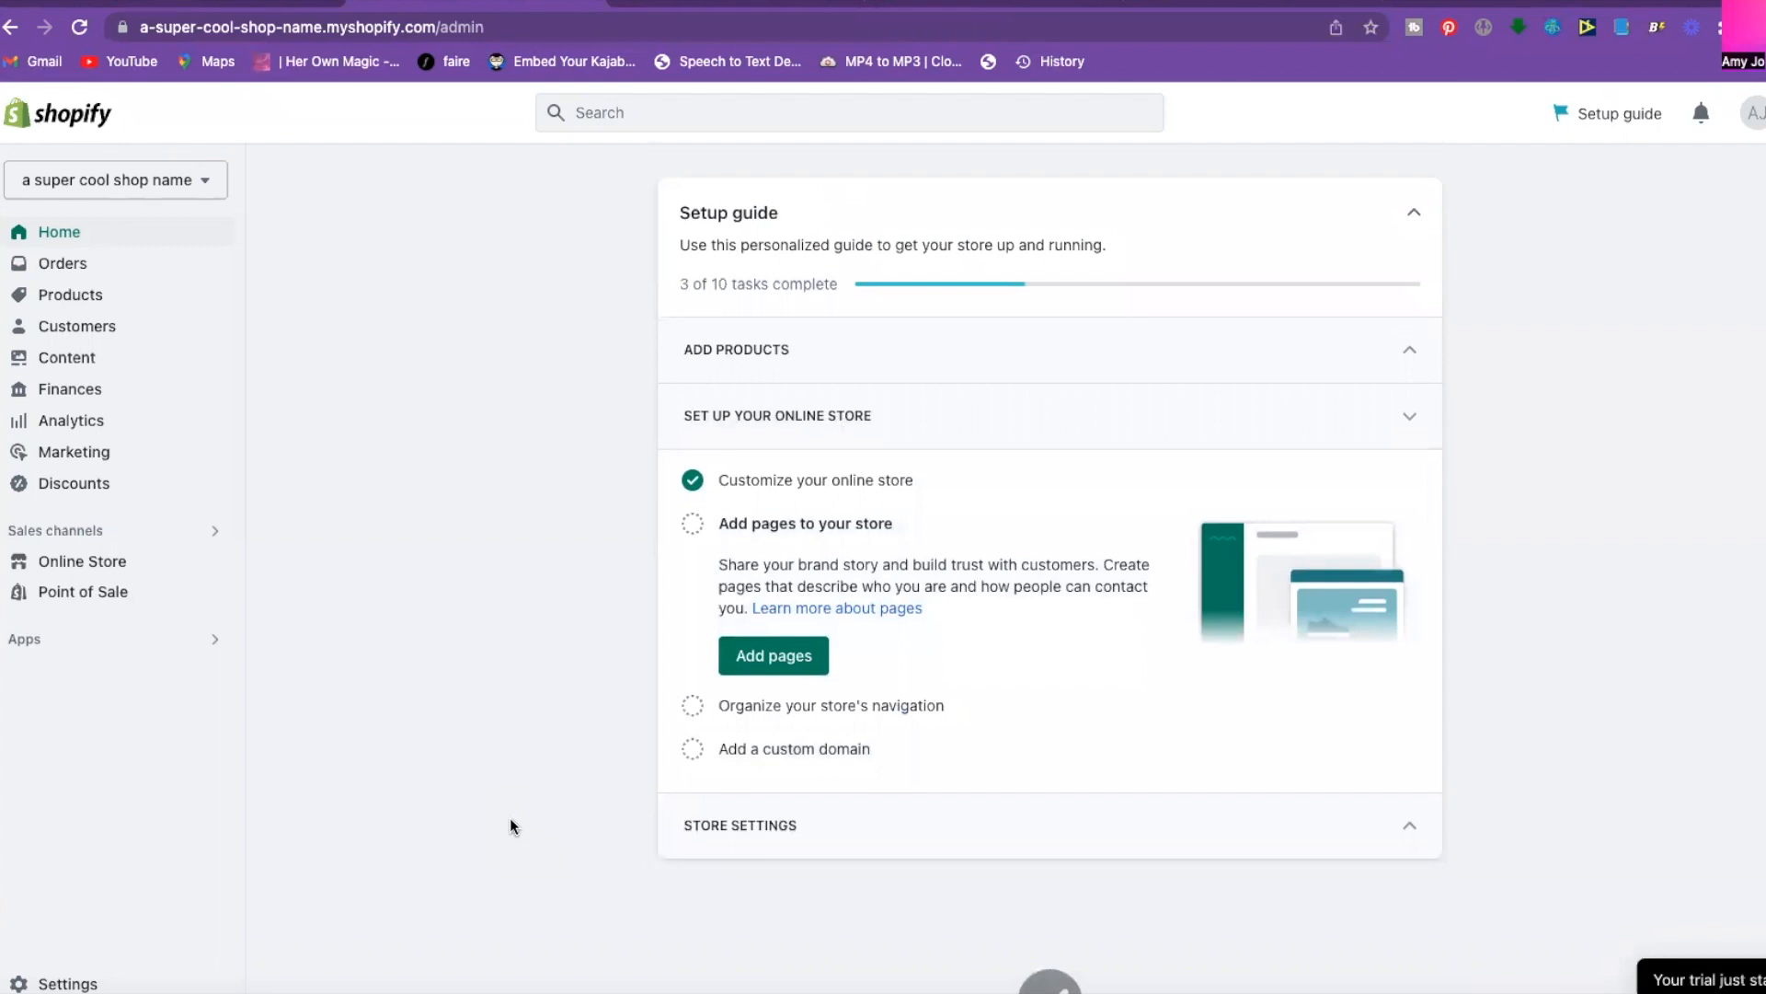
click(774, 655)
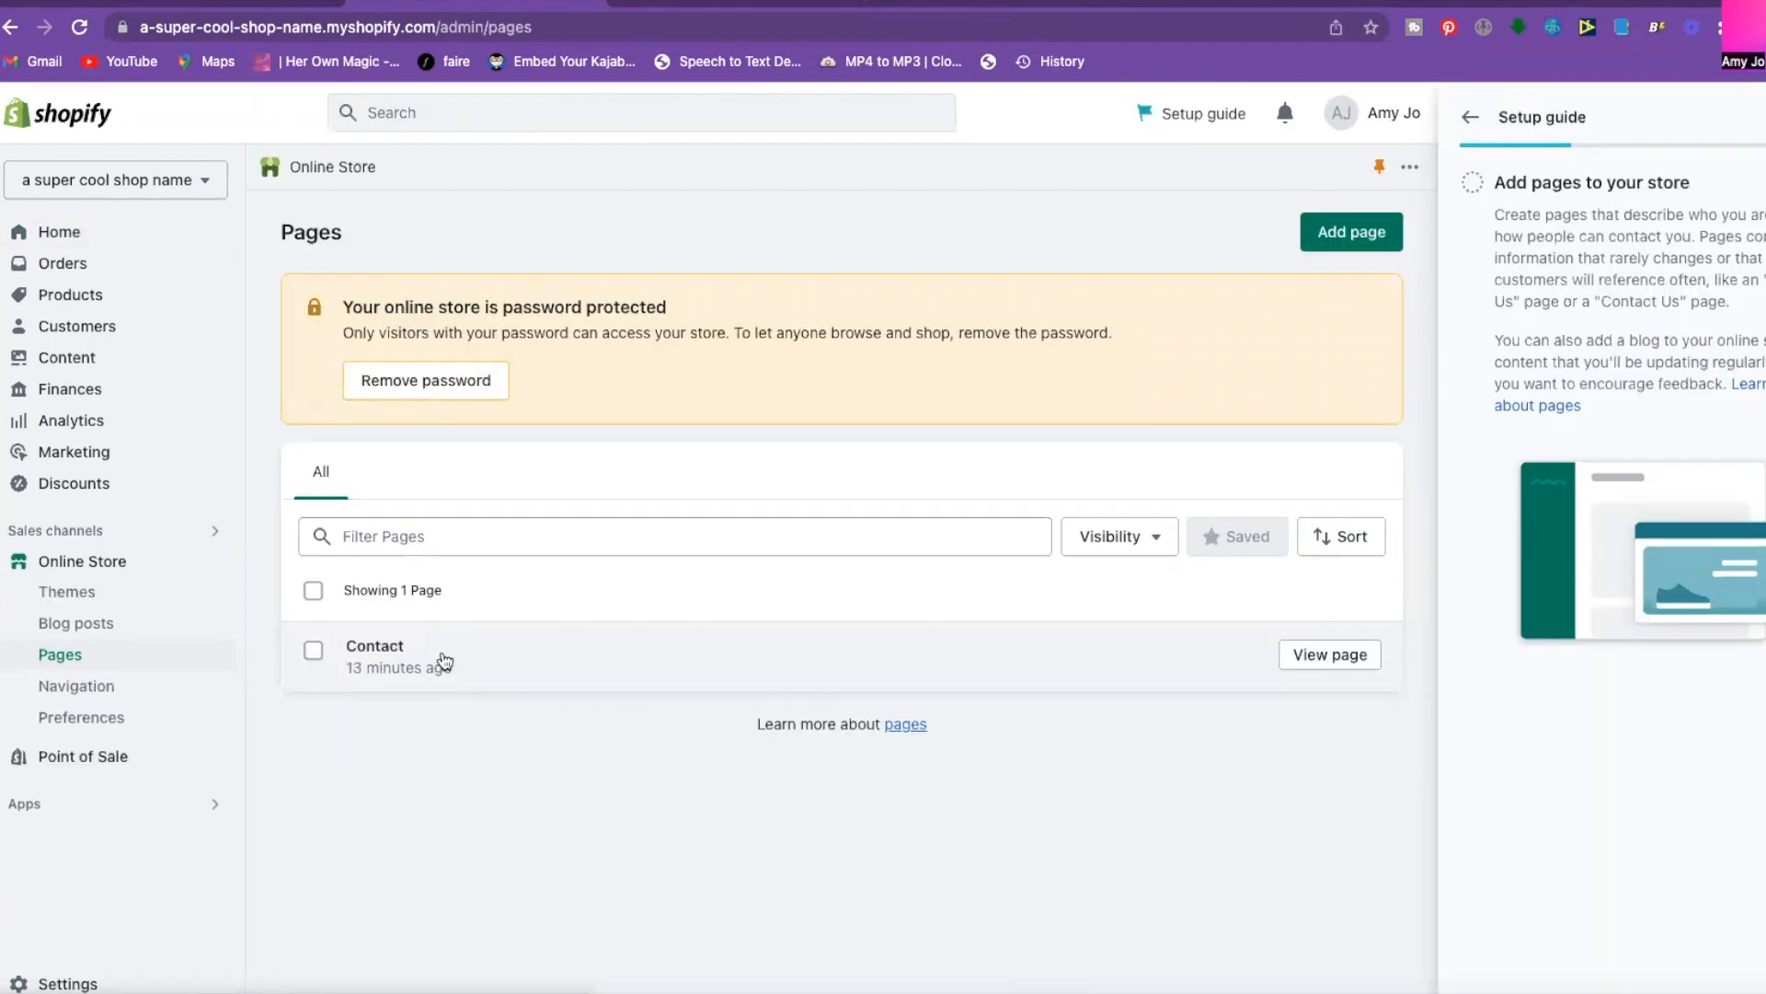
click(1348, 247)
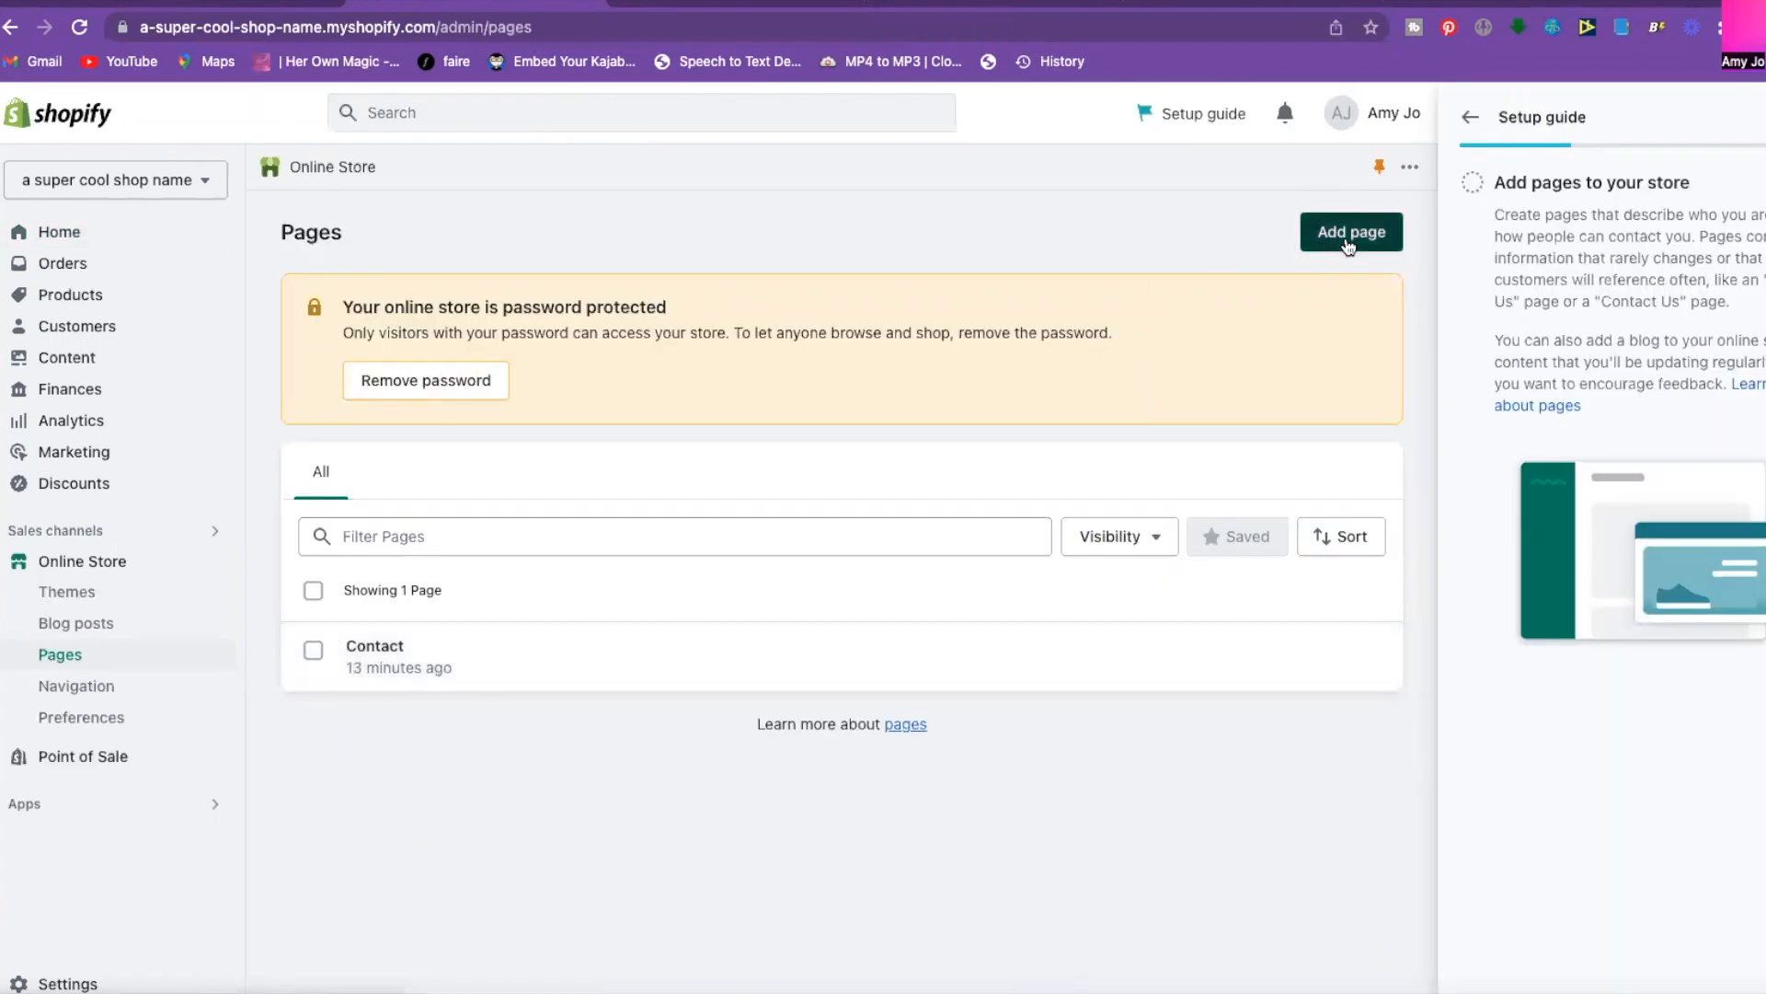
click(441, 331)
text(About)
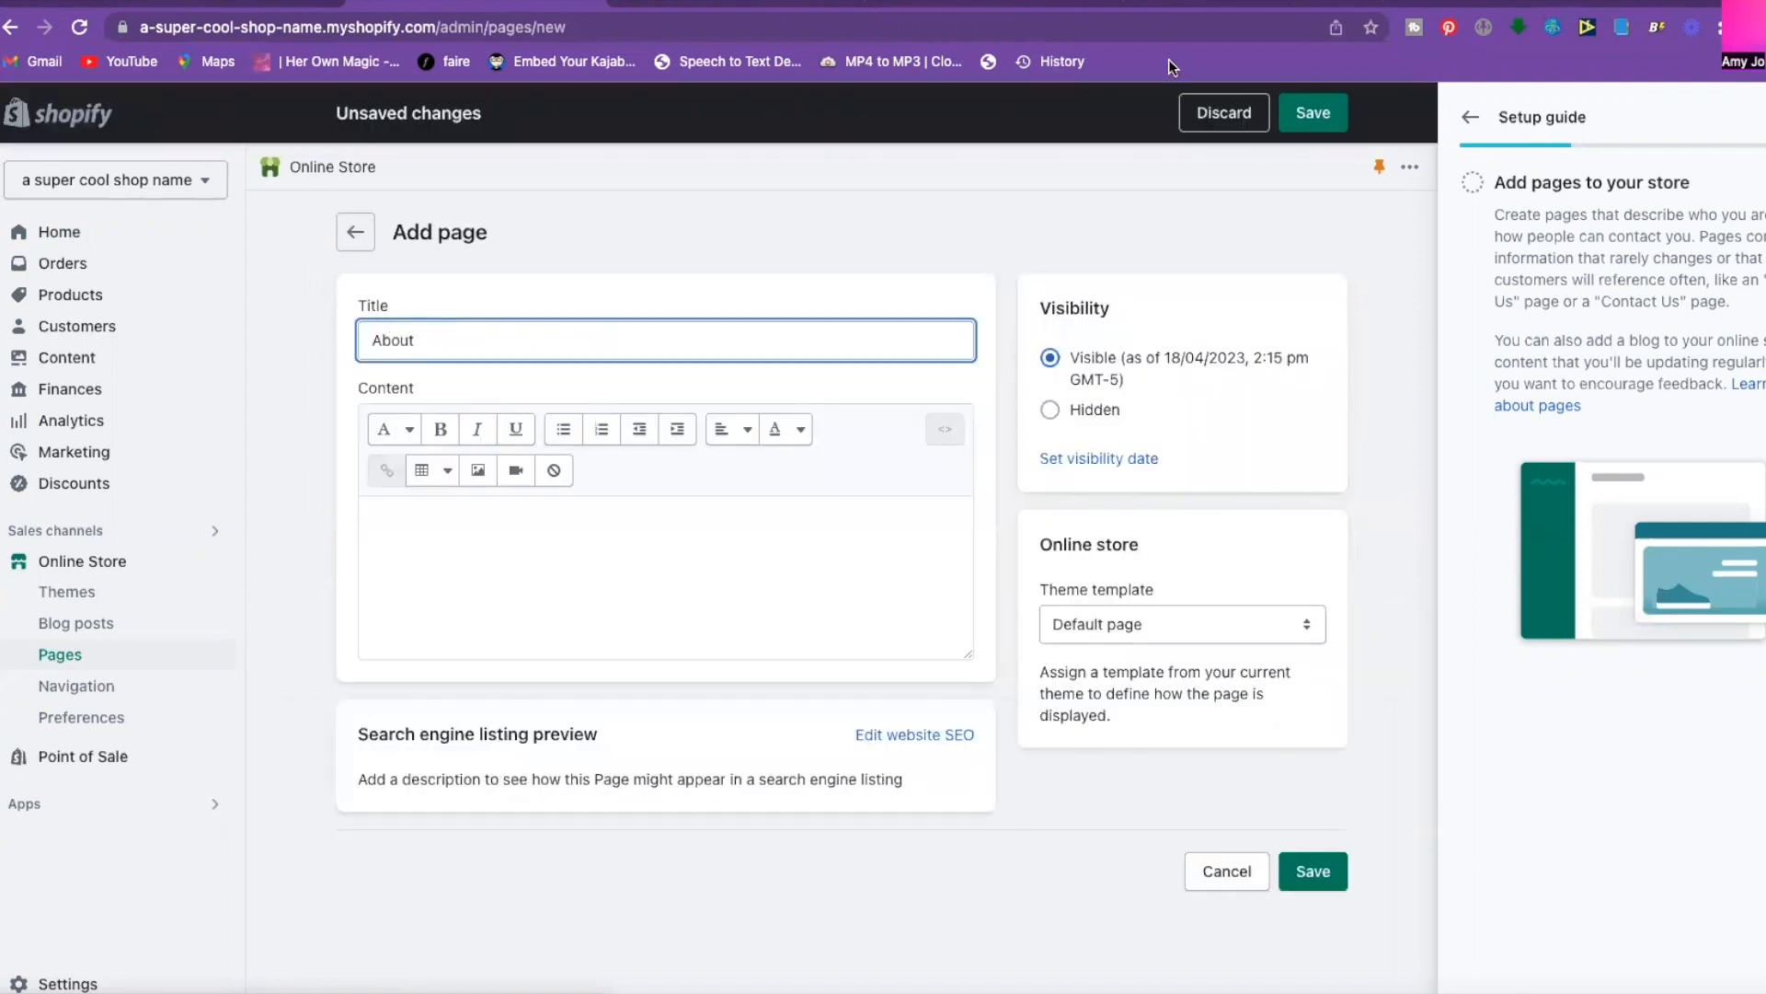
click(1325, 114)
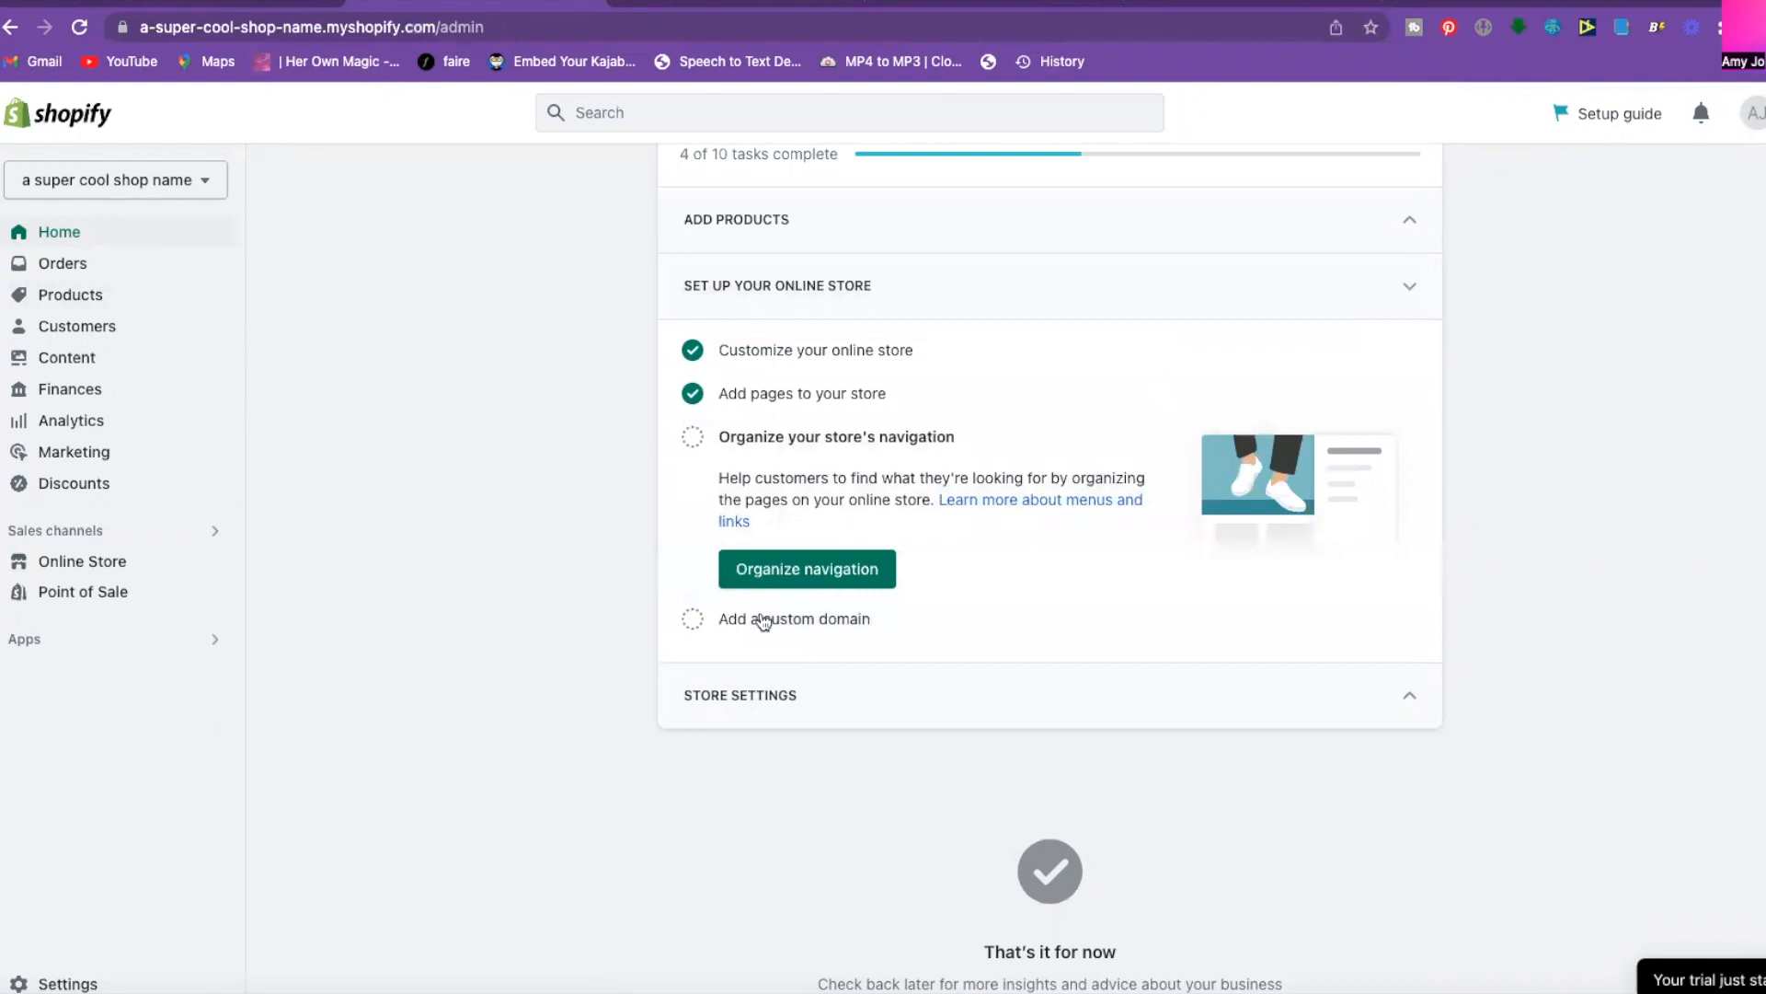
Look over the online store's navigation, including its footer and main menus and the collection and search filters.
click(780, 570)
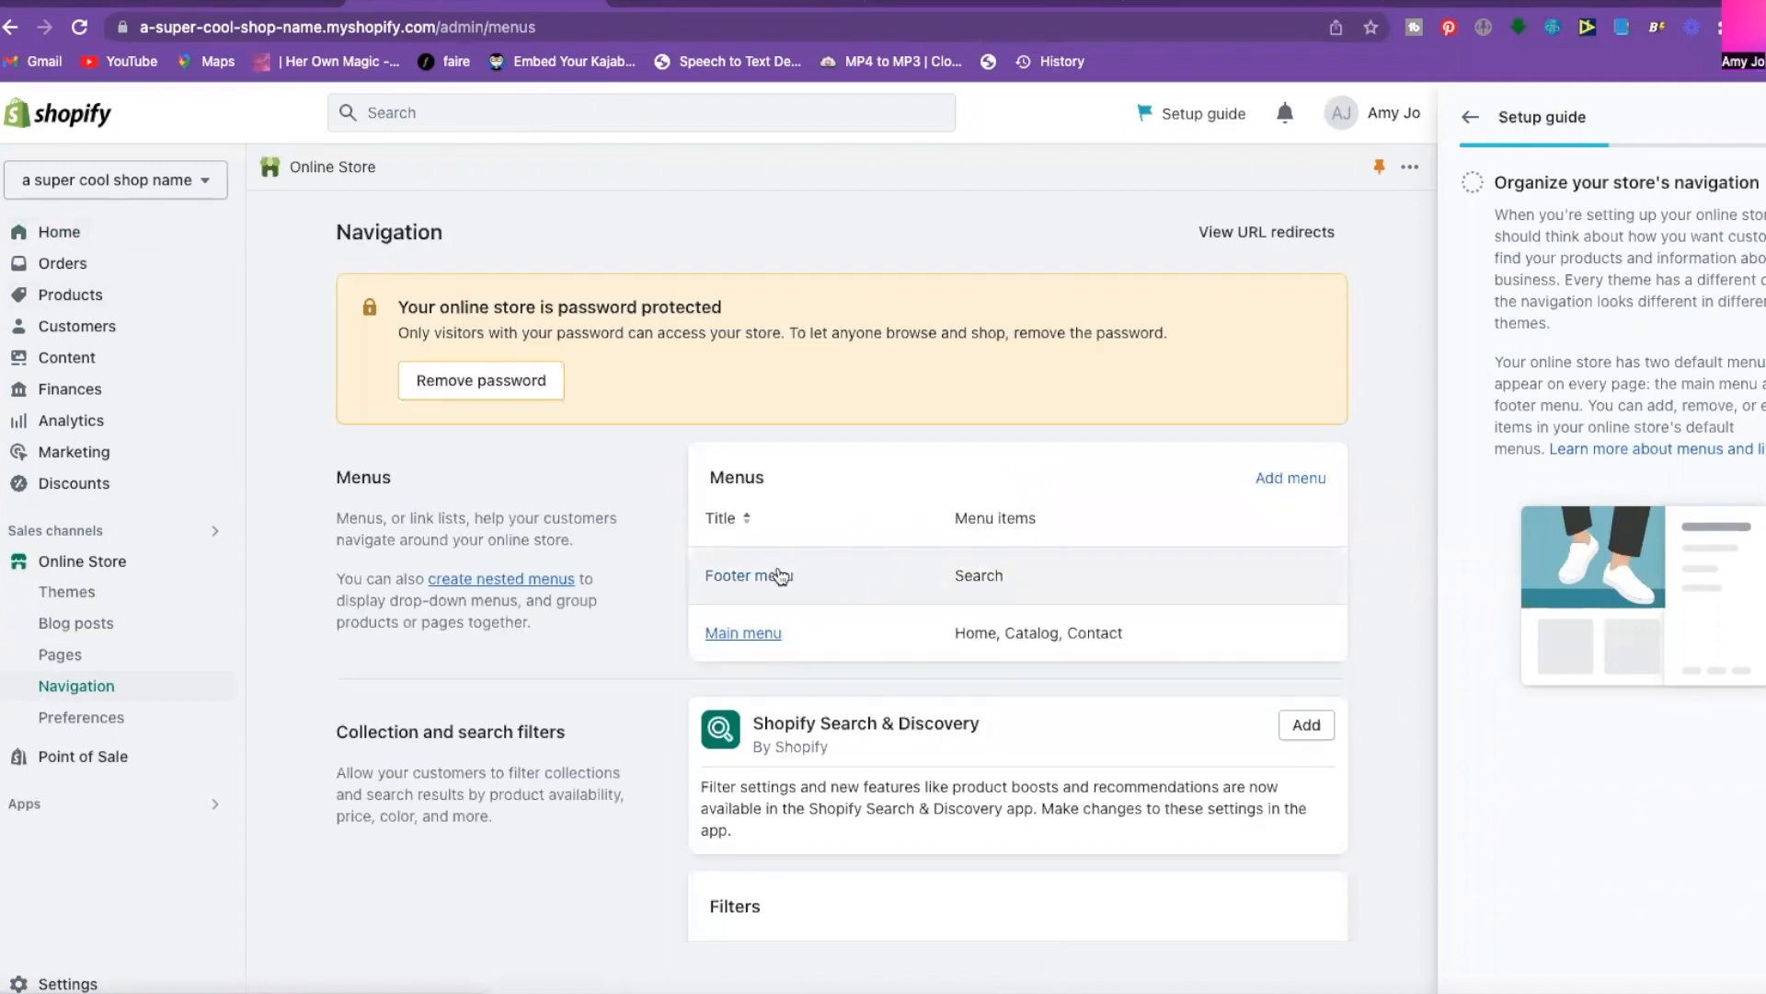
scroll(565, 670, down, 3)
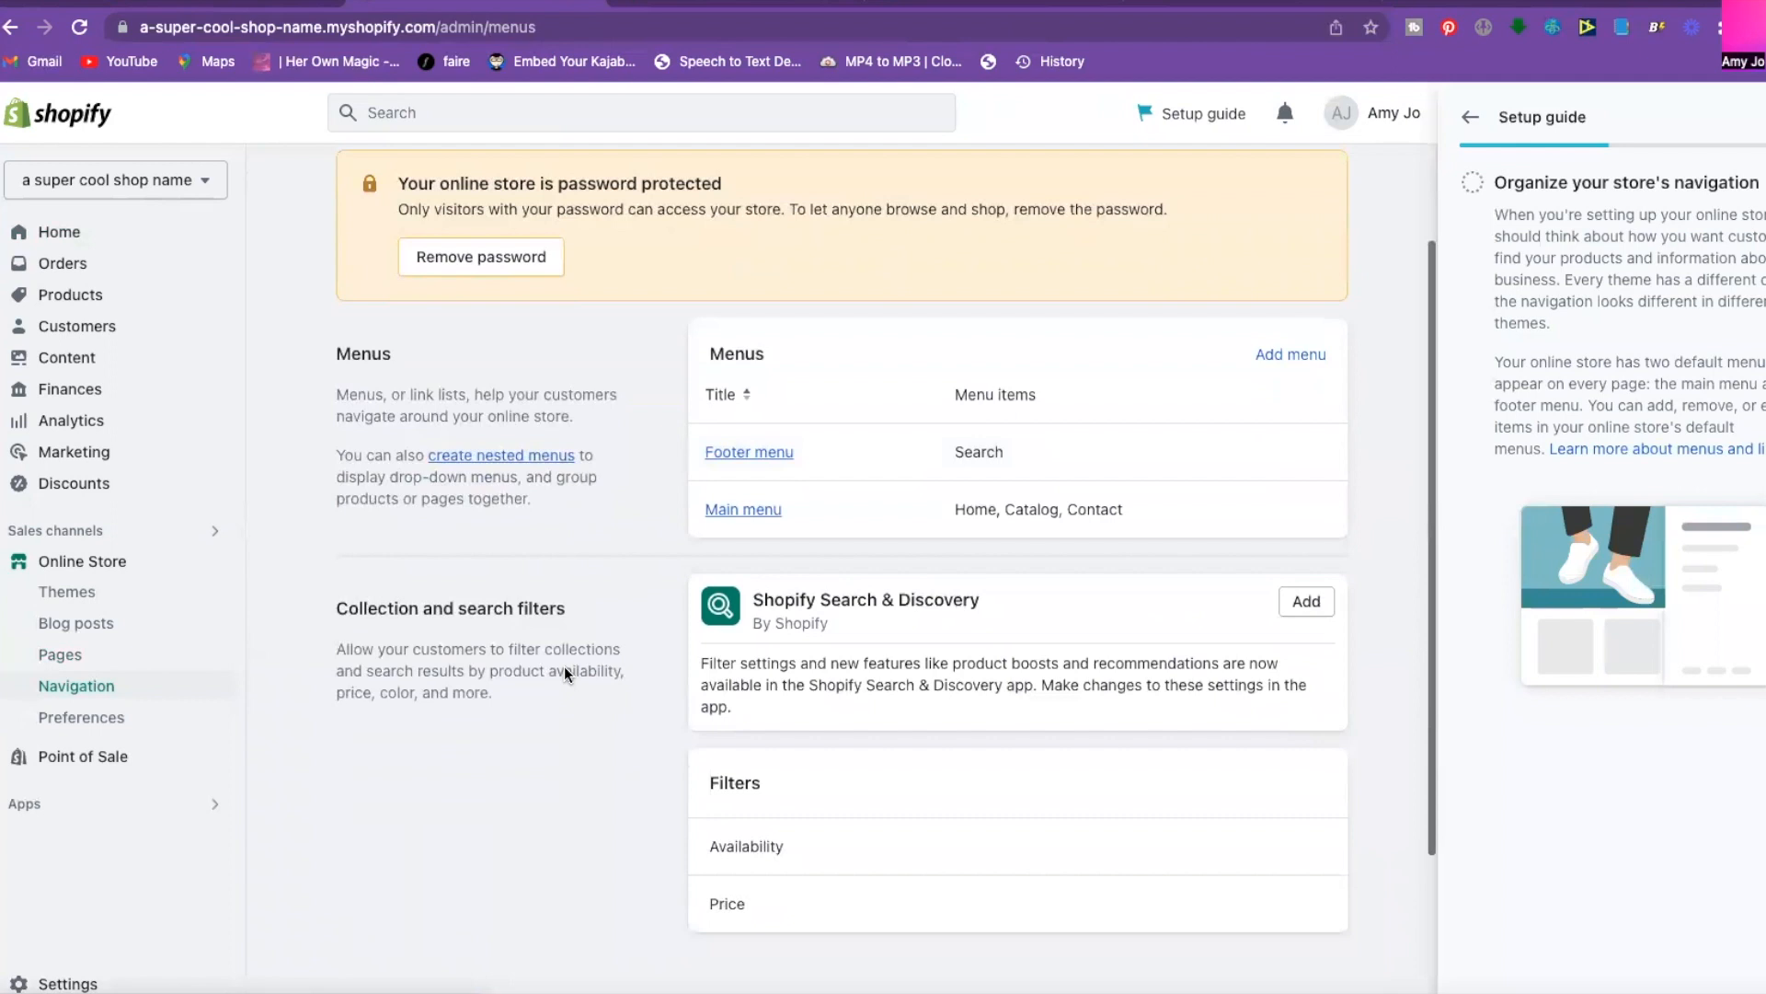
scroll(564, 672, down, 2)
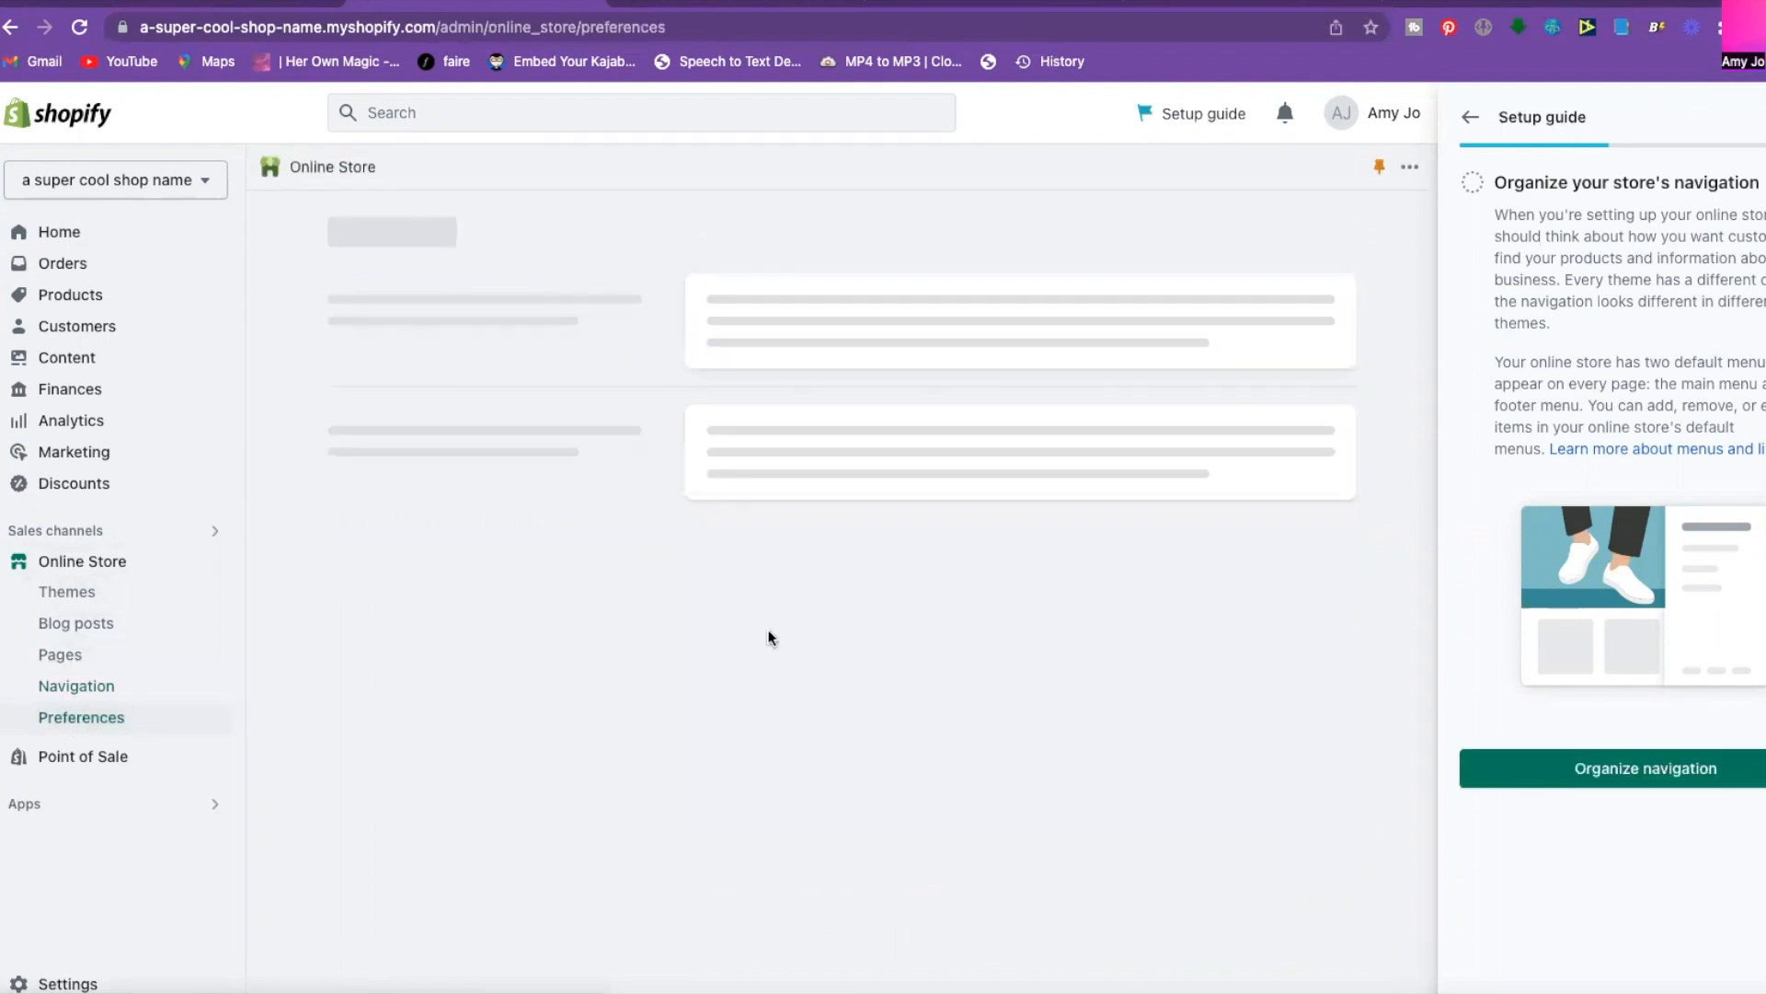
Review the online store preferences for homepage title, social sharing image, Google Analytics, Facebook Pixel, customer privacy and password protection.
click(738, 342)
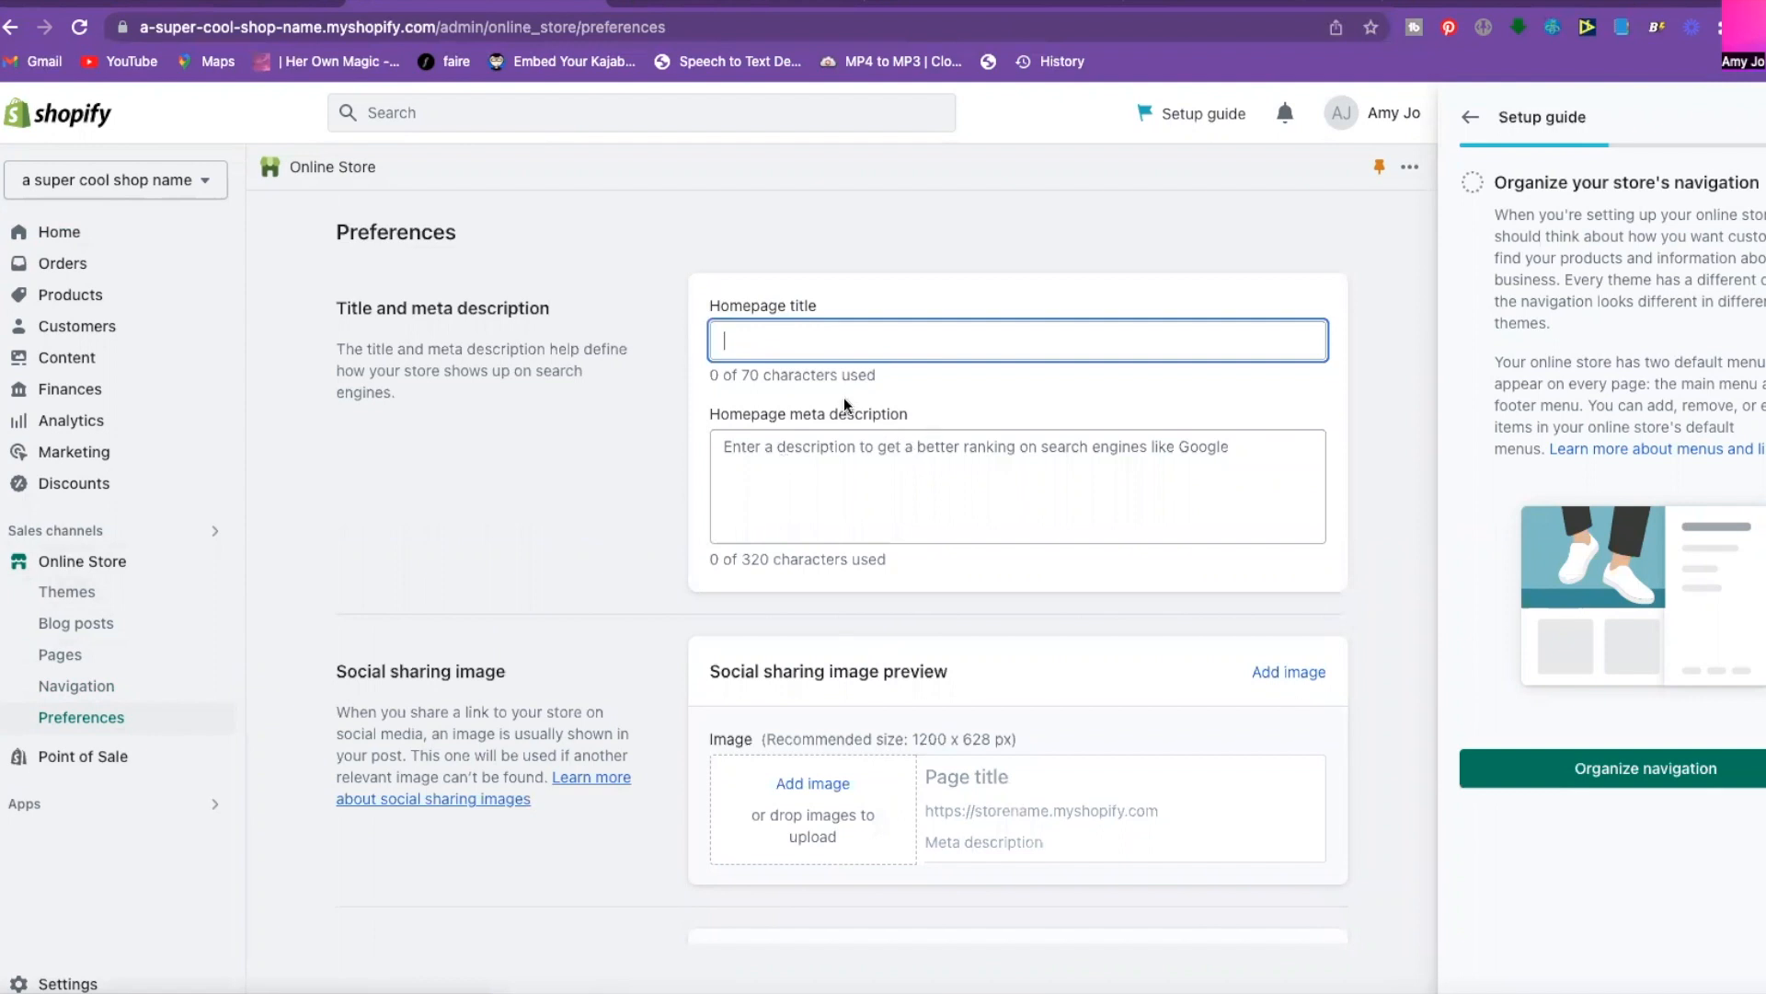
scroll(697, 453, down, 3)
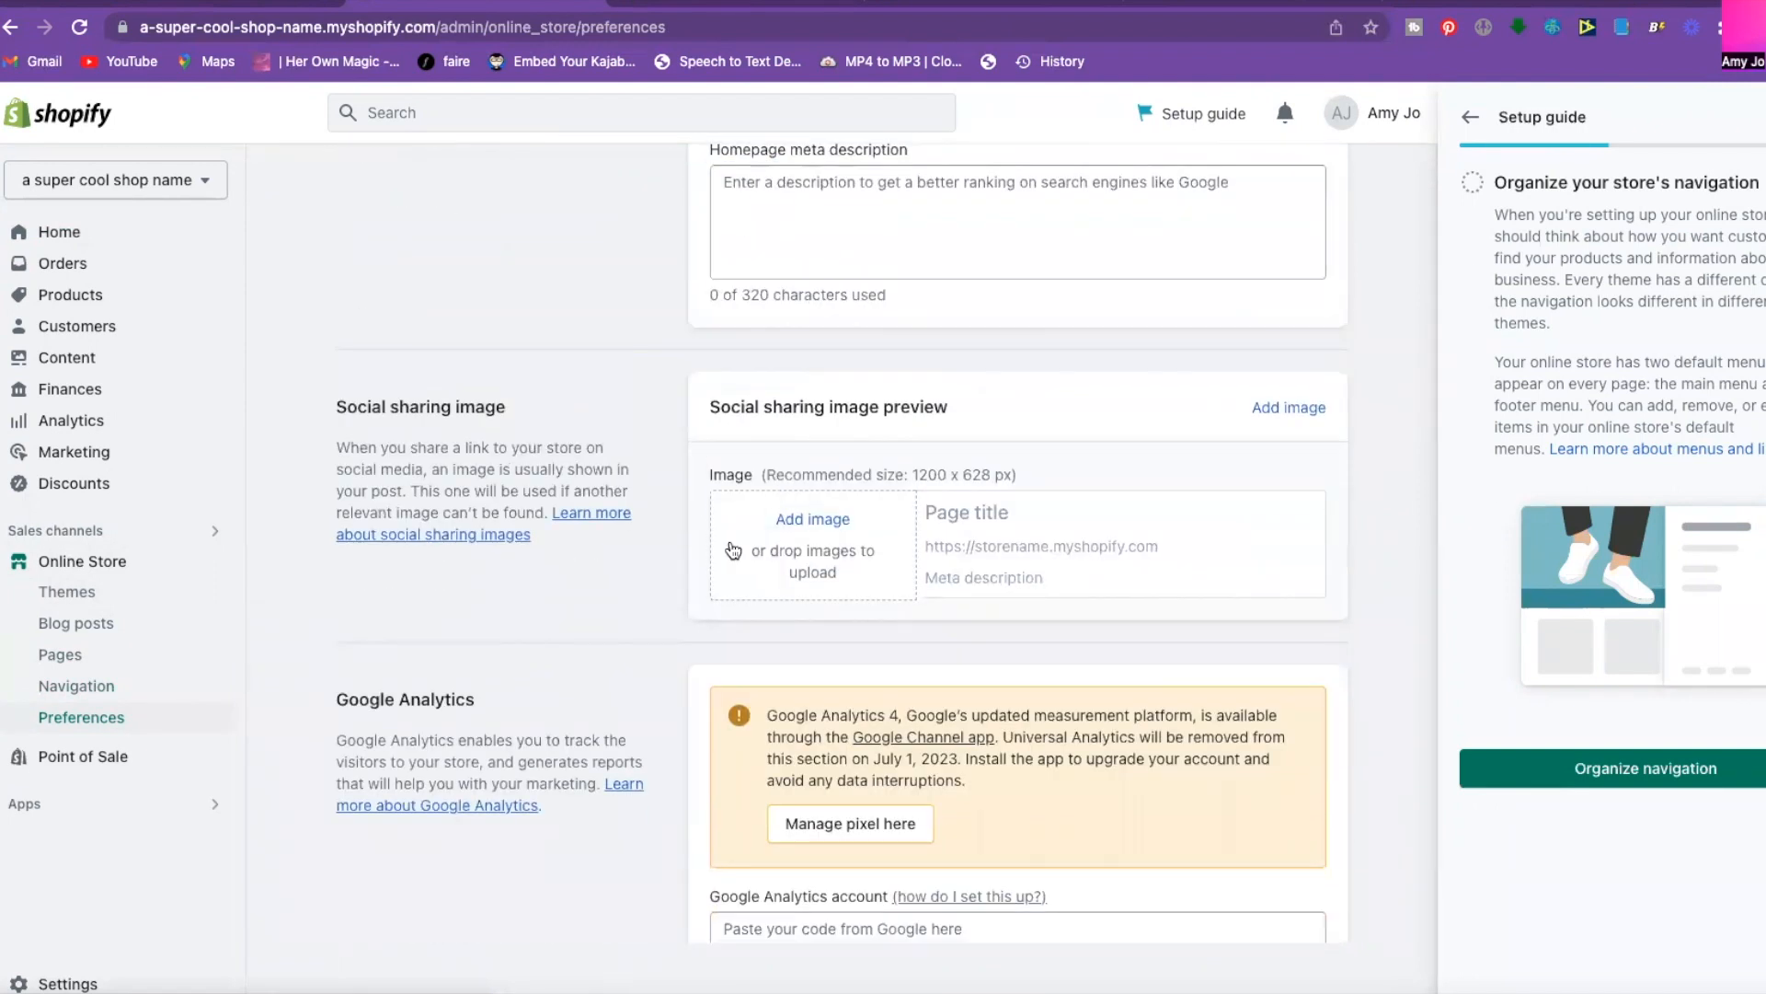
scroll(572, 615, down, 5)
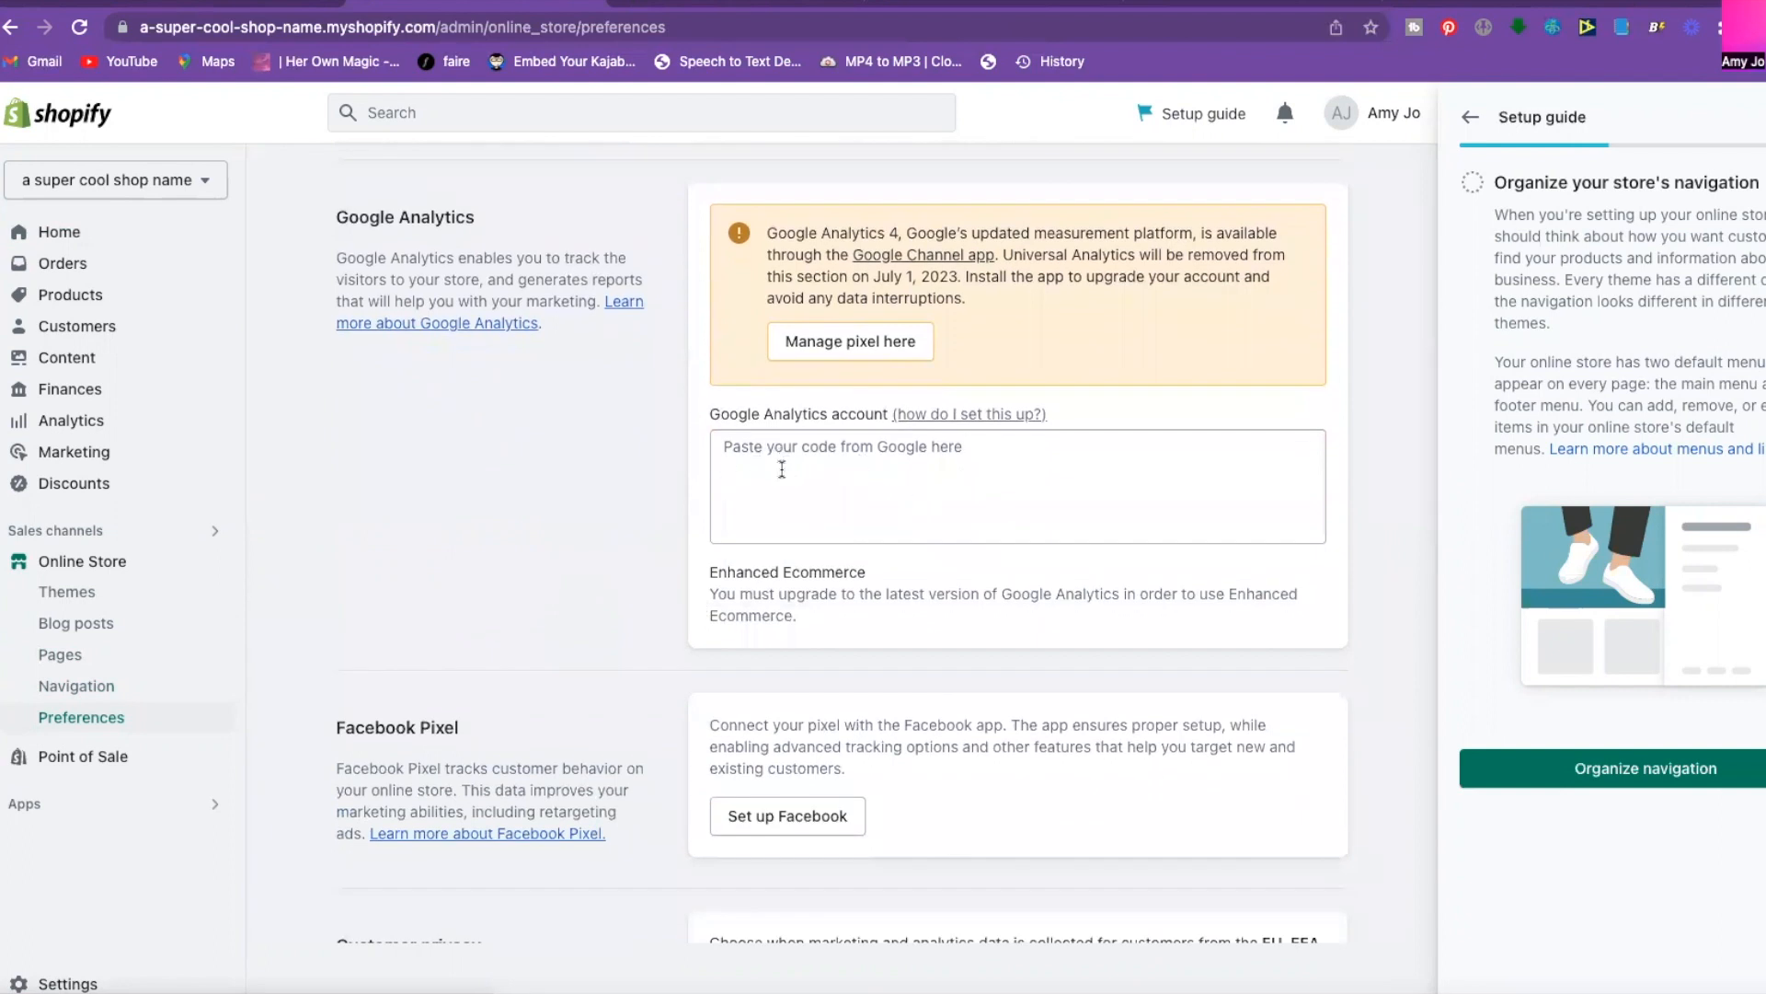
scroll(599, 547, down, 4)
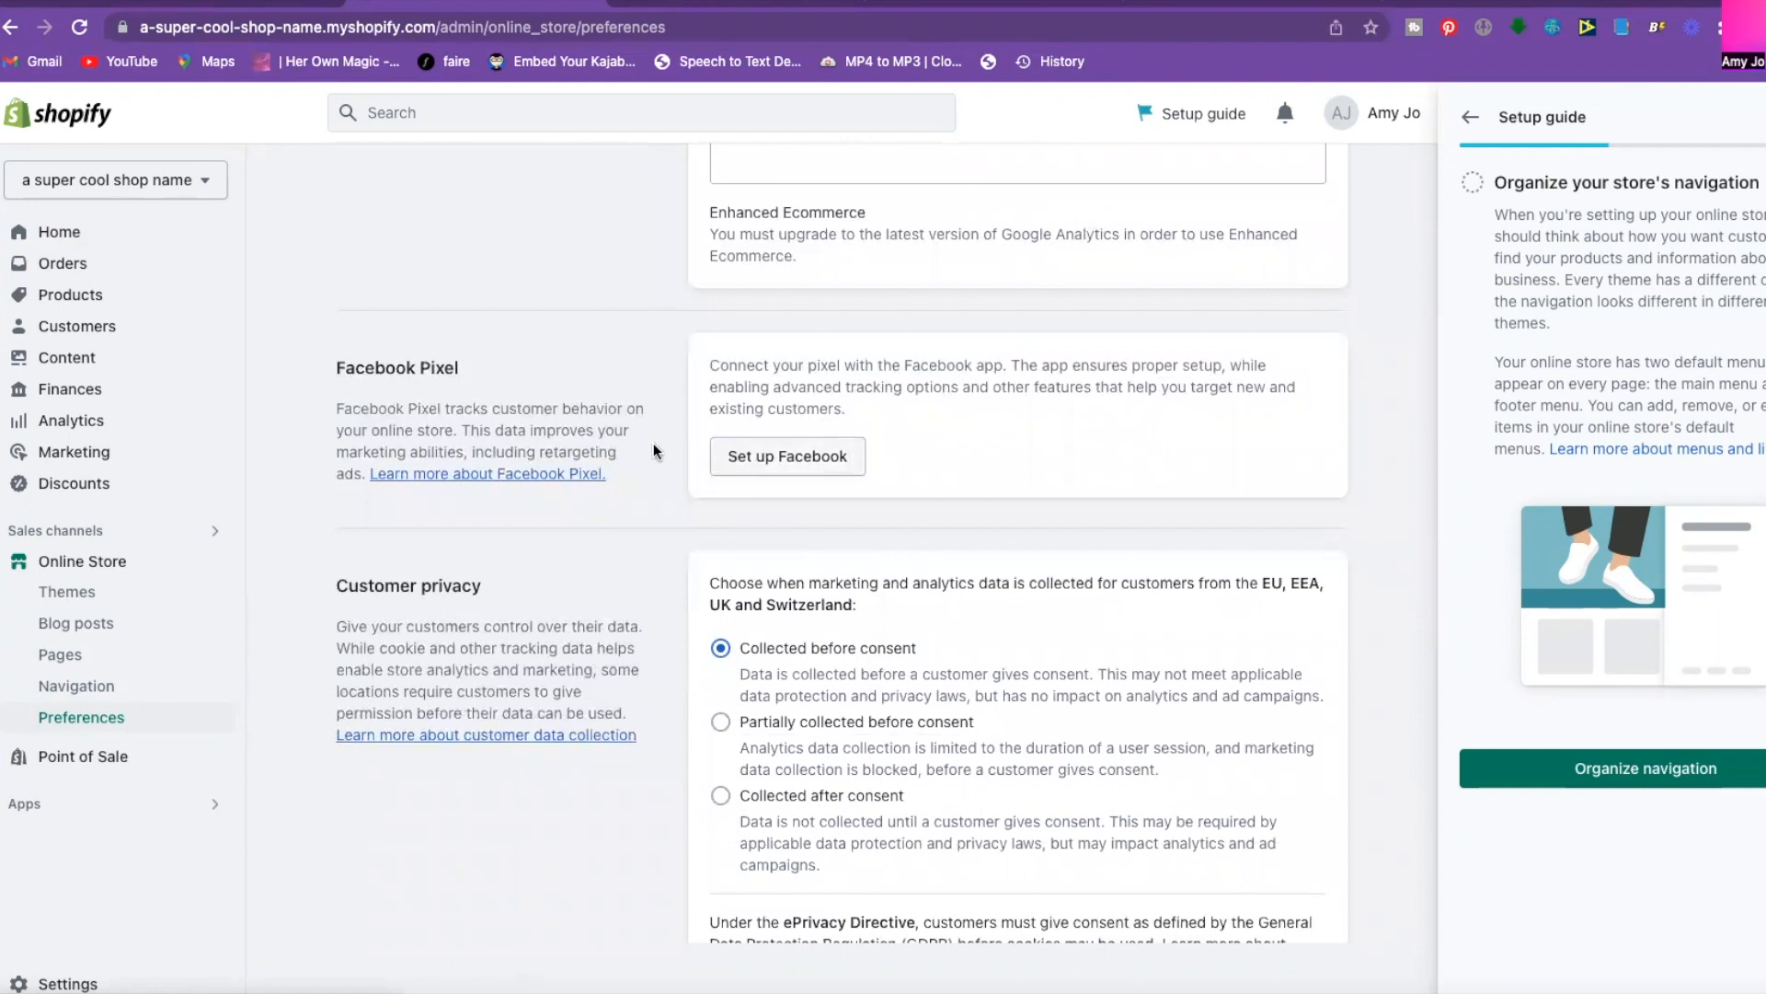
scroll(618, 458, down, 2)
scroll(619, 455, down, 2)
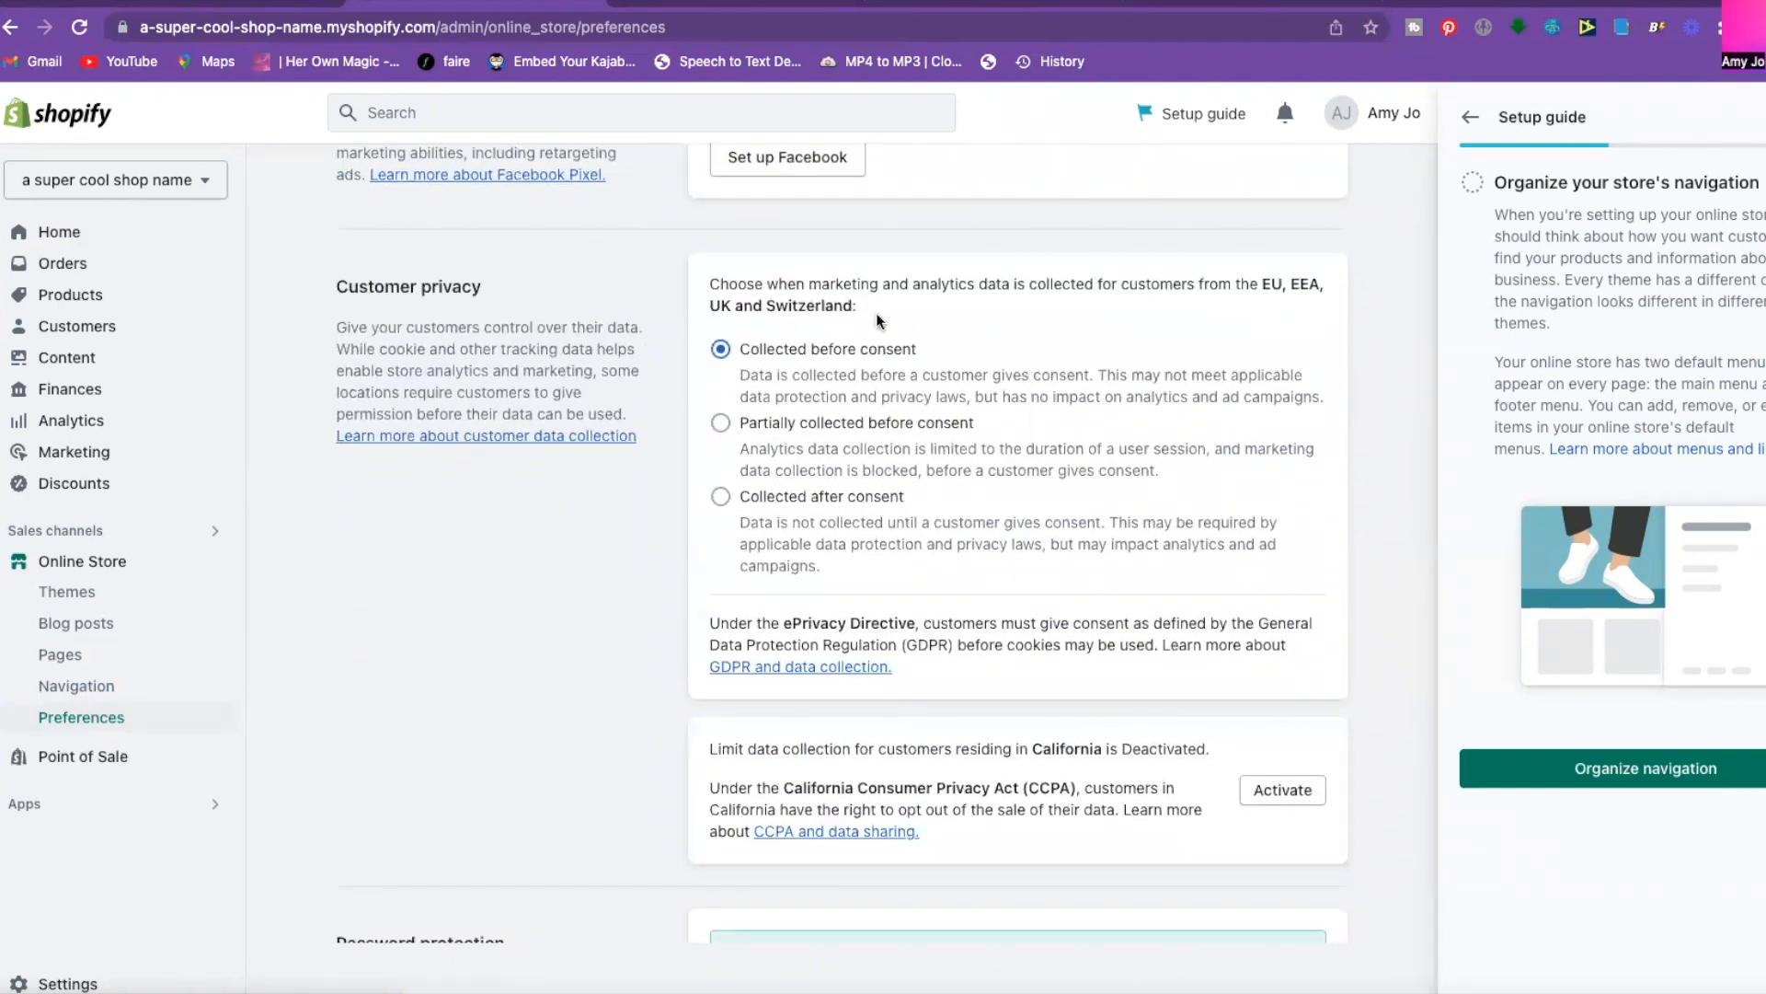
scroll(841, 541, down, 4)
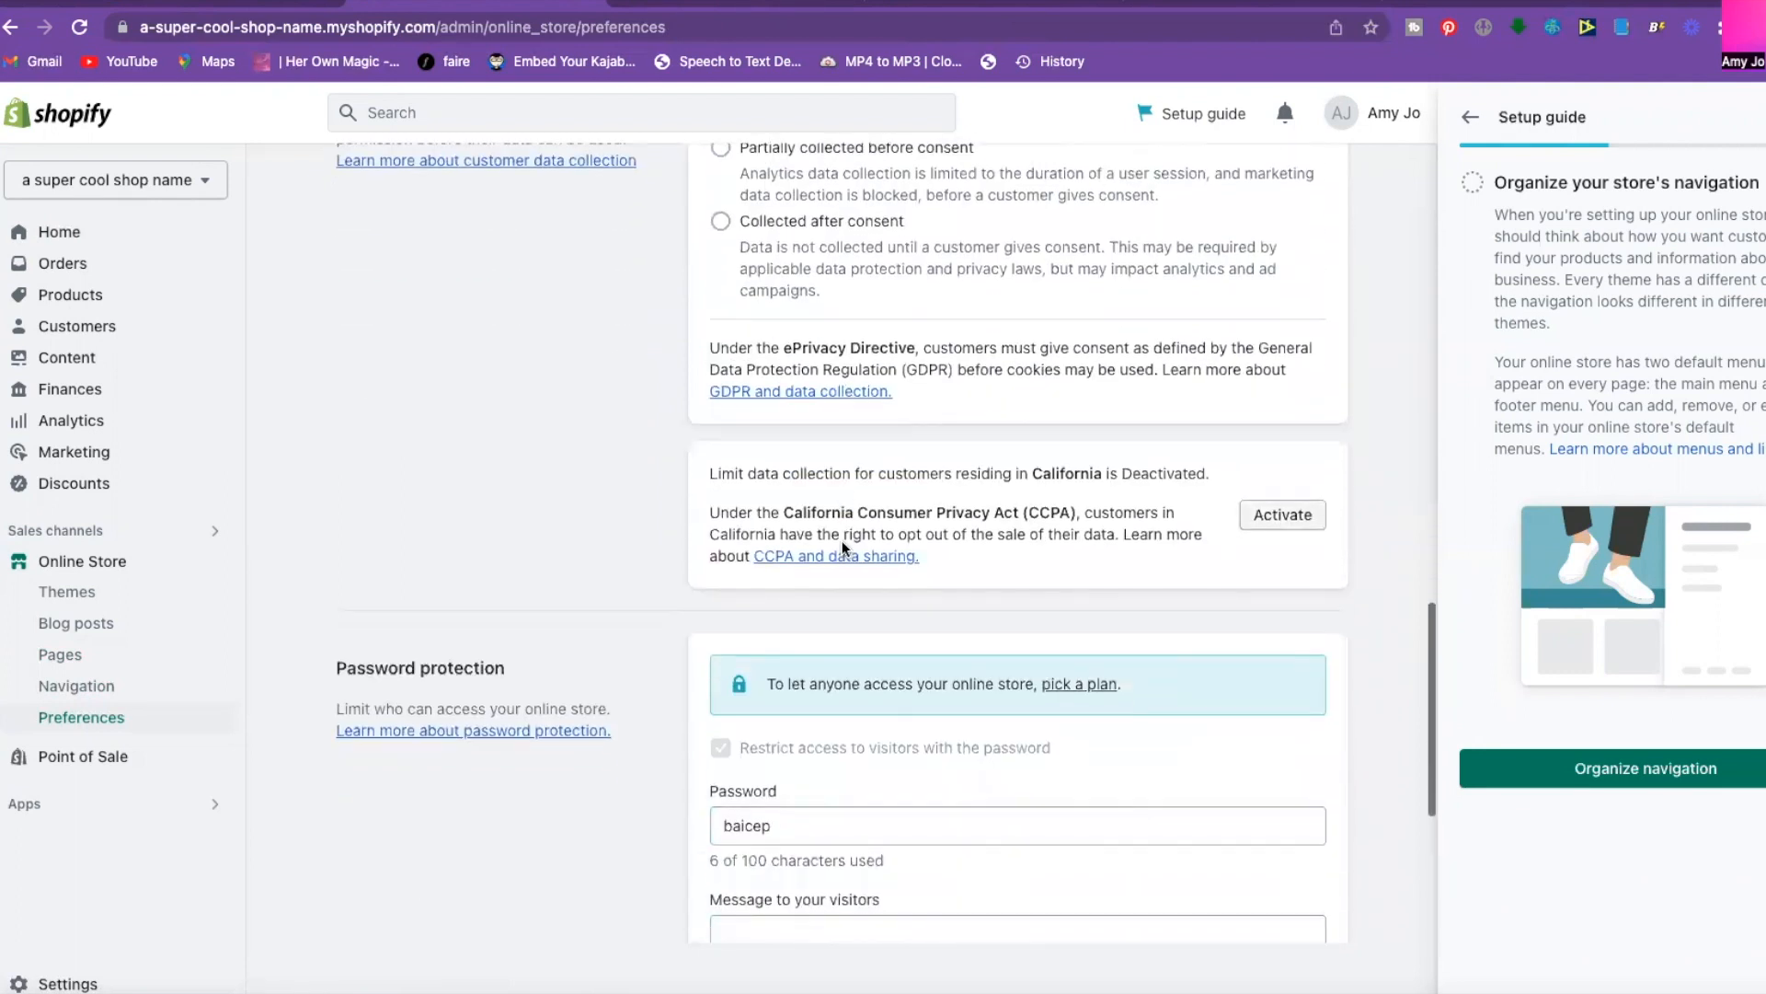
scroll(842, 543, down, 4)
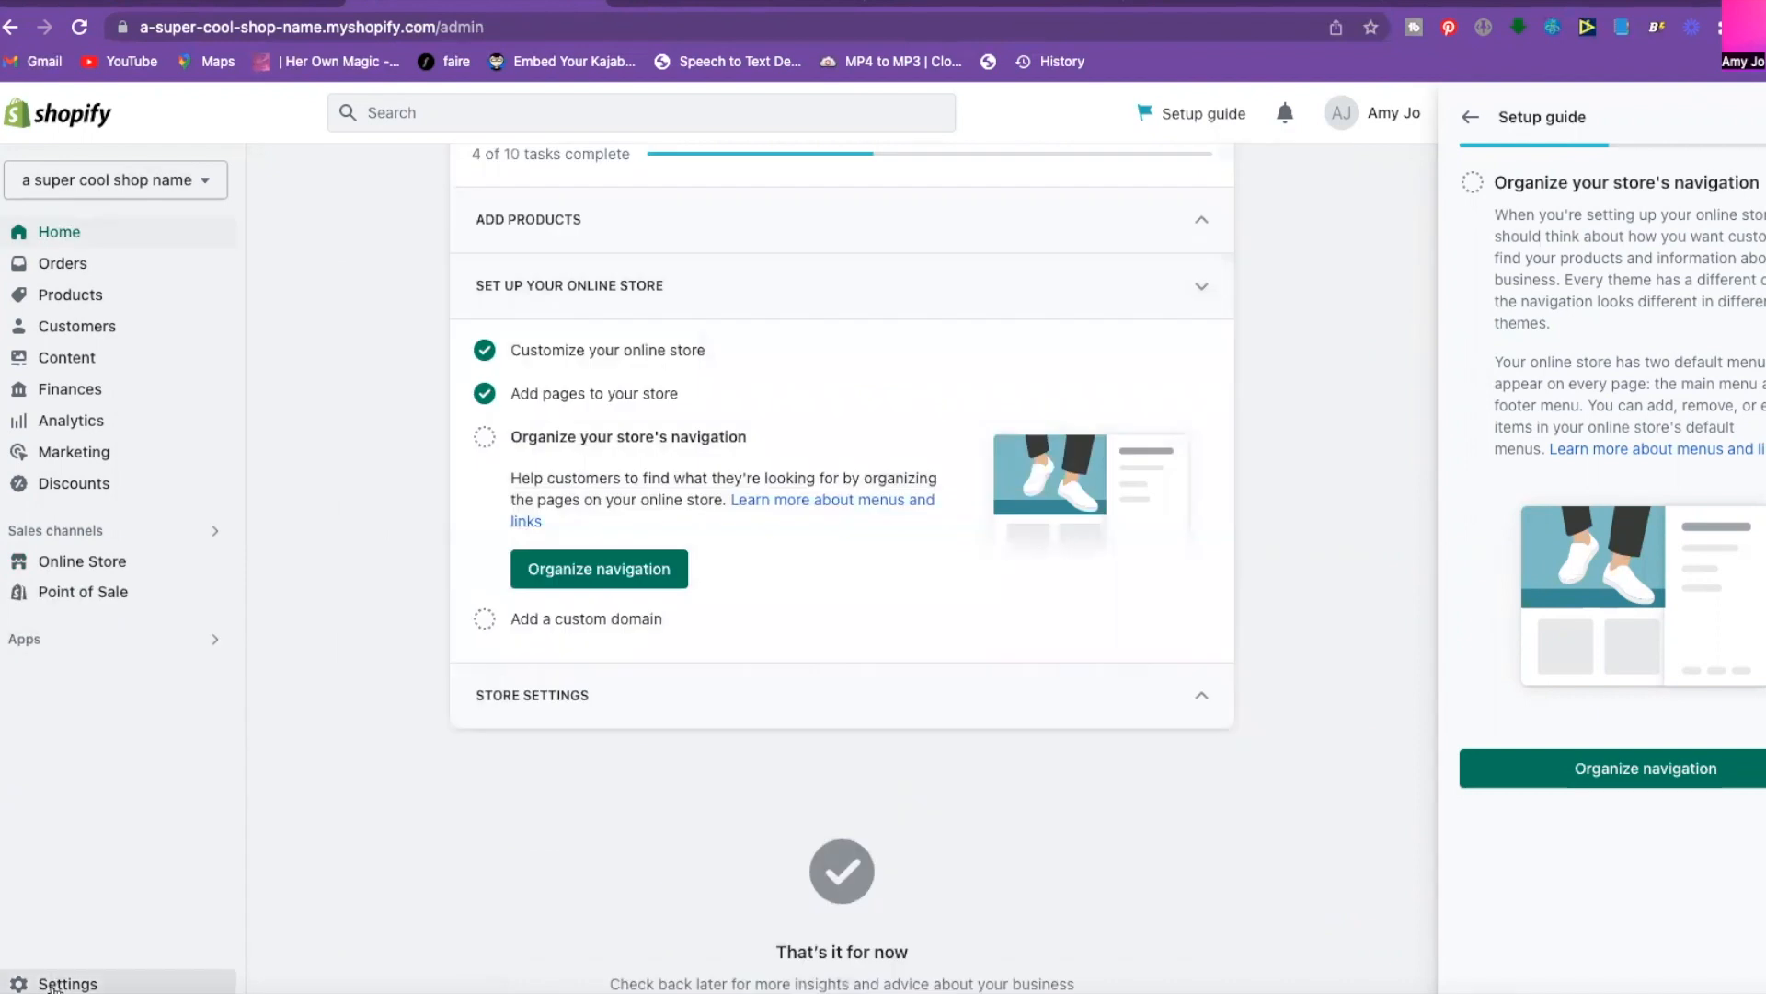
Open the store settings and look through the store details and the list of settings sections down to Policies.
click(55, 984)
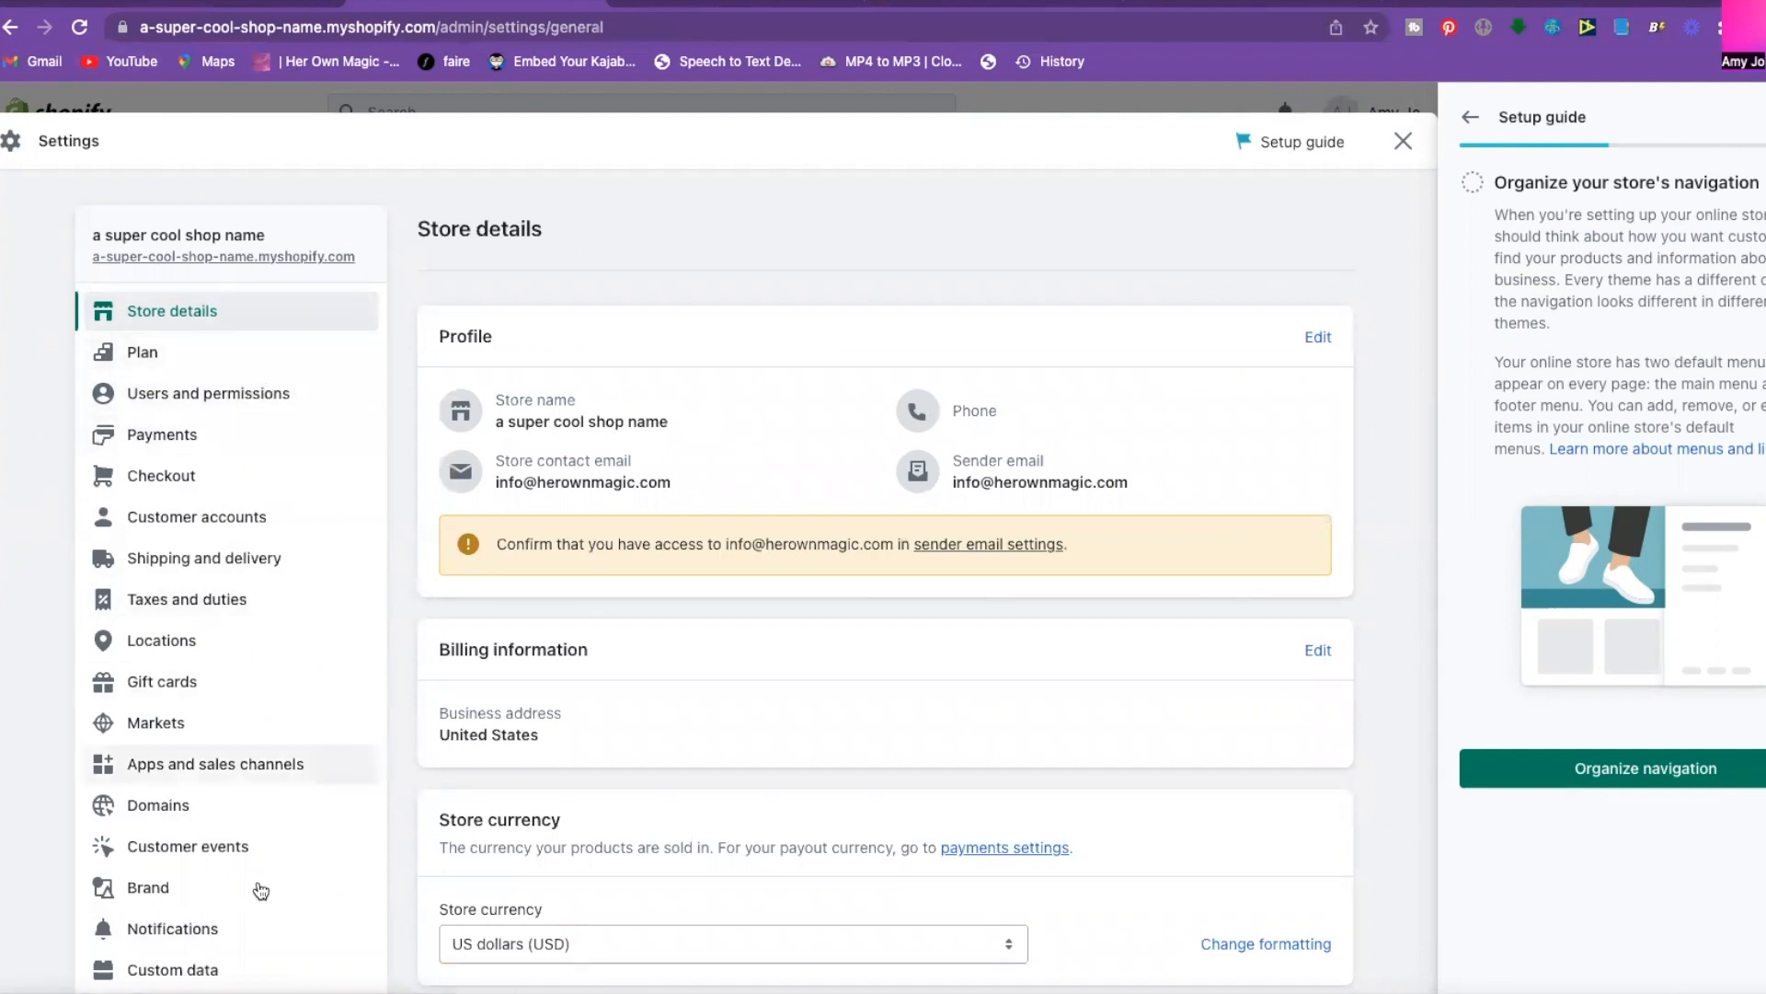
scroll(308, 599, down, 3)
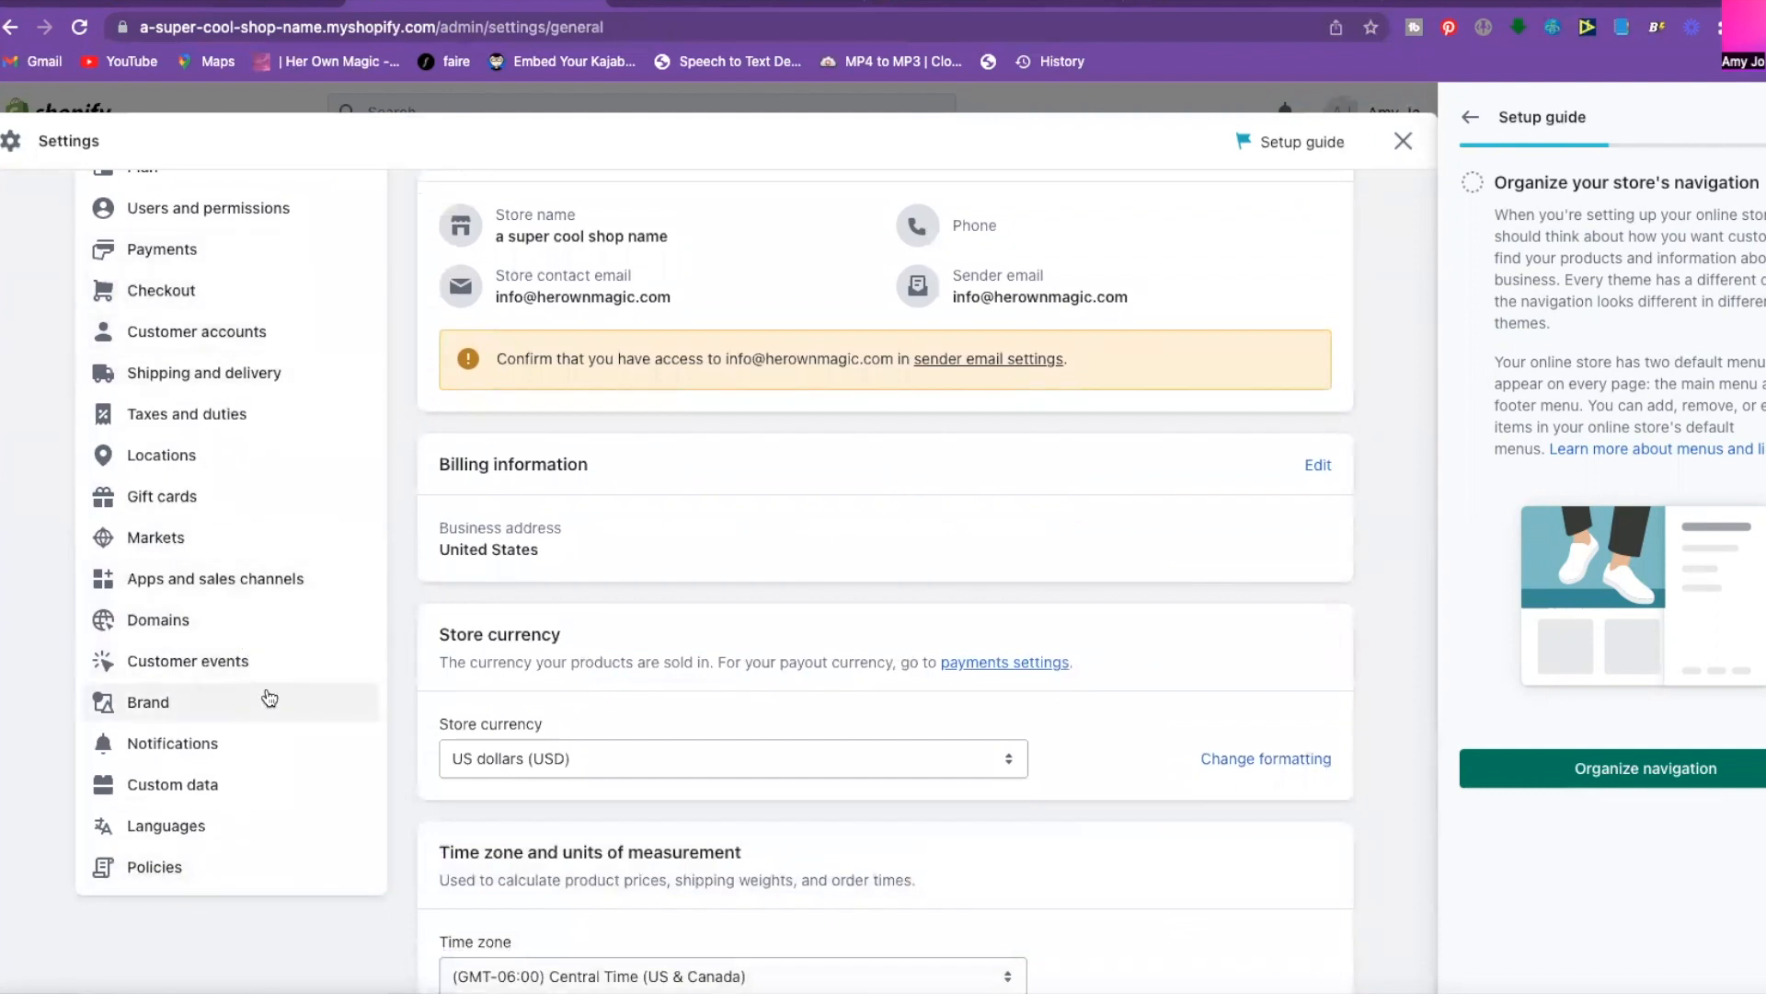
scroll(266, 694, up, 3)
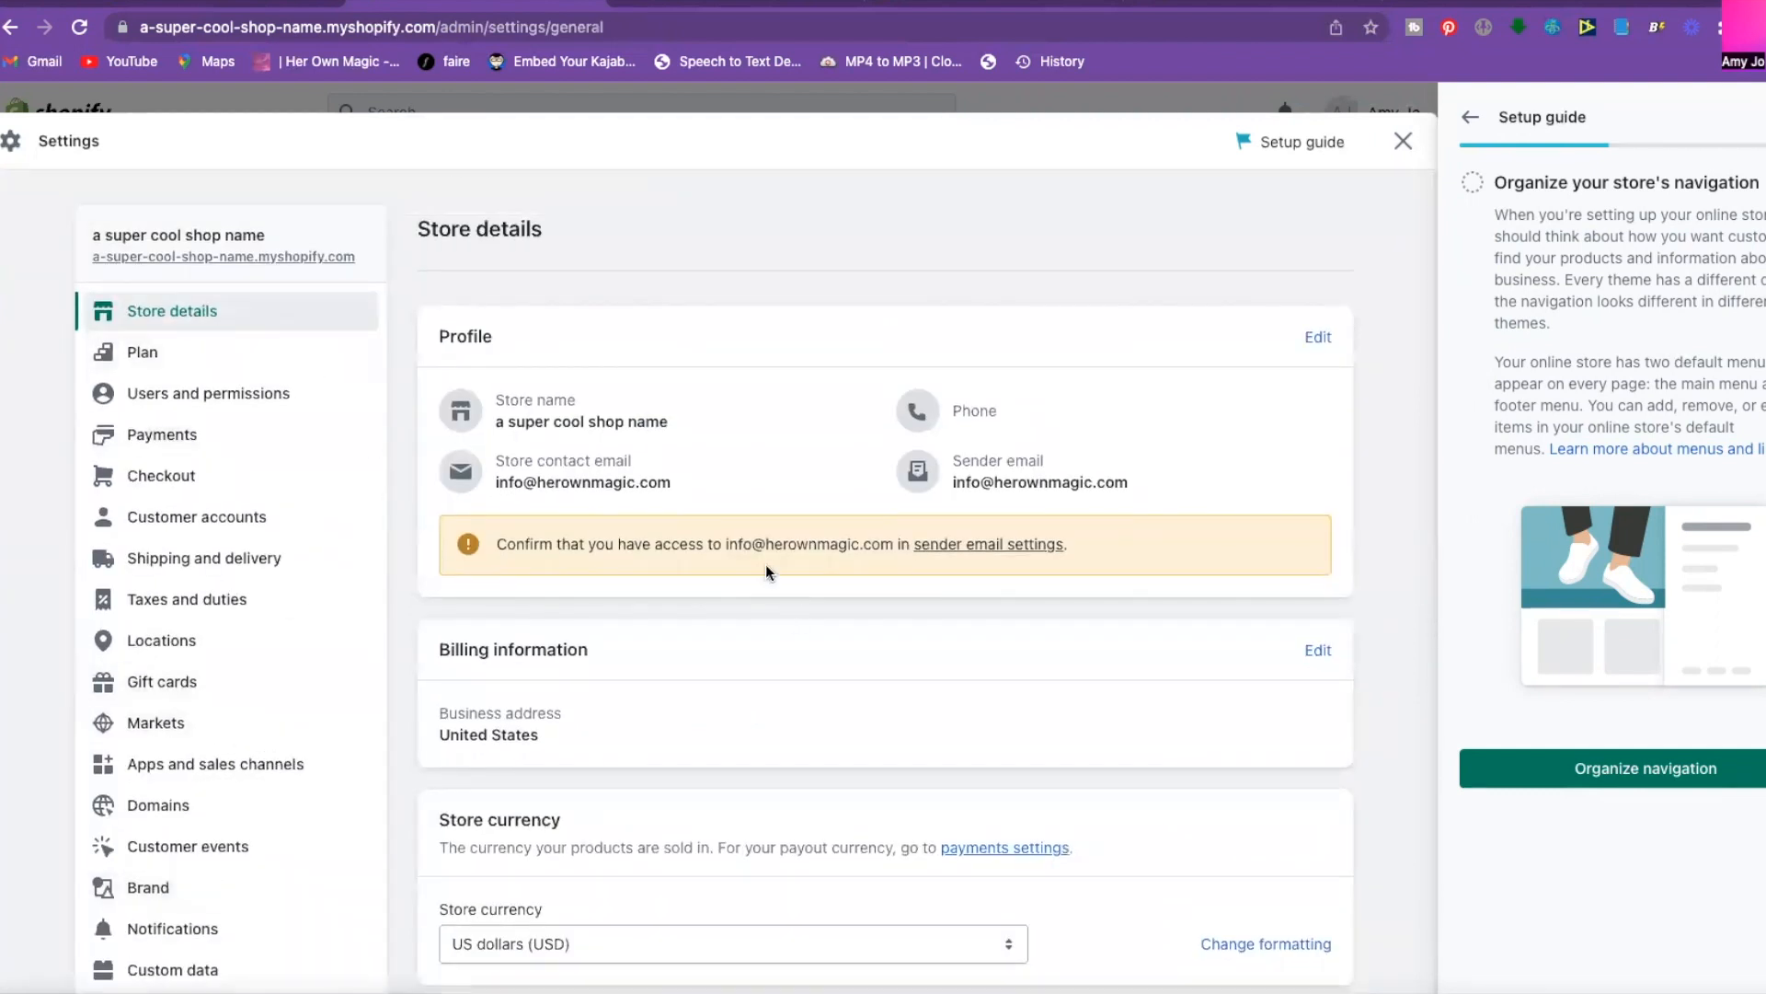
scroll(765, 565, down, 10)
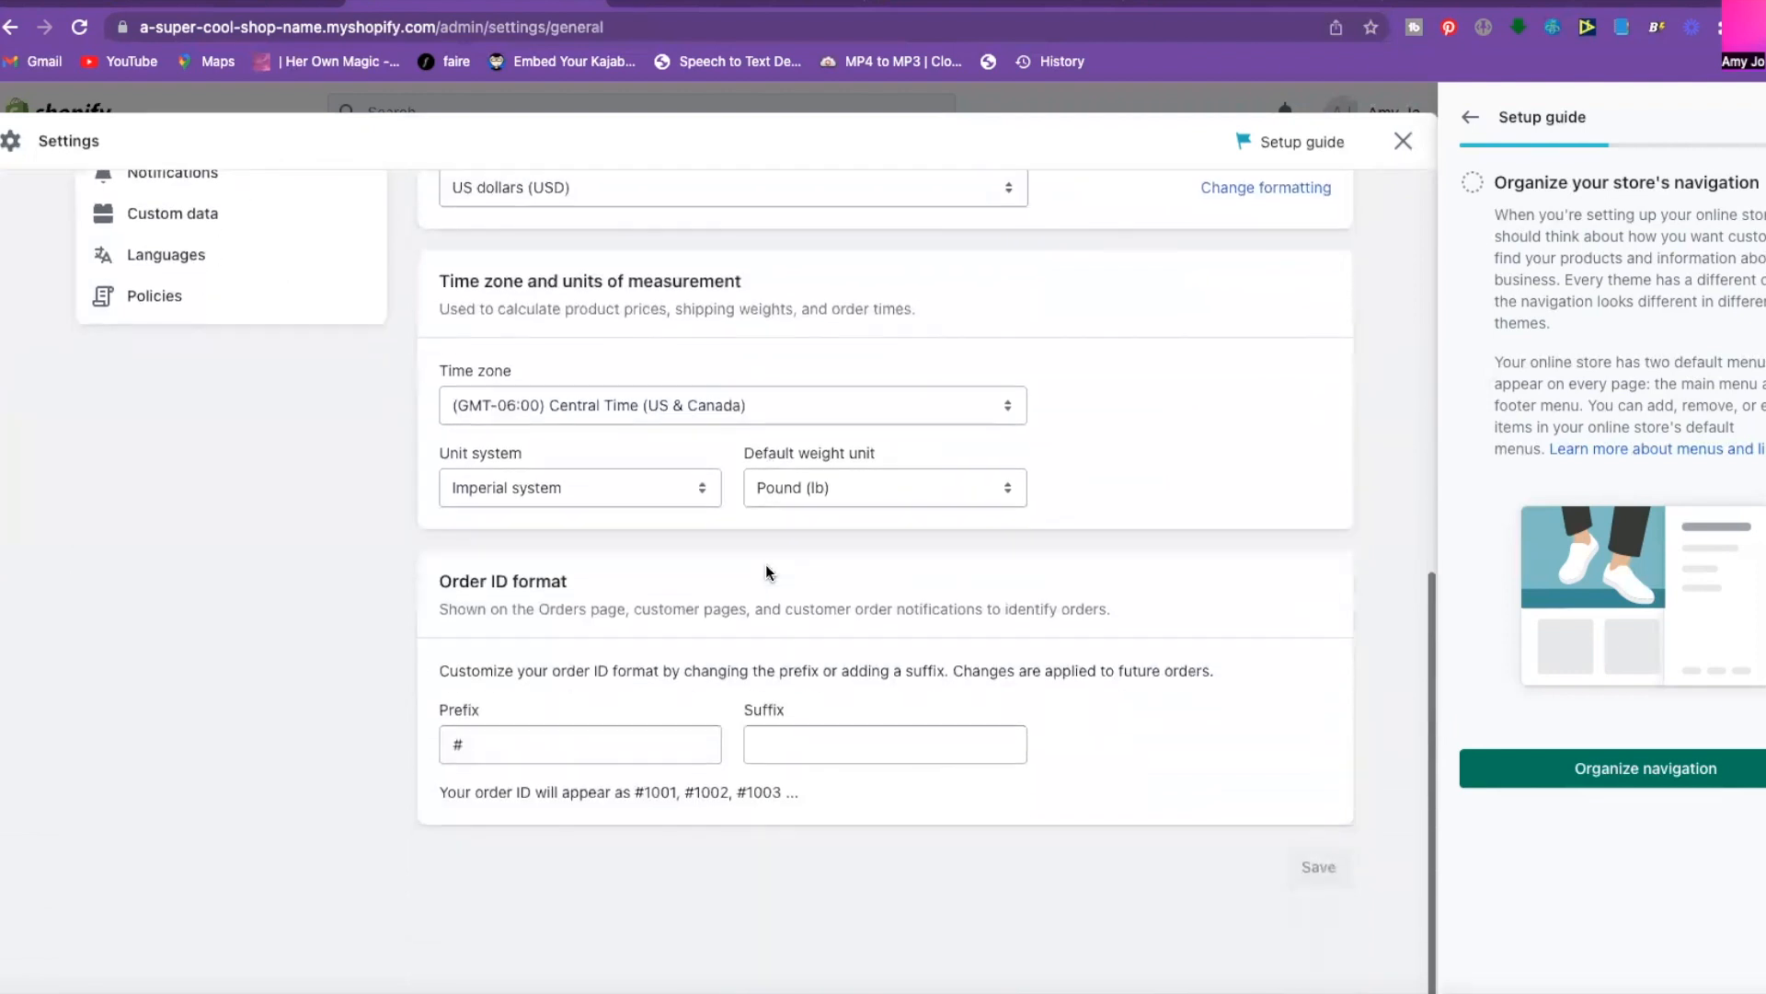
scroll(653, 475, up, 9)
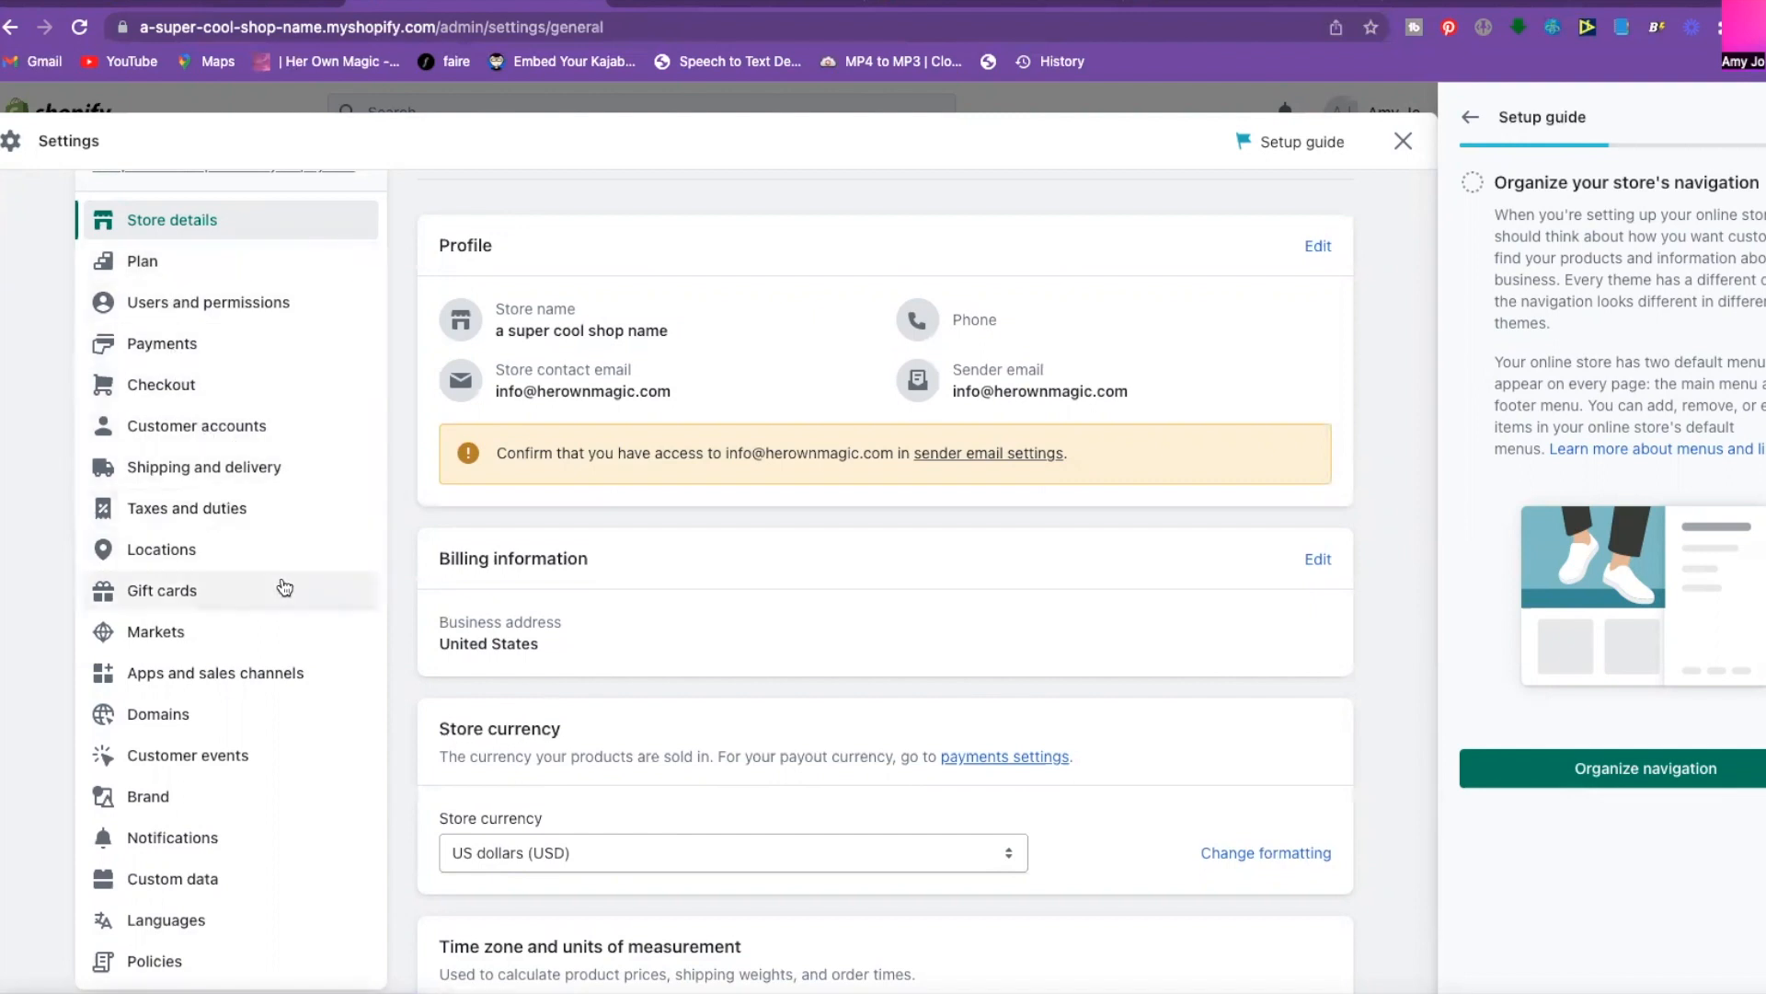
scroll(150, 817, down, 2)
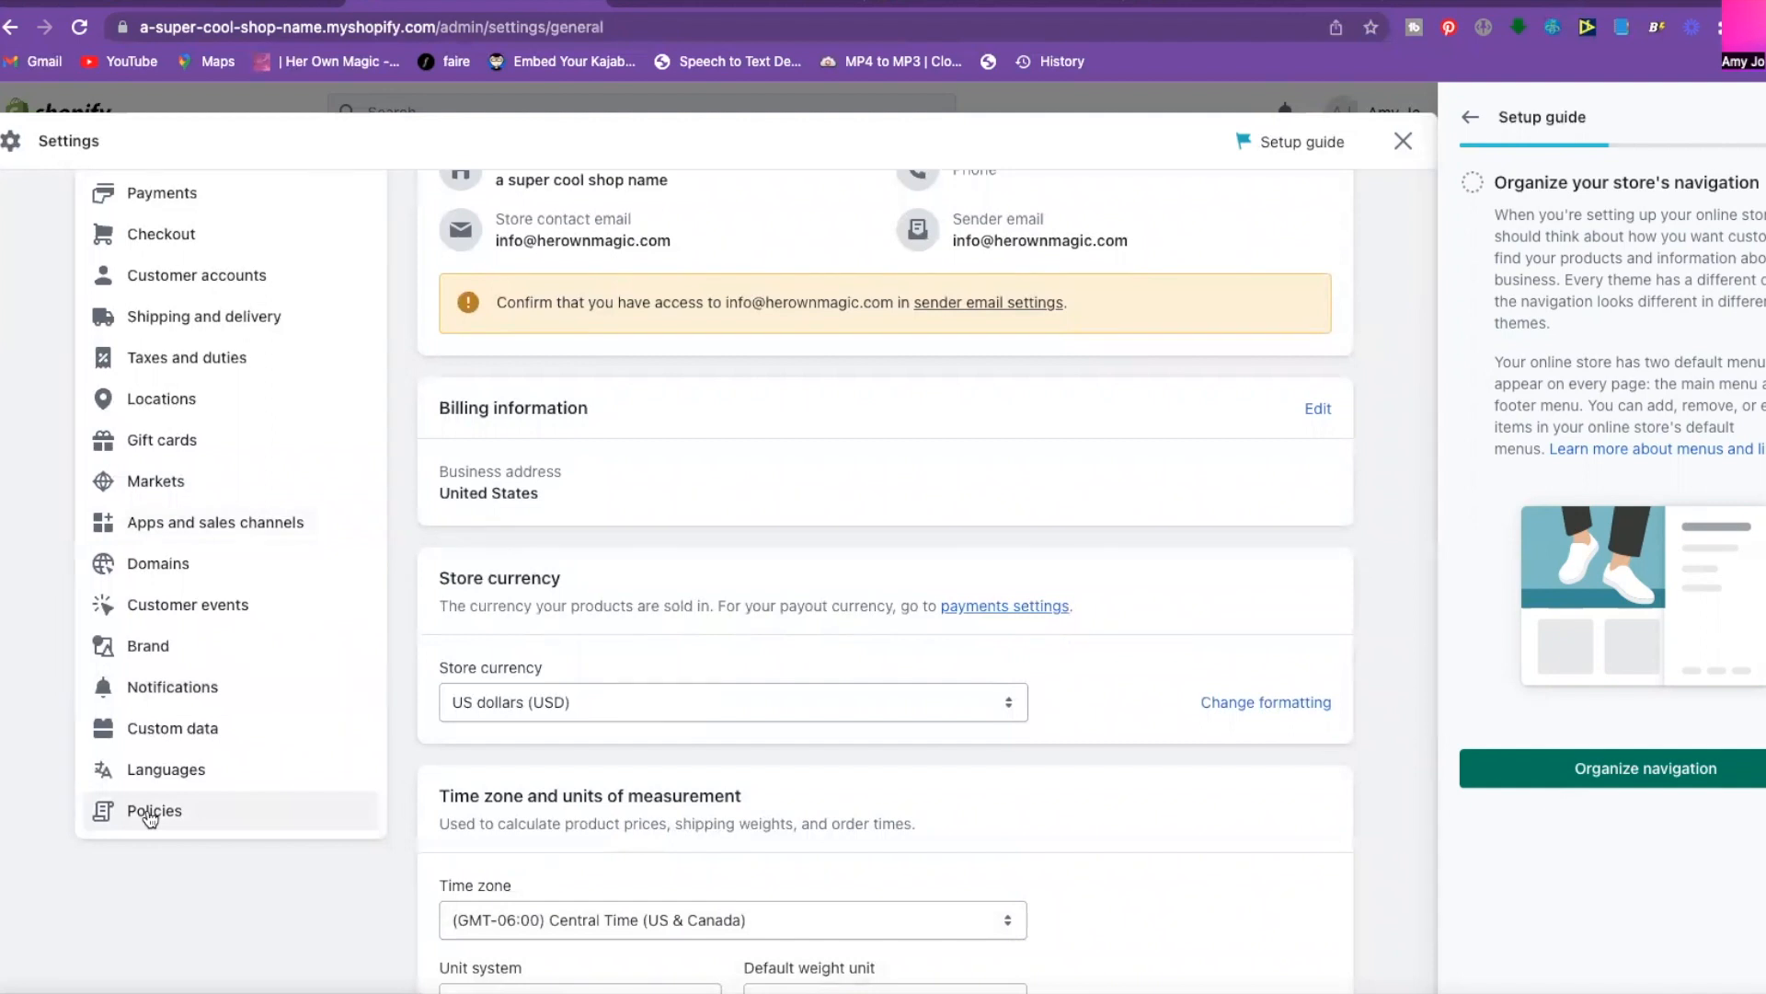
Open the store policies settings, hide the setup guide, and fill the refund policy from its template.
click(150, 817)
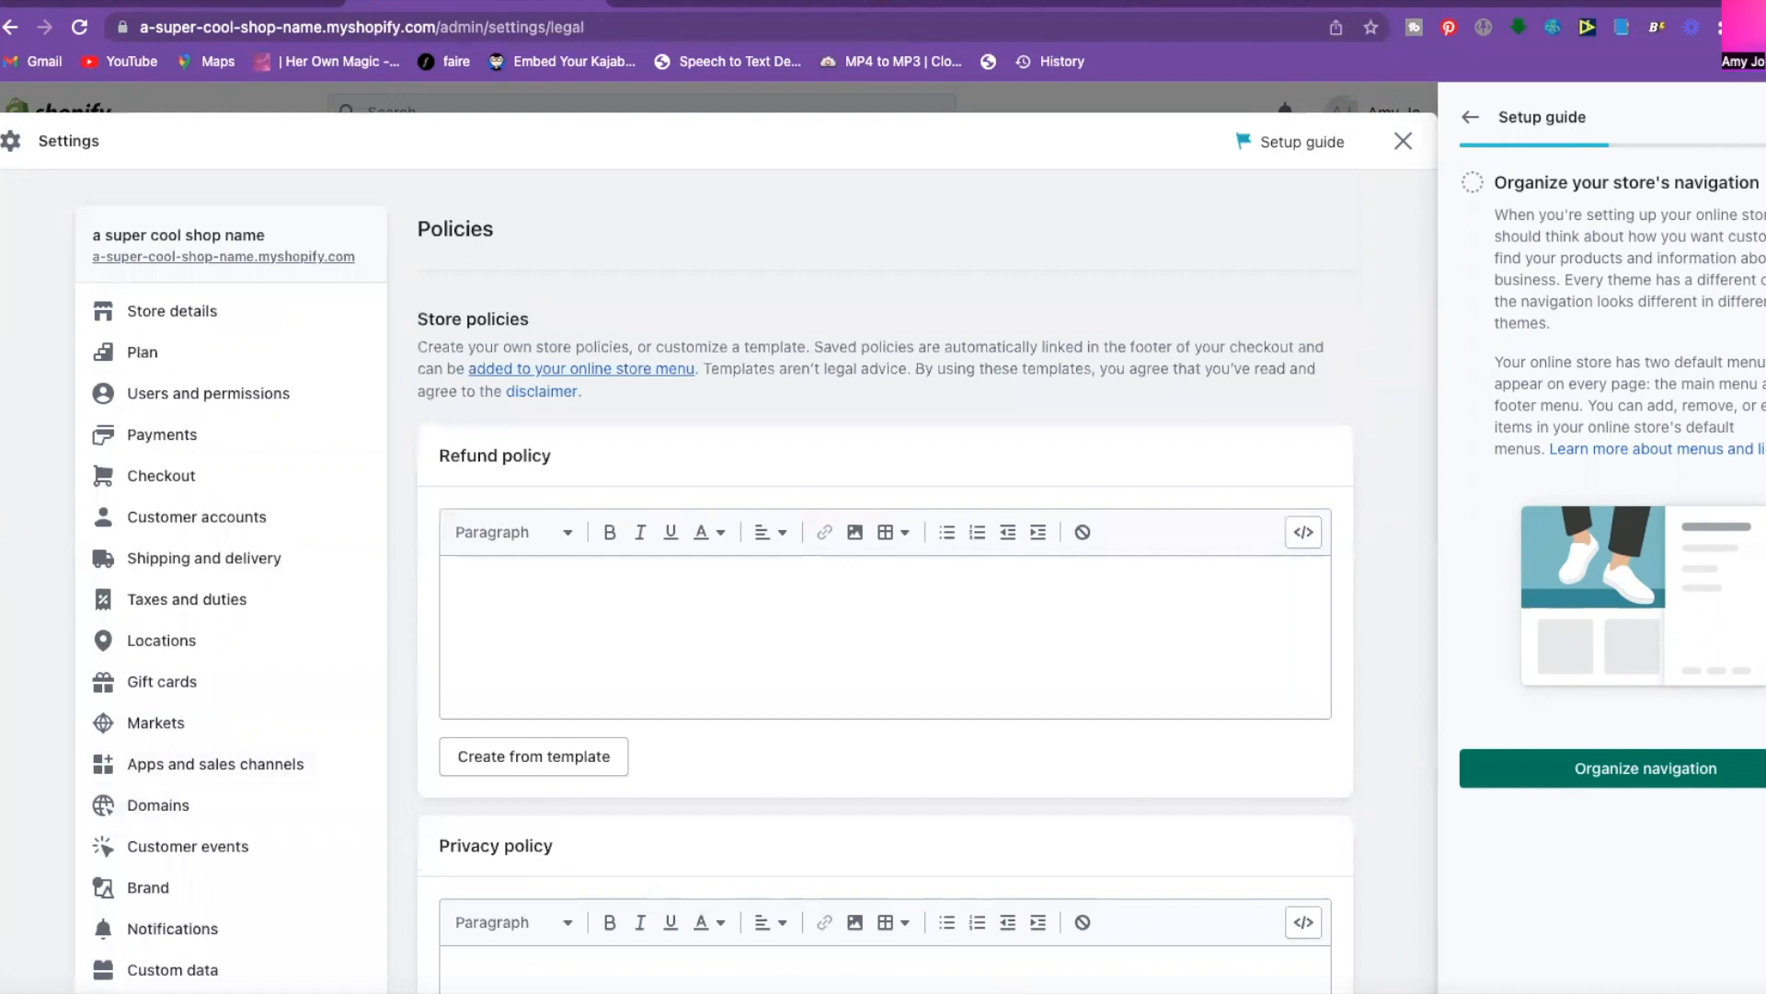
click(1763, 118)
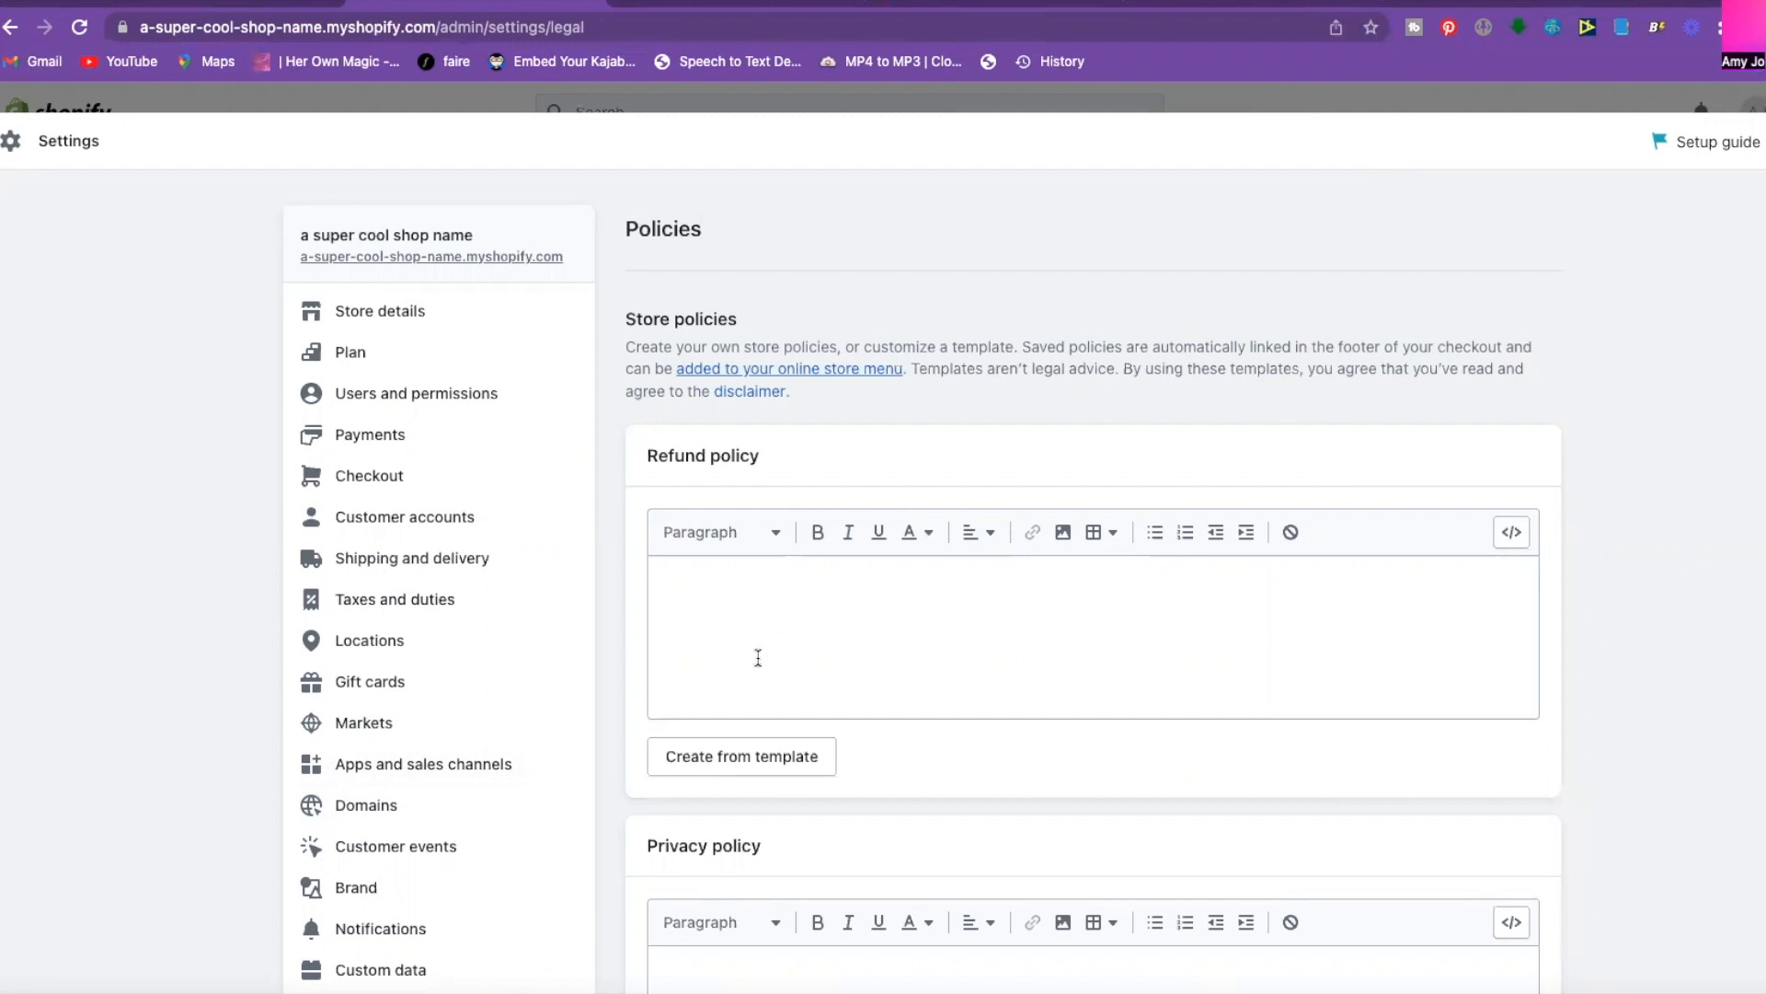
click(759, 621)
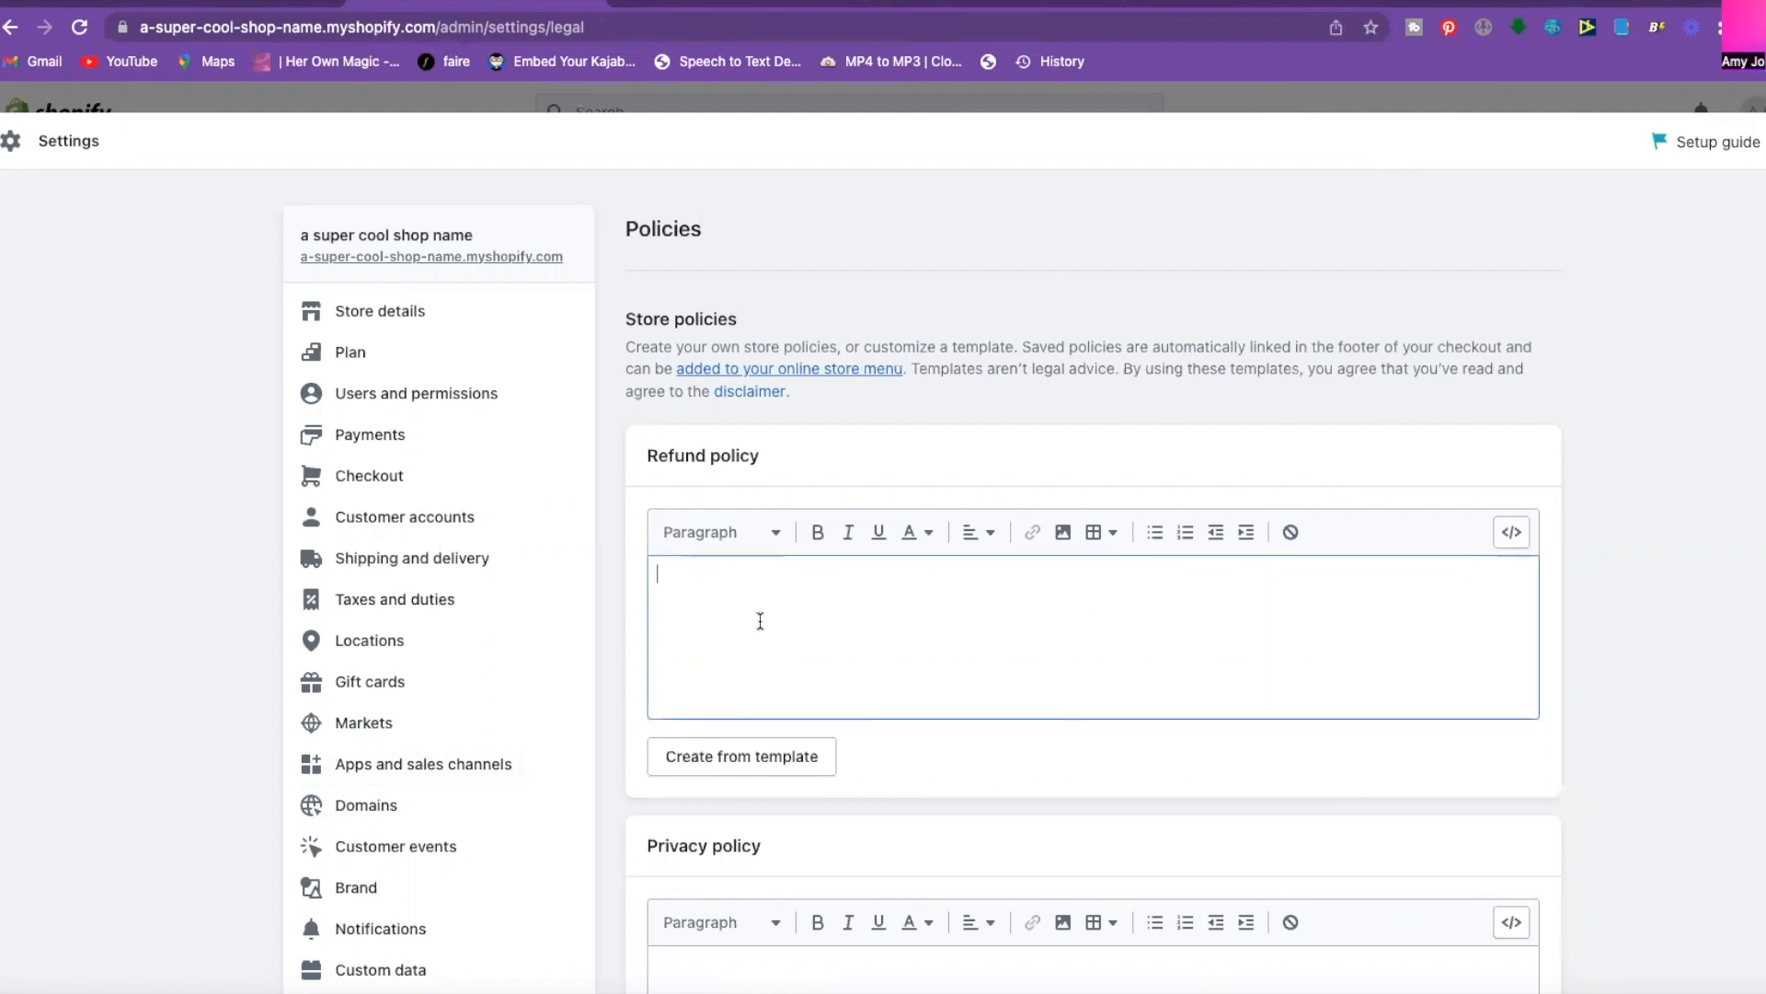
scroll(763, 620, down, 3)
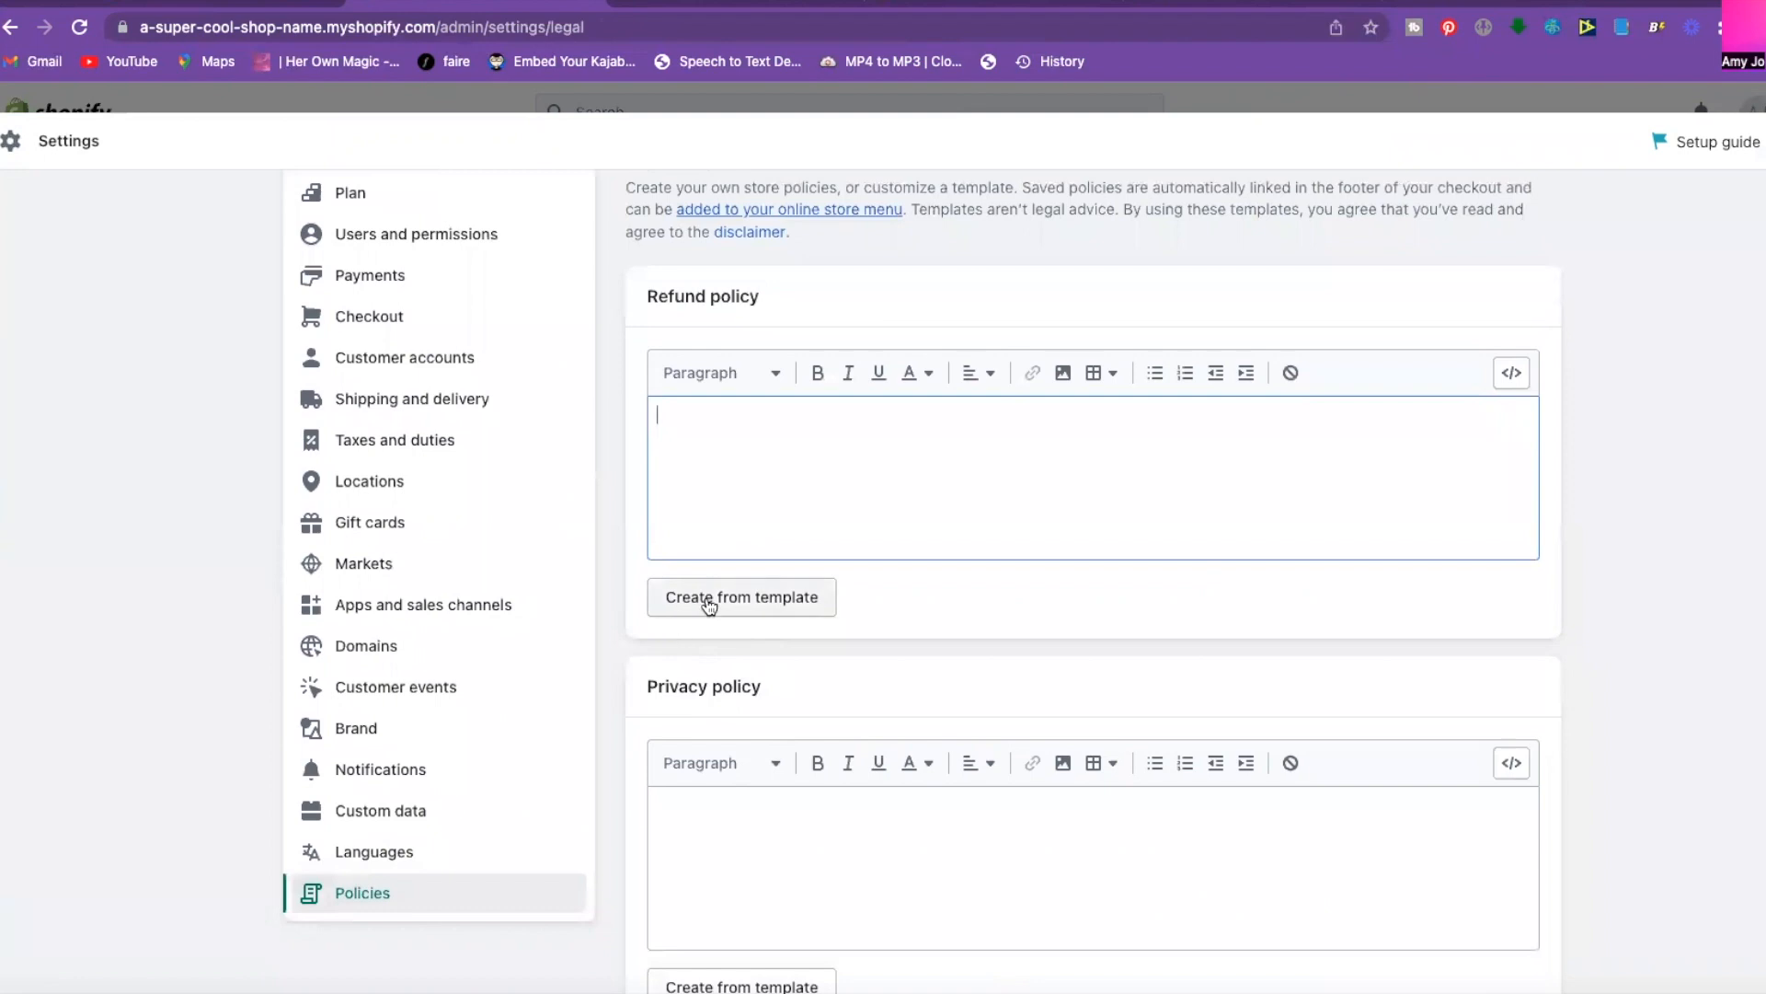
click(708, 604)
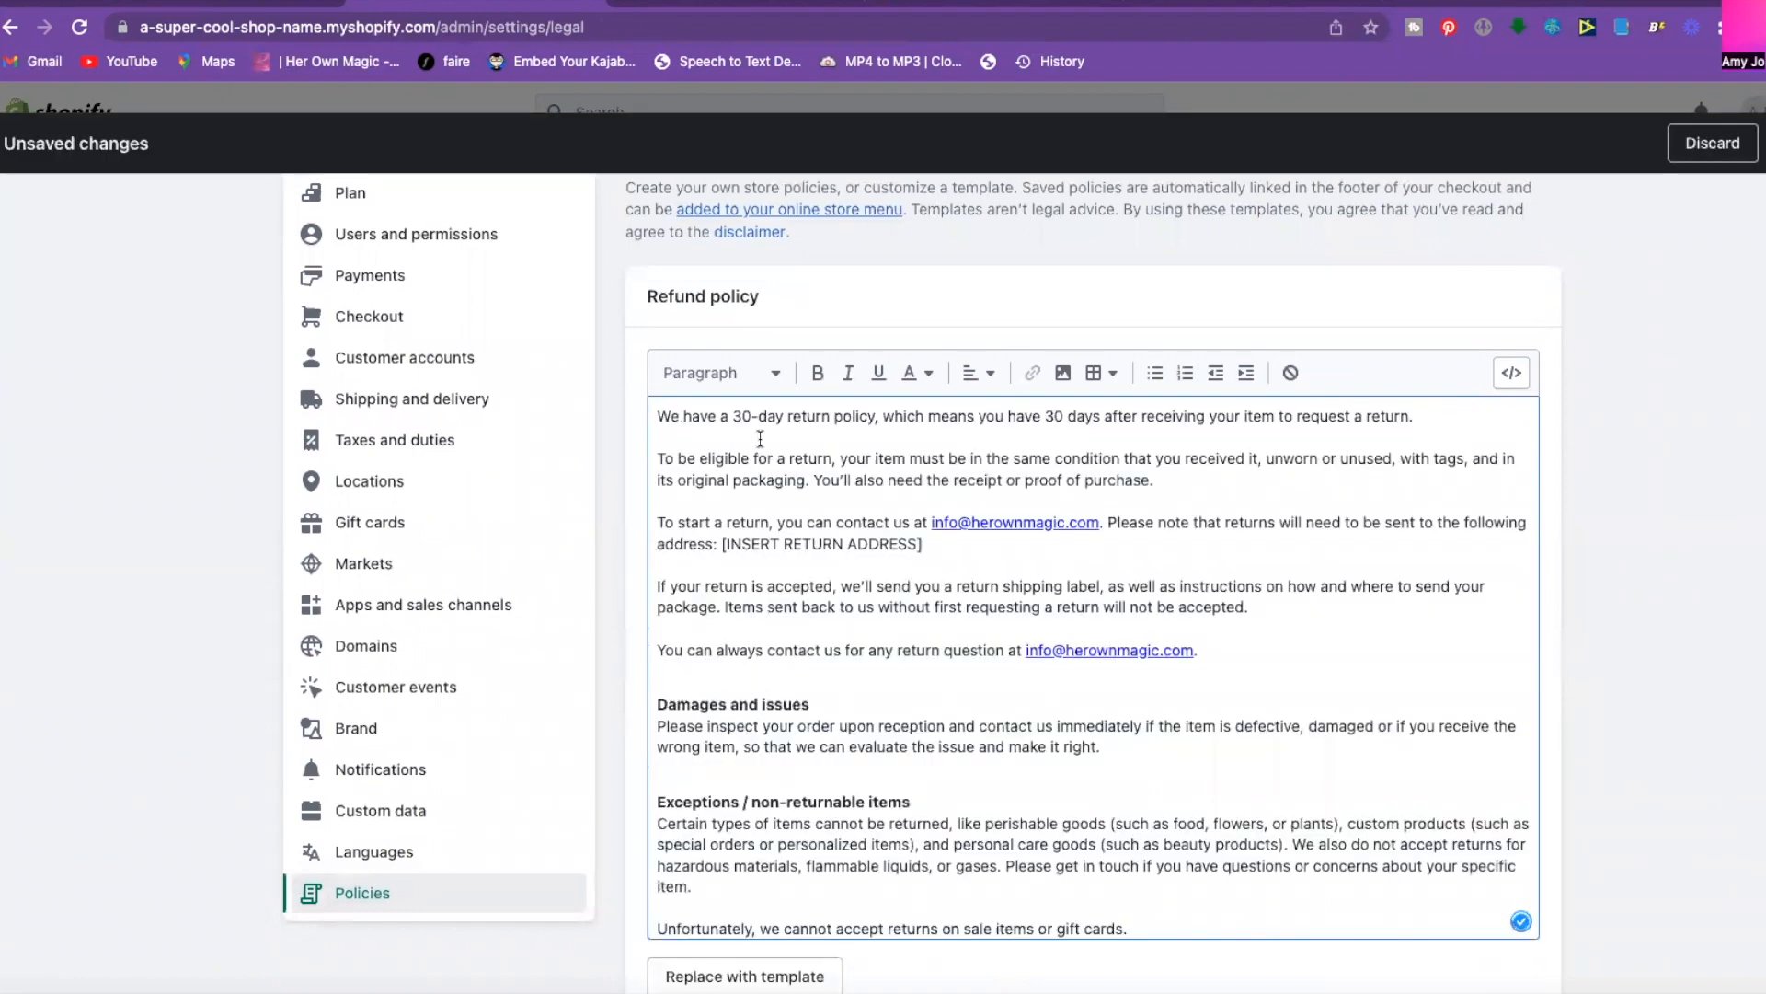
scroll(784, 688, down, 10)
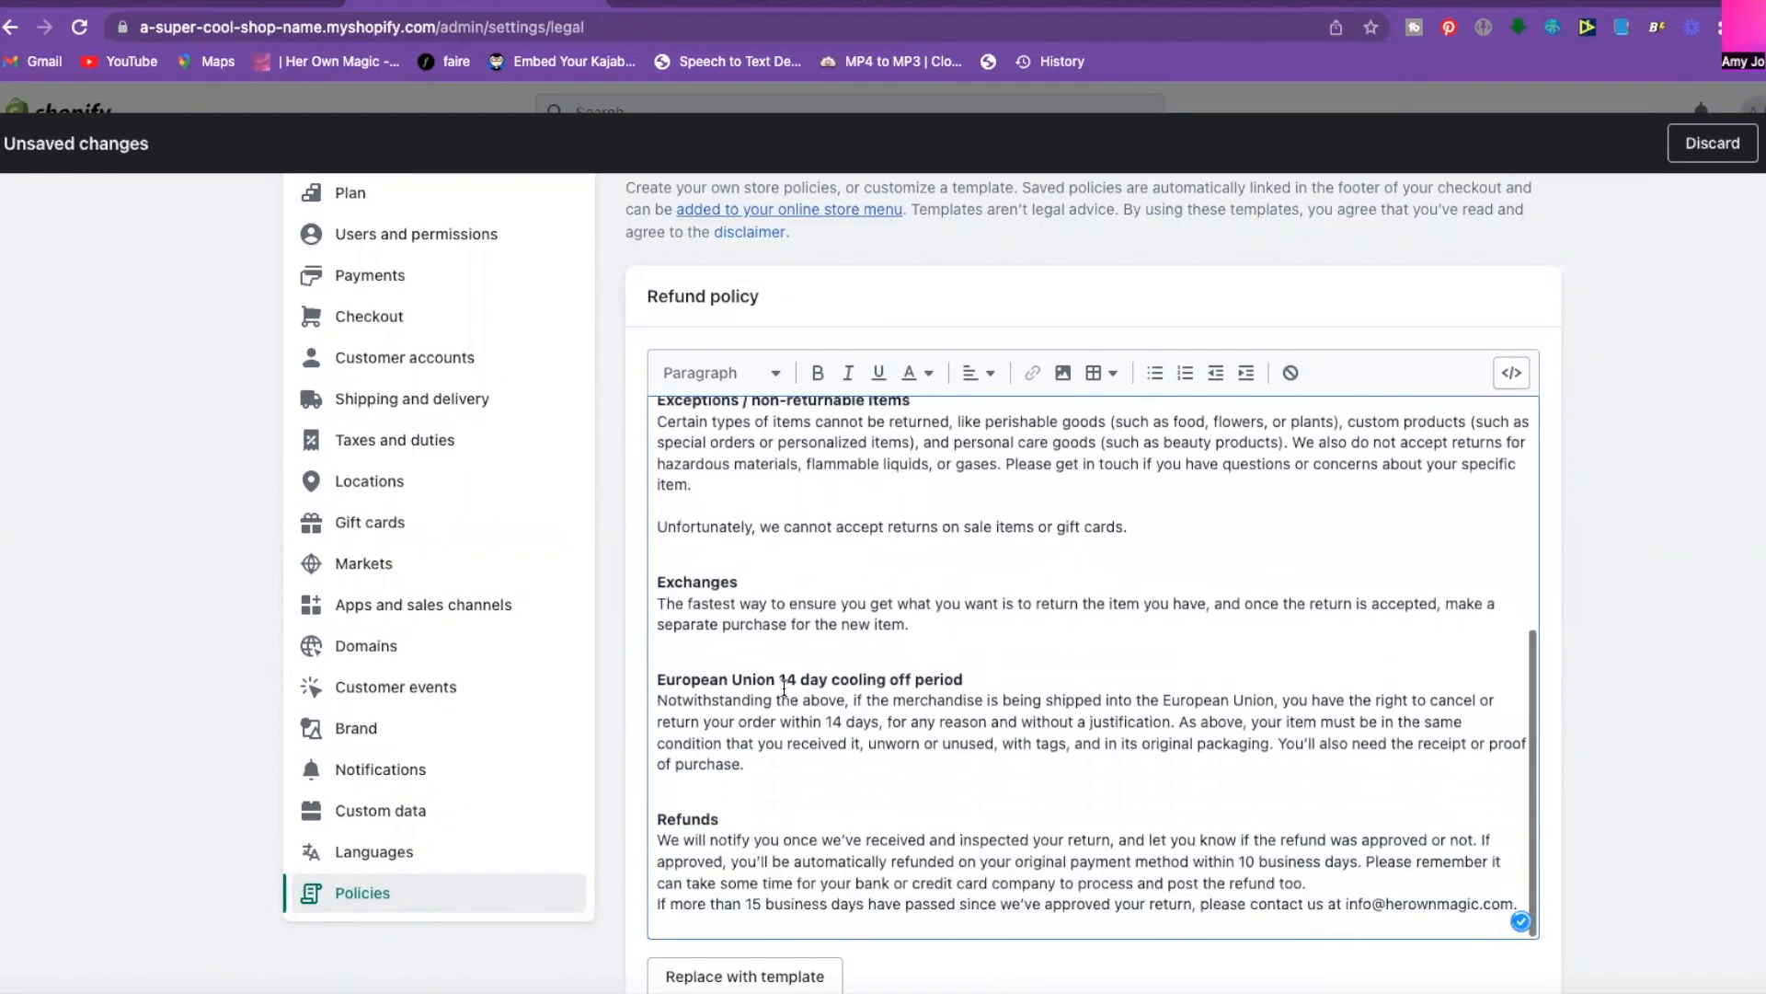
Fill the privacy policy and the terms of service from their templates.
scroll(784, 688, down, 3)
click(709, 614)
scroll(538, 736, down, 9)
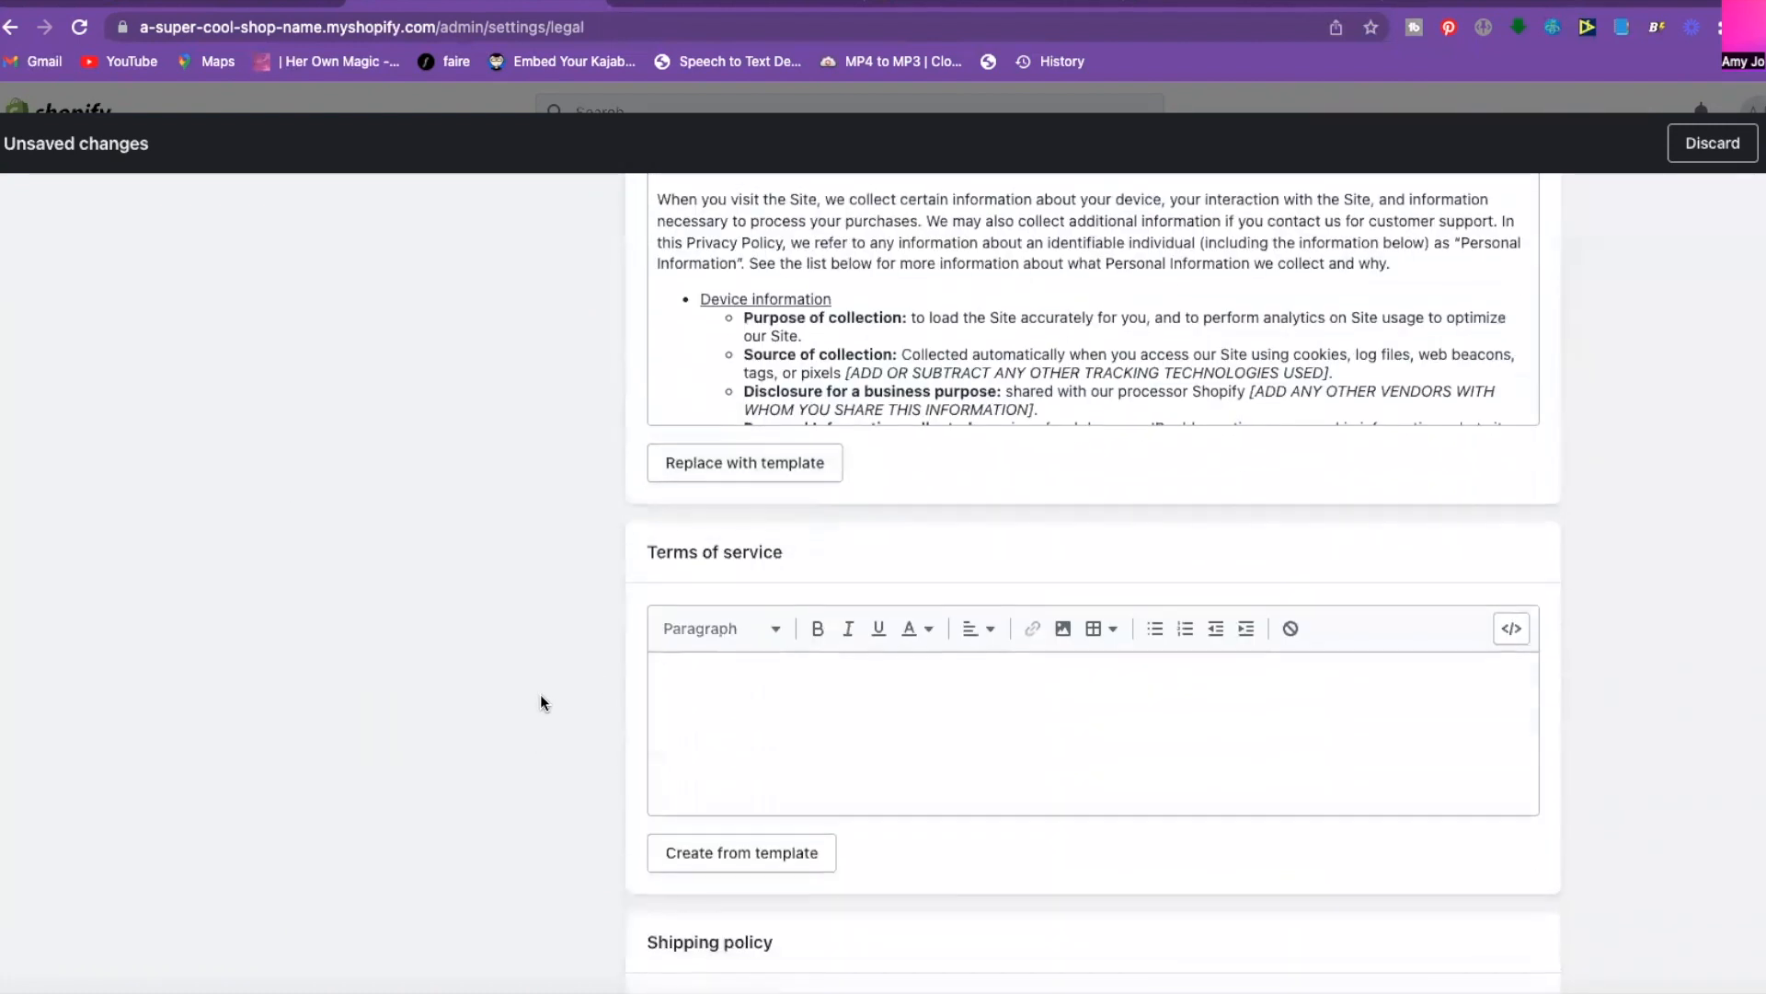
click(741, 572)
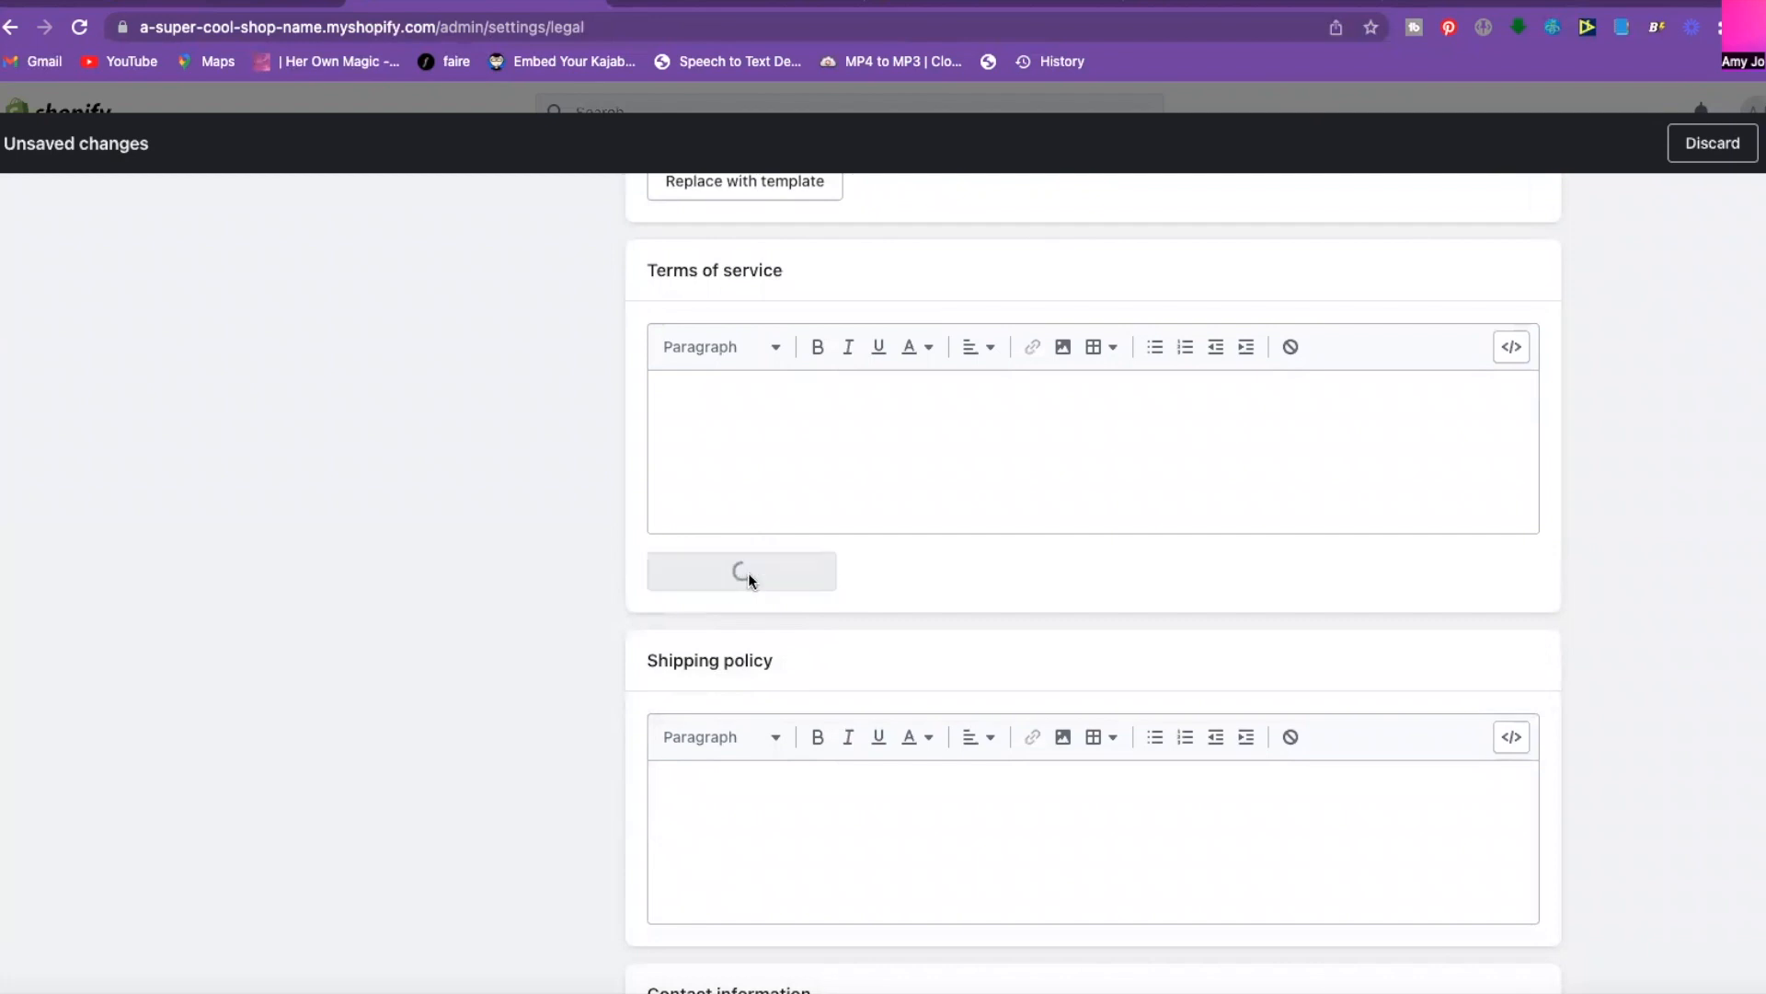
scroll(568, 726, down, 7)
Fill the contact information policy from its template, leaving the shipping policy blank, and save the store policies.
click(792, 549)
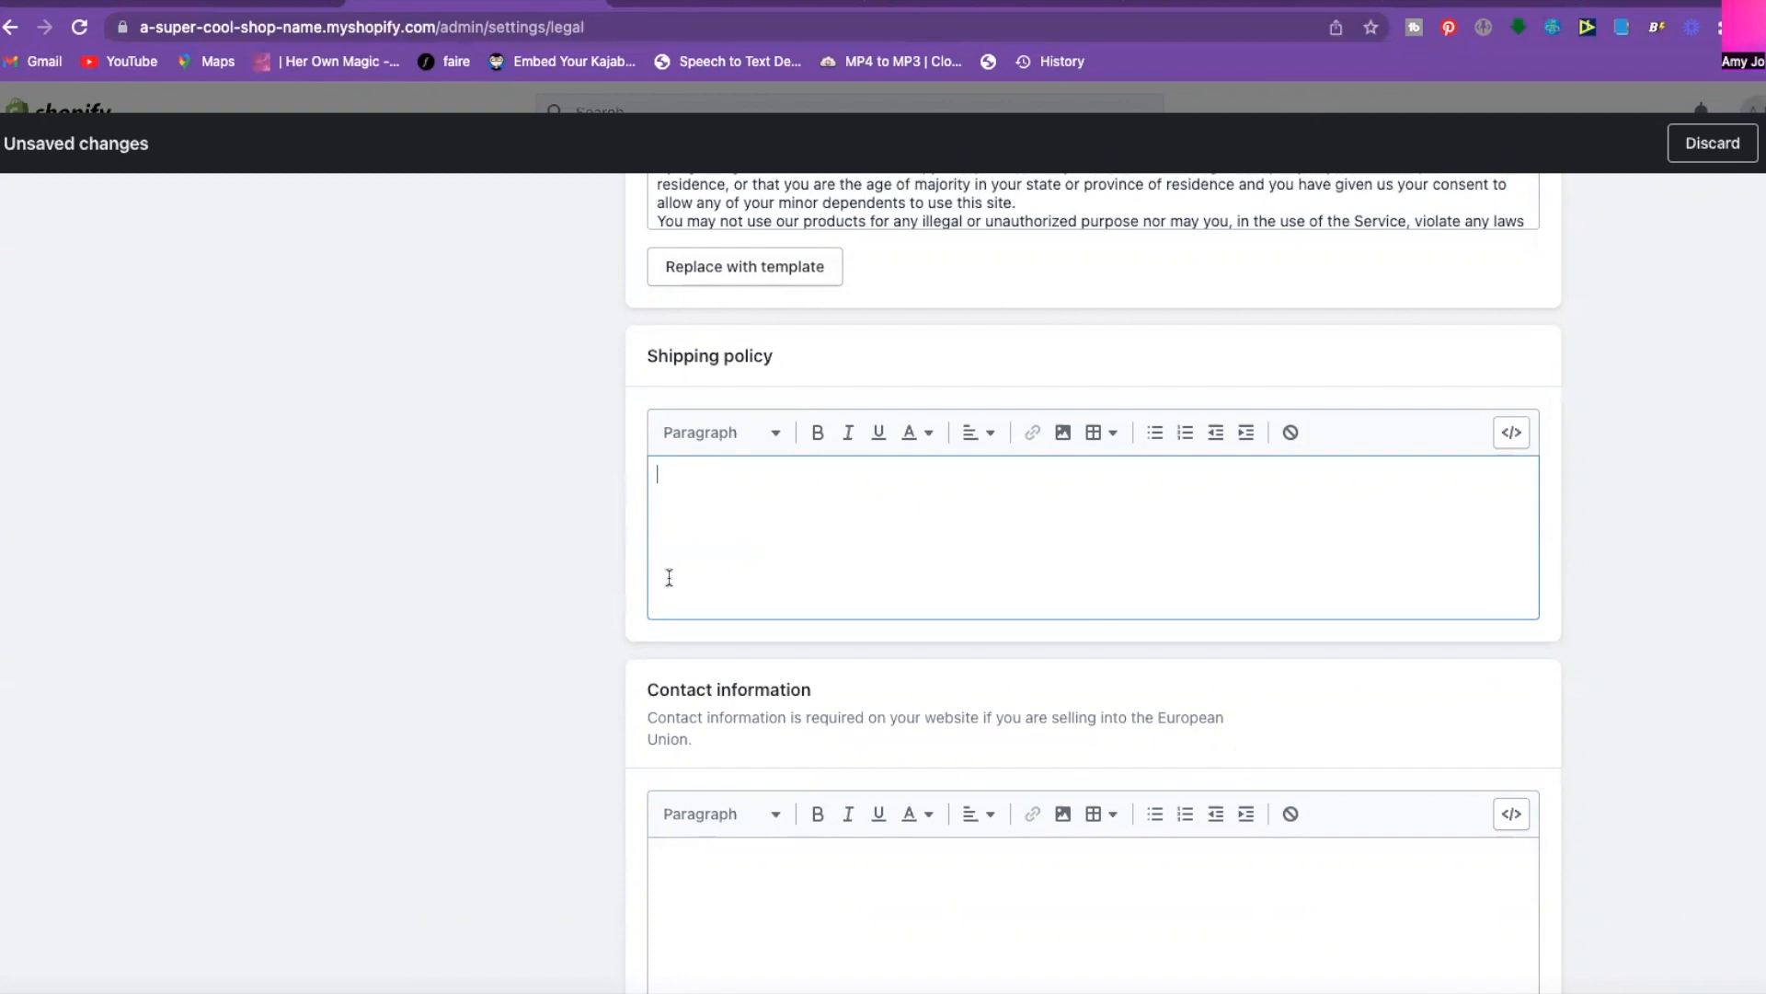
scroll(516, 699, down, 3)
click(692, 688)
click(716, 843)
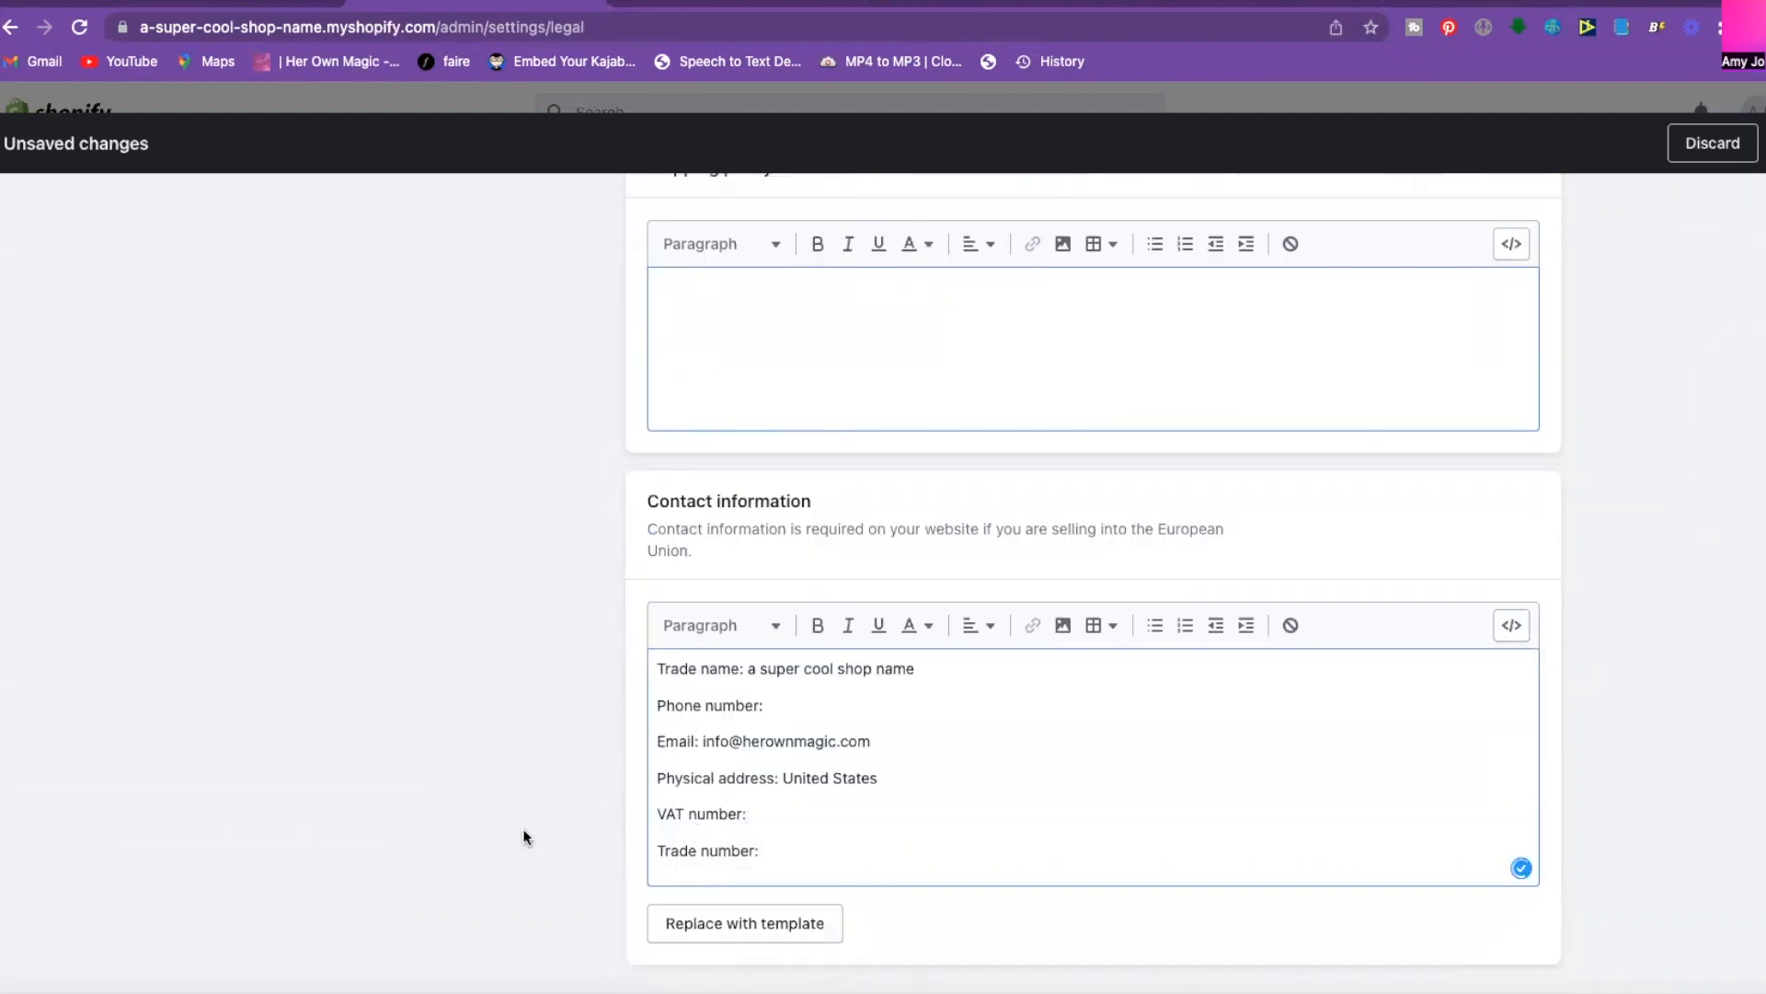
scroll(517, 770, down, 1)
scroll(512, 765, up, 20)
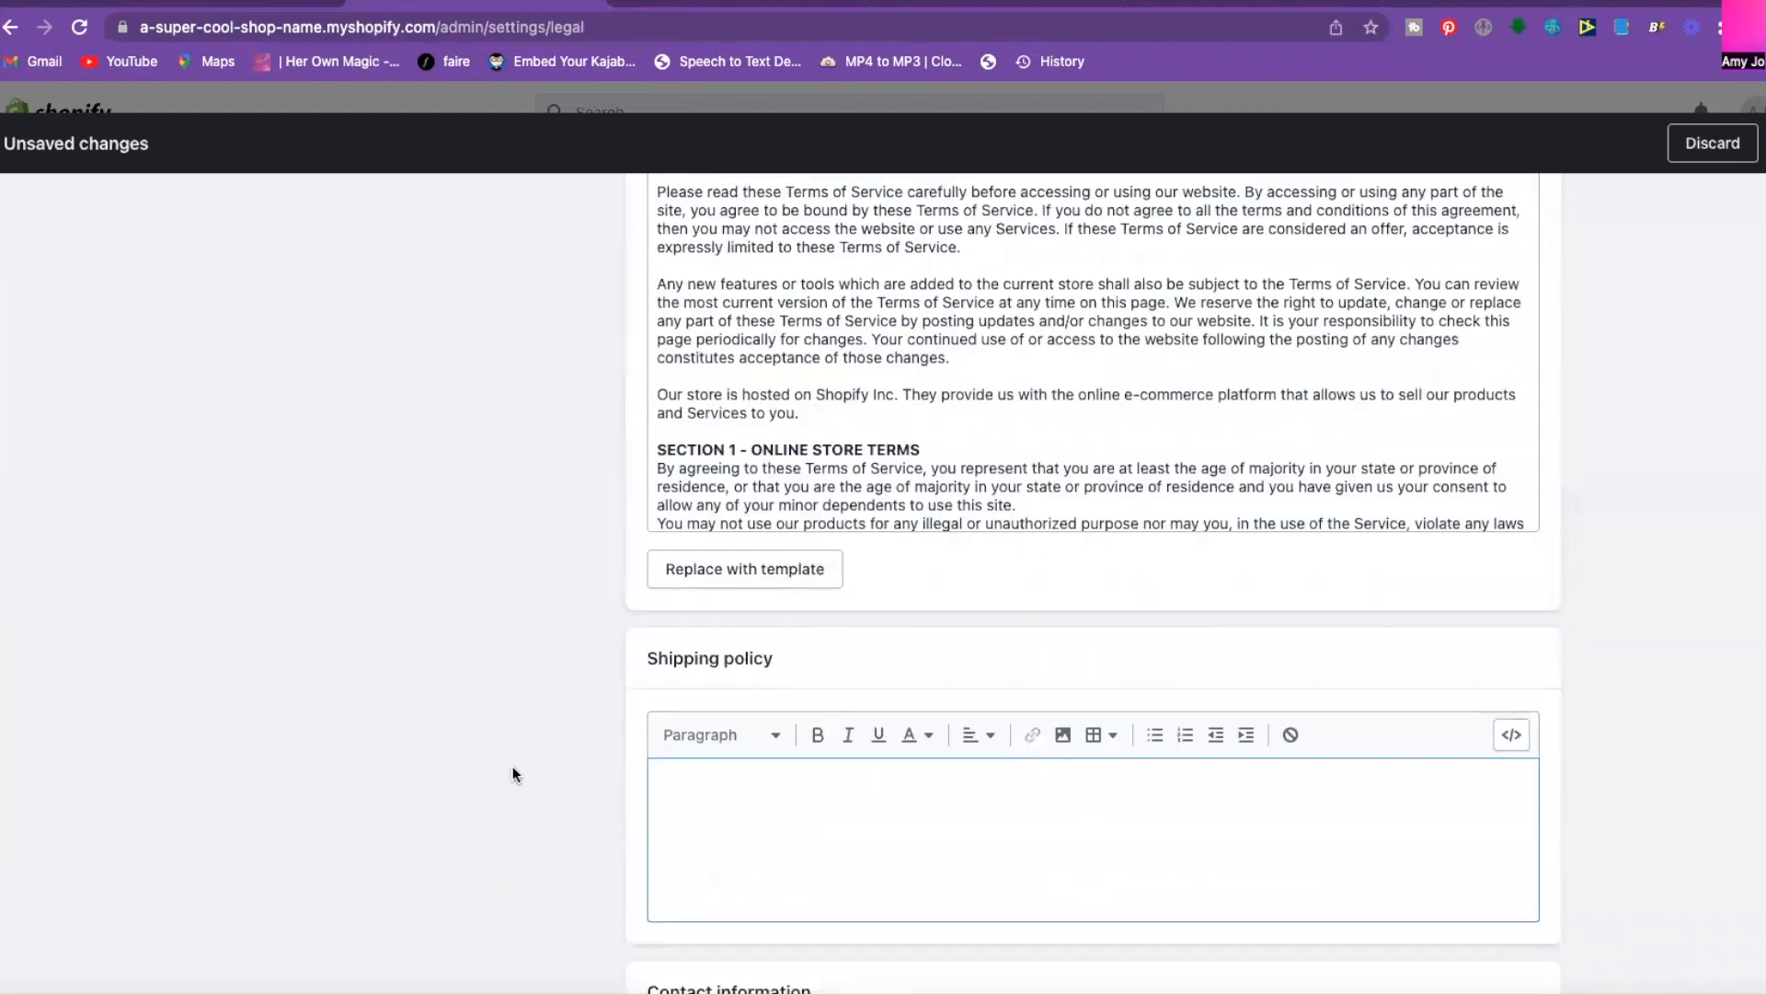
scroll(1094, 580, up, 10)
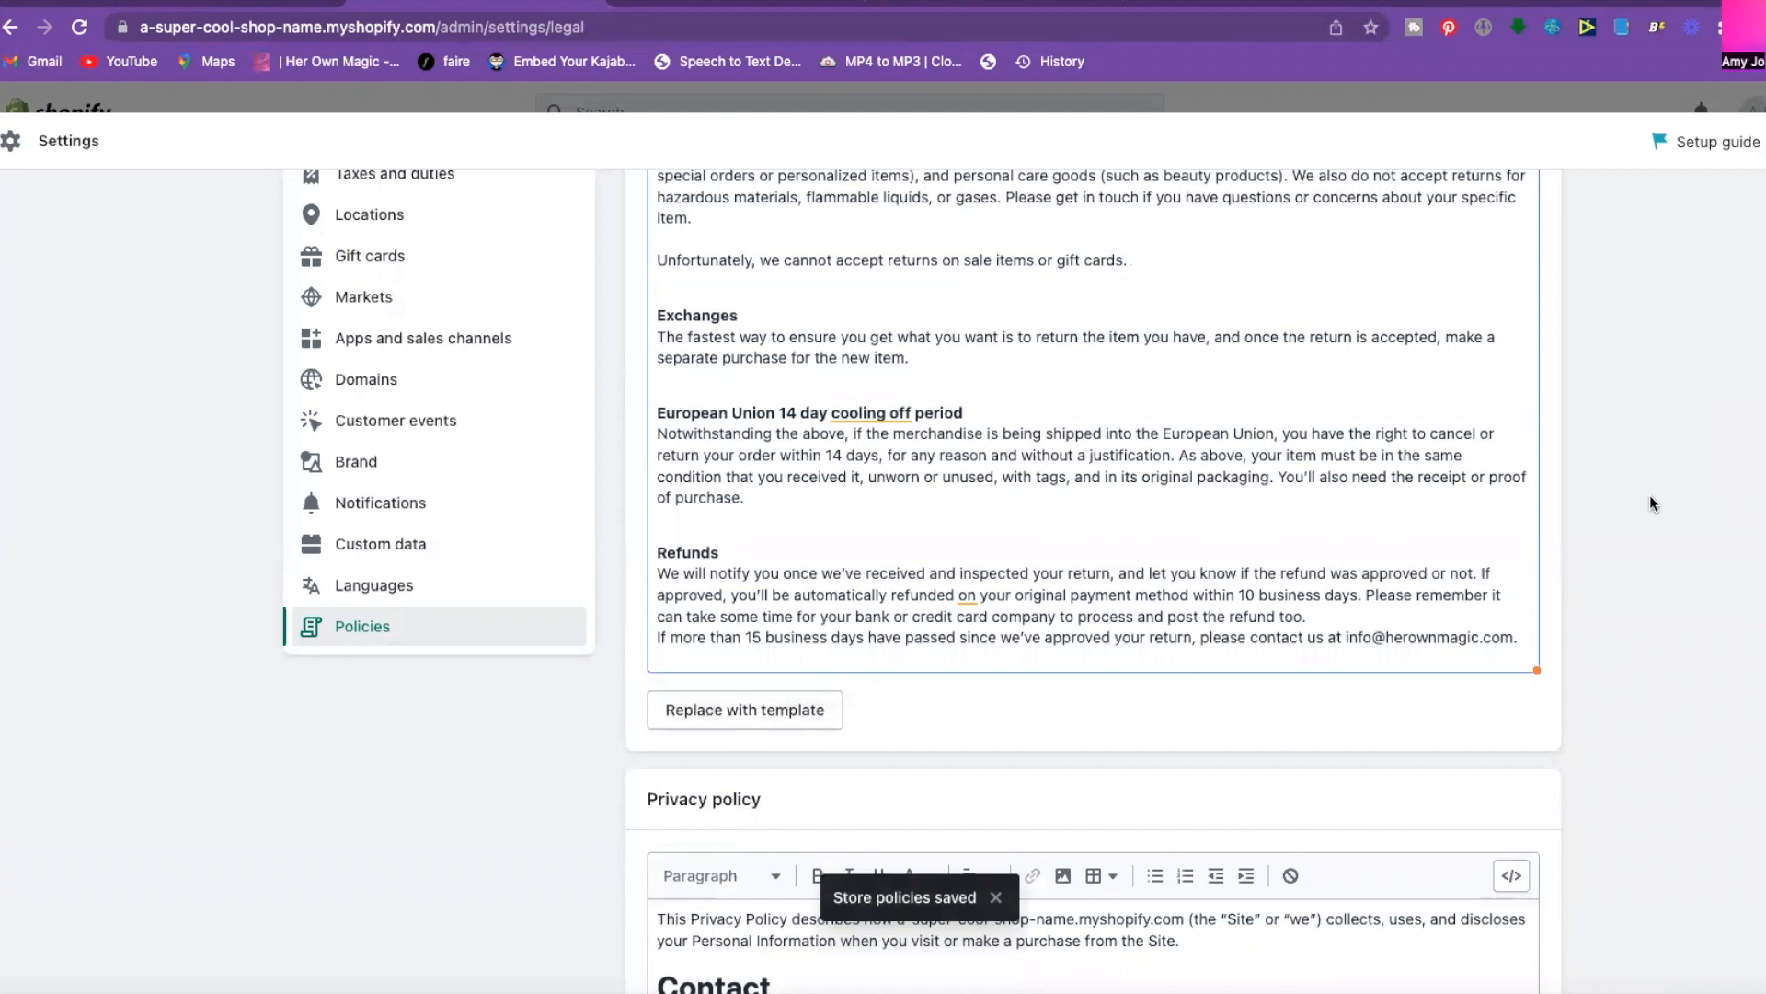
Open the online store's footer menu and add a menu item named "Refund" linked to the Refund Policy.
scroll(1647, 497, up, 5)
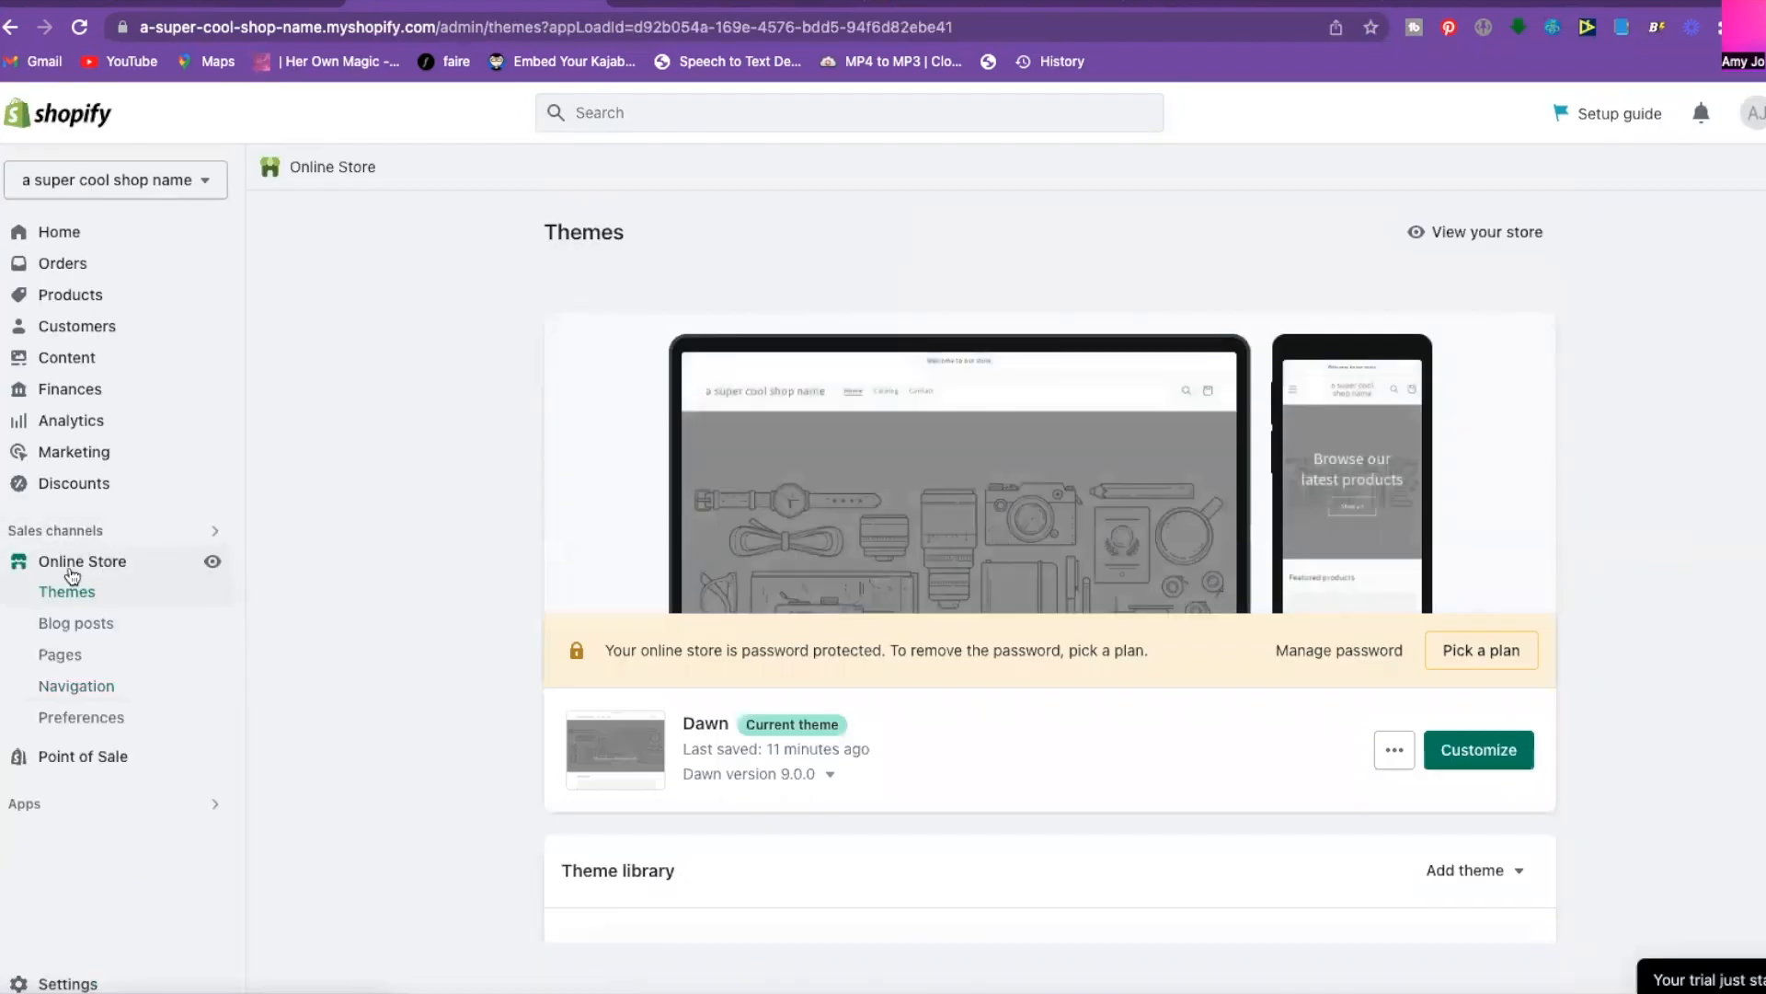
click(78, 689)
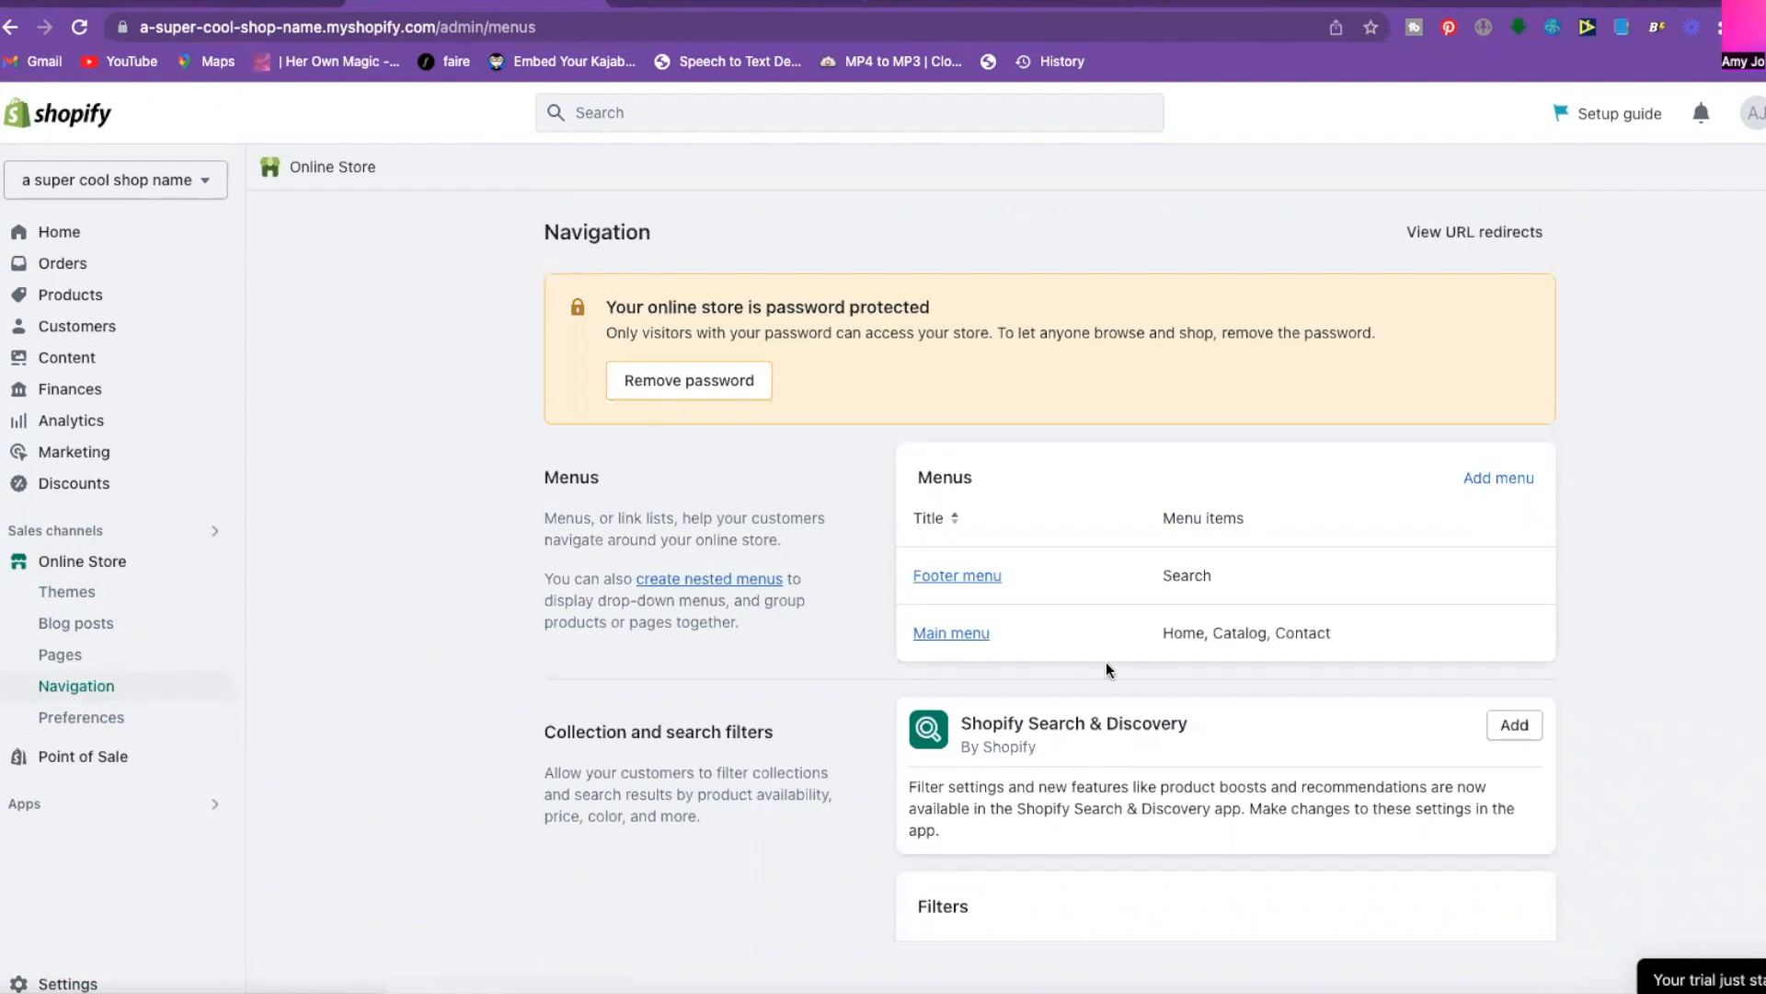
scroll(1104, 661, down, 2)
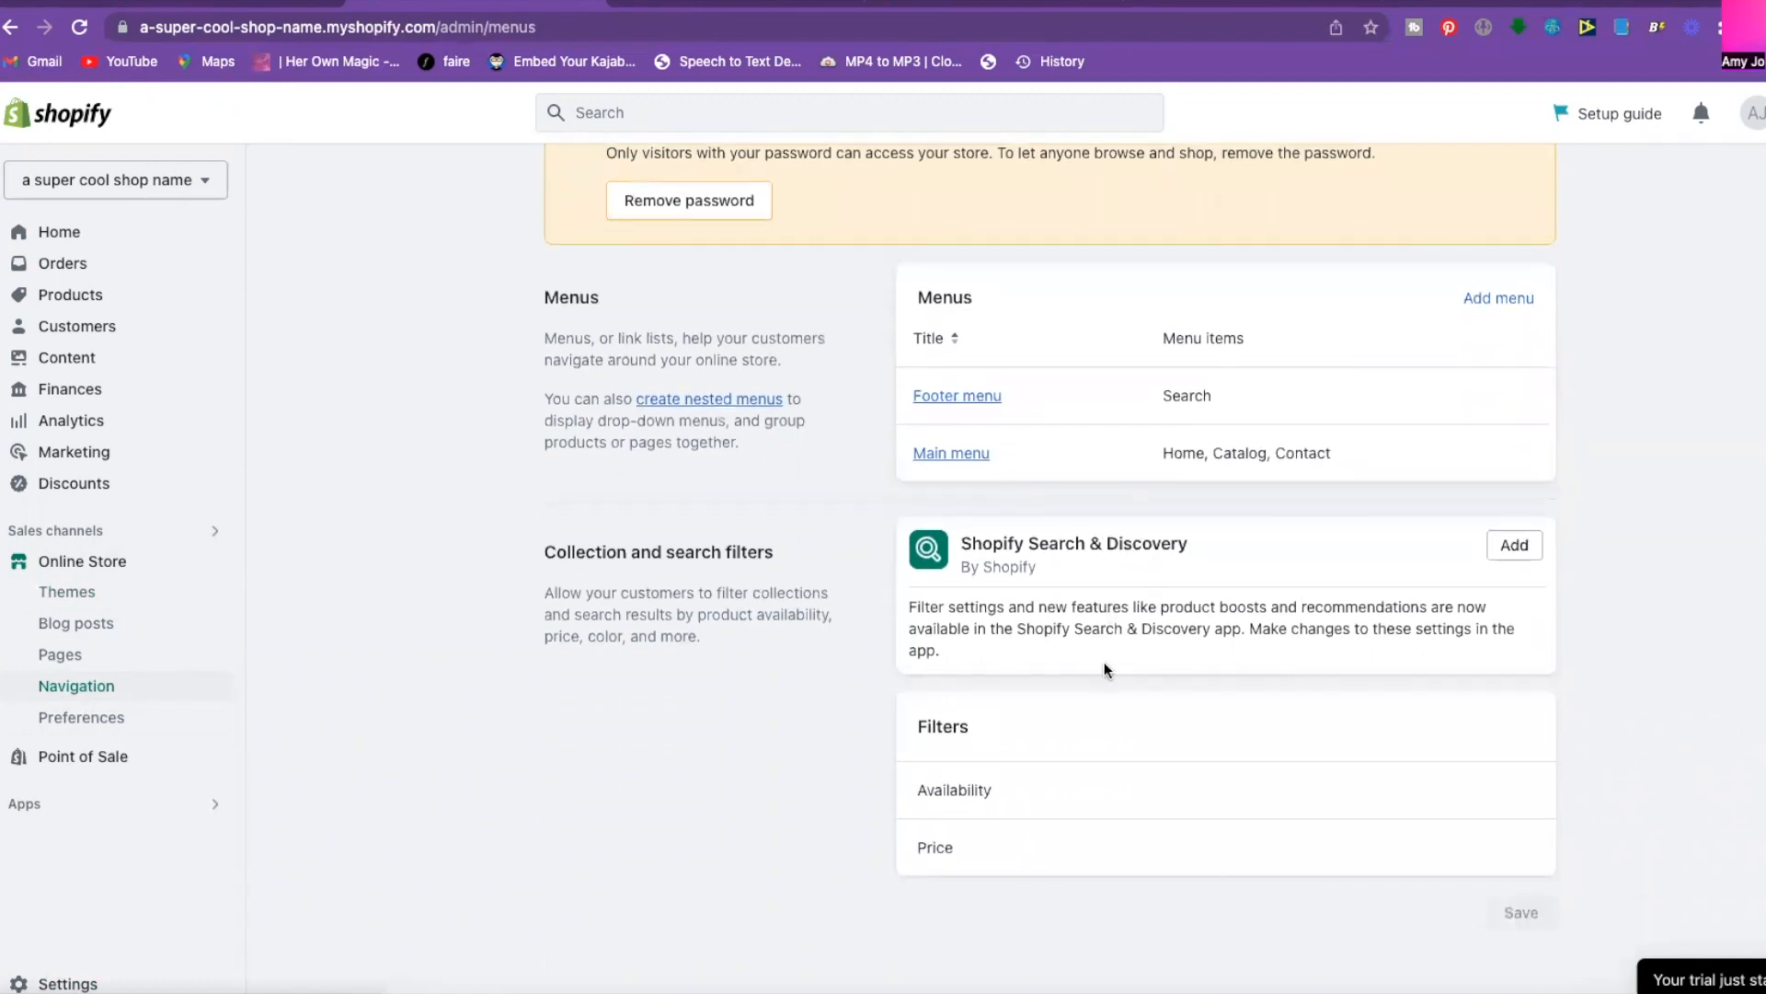
click(982, 398)
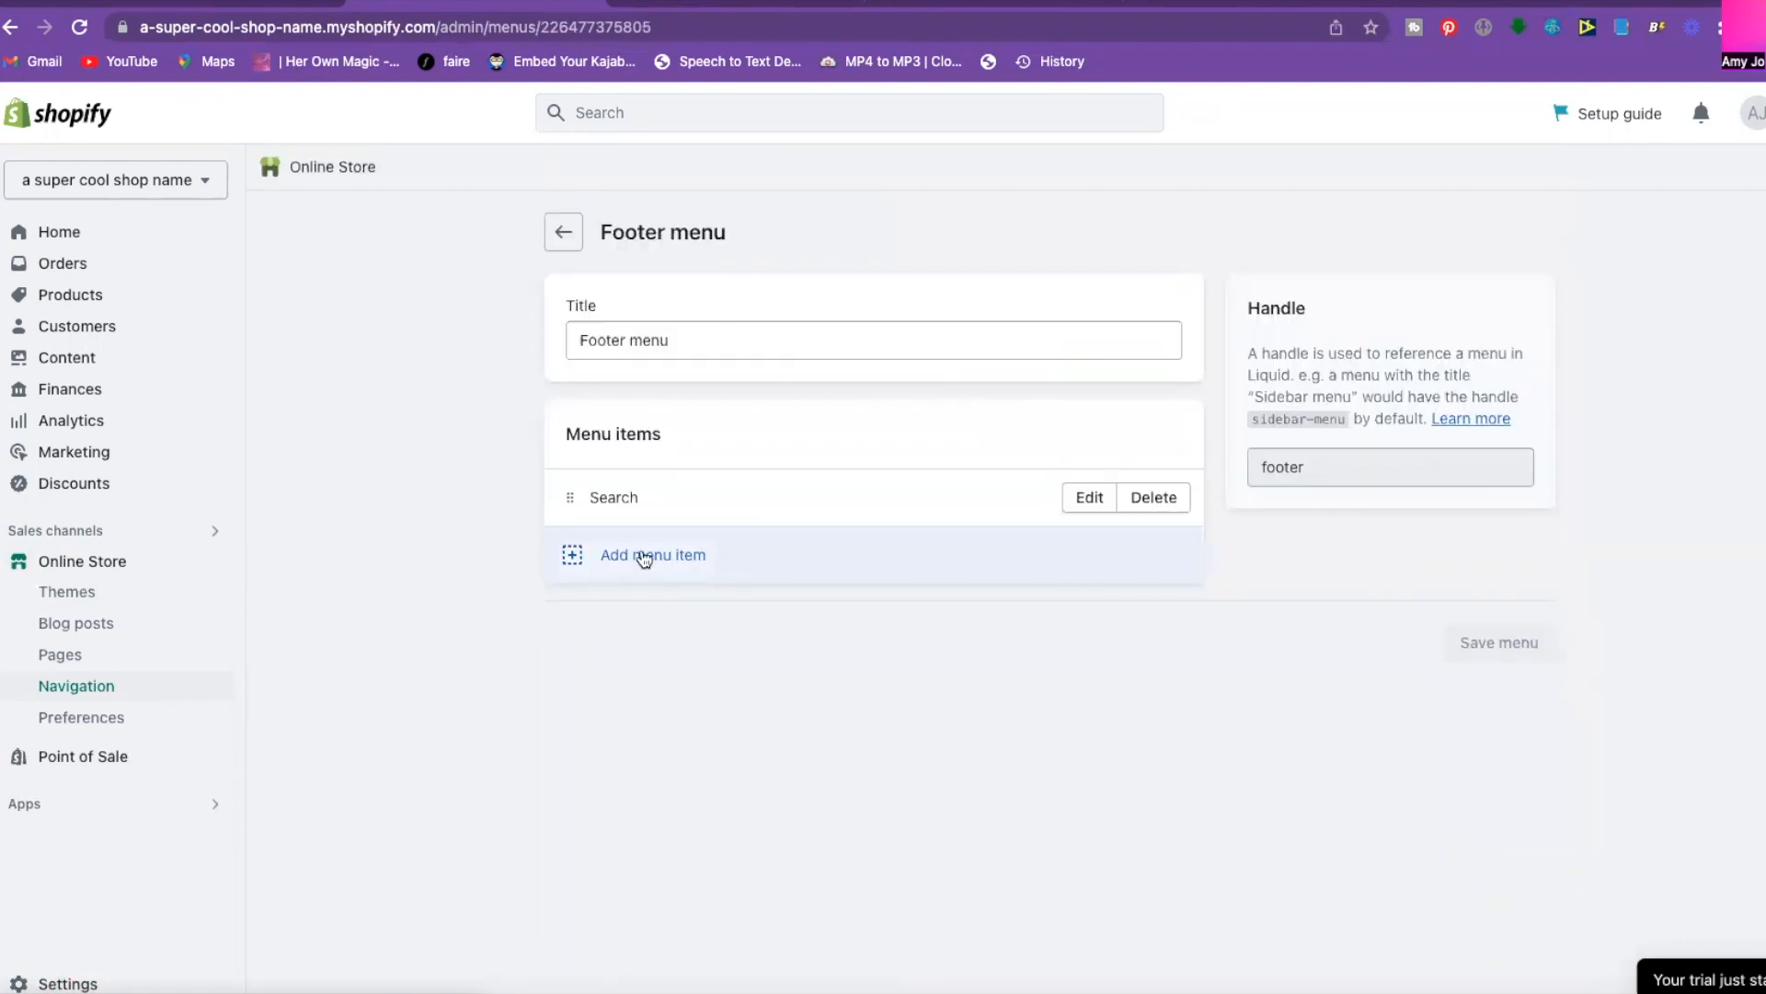
click(626, 560)
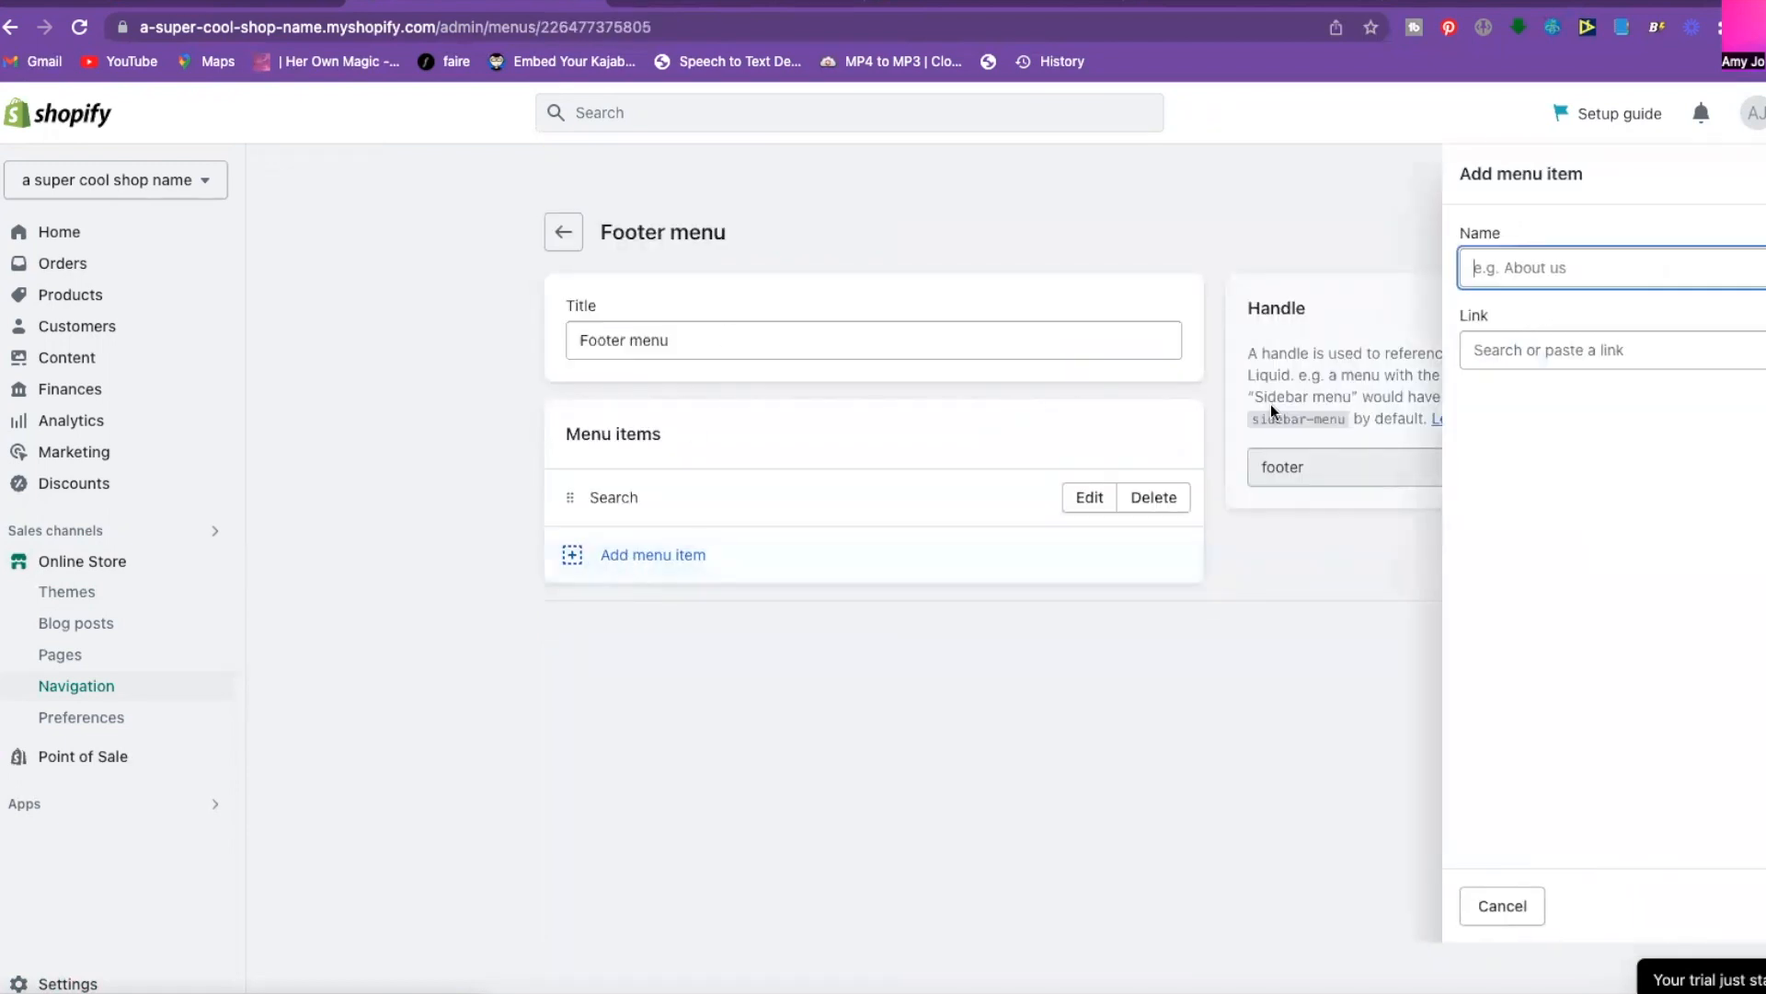
text(Refund)
click(1563, 351)
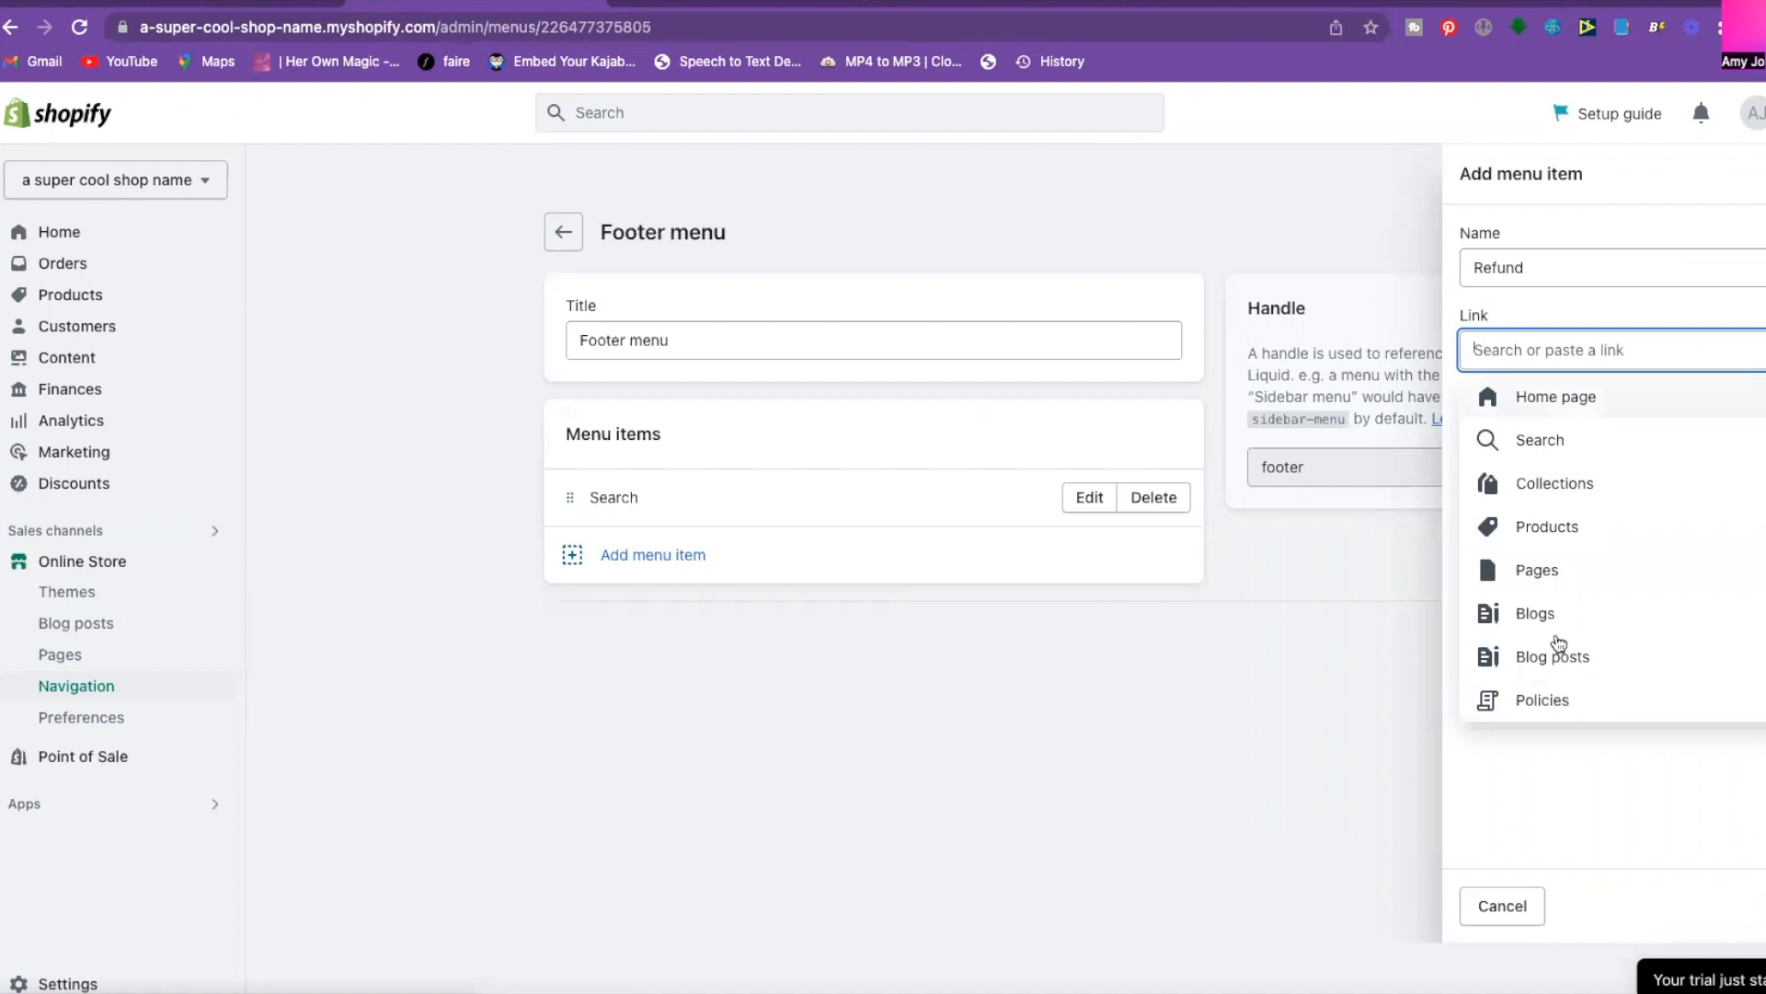
click(1509, 699)
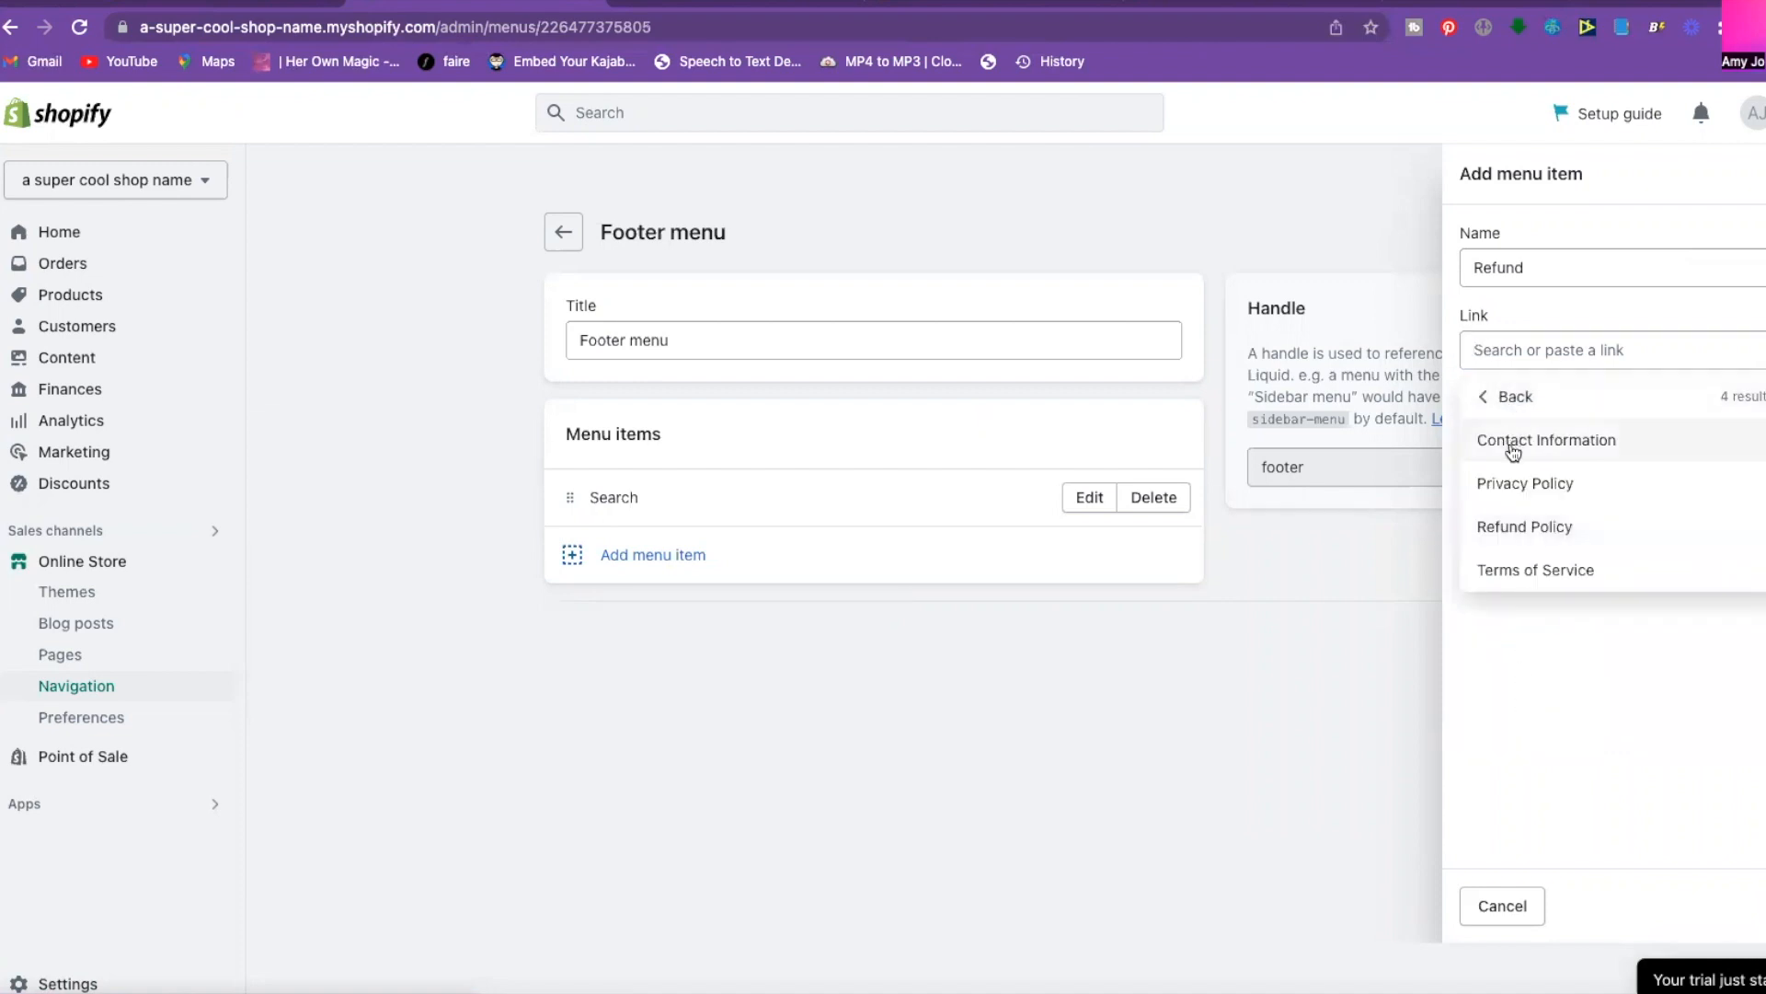
click(1522, 527)
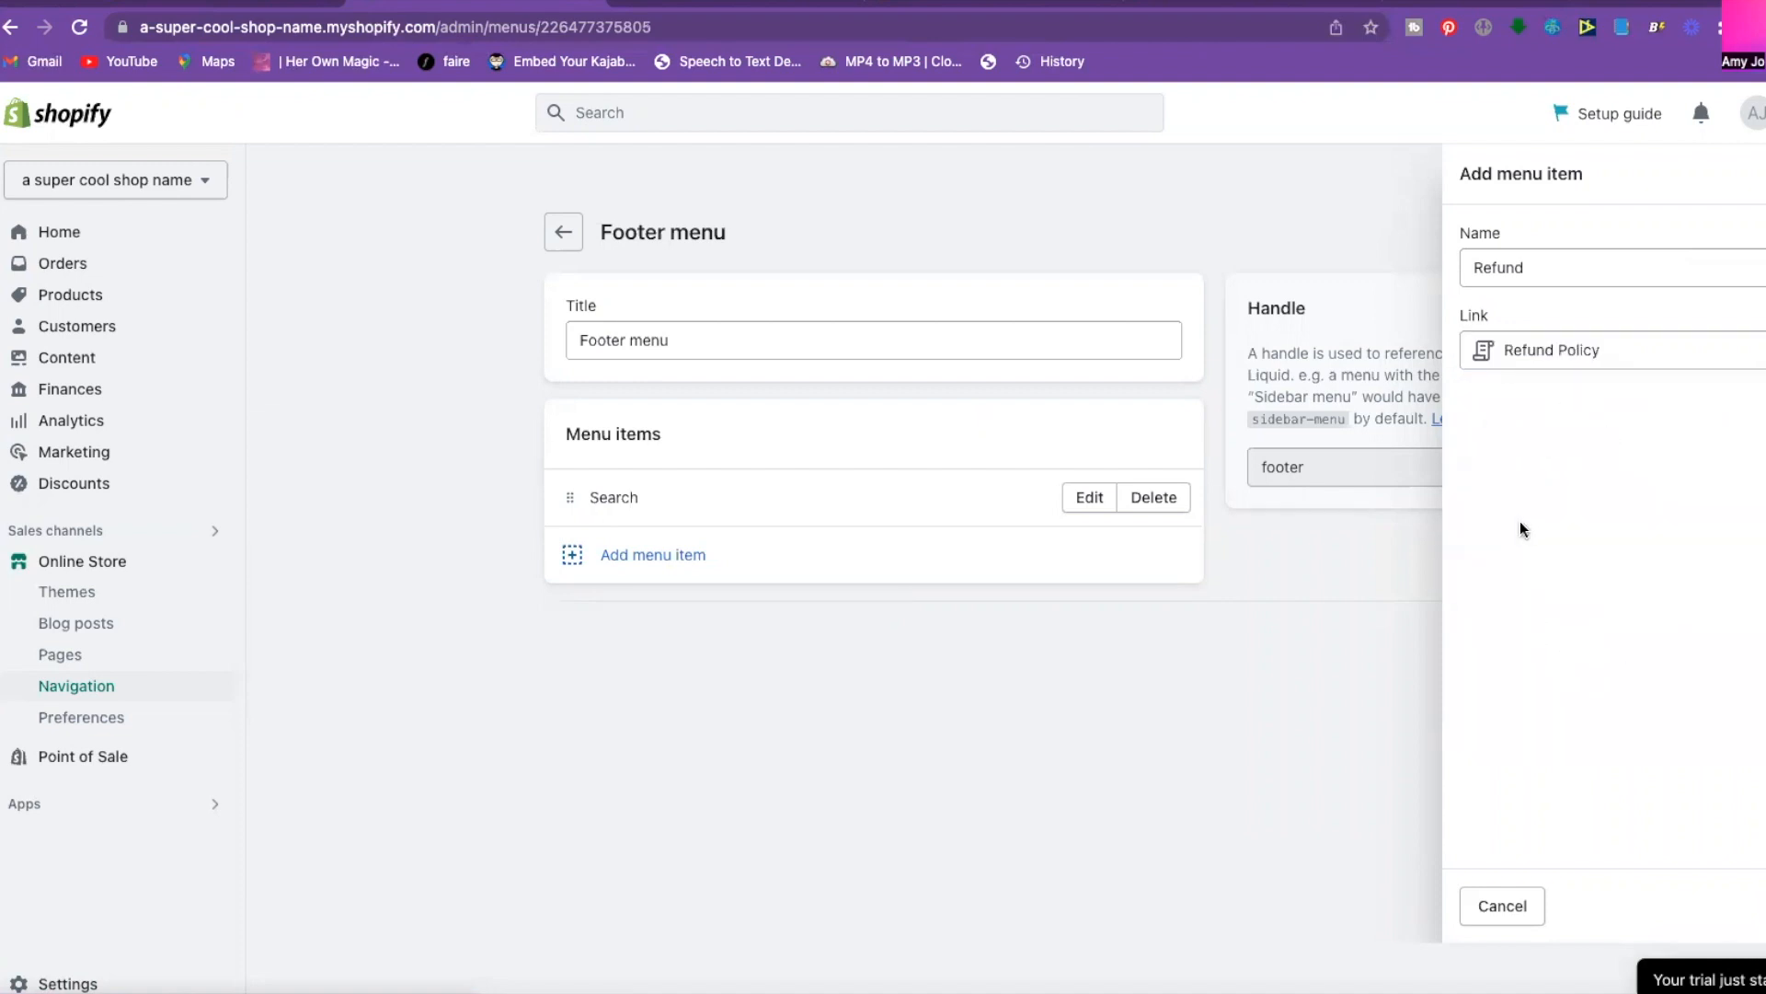
click(1725, 914)
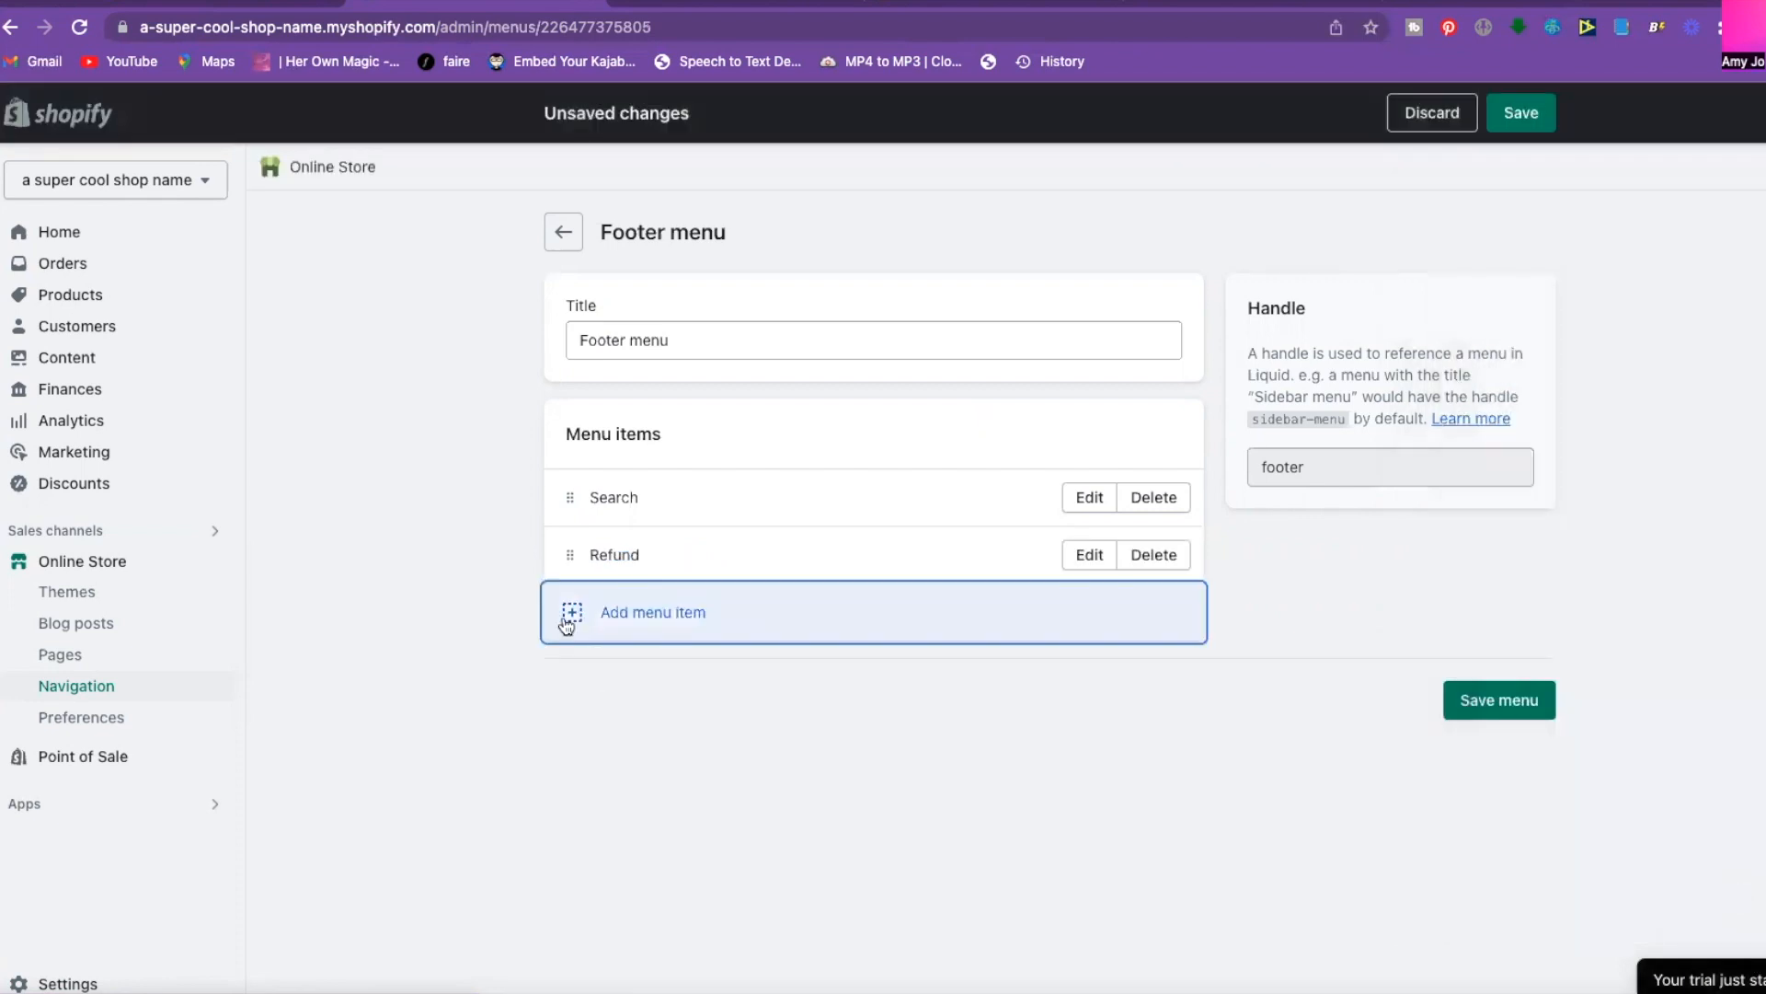
Add a footer menu item named "Terms" linked to the Terms of Service policy.
click(607, 603)
text(Terms)
click(1584, 350)
click(1527, 700)
click(1546, 570)
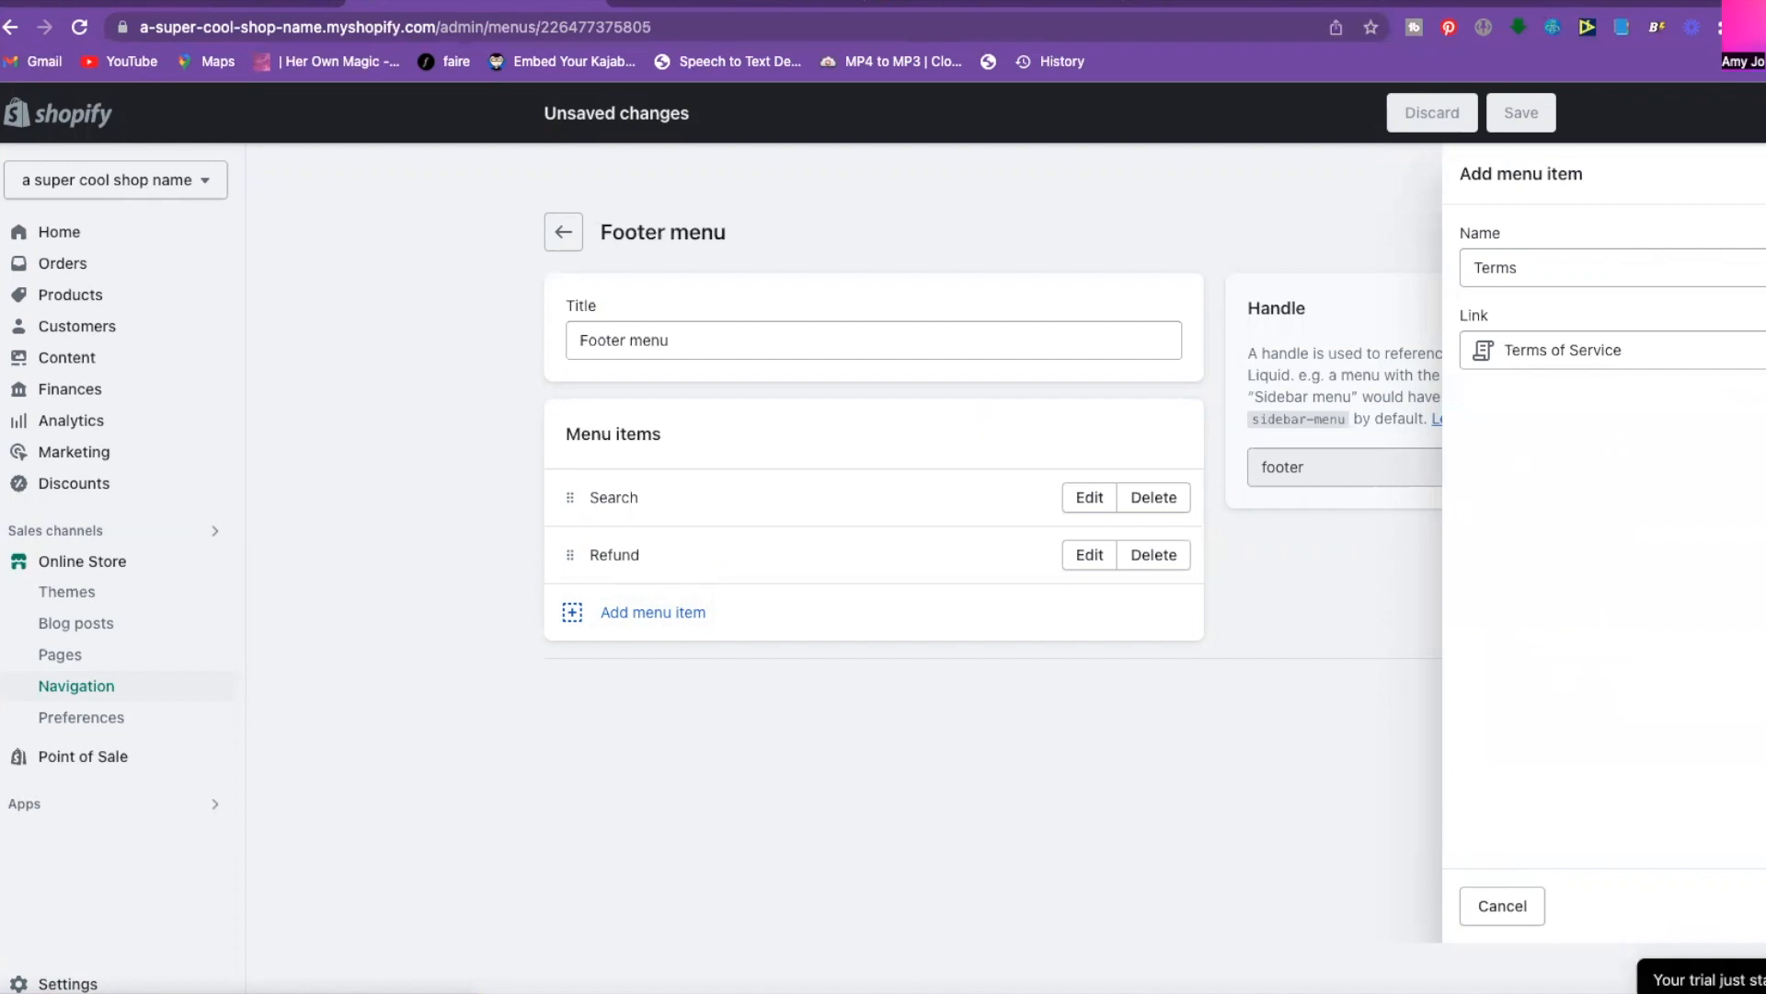
click(1725, 914)
Add a footer menu item named "Privacy" linked to the Privacy Policy.
click(609, 669)
text(Privacy)
click(1585, 349)
click(1532, 699)
click(1526, 483)
click(1700, 920)
Add a footer menu item named "Contact" linked to the Contact Information policy and save the menu.
click(626, 754)
text(Contact)
click(1657, 352)
click(1555, 698)
click(1545, 438)
click(1700, 920)
click(1485, 869)
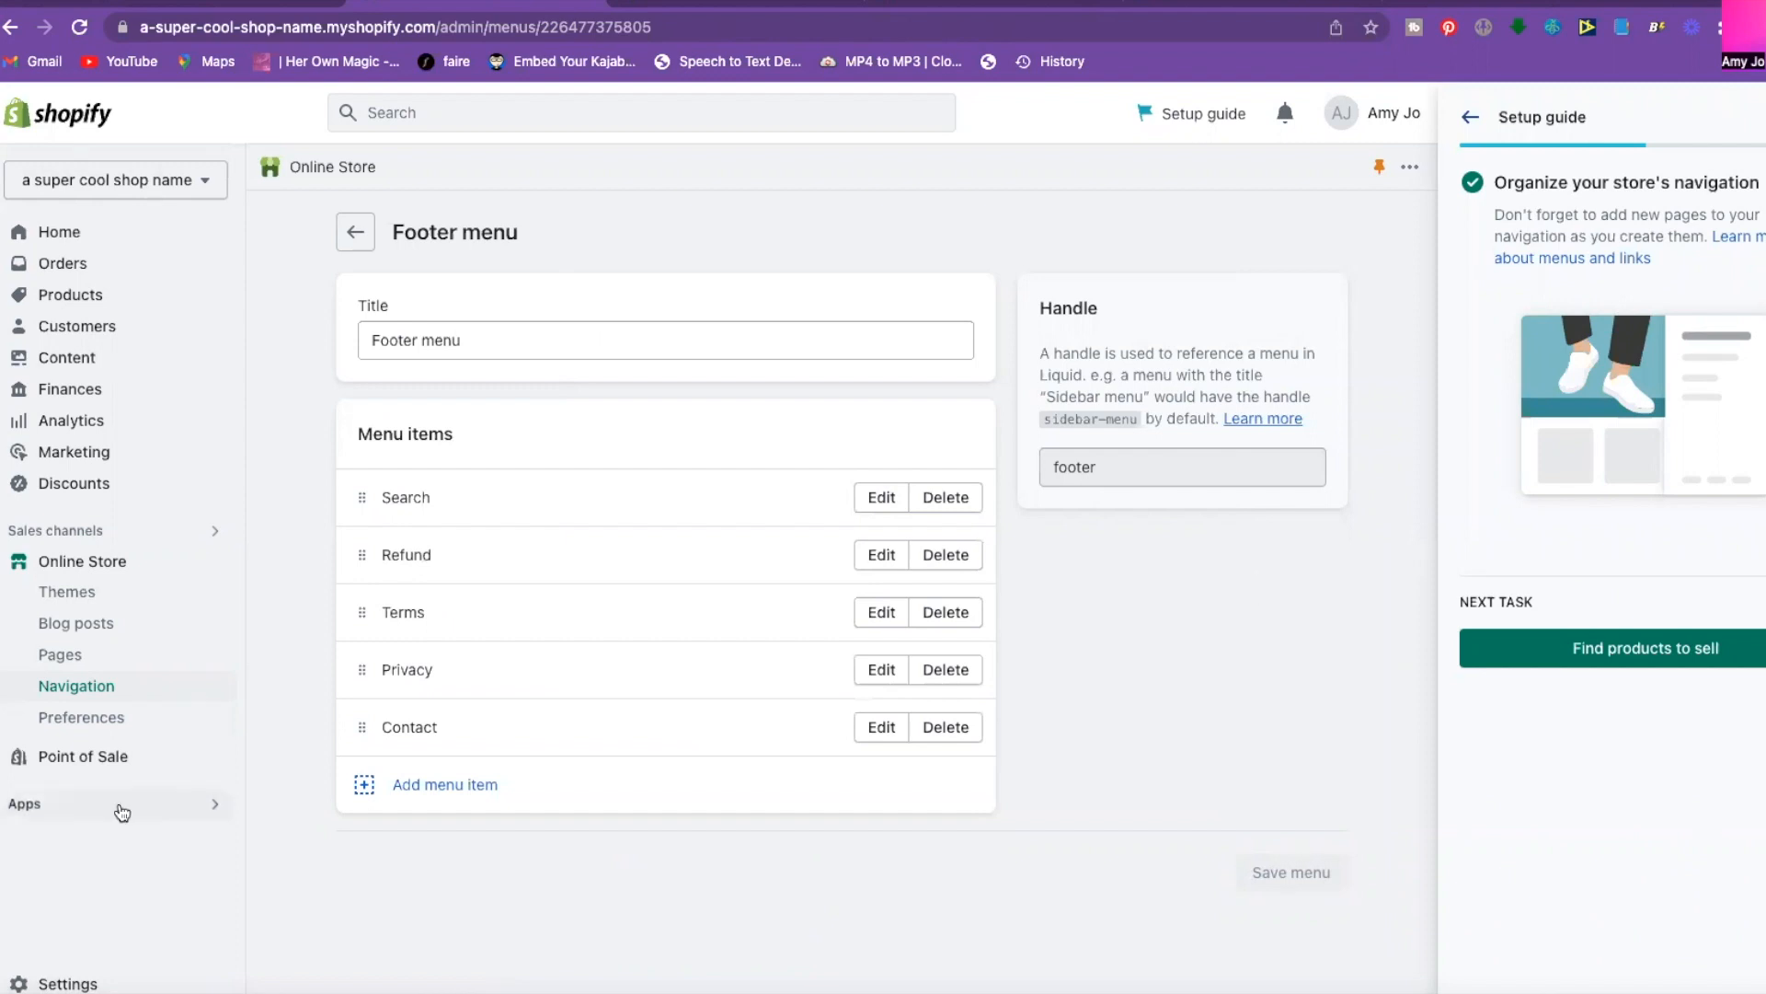
Open the online store themes in Shopify and the "creativity" banner design in Canva at page 3.
click(67, 570)
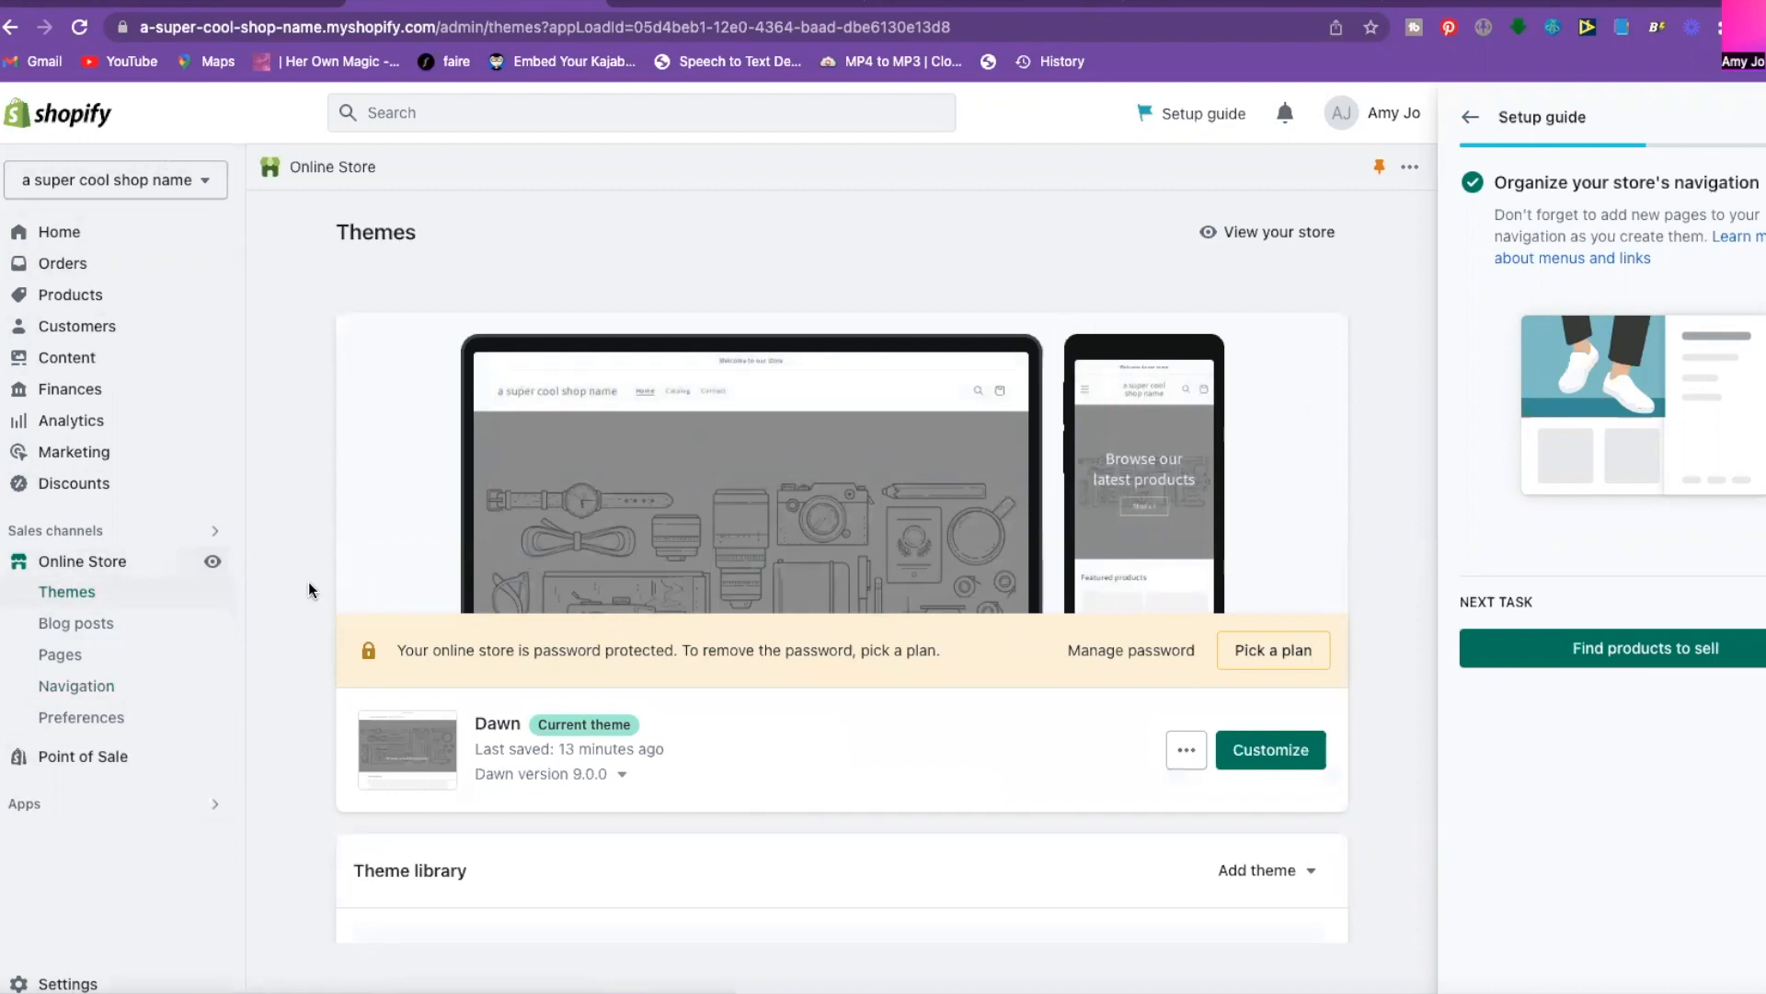
click(1269, 2)
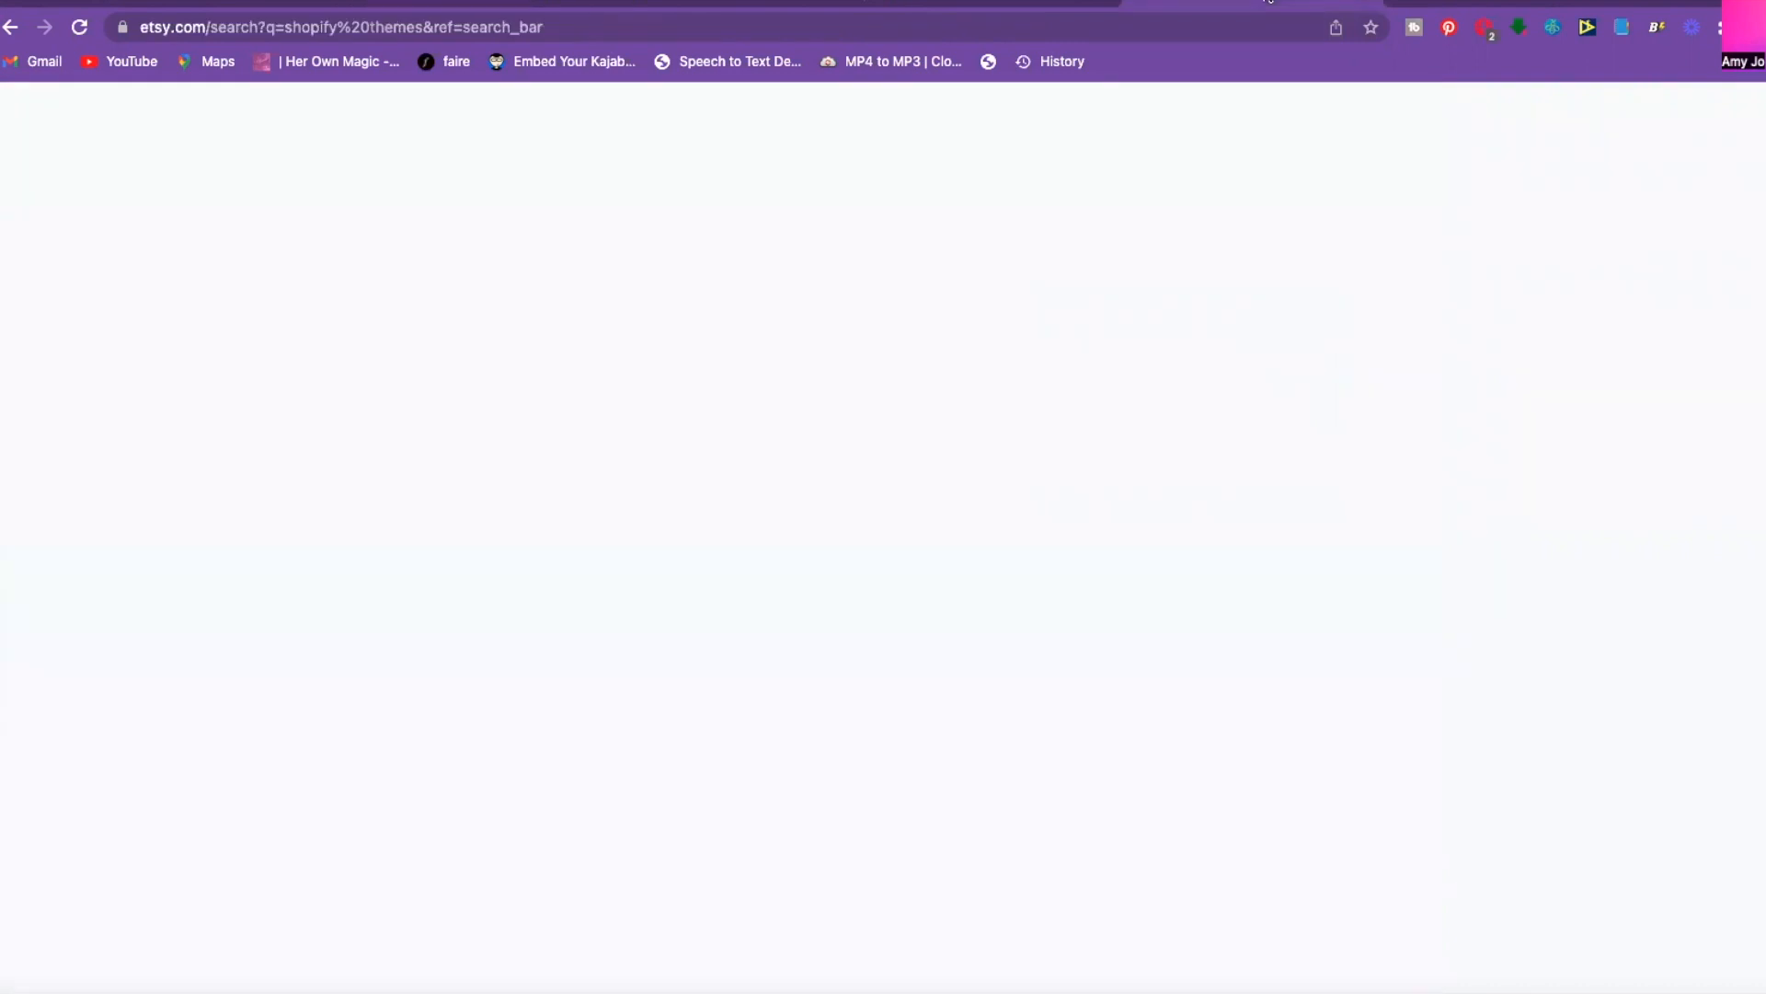
click(1245, 26)
text(canva)
key(Return)
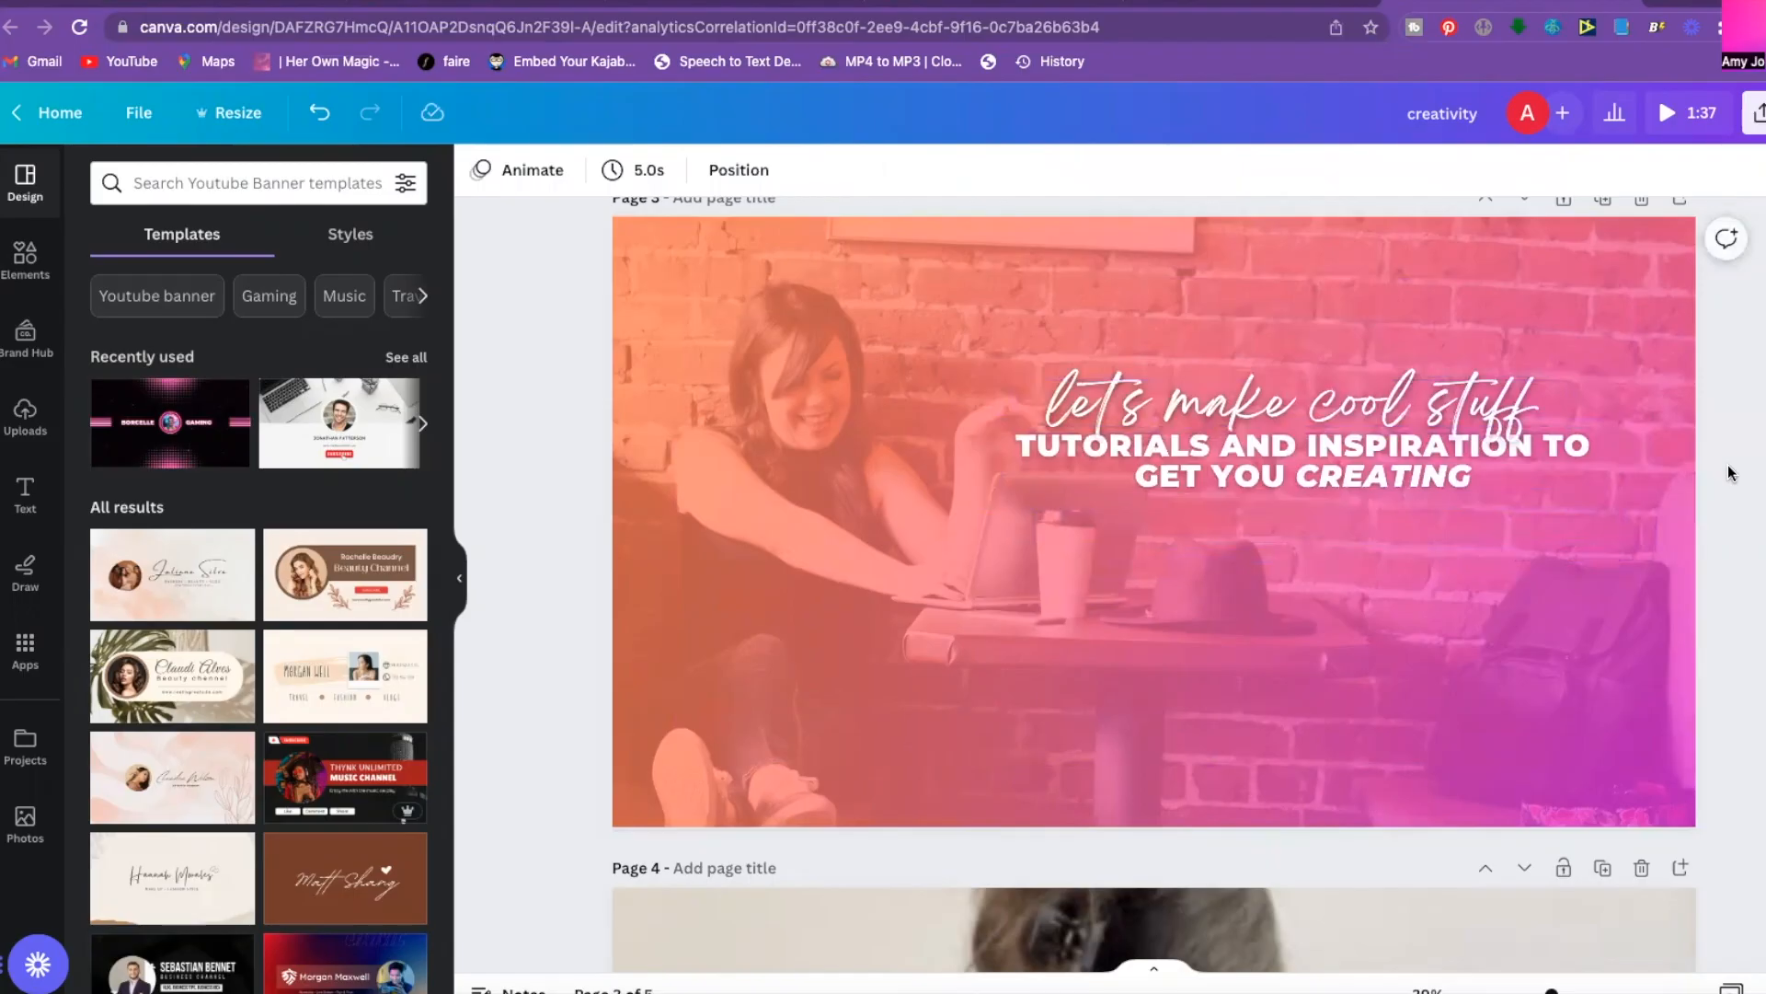
scroll(1506, 947, up, 1)
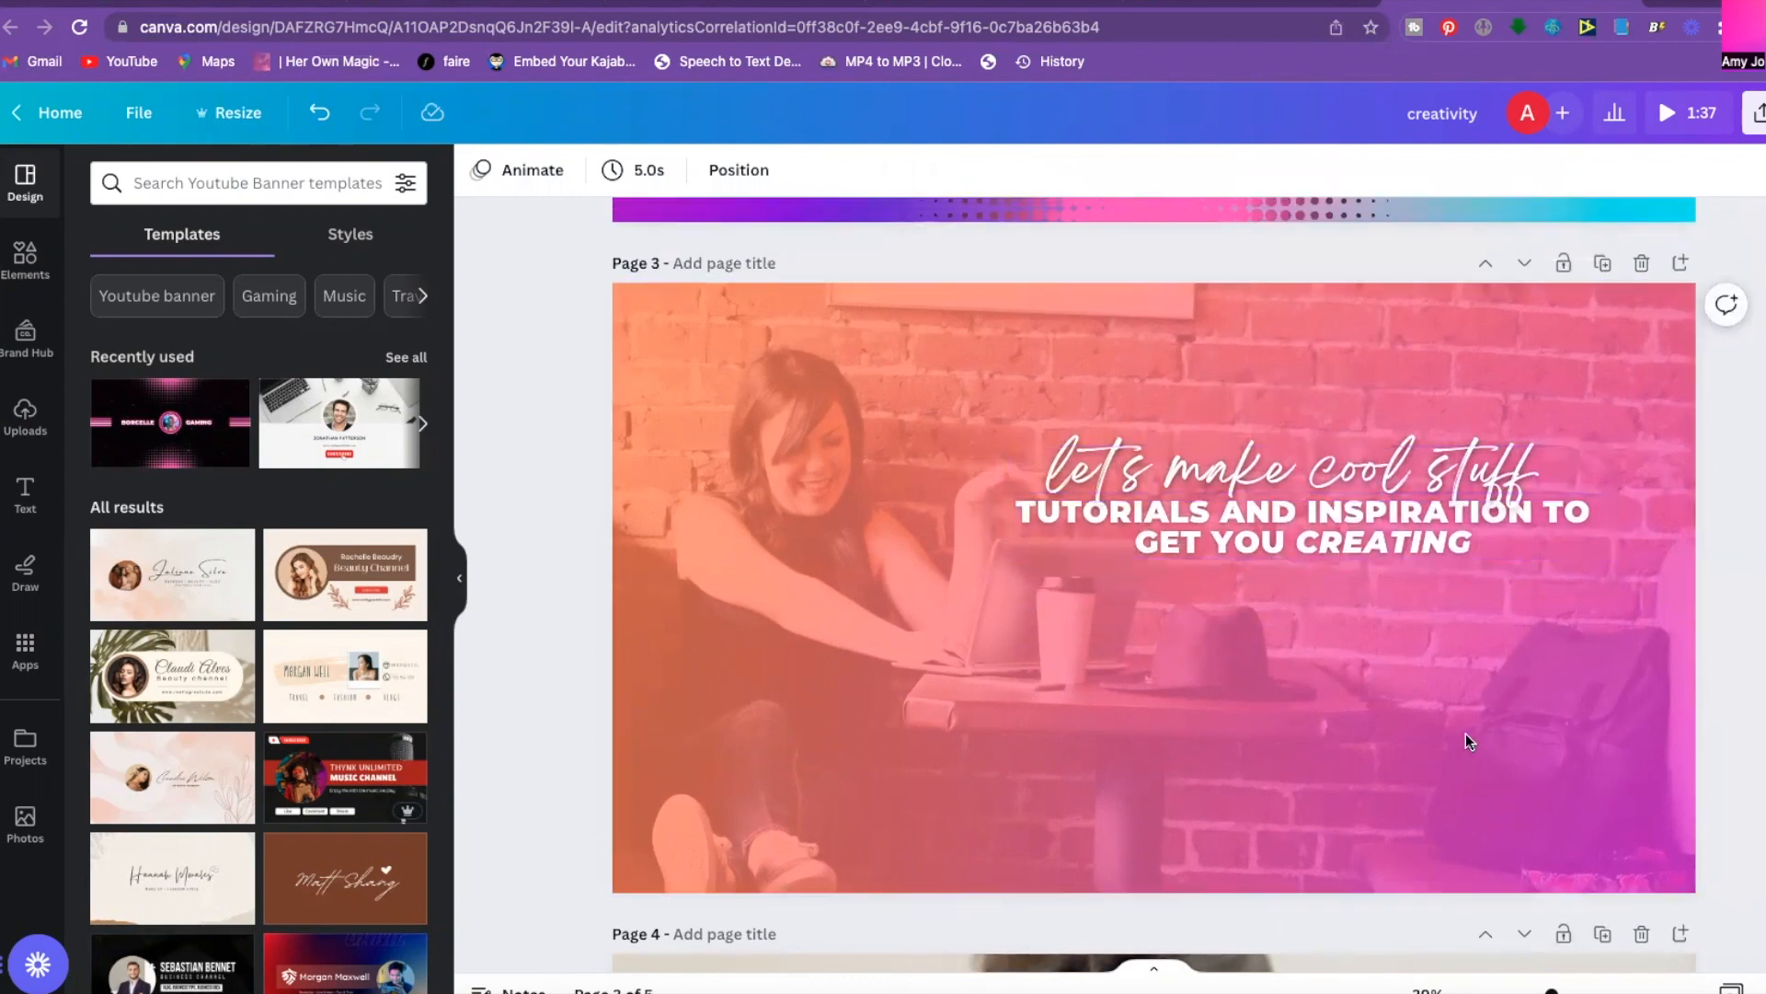
scroll(1333, 764, down, 1)
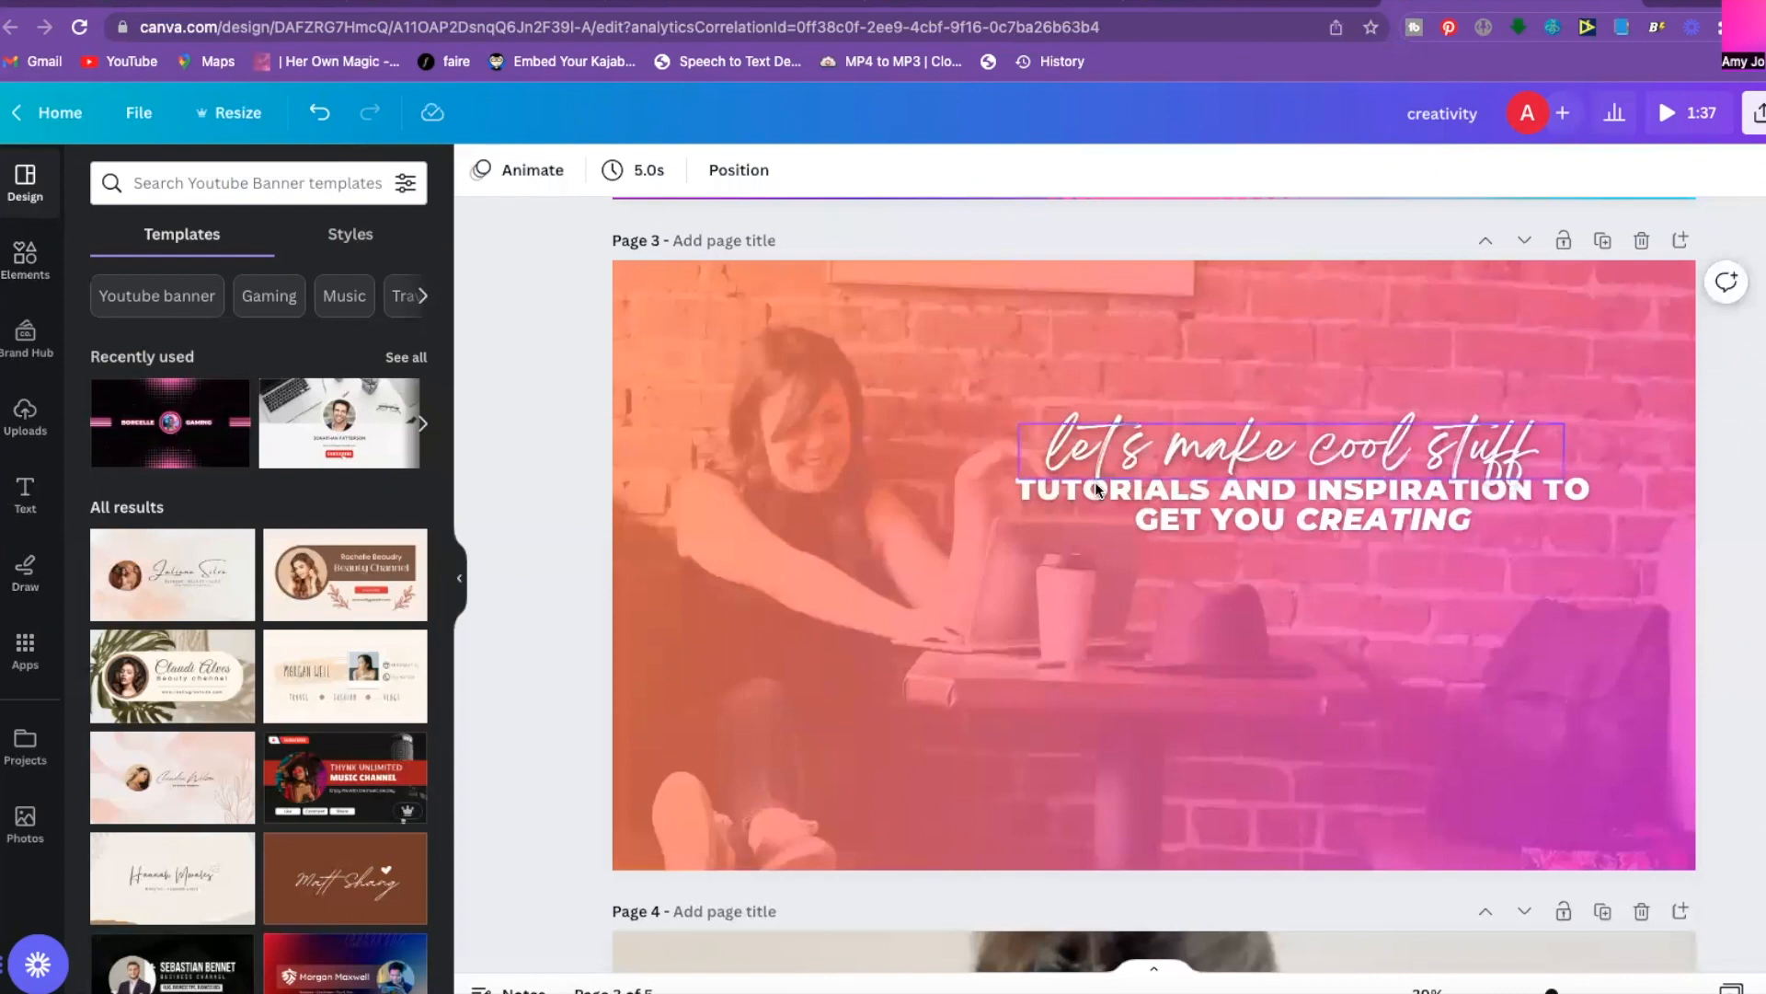
scroll(612, 395, down, 1)
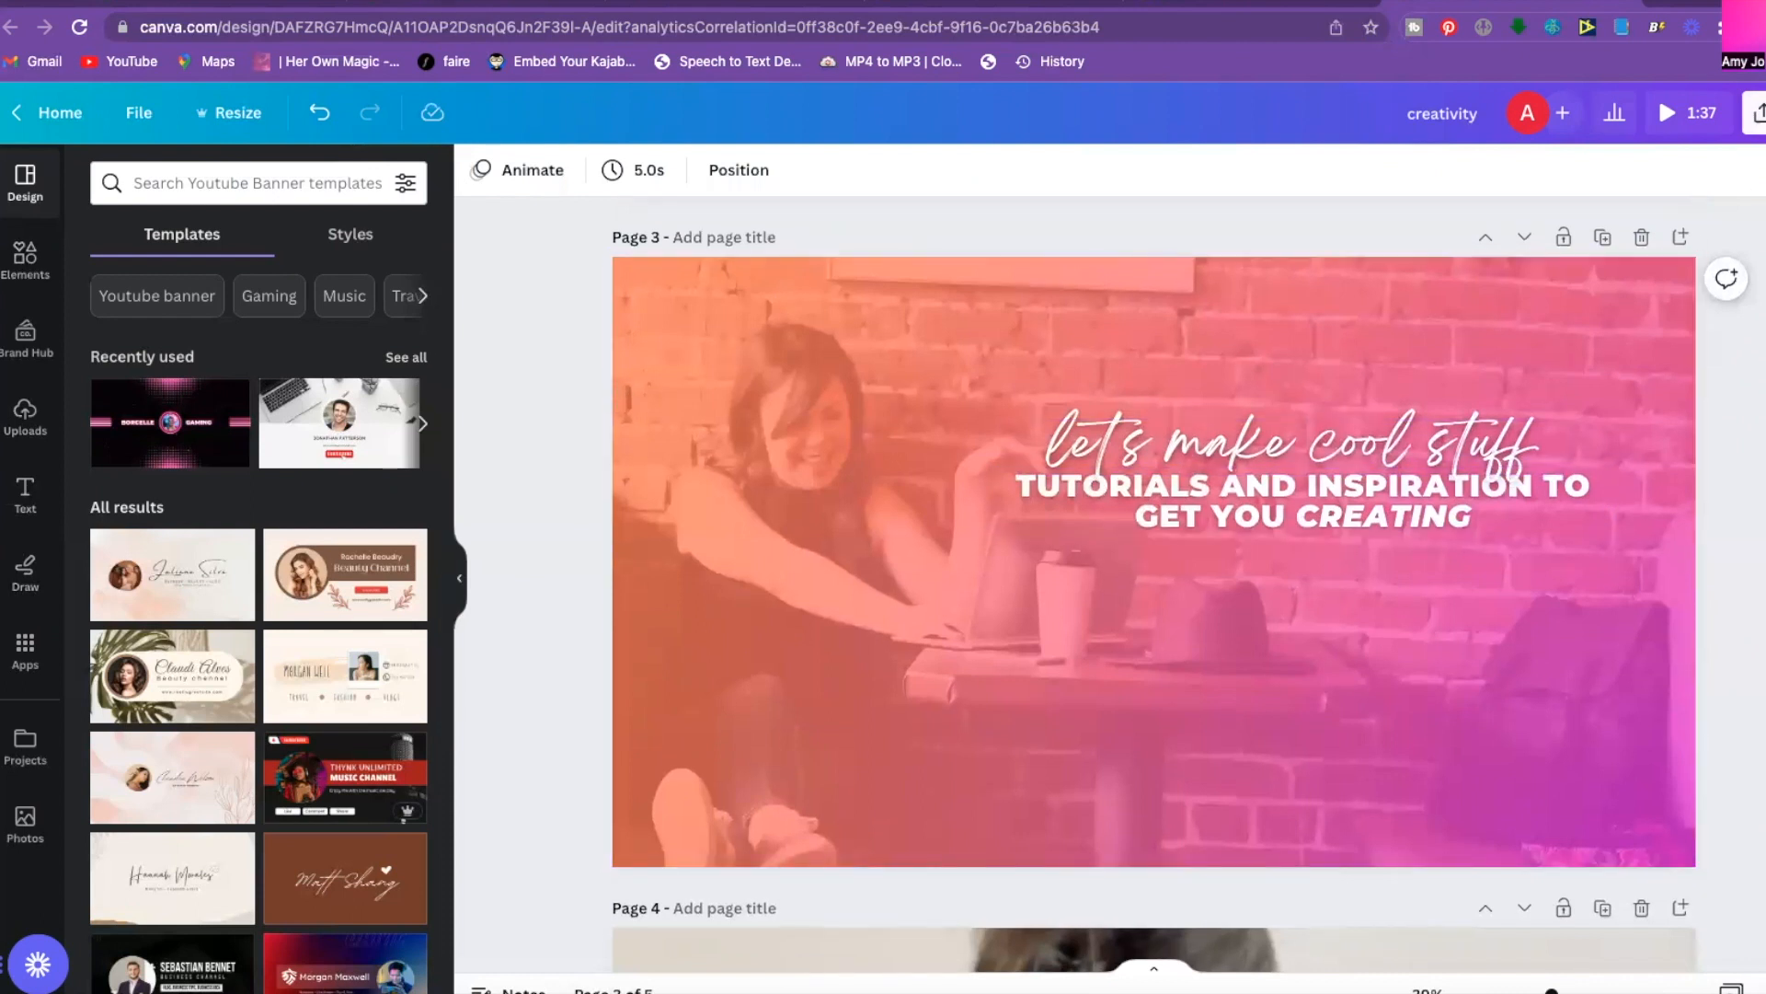
Download only the current page, page 3, of the Canva design as a PNG.
click(1756, 112)
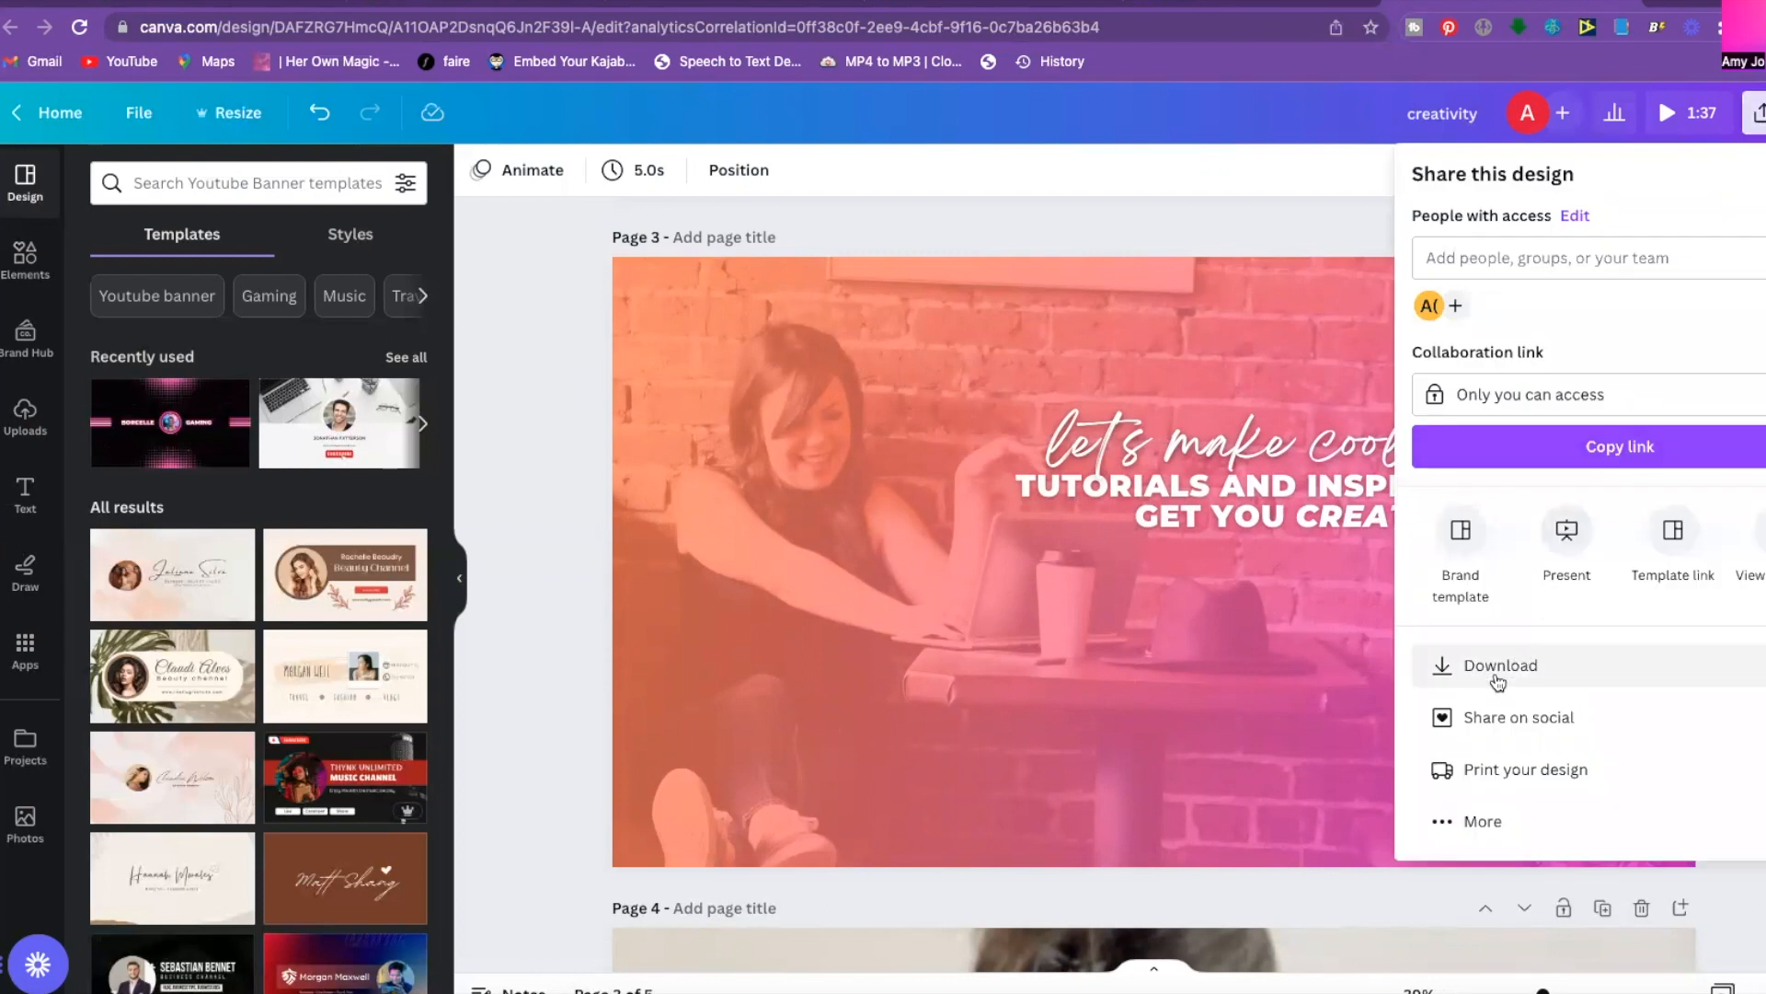
click(1494, 666)
click(1505, 277)
click(1502, 280)
click(1472, 267)
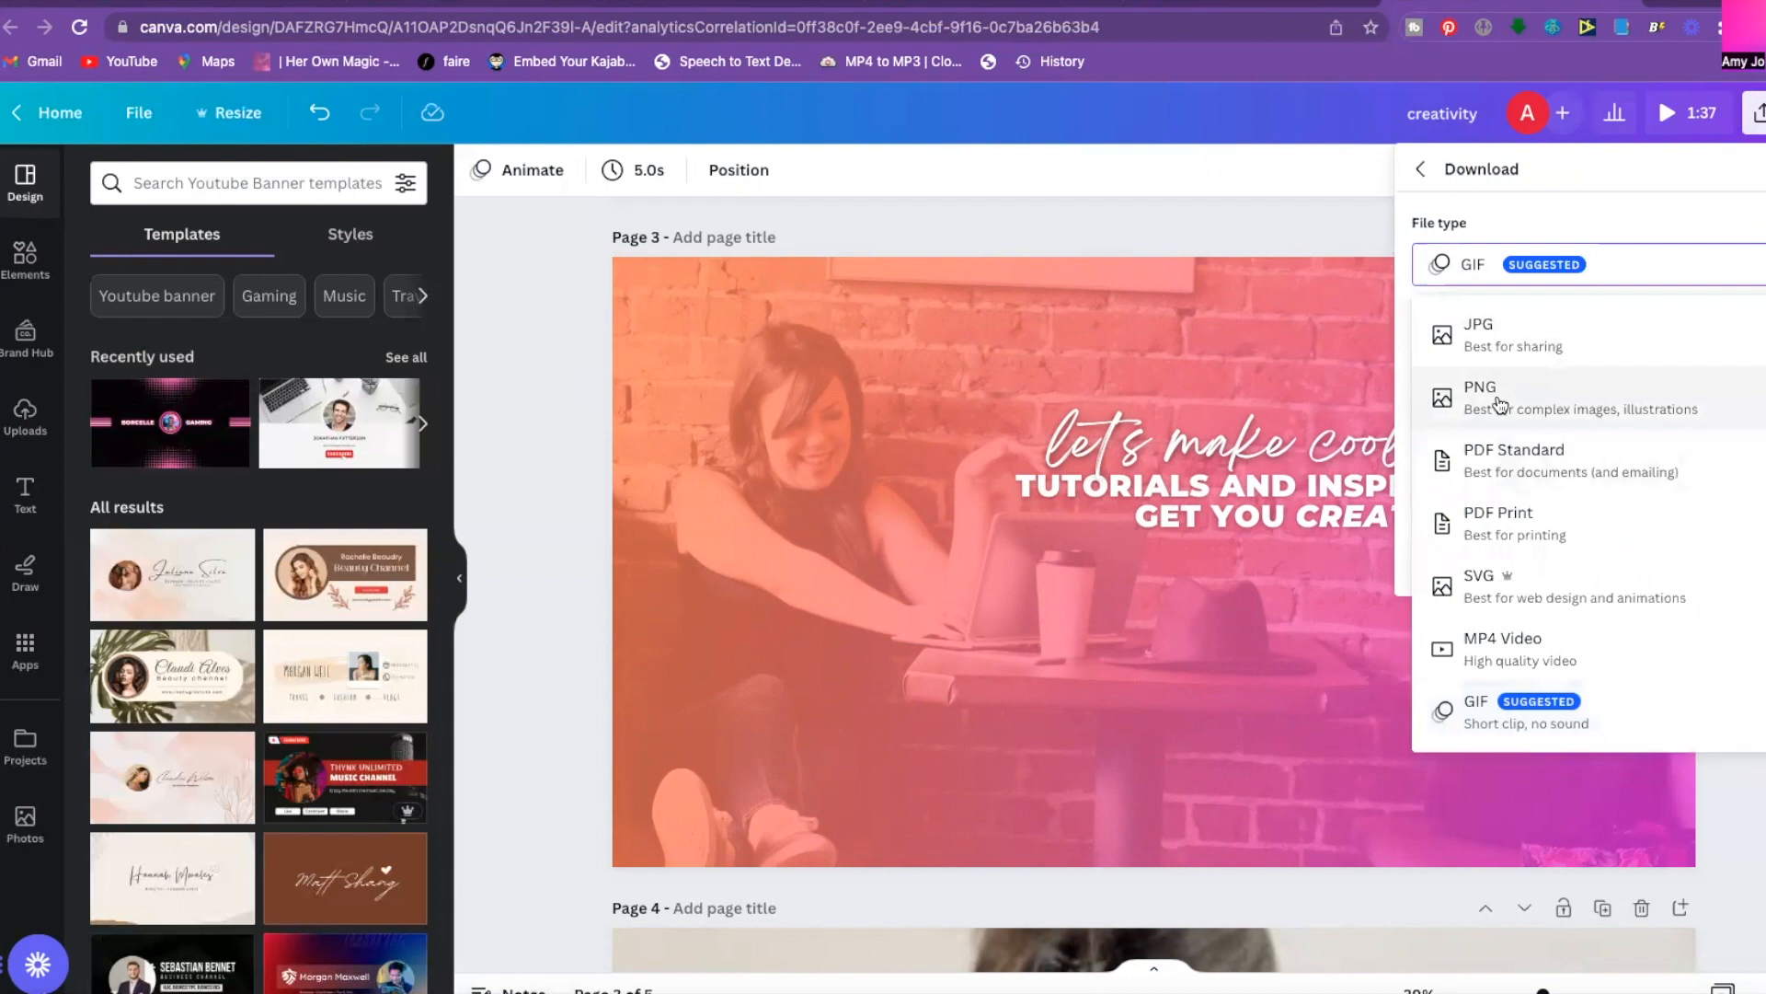
click(1498, 398)
key(BackSpace)
key(BackSpace)
key(BackSpace)
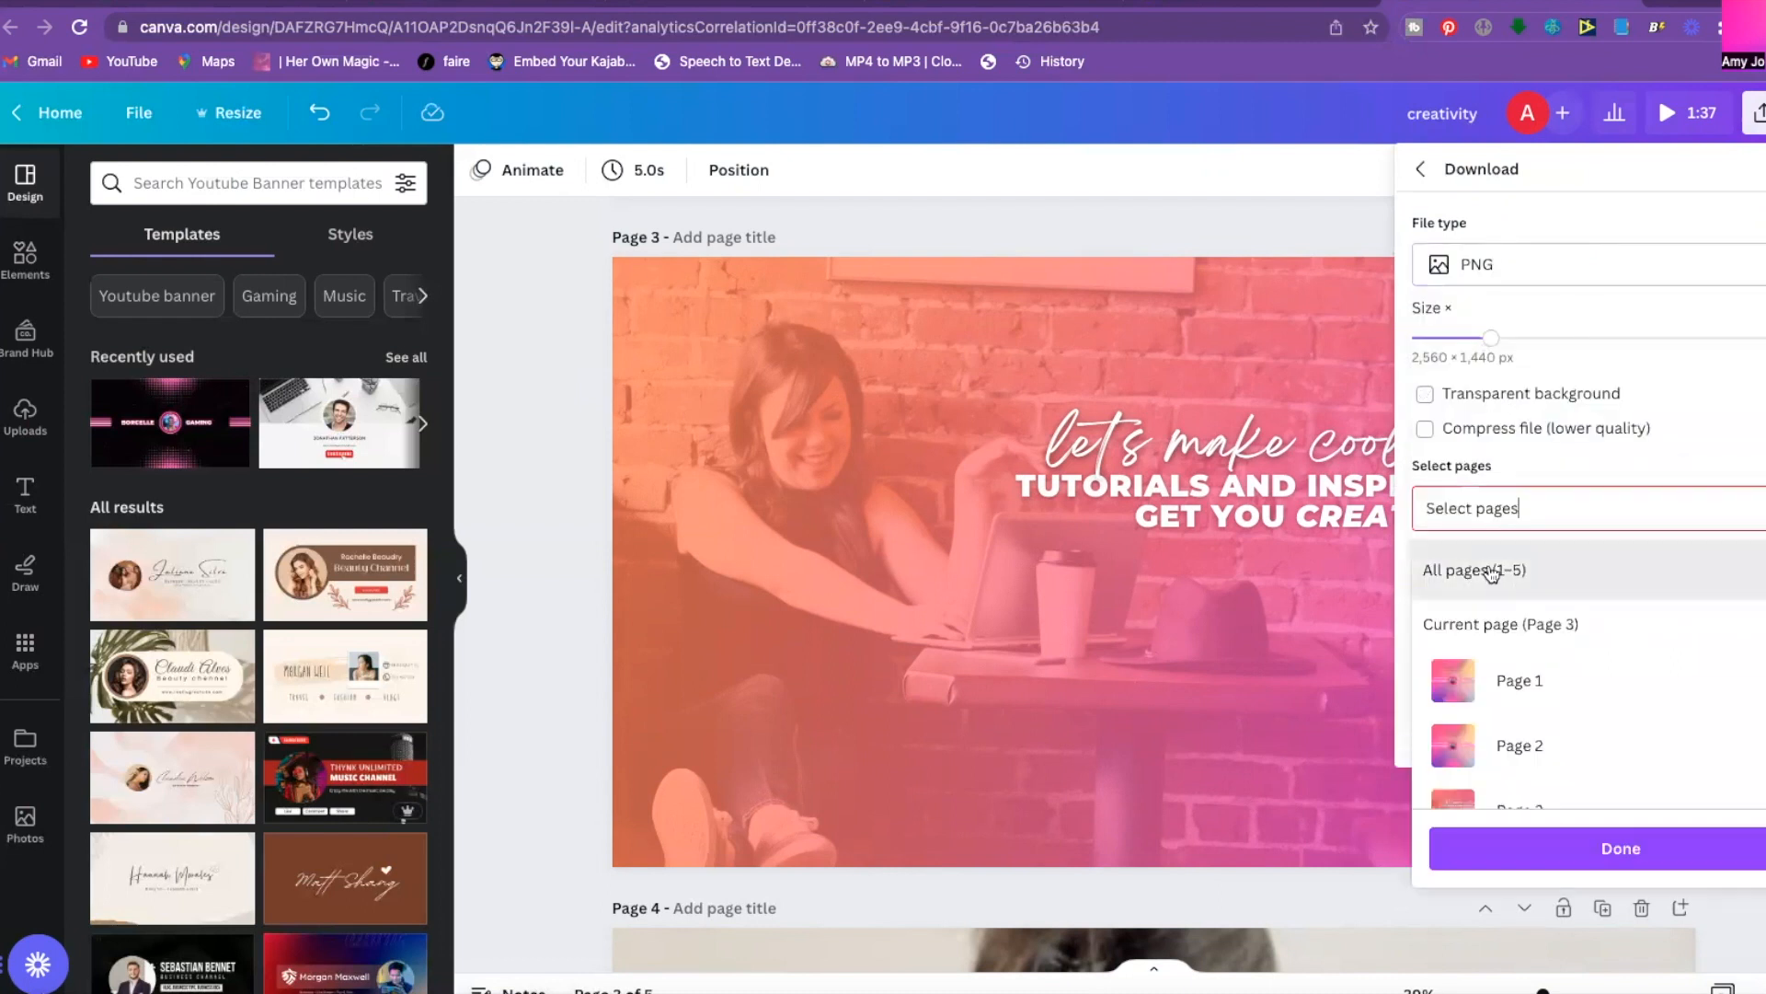
click(1510, 630)
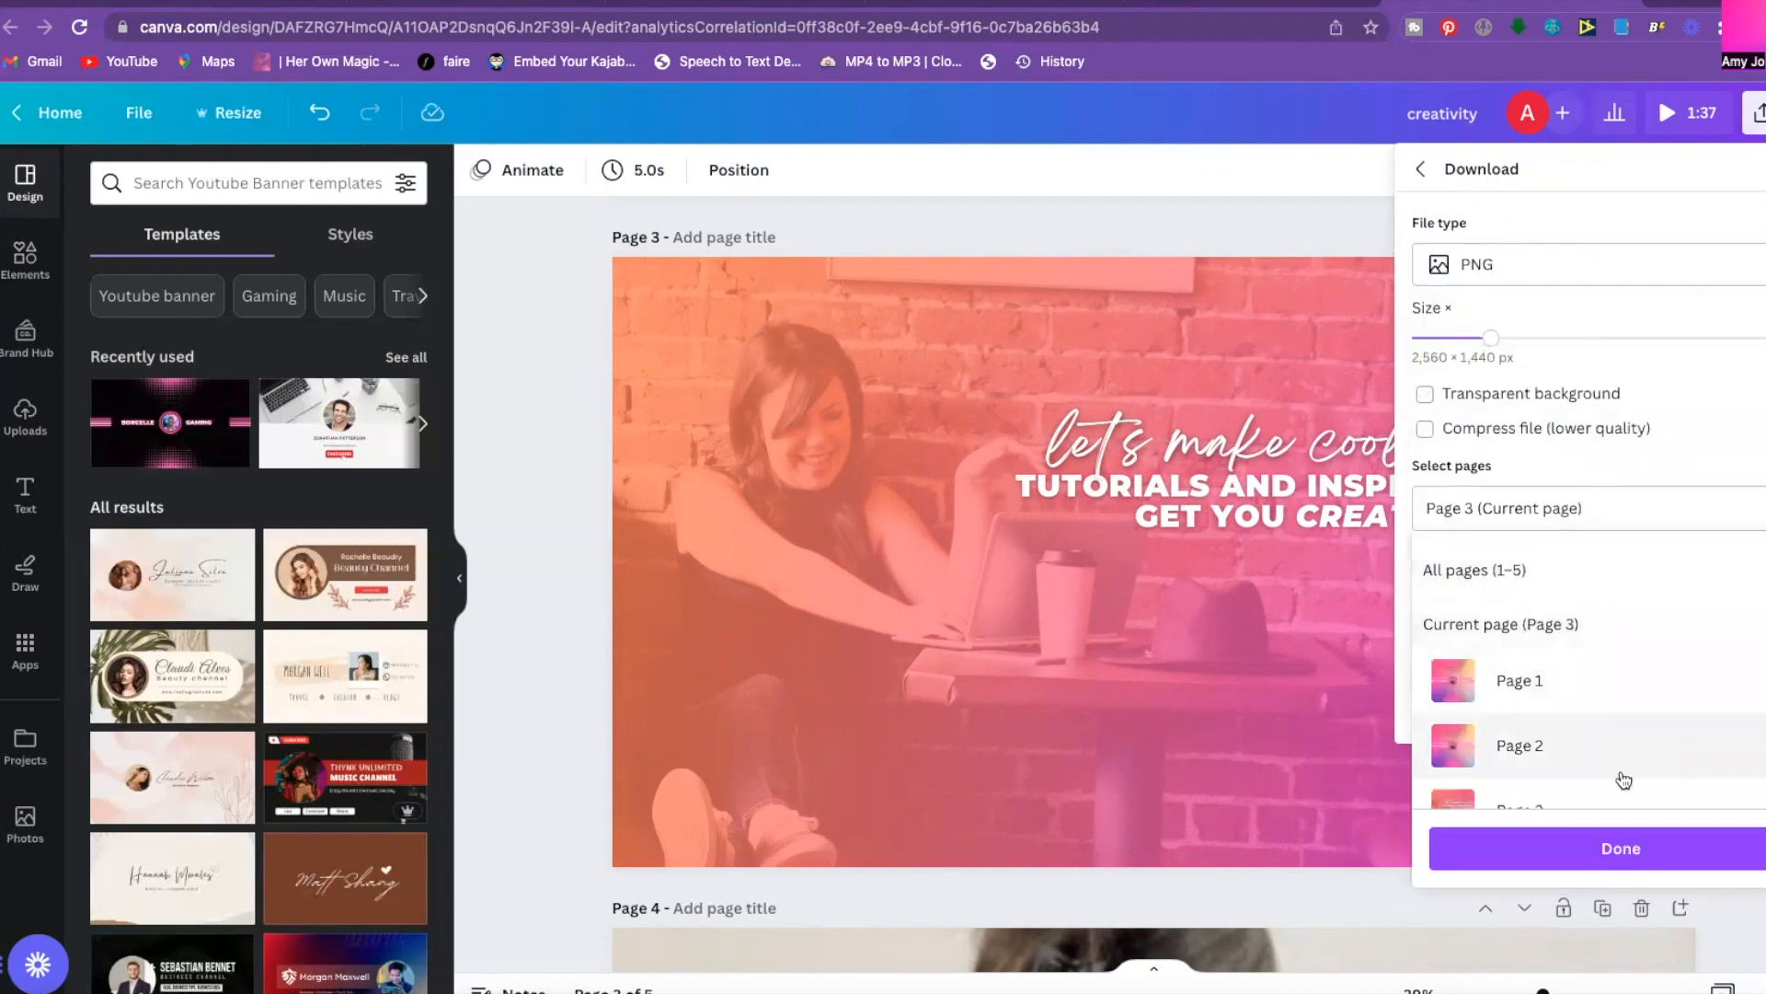
click(1616, 847)
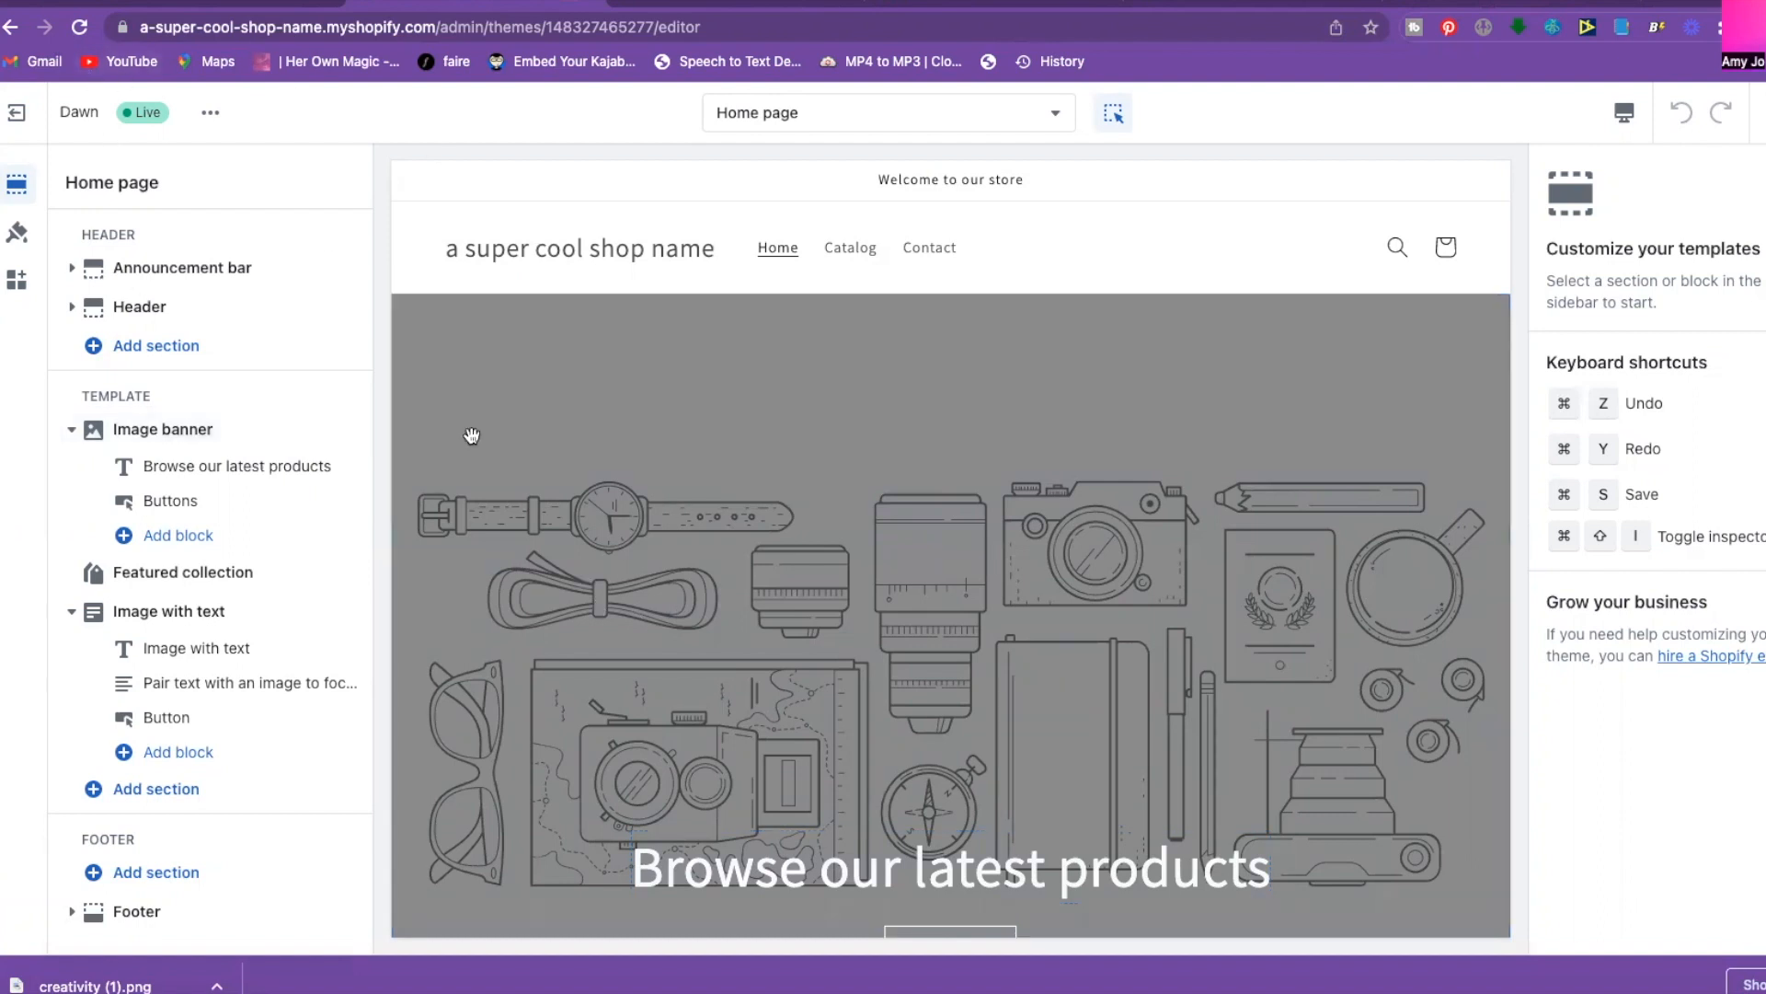
Set the image creativity_1 as the first image of the home page's image banner.
scroll(842, 611, down, 2)
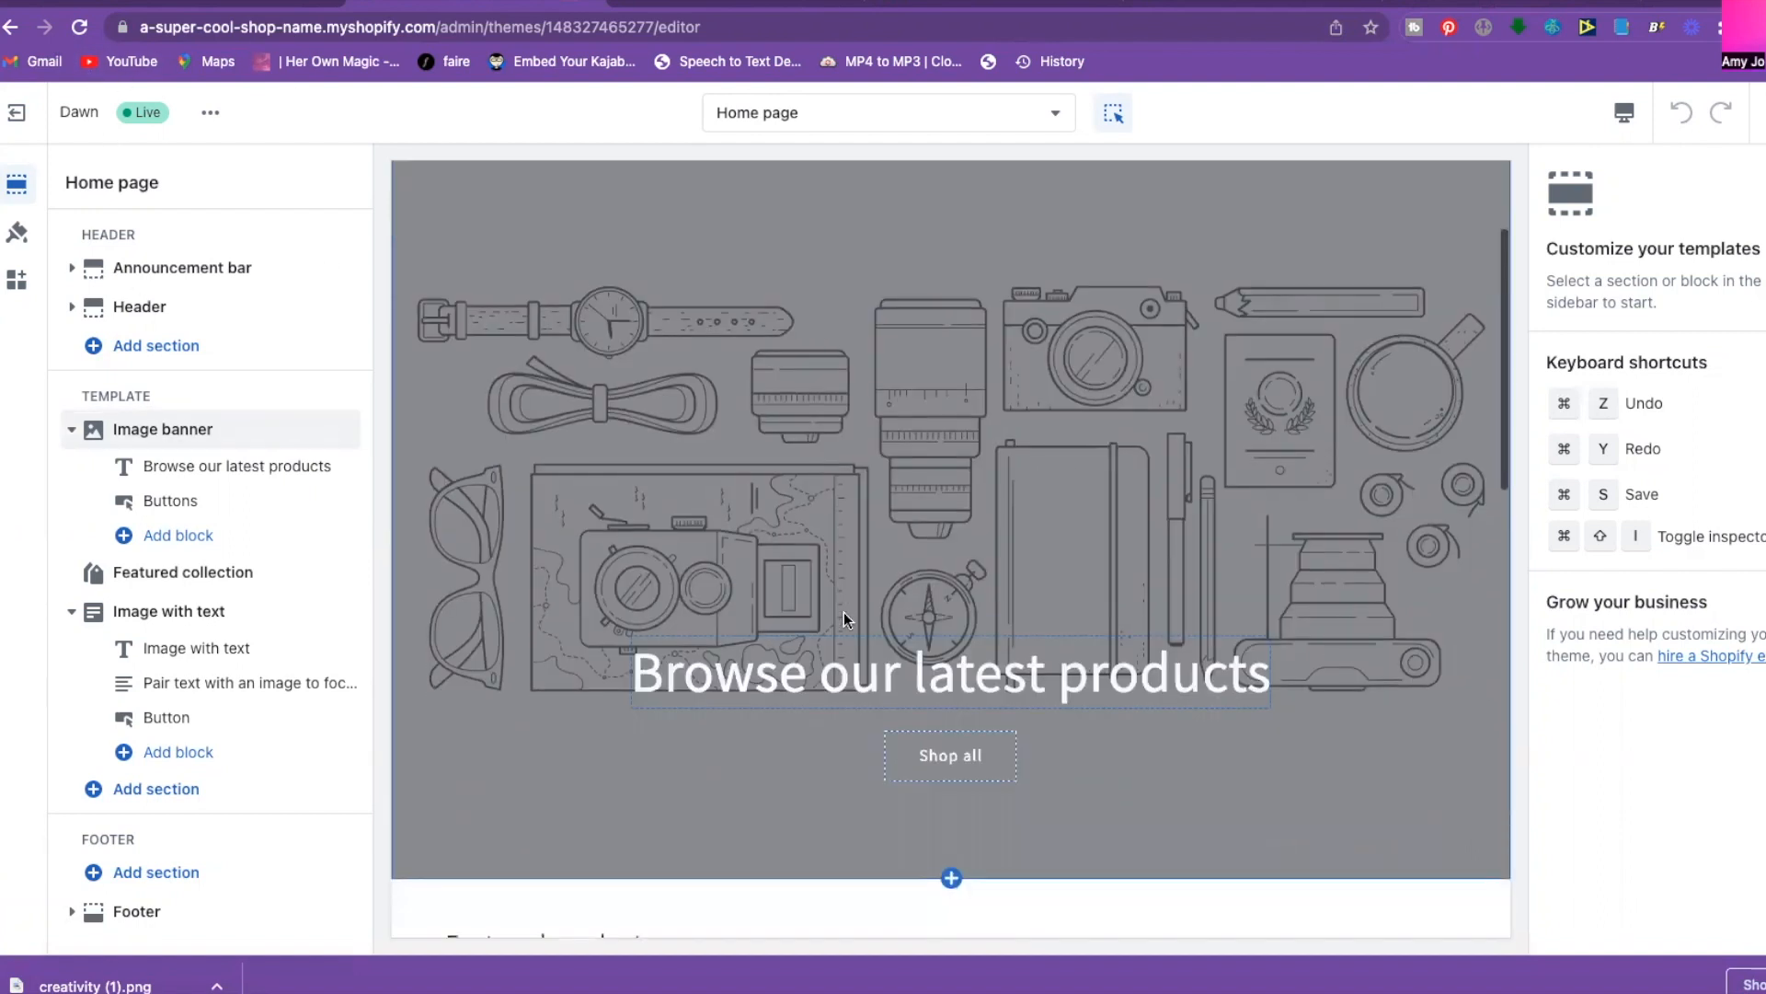
click(802, 323)
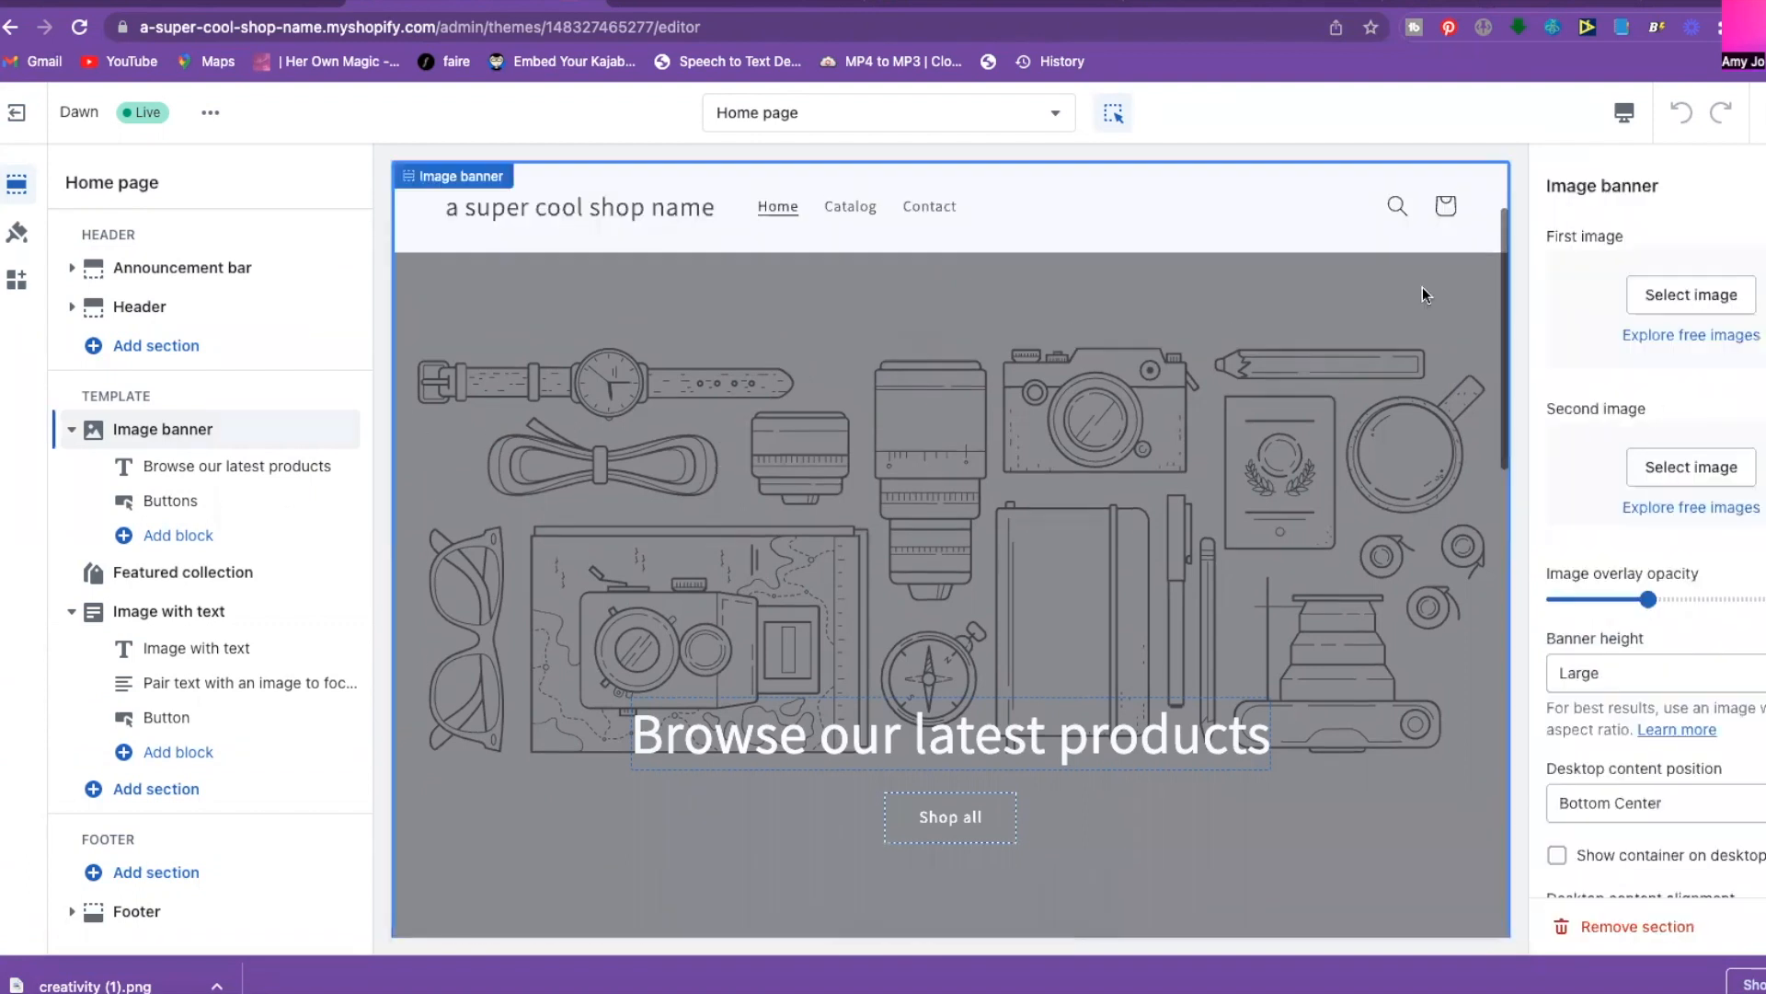
click(1667, 296)
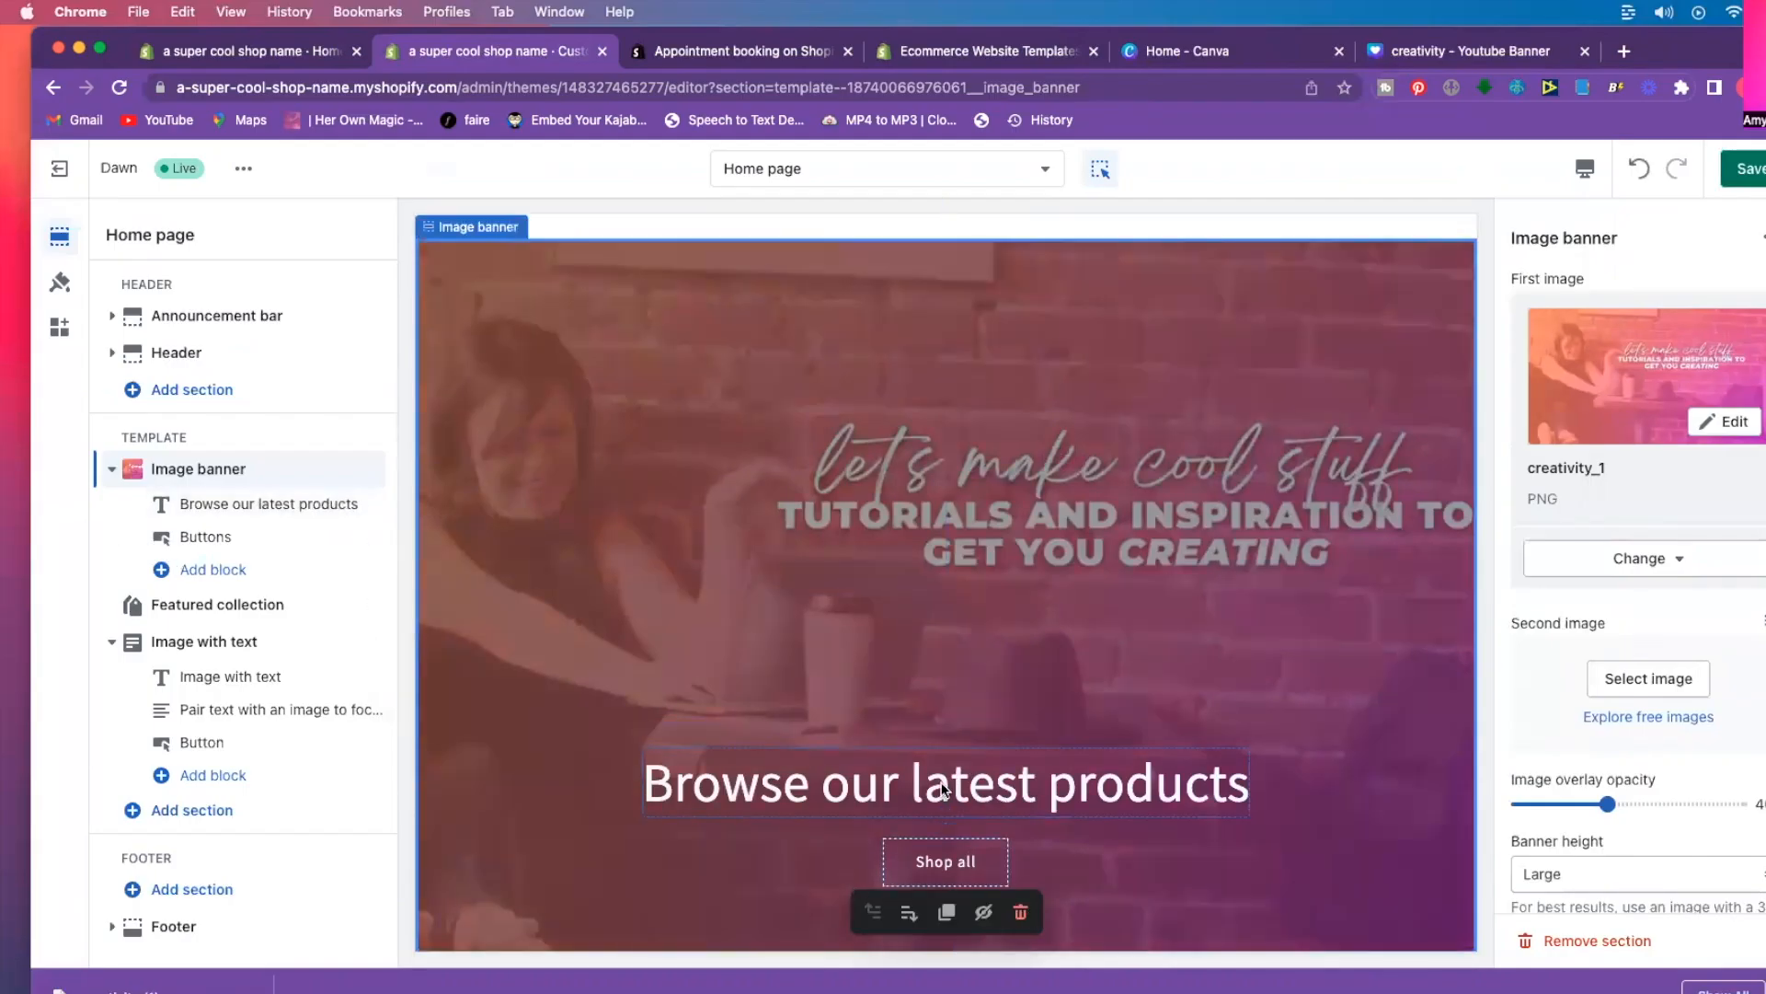
Hide the "Browse our latest products" heading and the buttons block in the image banner.
click(302, 508)
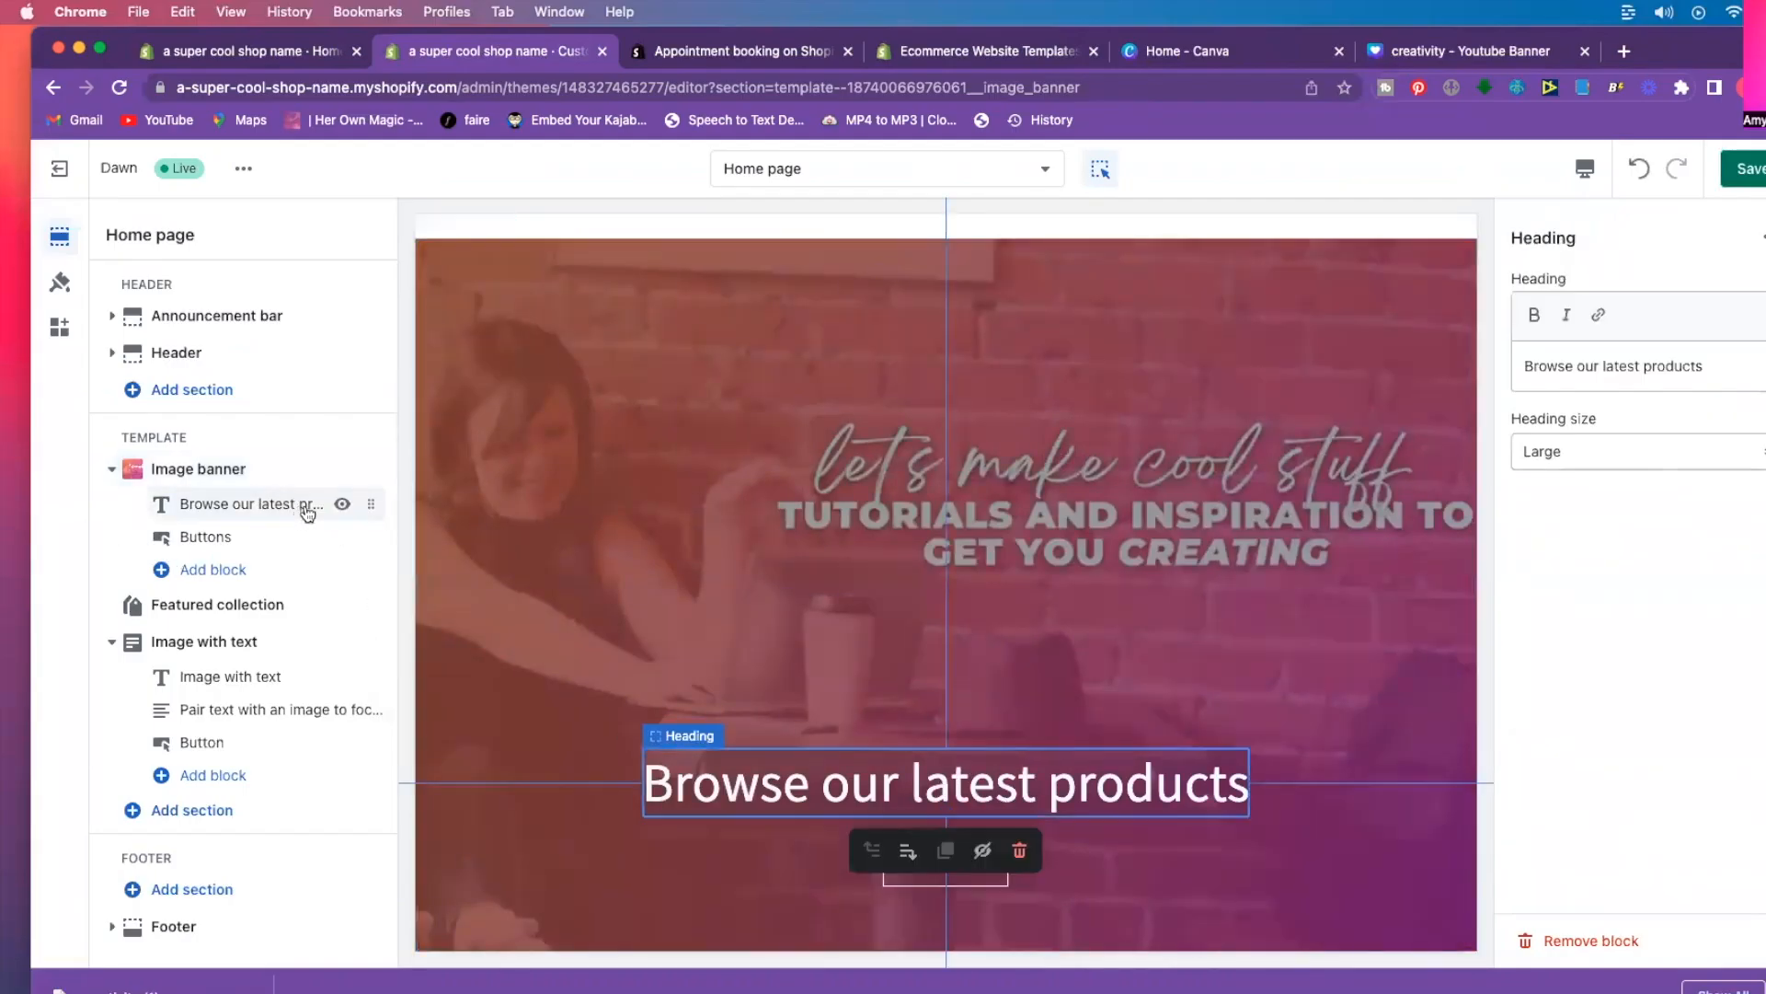
click(342, 504)
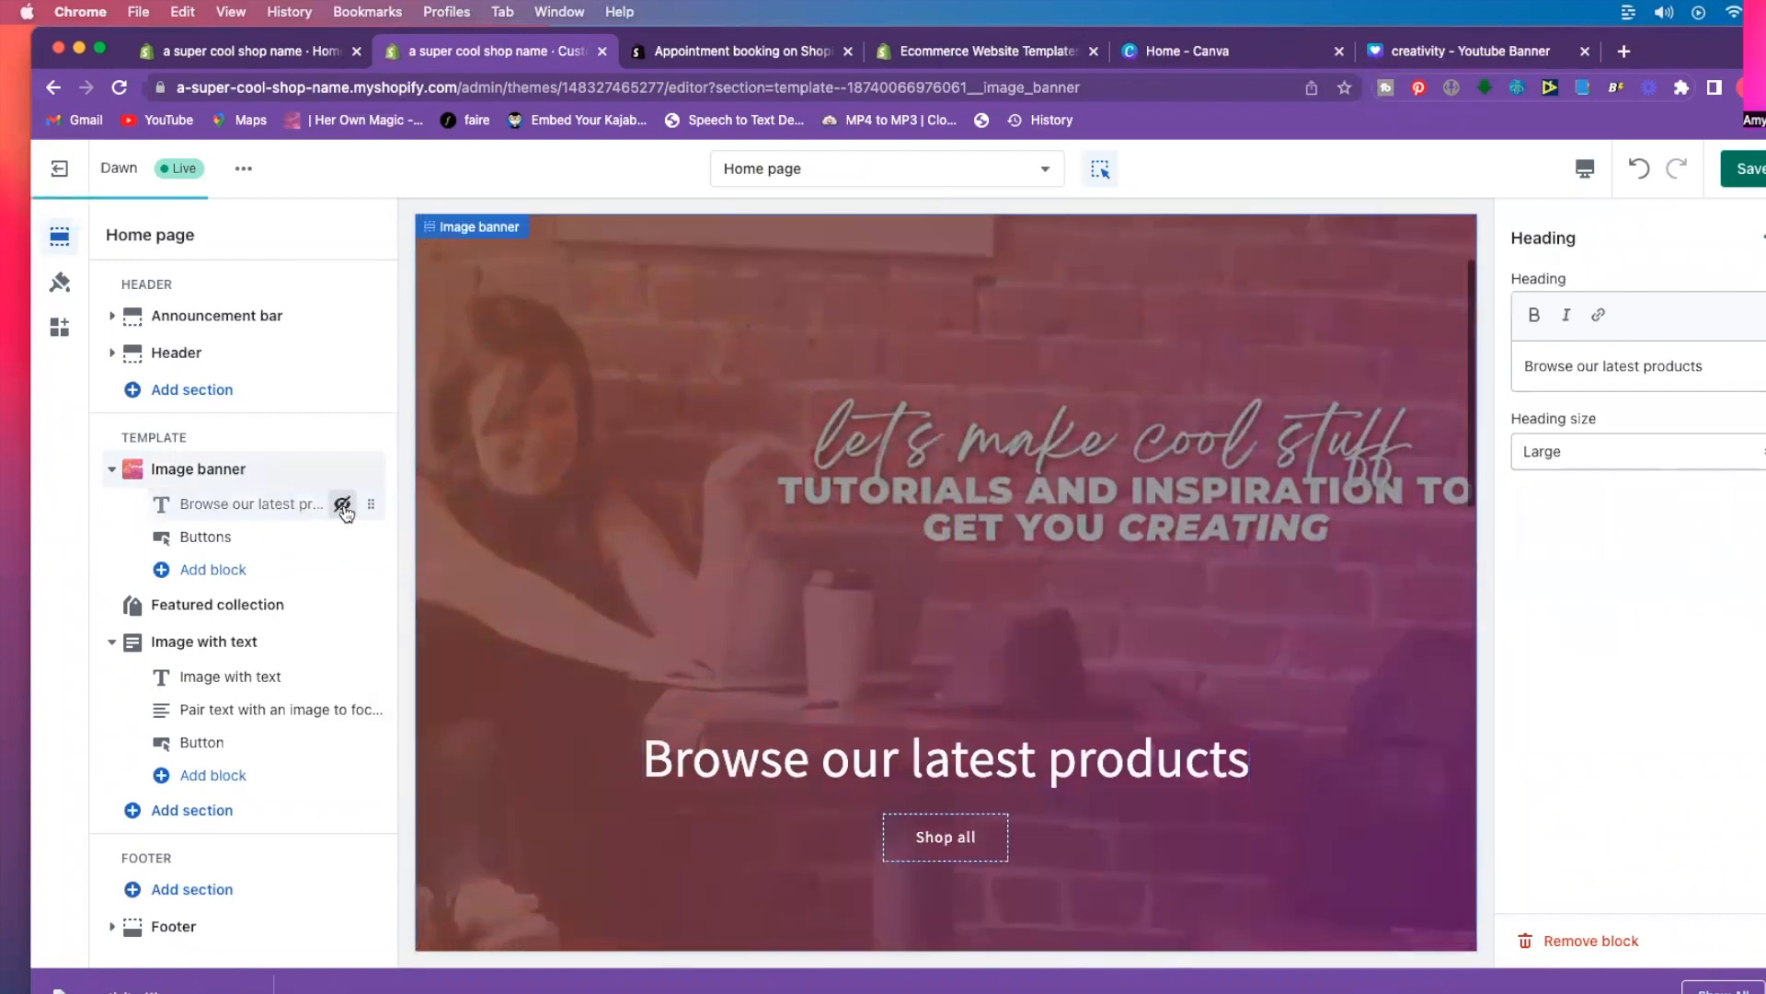
click(214, 540)
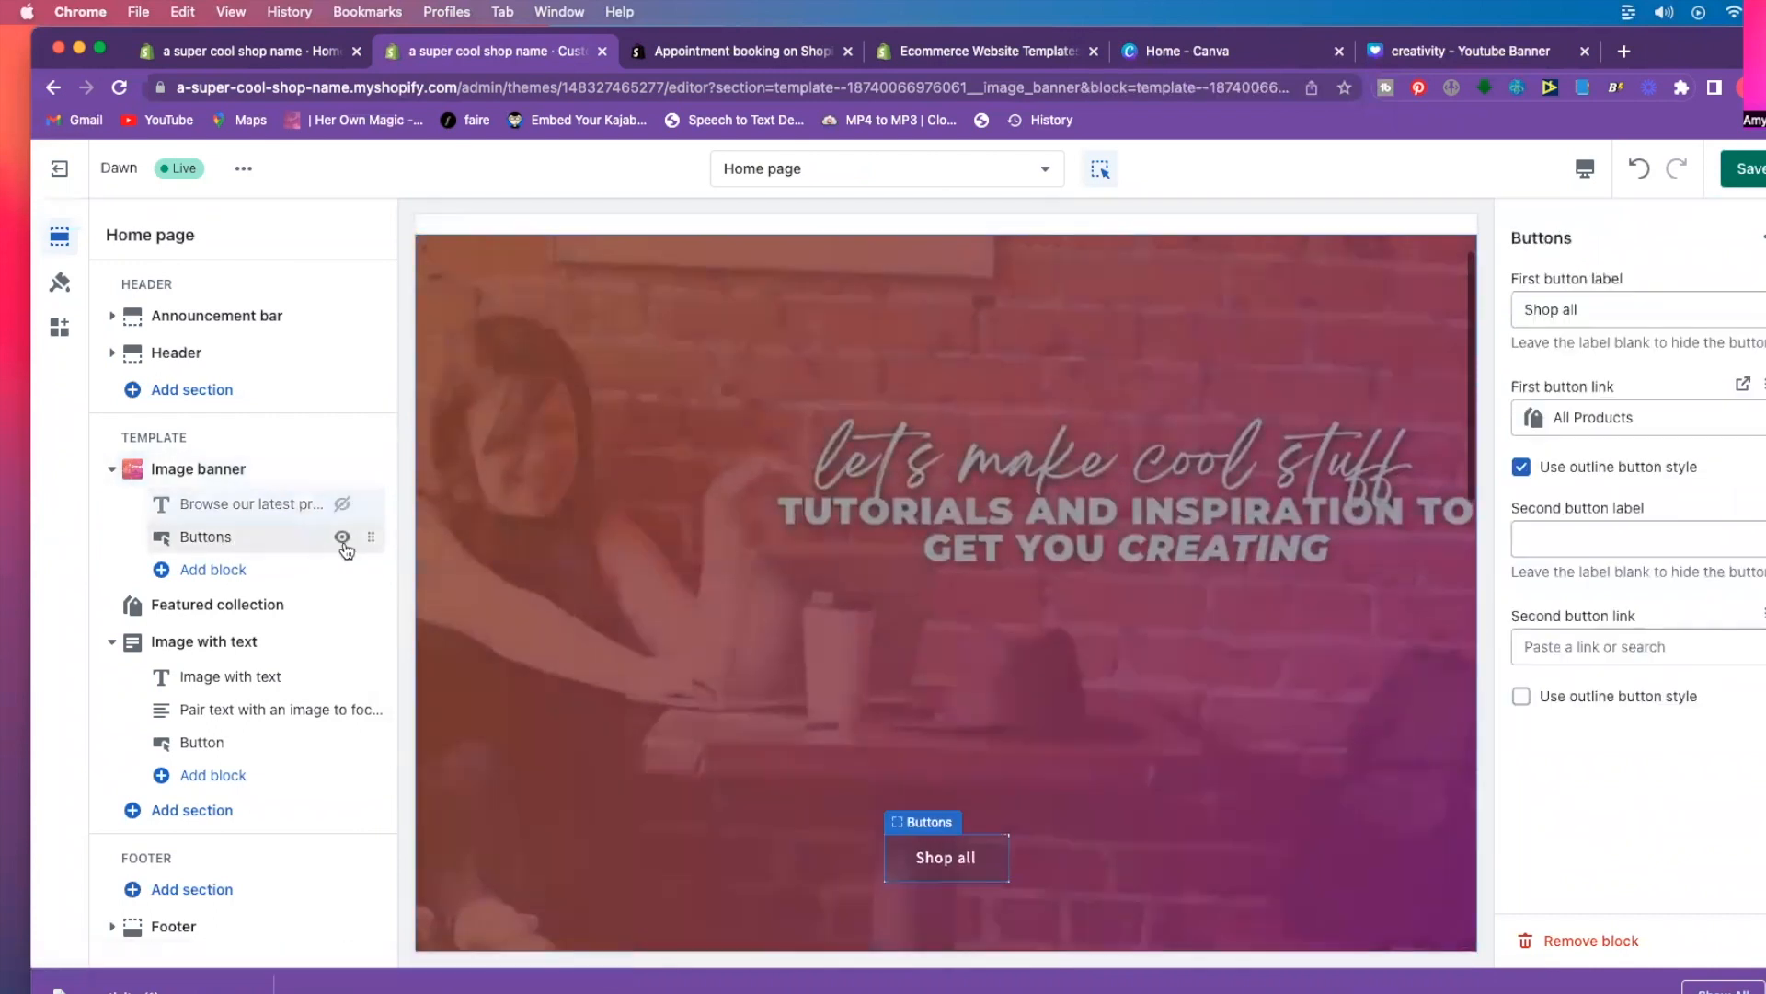
click(343, 538)
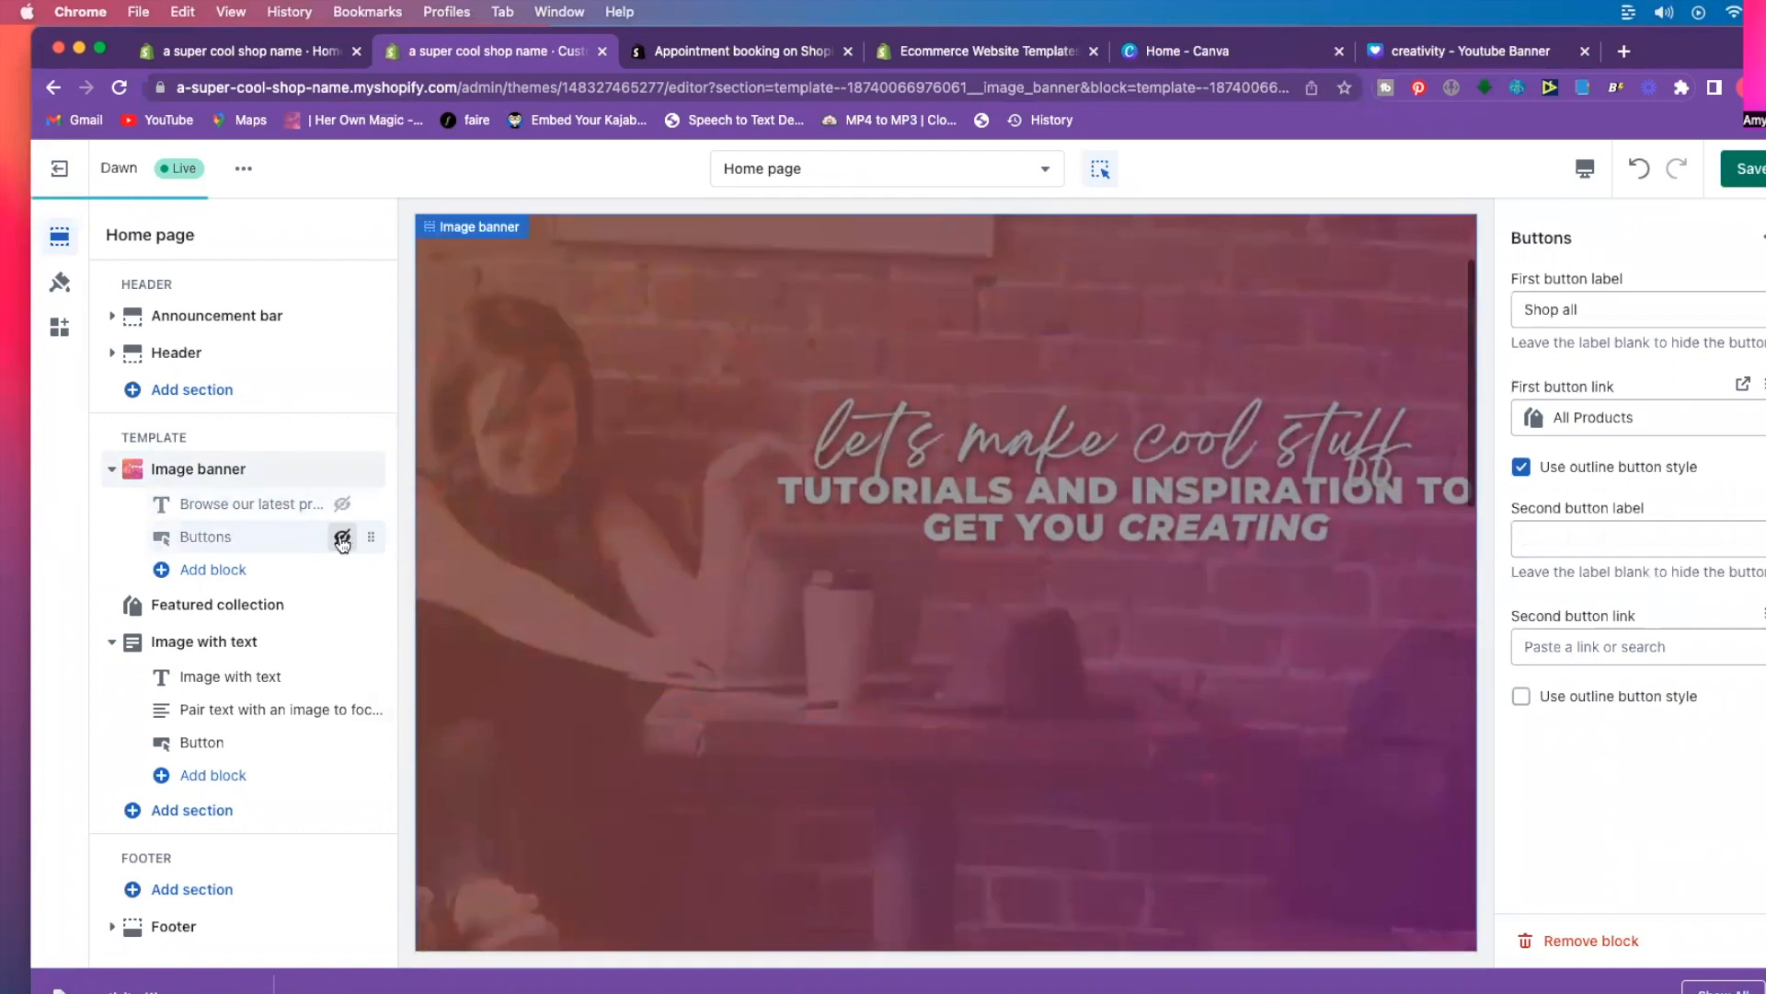
Lower the image banner's overlay opacity to its minimum and save the theme changes.
click(218, 471)
drag(1607, 802, 1479, 799)
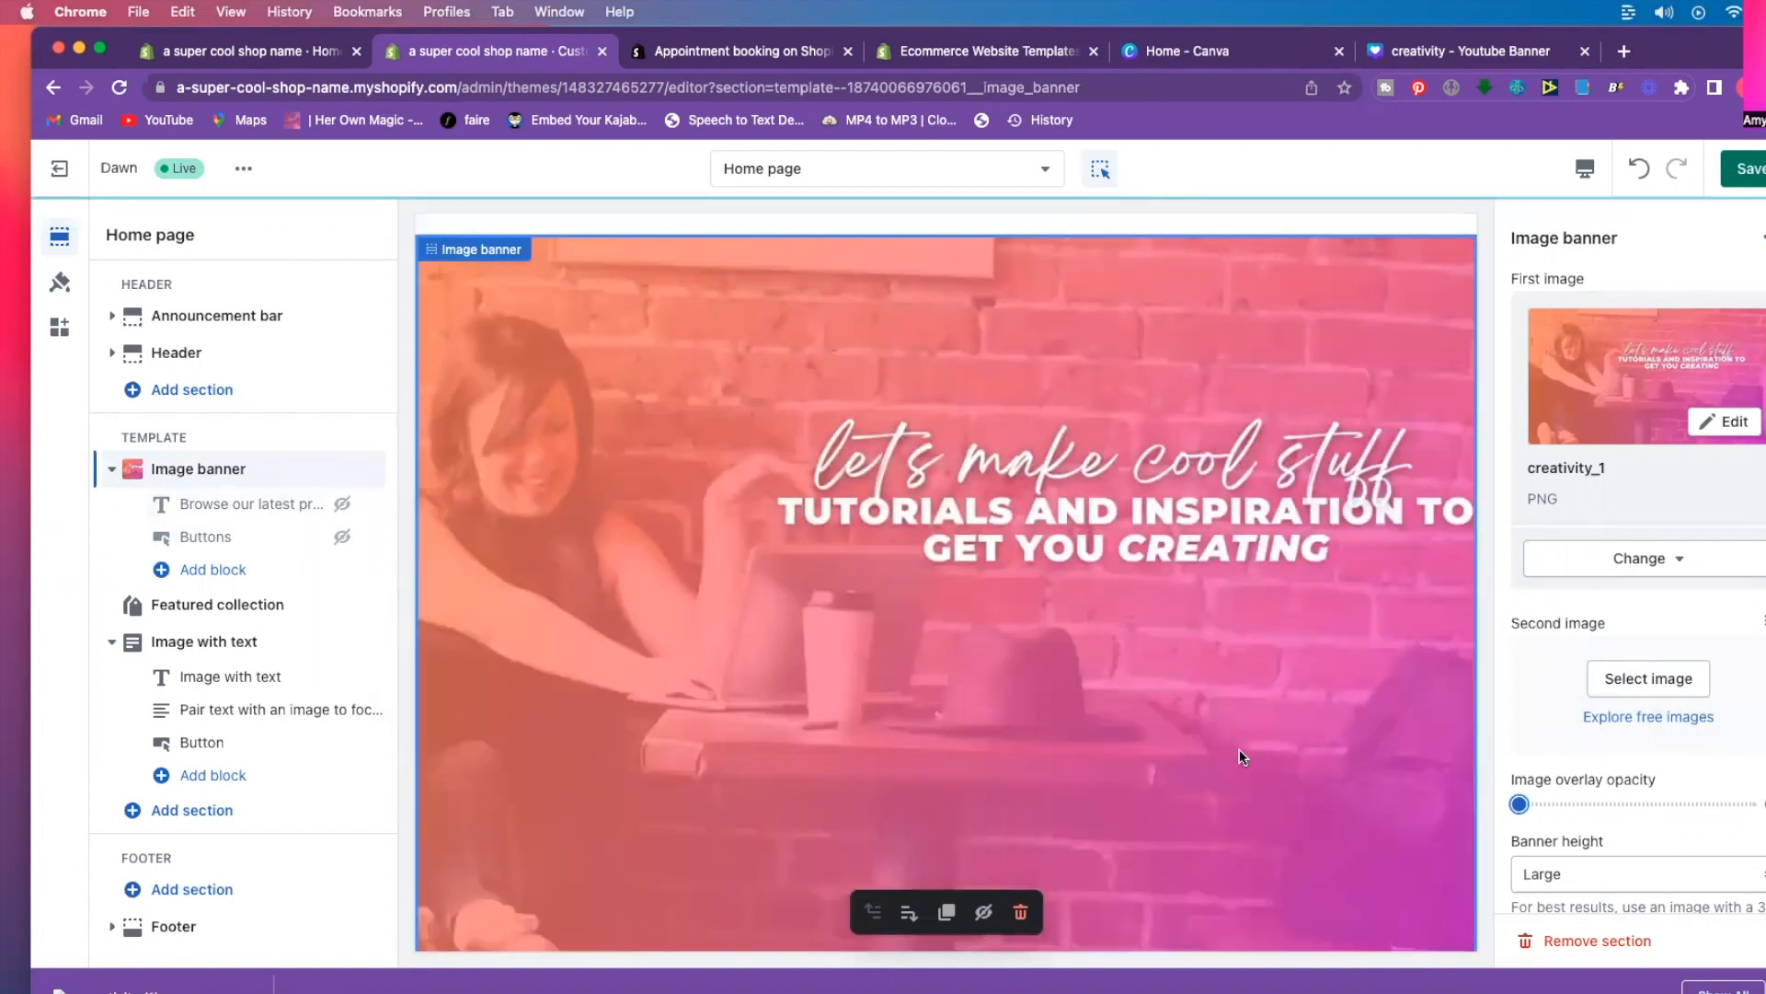
scroll(1212, 722, down, 3)
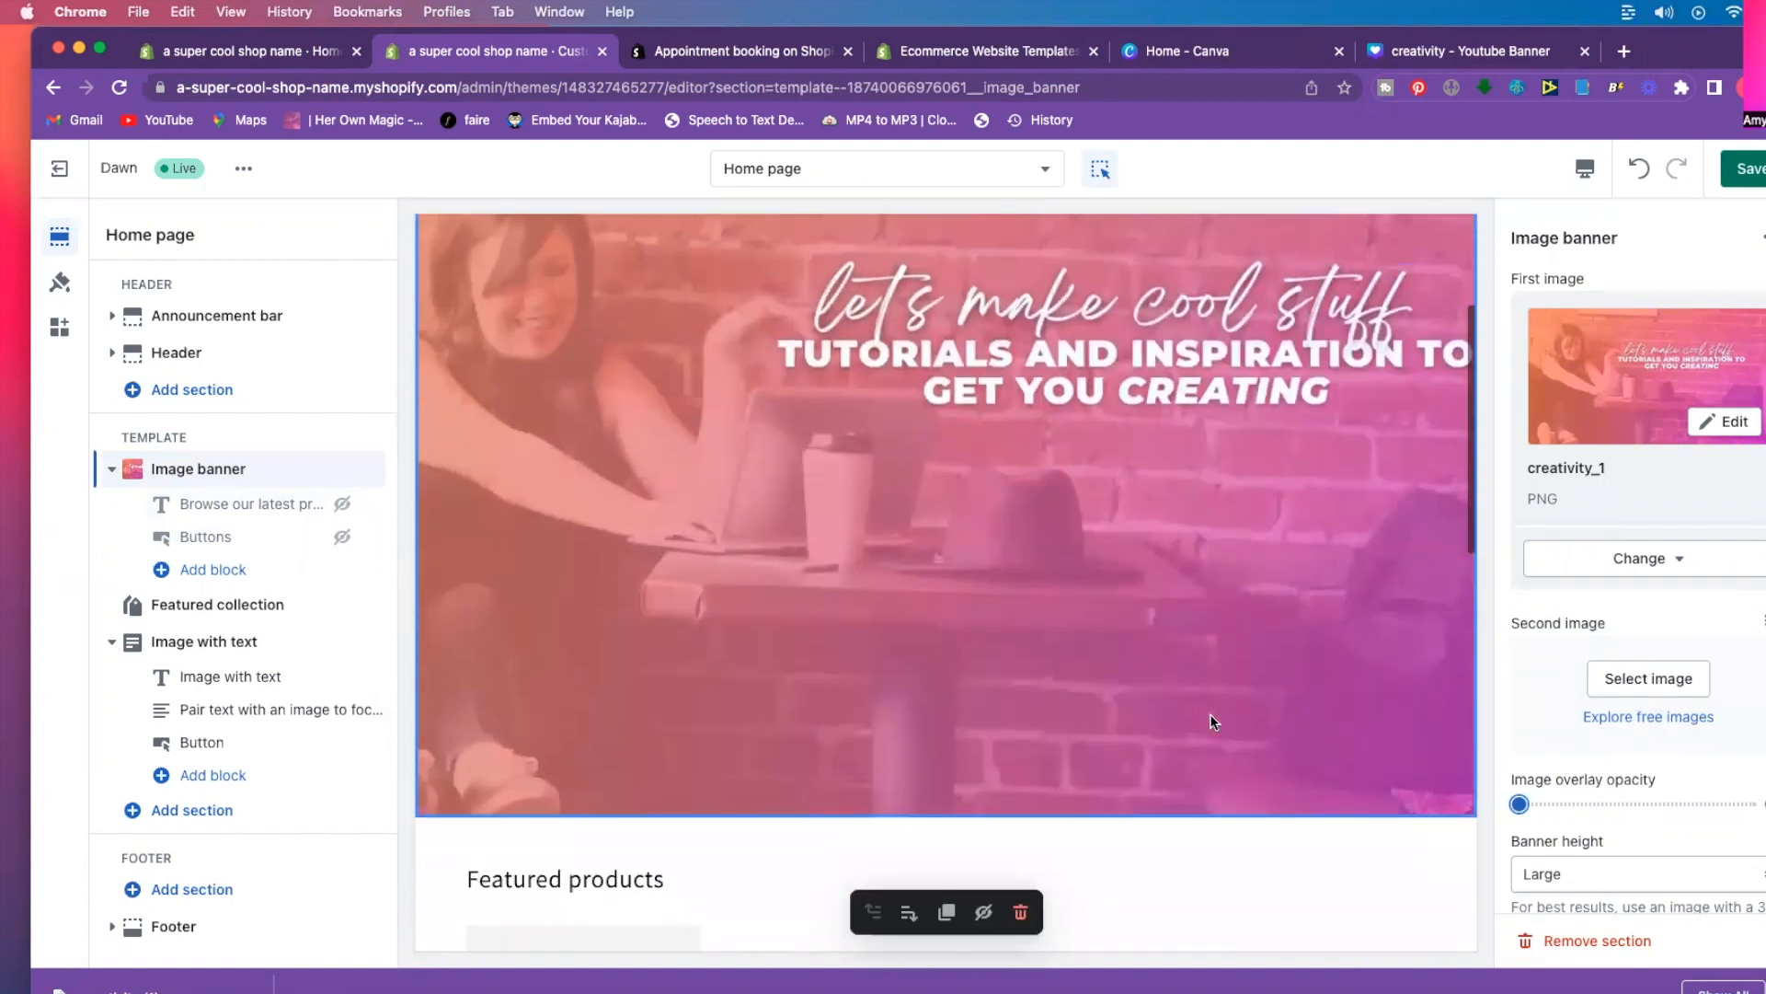
scroll(1212, 722, down, 5)
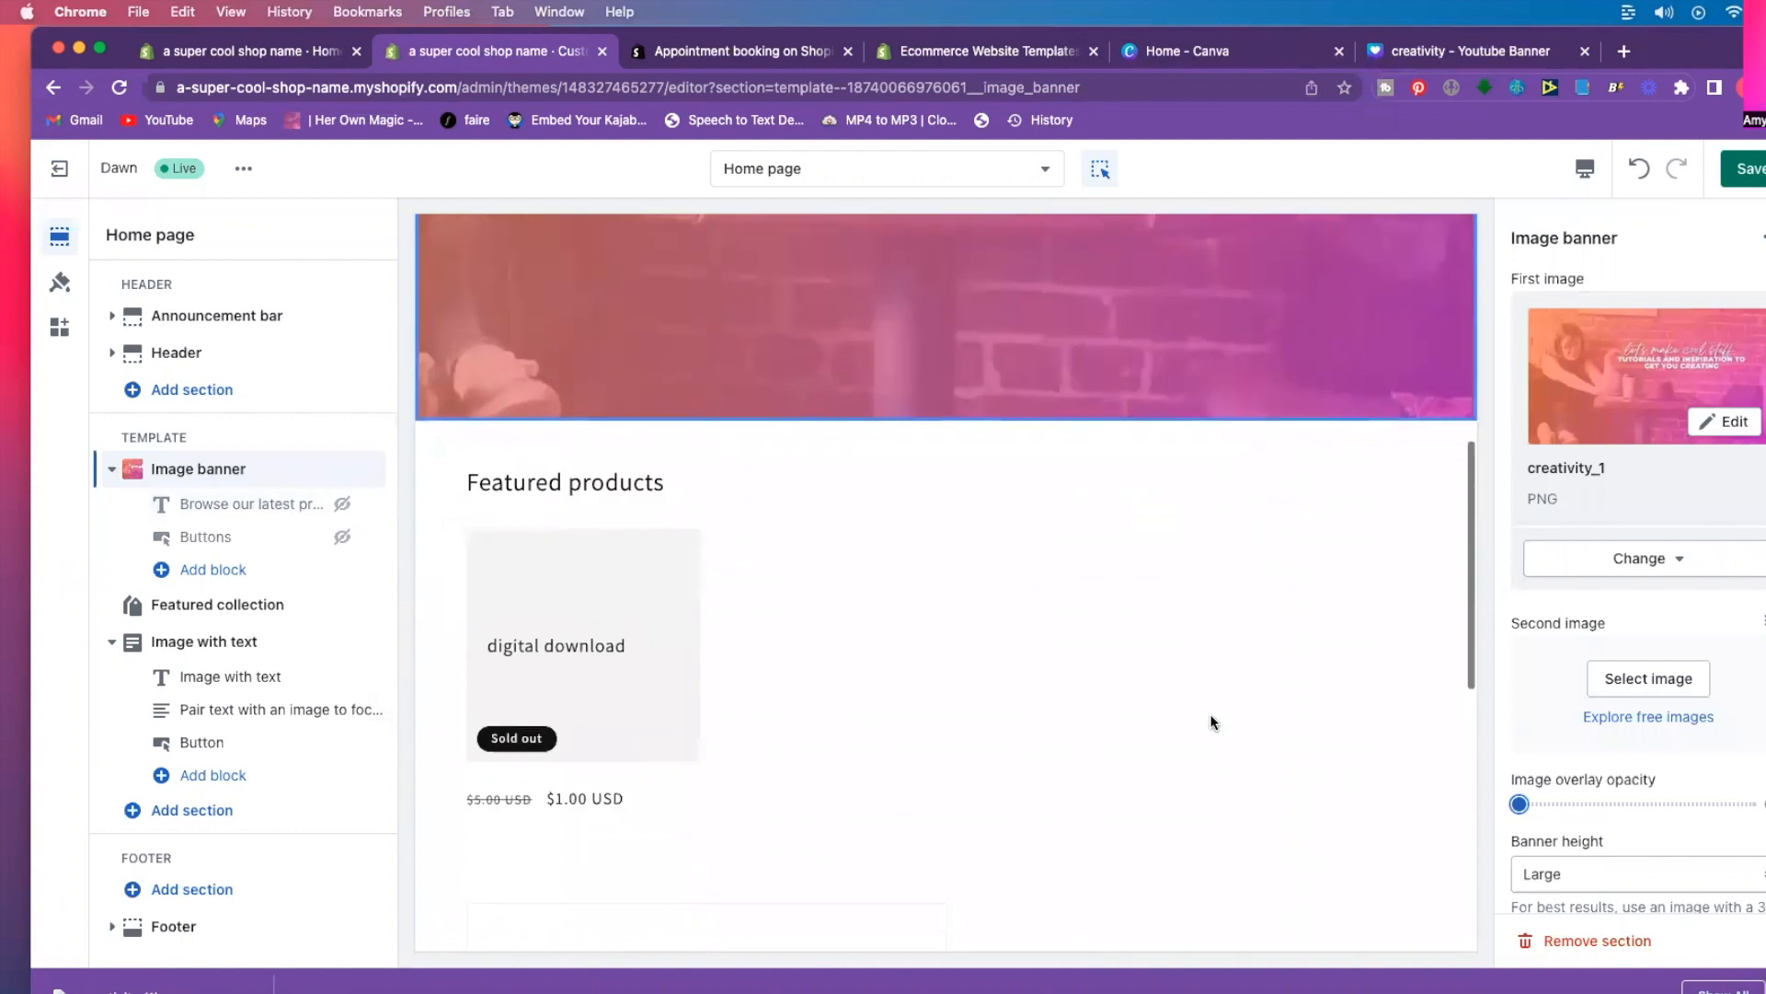
scroll(577, 630, up, 1)
scroll(578, 625, down, 1)
scroll(897, 696, down, 1)
scroll(897, 697, down, 8)
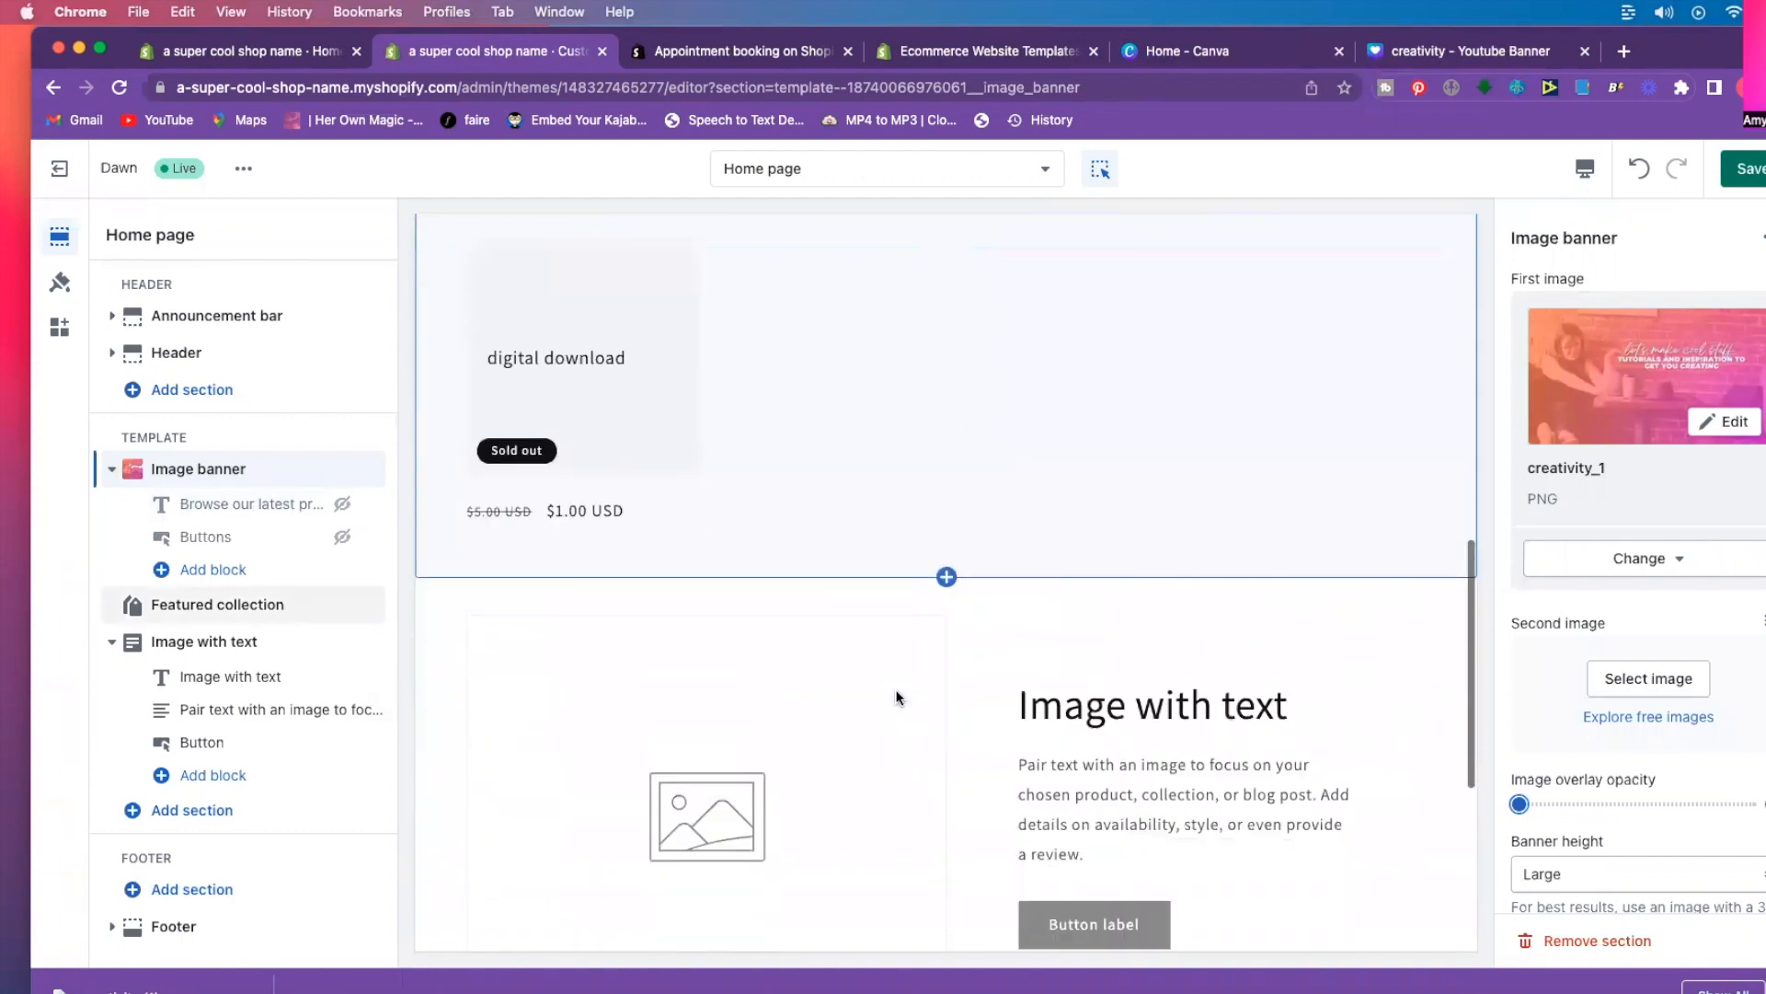
scroll(897, 696, up, 10)
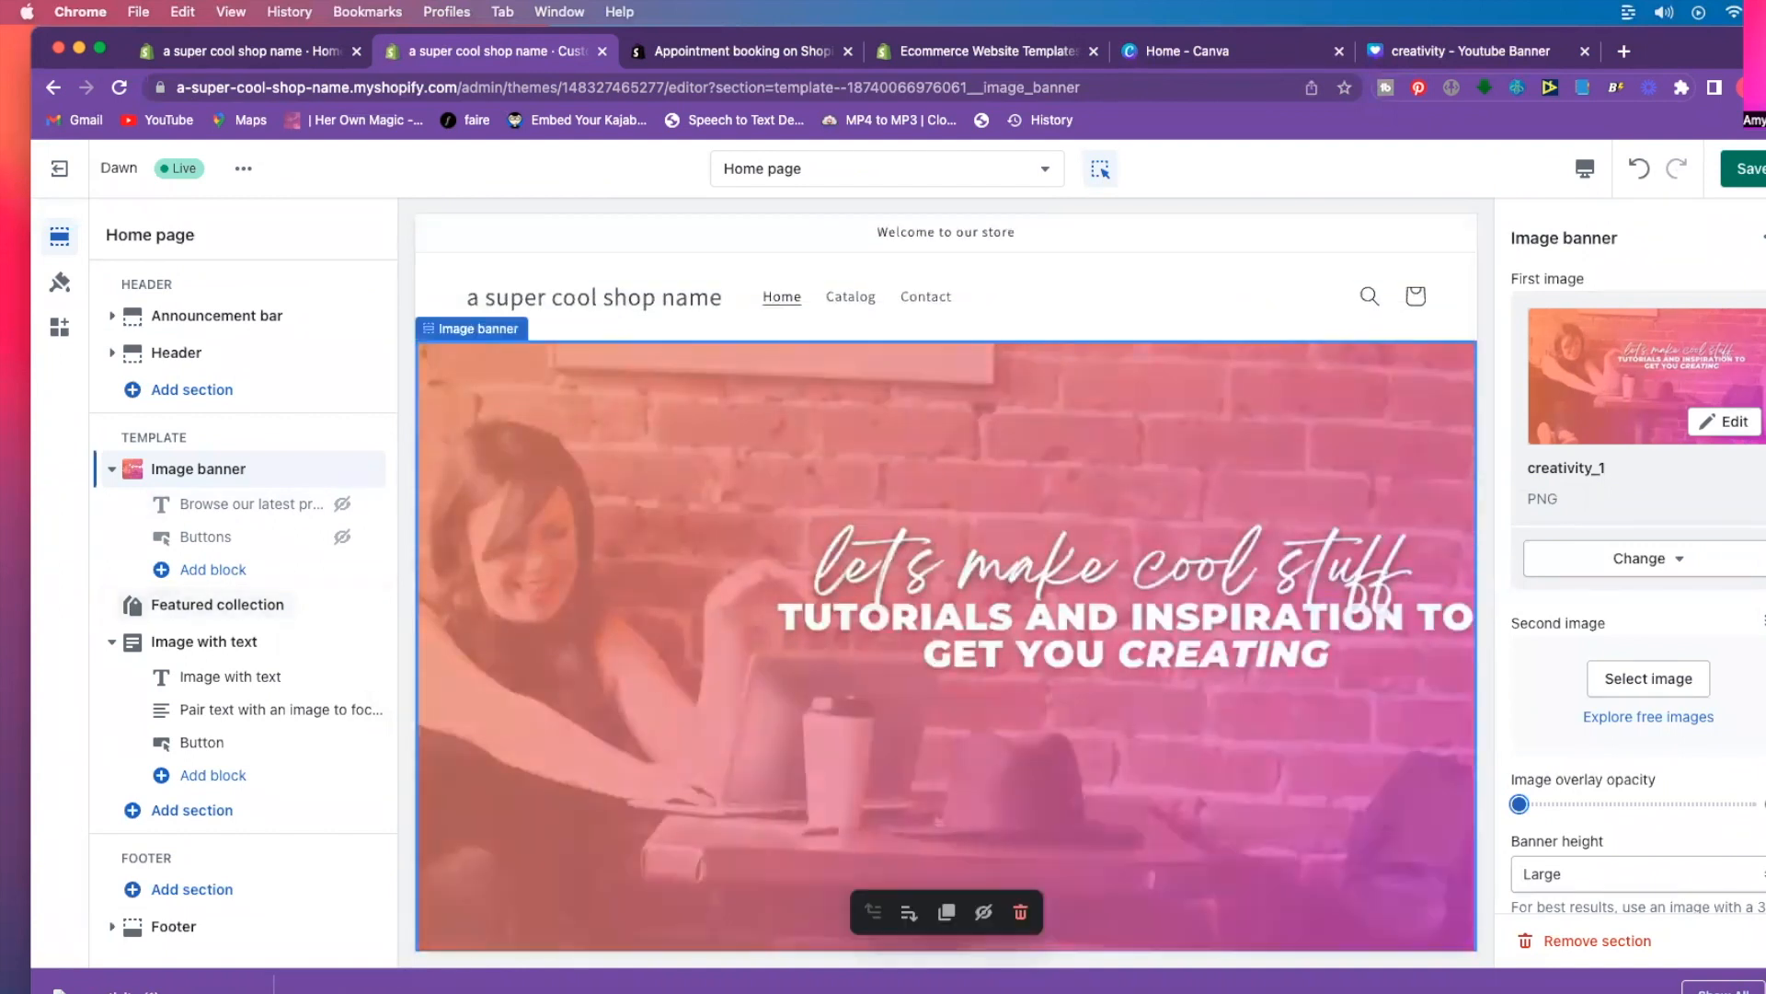
click(1742, 175)
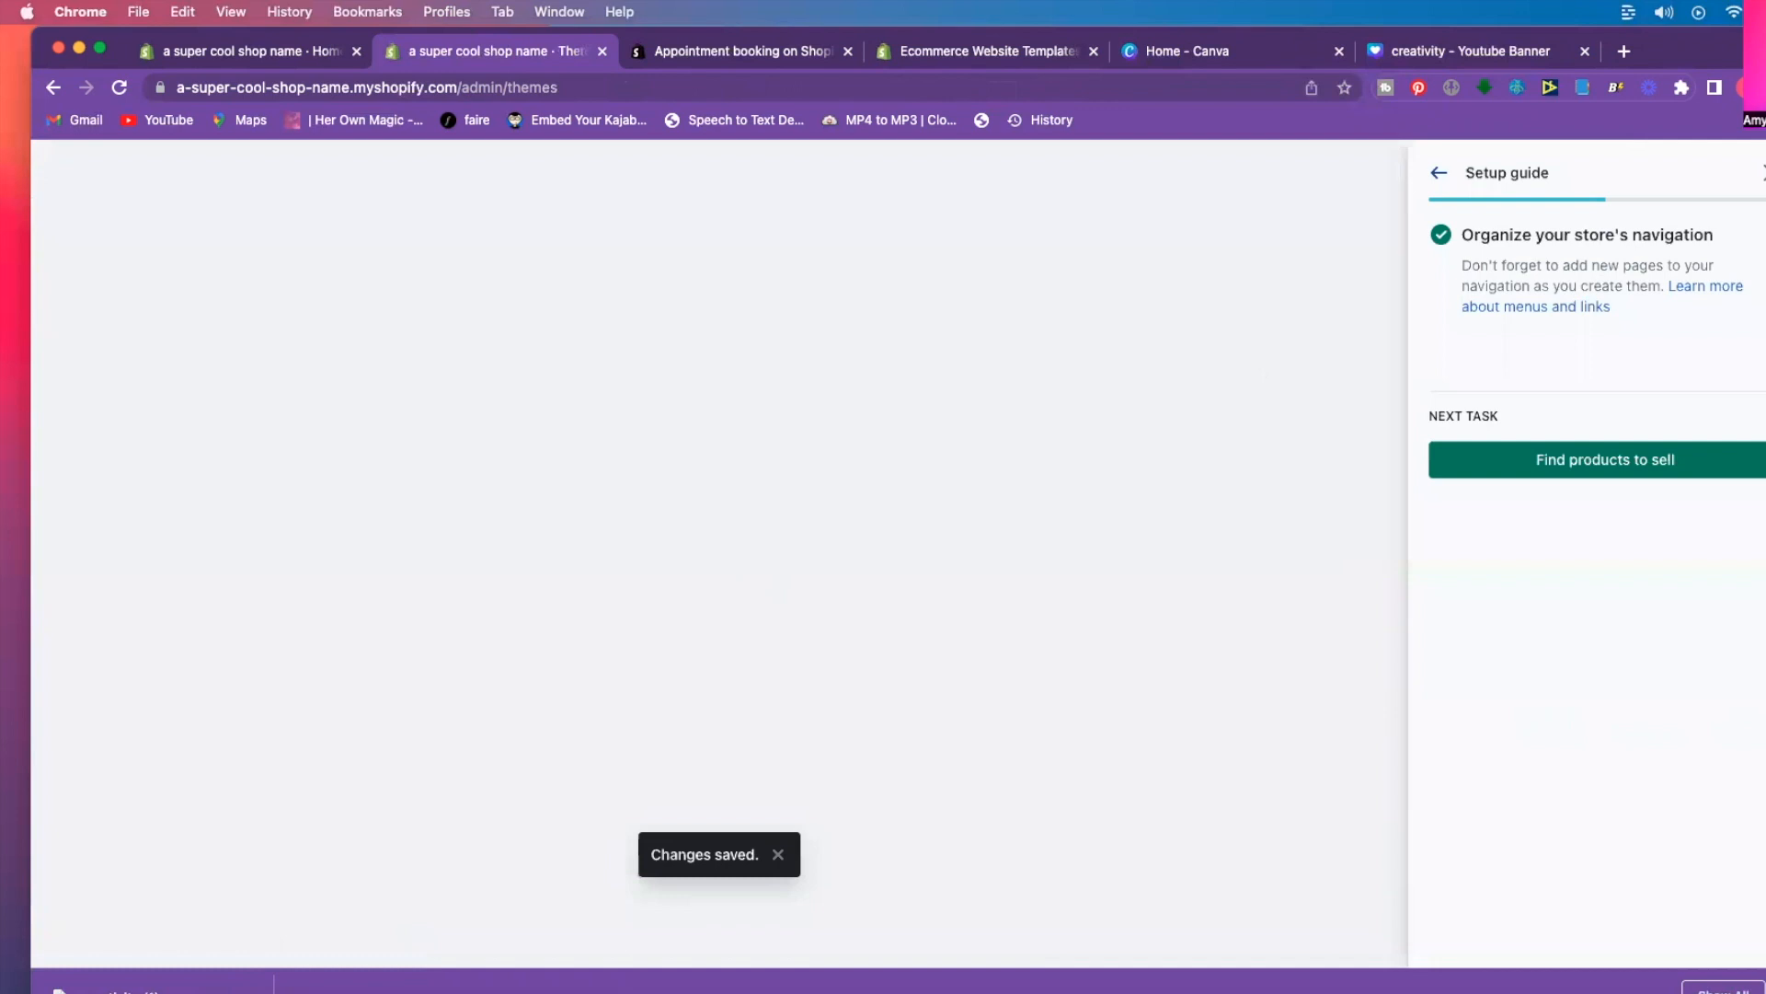
Close the setup guide and go from the recommended apps to the full Shopify App Store.
click(1763, 173)
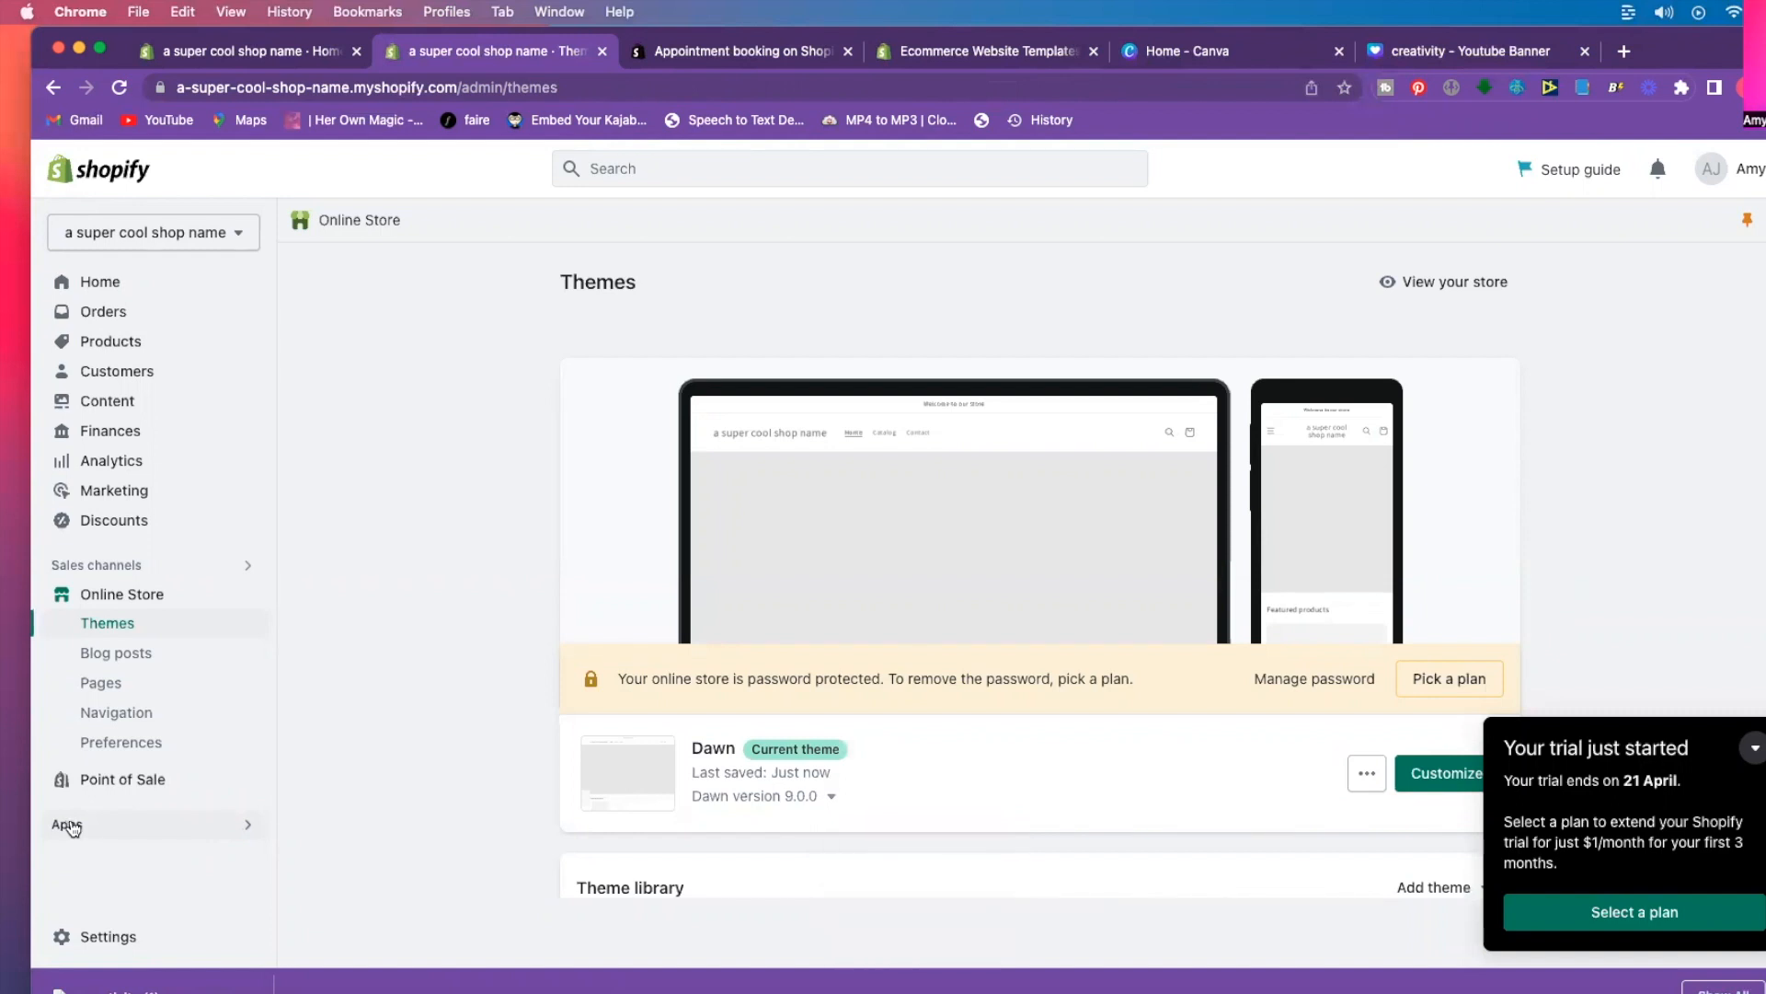
click(71, 826)
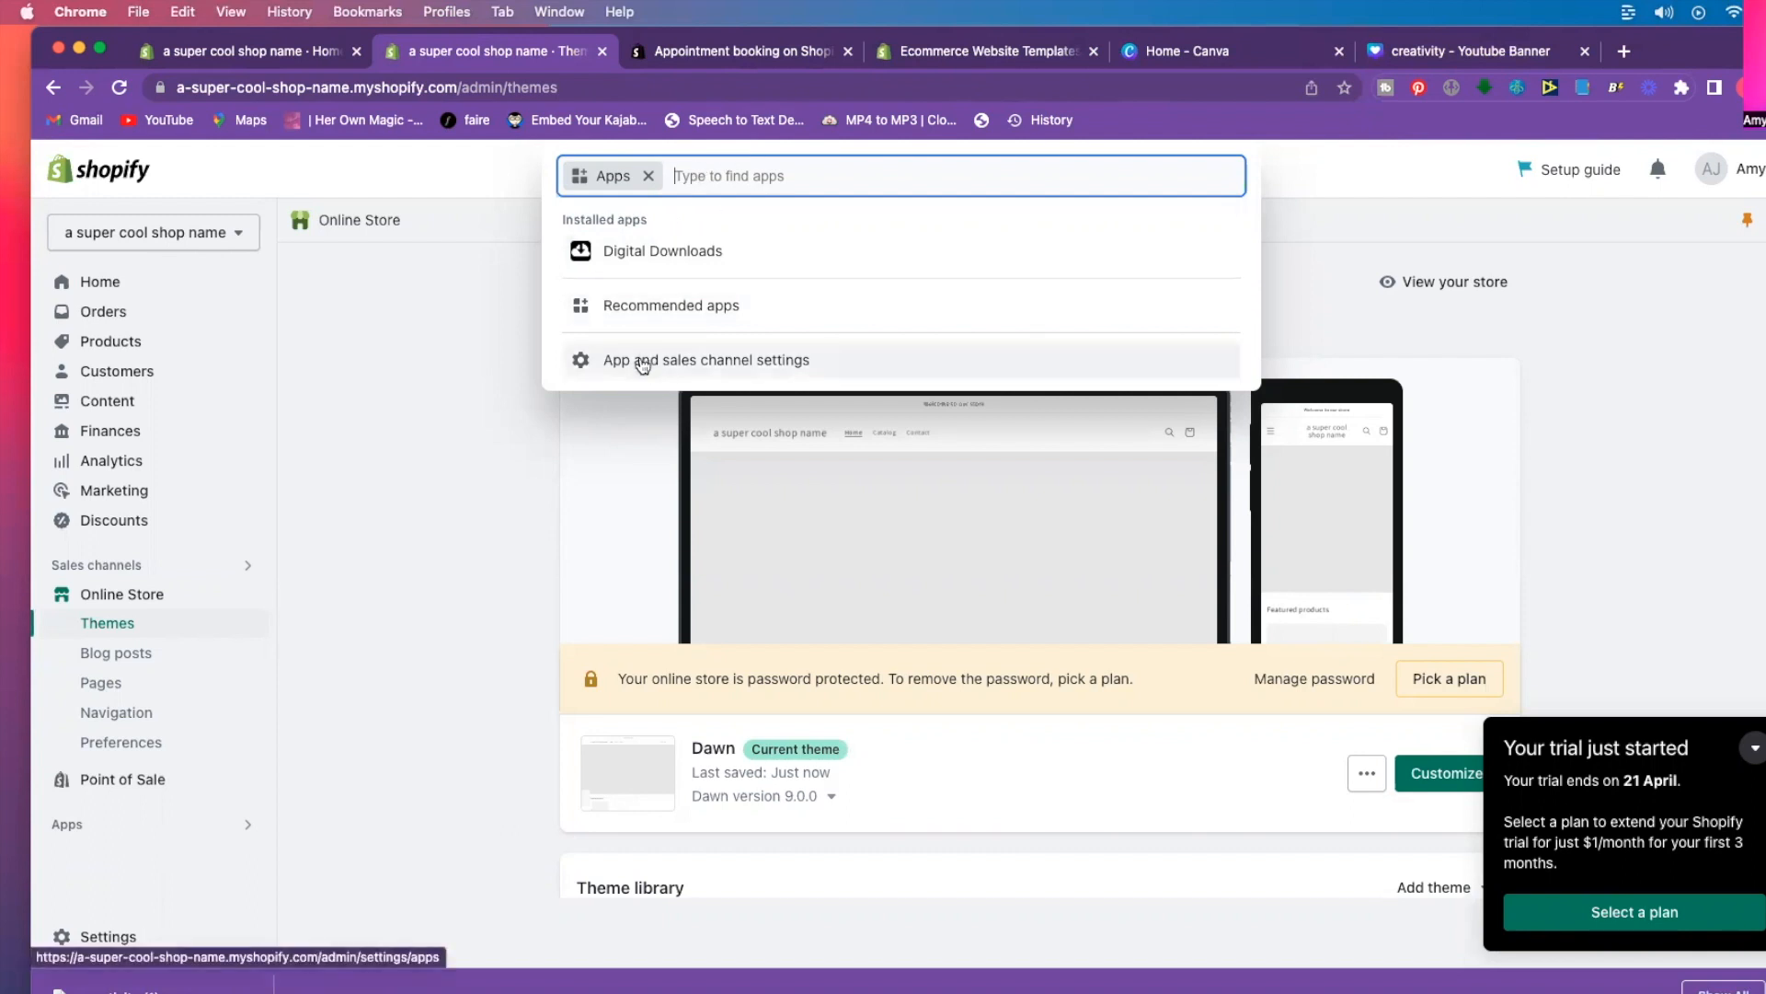
click(633, 309)
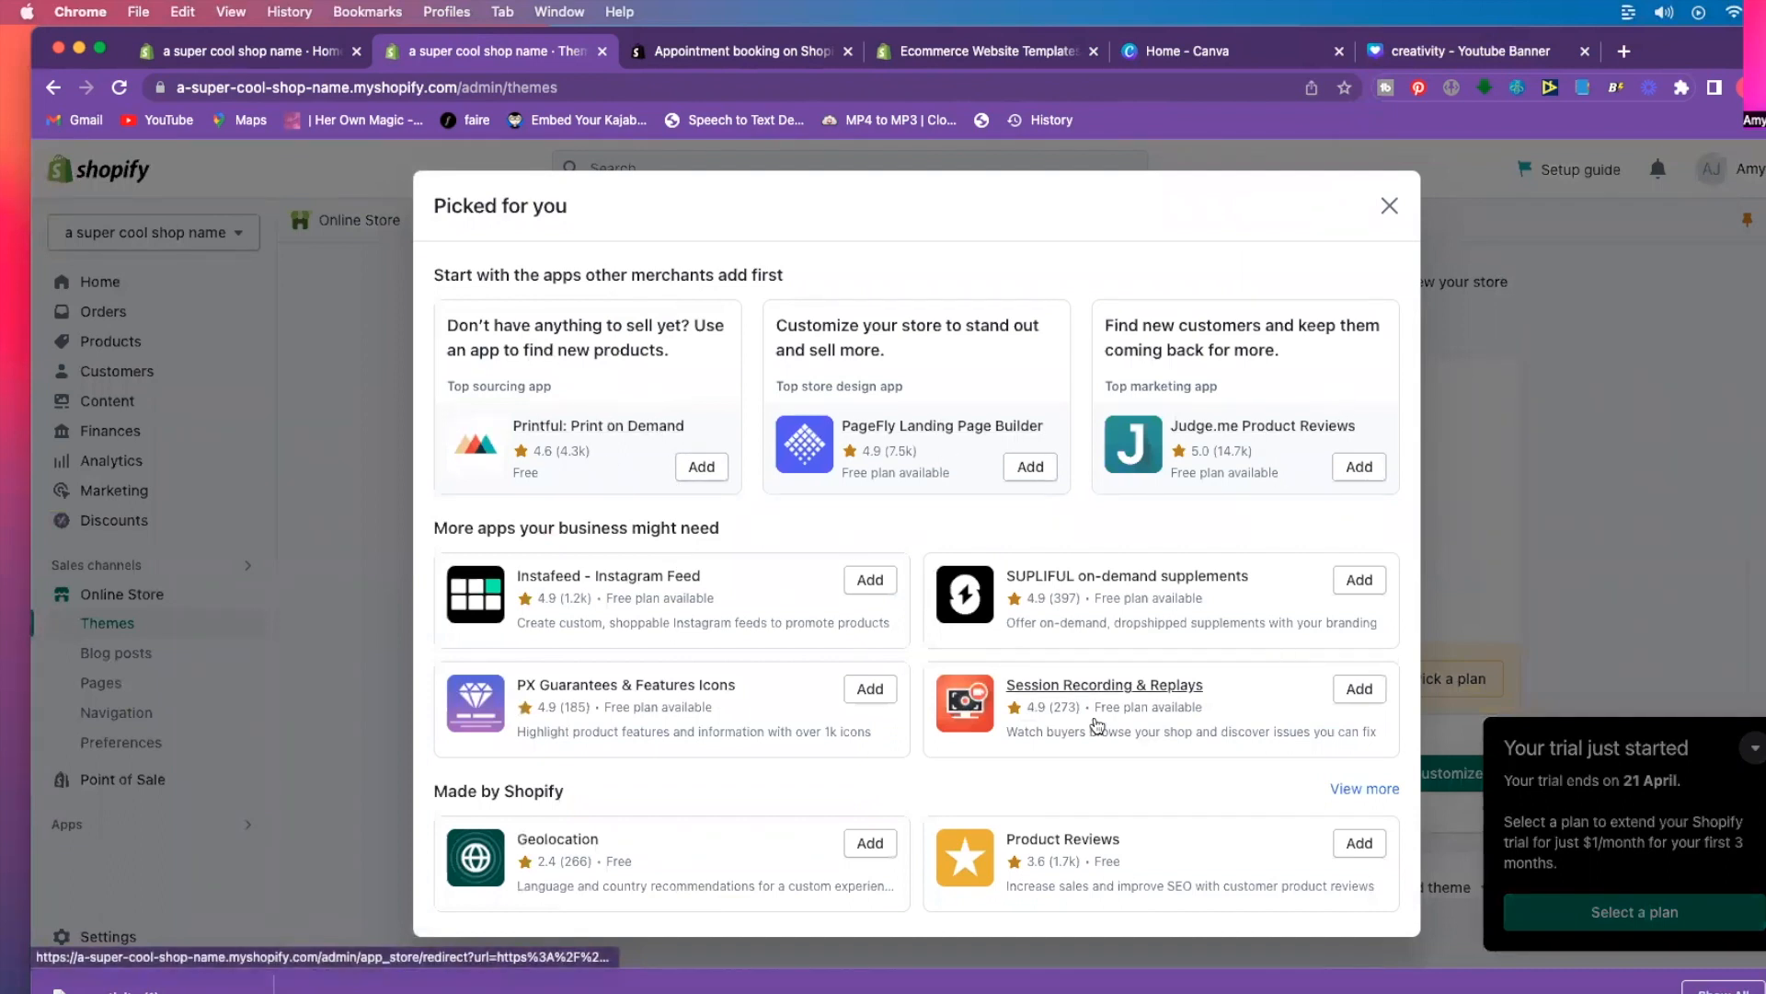
scroll(1096, 721, down, 1)
scroll(795, 853, up, 1)
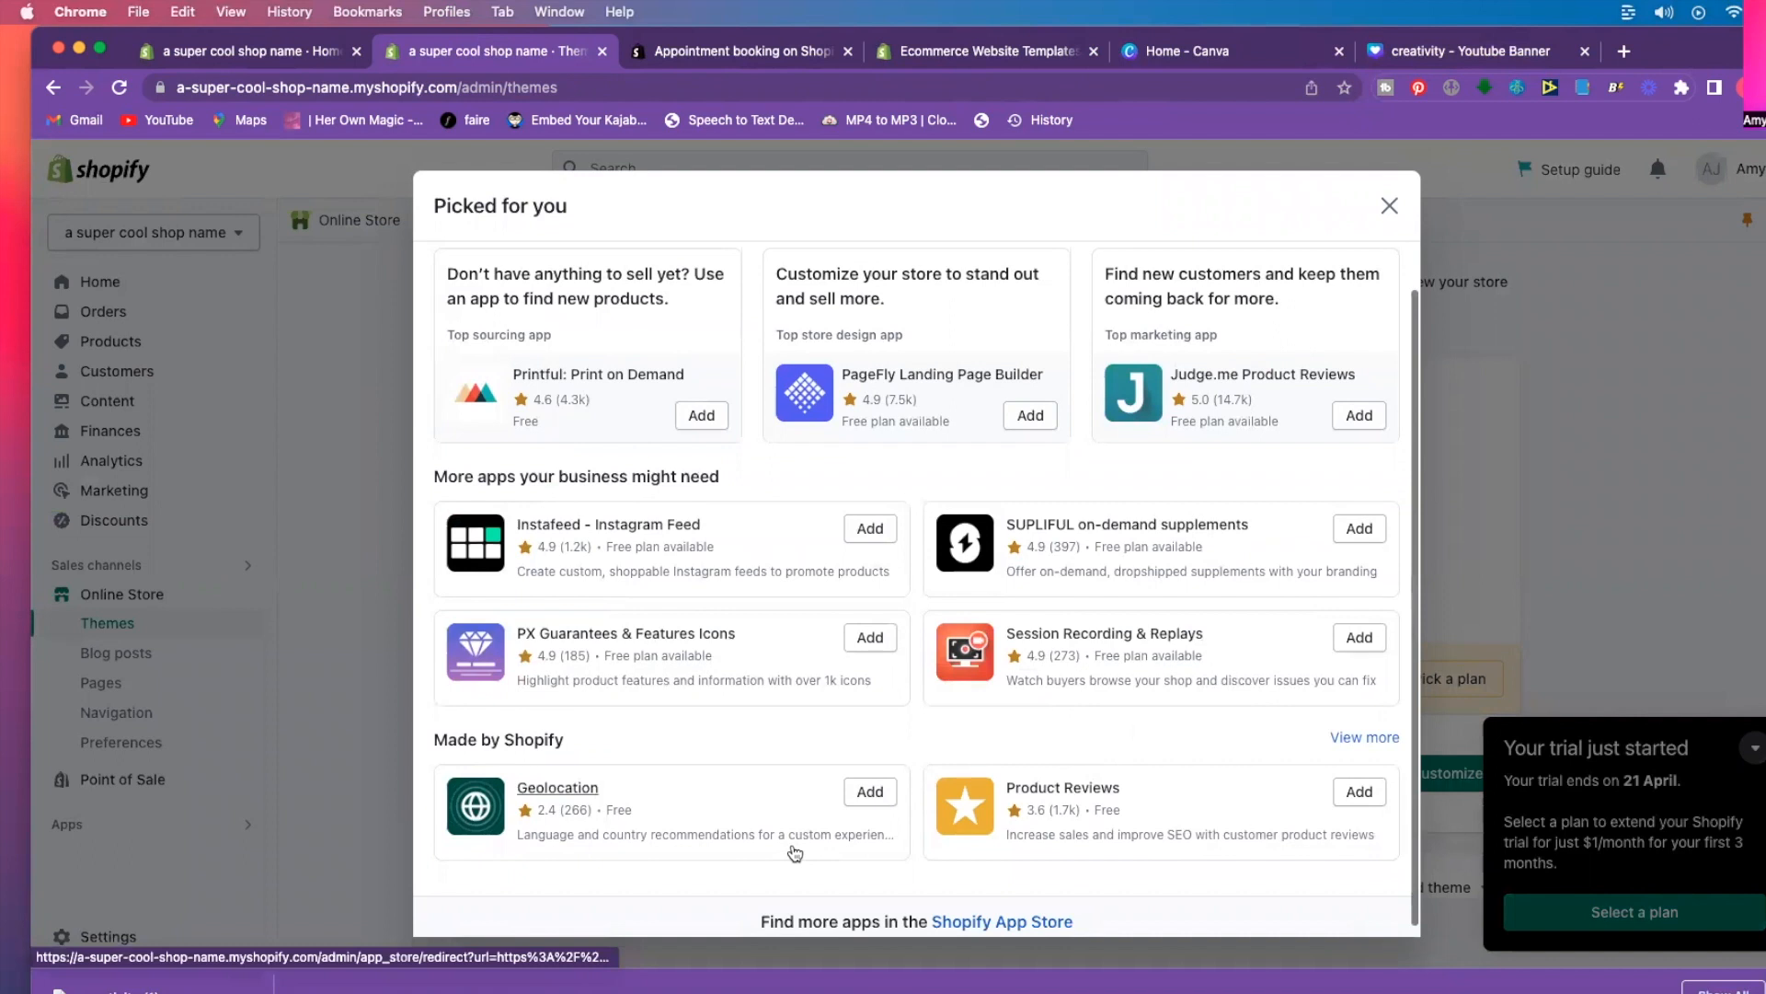
scroll(813, 817, down, 1)
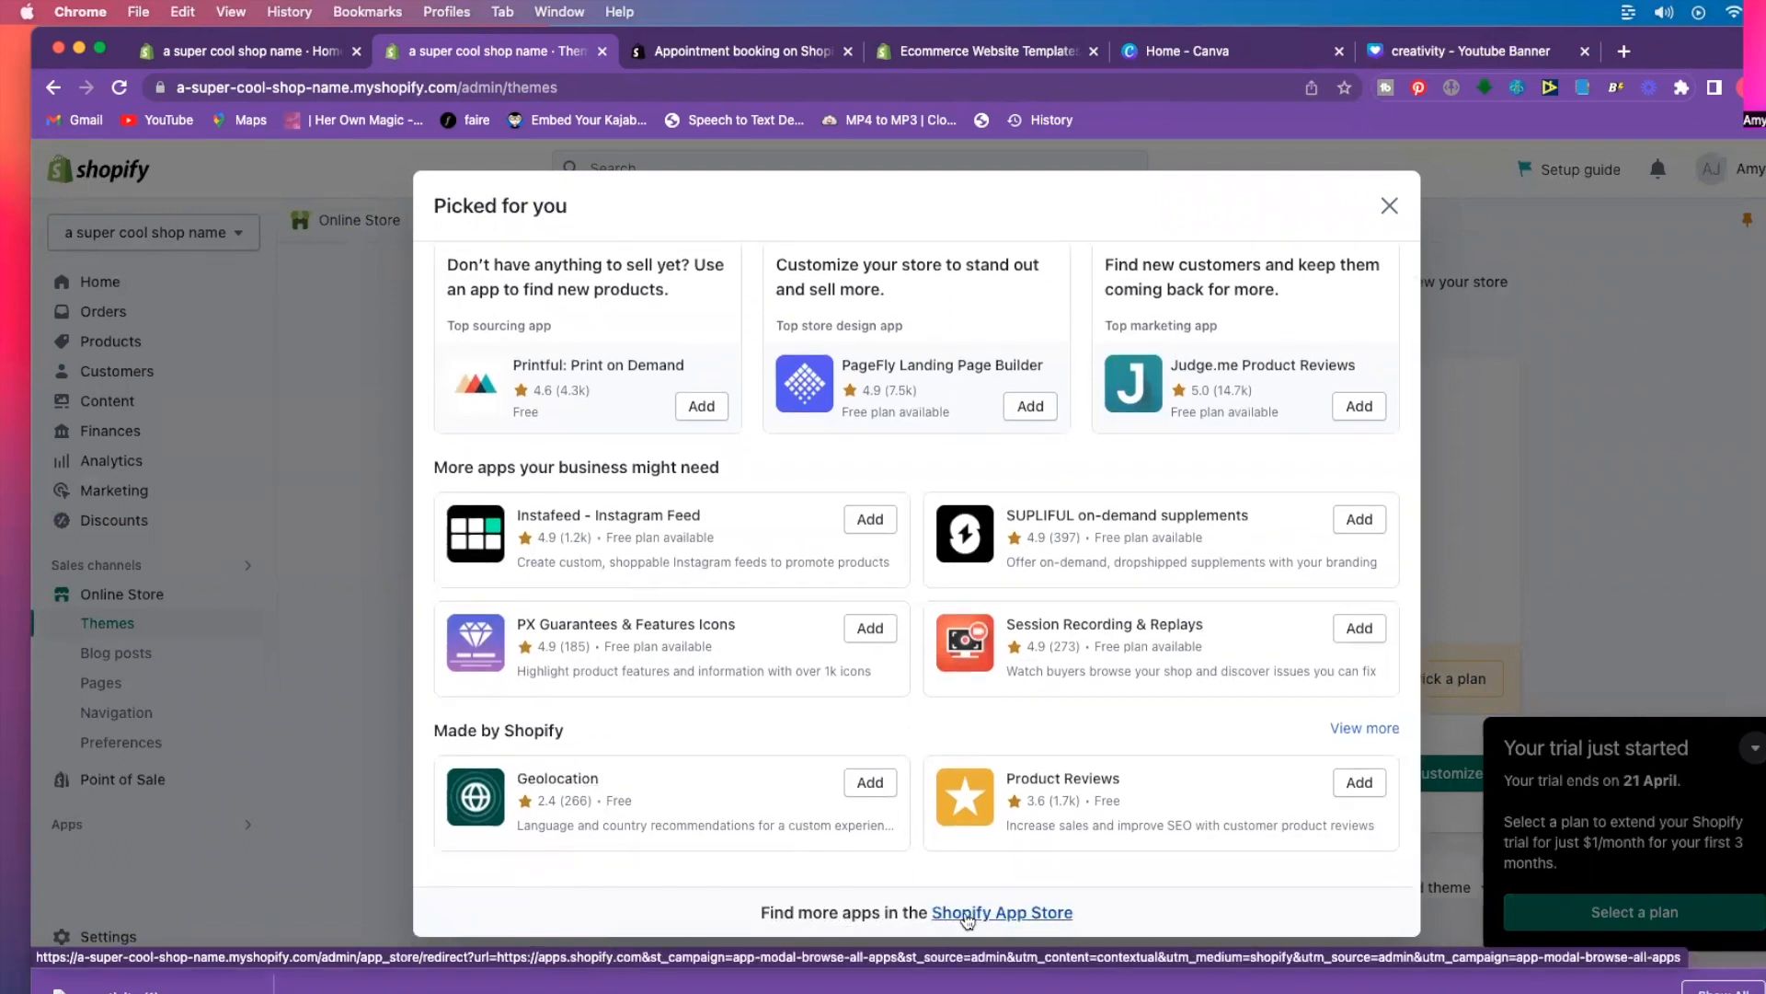
click(968, 916)
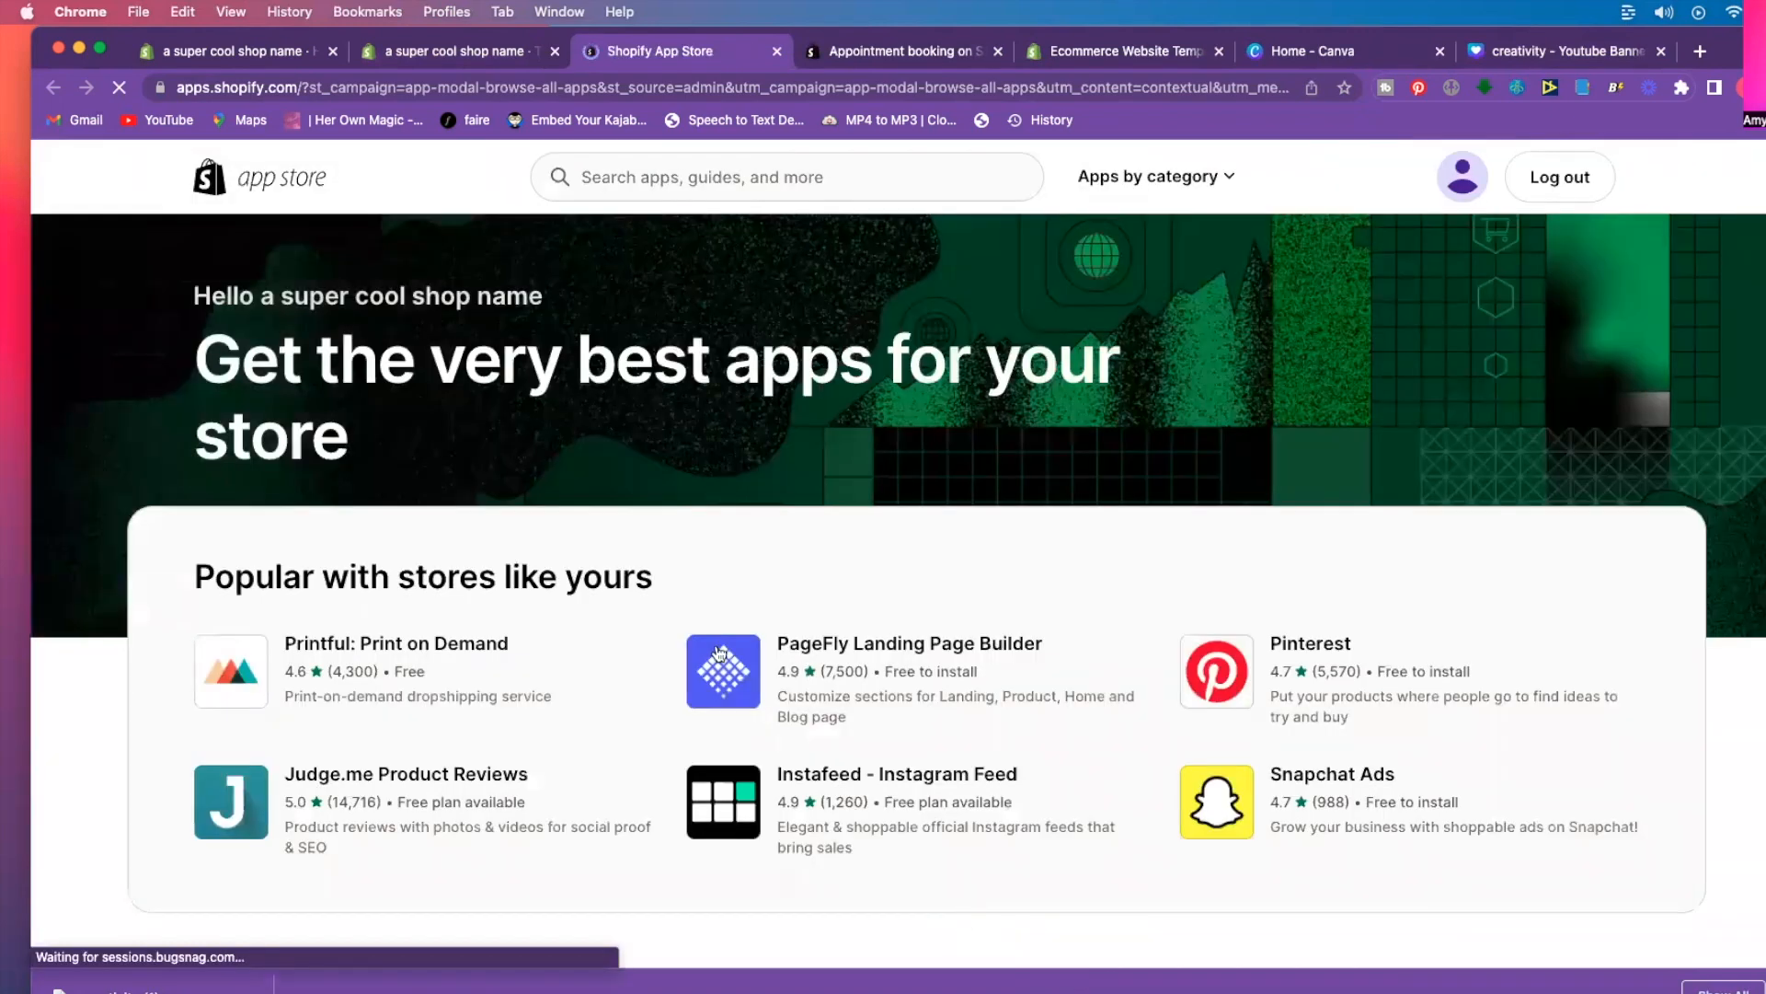
Search the App Store for "printify" and install the Printify: Print on Demand app on the store.
scroll(627, 668, down, 3)
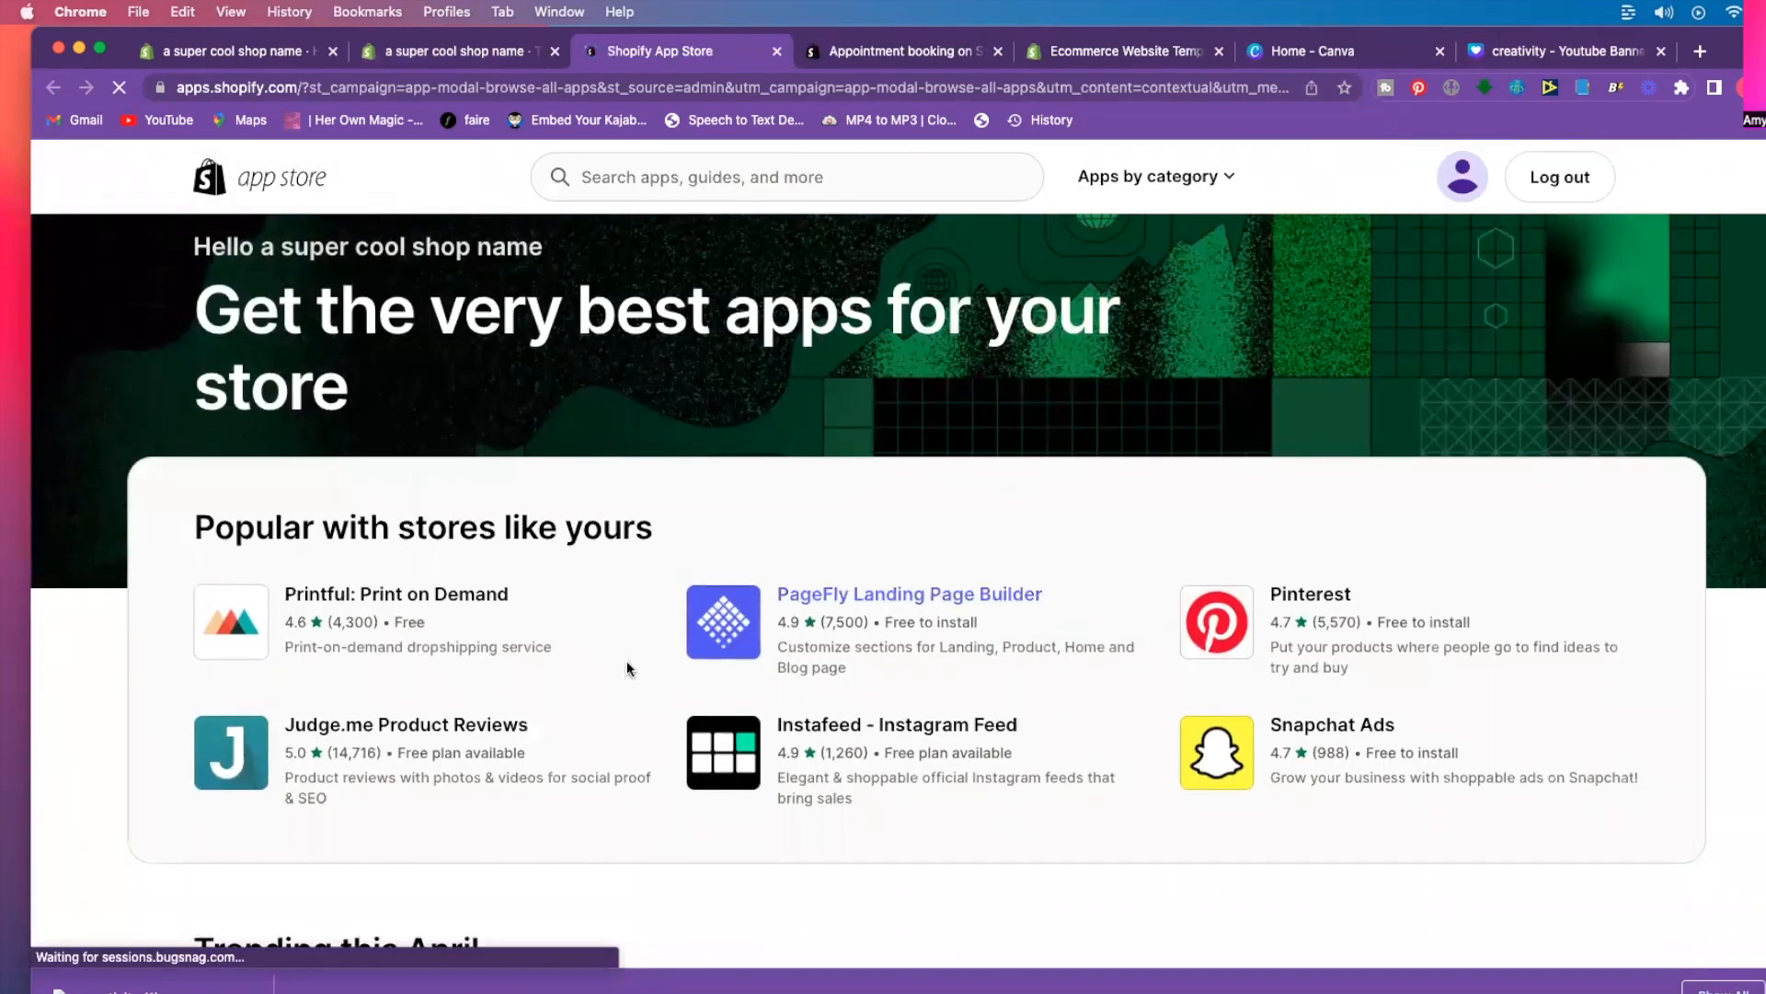
scroll(627, 666, up, 4)
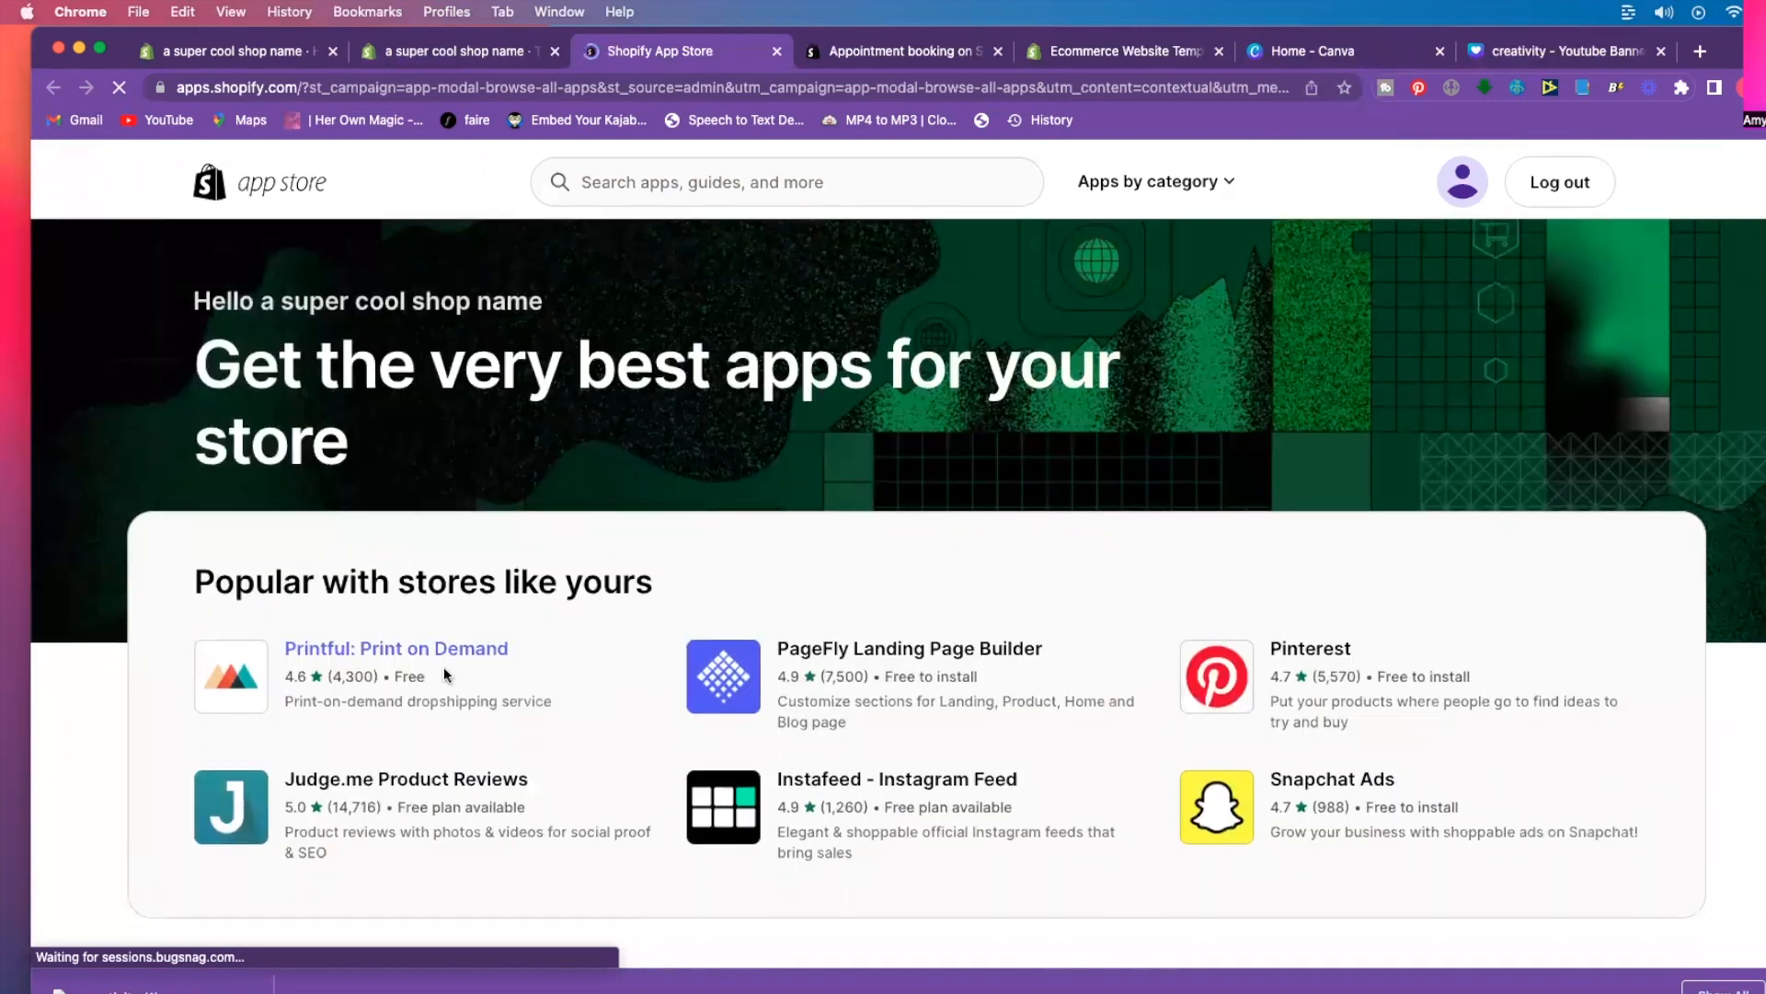
click(601, 175)
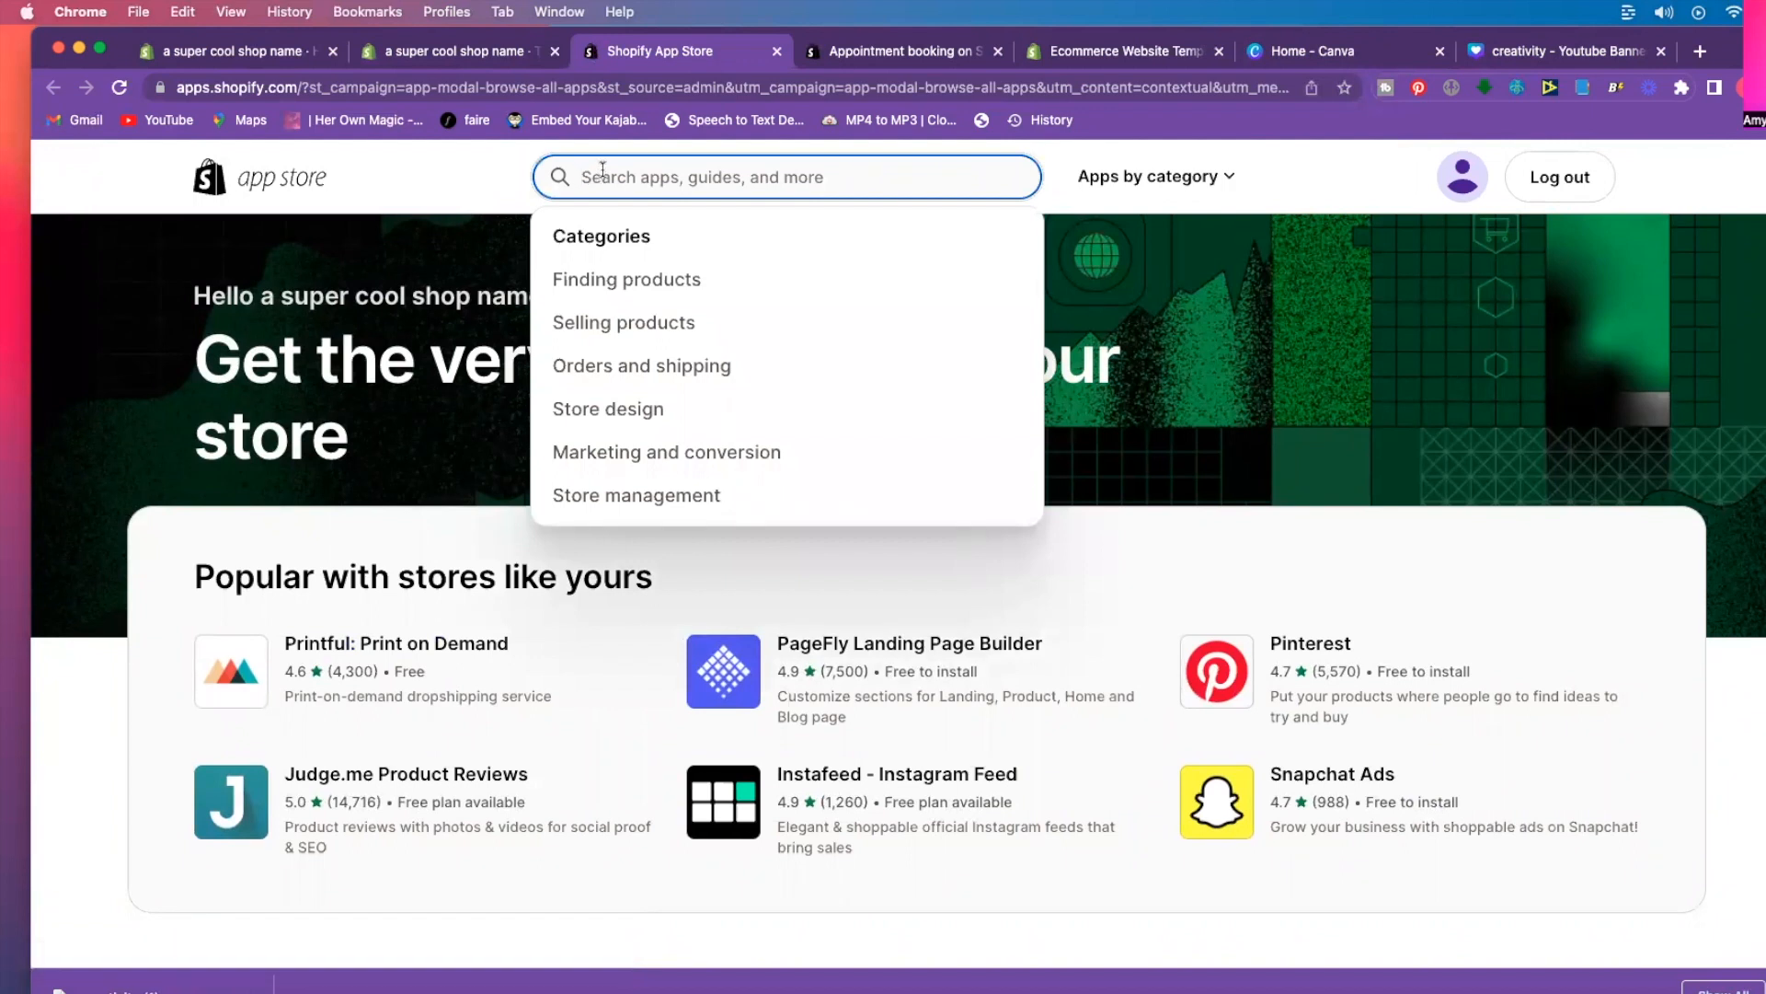
text(printify)
key(Return)
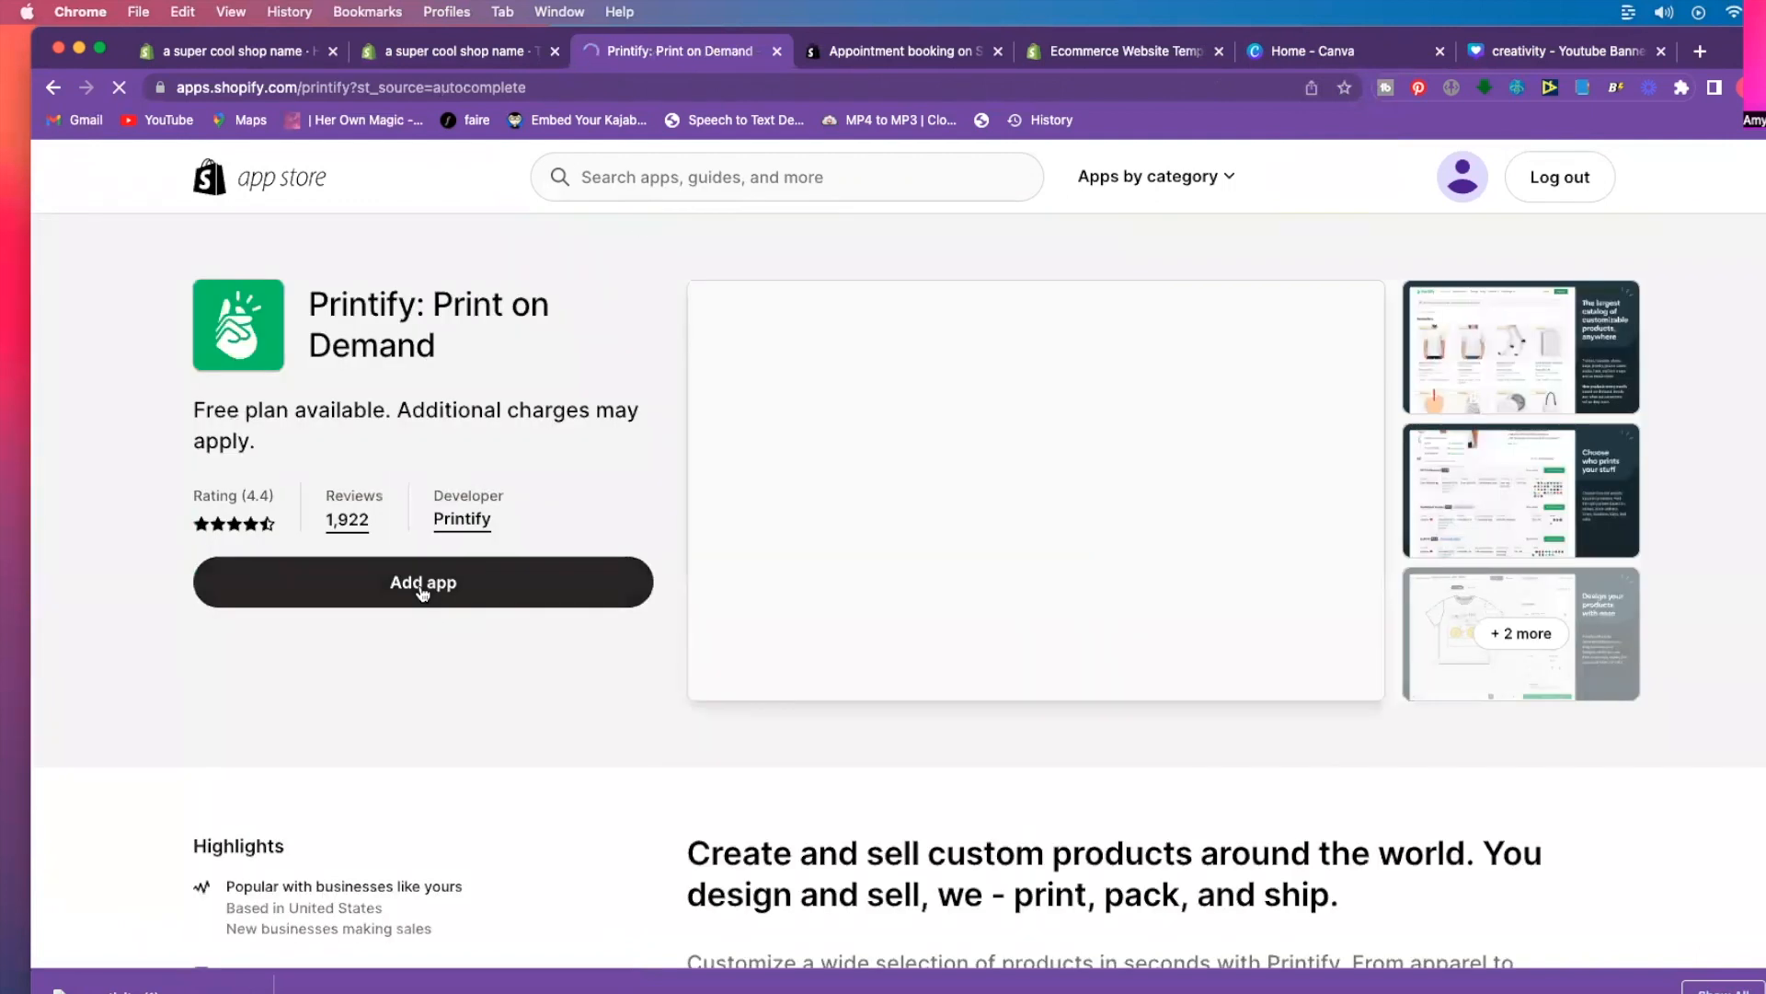
click(422, 589)
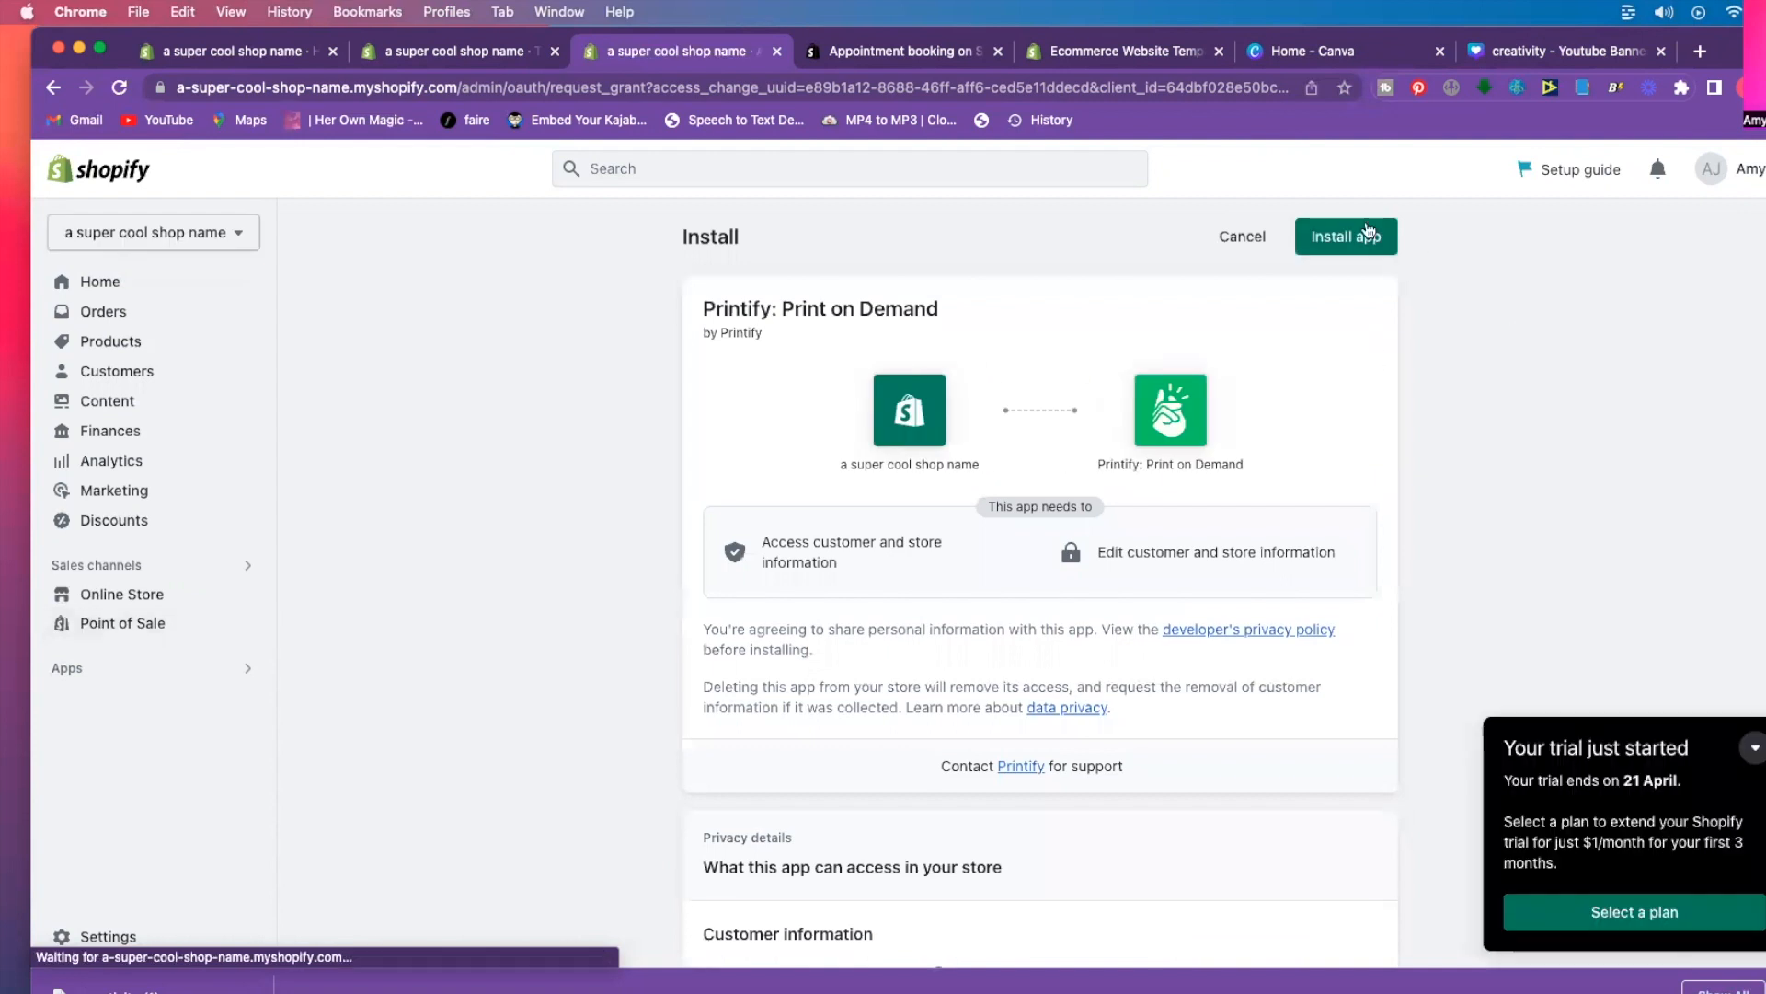
click(1328, 241)
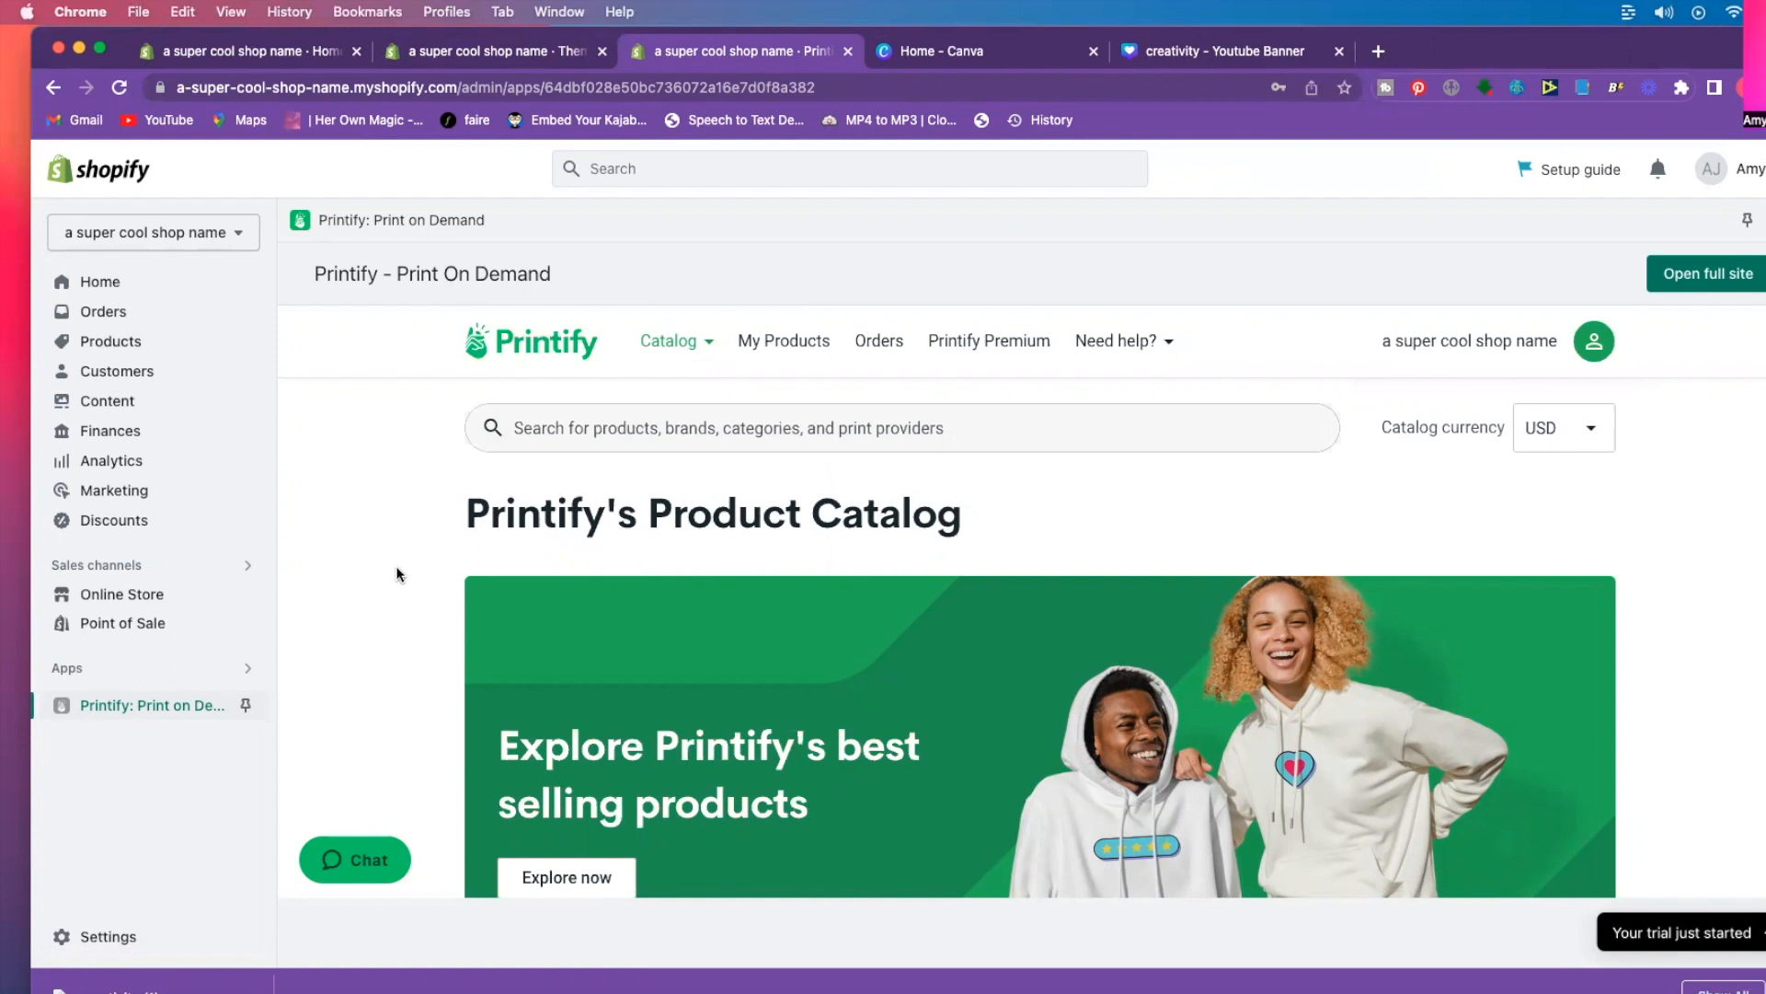
Open the Ceramic Mug 11oz product from the Home & Living mugs in Printify's catalog.
click(677, 344)
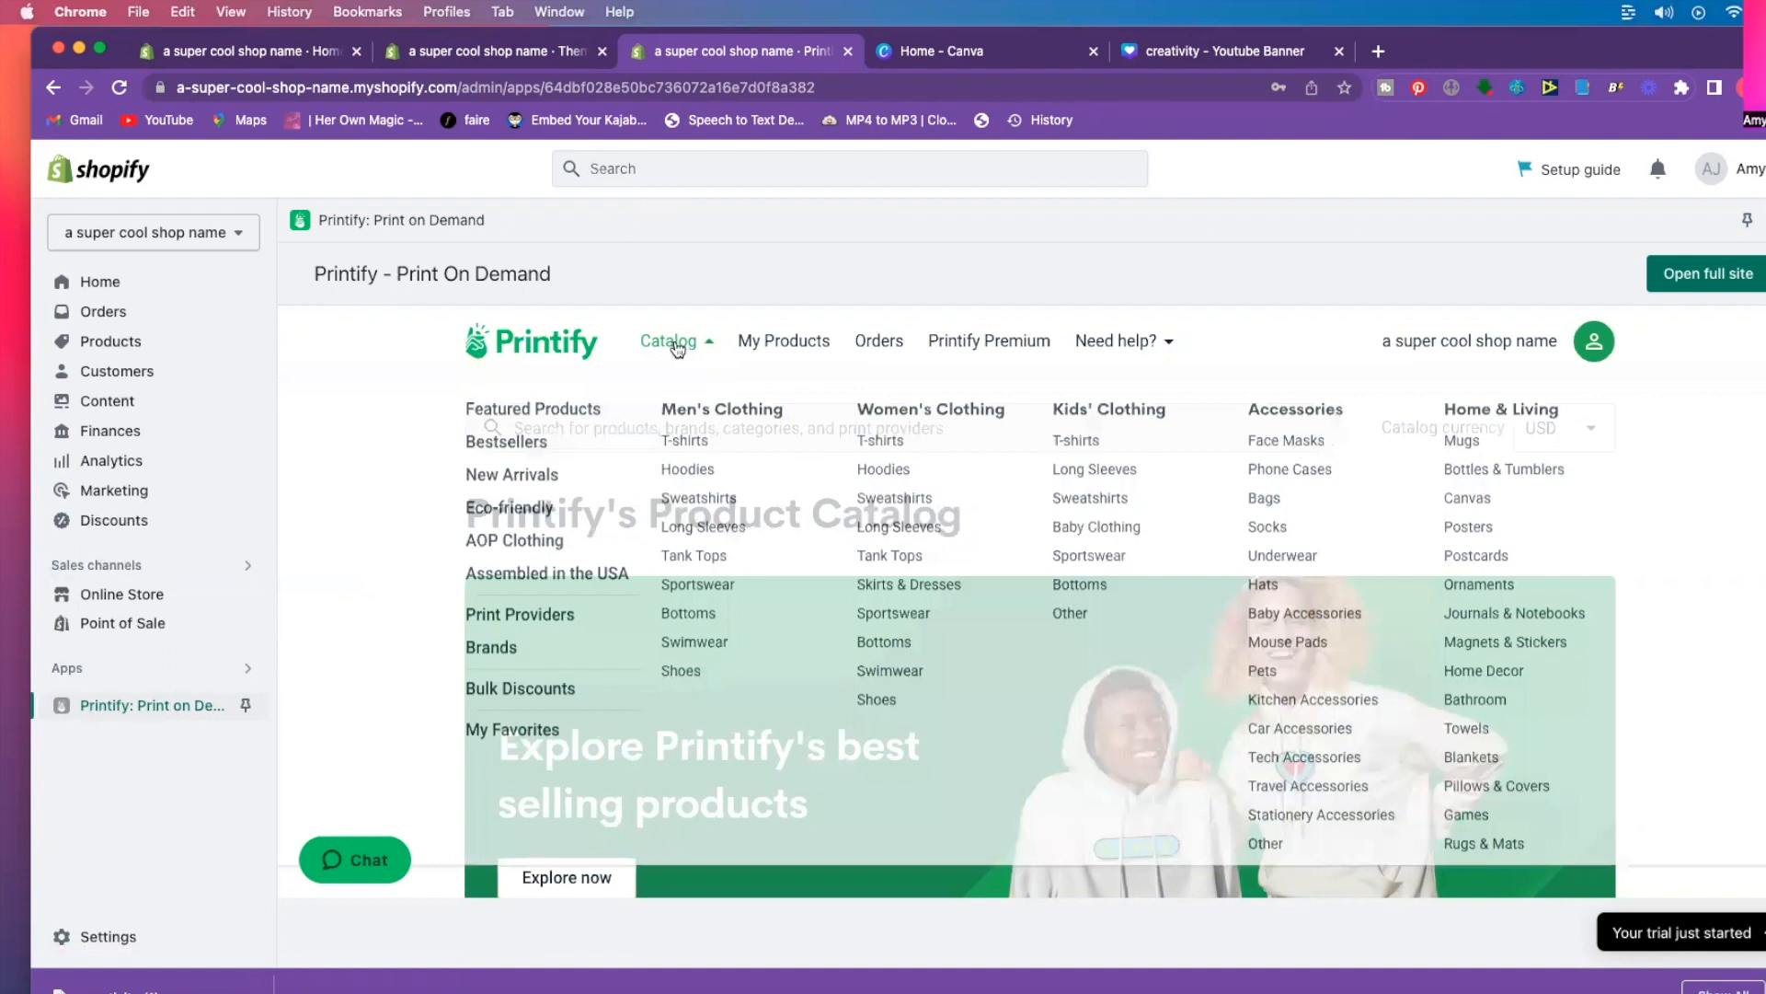
click(1463, 451)
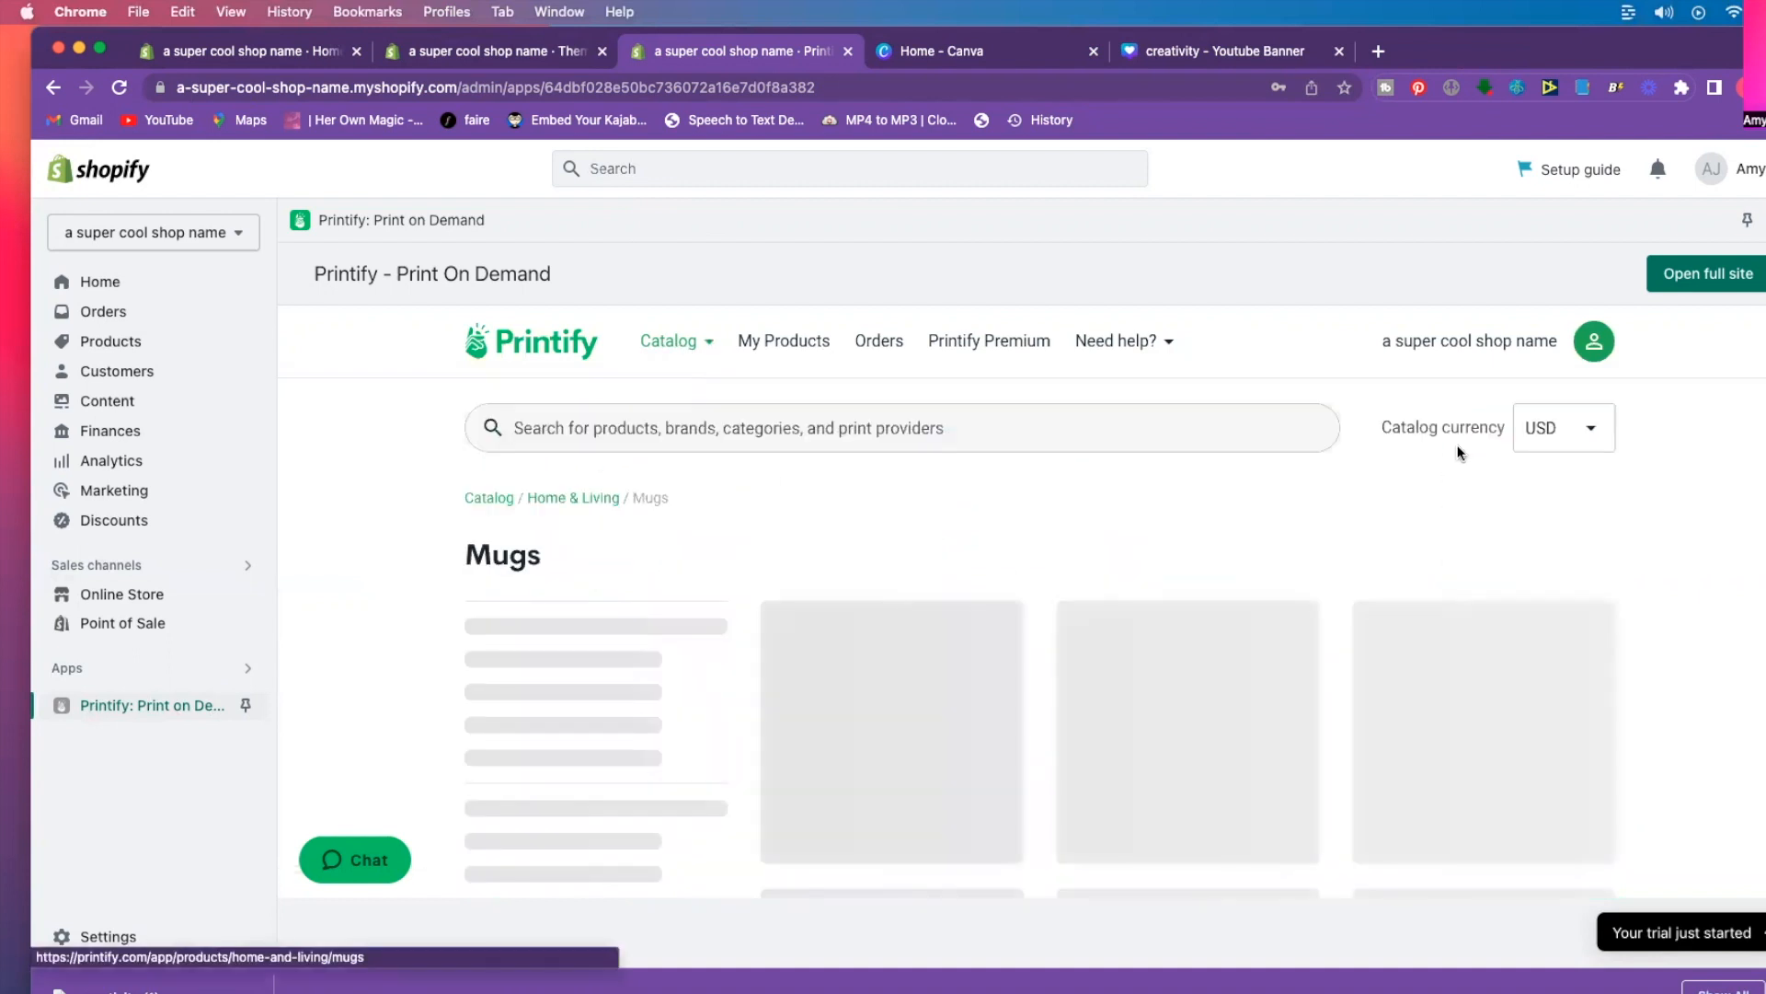
scroll(892, 594, down, 2)
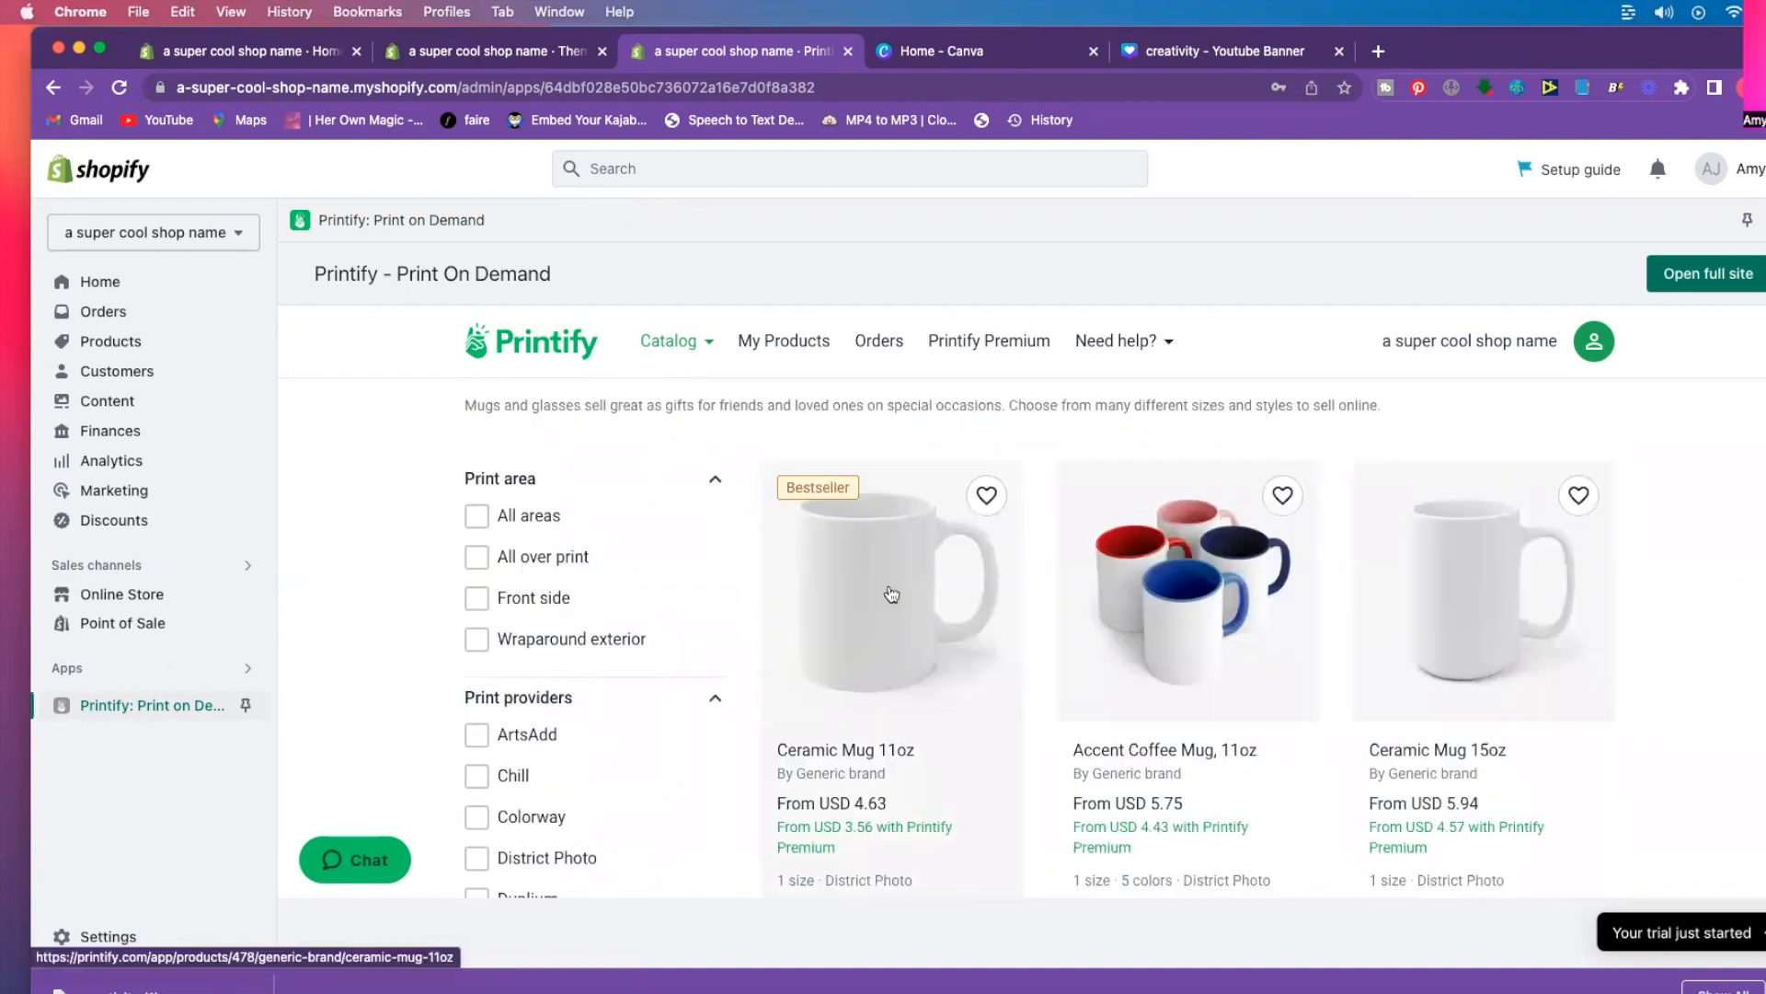
scroll(870, 625, down, 1)
click(870, 629)
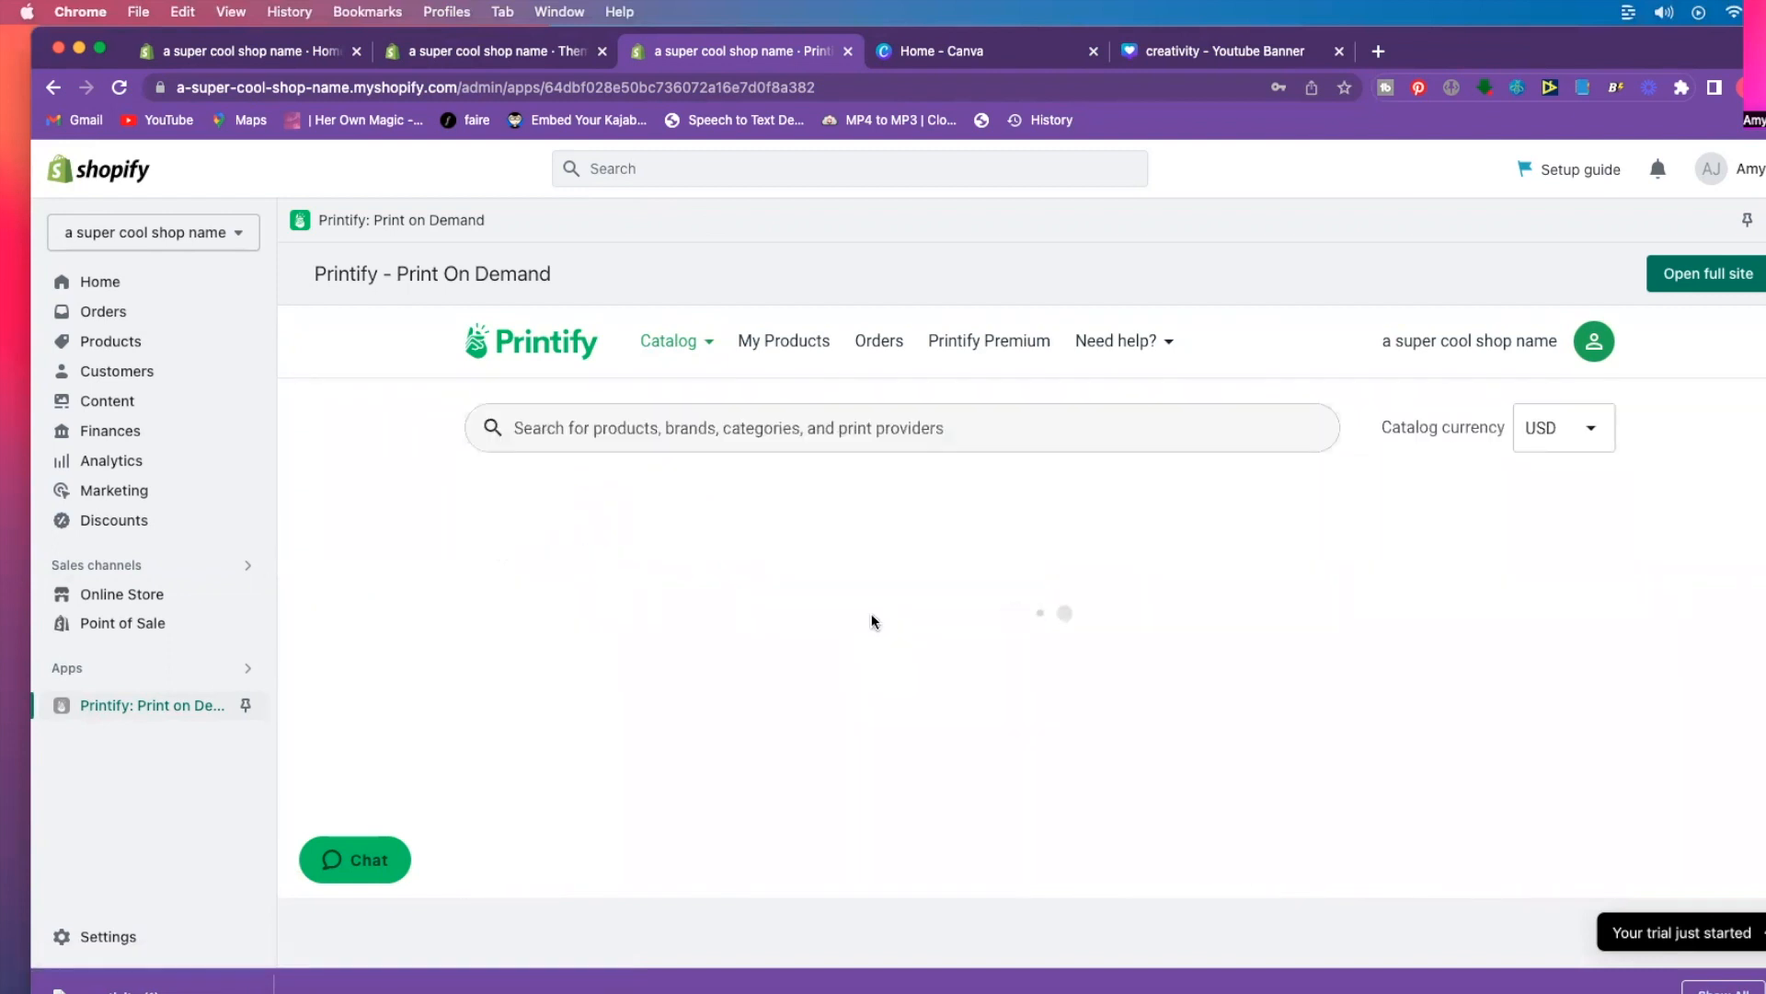
Start designing the Ceramic Mug 11oz with print provider District Photo and dismiss the cost tip.
scroll(1217, 764, down, 1)
scroll(1214, 736, down, 5)
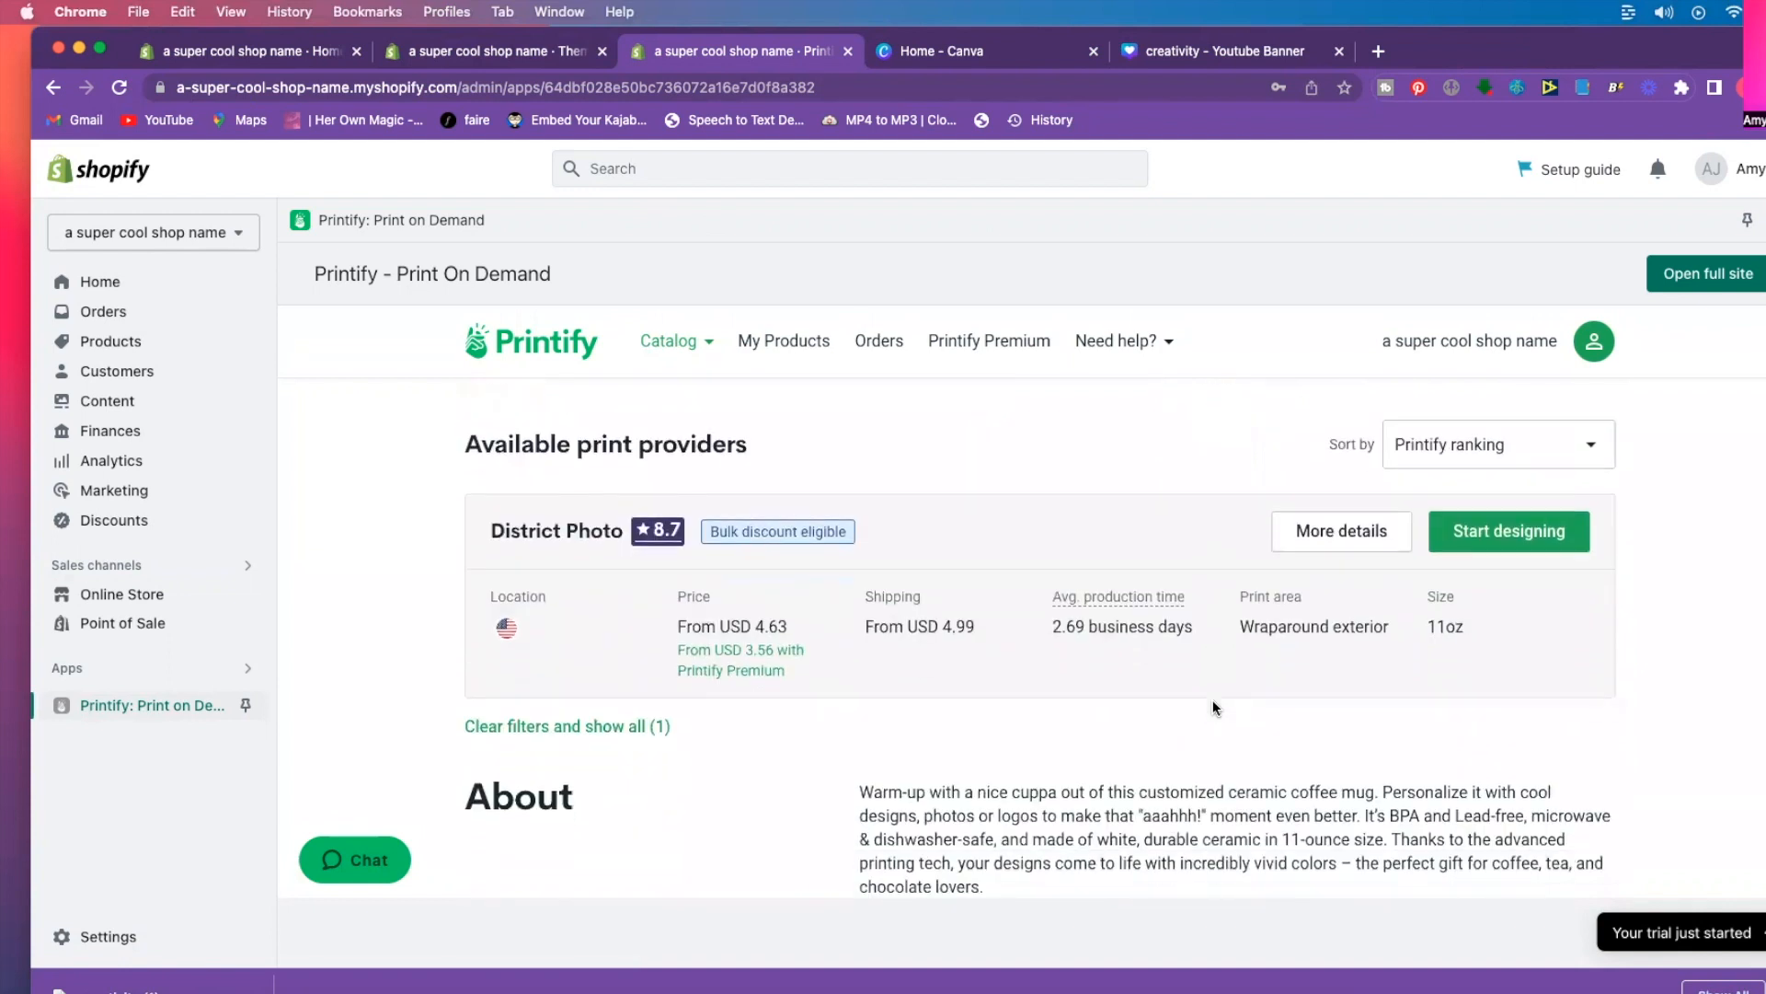
scroll(1213, 706, up, 3)
scroll(1213, 699, up, 3)
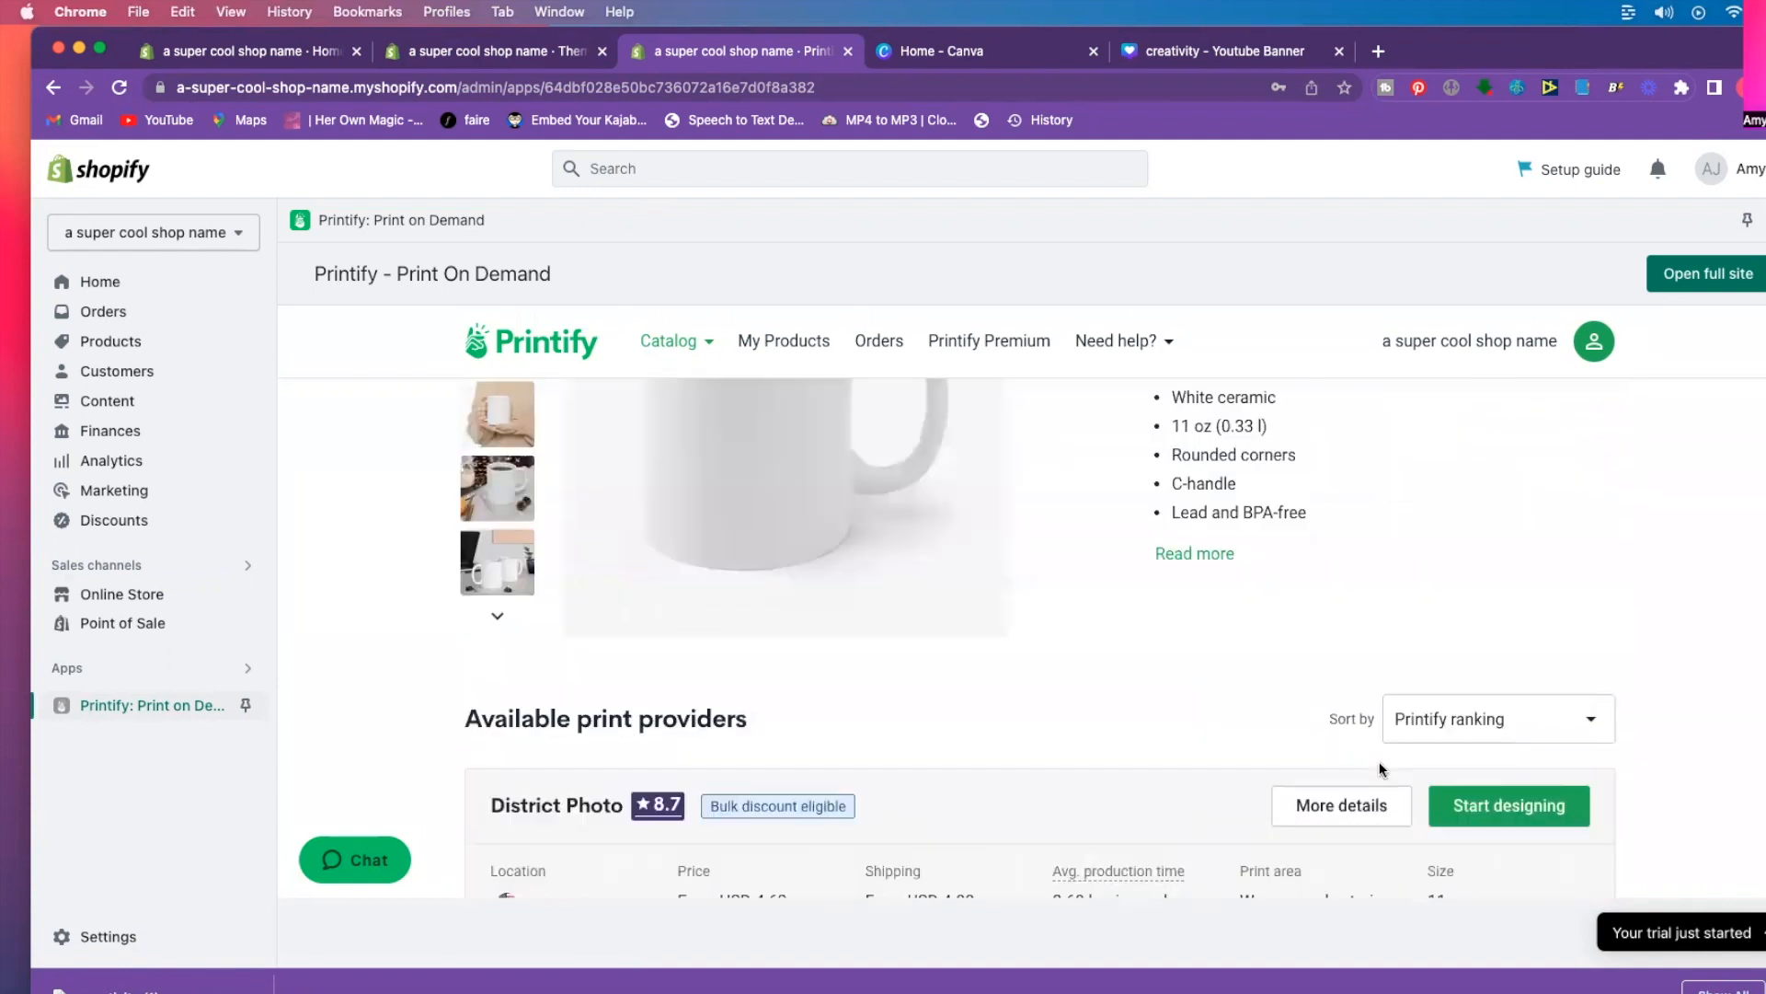
click(1496, 804)
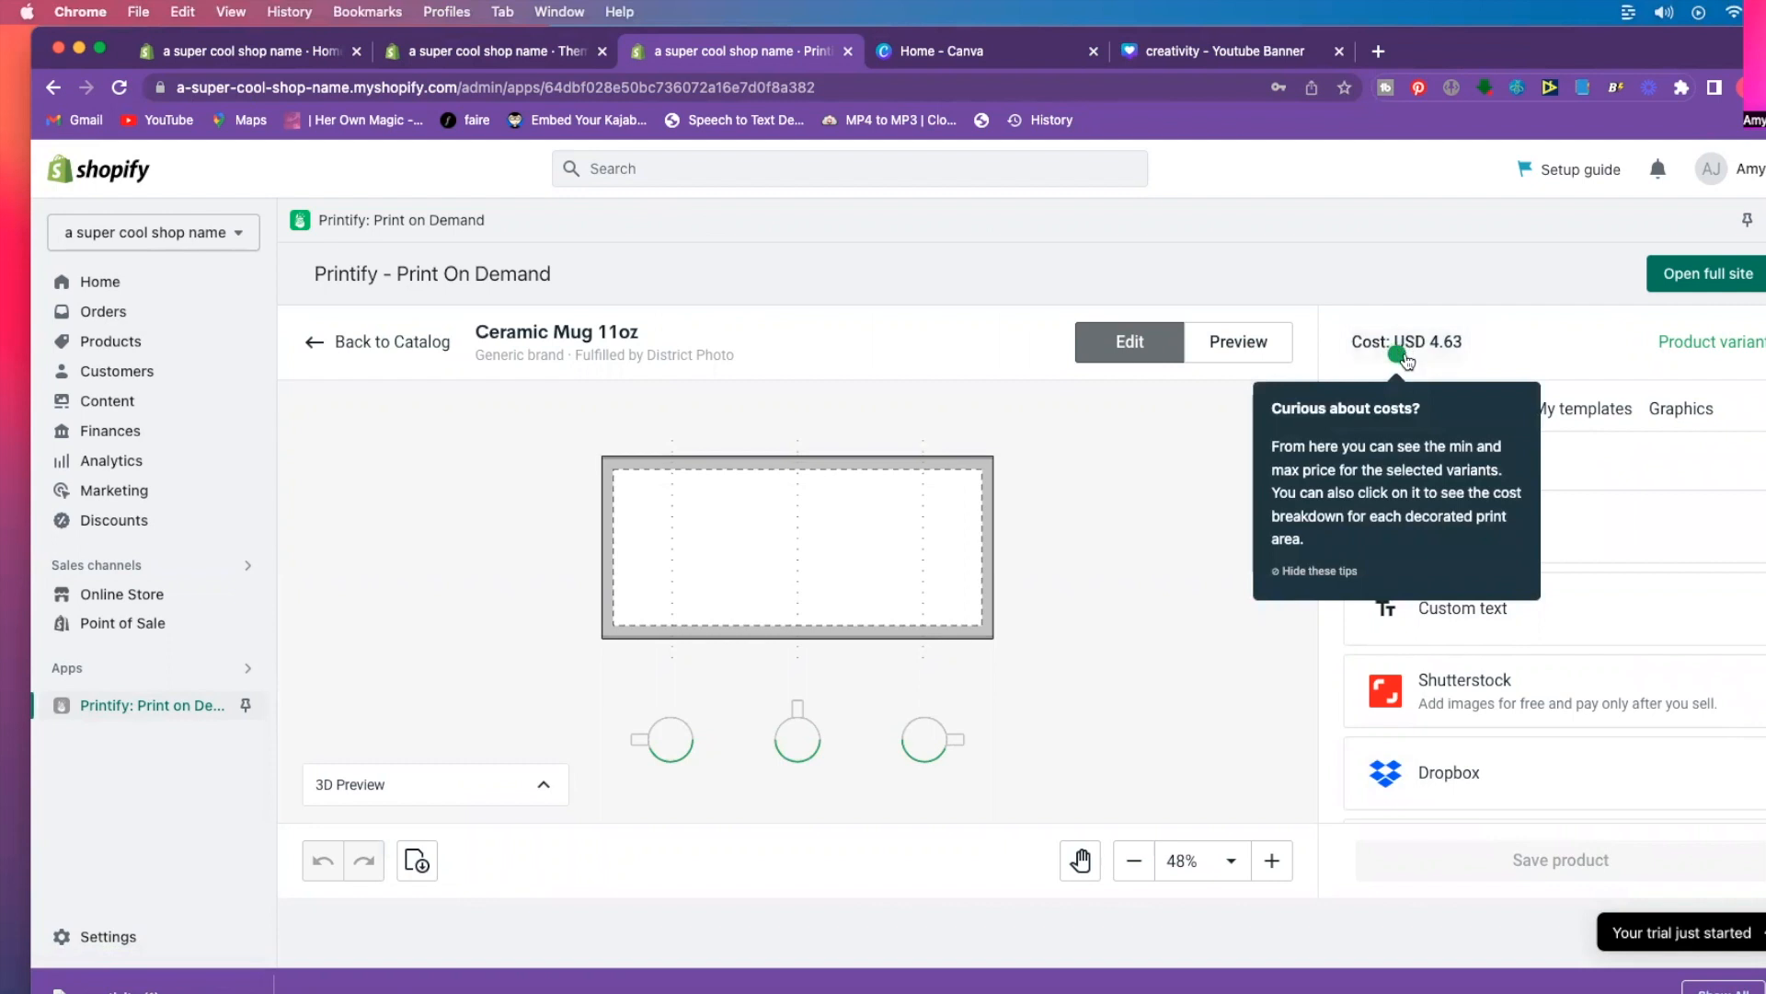
click(1395, 358)
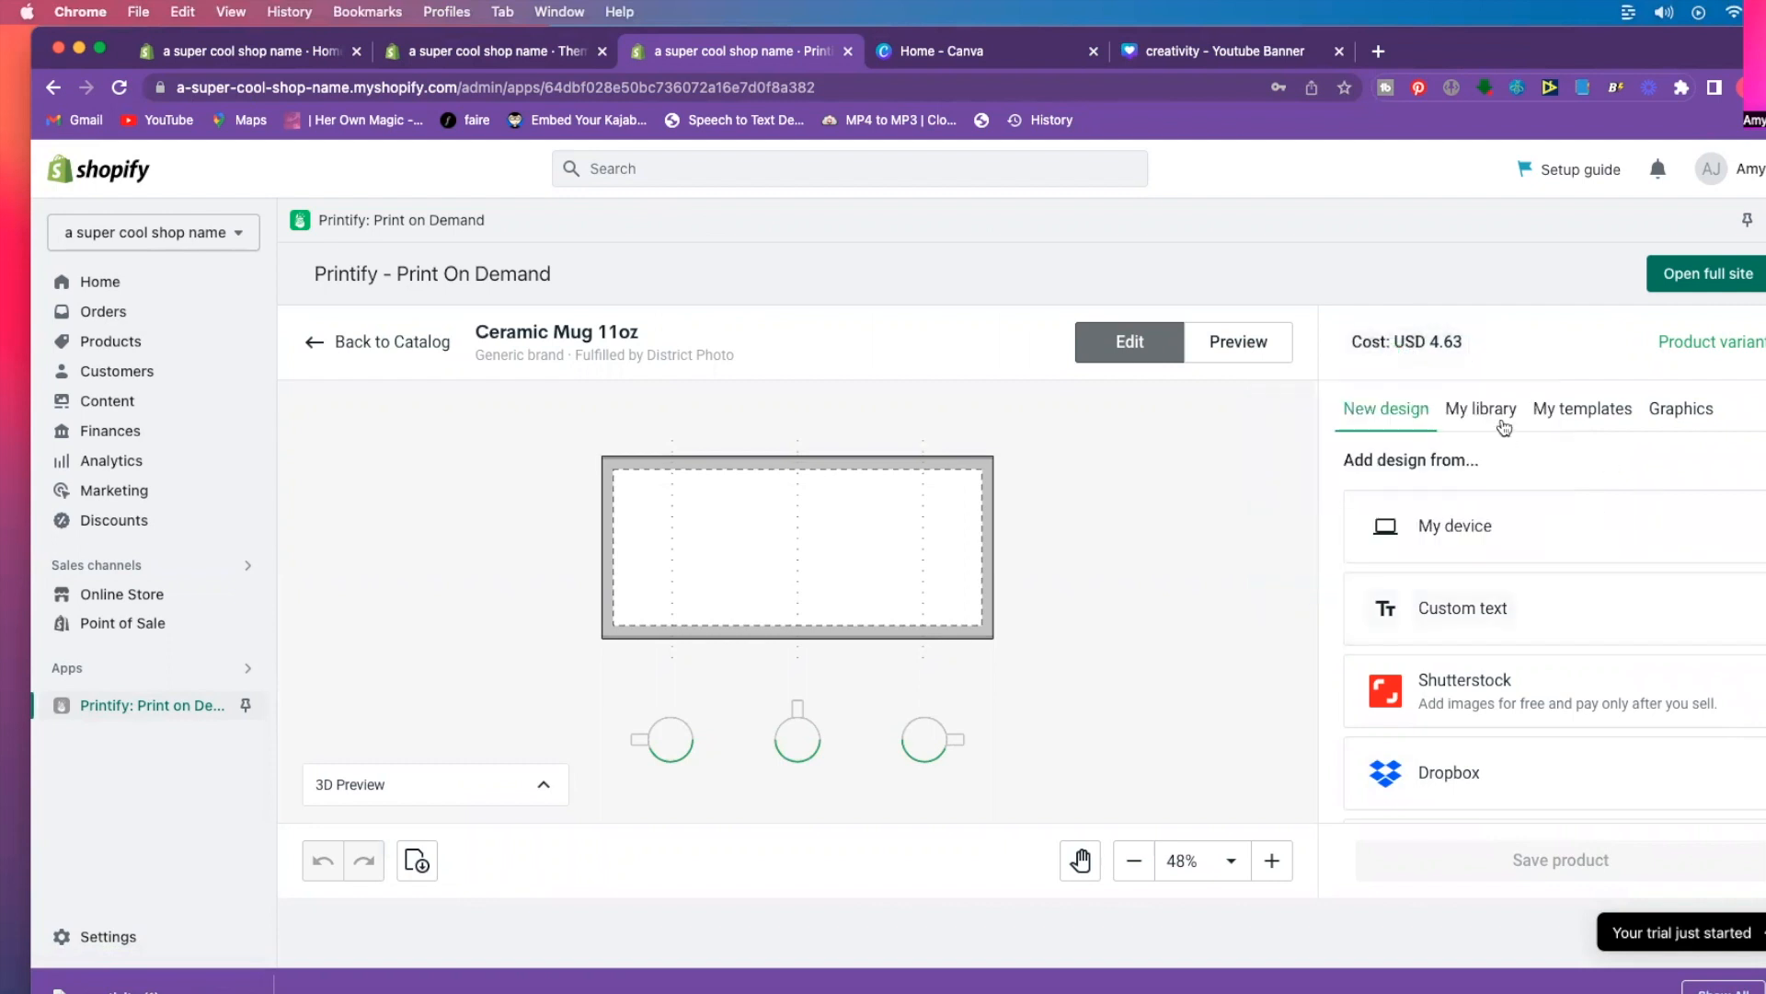
Add the library image "human (3000 × 3000 px) (1).png" to the mug, enlarge it and centre it on the print area.
click(1500, 418)
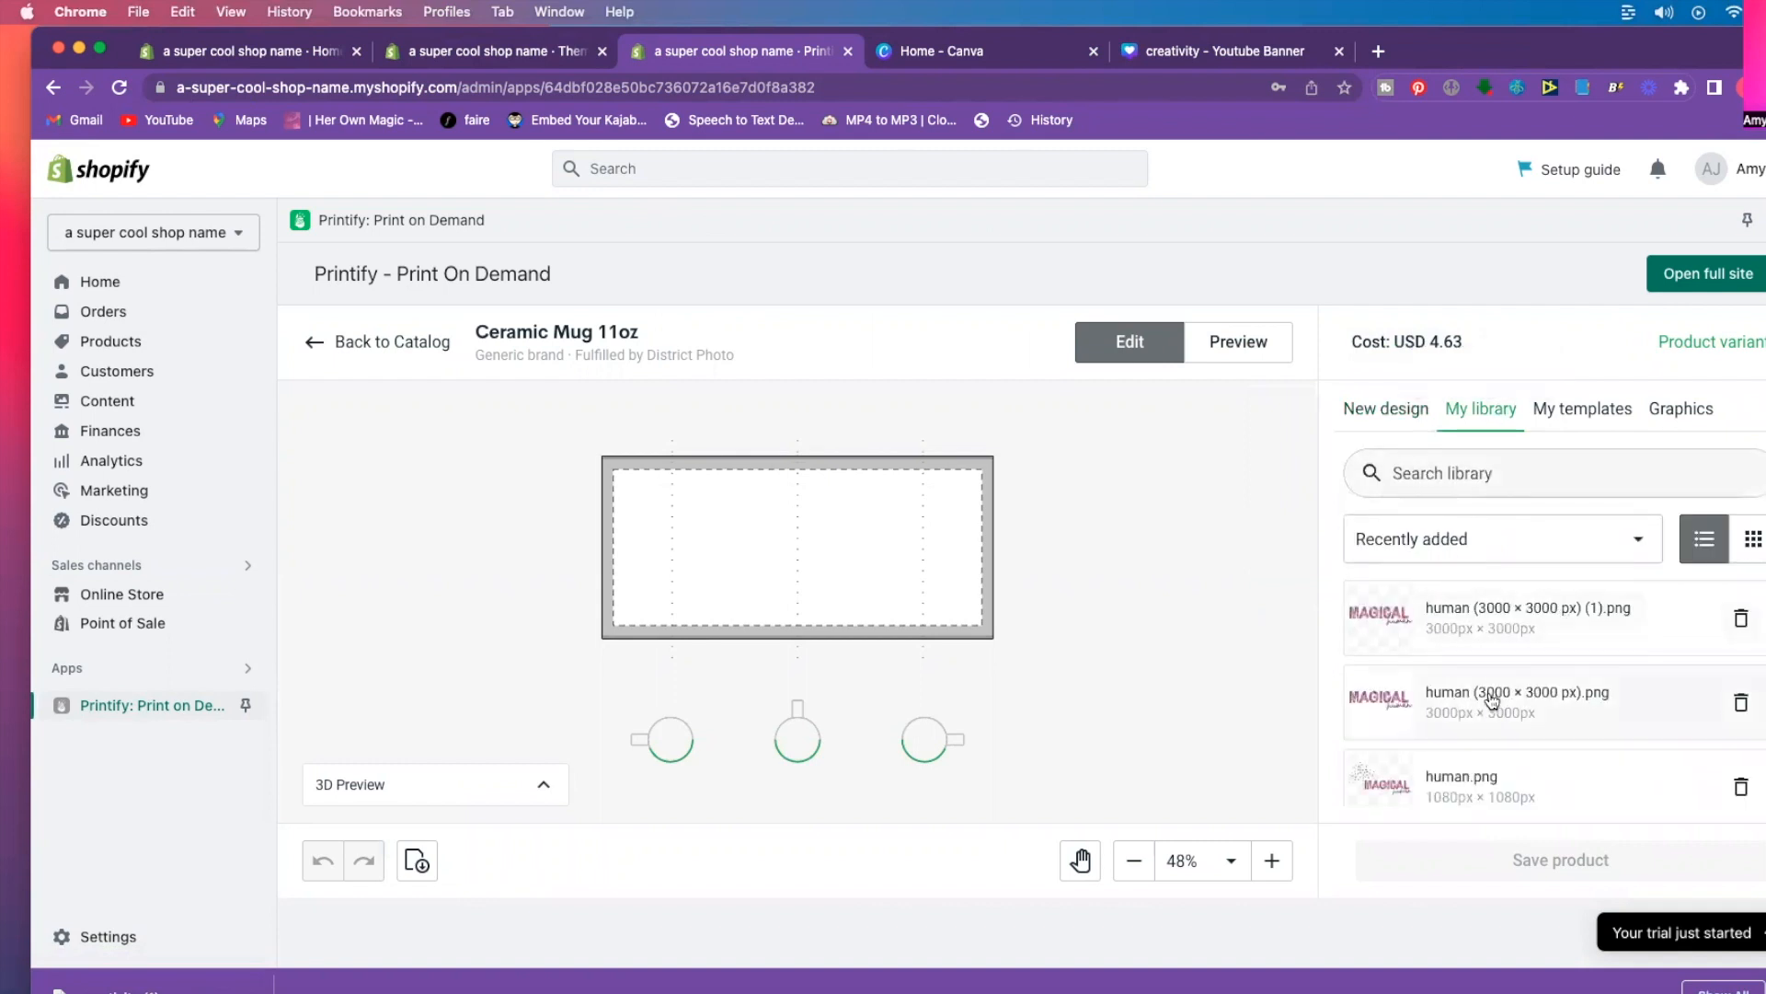
click(1465, 614)
drag(831, 540, 827, 540)
drag(890, 455, 1029, 406)
drag(909, 507, 863, 562)
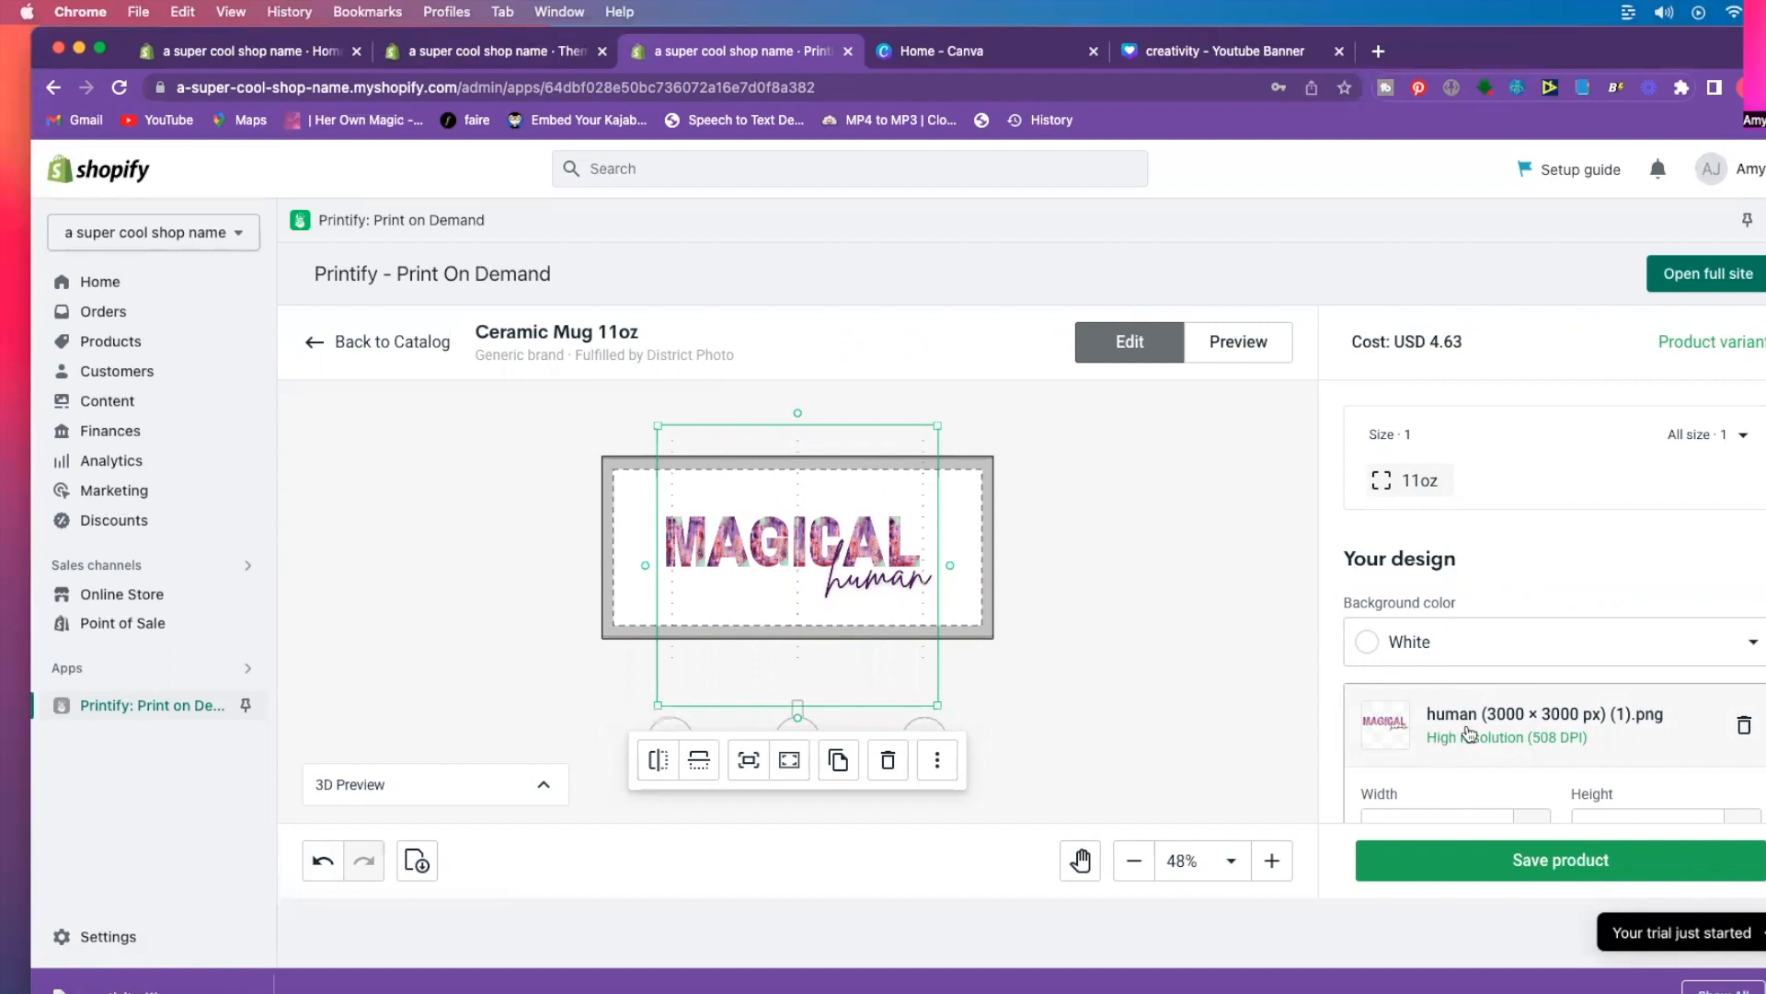
Preview the mug in the Context 3, Context 4 and Front mockup views, and save the product.
click(1235, 346)
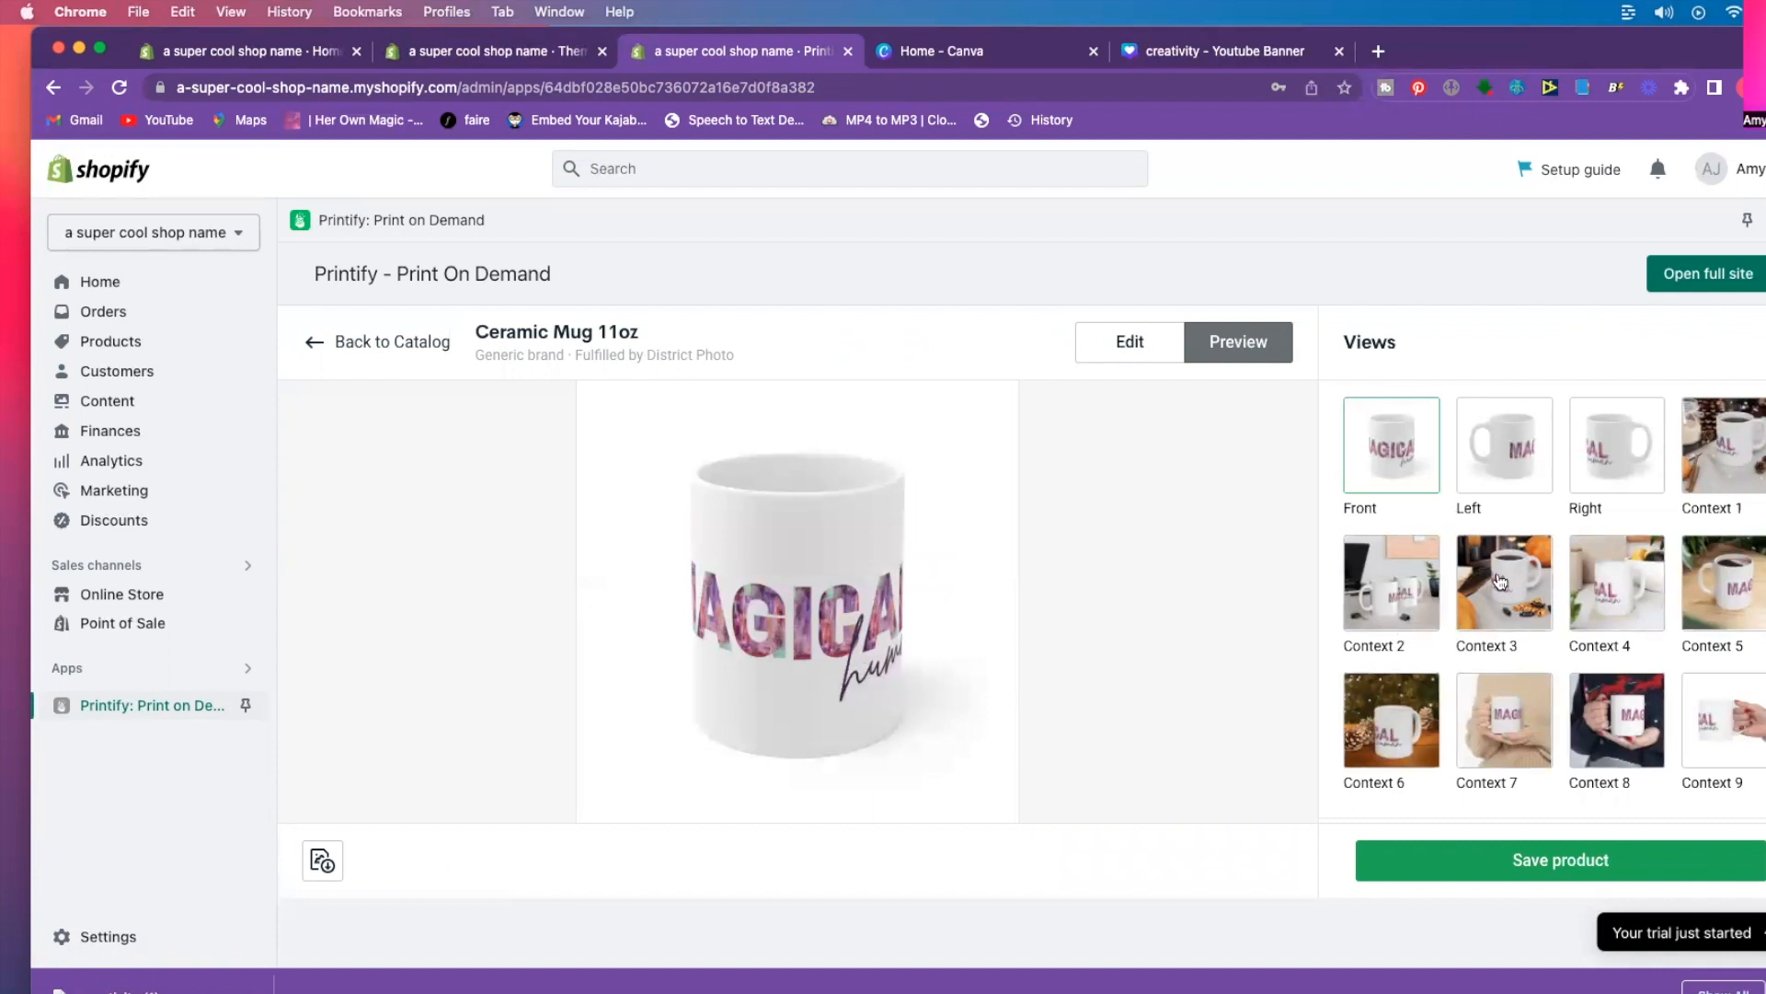
click(1606, 590)
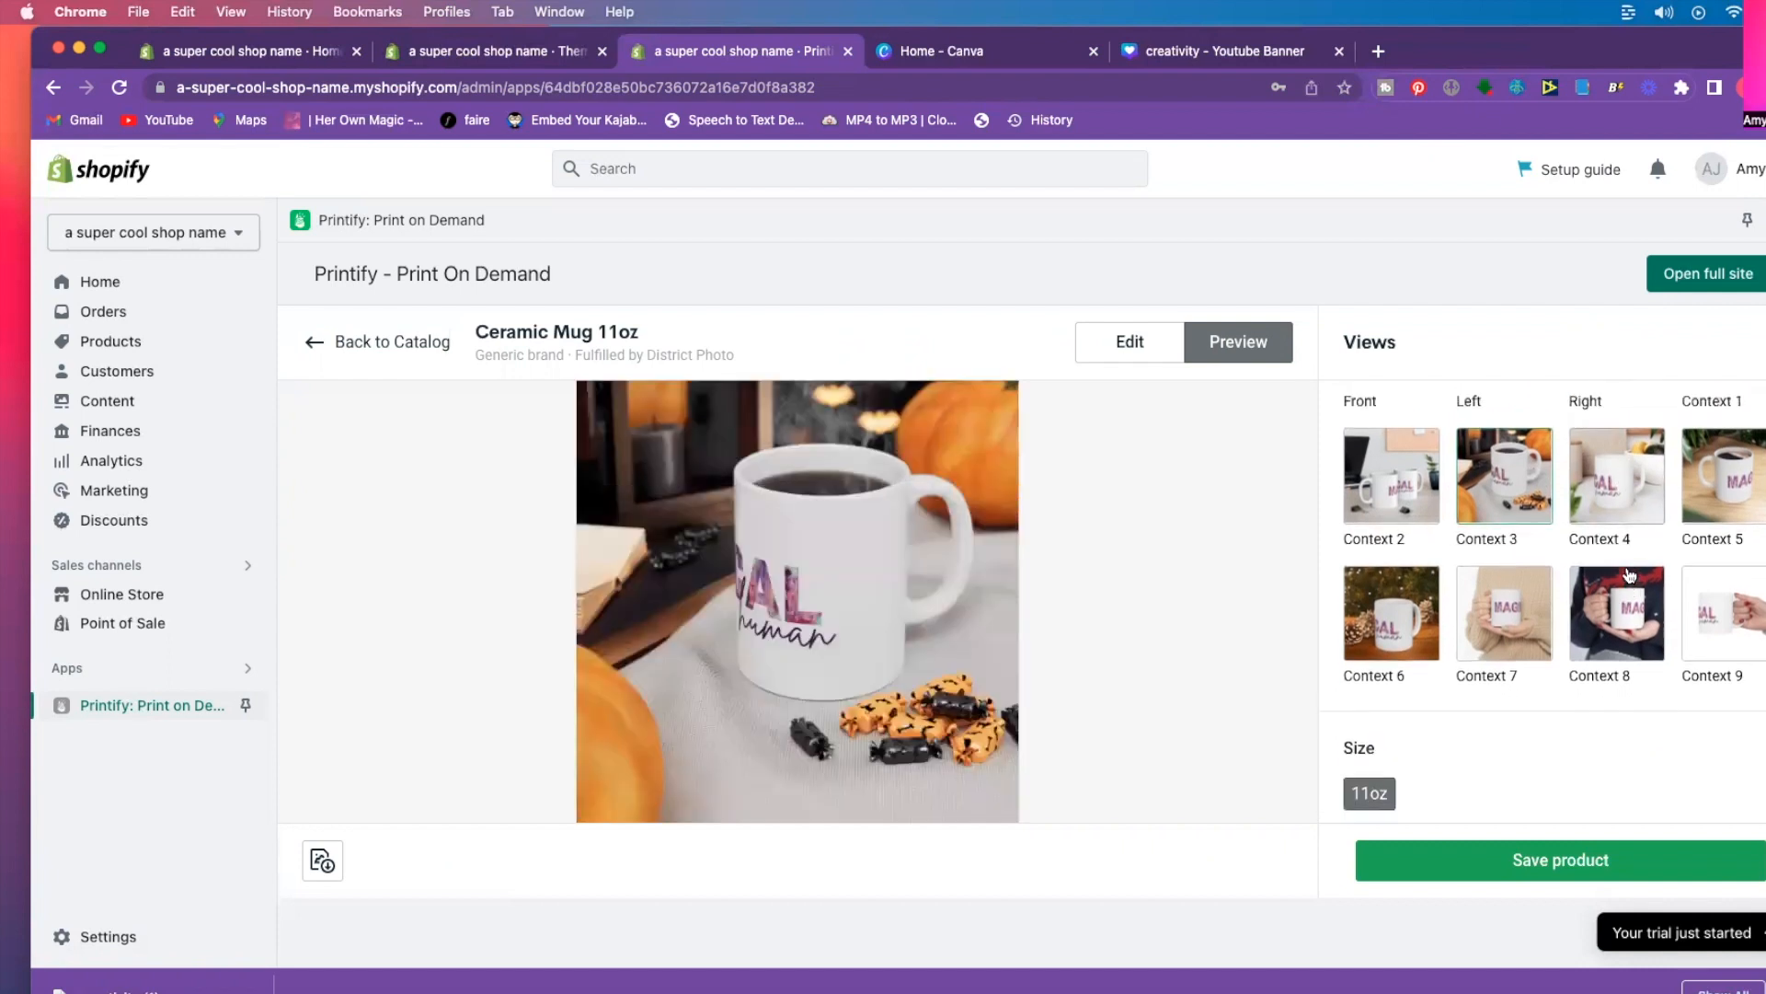
click(1630, 589)
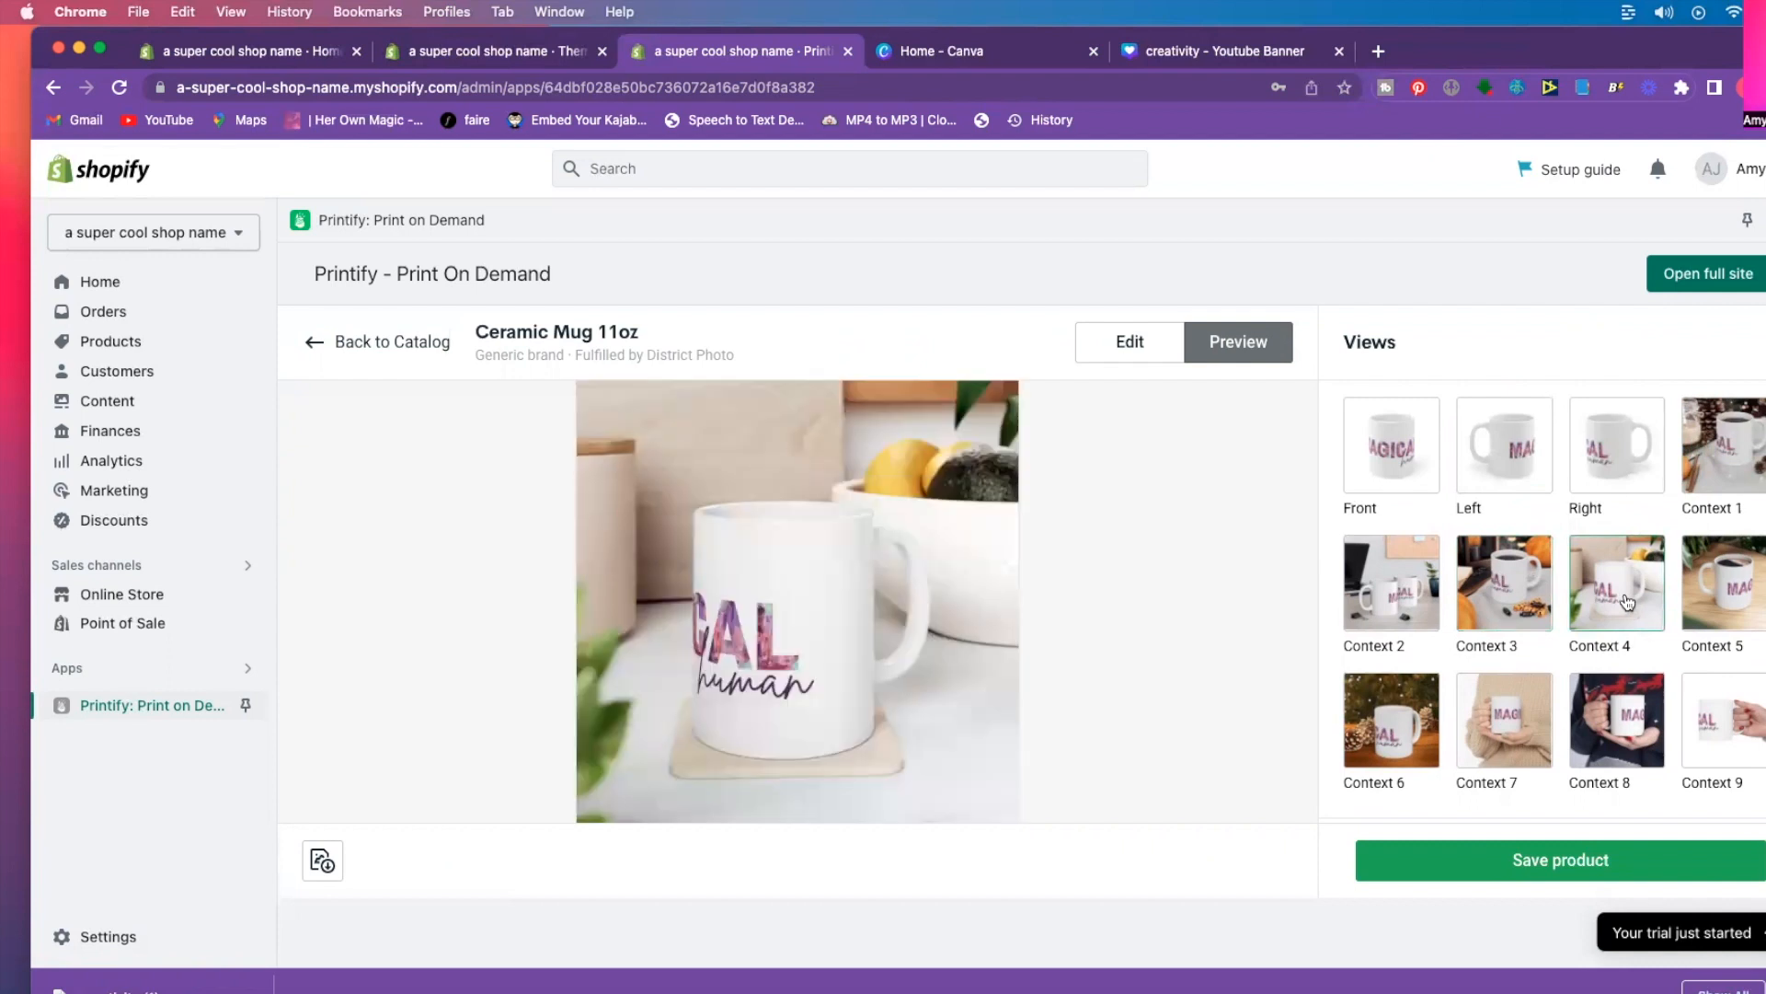
click(1380, 445)
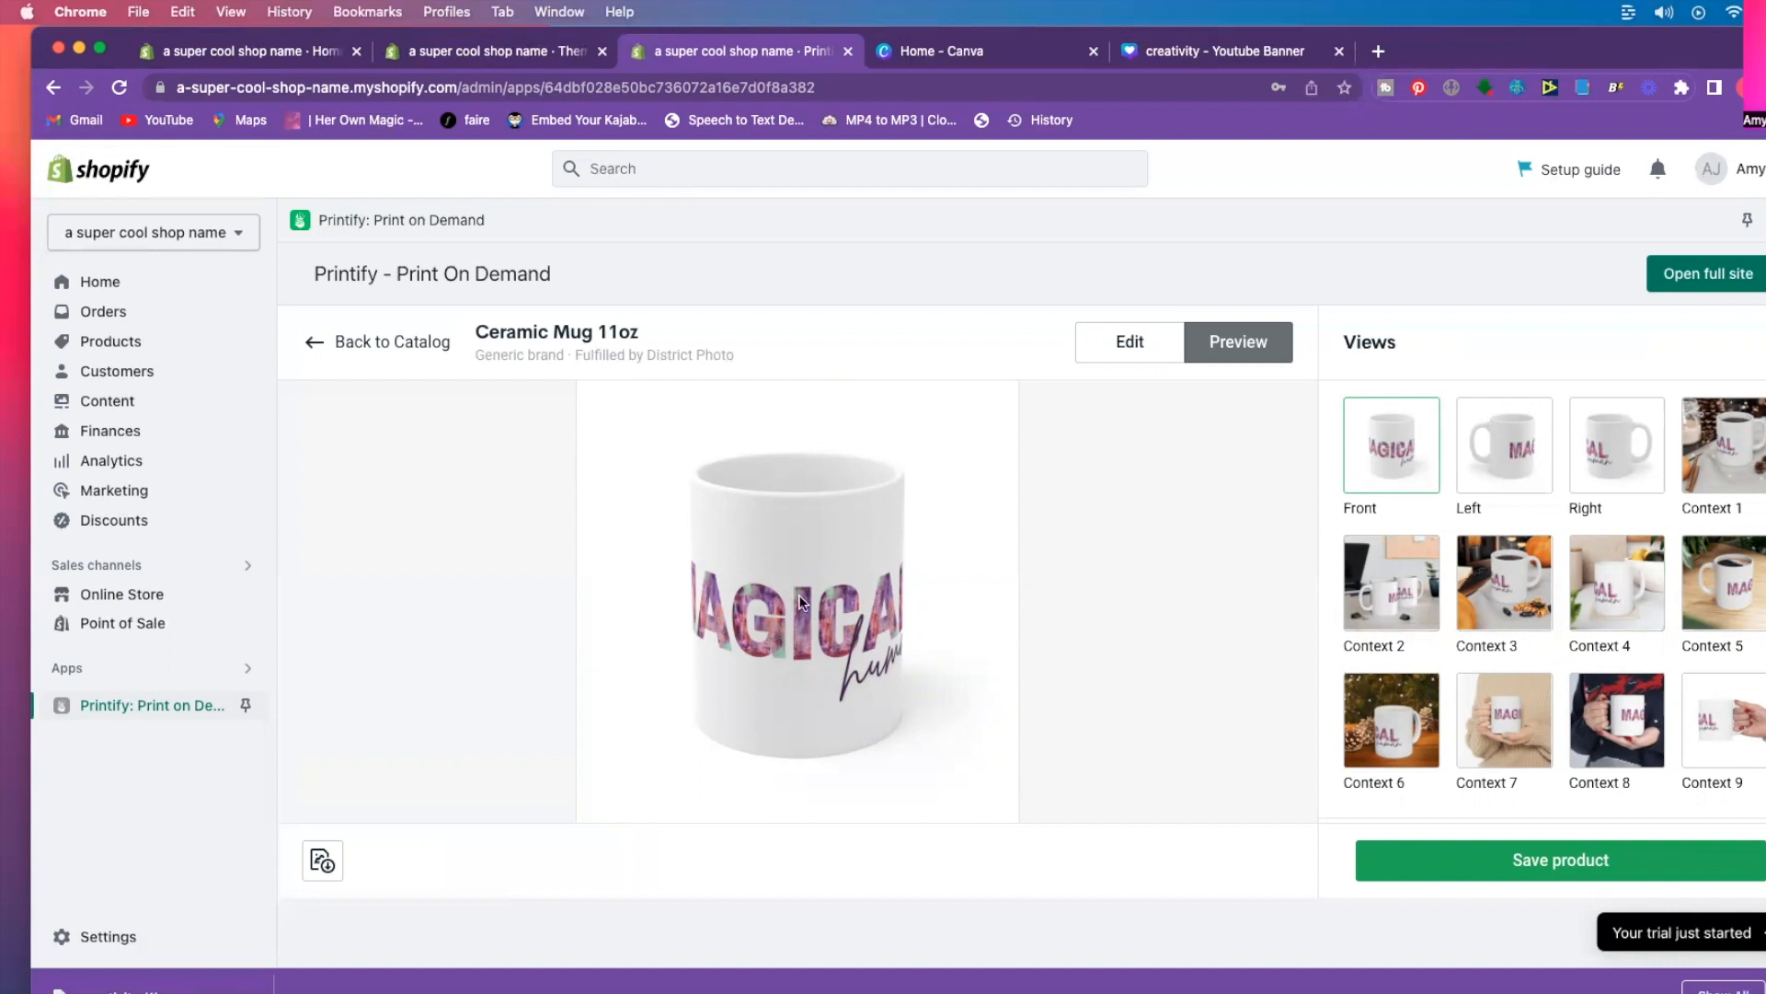
click(1551, 861)
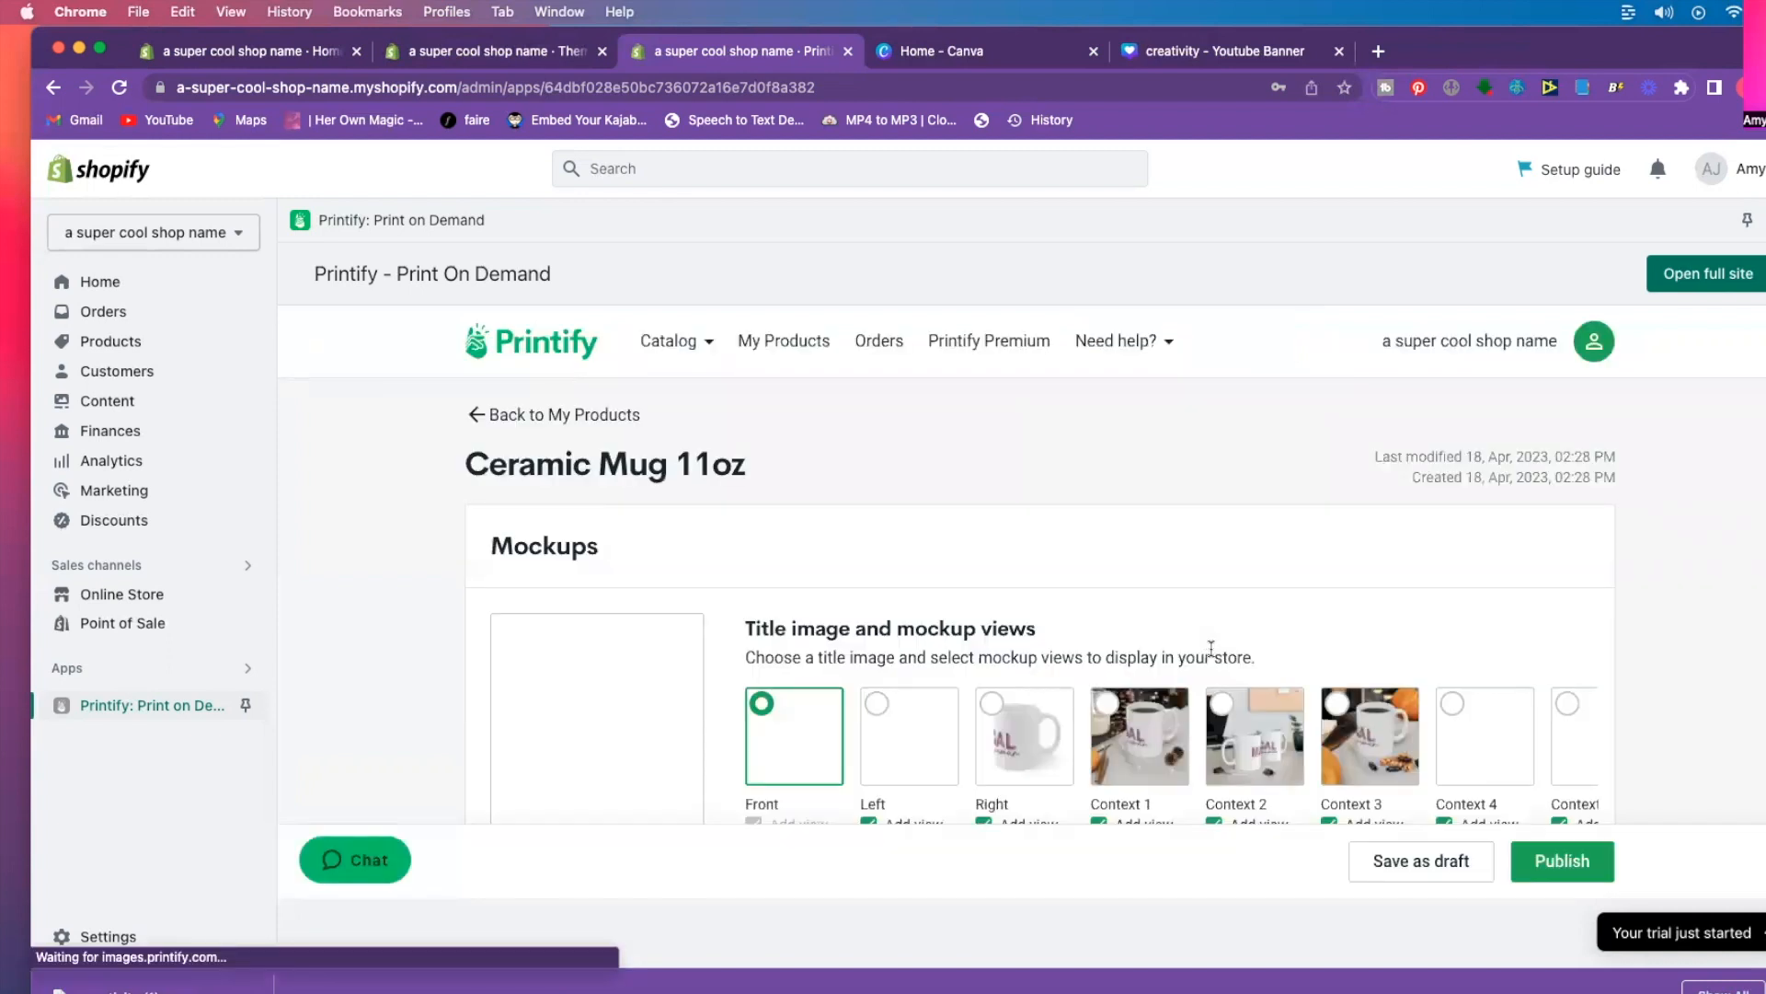
Change the mug's product title to "Magical Human Ceramic Mug 11oz".
scroll(848, 587, down, 3)
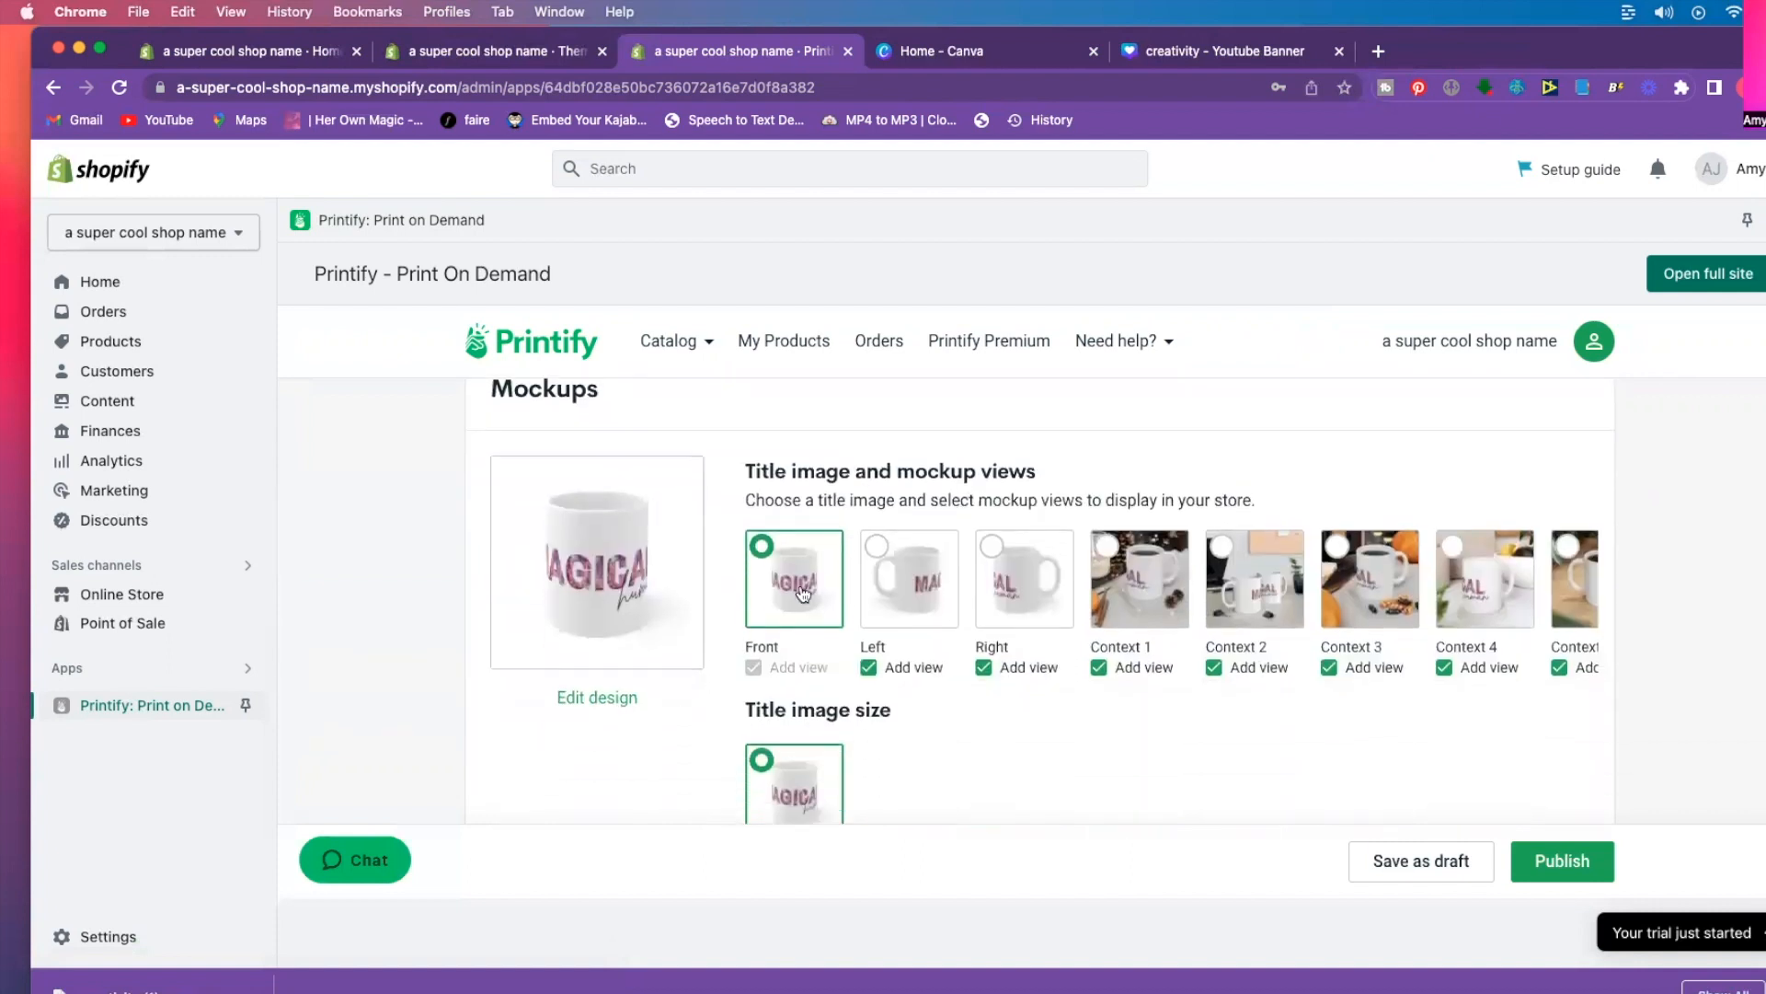
scroll(881, 637, down, 3)
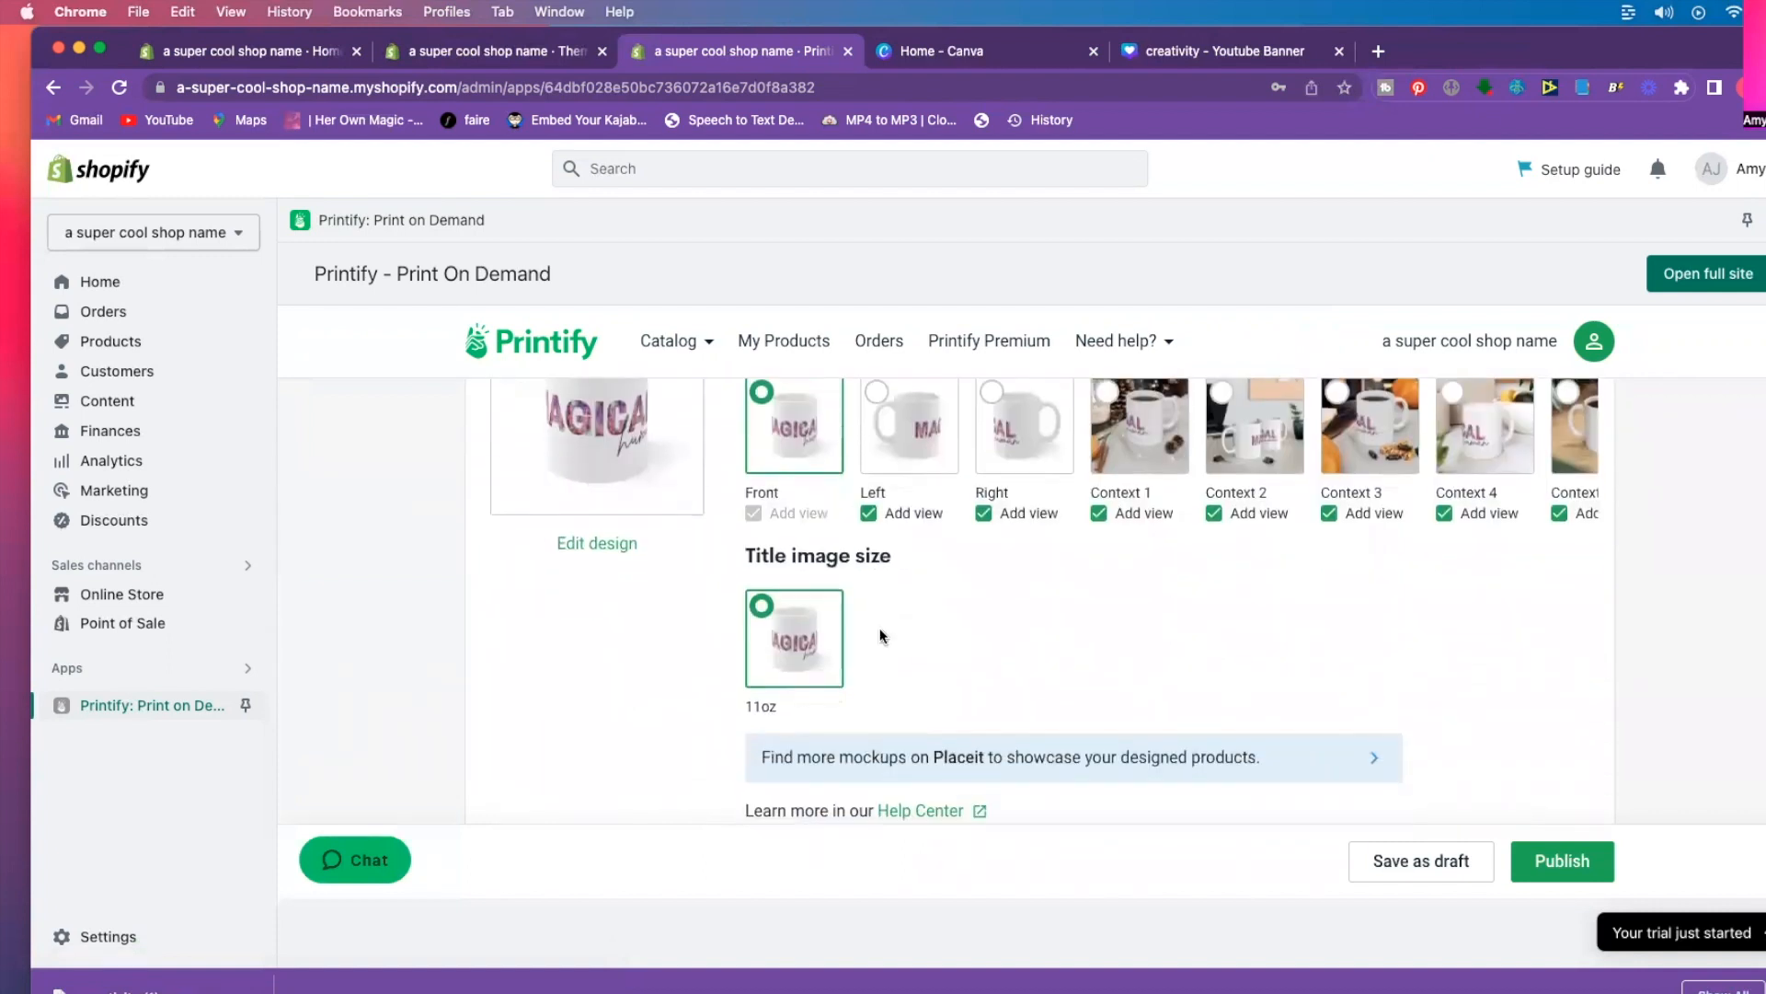
scroll(733, 652, down, 9)
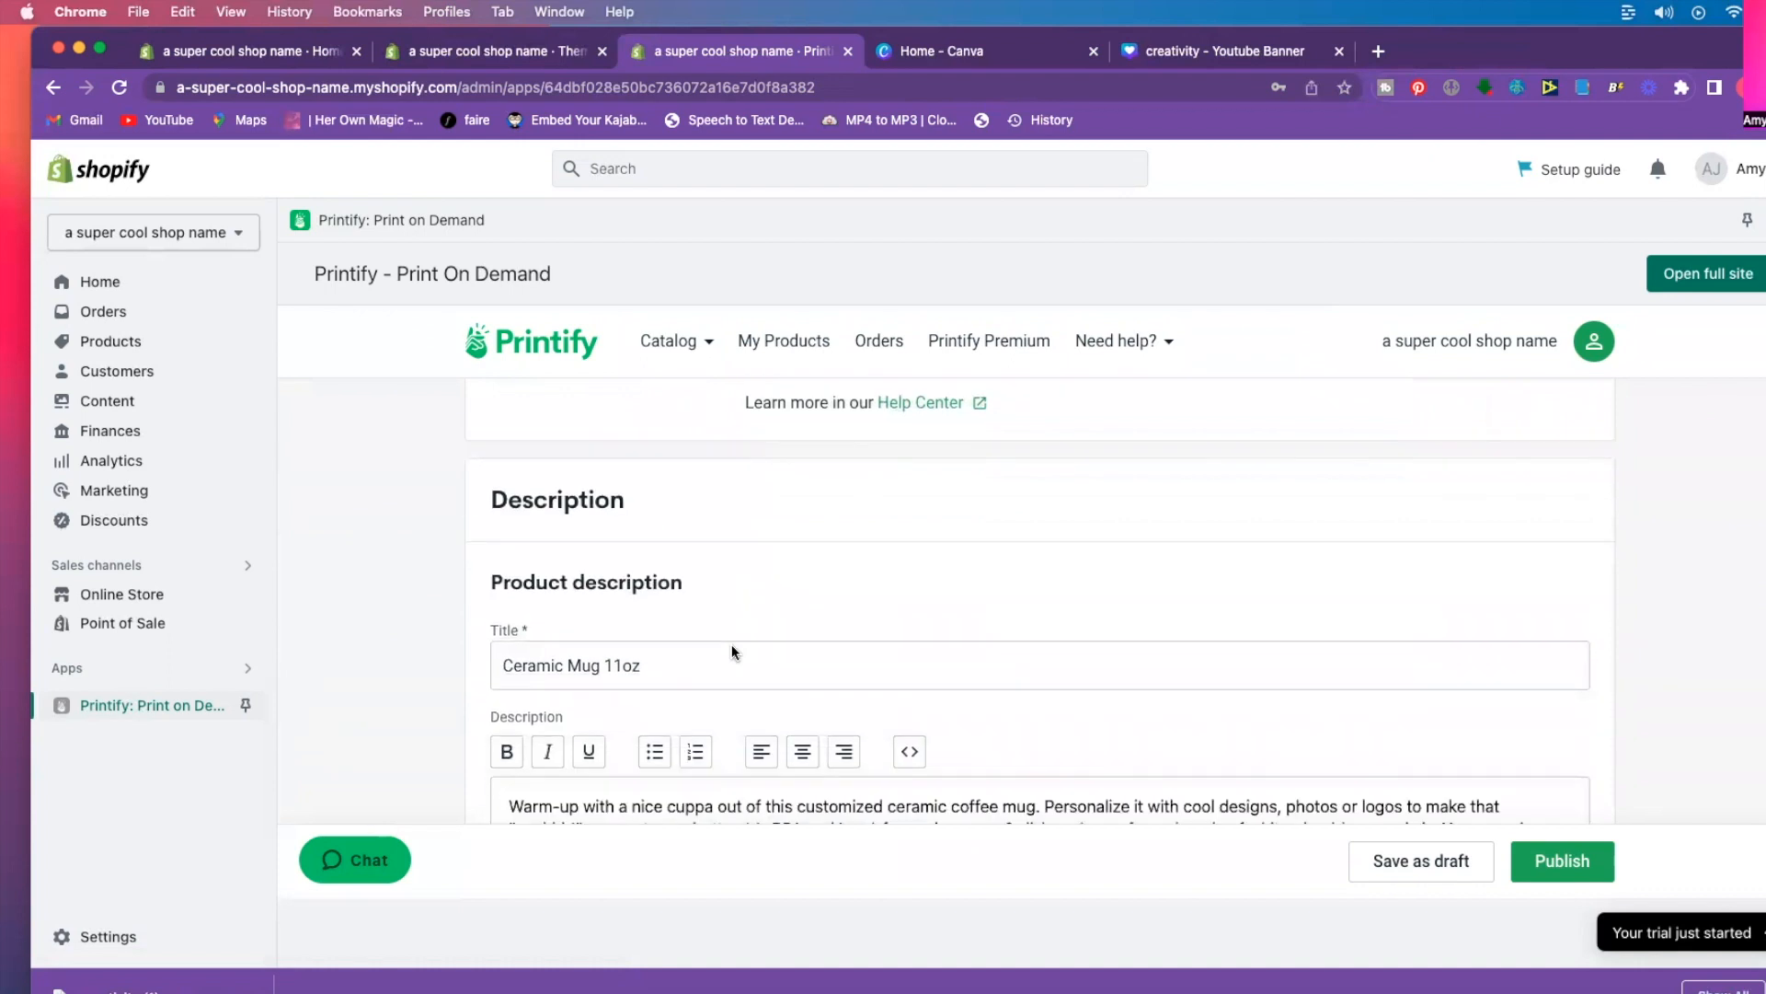
click(502, 624)
text(Magical Huma)
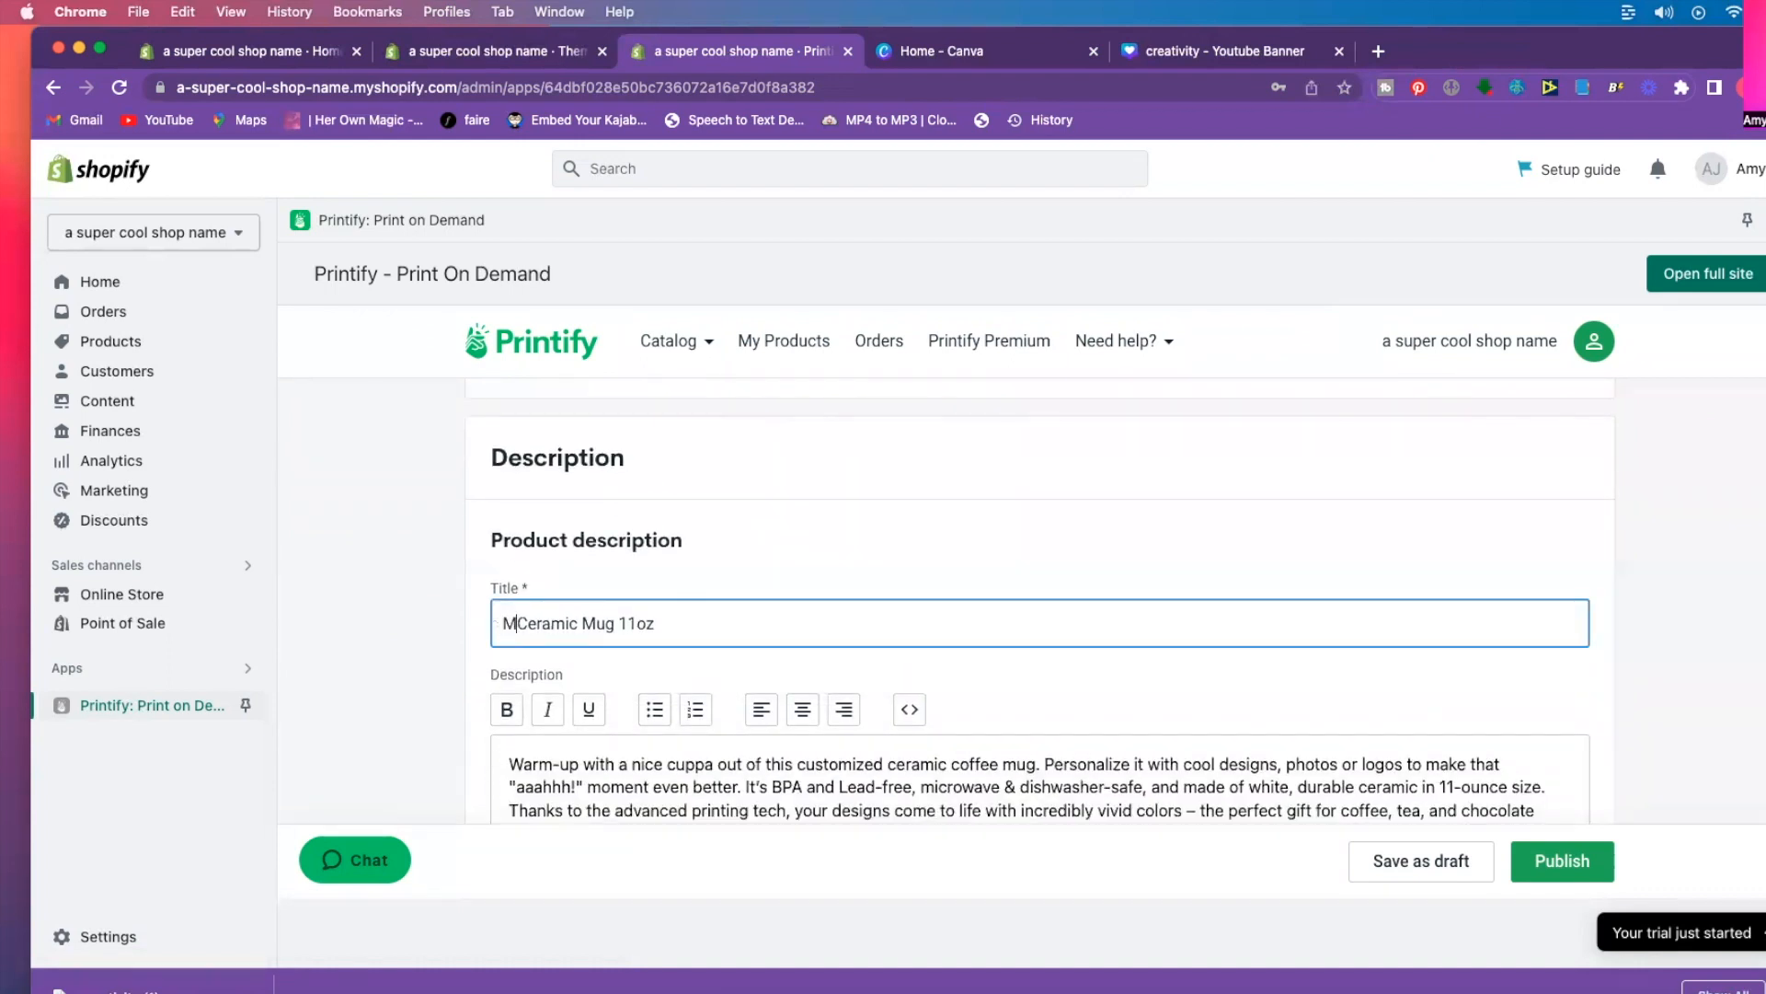
text(n)
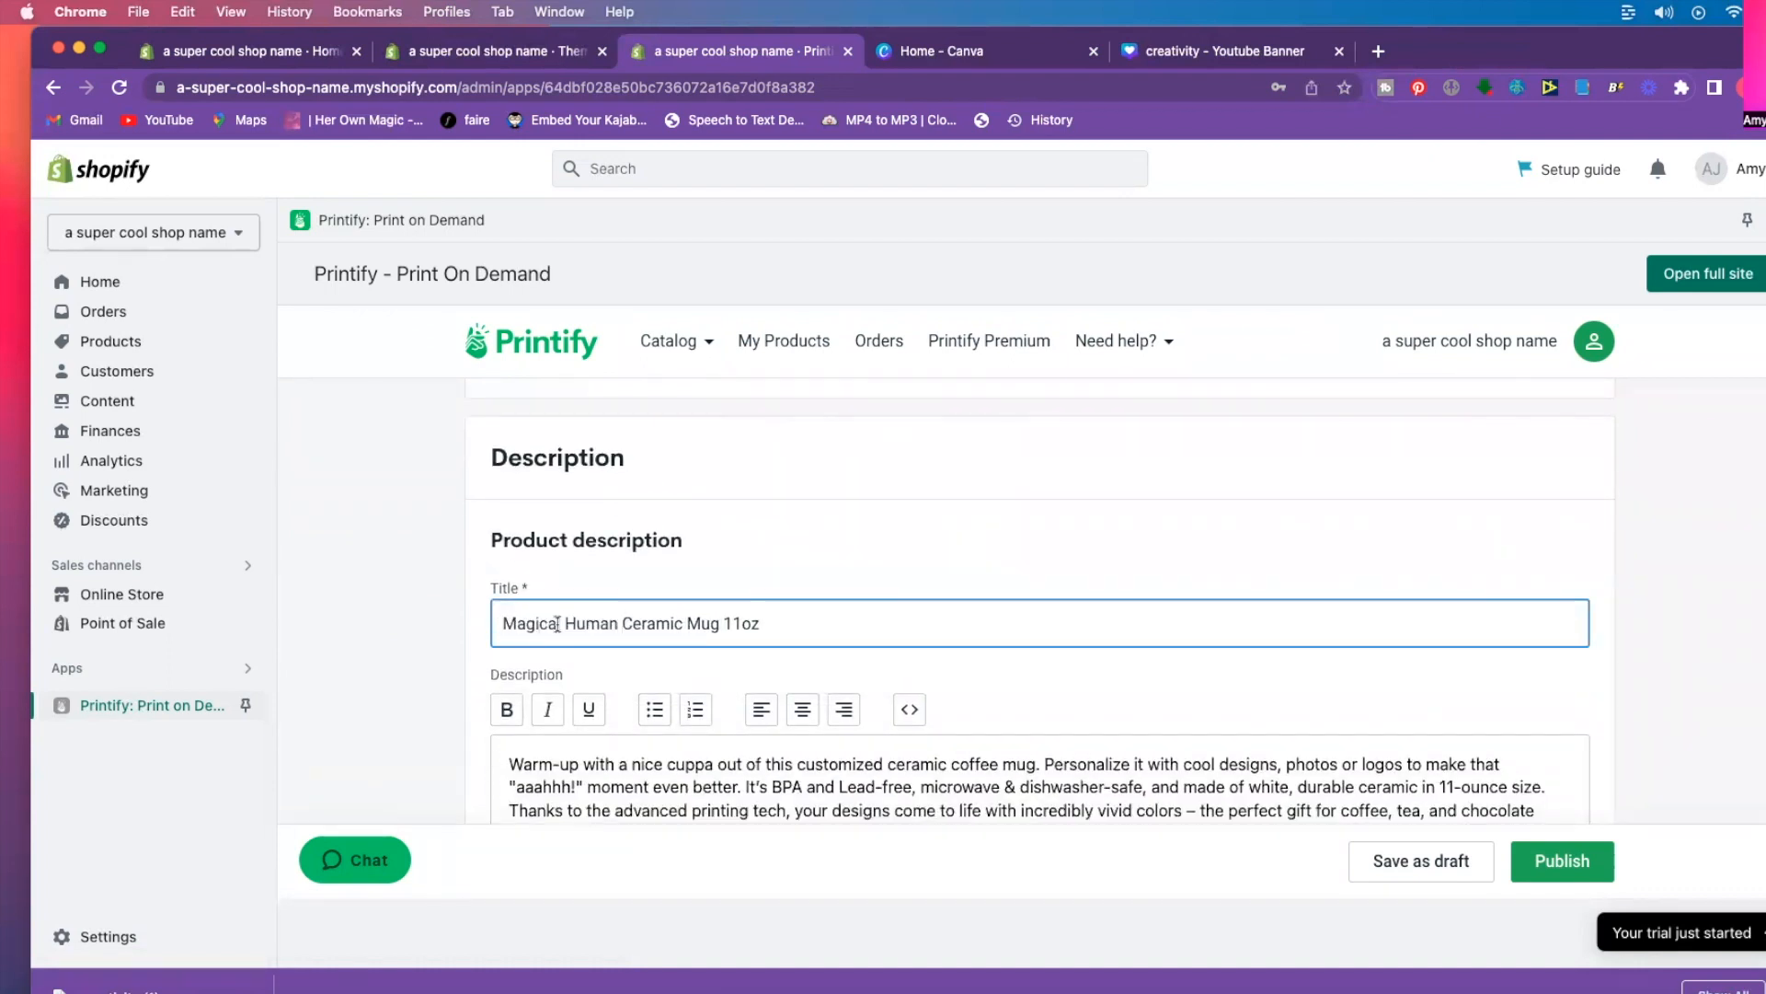
Switch to ChatGPT and ask it to "write a product description about a mug that says magical human".
scroll(598, 626, down, 3)
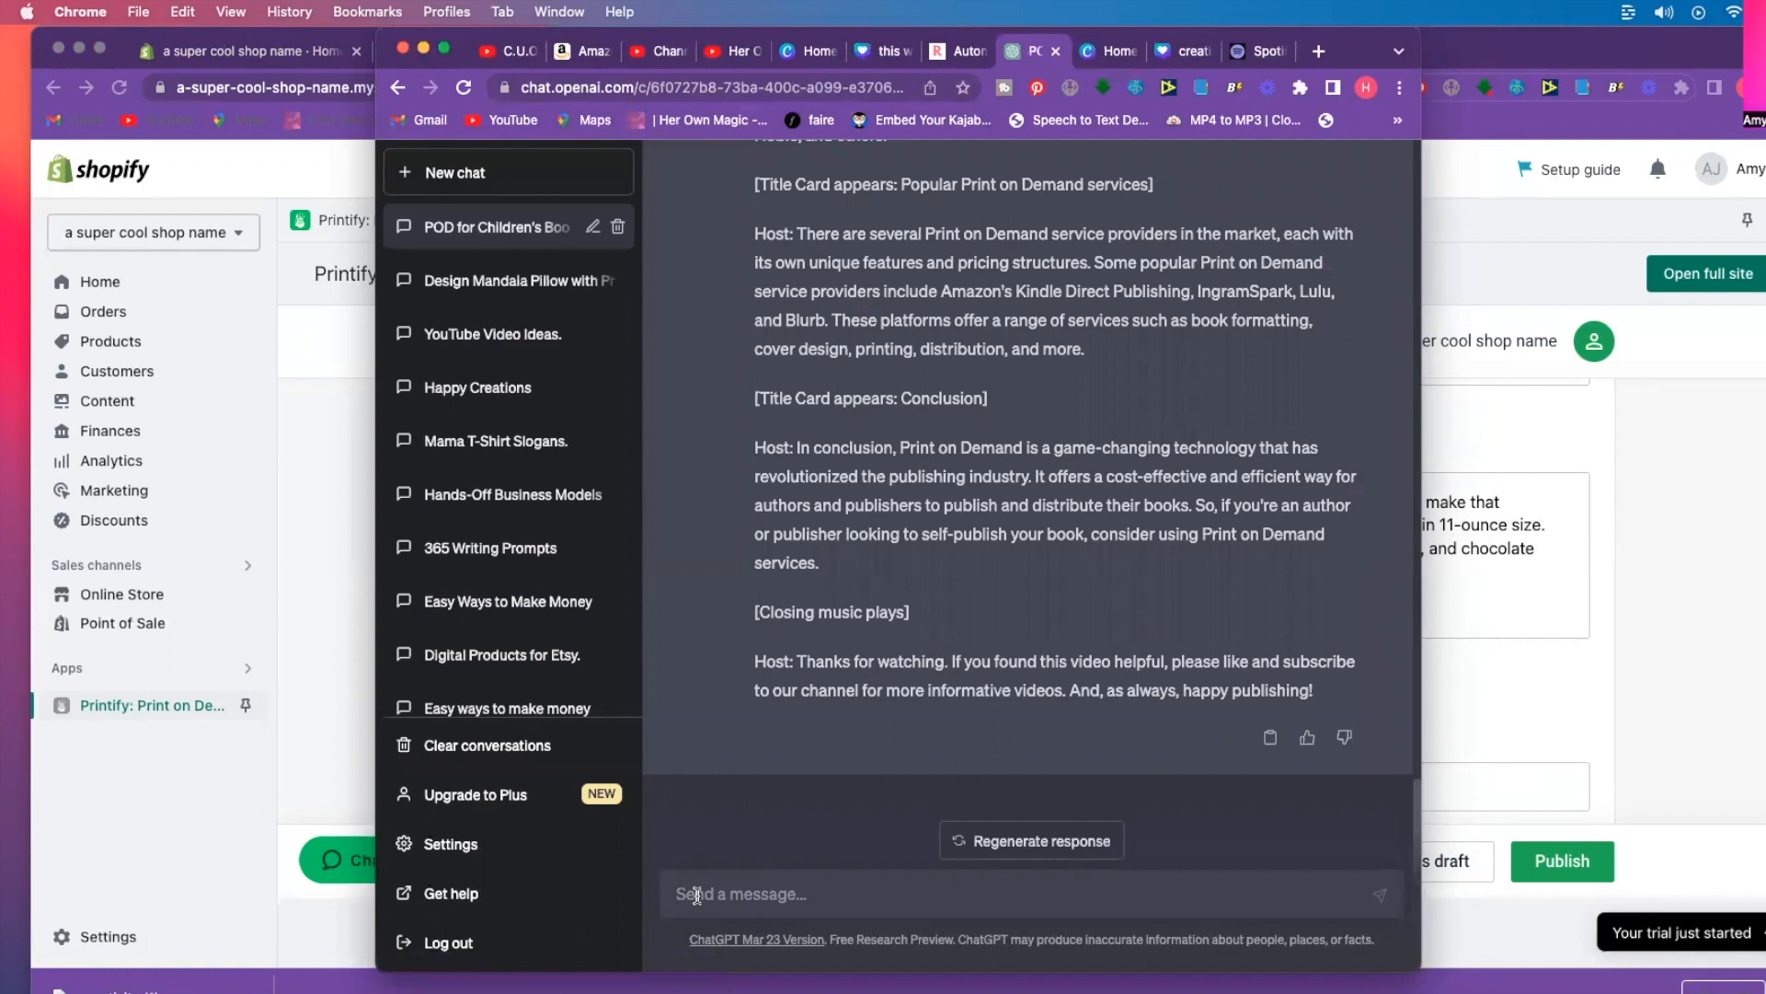
click(697, 895)
text(write a product description about a mug that says magical human)
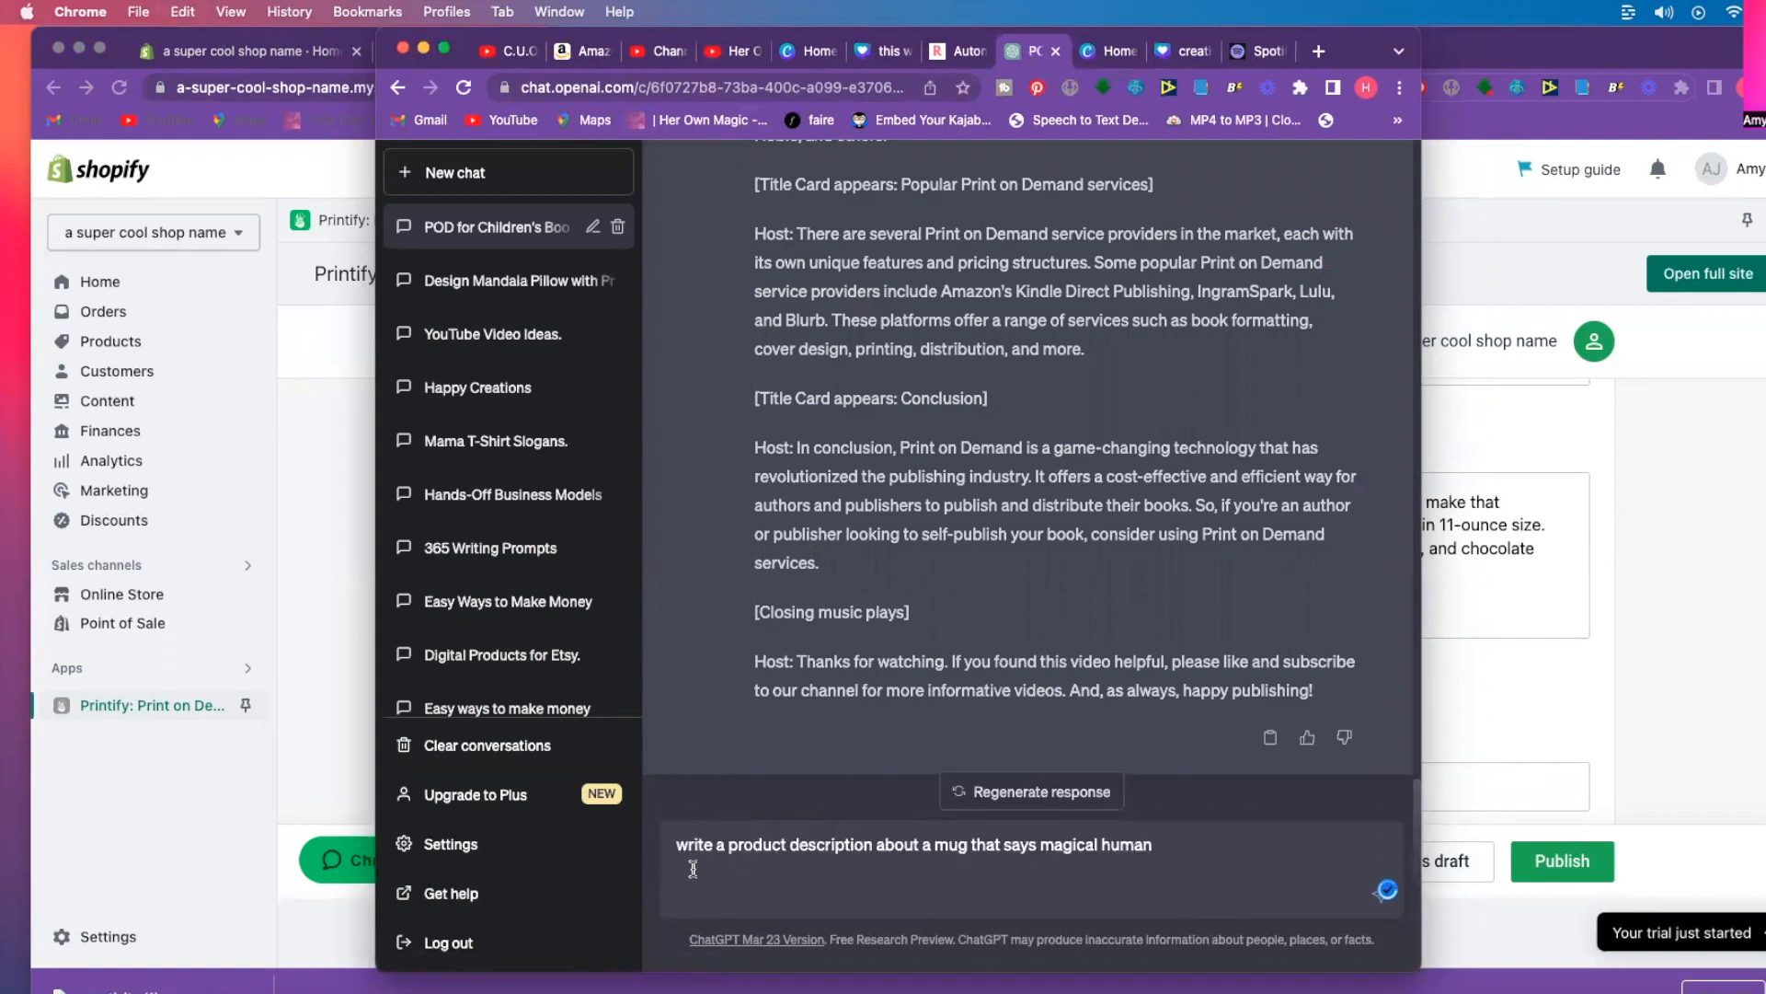
key(BackSpace)
key(BackSpace)
key(Return)
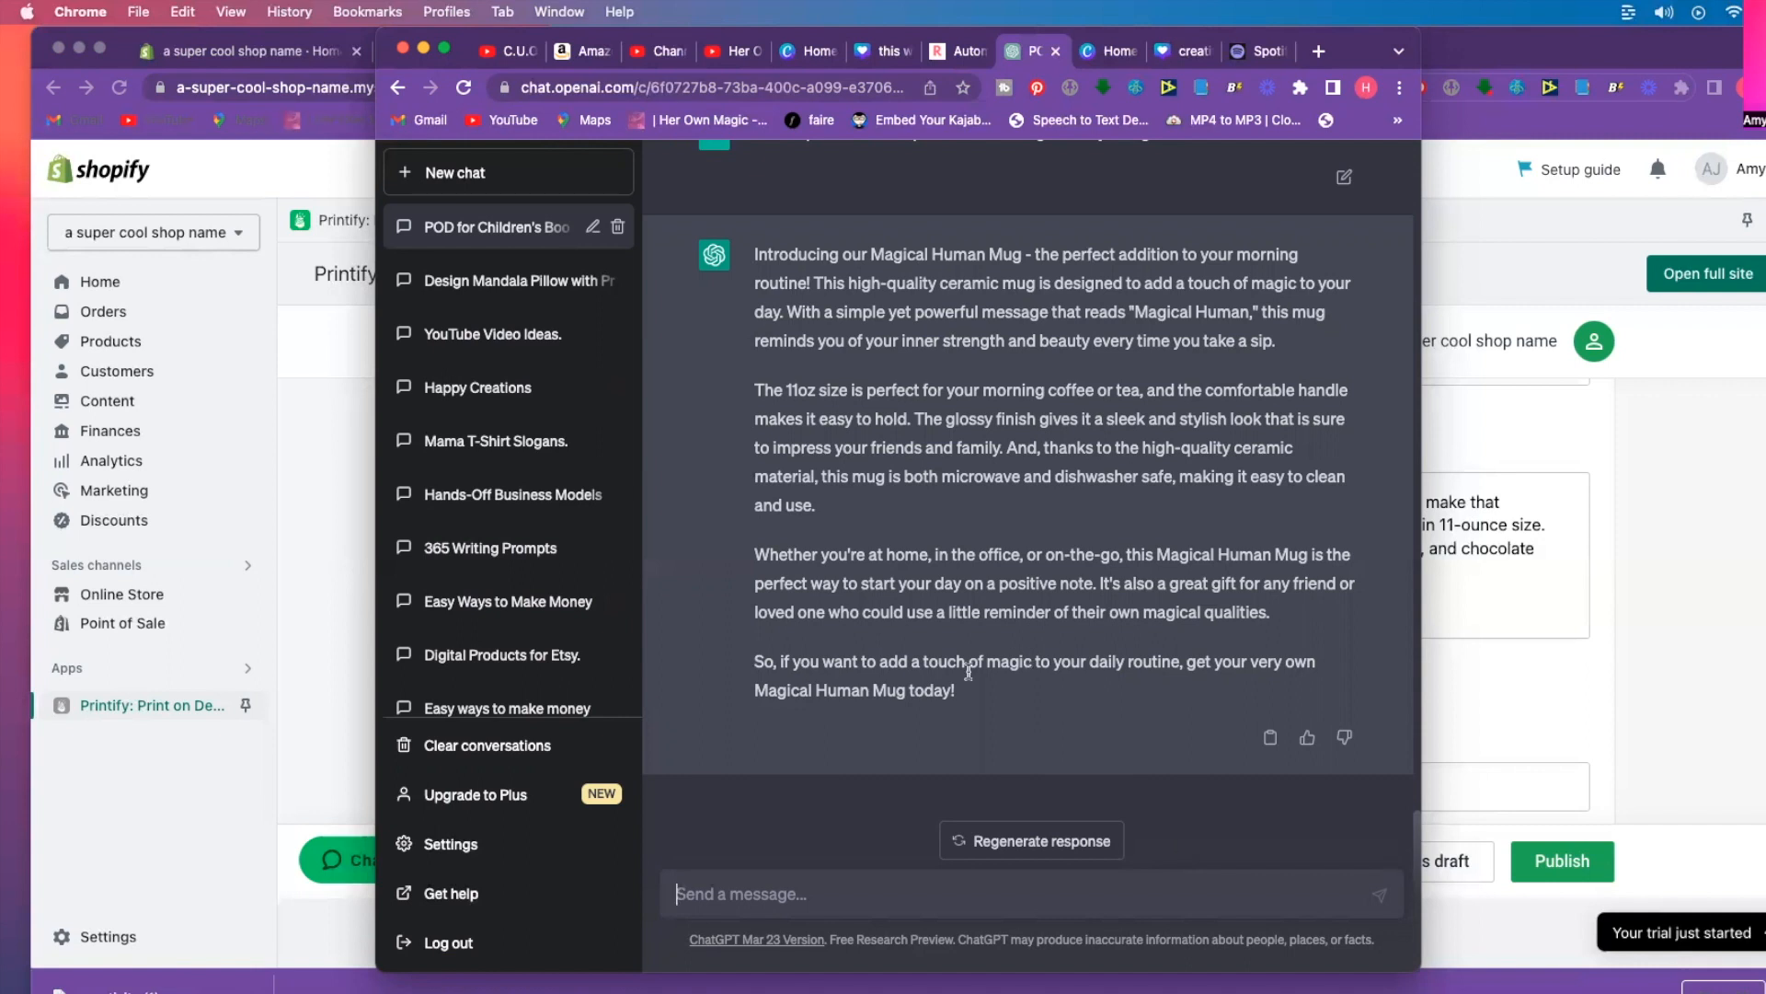
Copy the whole generated mug description and move the ChatGPT window away from the Printify product page.
drag(977, 697, 753, 260)
key(super+c)
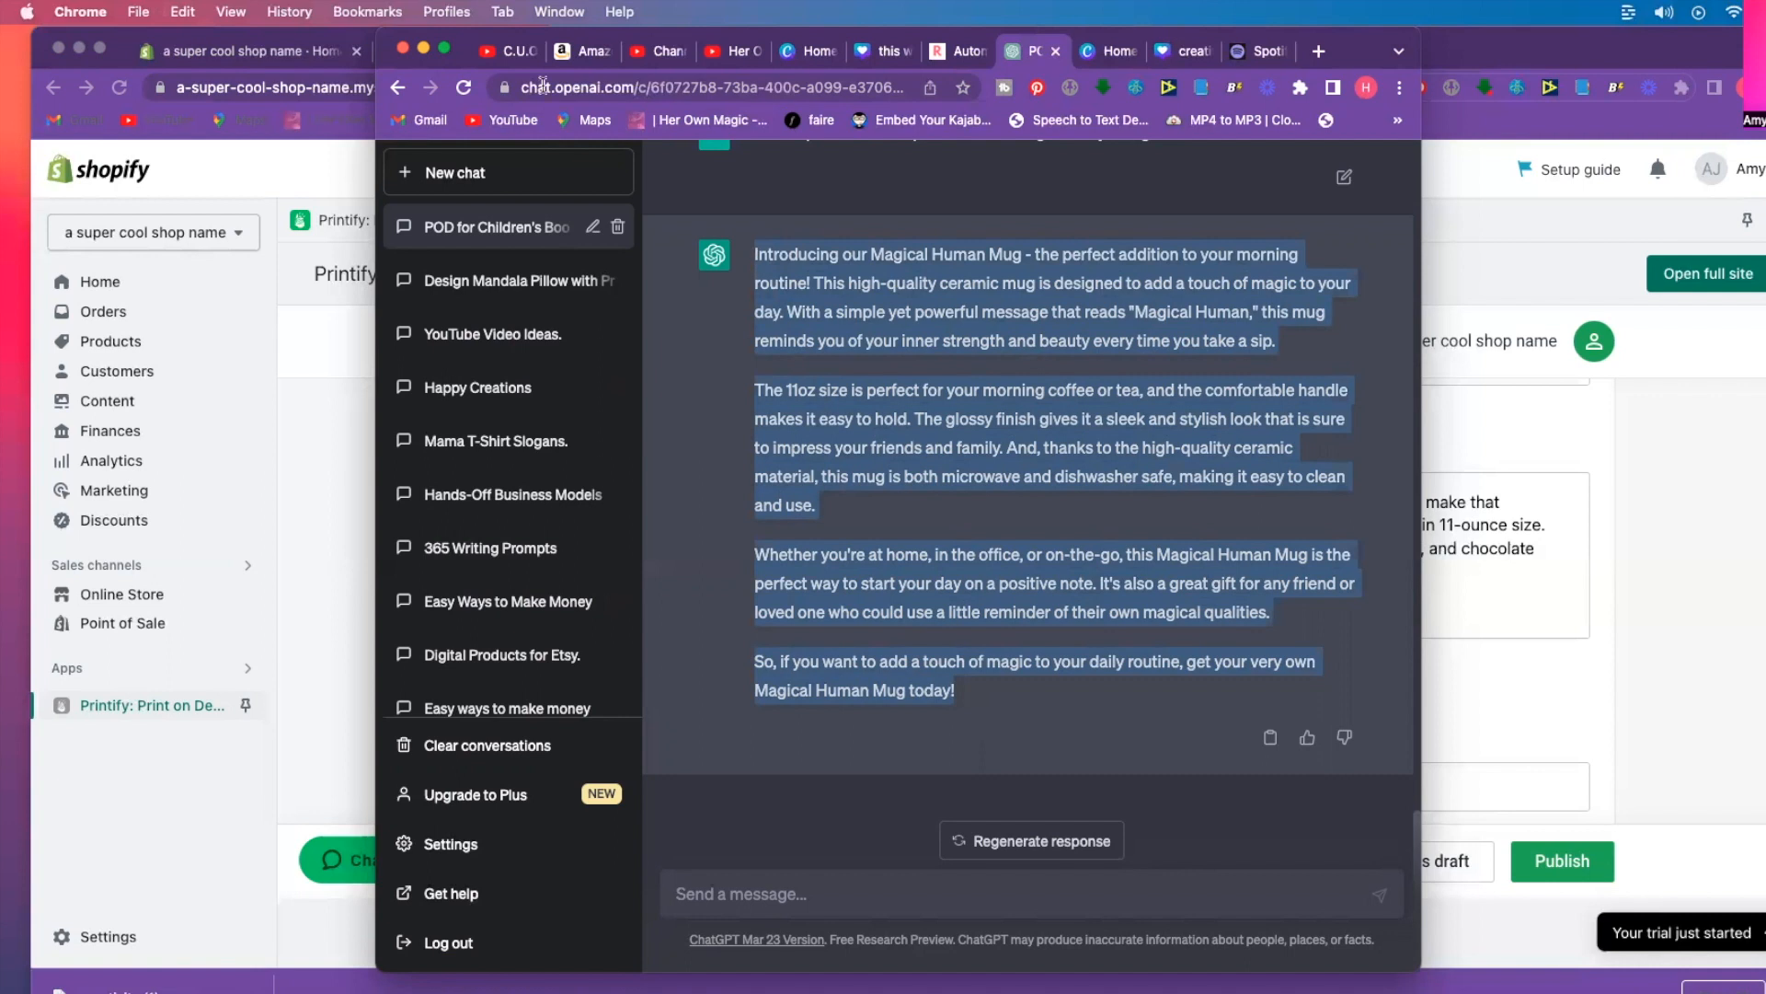
drag(459, 39, 1761, 83)
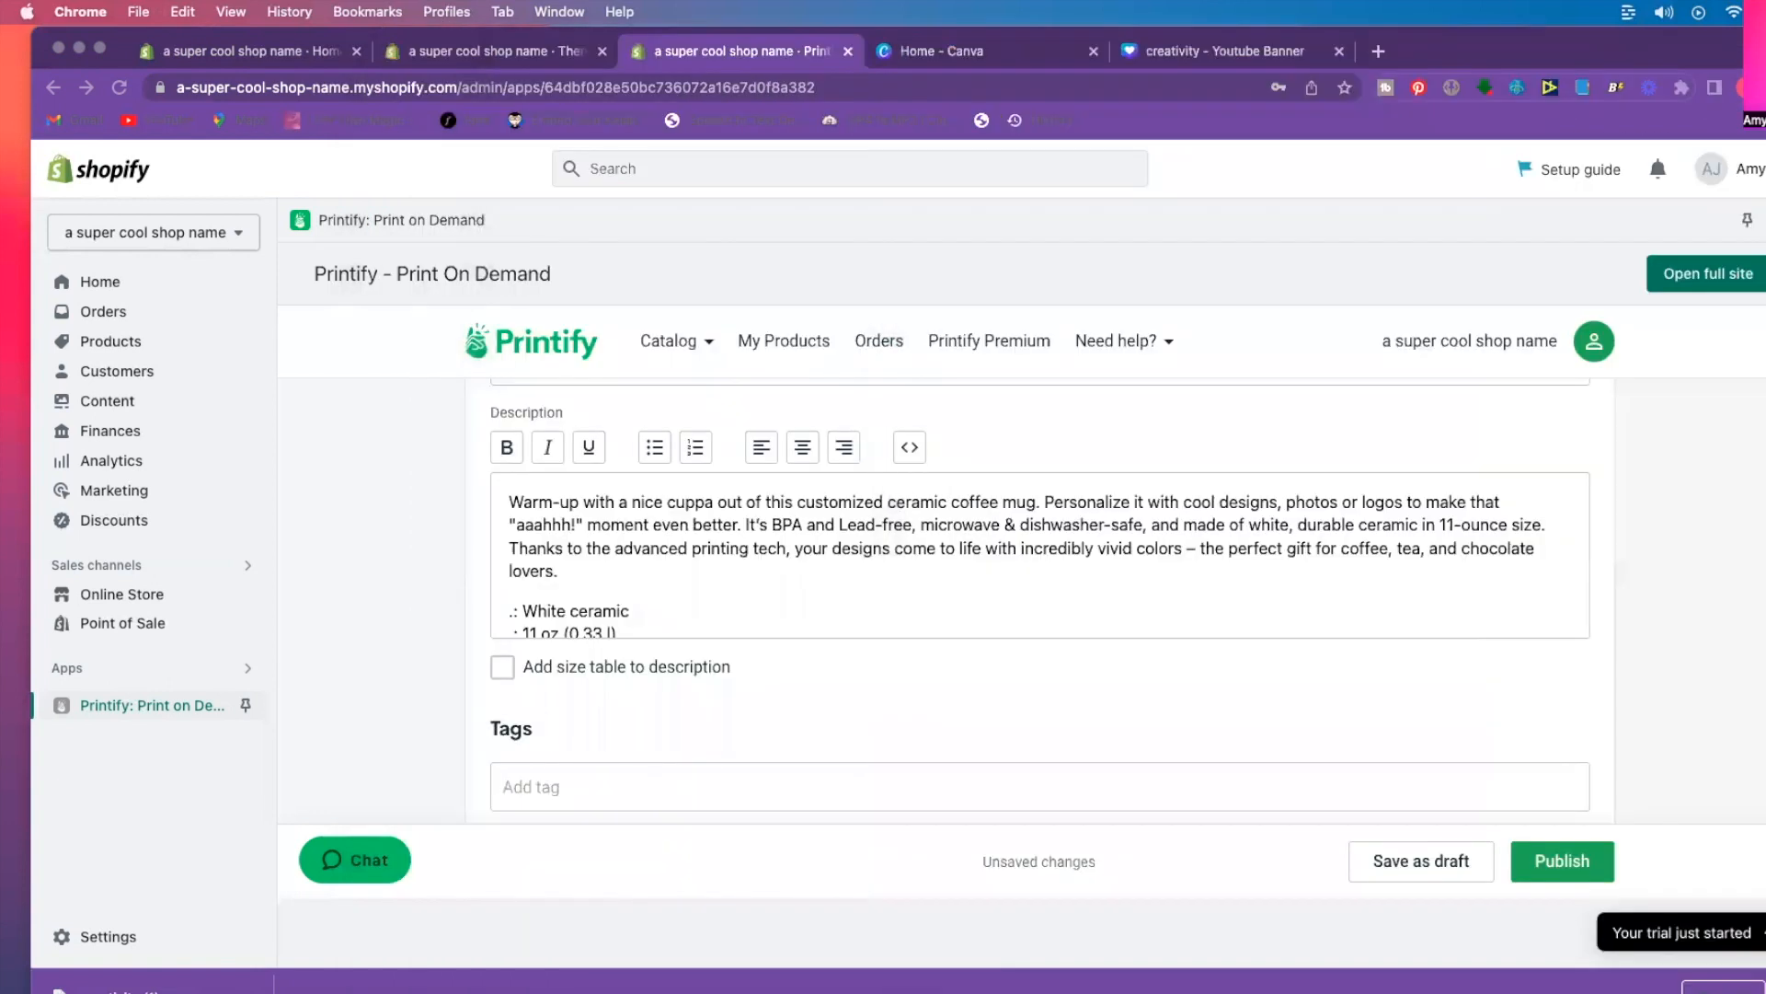
Replace the mug's description source code with the copied text, save it and break the text into paragraphs.
scroll(709, 580, down, 2)
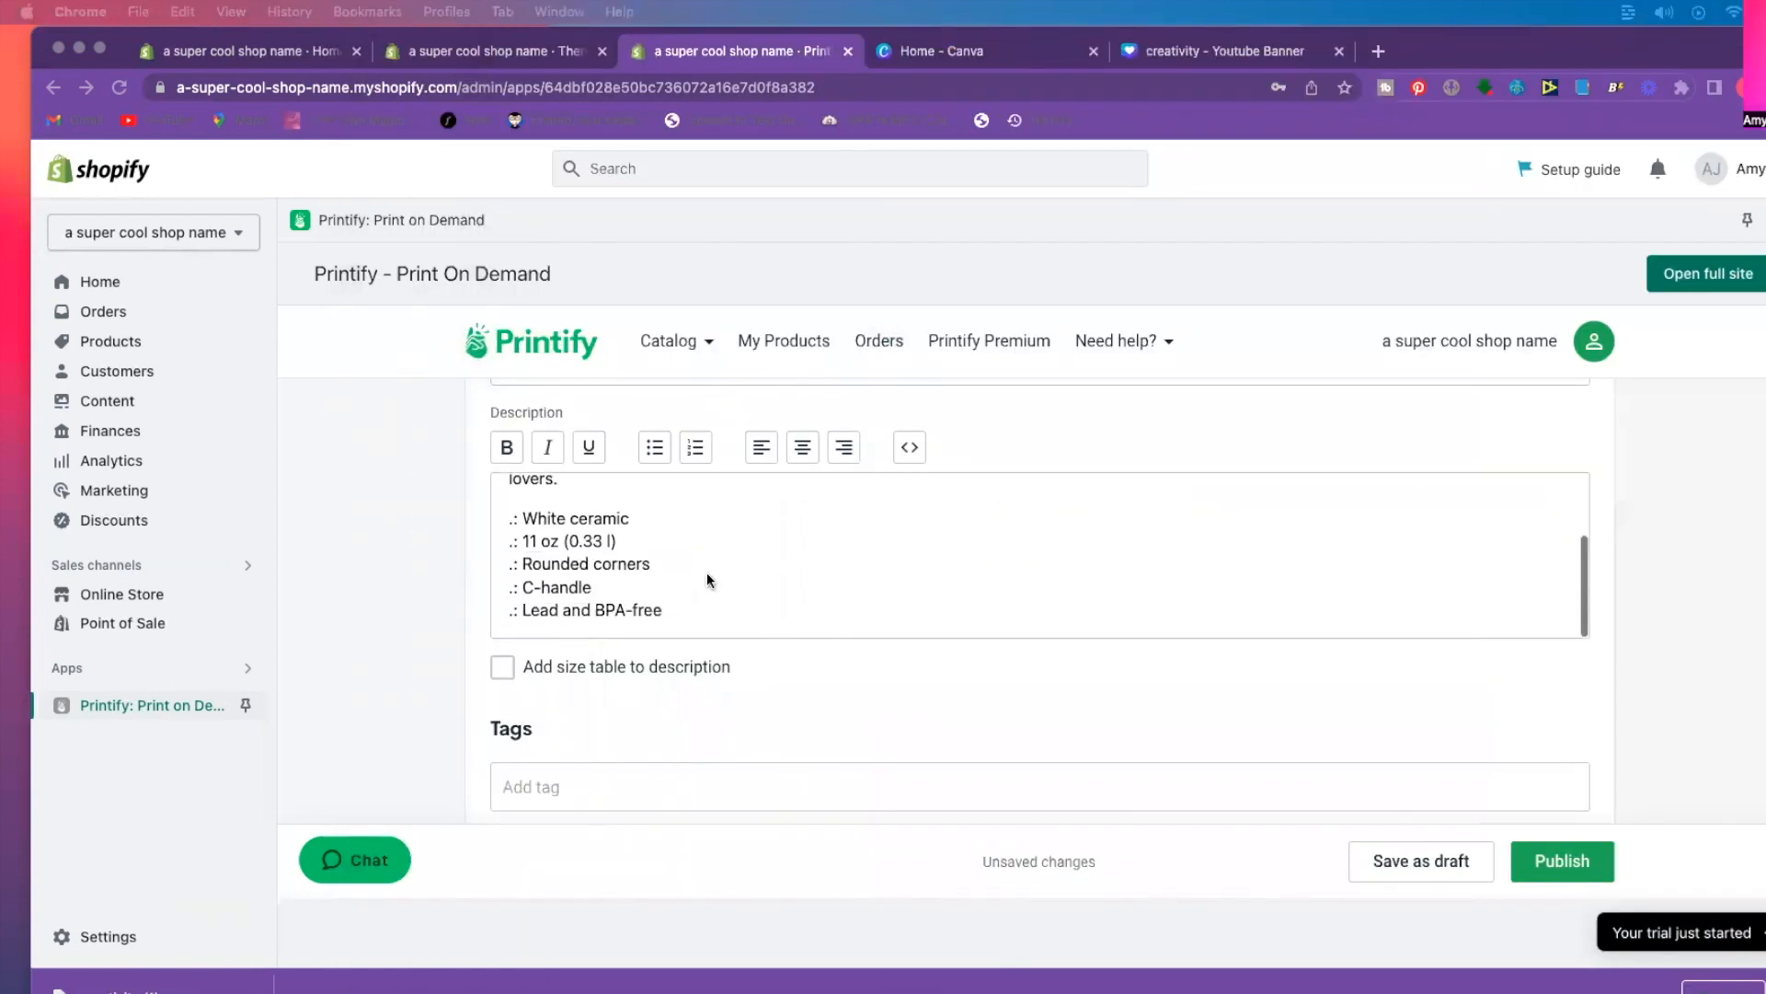
scroll(709, 579, up, 3)
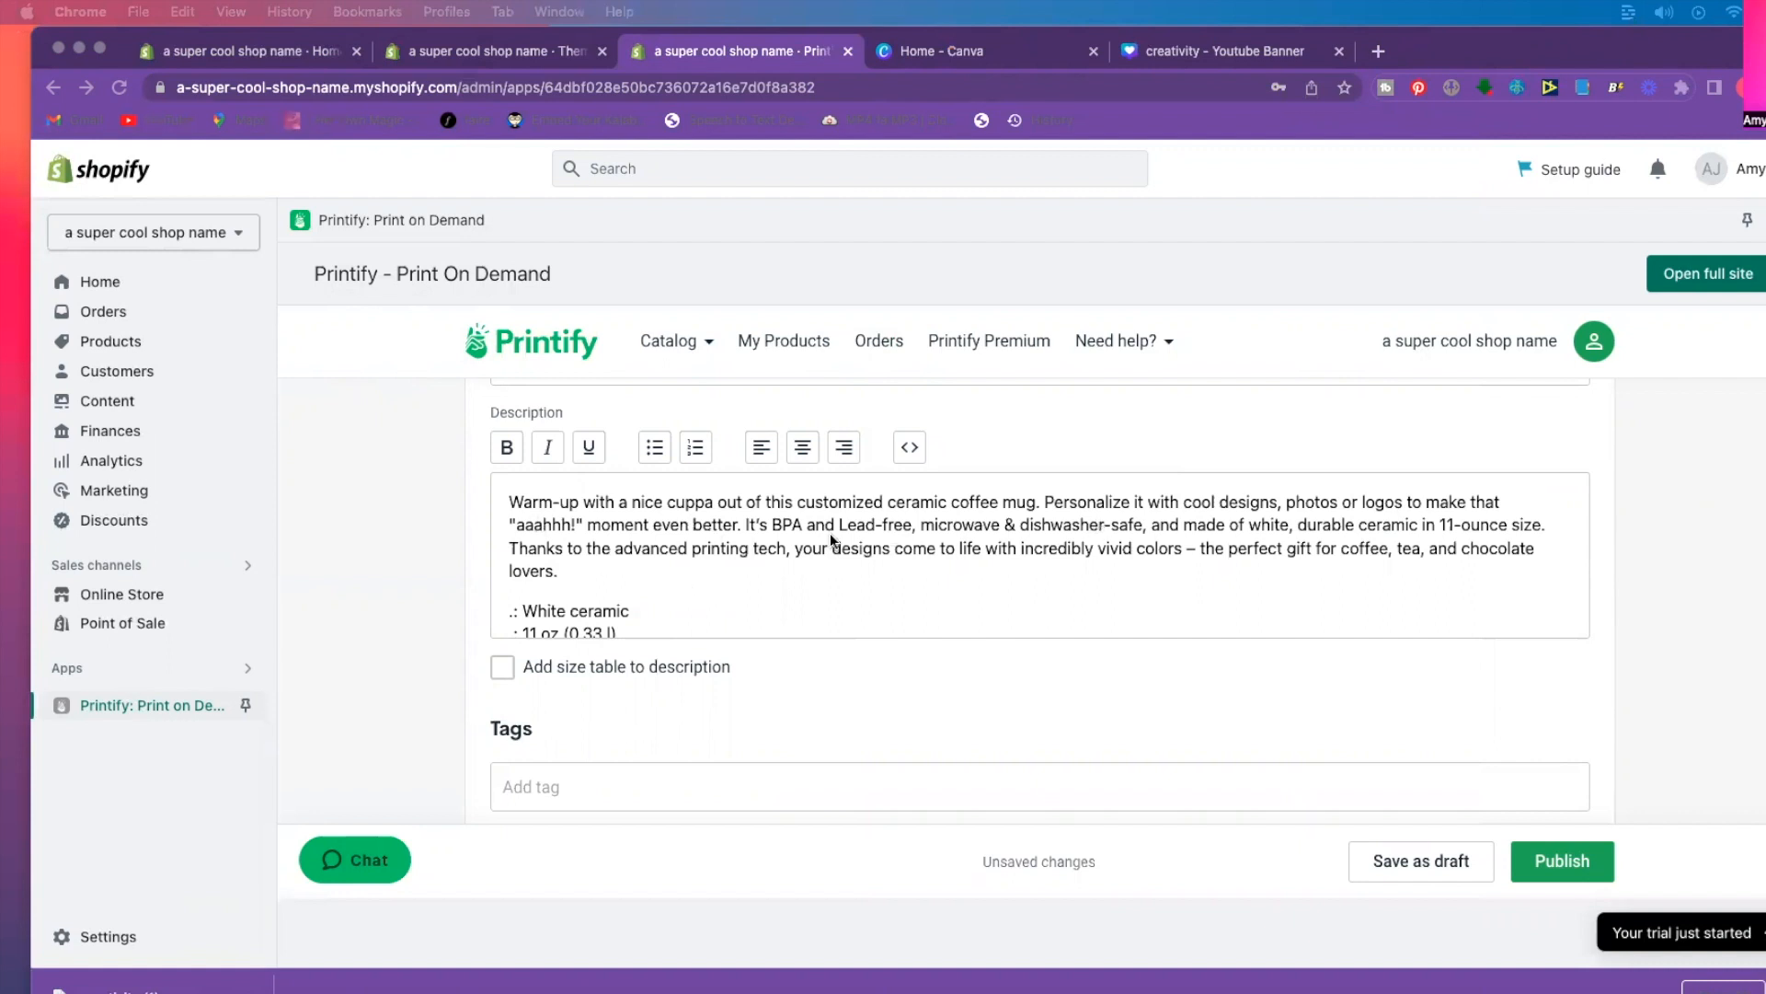
click(802, 574)
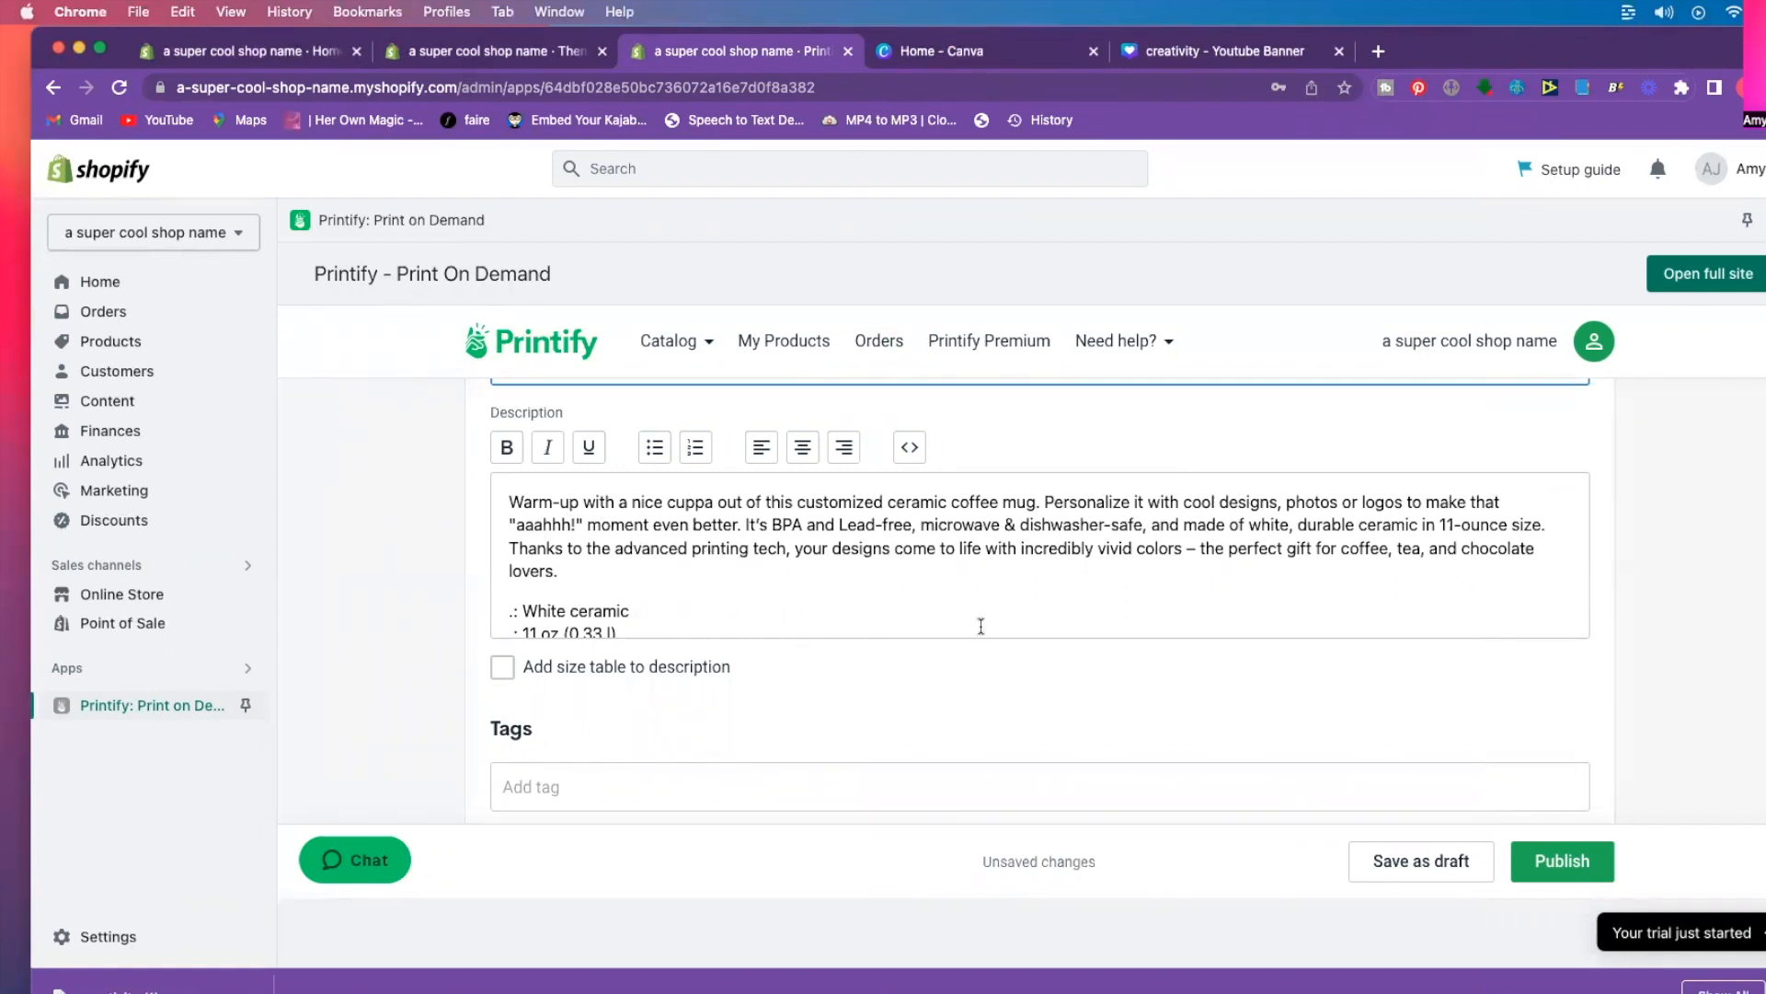
scroll(761, 577, down, 1)
scroll(761, 576, up, 1)
click(514, 498)
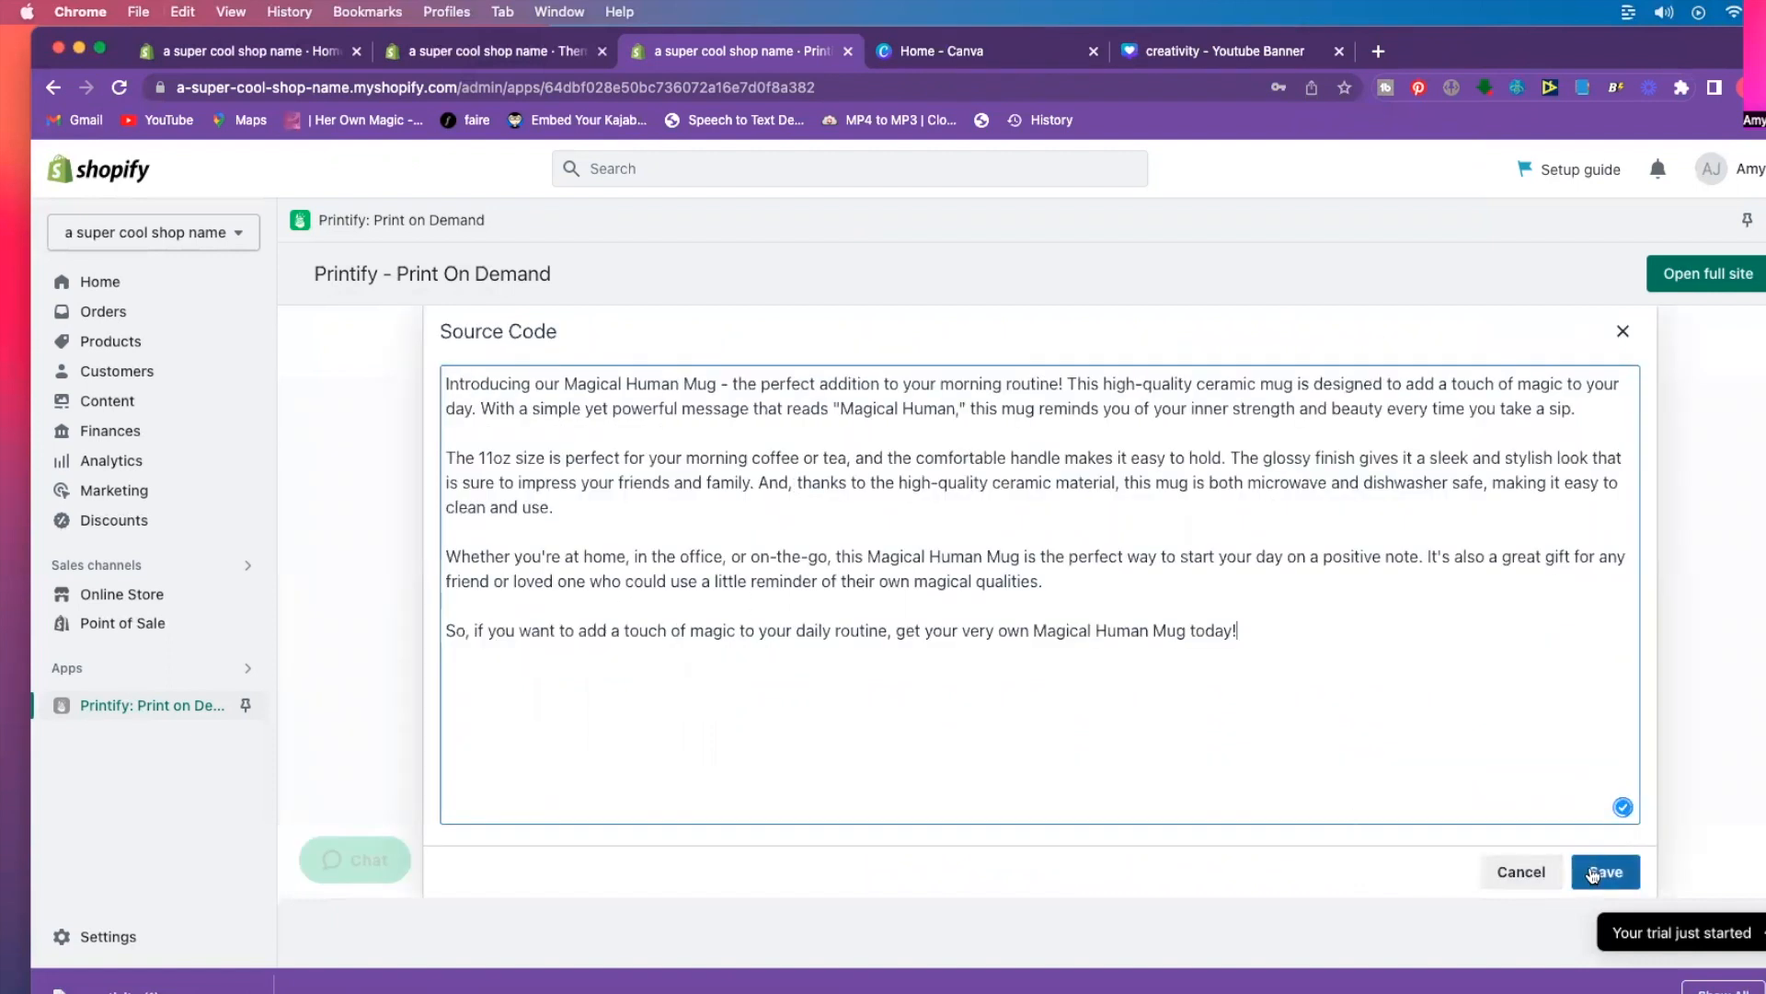
click(1601, 867)
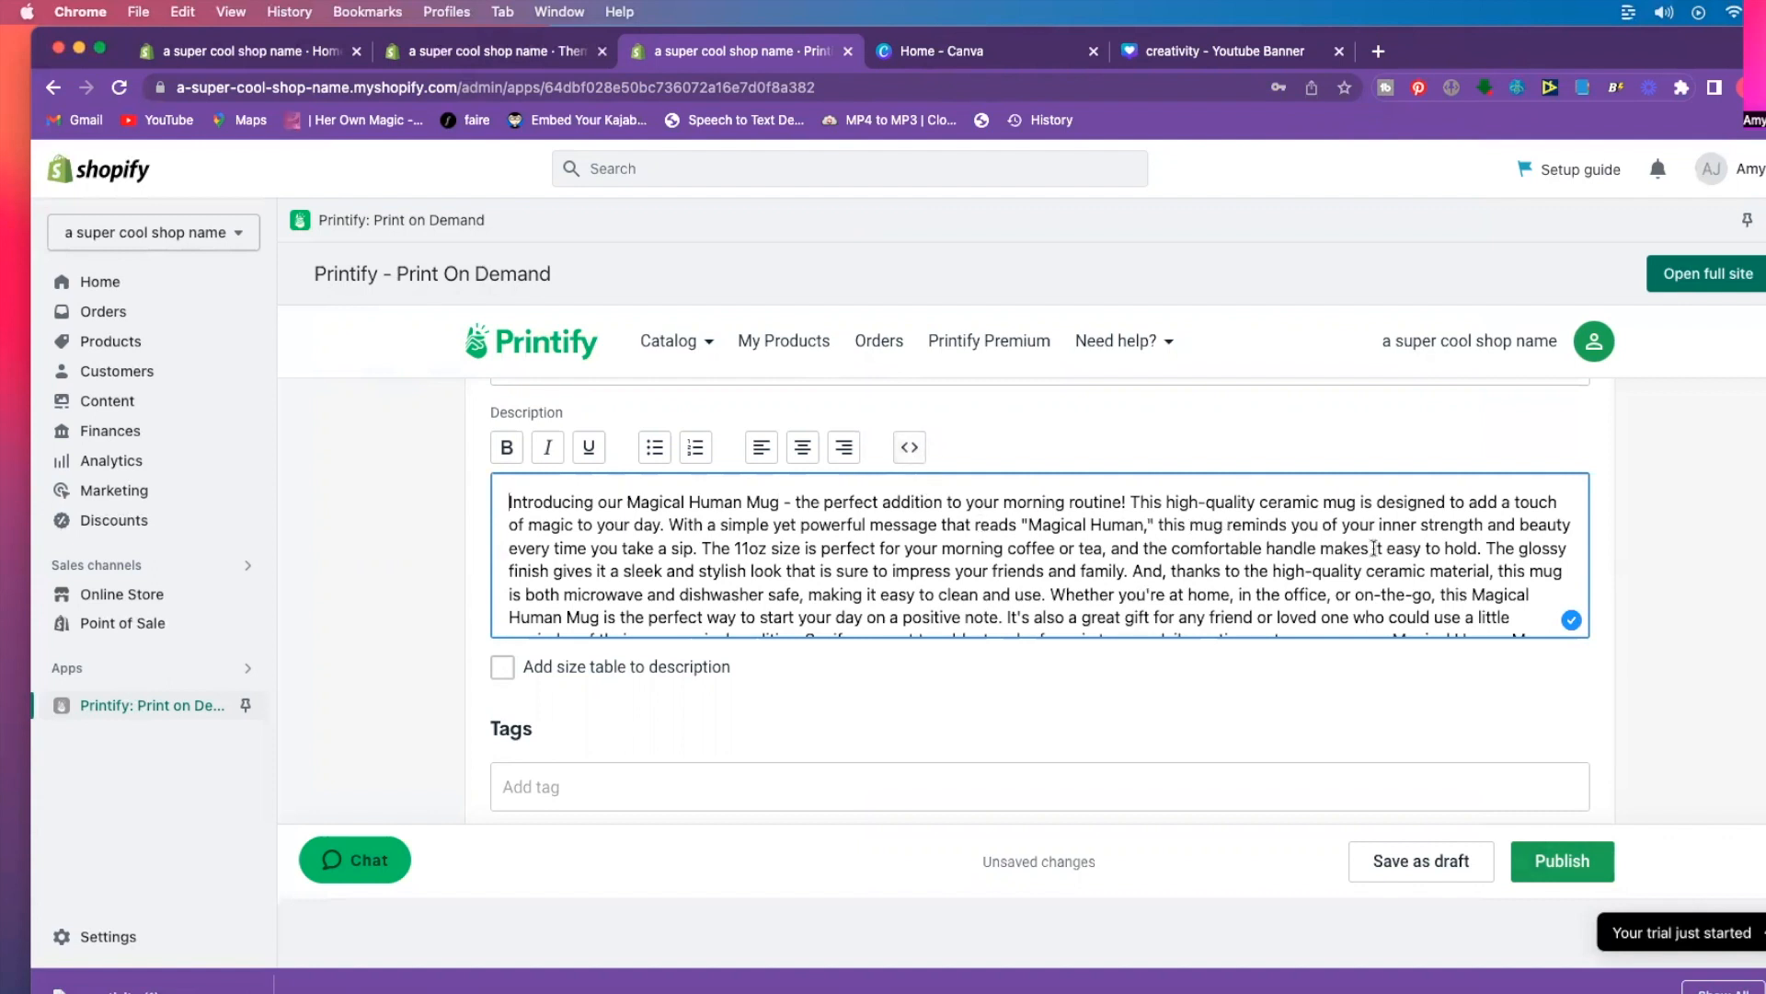
click(1135, 501)
key(Return)
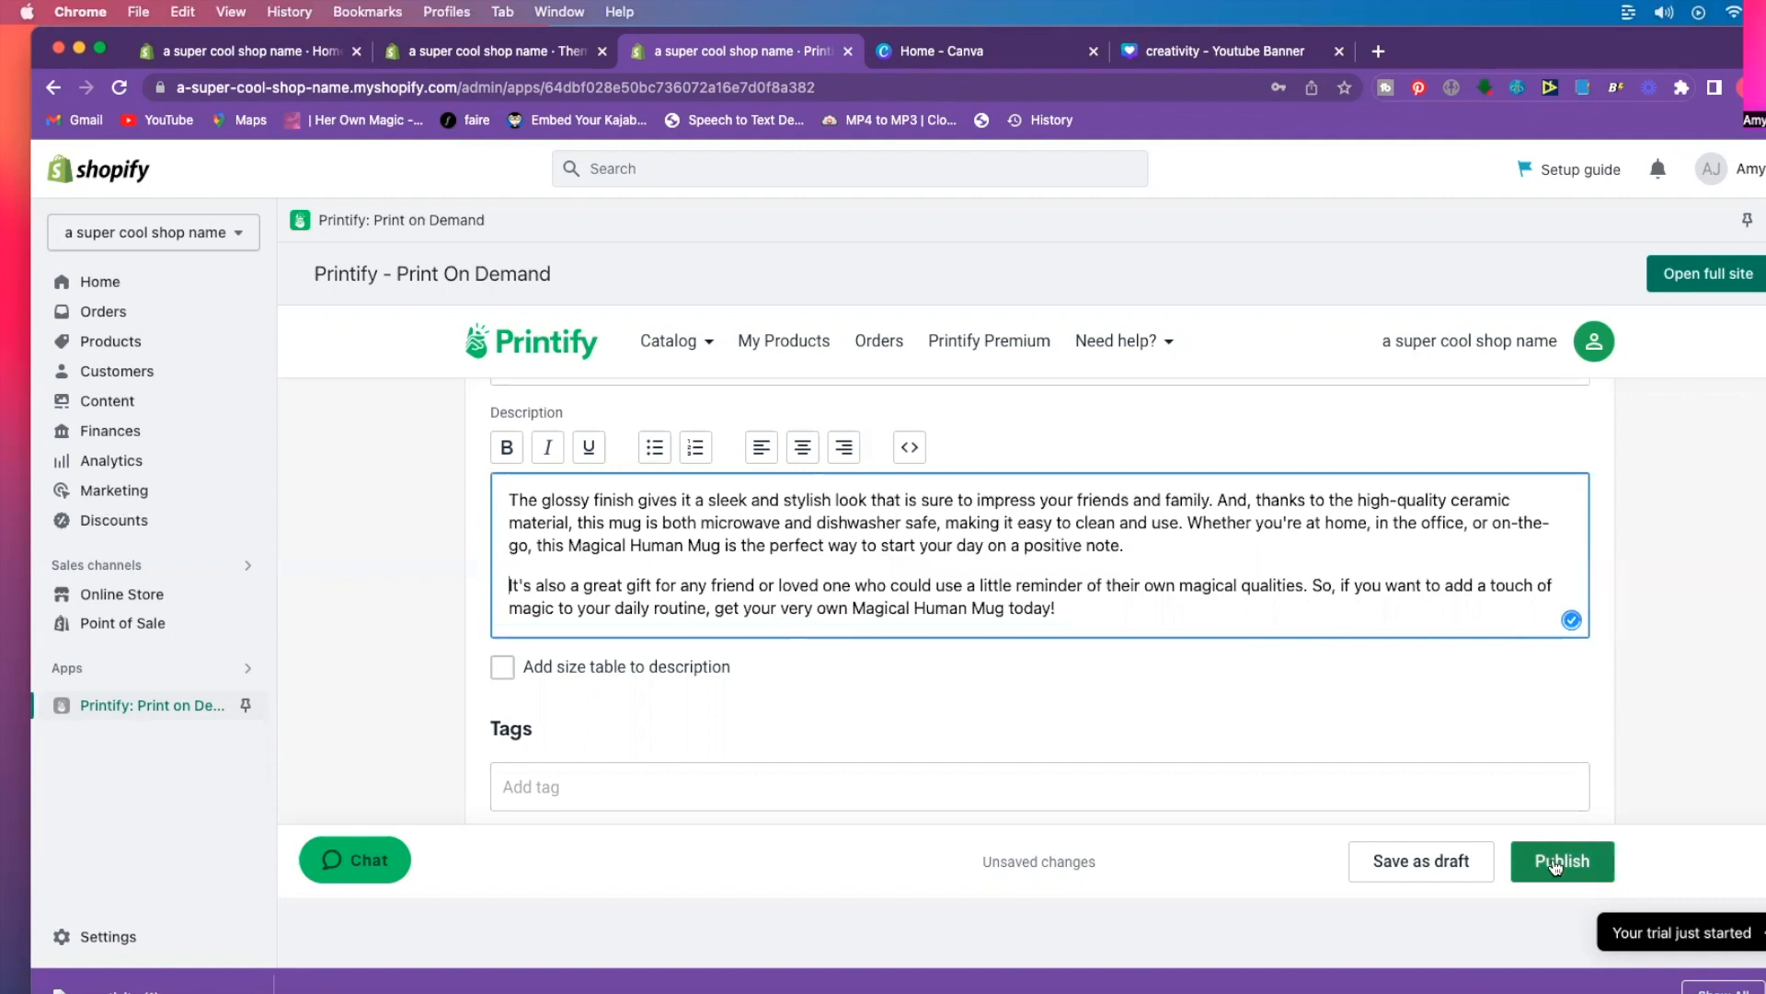
Set the retail price of the 11oz mug variant to USD 9.99.
scroll(1009, 665, down, 3)
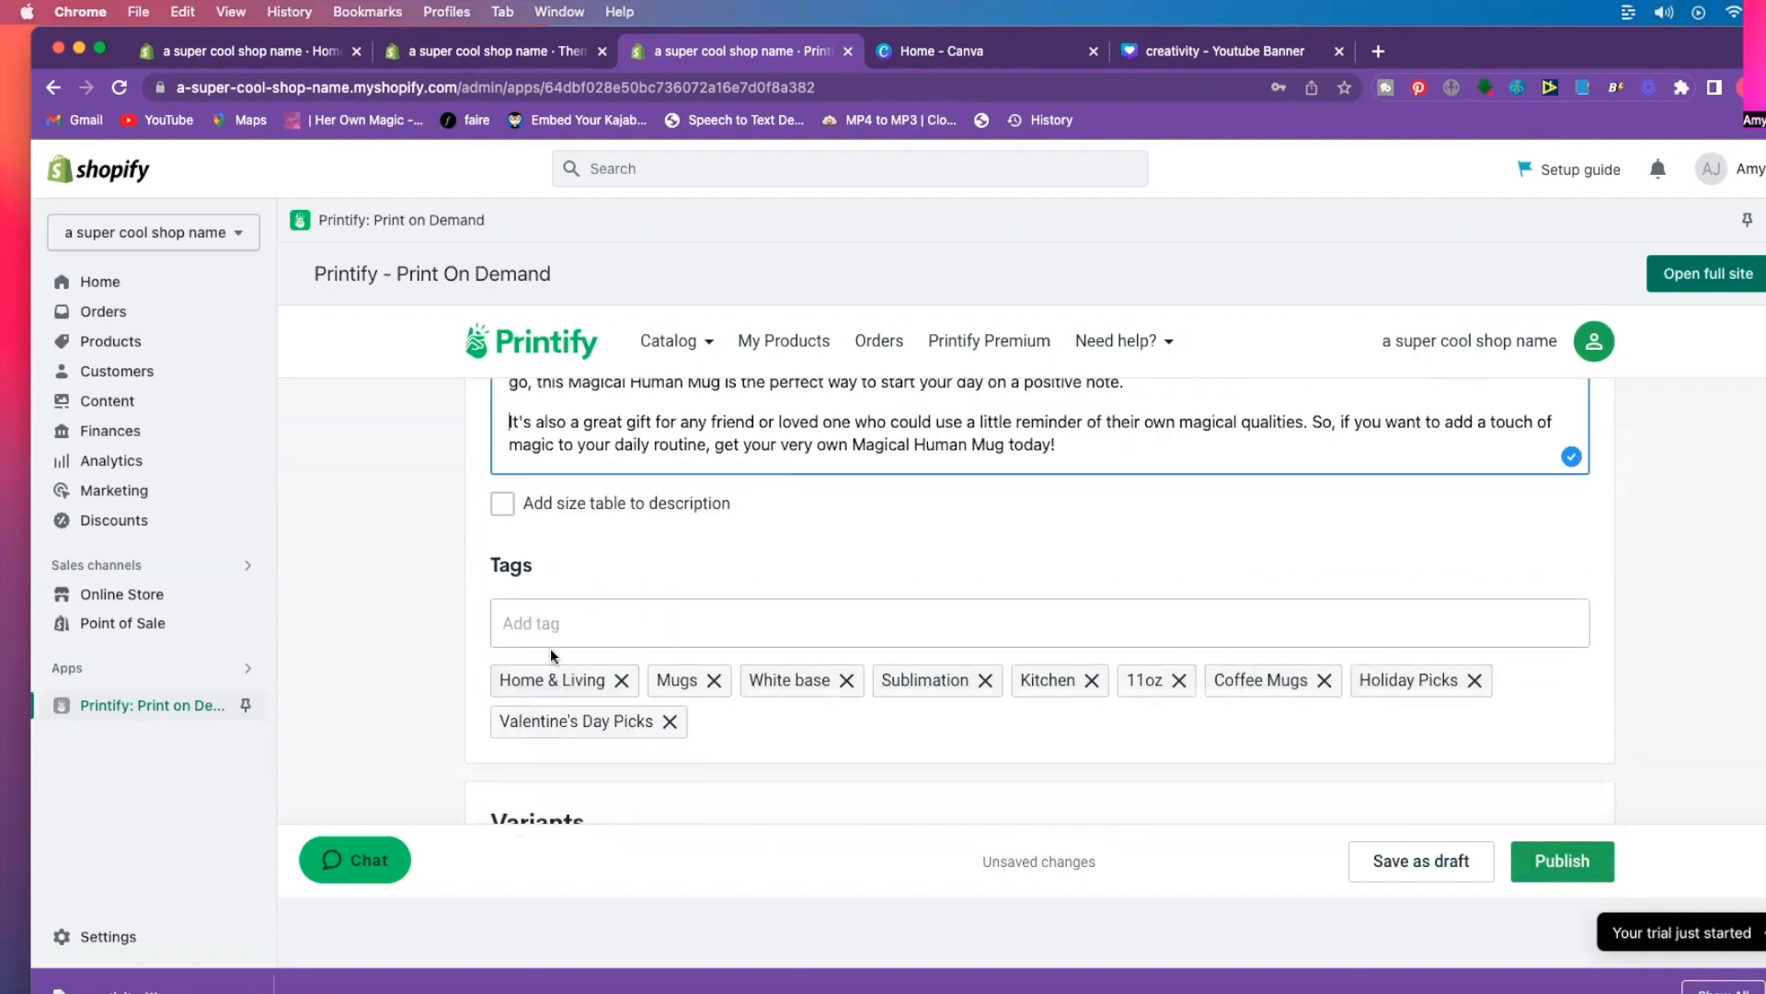
scroll(920, 699, down, 1)
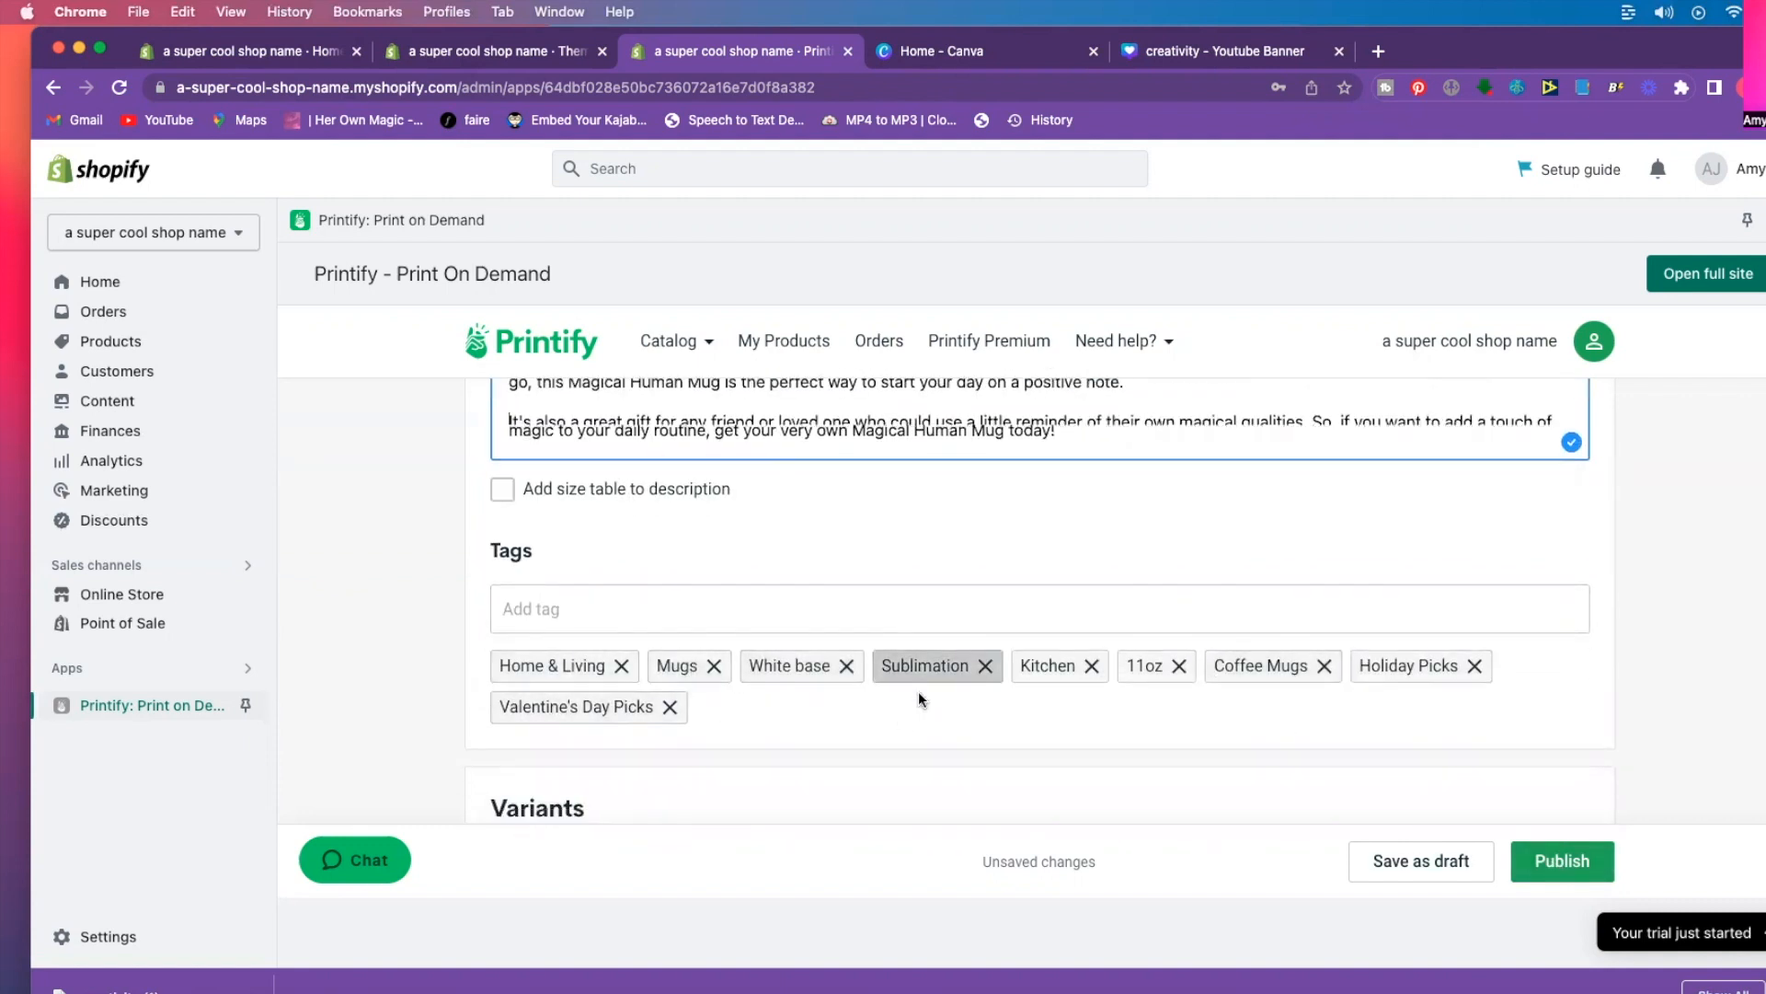
scroll(918, 692, down, 5)
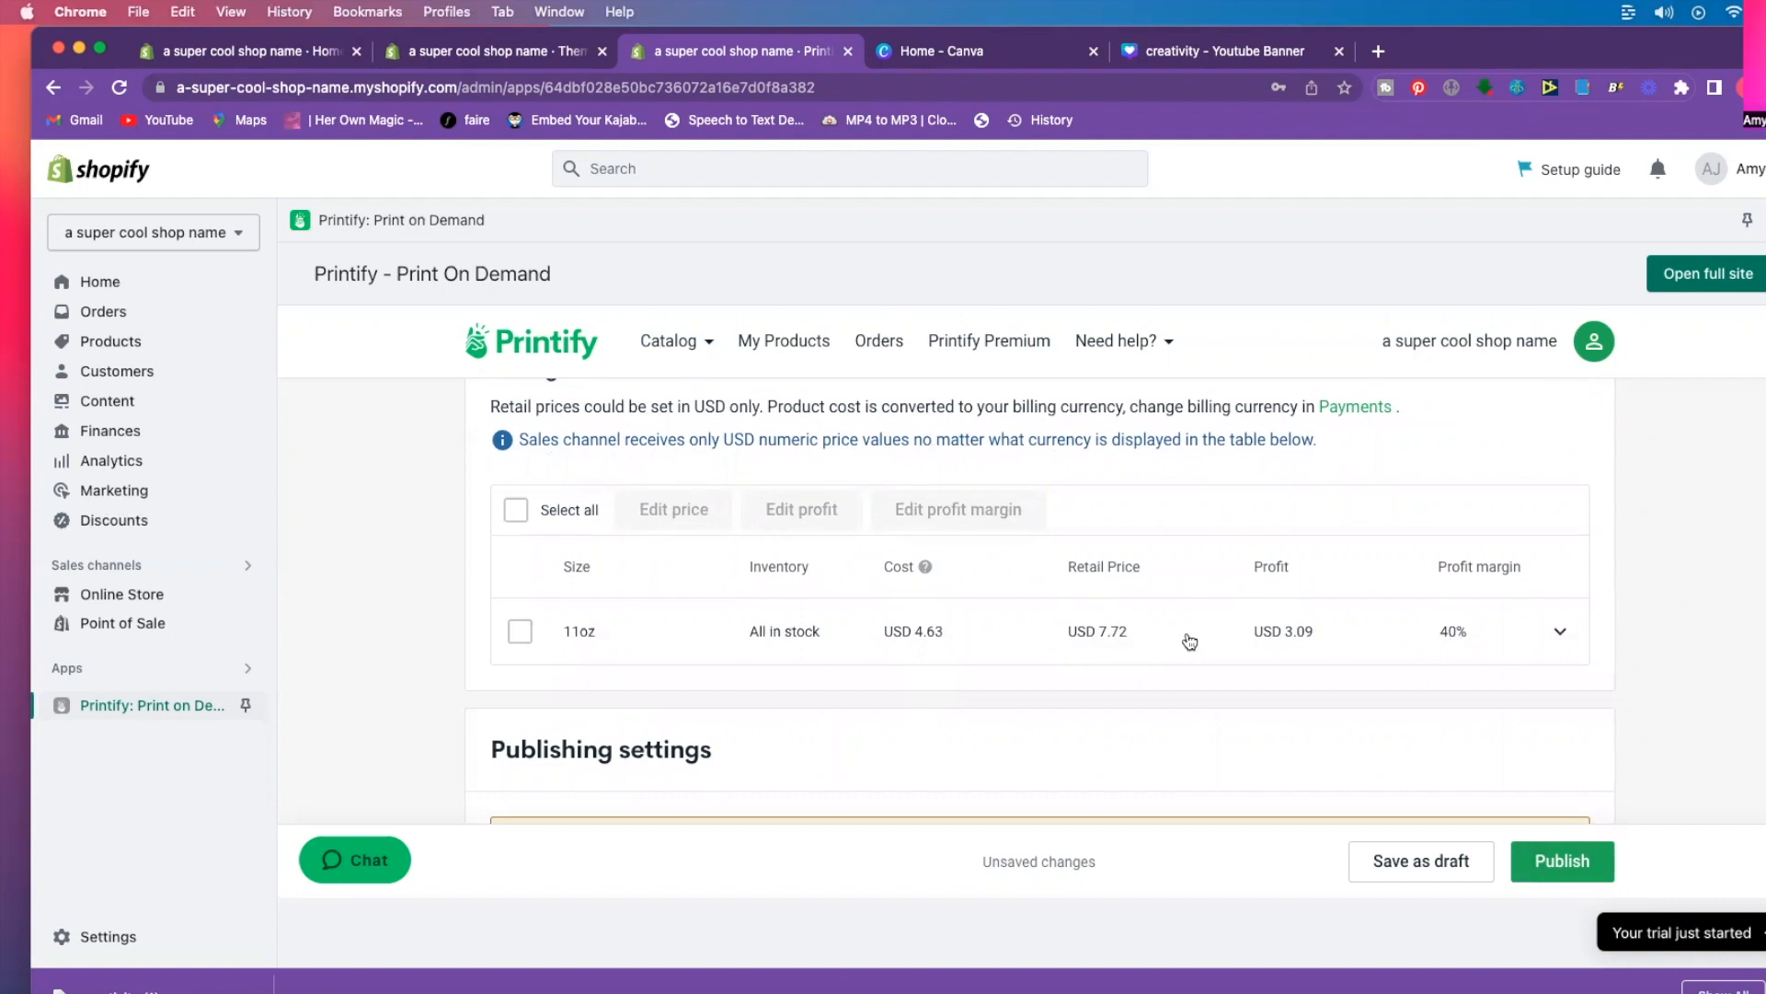
click(1107, 637)
text(9.99)
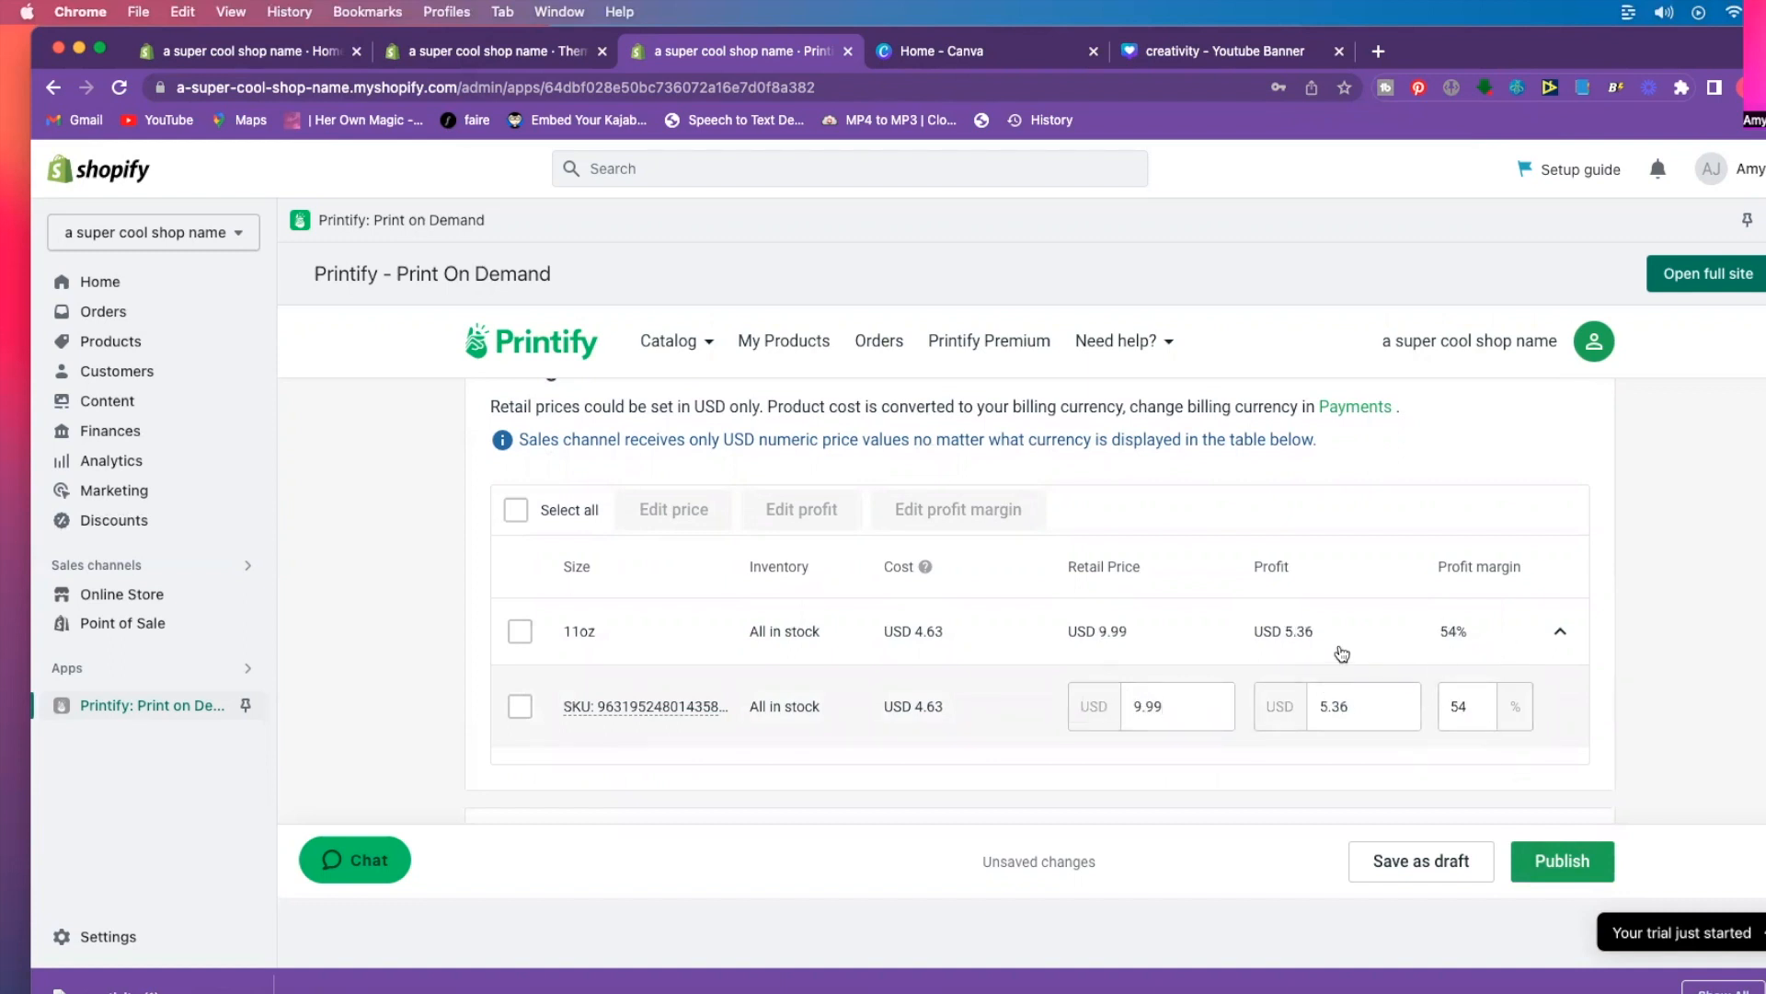
Review the mug's publishing settings, publish it to the store and check its status under My Products.
scroll(1276, 638, down, 5)
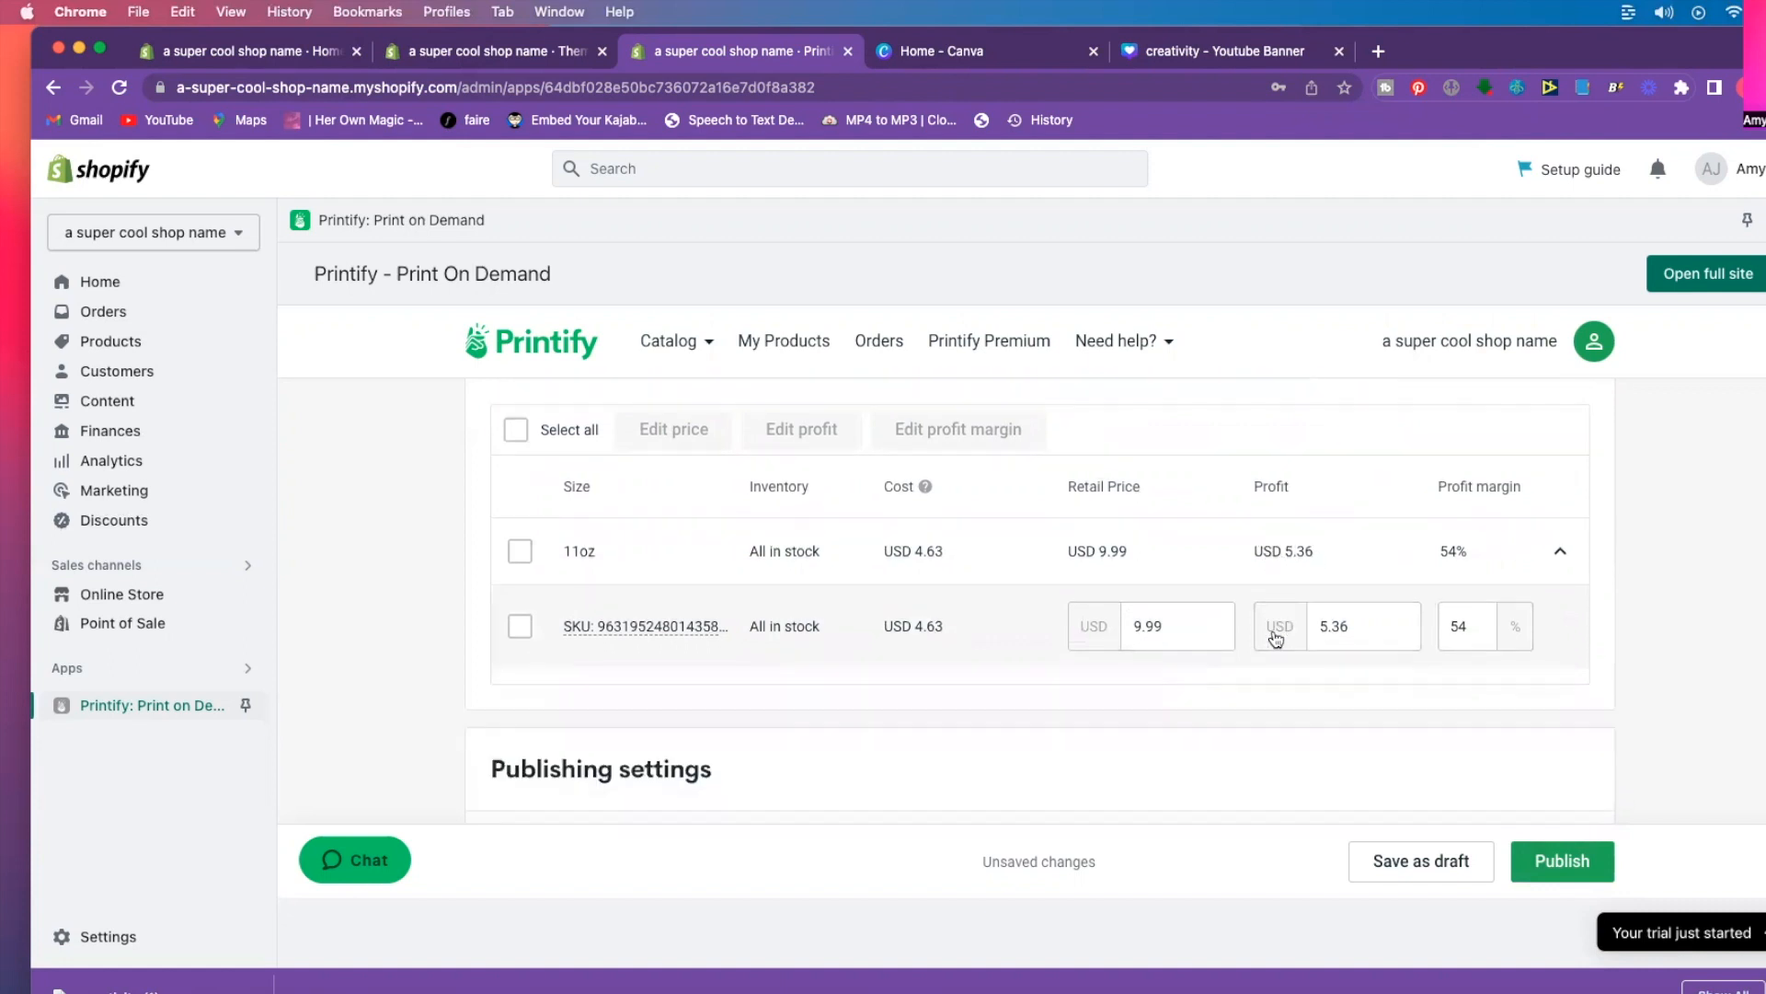
scroll(1276, 639, down, 3)
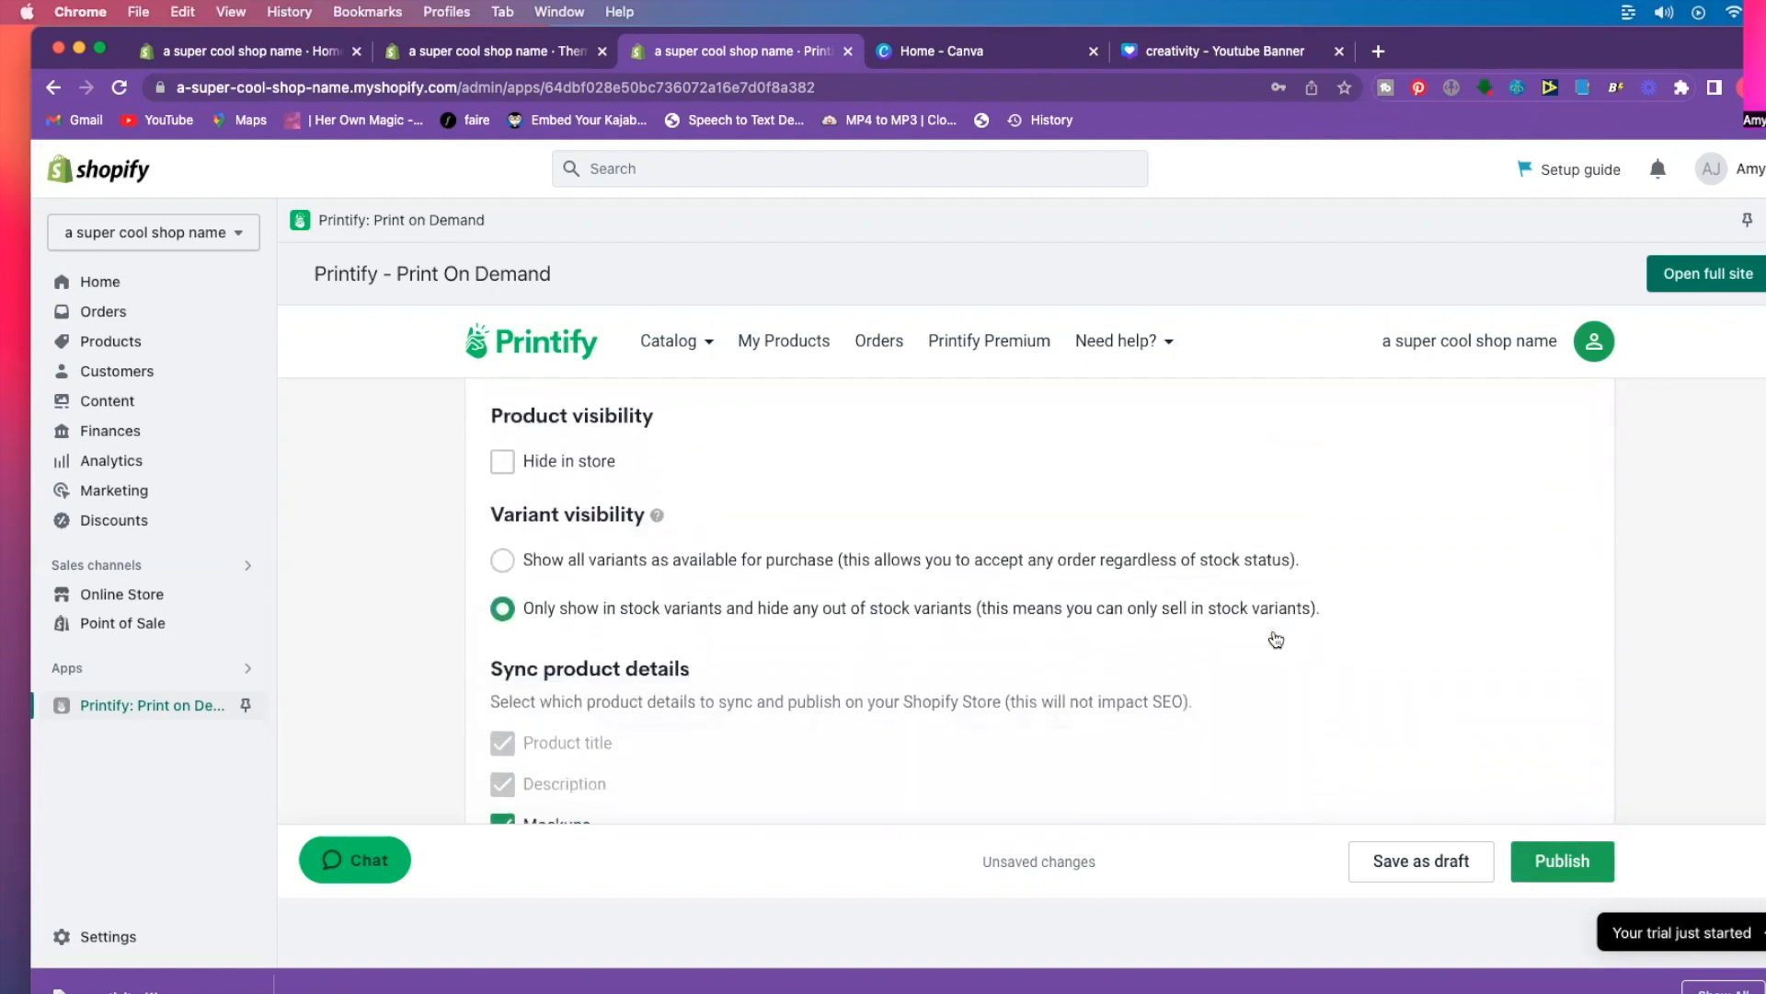
click(1582, 871)
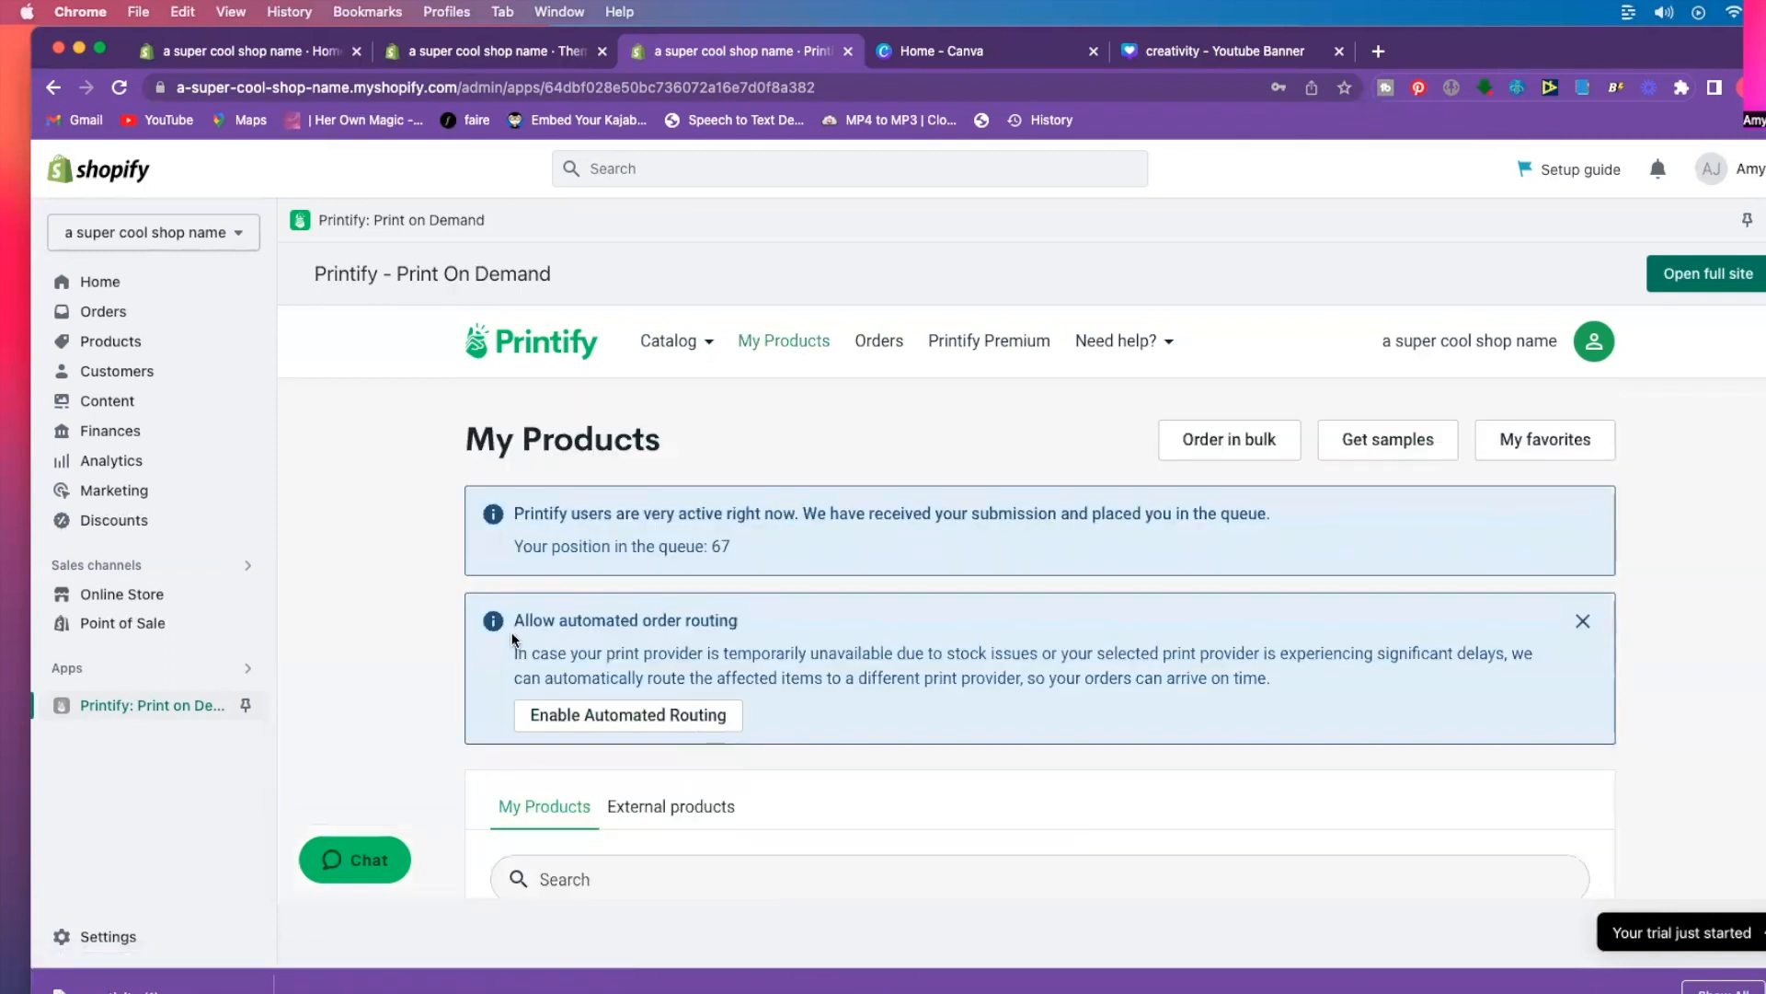
scroll(634, 644, down, 3)
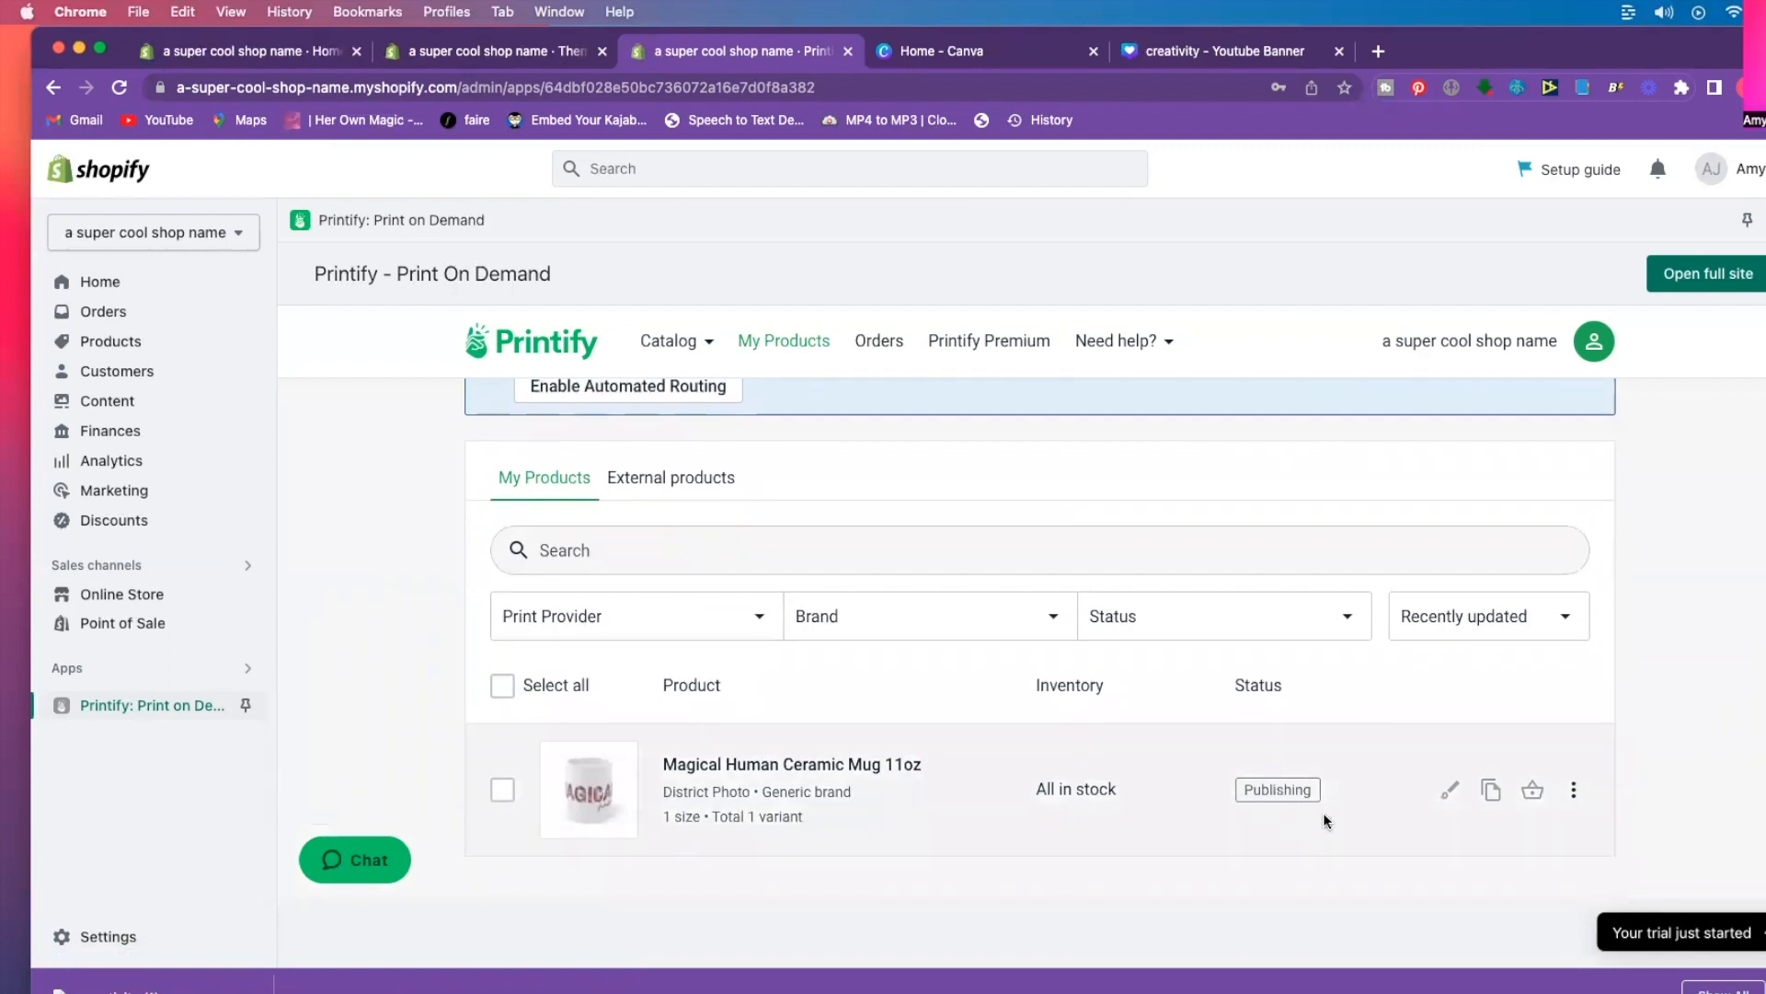
Preview the Magical Human Ceramic Mug 11oz on the online store from Shopify's product list, and return to the list.
click(104, 343)
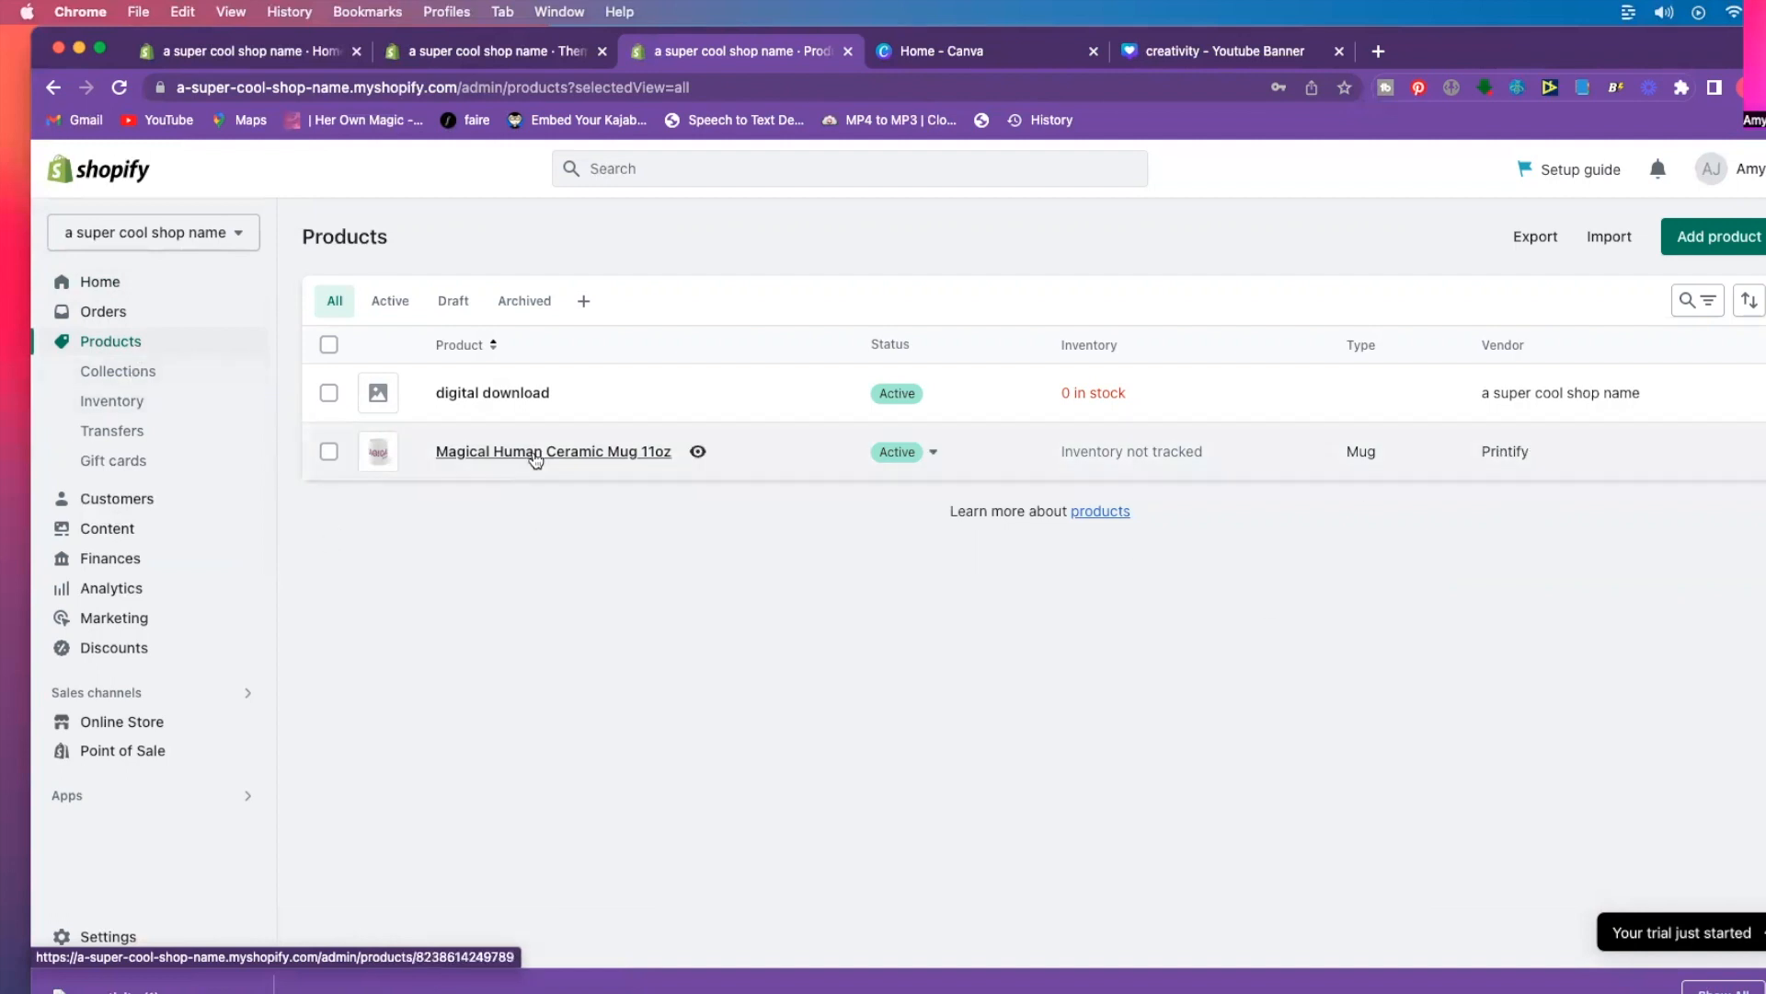
click(699, 452)
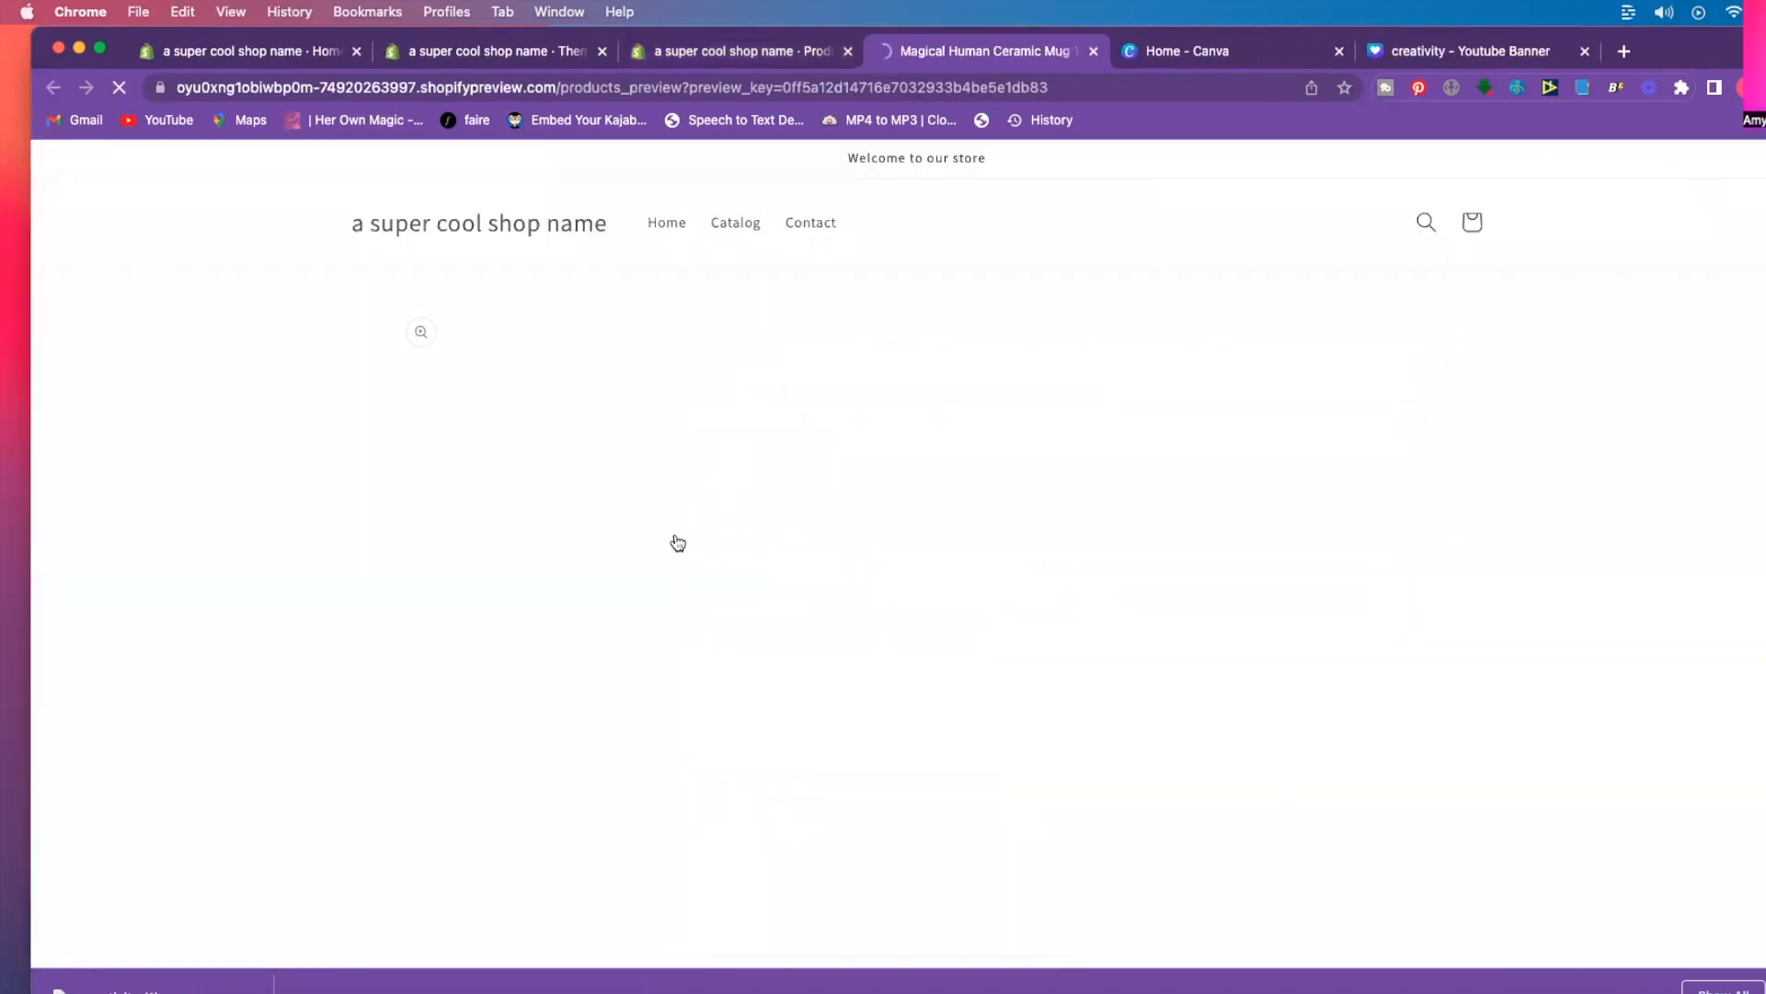
scroll(250, 539, down, 10)
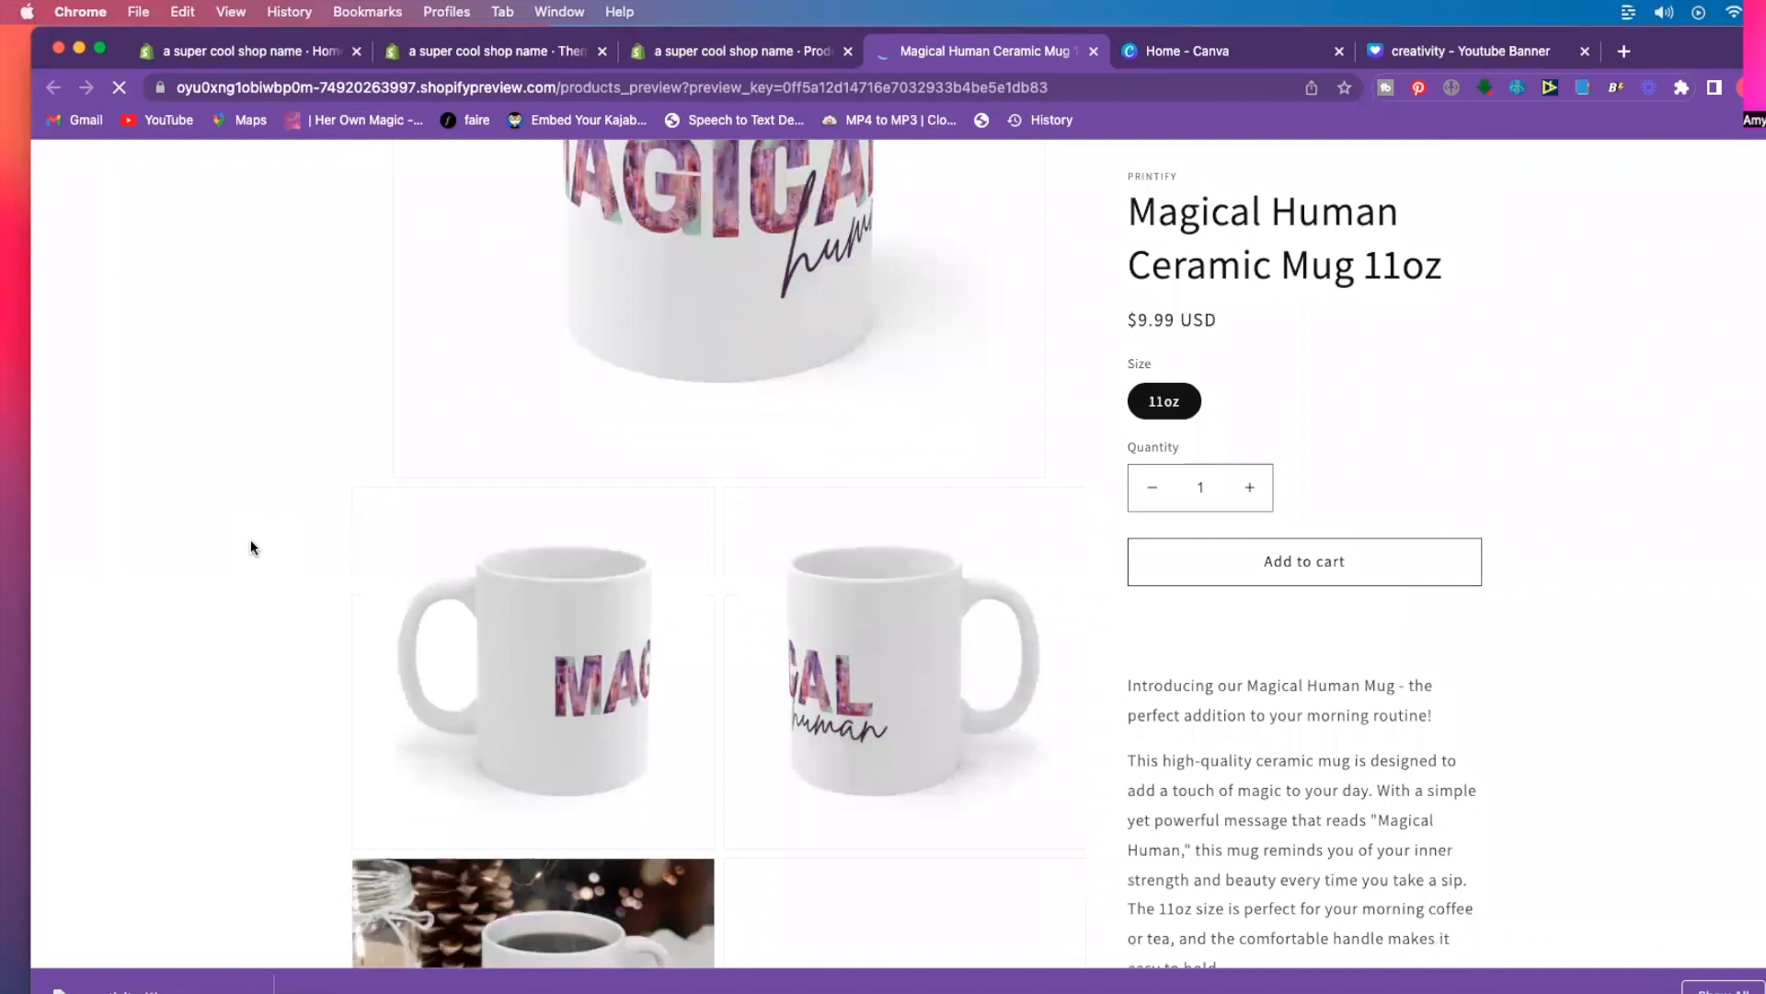
scroll(454, 544, down, 1)
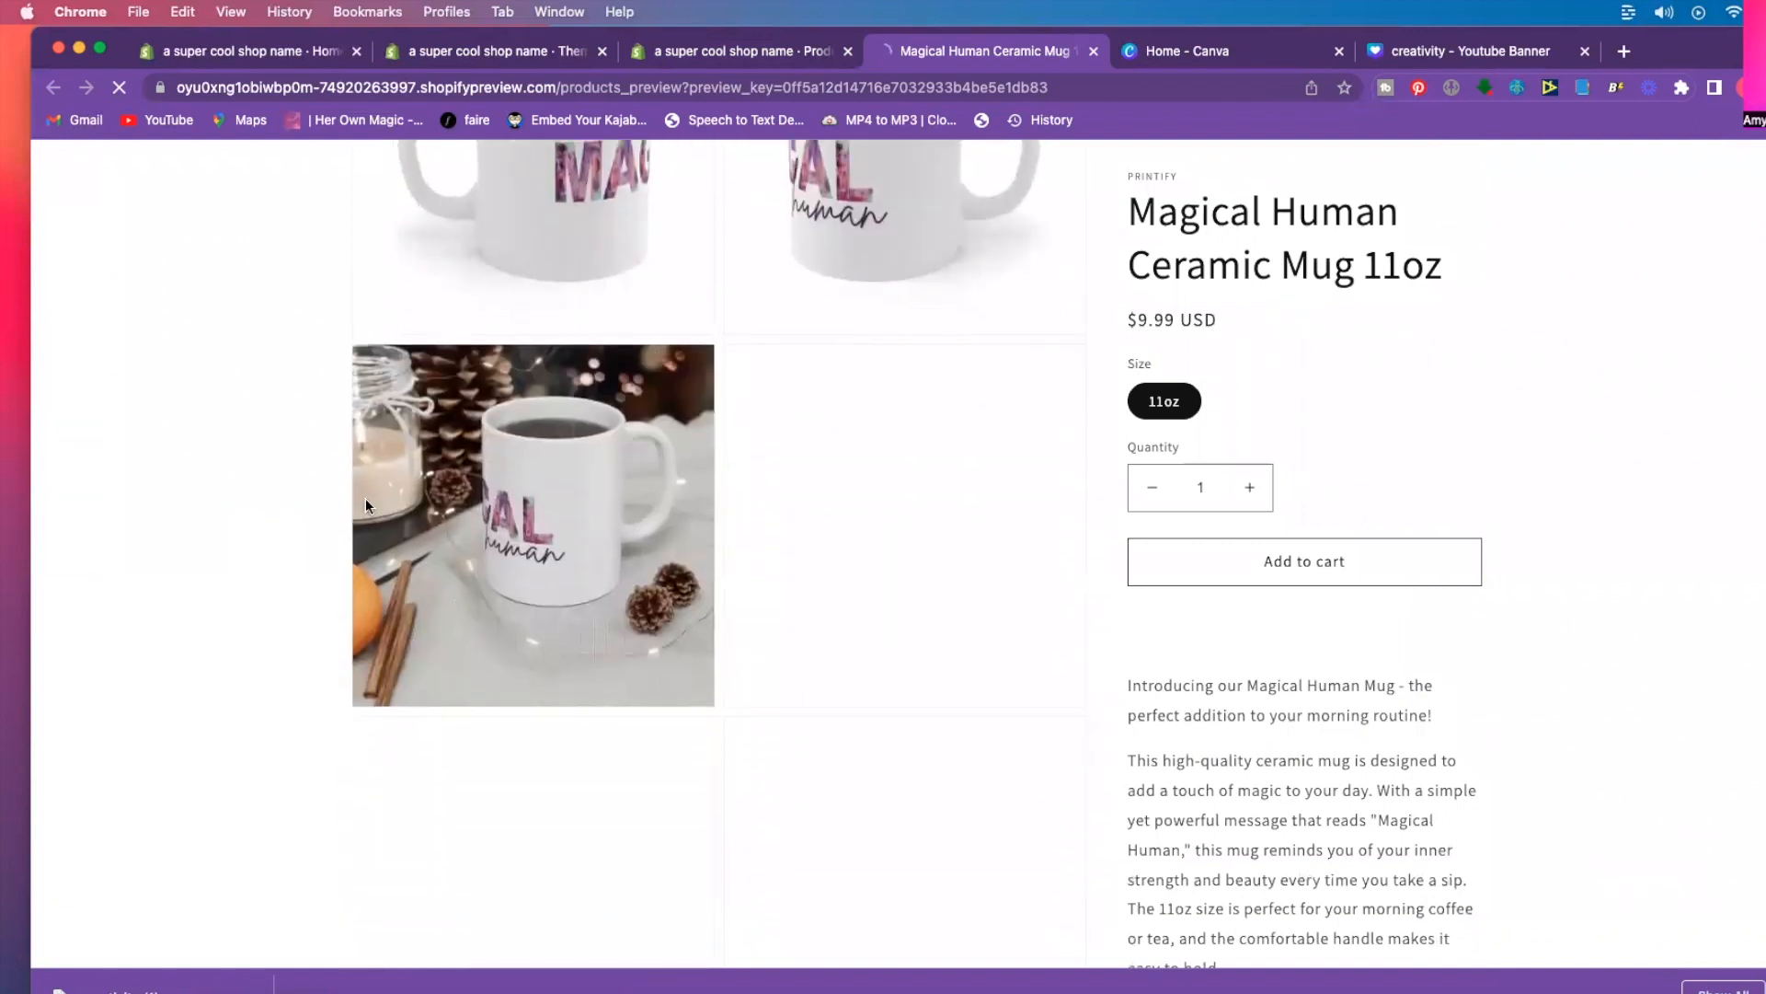
scroll(291, 489, up, 3)
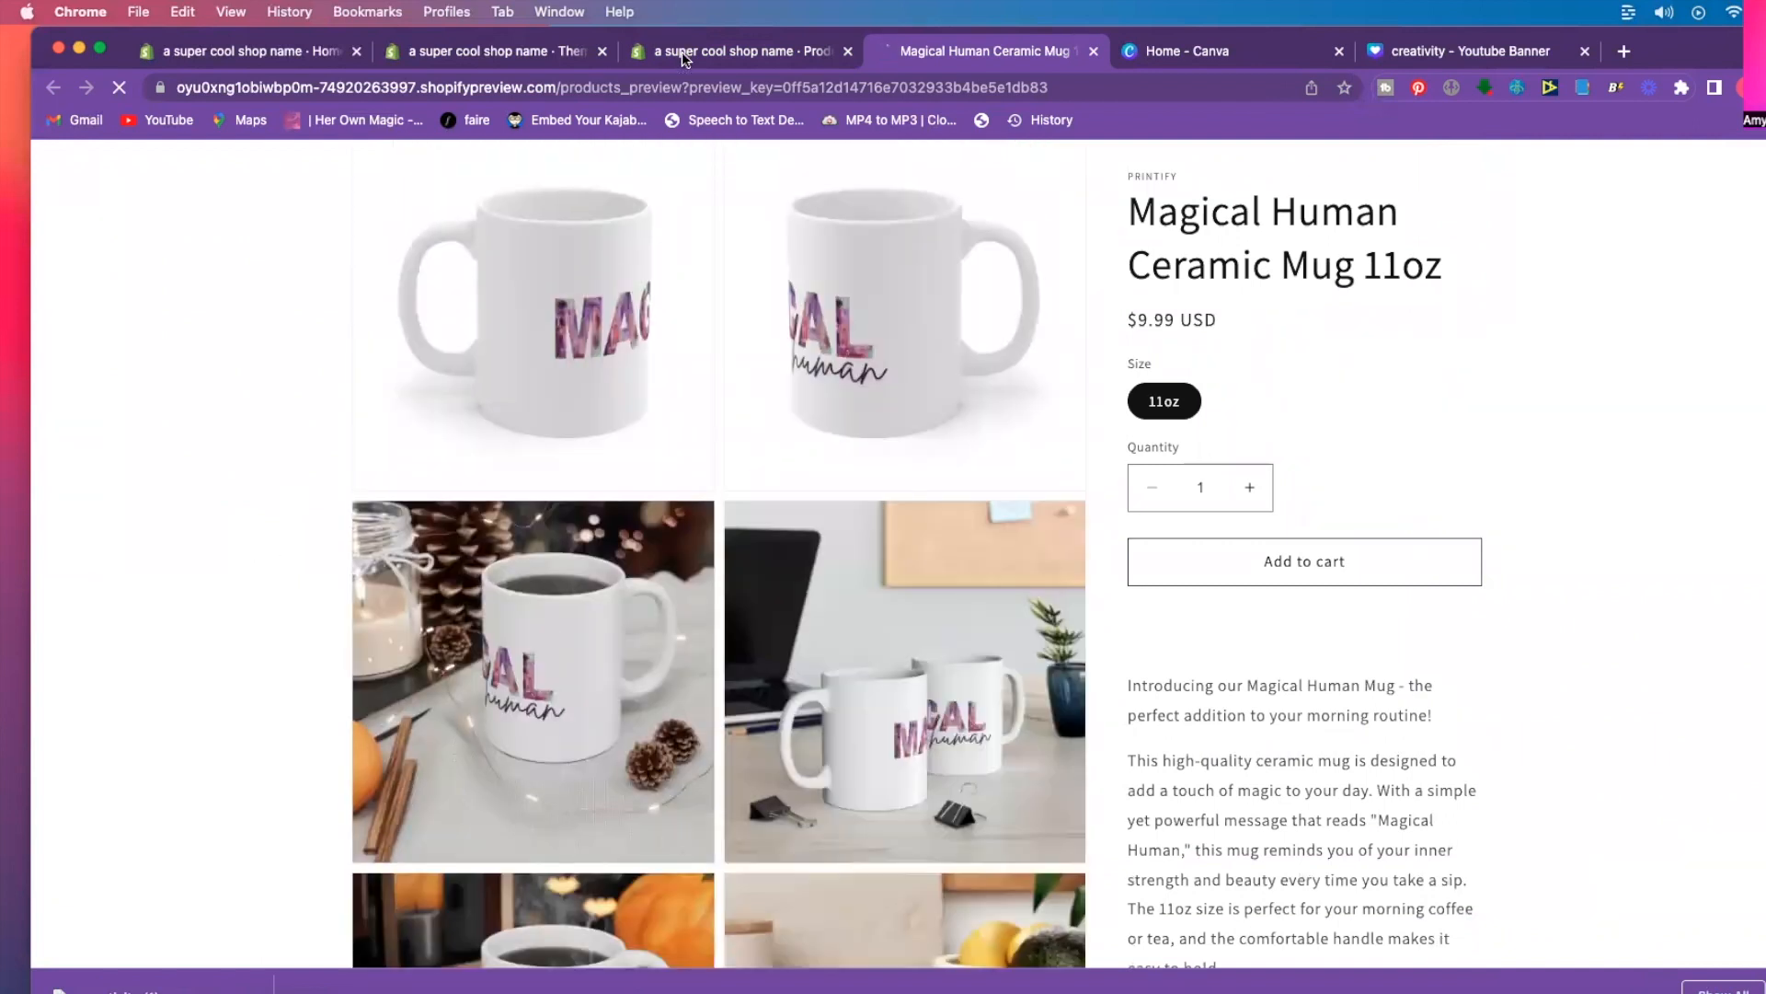
click(681, 48)
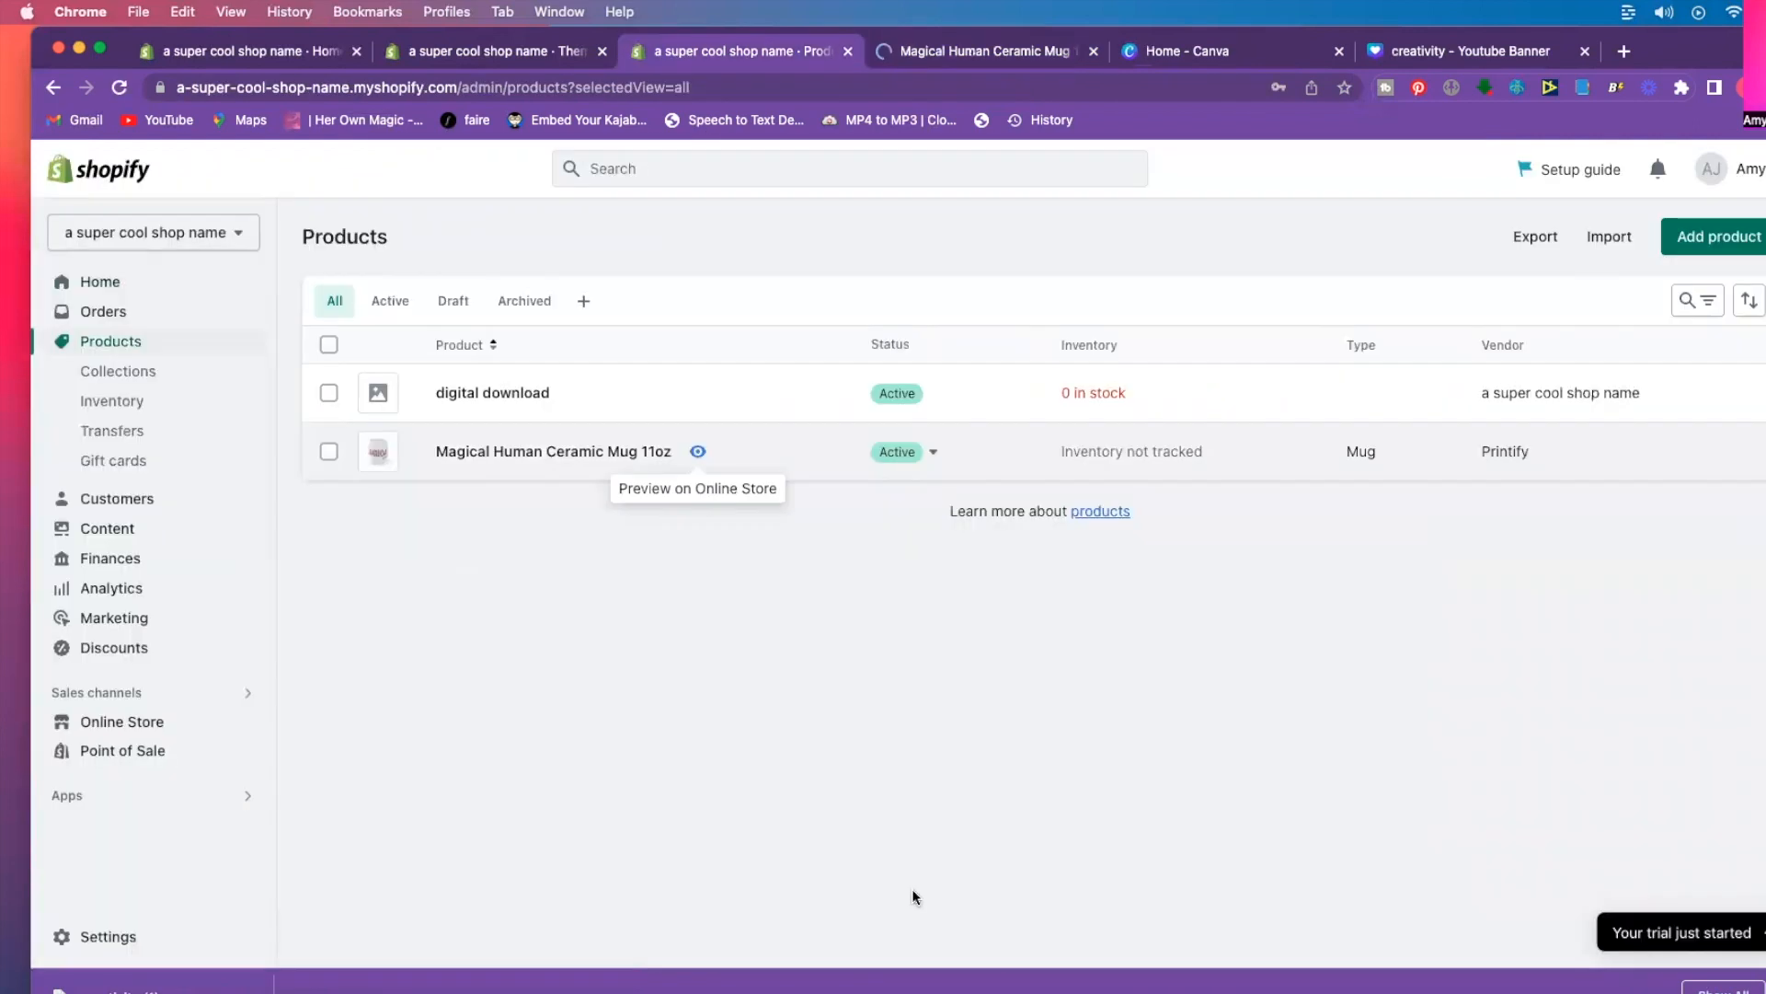
Open the Magical Human Ceramic Mug 11oz product and delete seven of its lifestyle photos from the media.
click(488, 455)
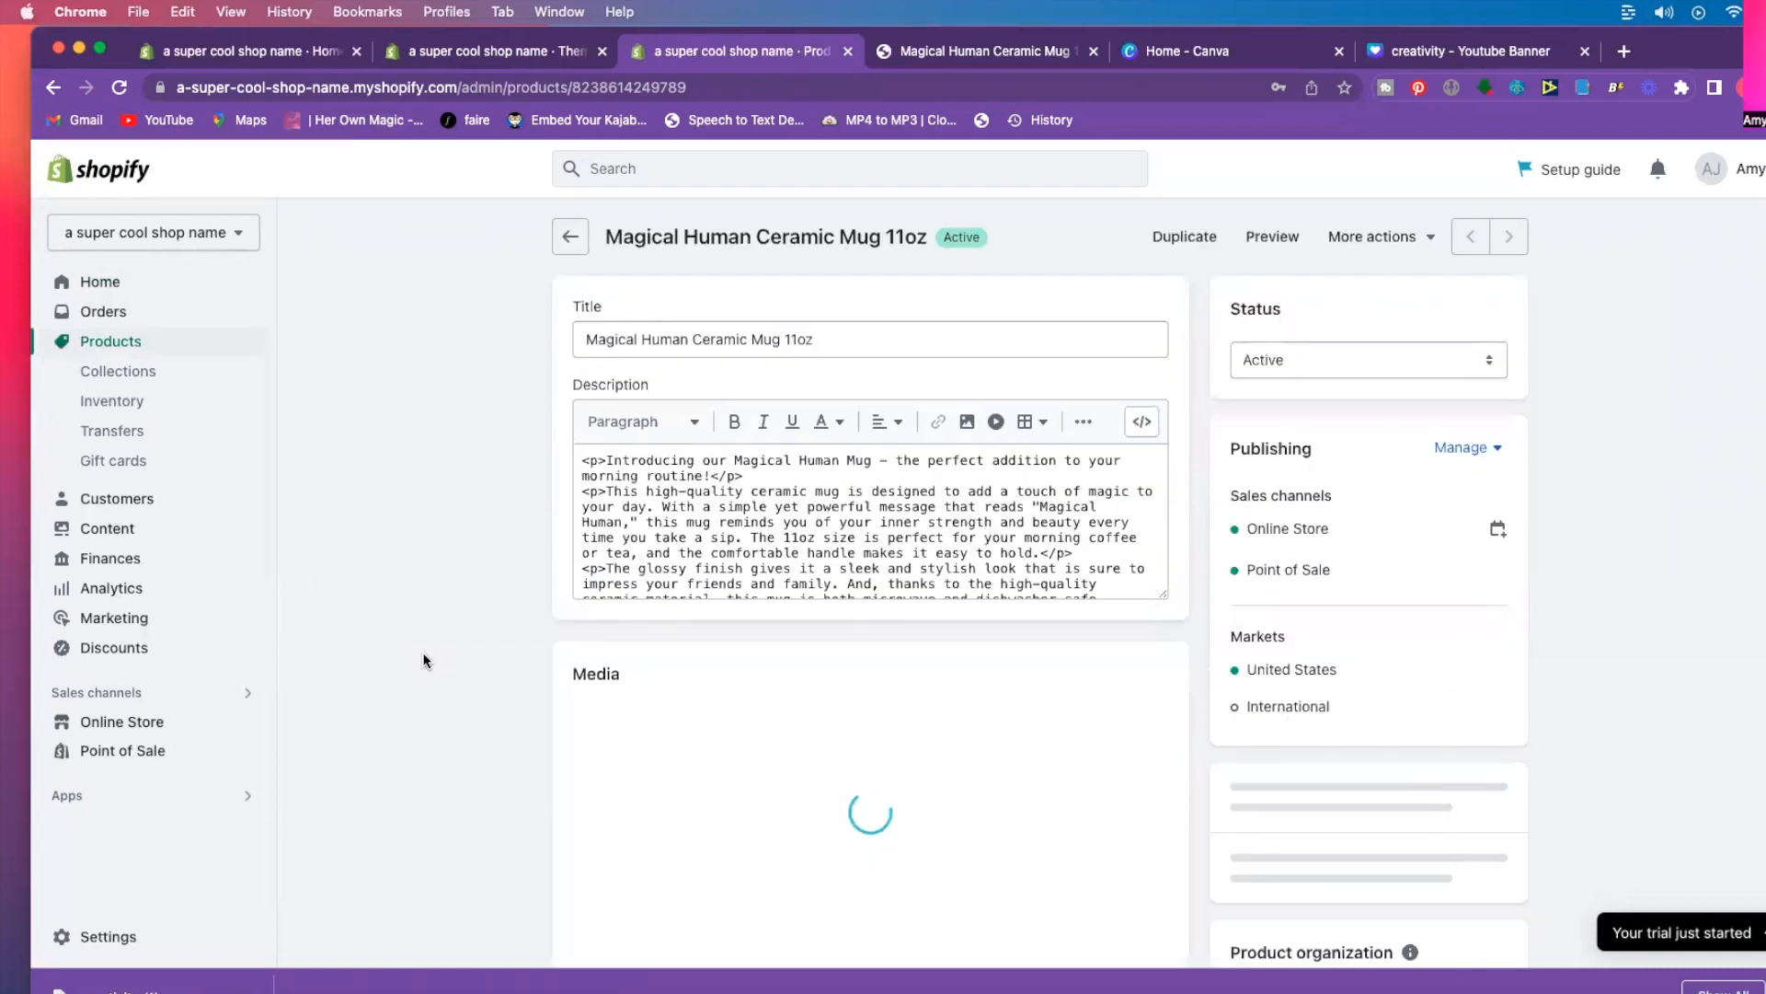
scroll(424, 660, down, 3)
scroll(424, 660, down, 3)
scroll(424, 660, down, 5)
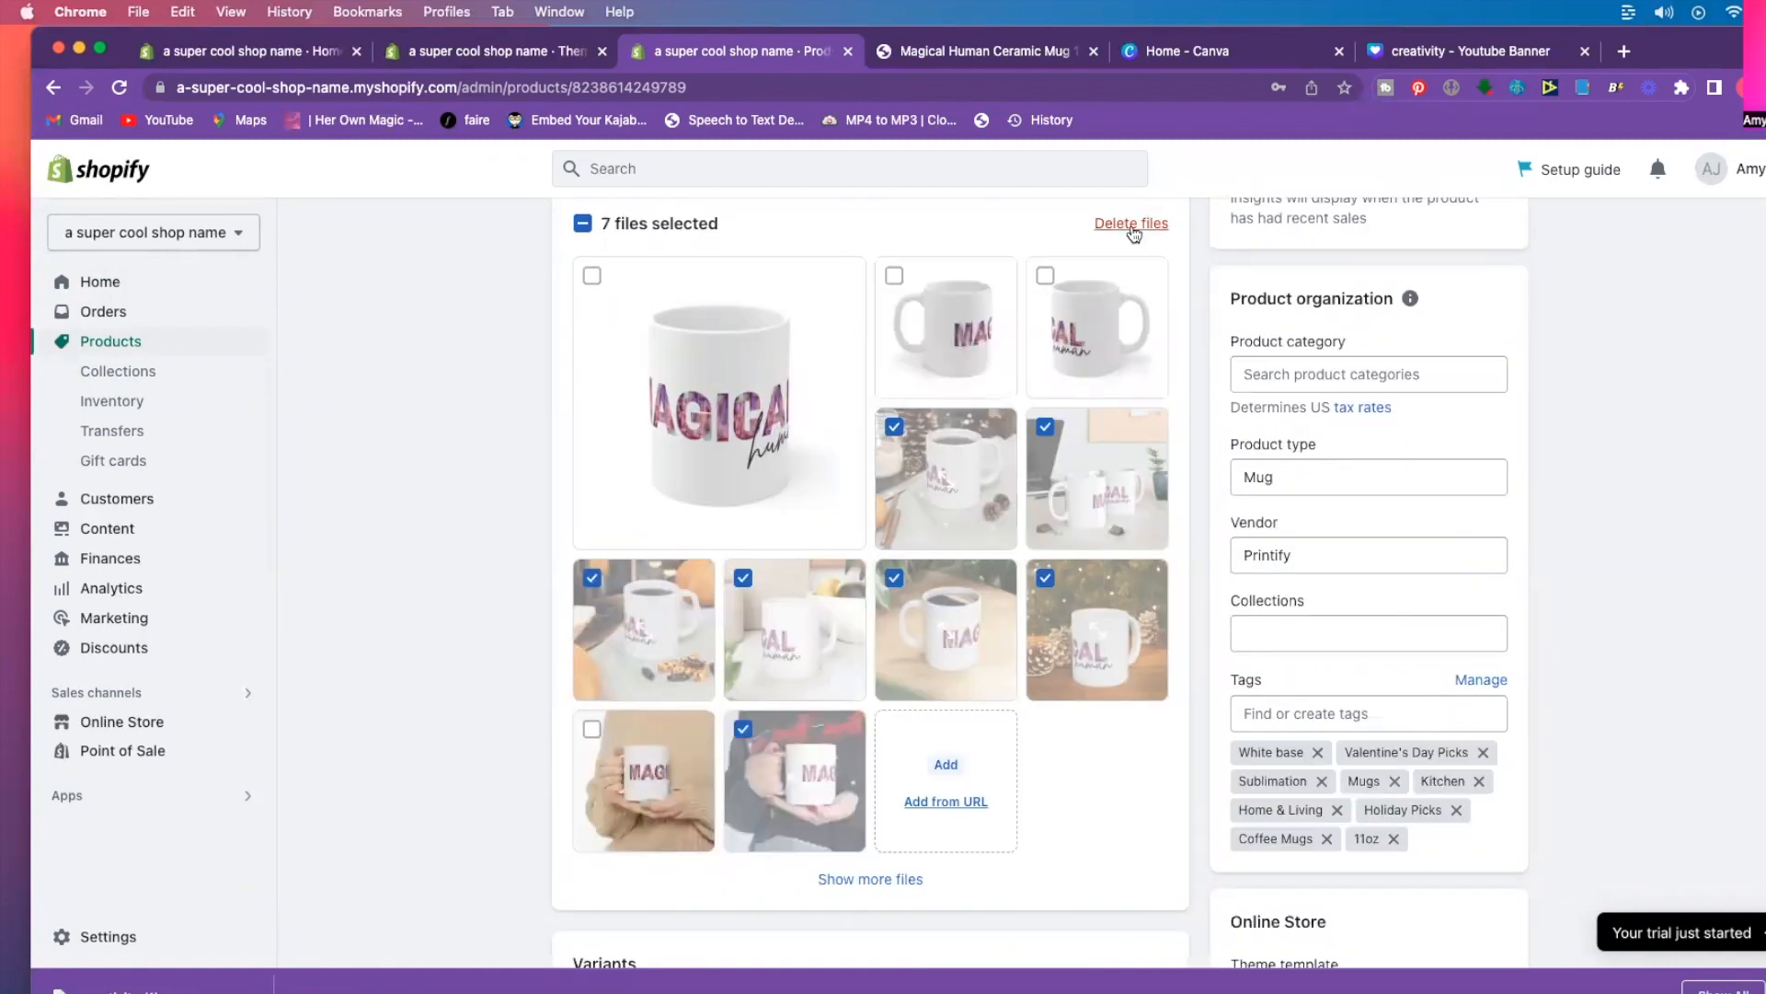
click(1130, 223)
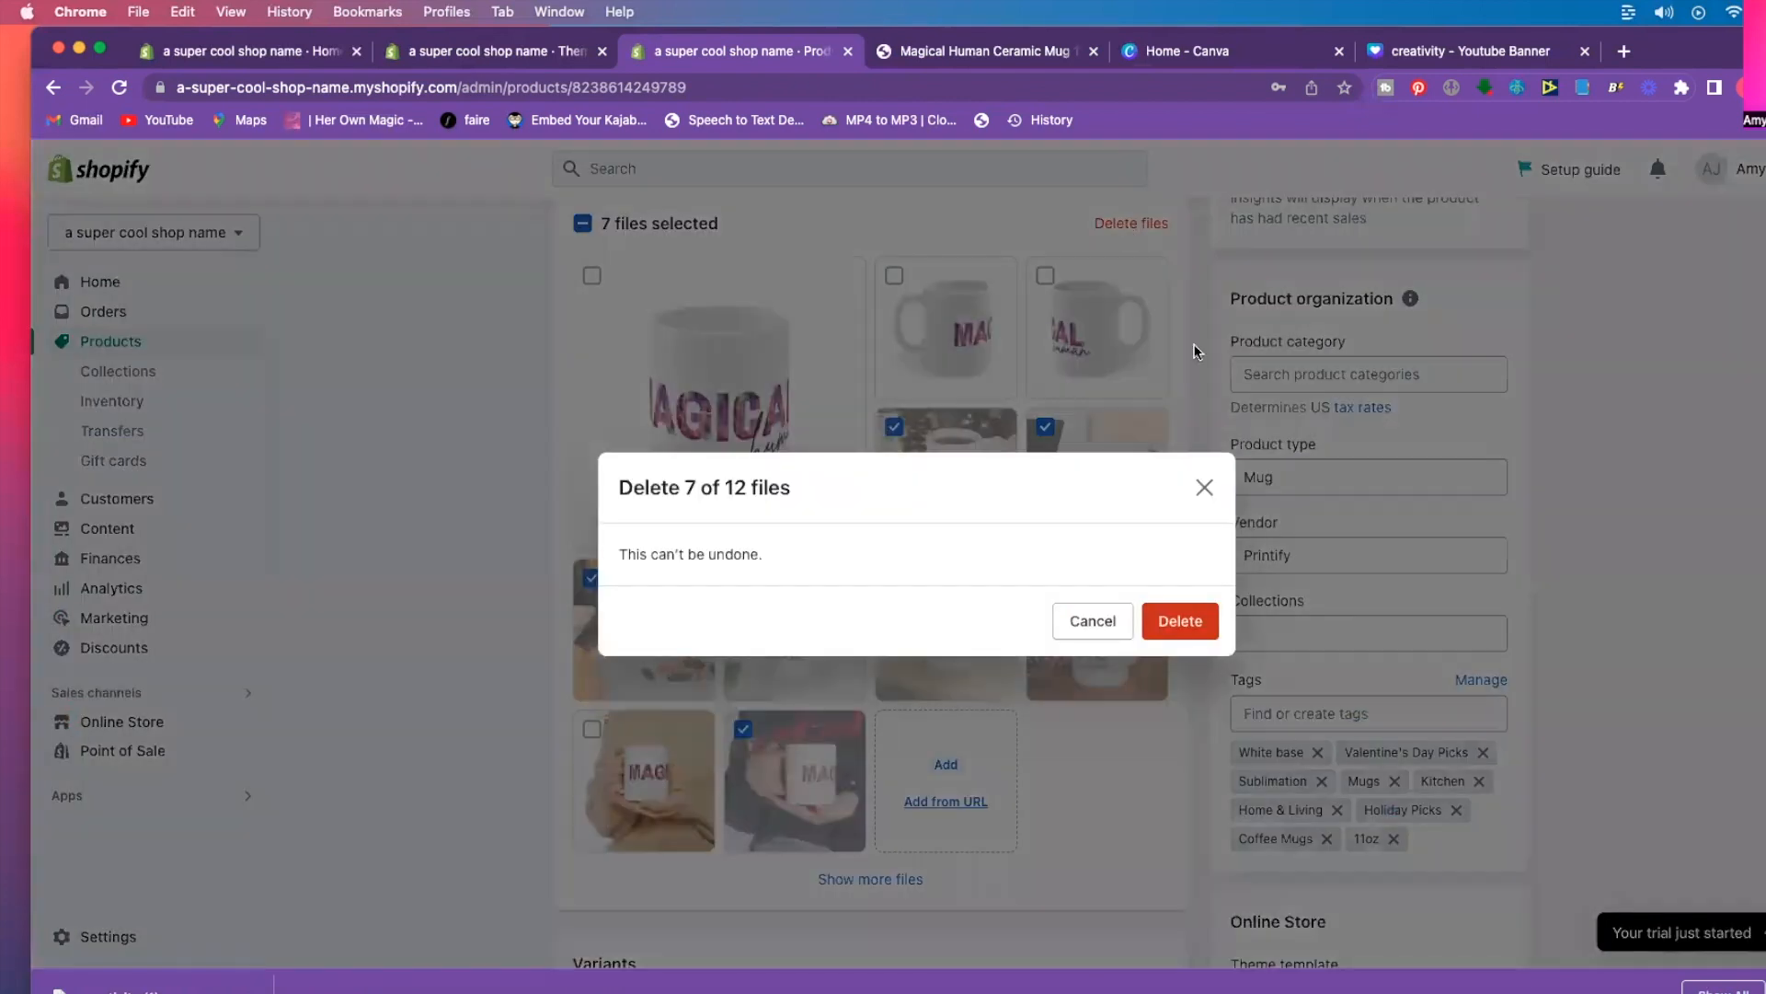
click(1208, 637)
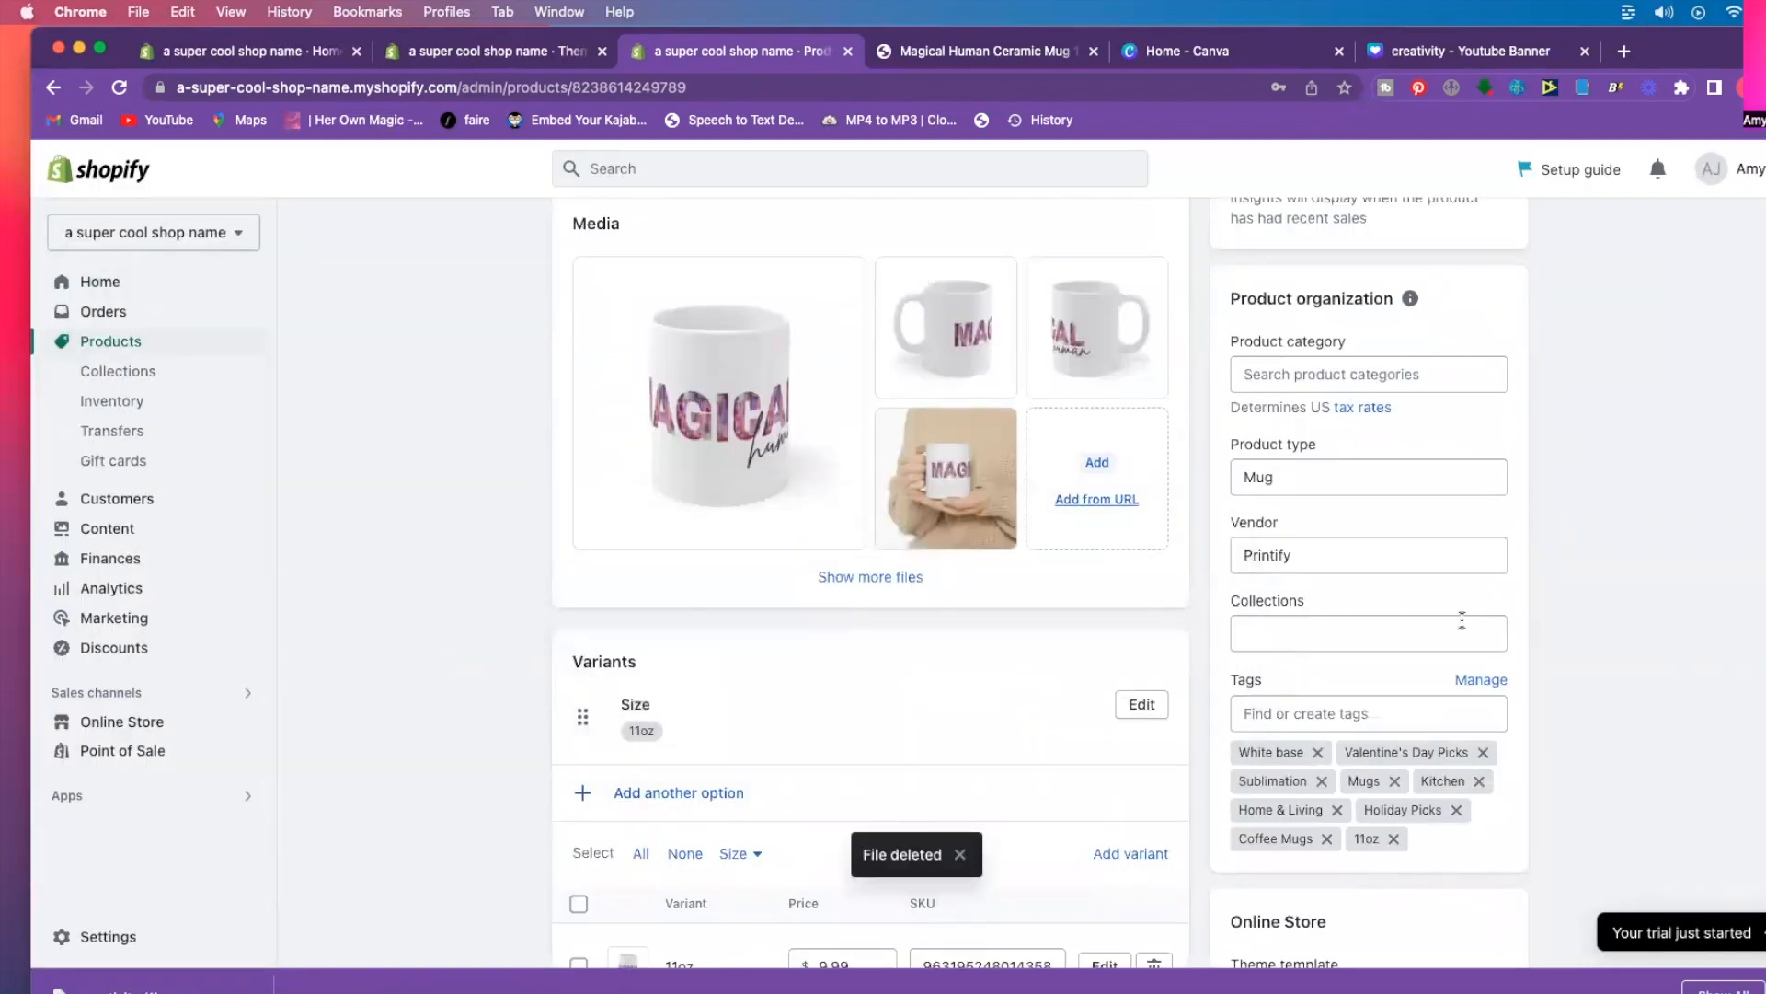
Check the collections available for the mug and view the store's Collections, Customers and Content pages.
click(1267, 633)
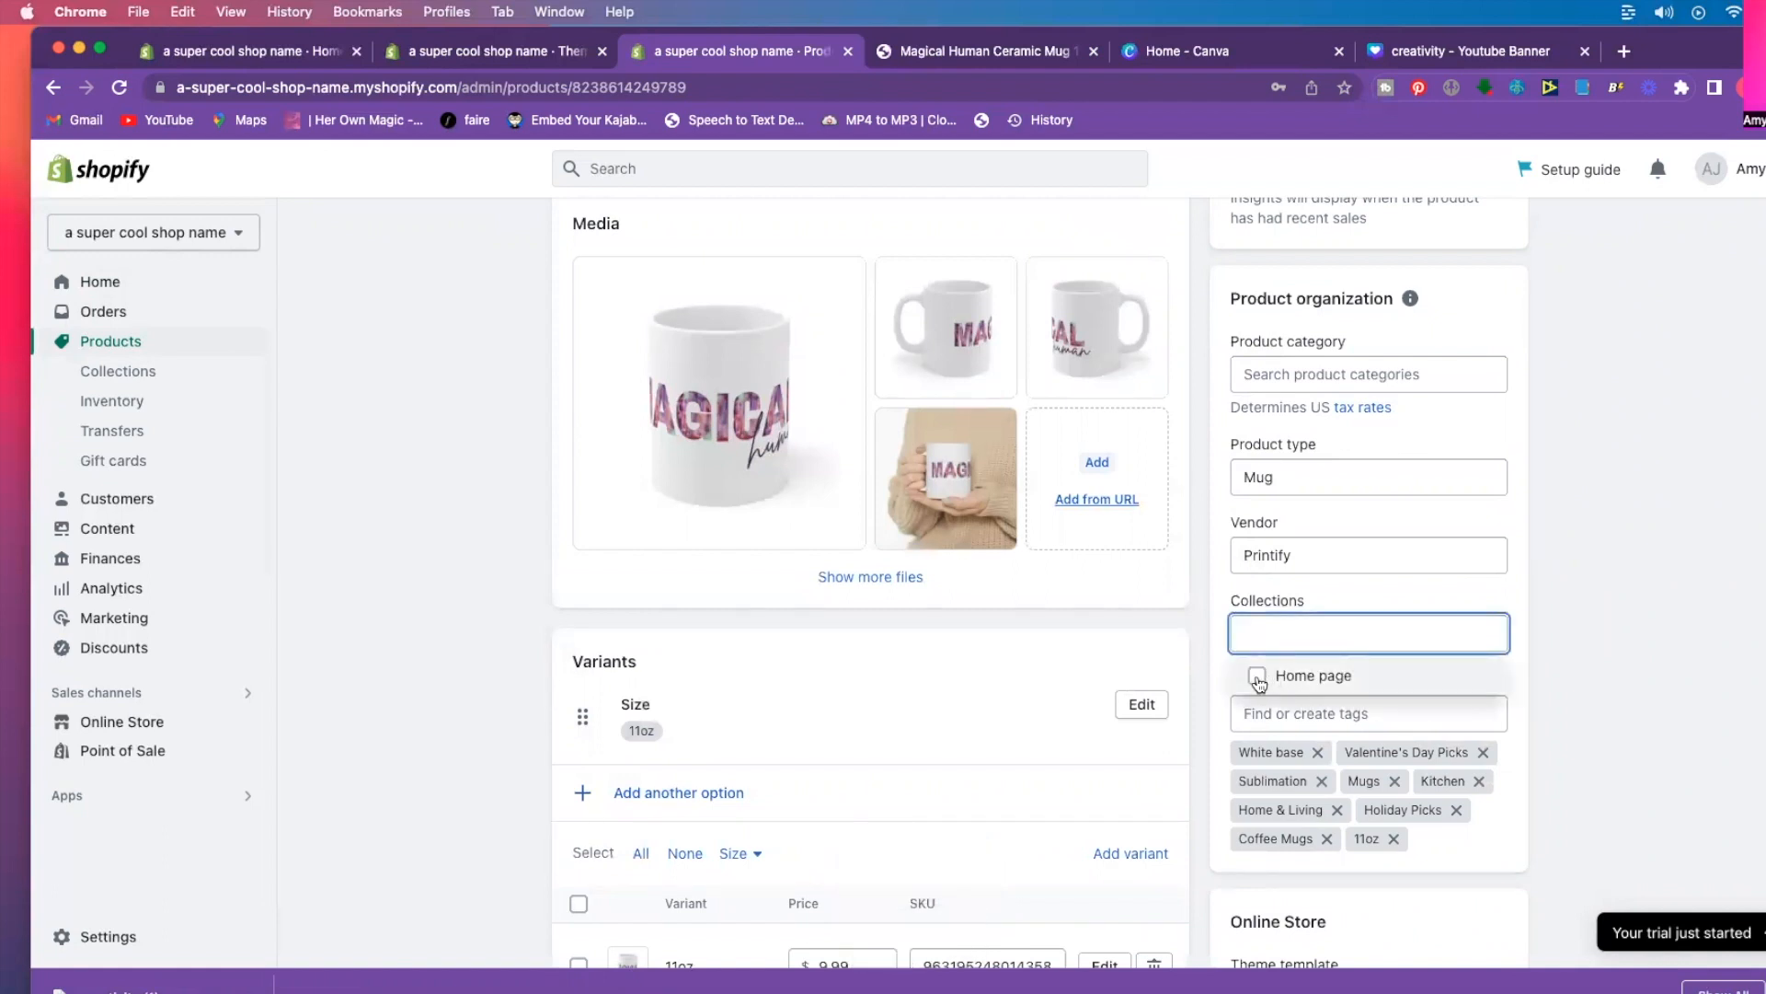
click(105, 376)
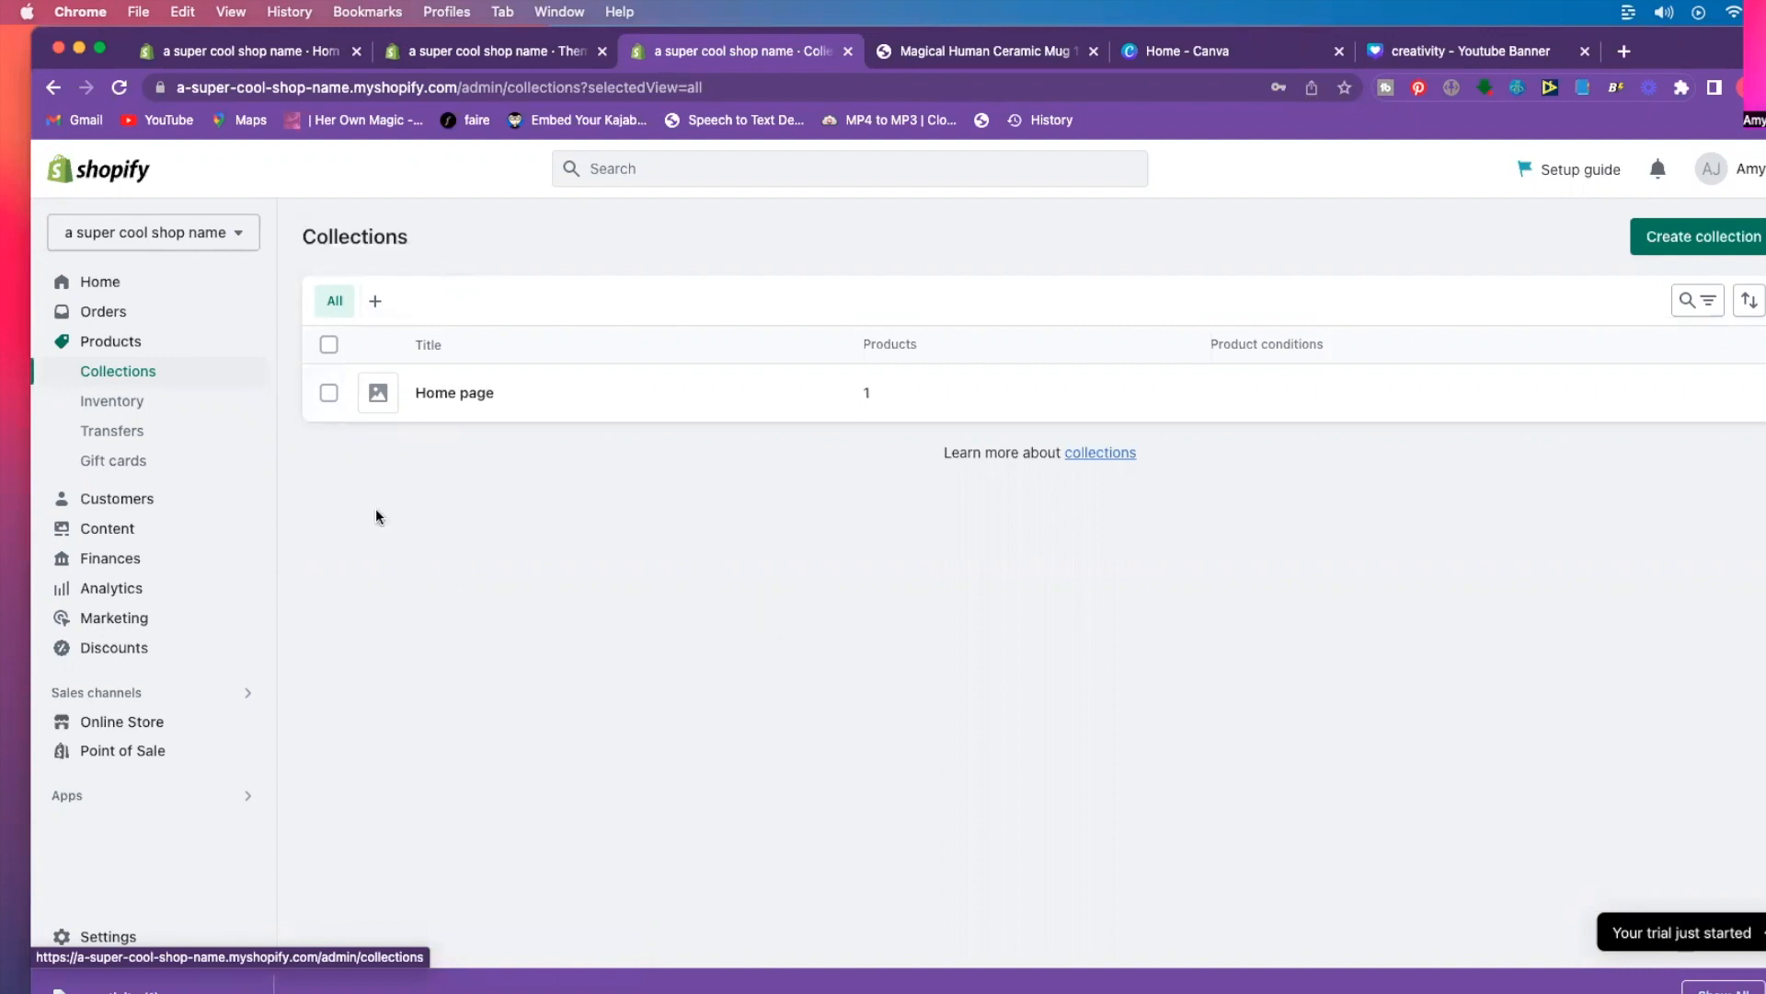
click(112, 502)
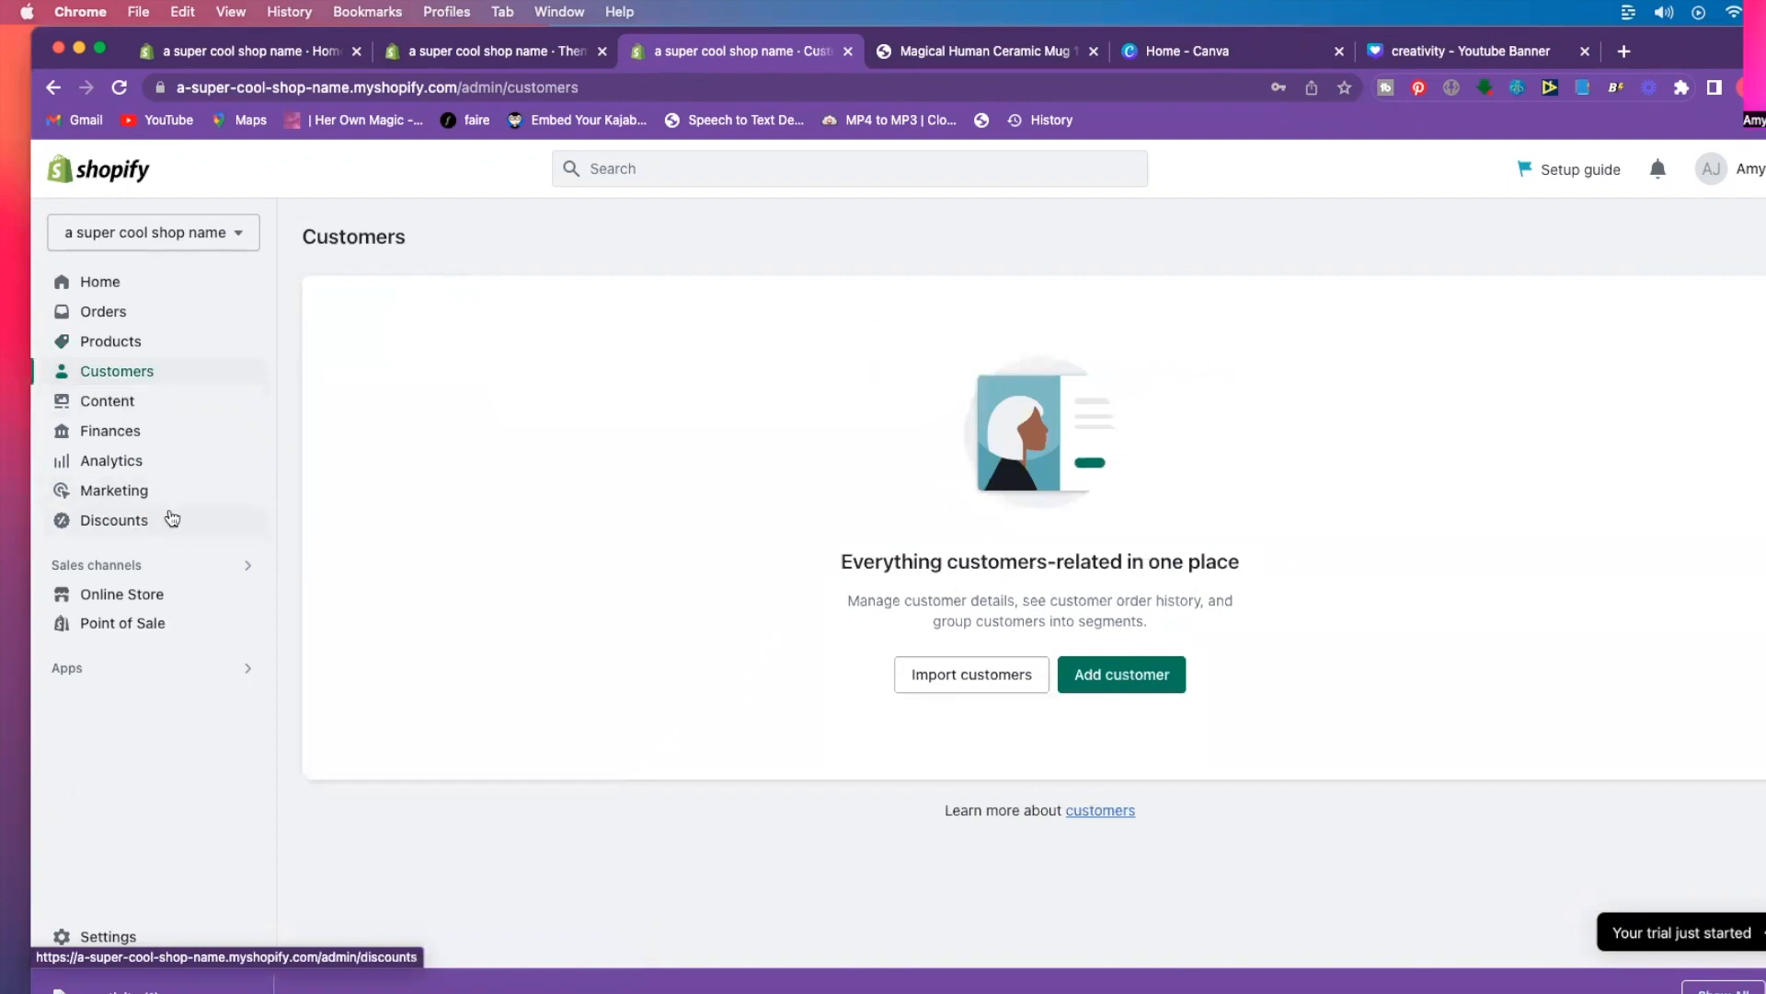
click(98, 405)
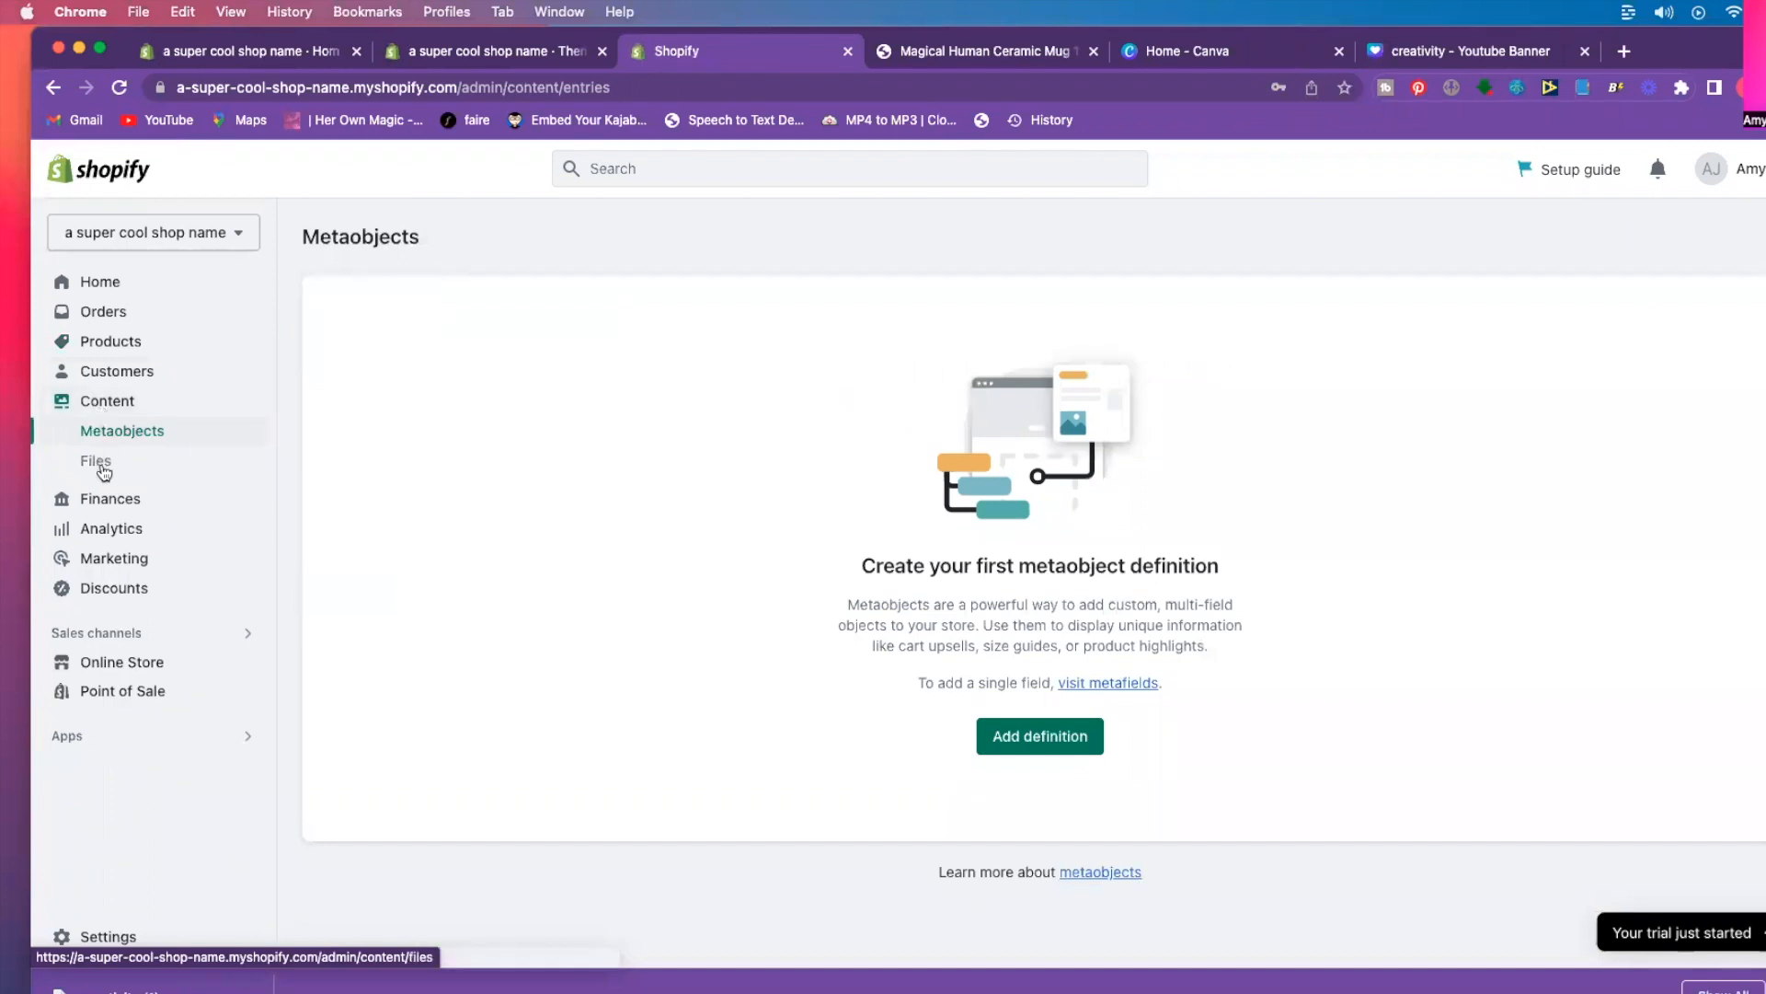
Review the Finances overview, including the setup tasks, sales figures, earnings breakdown, payout account, current bill and collected tax.
click(108, 505)
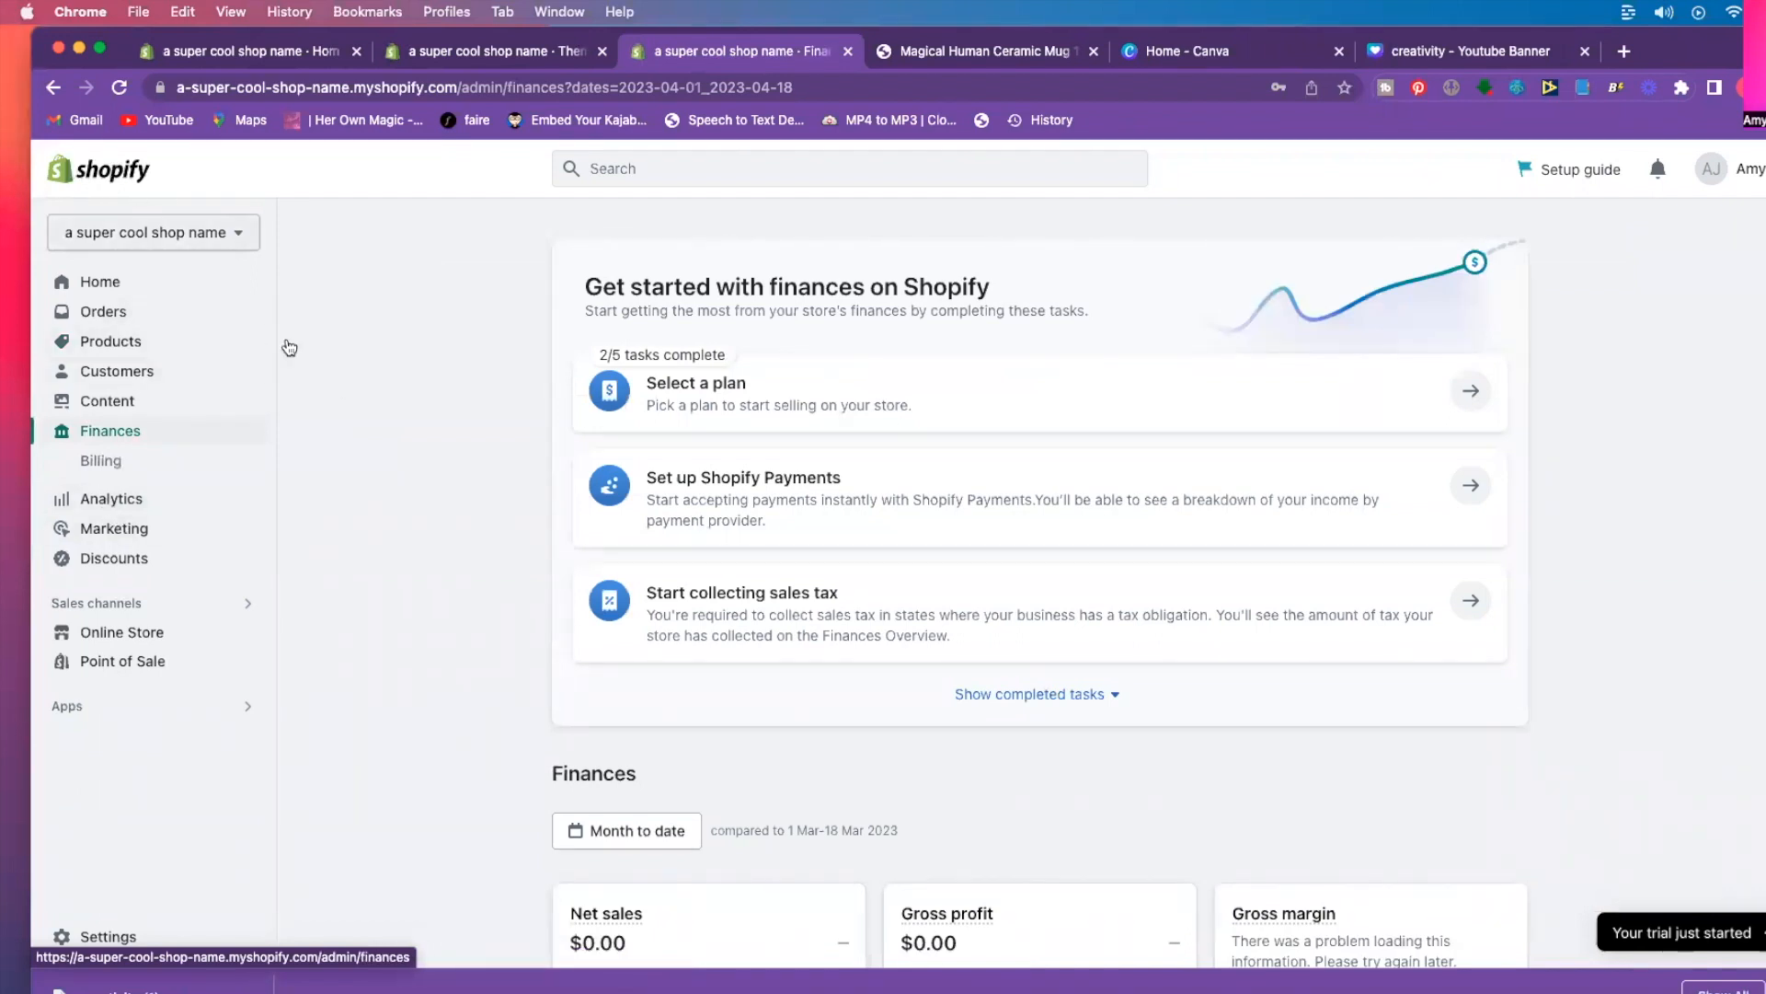
scroll(426, 560, down, 5)
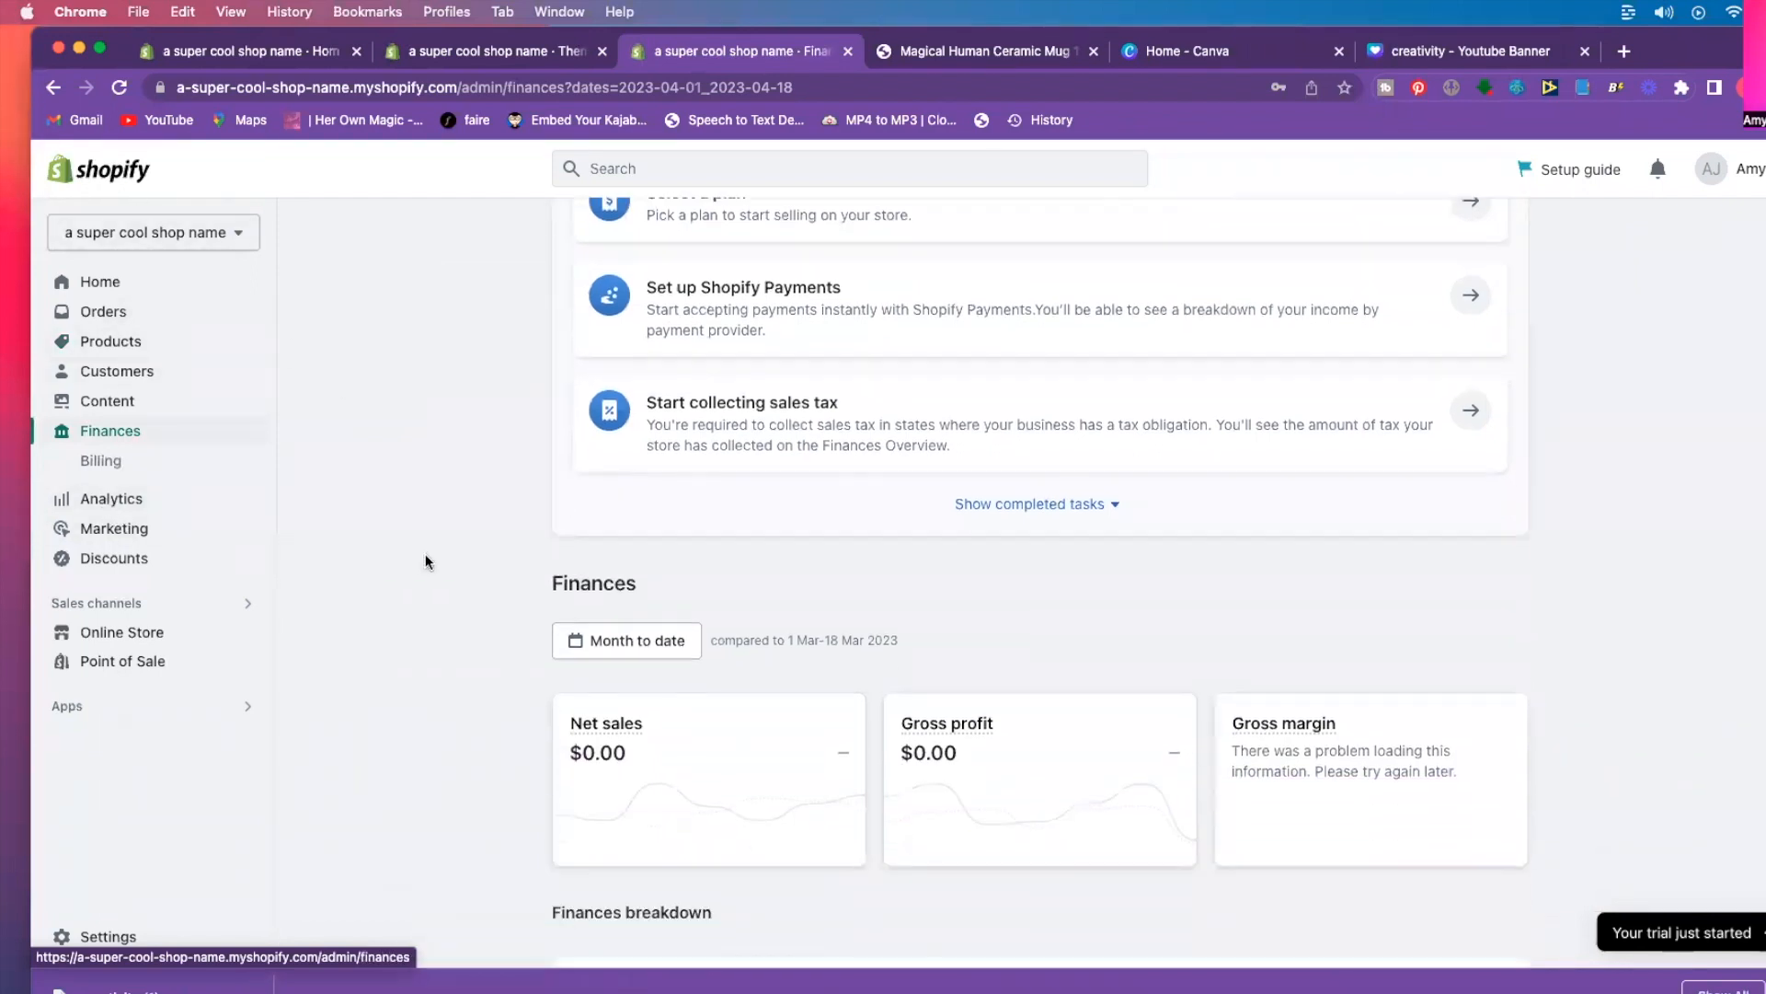
scroll(425, 554, down, 3)
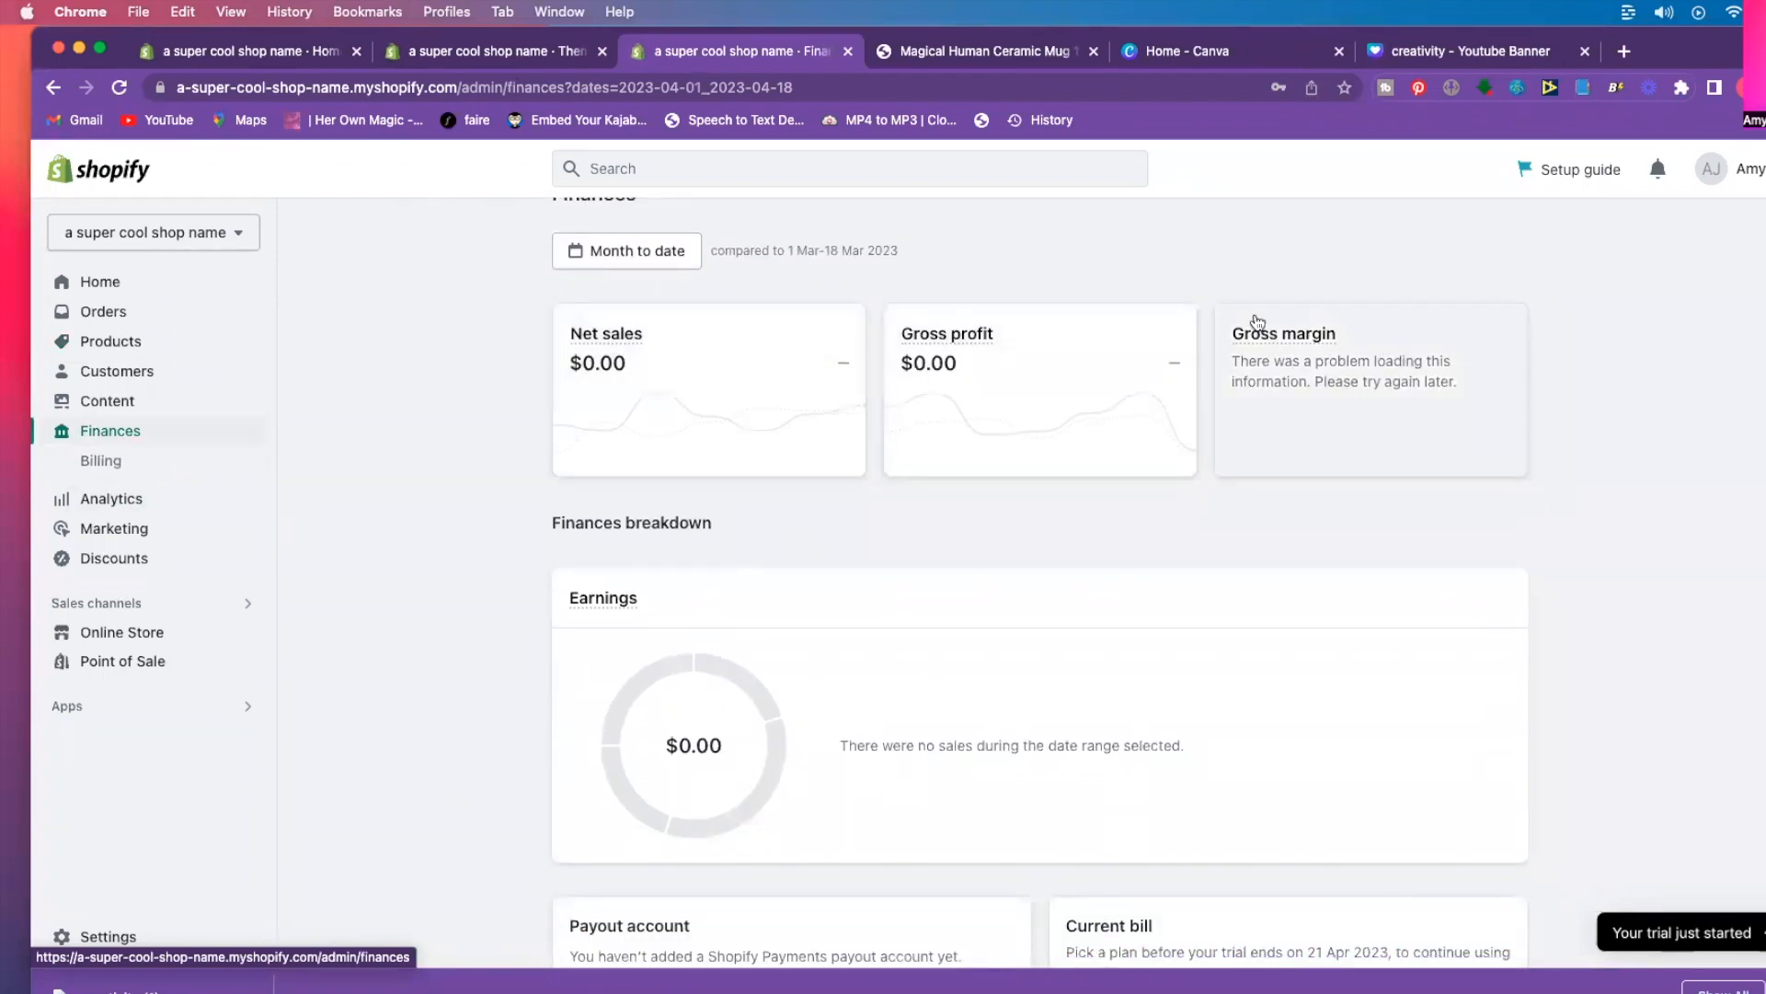
scroll(563, 531, down, 4)
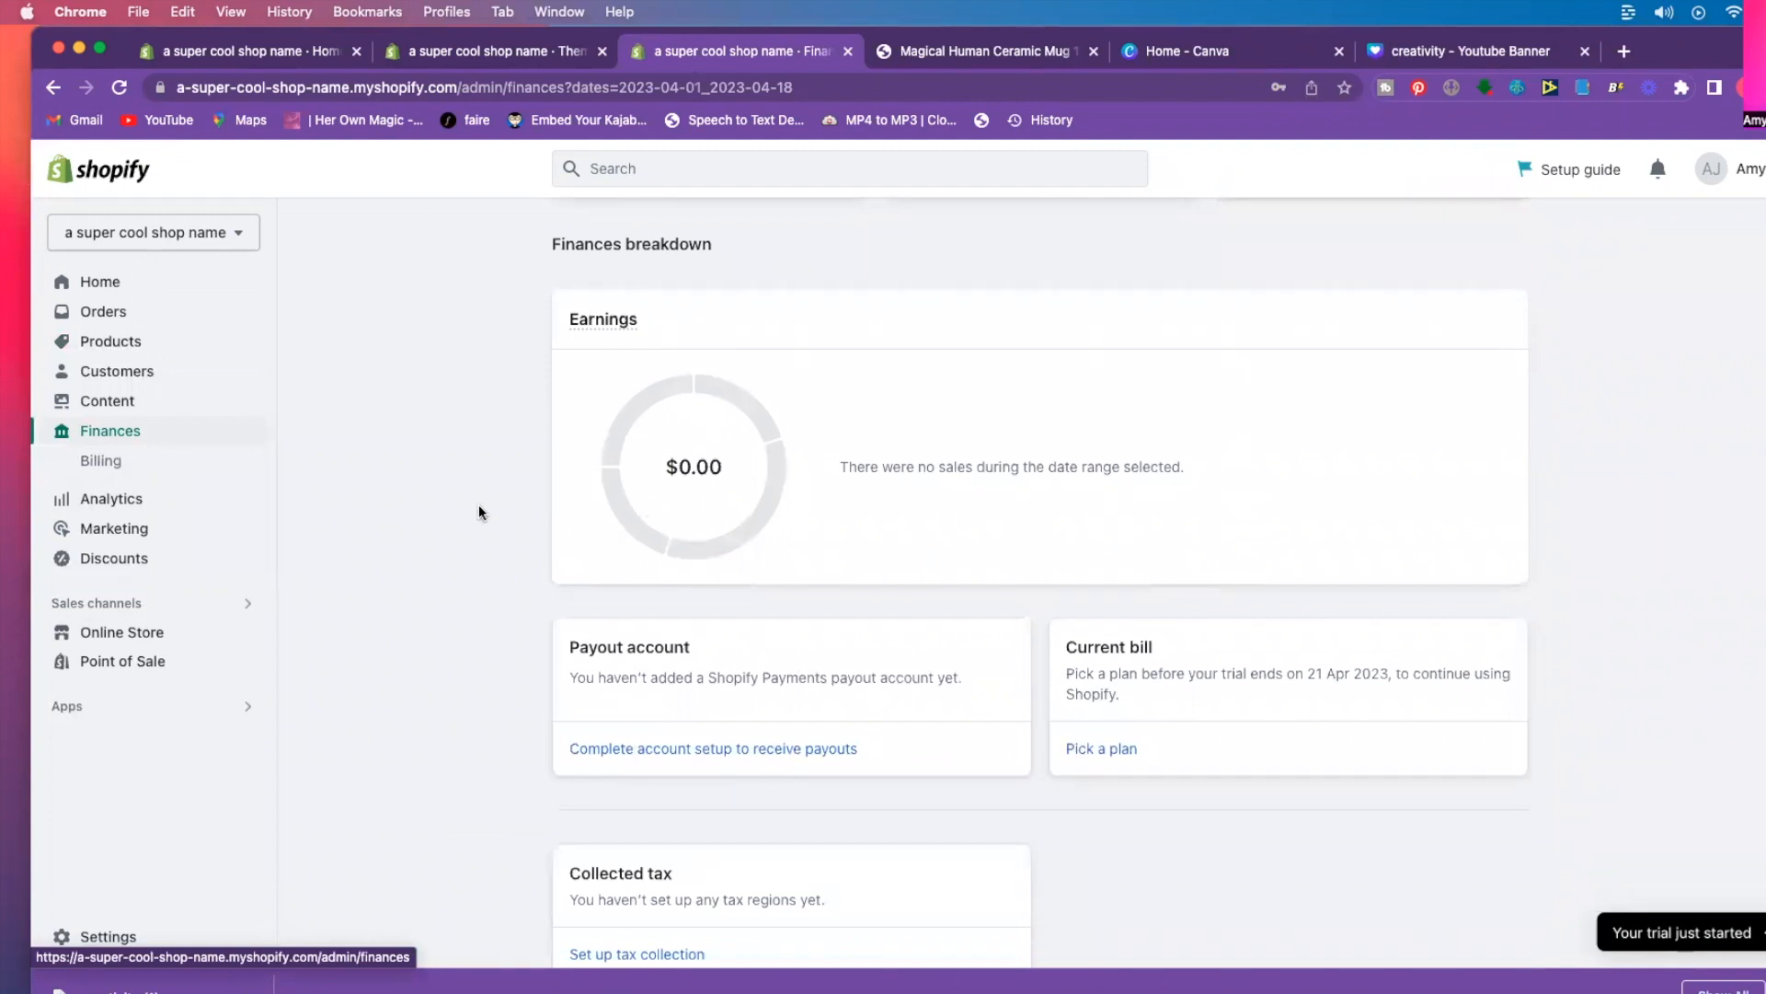
scroll(450, 512, down, 2)
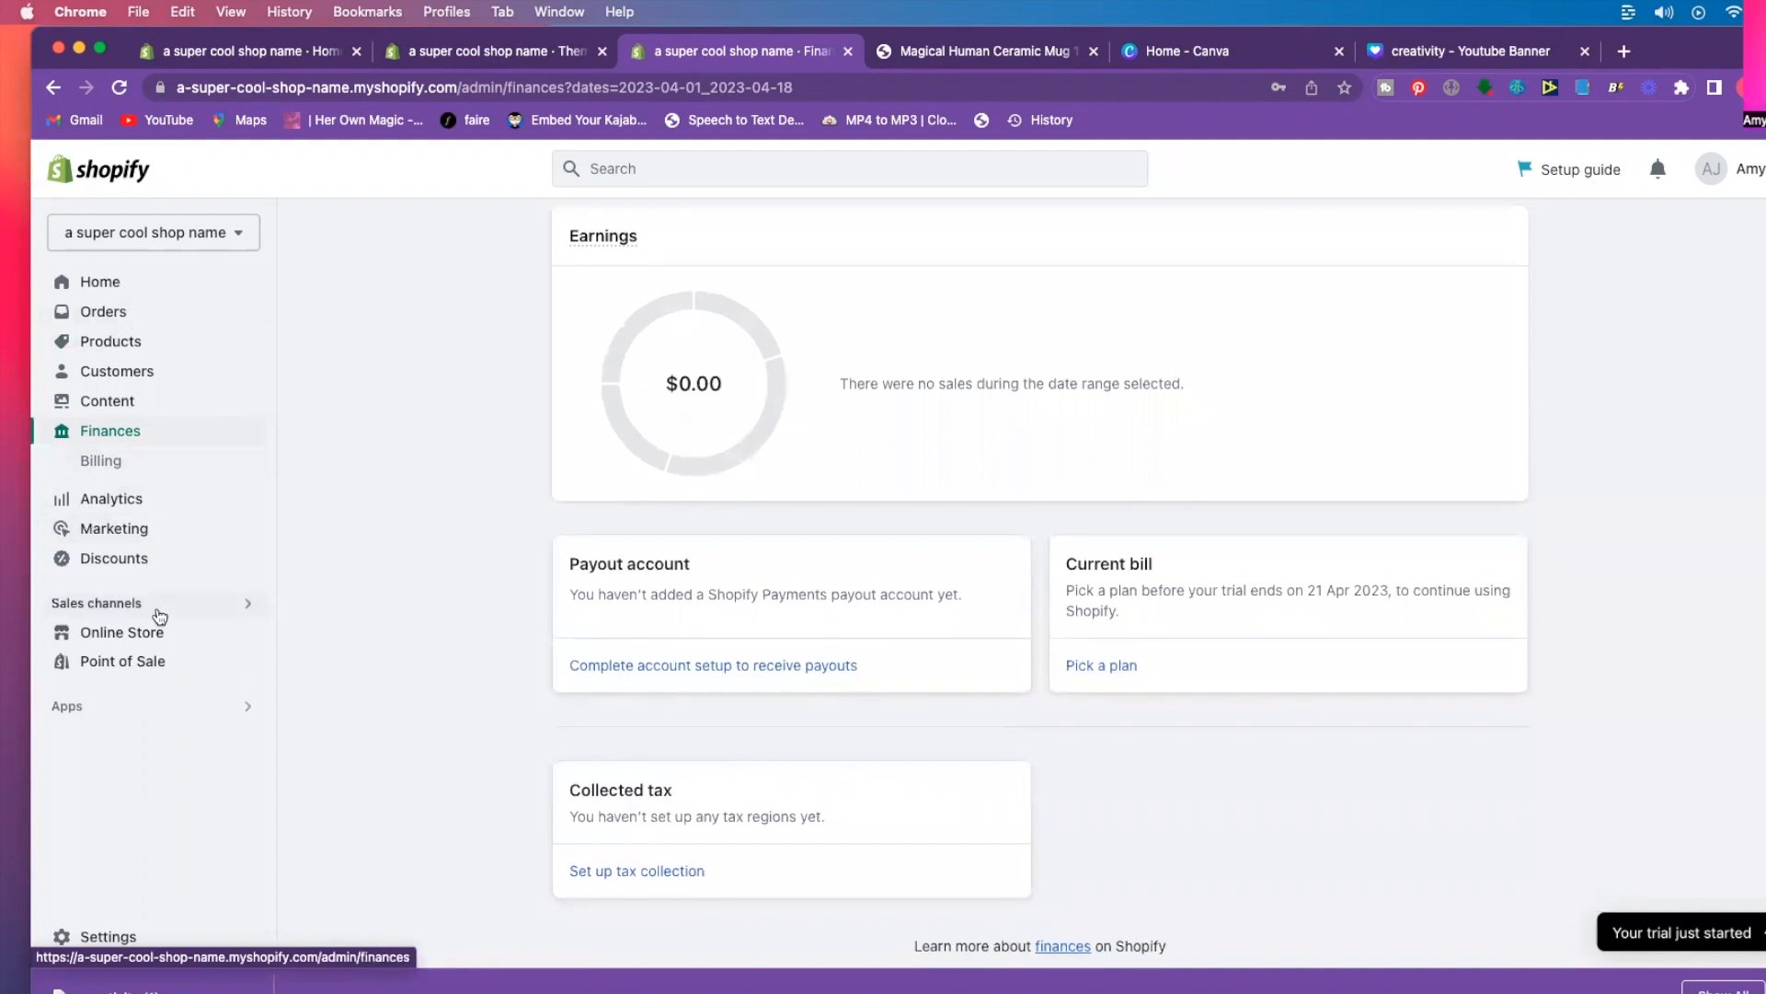
click(66, 708)
click(689, 403)
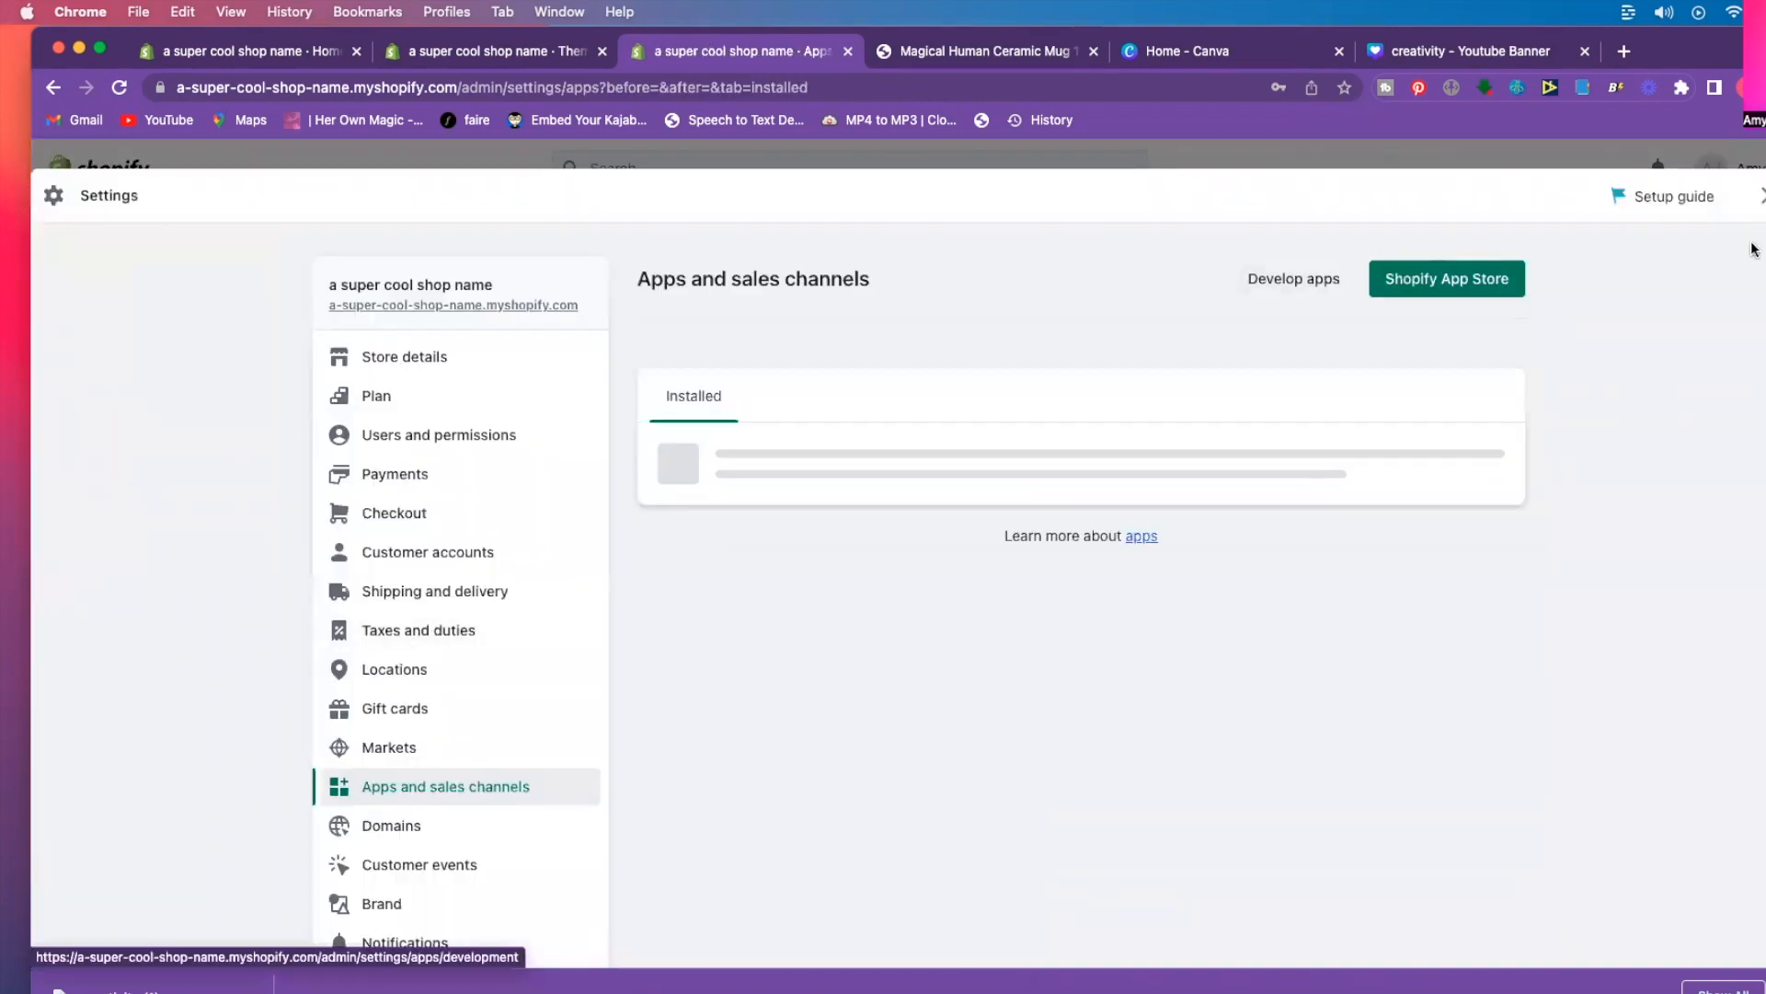
click(1763, 196)
Look over the recommended apps for the store and open the Shopify App Store from there.
click(145, 709)
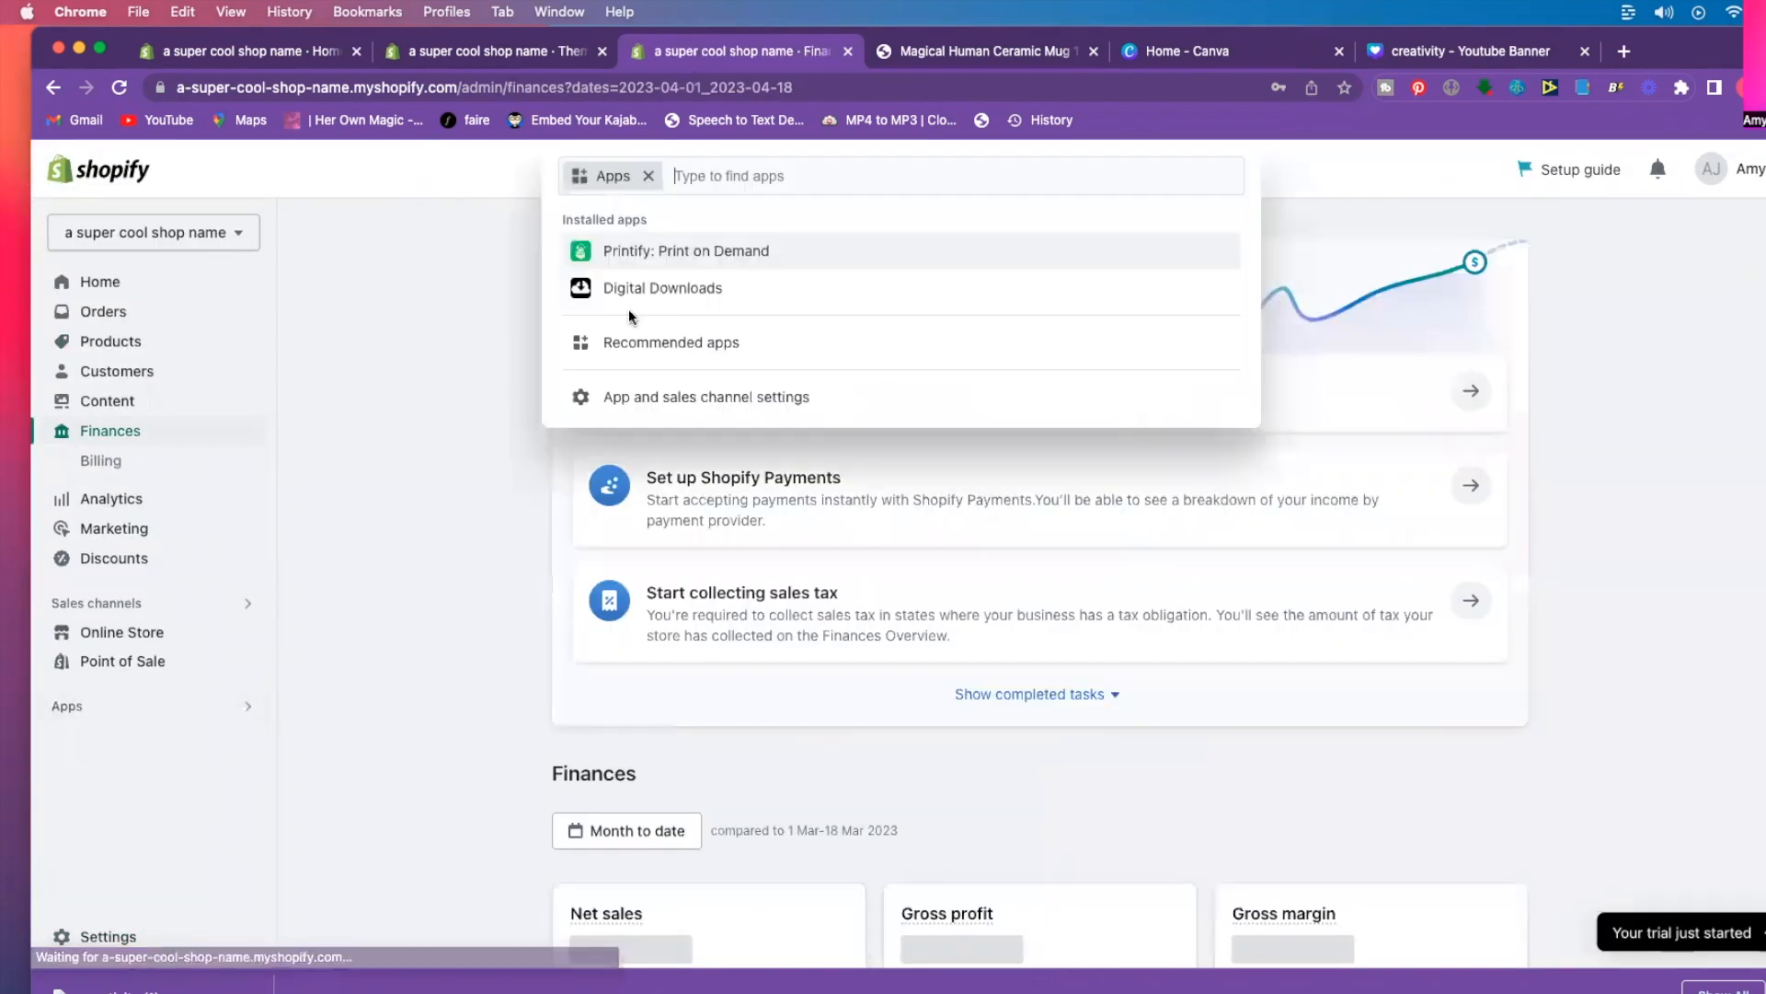
click(624, 342)
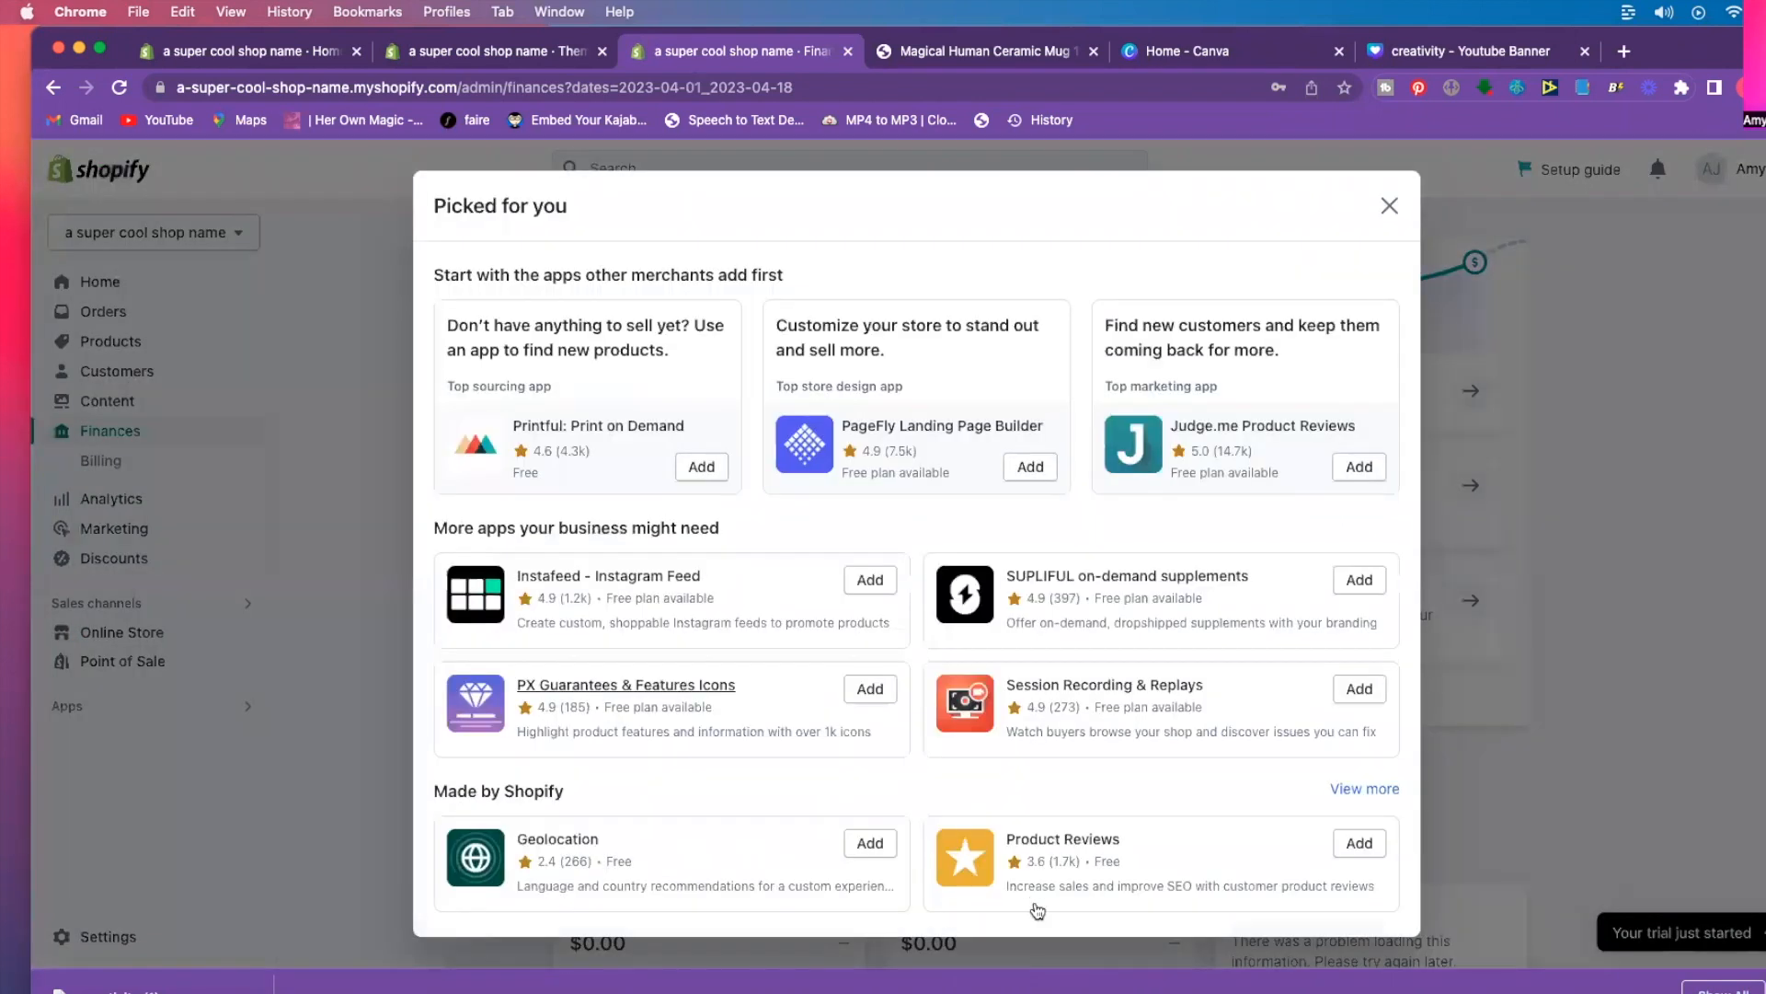
scroll(891, 729, down, 2)
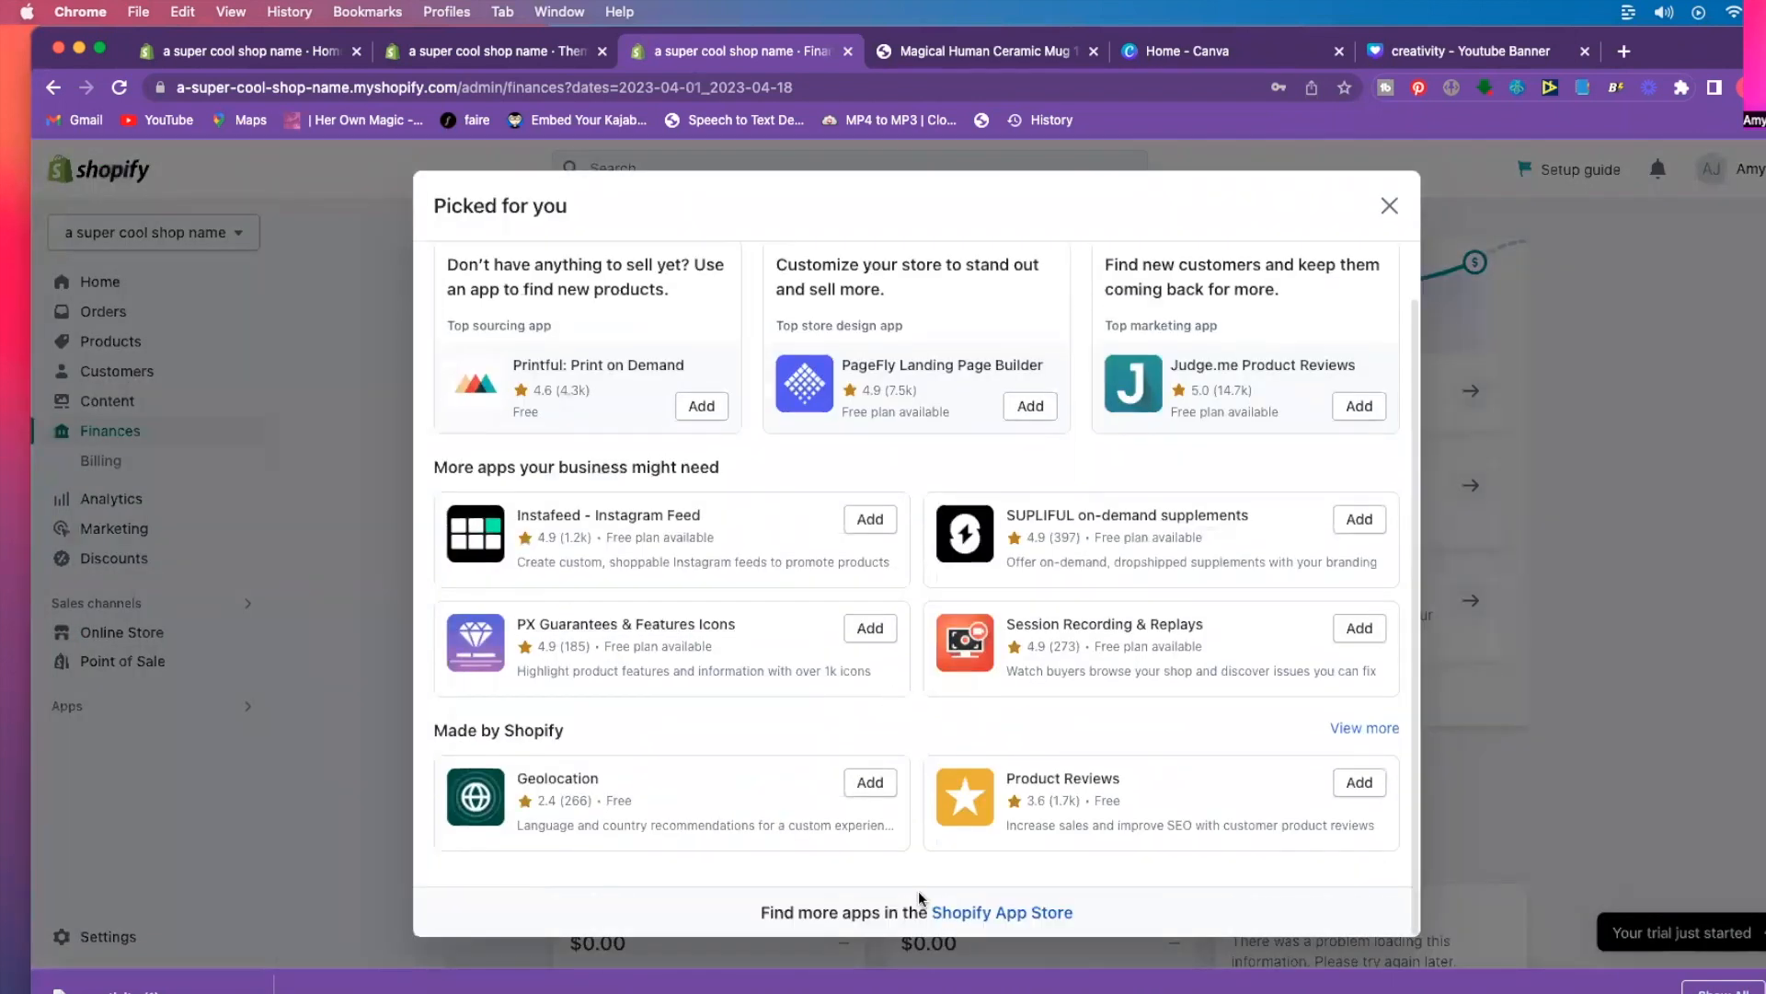
click(971, 915)
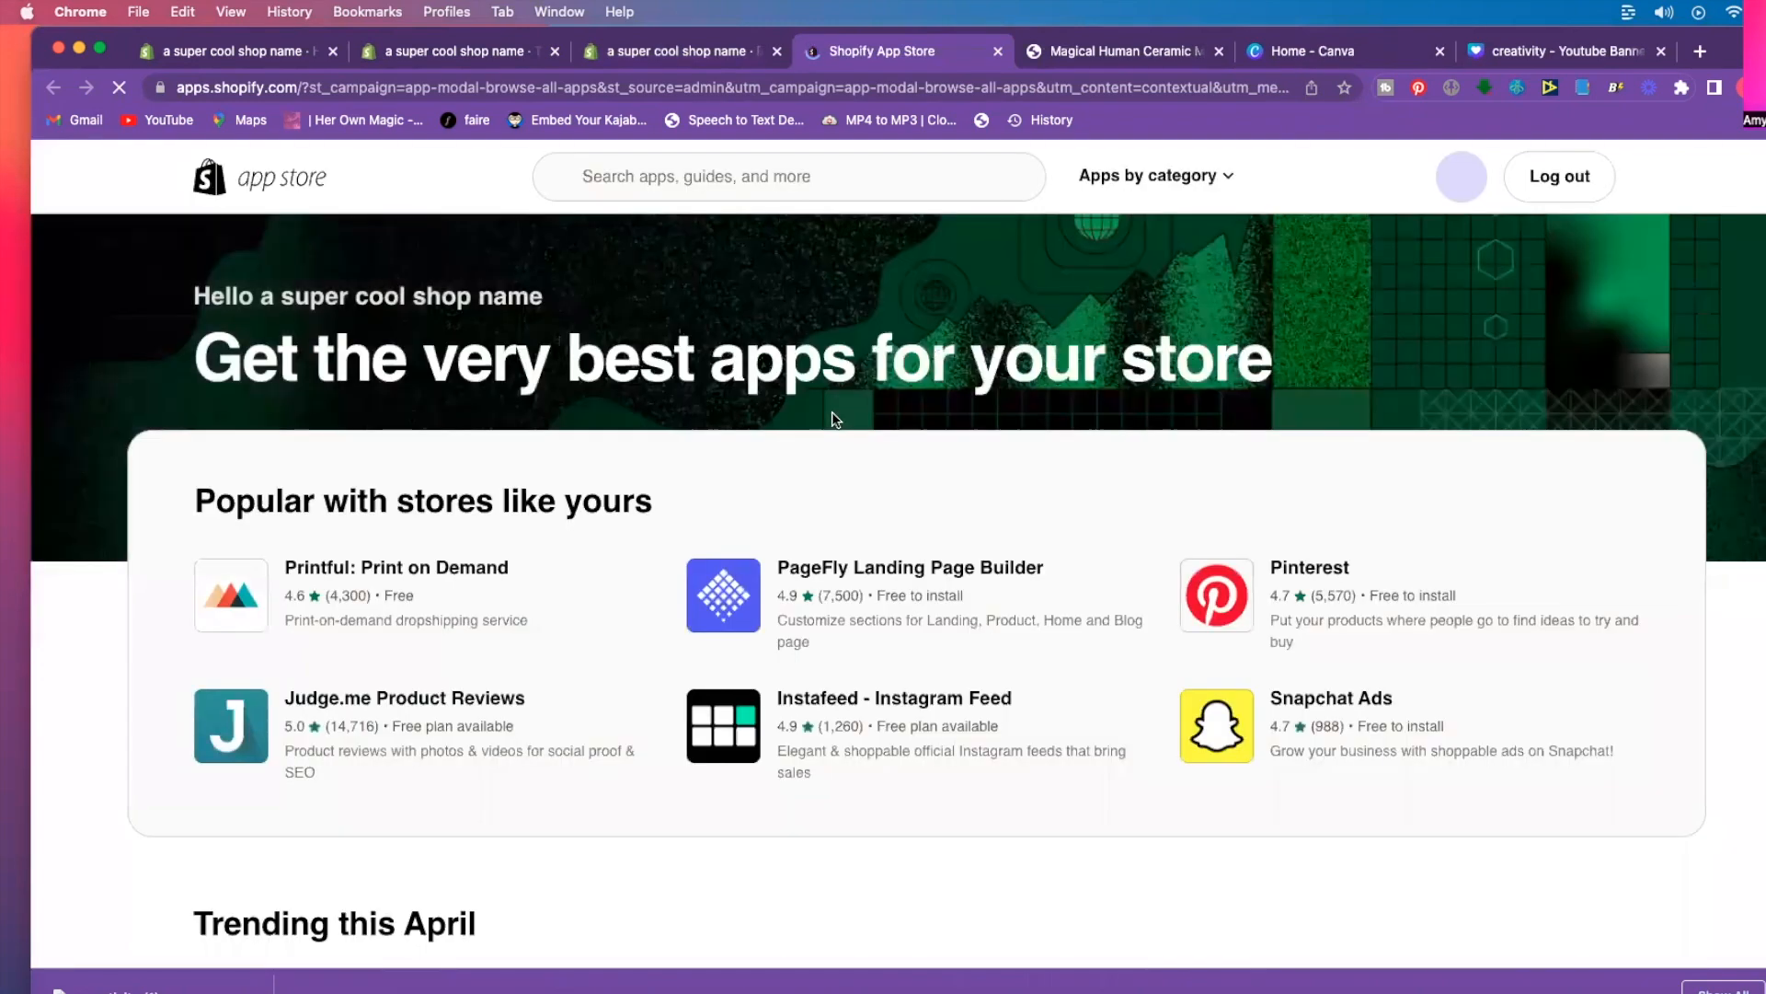
Look through the App Store's popular apps, April trending apps and featured sections.
scroll(833, 416, down, 3)
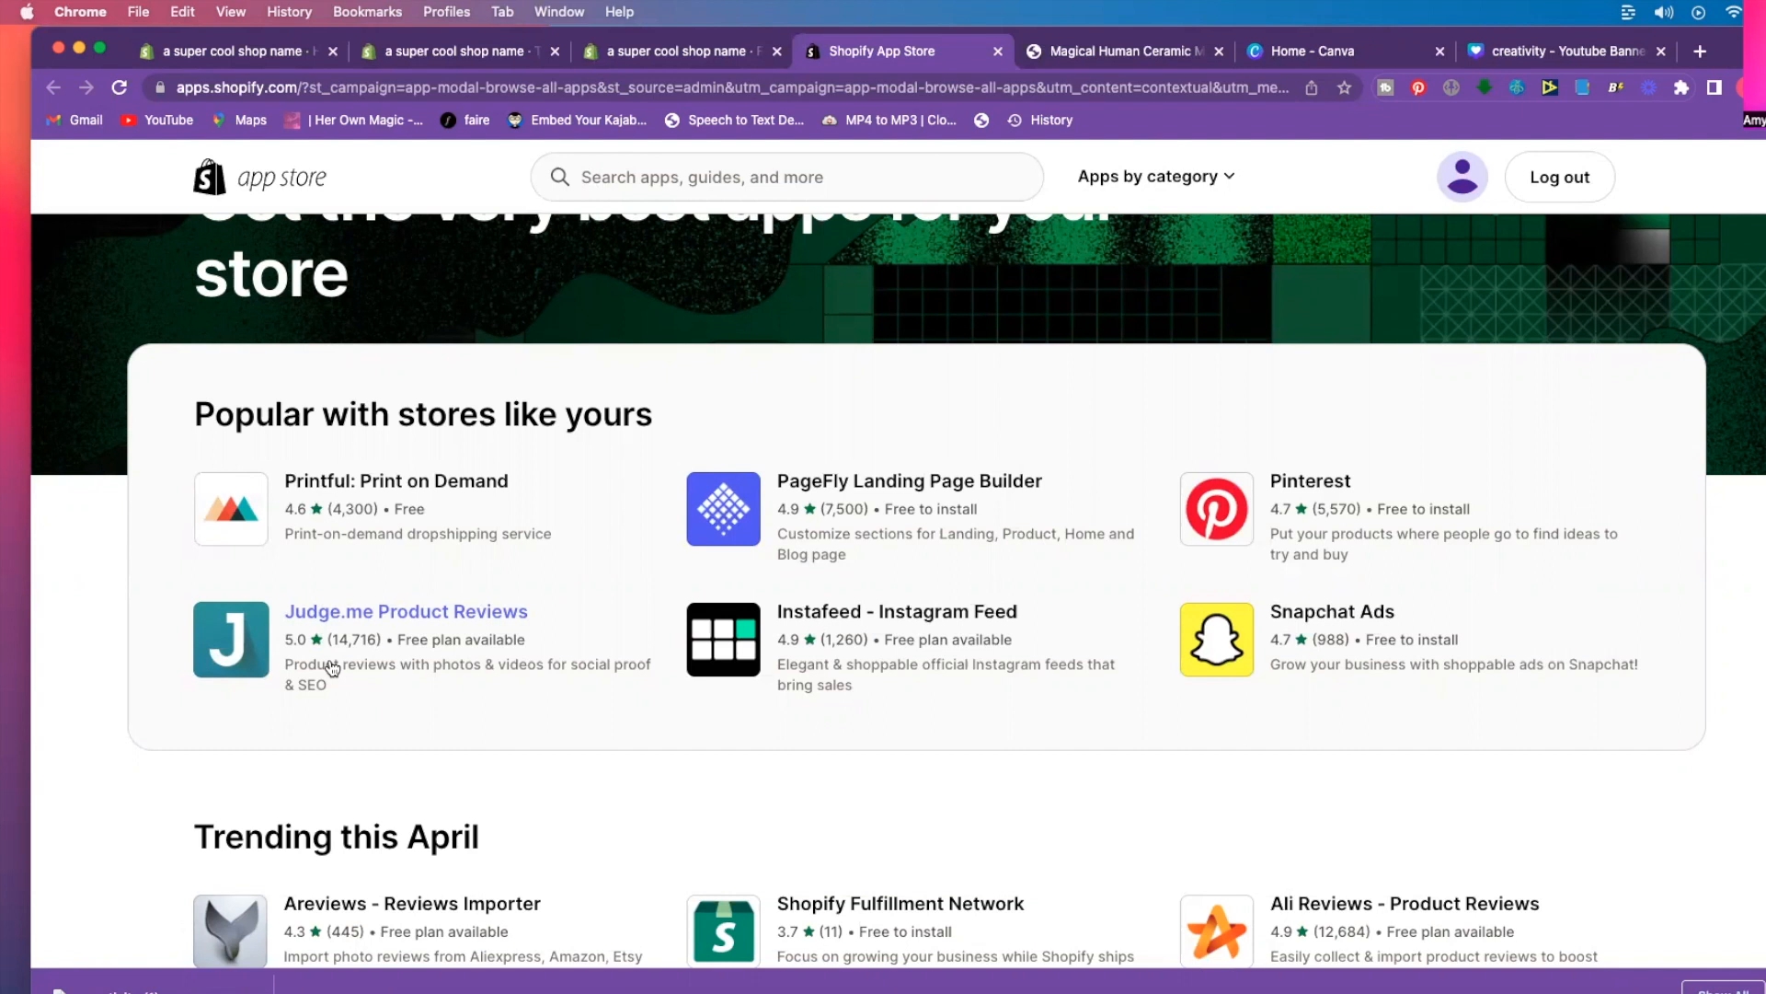
scroll(333, 668, down, 2)
scroll(899, 696, down, 5)
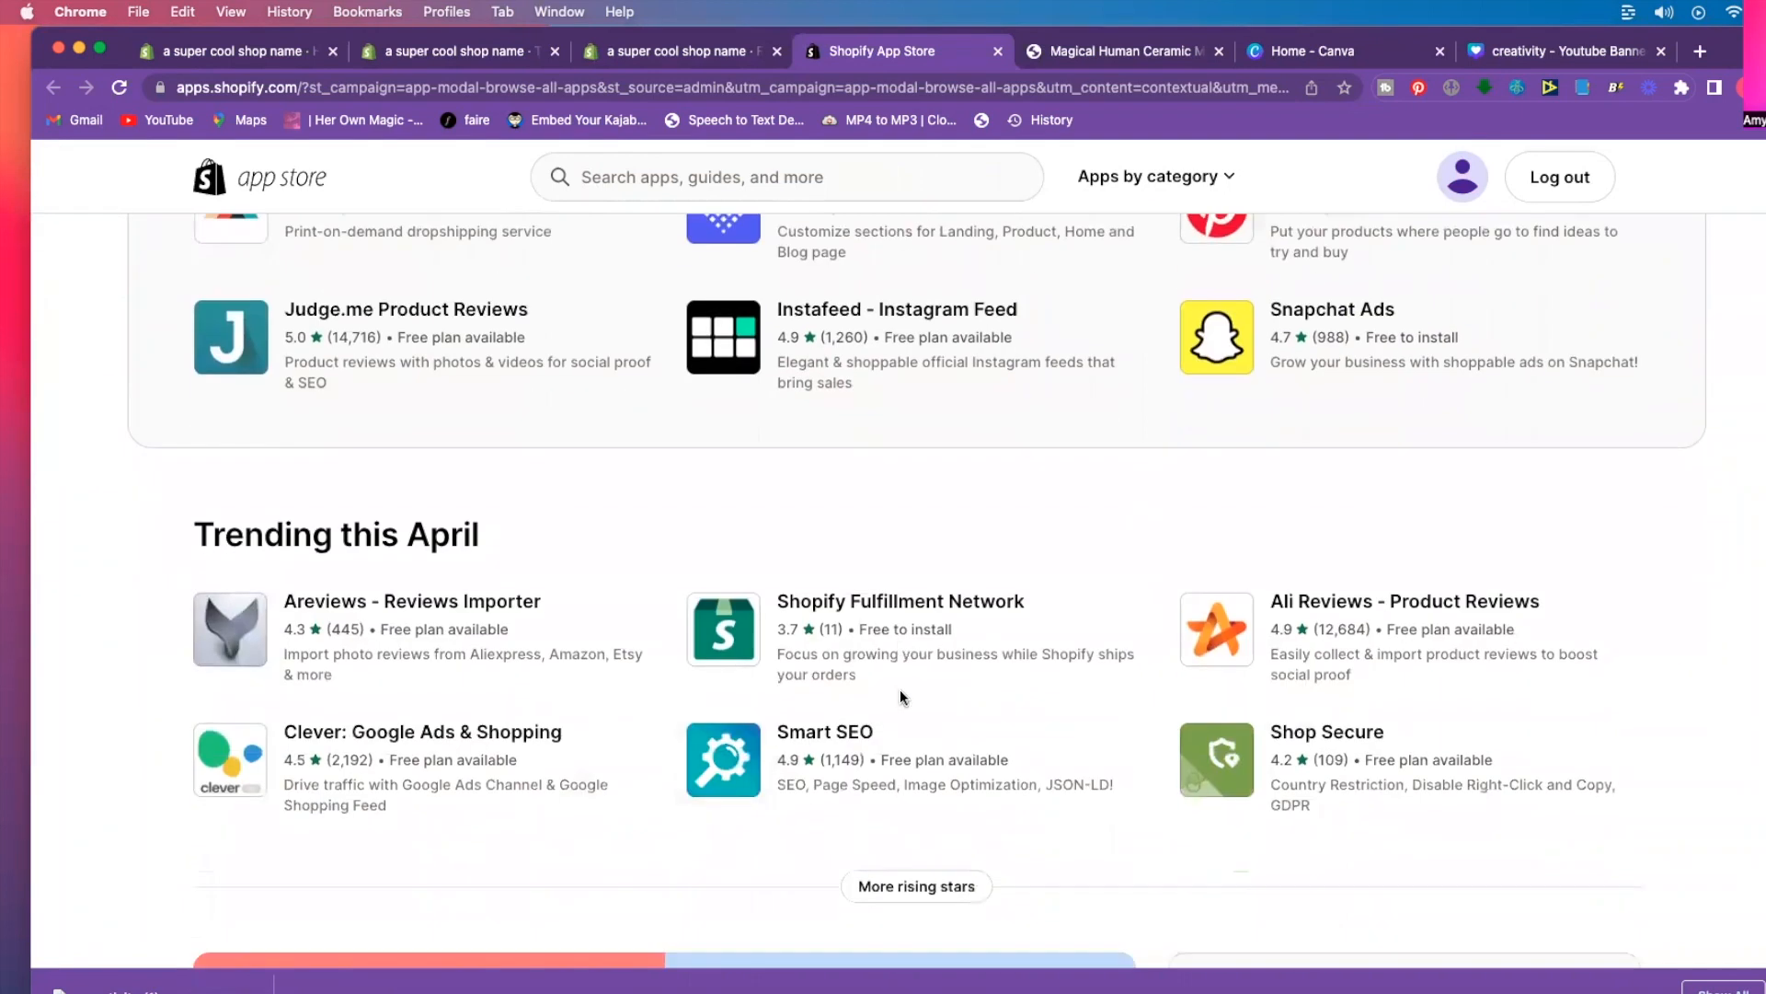
scroll(900, 697, down, 4)
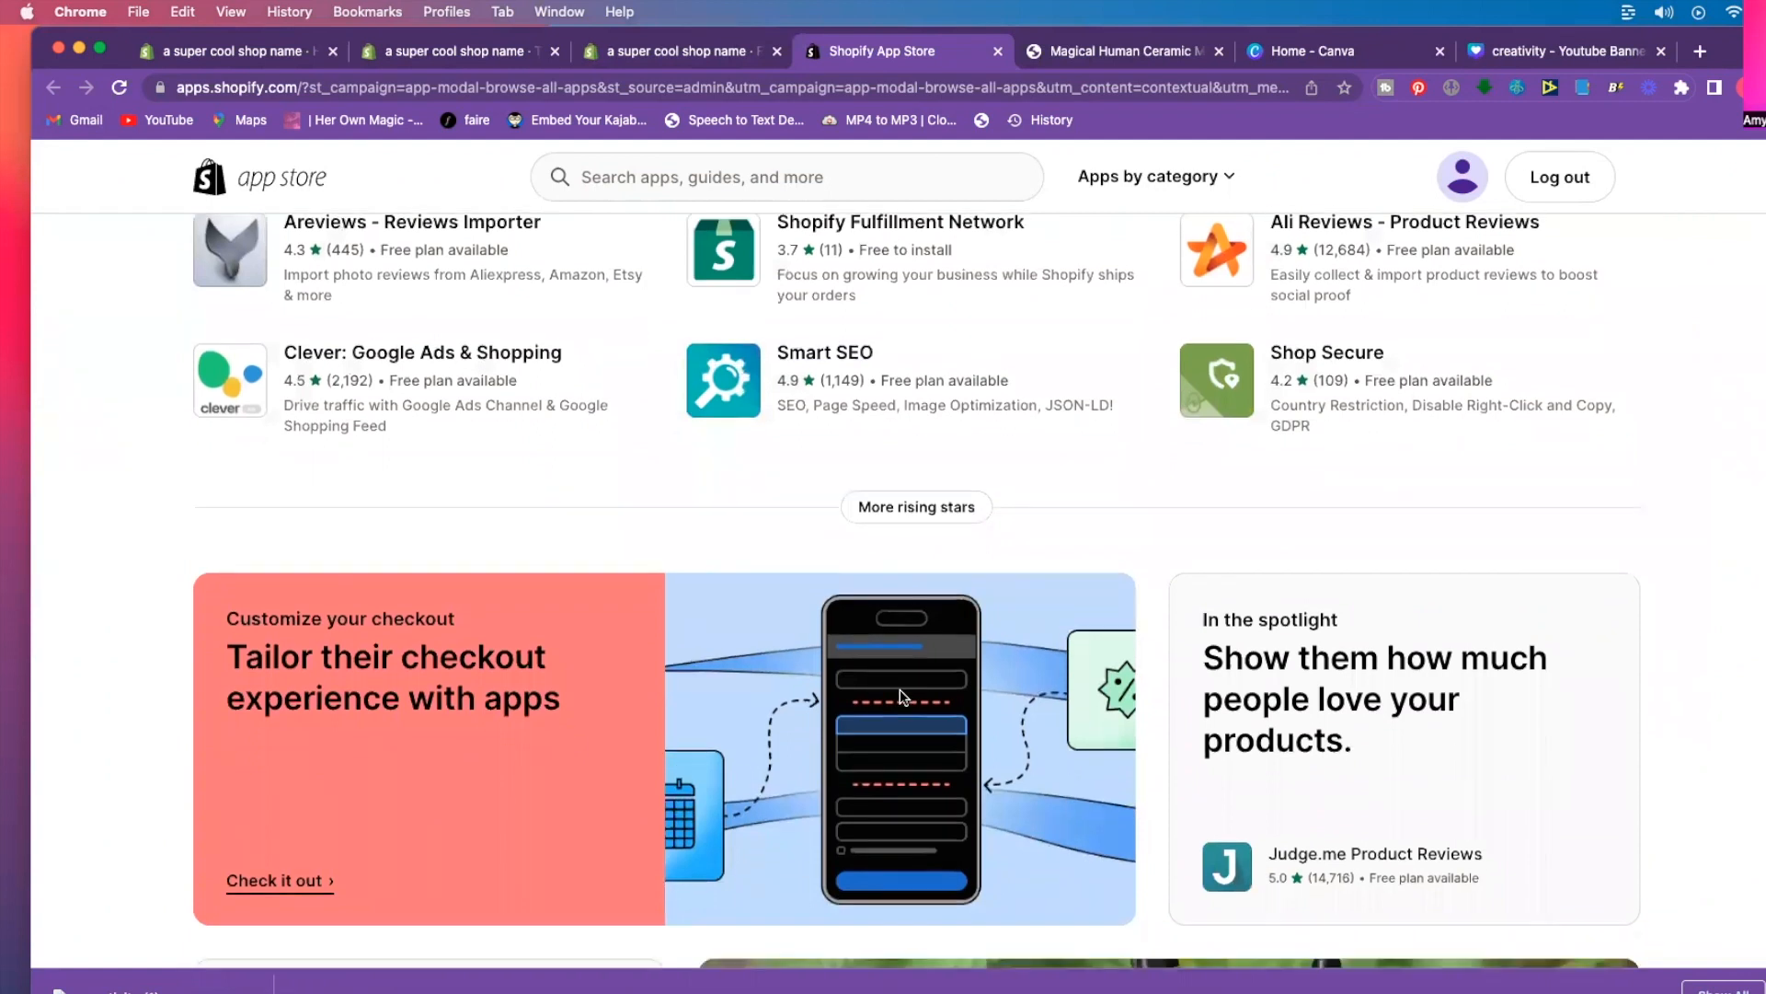
scroll(902, 697, down, 5)
scroll(901, 698, up, 15)
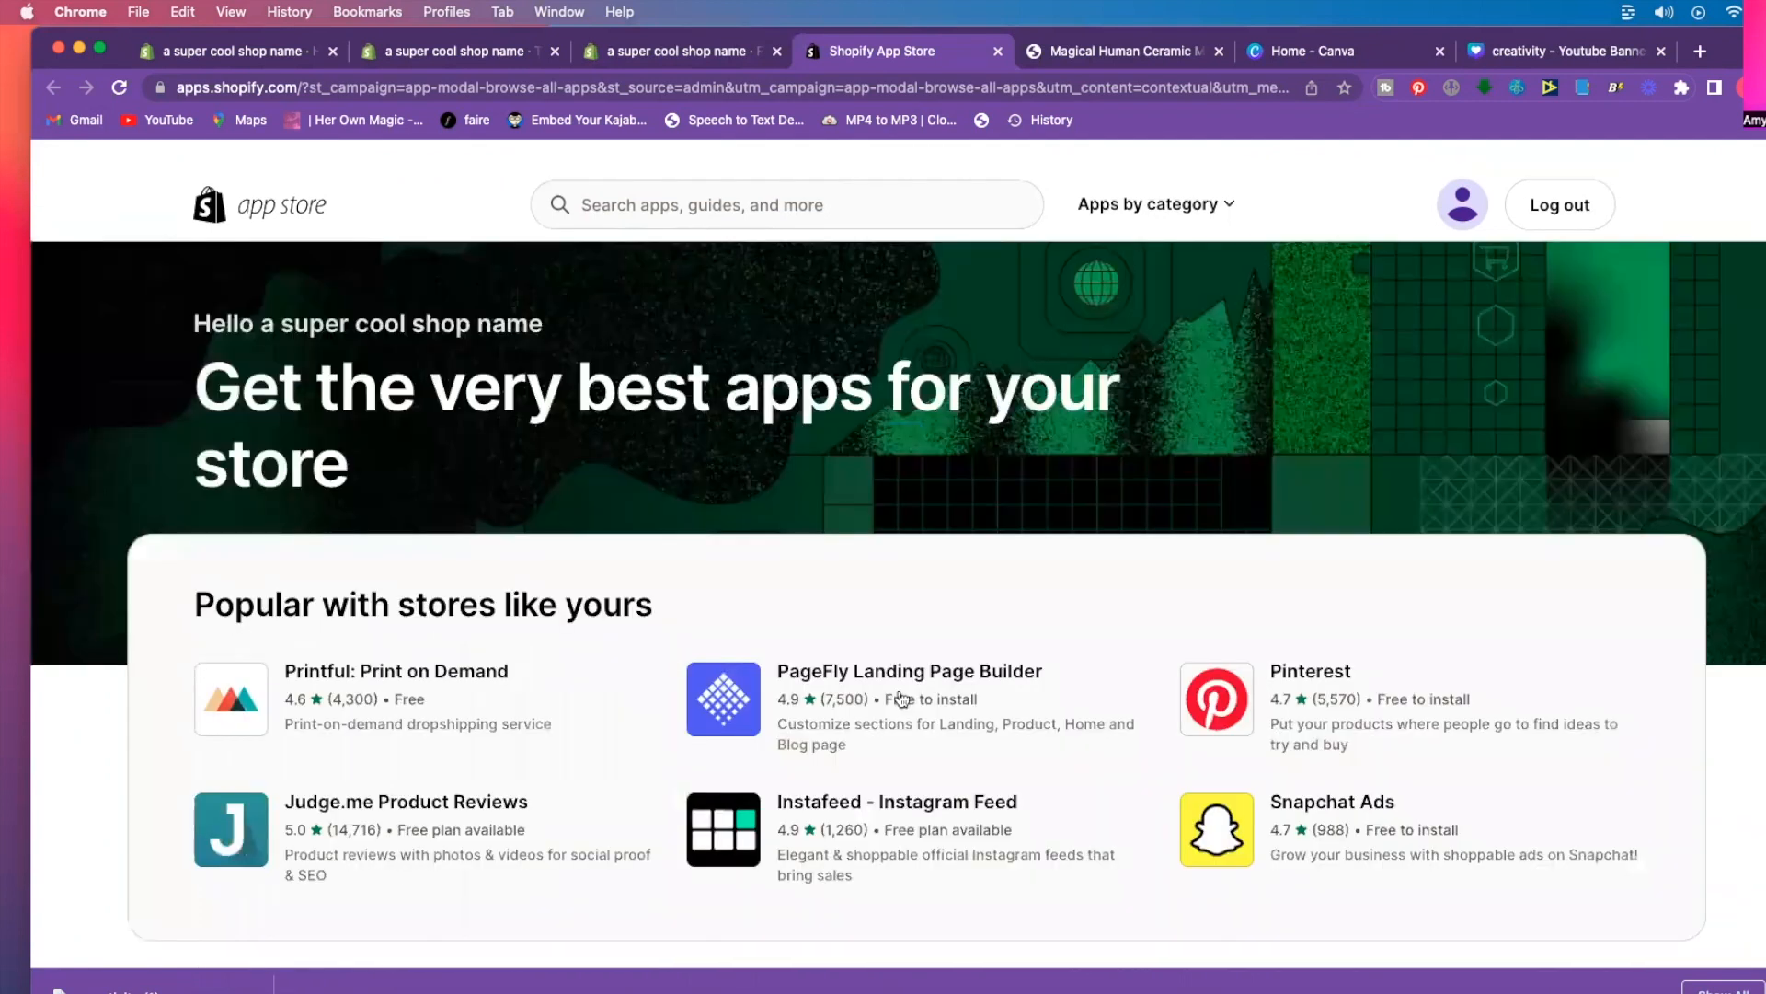
Close the app recommendations in the Shopify admin, preview the online store's home page, and return to the admin home.
click(657, 54)
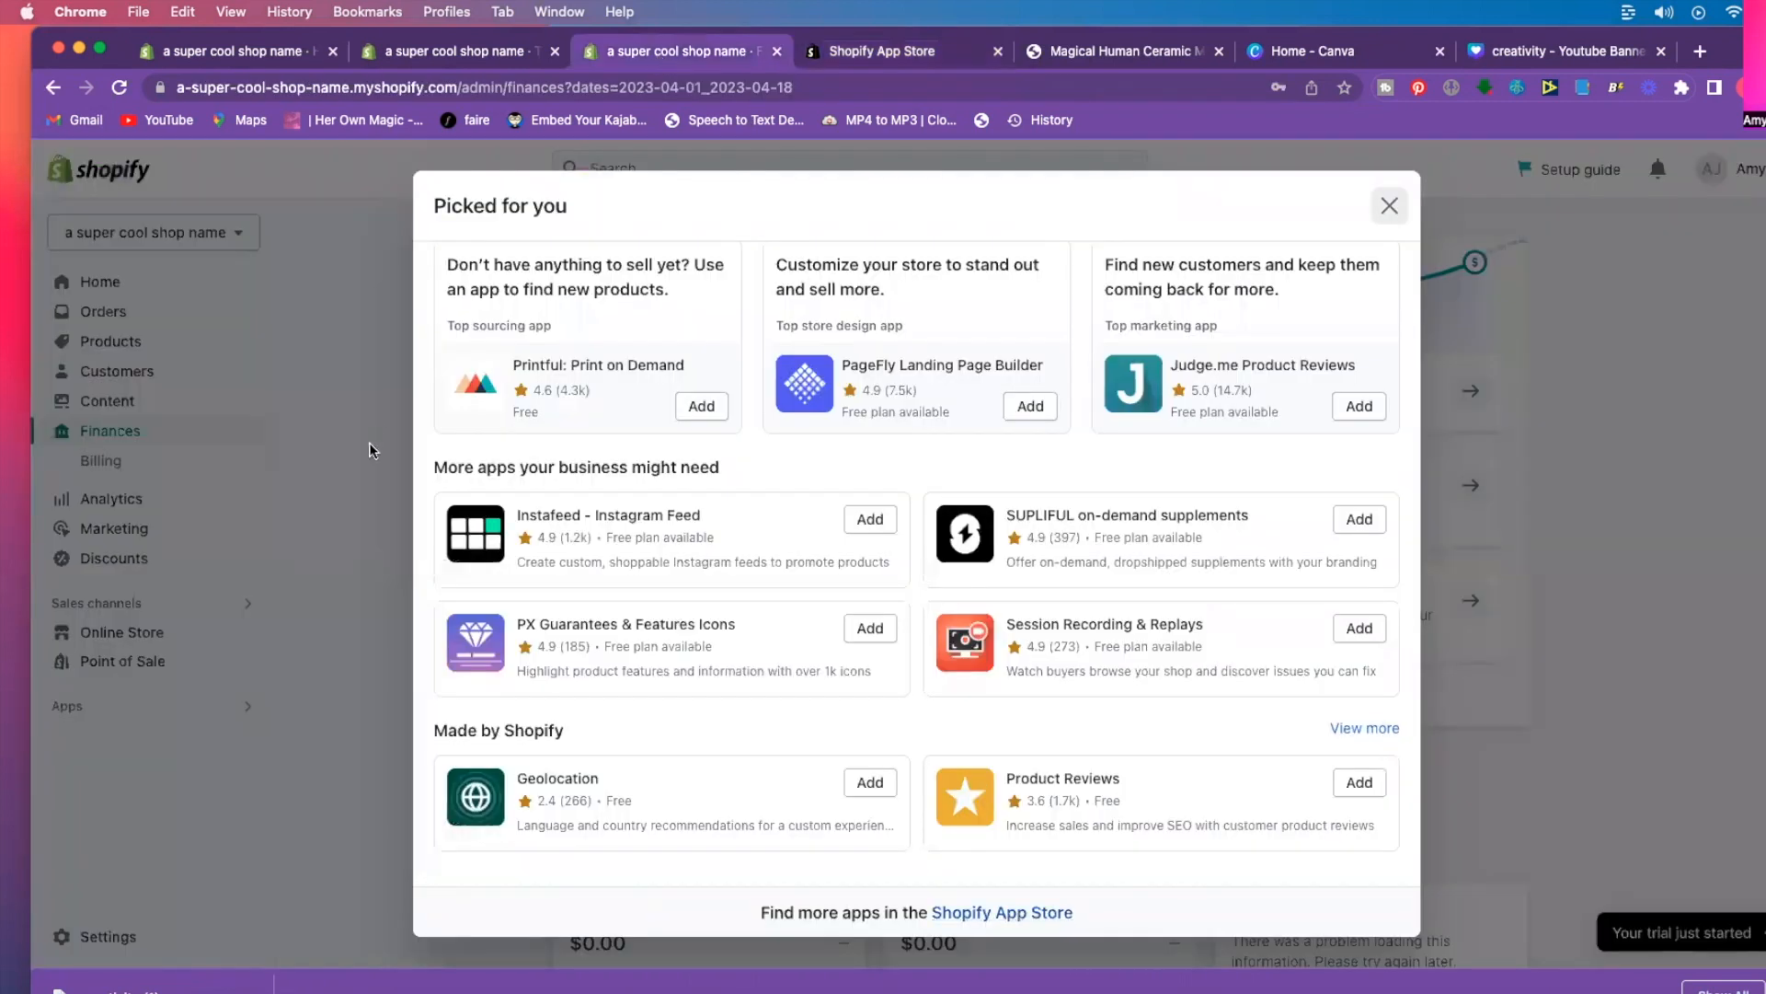
click(368, 442)
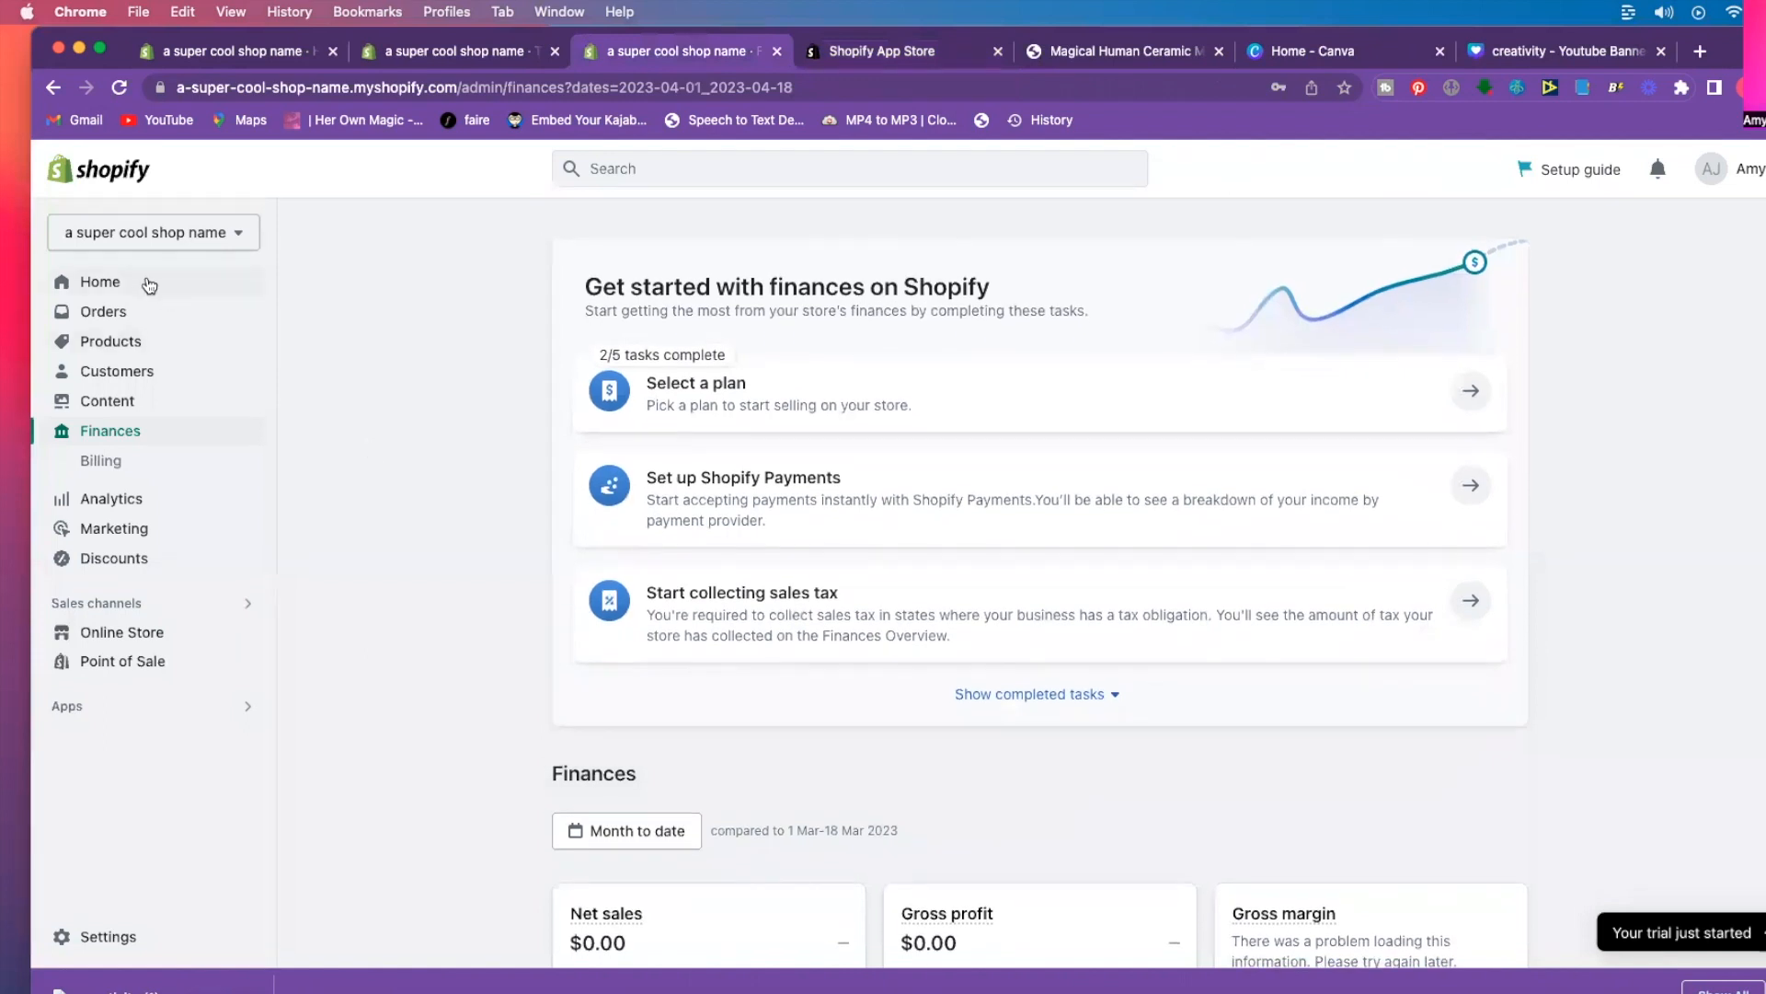
click(149, 285)
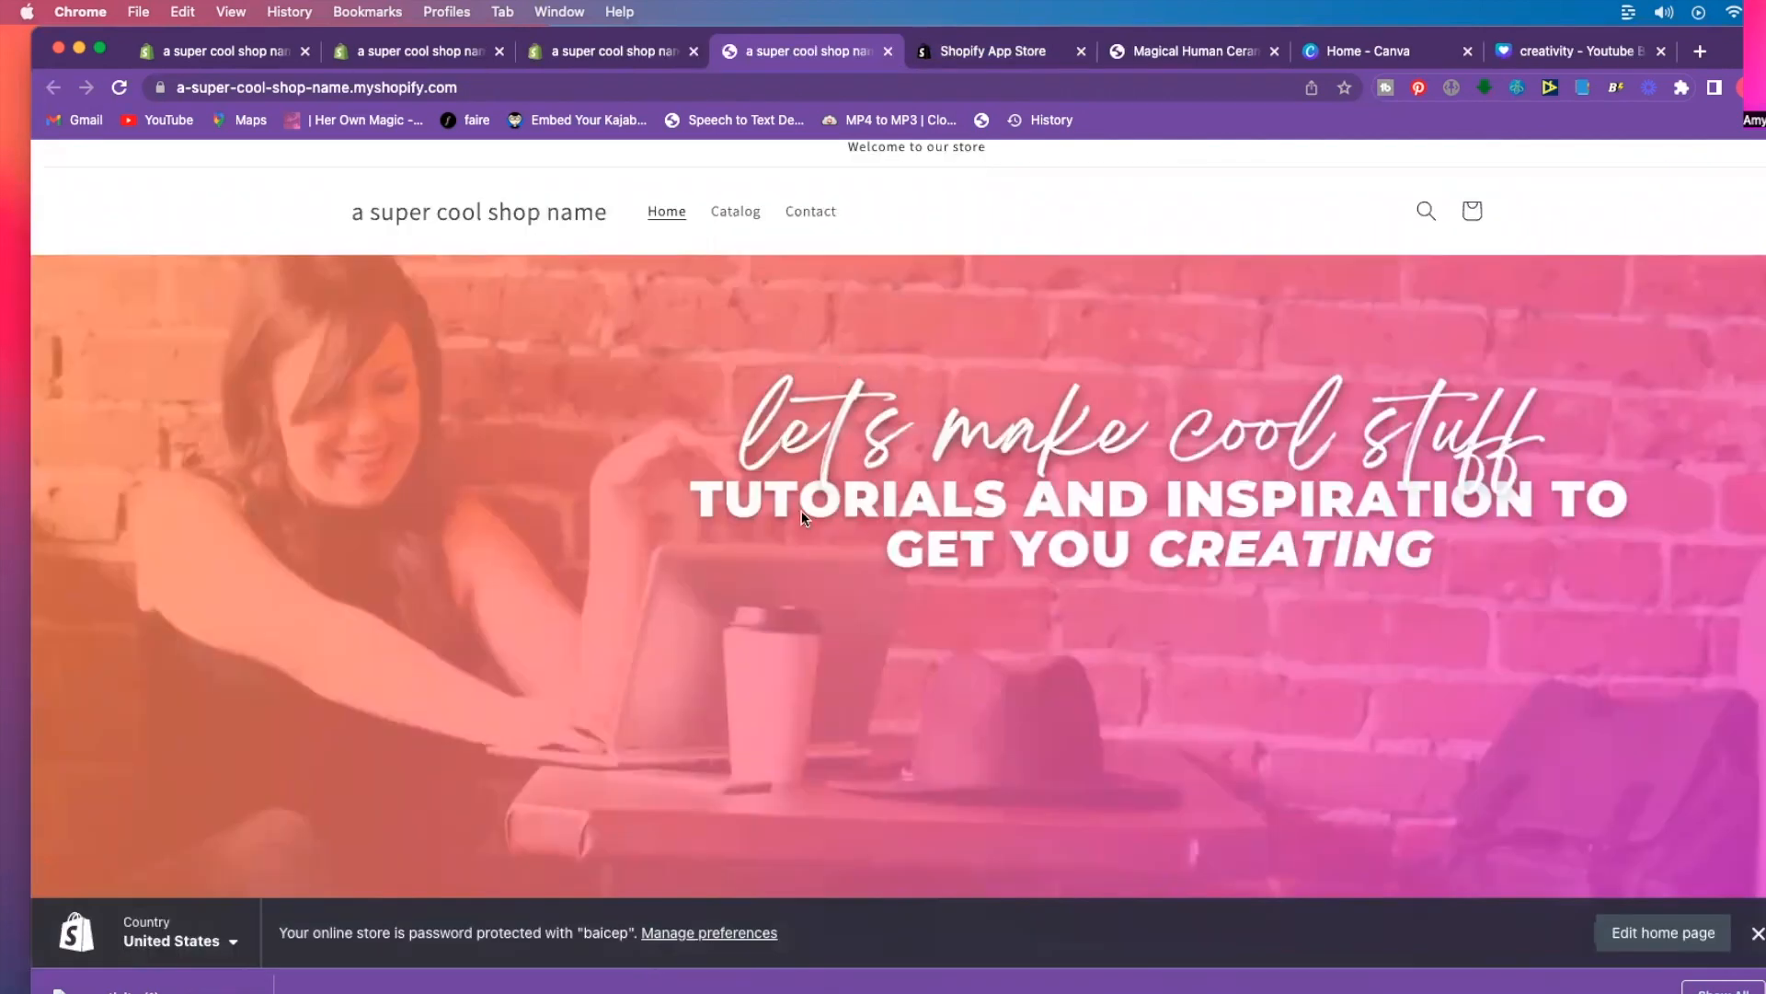
scroll(825, 491, up, 1)
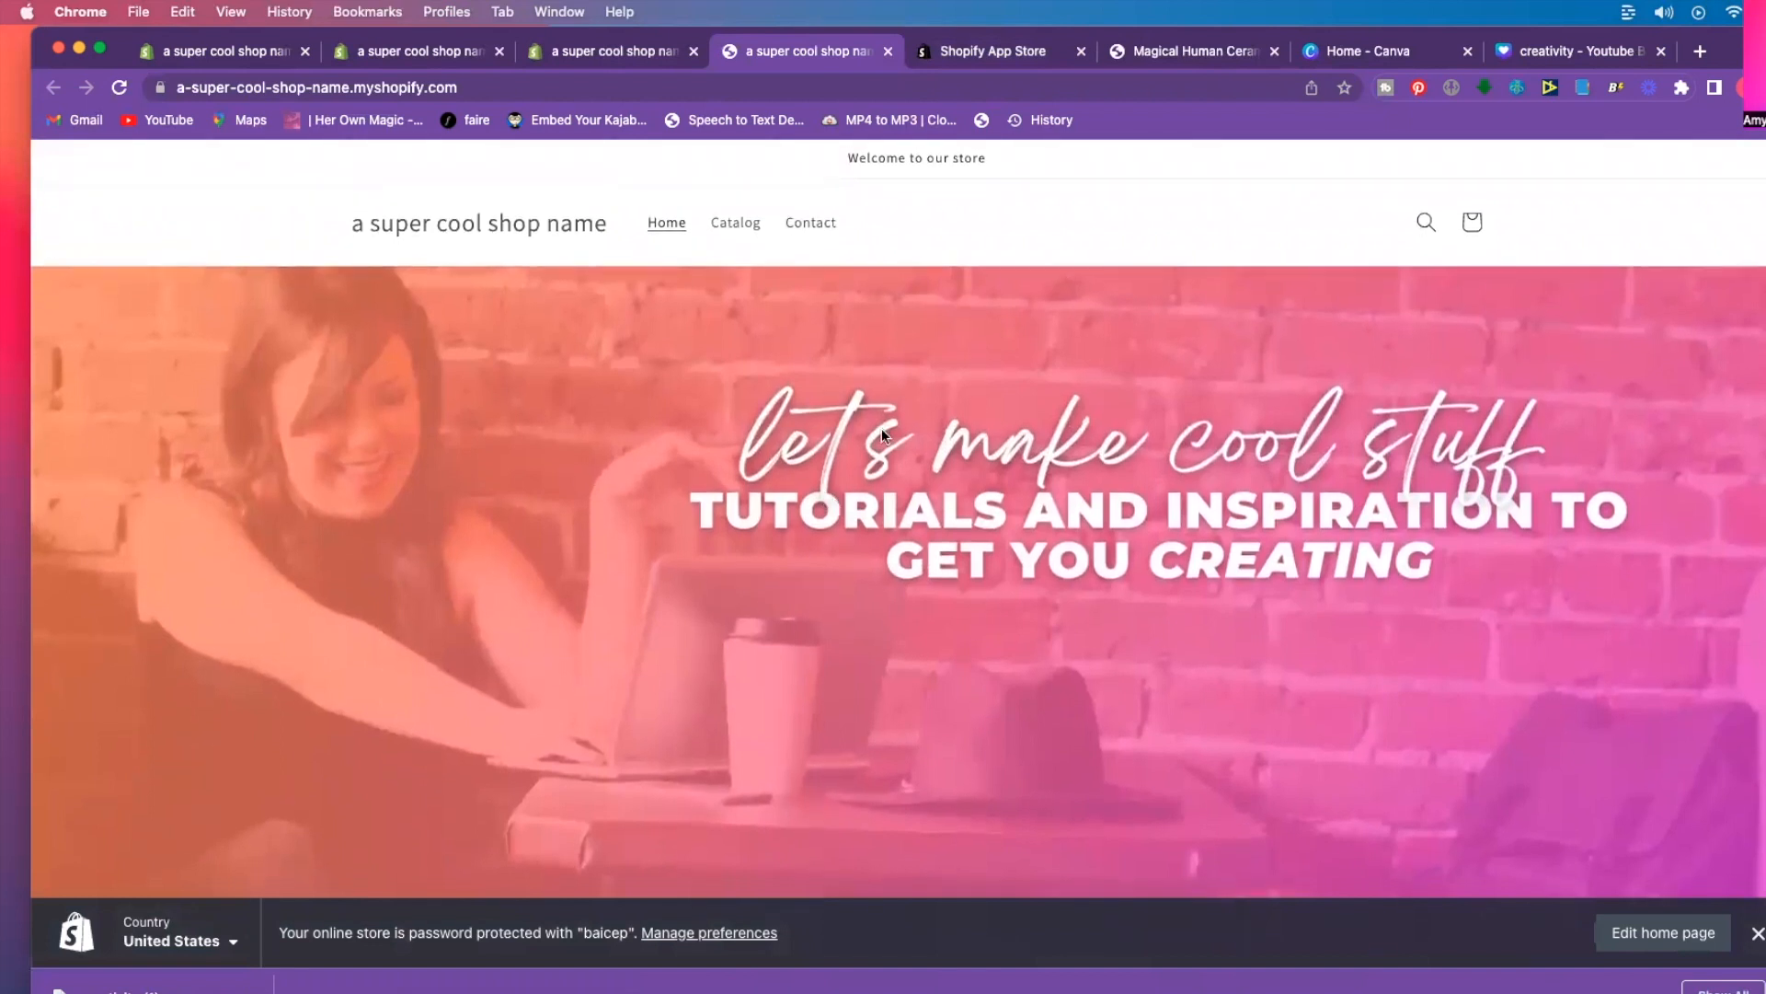
click(602, 53)
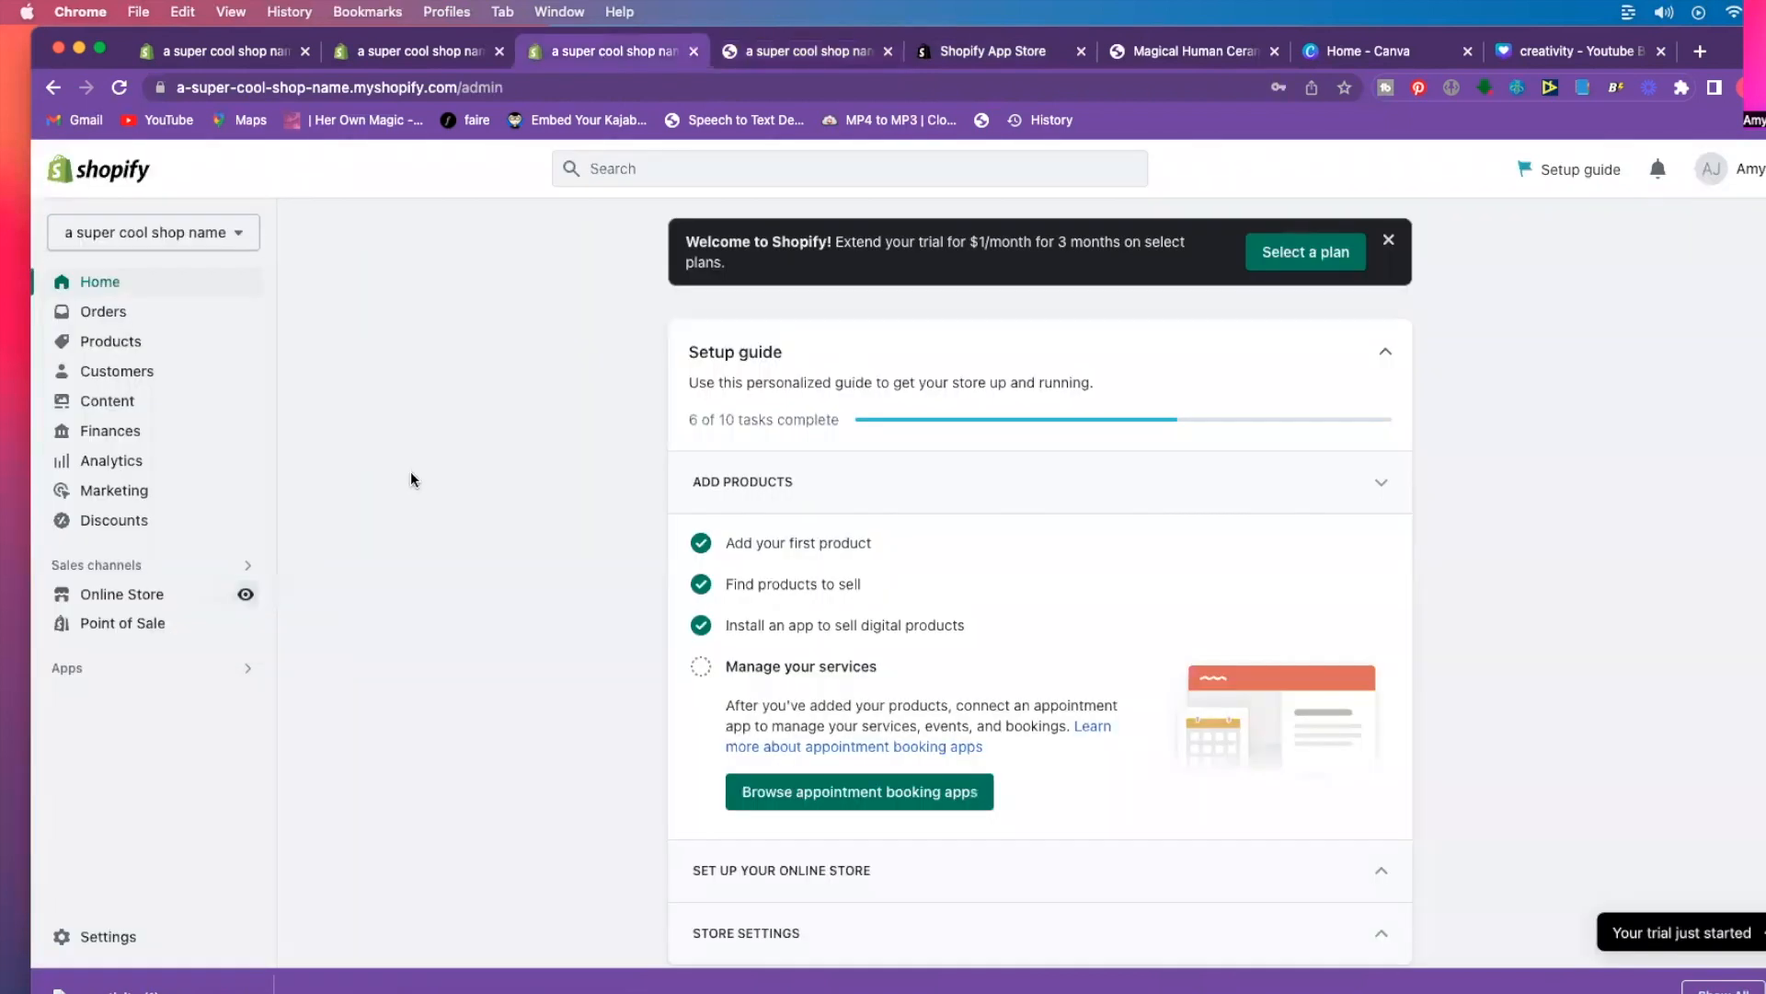